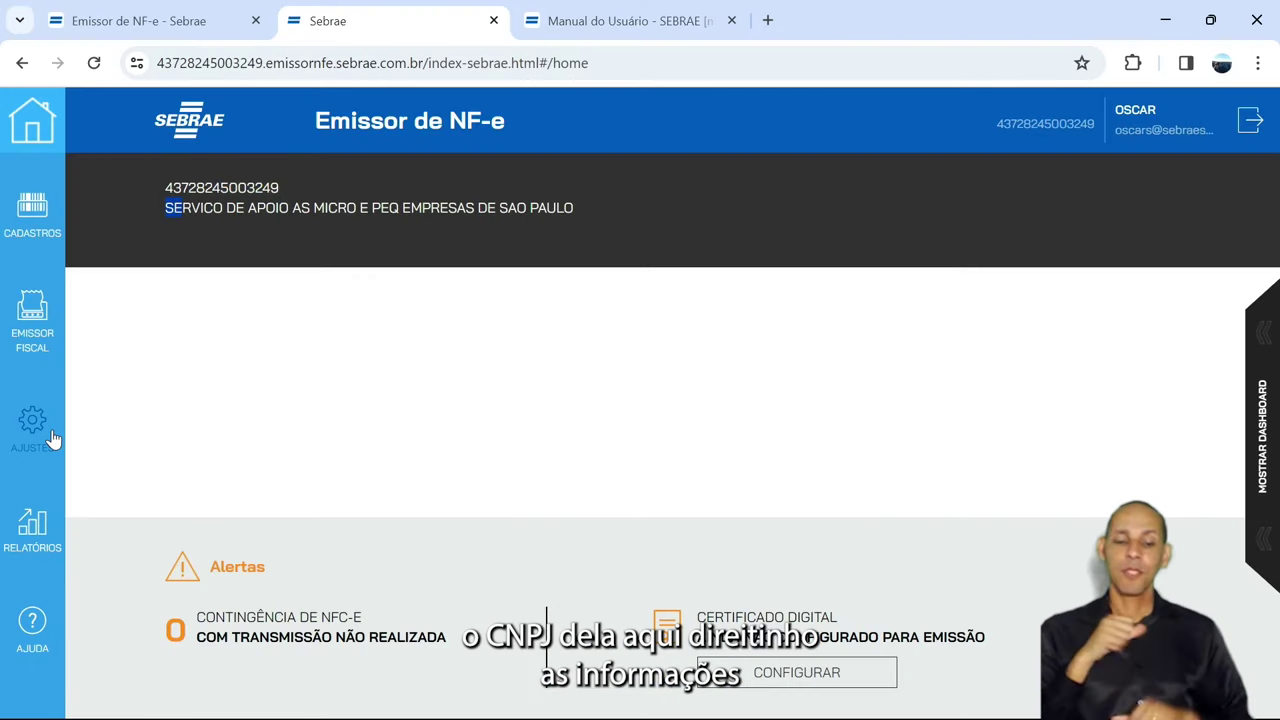
# - Open the list of linked CNPJs and access the emitter of the SEBRAE SP company
pyautogui.click(27, 320)
pyautogui.click(103, 189)
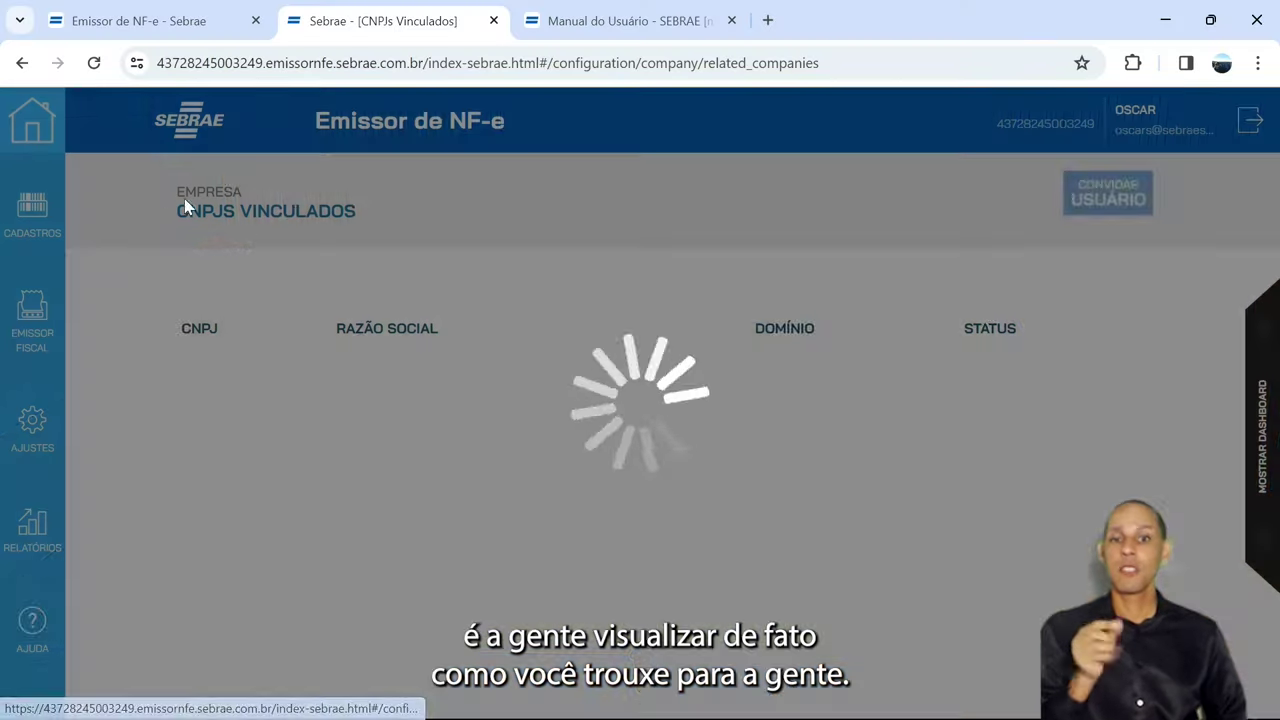
pyautogui.click(1114, 463)
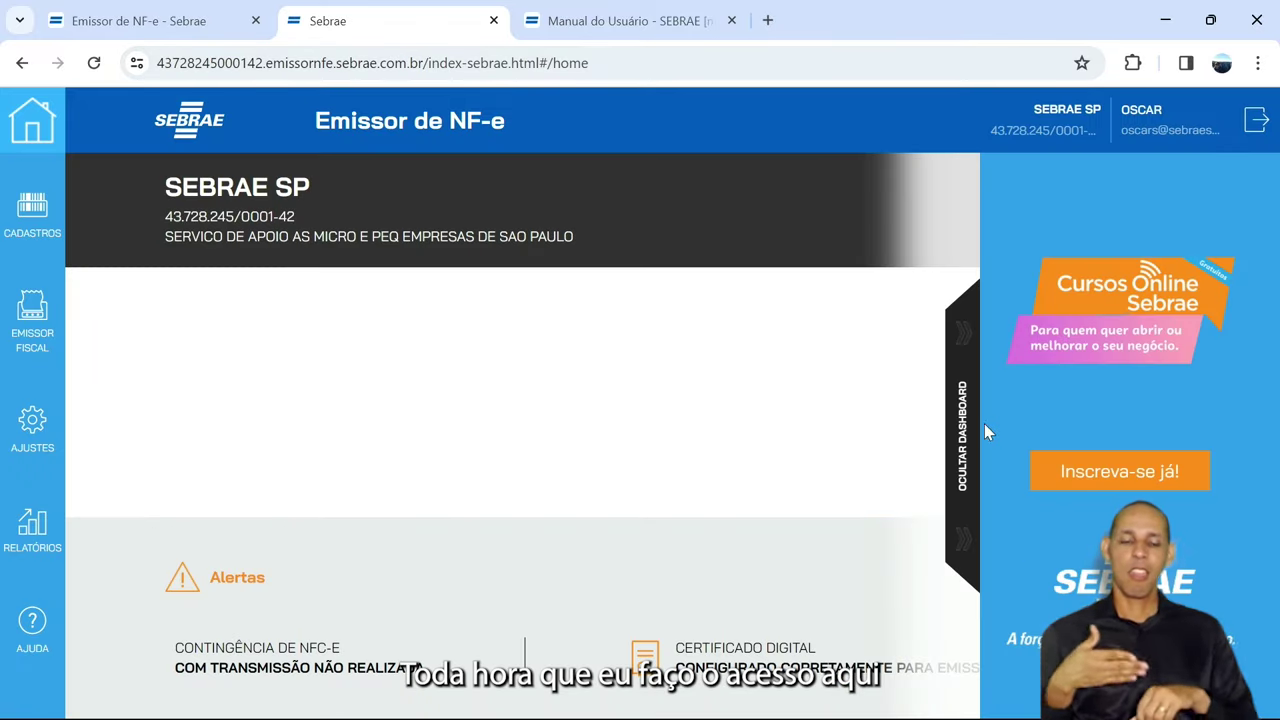
# - View the online course offer in the dashboard side panel and leave the panel hidden
pyautogui.click(964, 434)
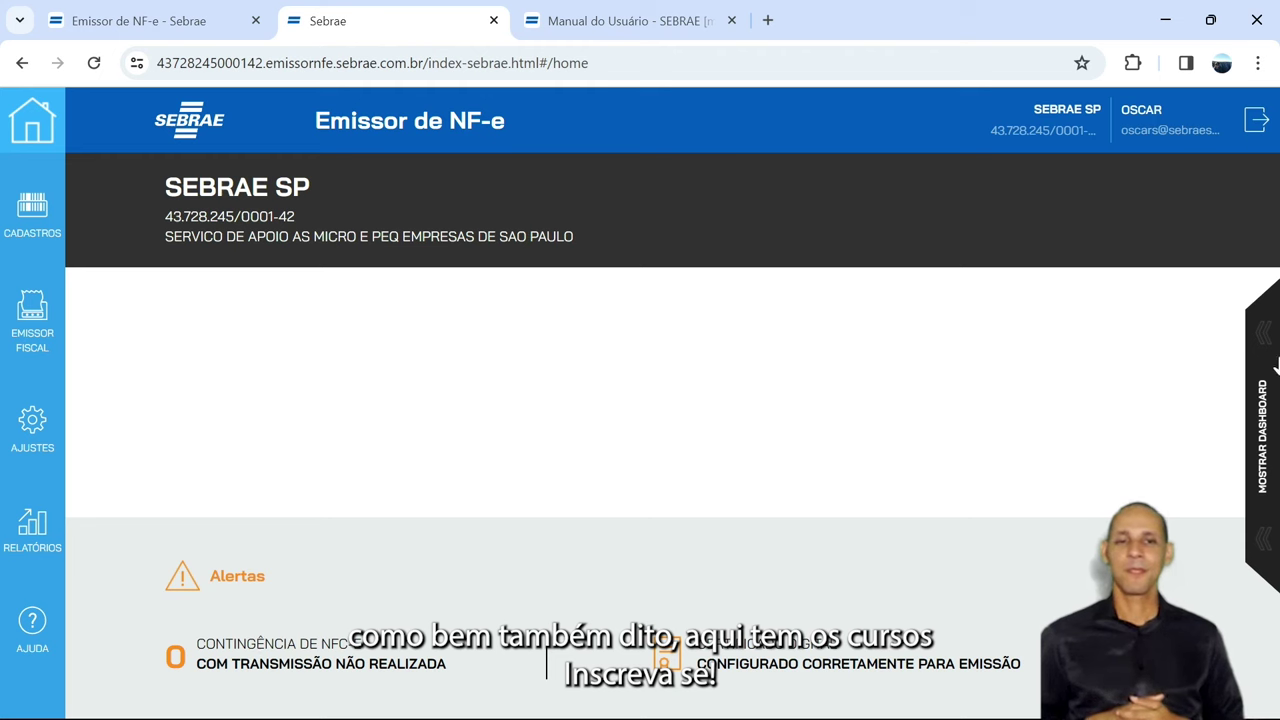
pyautogui.click(1270, 368)
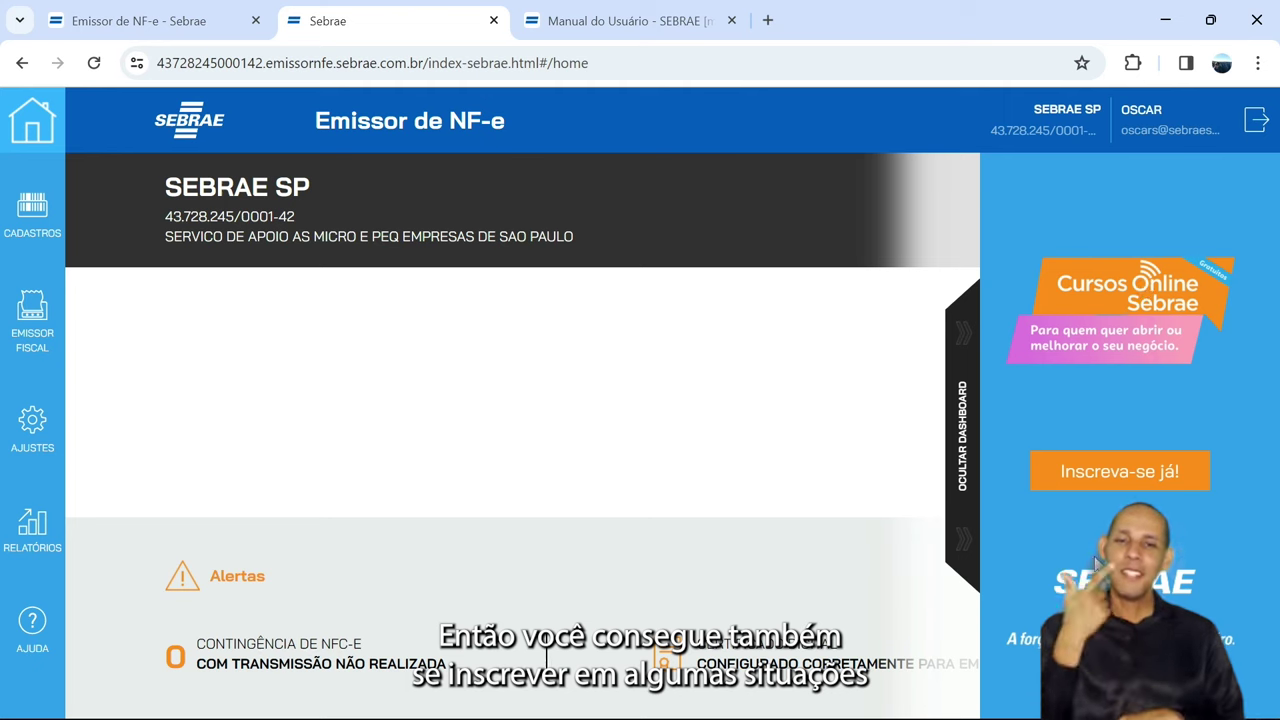
pyautogui.click(963, 430)
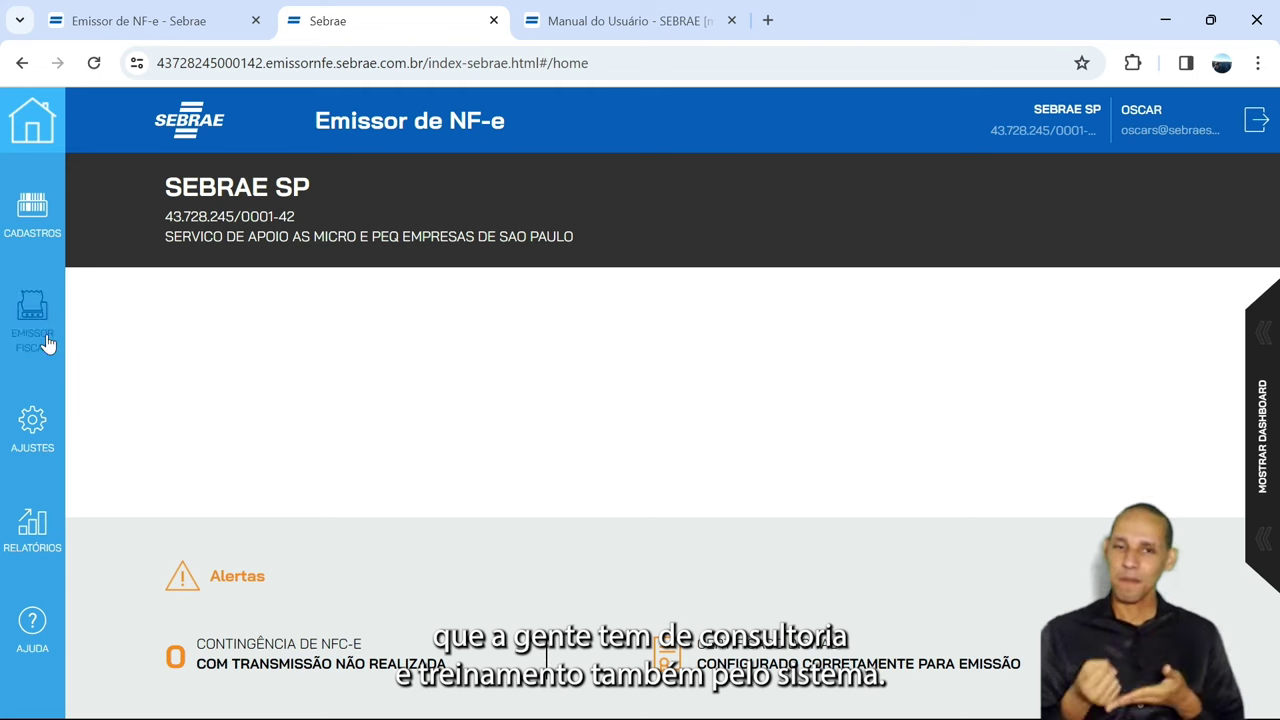
# - Open the company settings and review the general company data, including the state registration (Inscrição Estadual) field
pyautogui.click(33, 424)
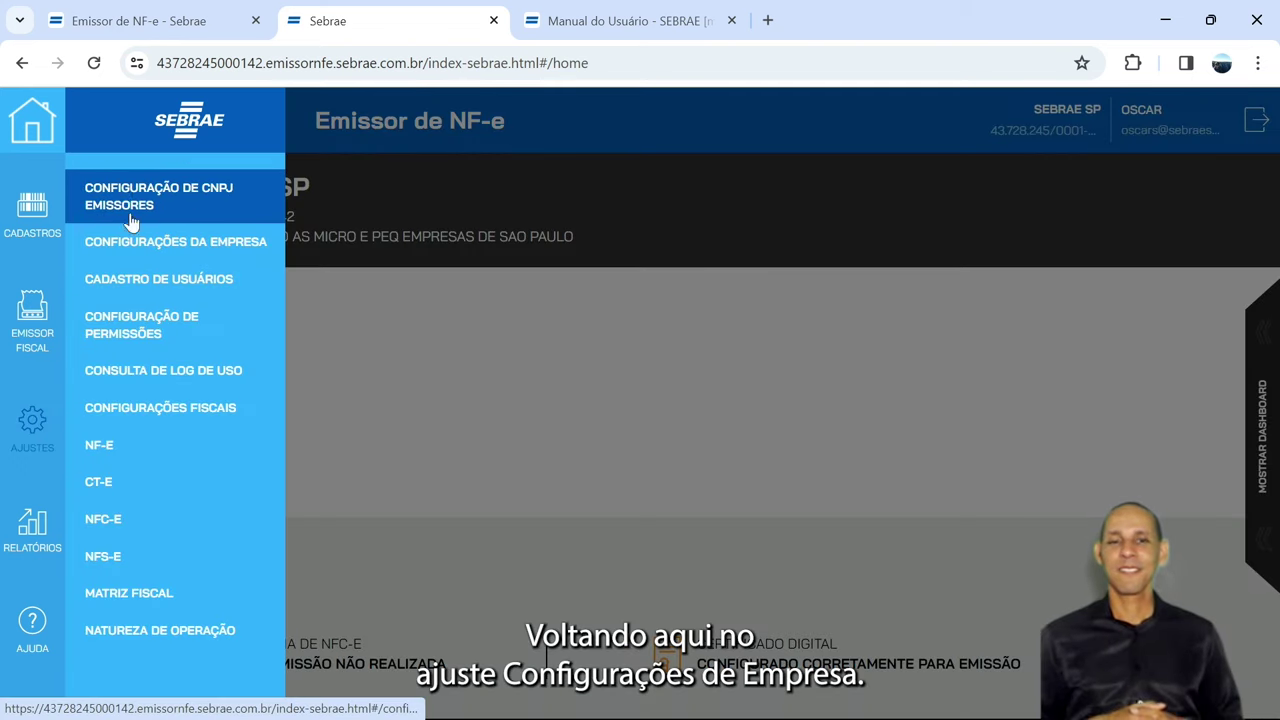
pyautogui.click(180, 244)
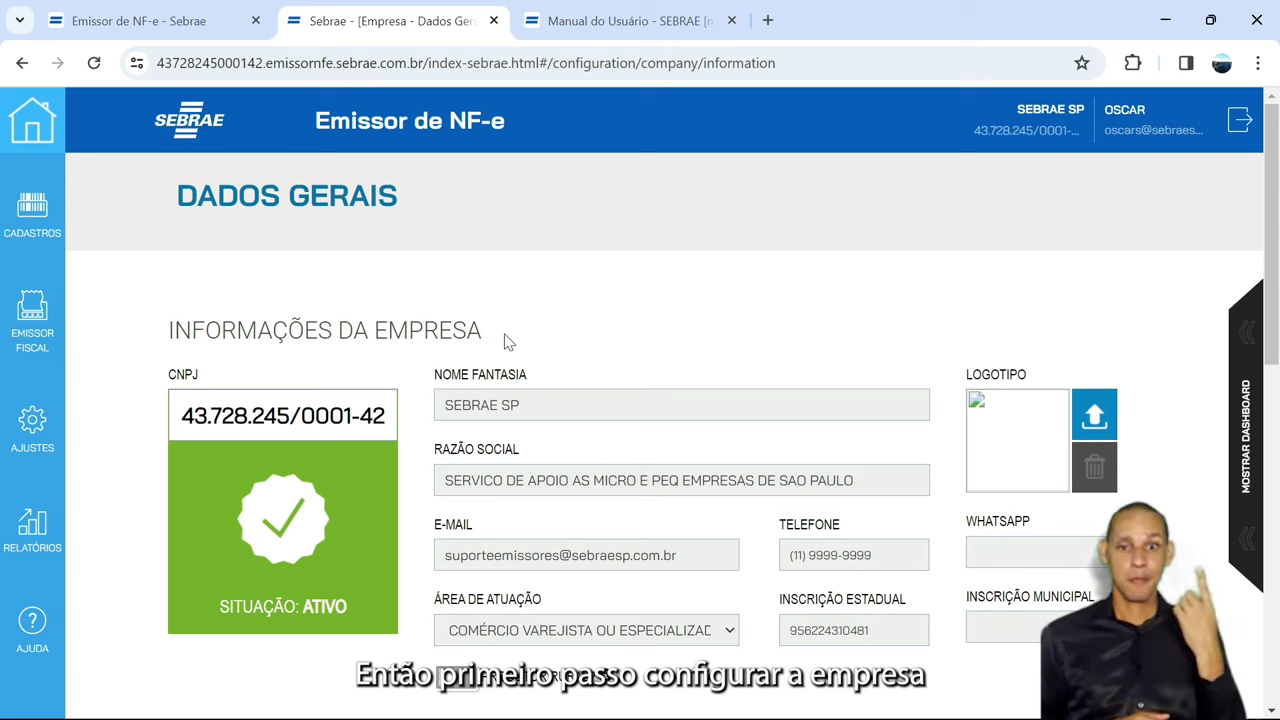
pyautogui.scroll(-1, 575, 343)
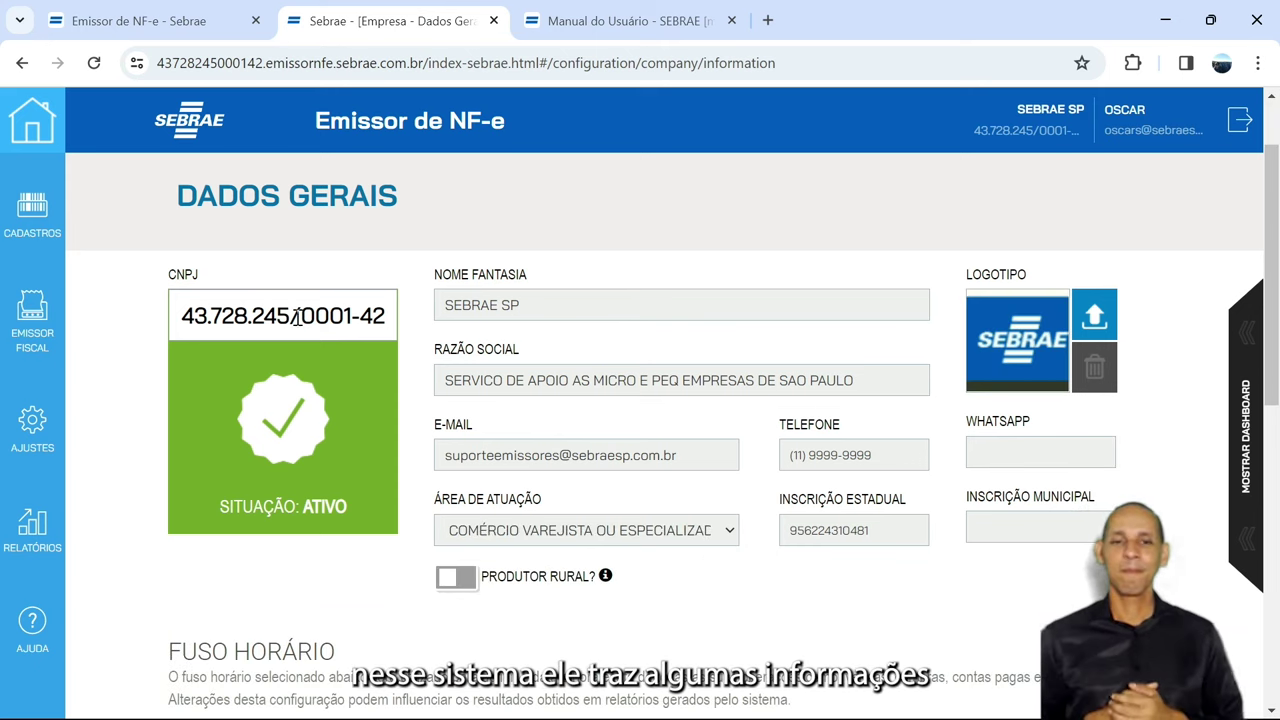
pyautogui.moveTo(899, 503); pyautogui.dragTo(783, 506)
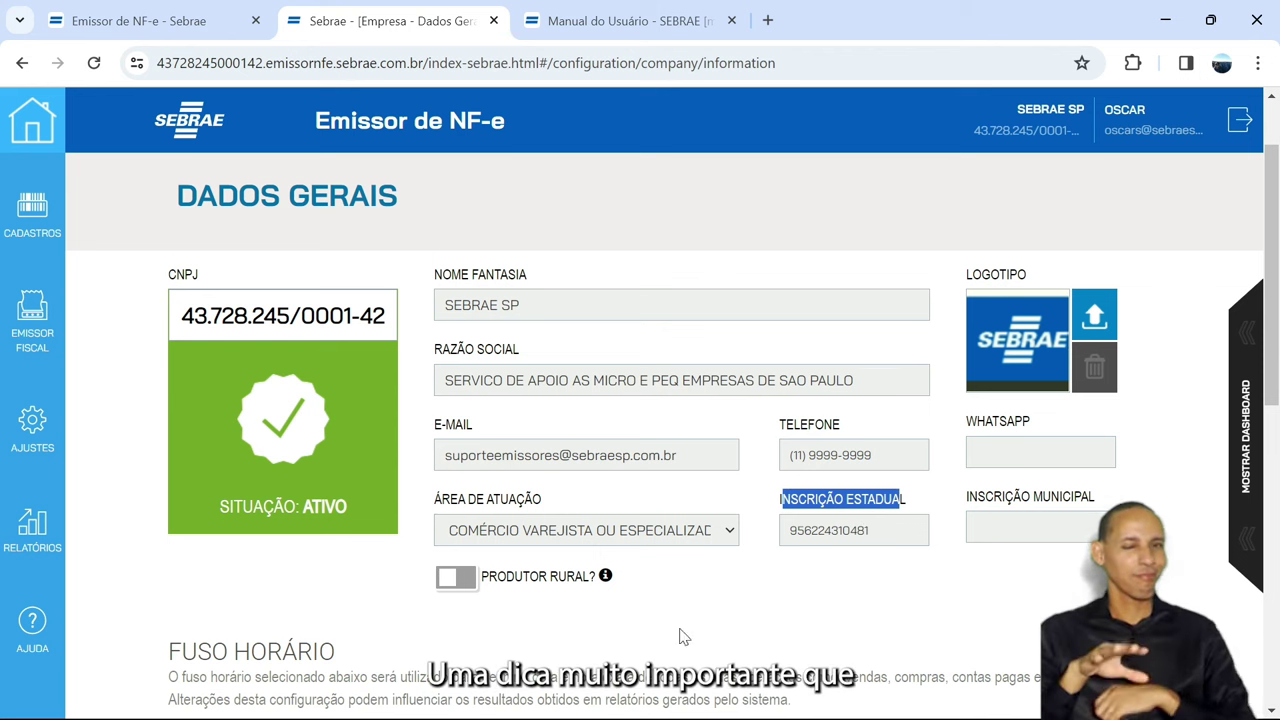
pyautogui.scroll(-2, 700, 636)
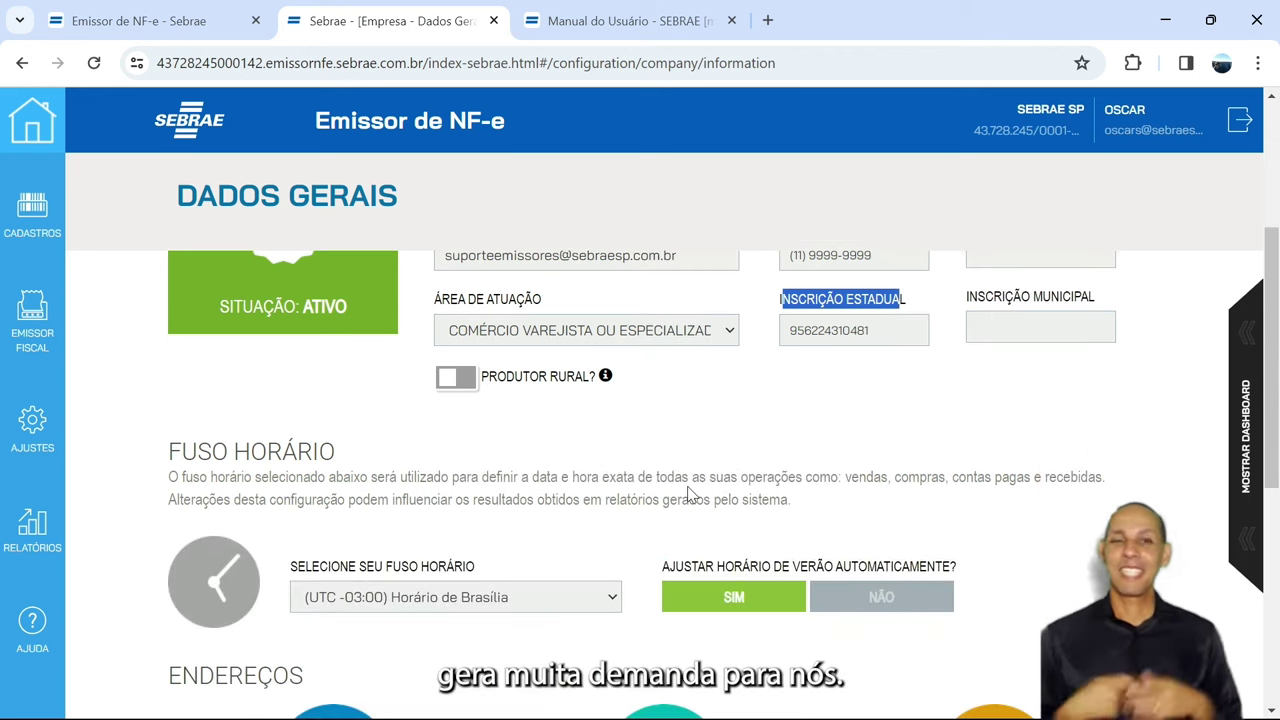
pyautogui.scroll(1, 830, 495)
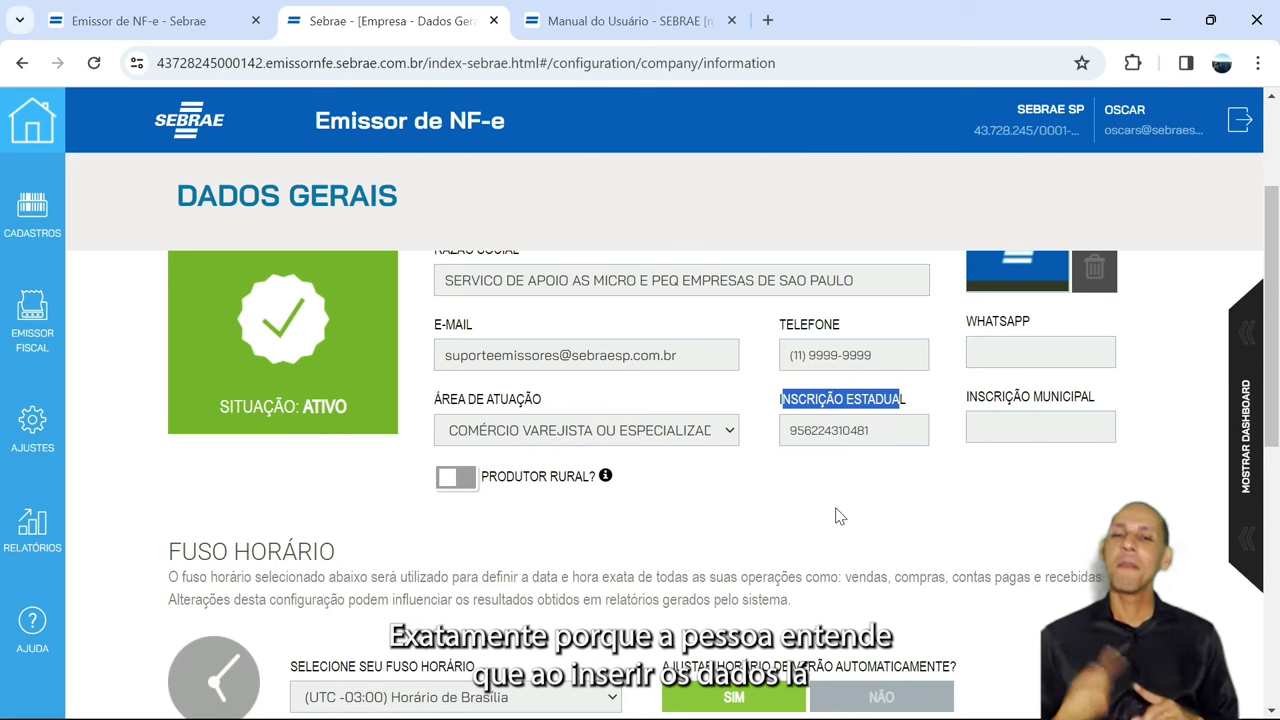
pyautogui.scroll(1, 699, 511)
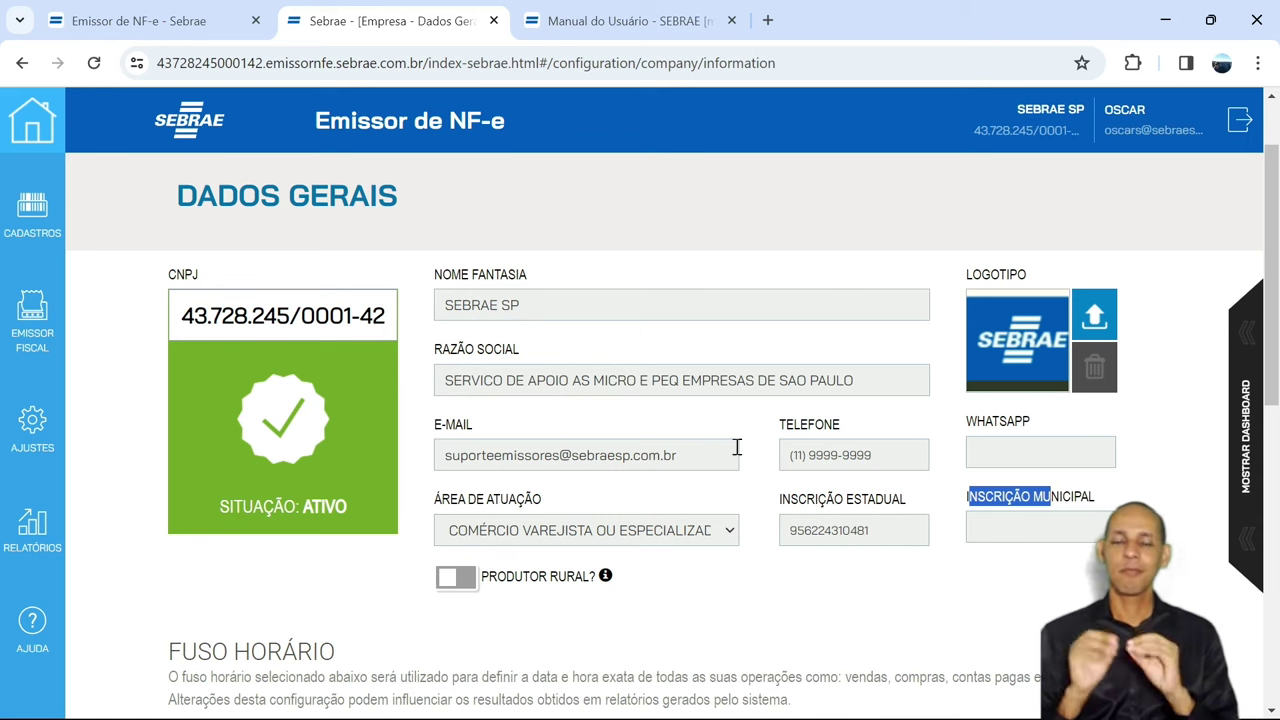
# - Examine the available options for the company's area of activity (Área de Atuação) without changing the selection
pyautogui.scroll(-1, 722, 545)
pyautogui.moveTo(541, 400); pyautogui.dragTo(474, 402)
pyautogui.click(673, 434)
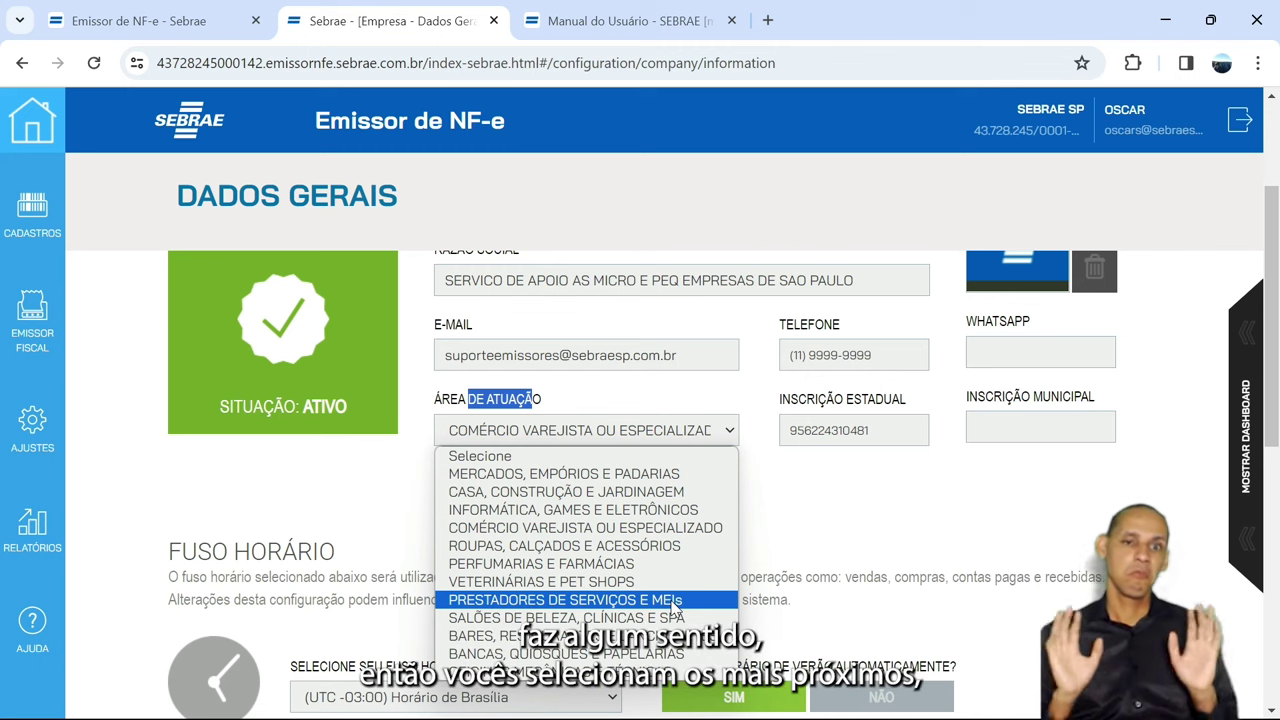
pyautogui.click(826, 609)
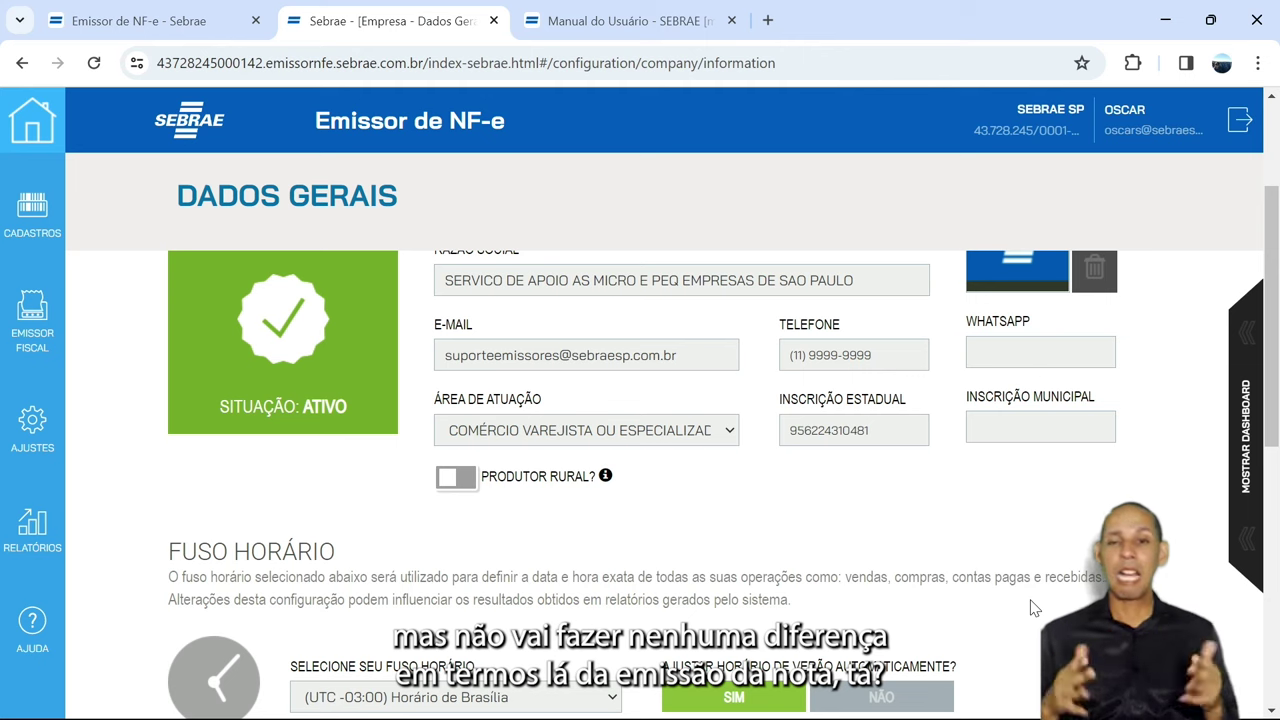
pyautogui.scroll(-1, 1046, 582)
pyautogui.scroll(1, 943, 522)
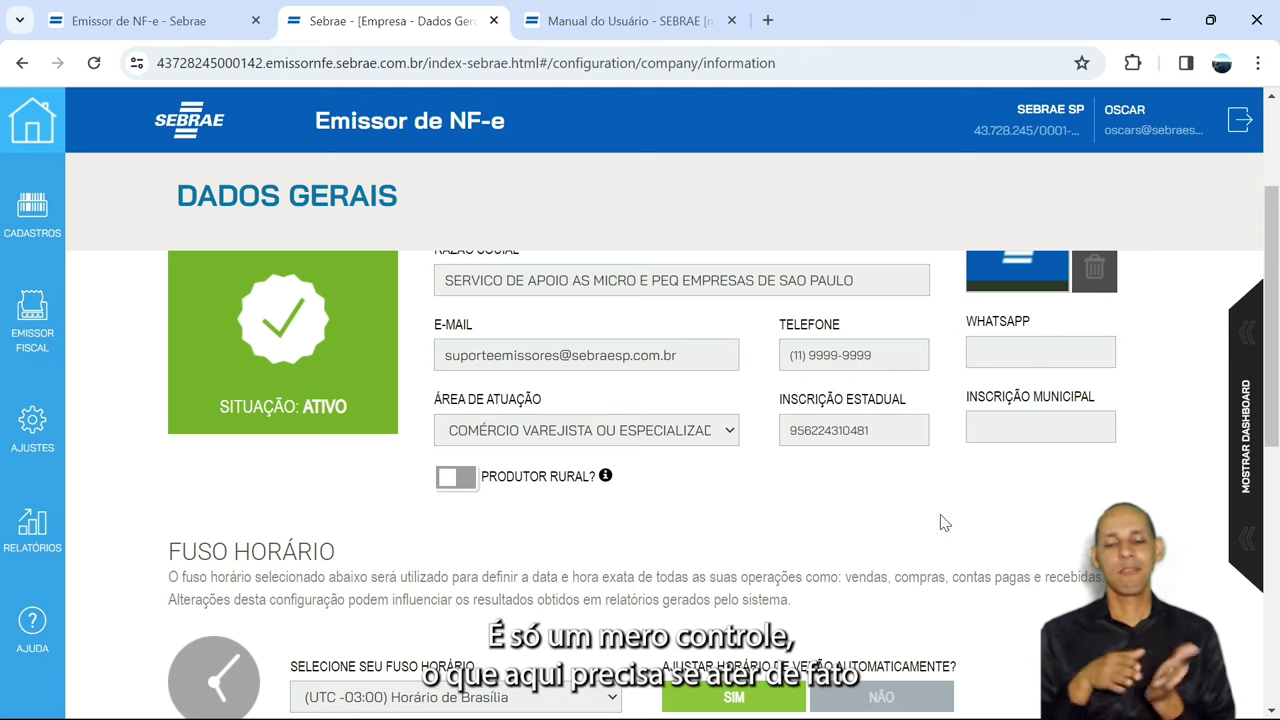
# - Check the legal name, telephone and state registration fields, plus the time zone and automatic daylight saving settings
pyautogui.scroll(1, 838, 572)
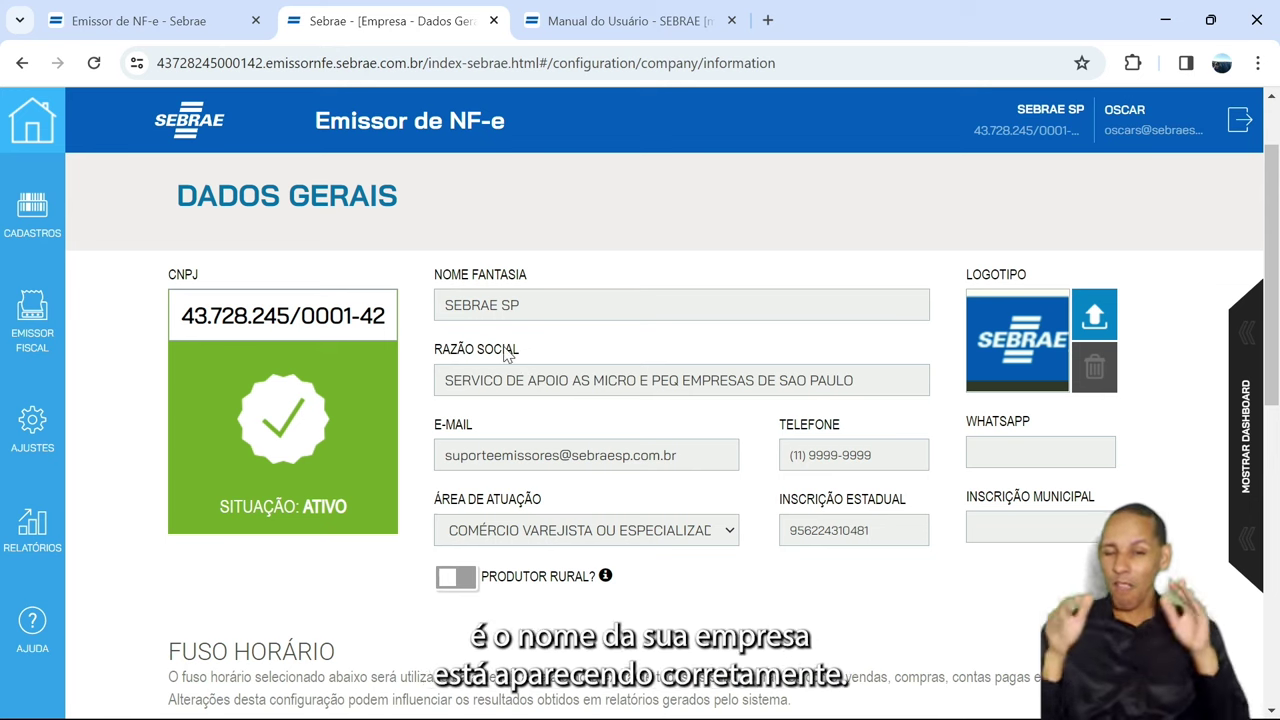
pyautogui.moveTo(503, 352); pyautogui.dragTo(478, 358)
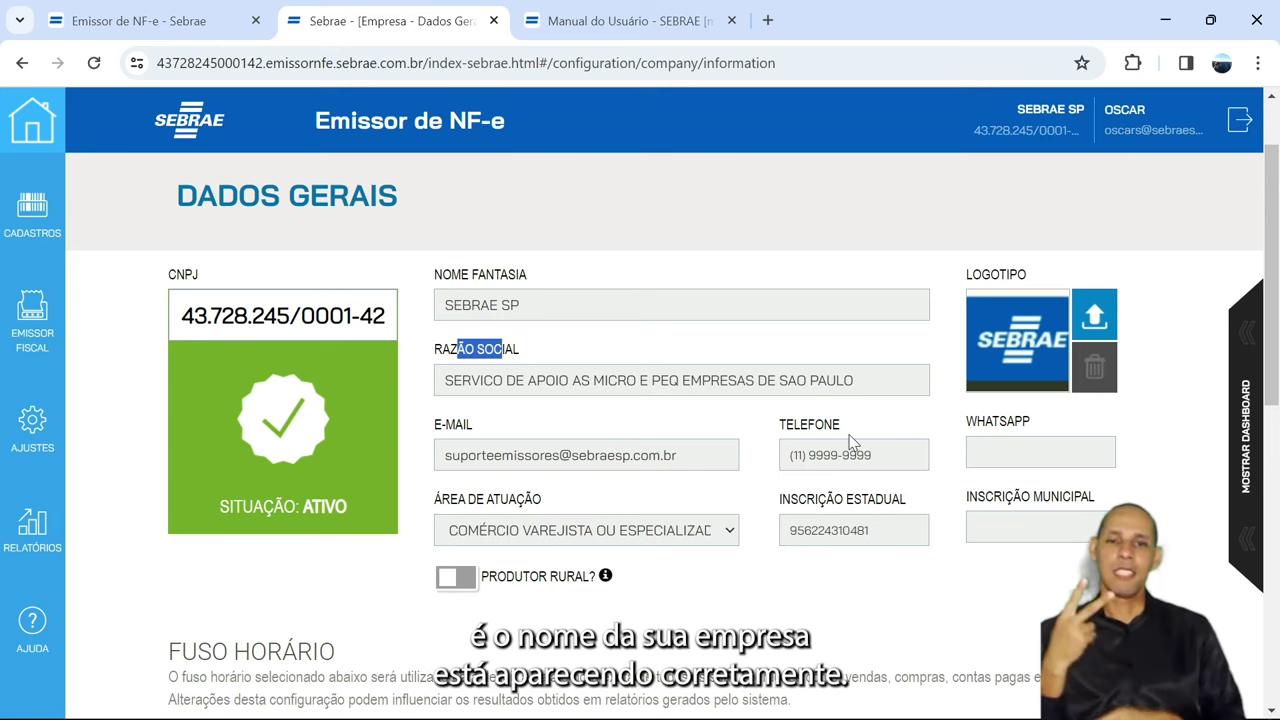
pyautogui.moveTo(840, 432); pyautogui.dragTo(812, 444)
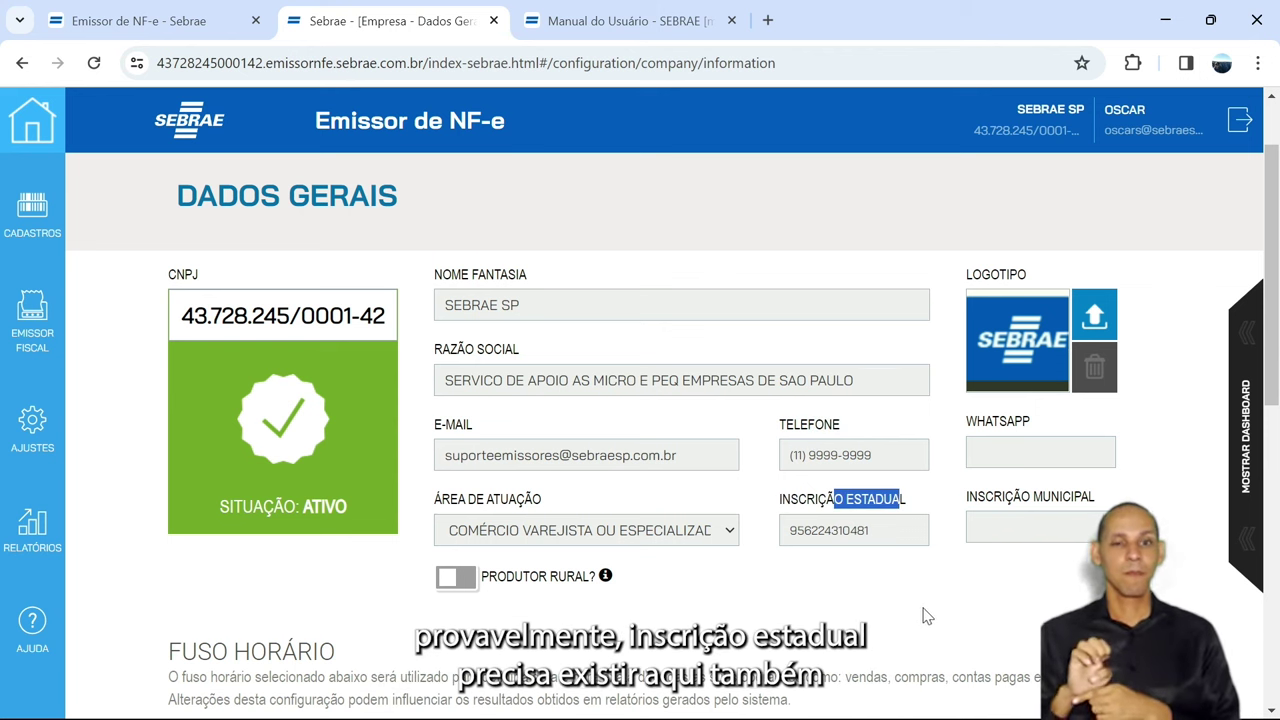
pyautogui.scroll(-3, 594, 540)
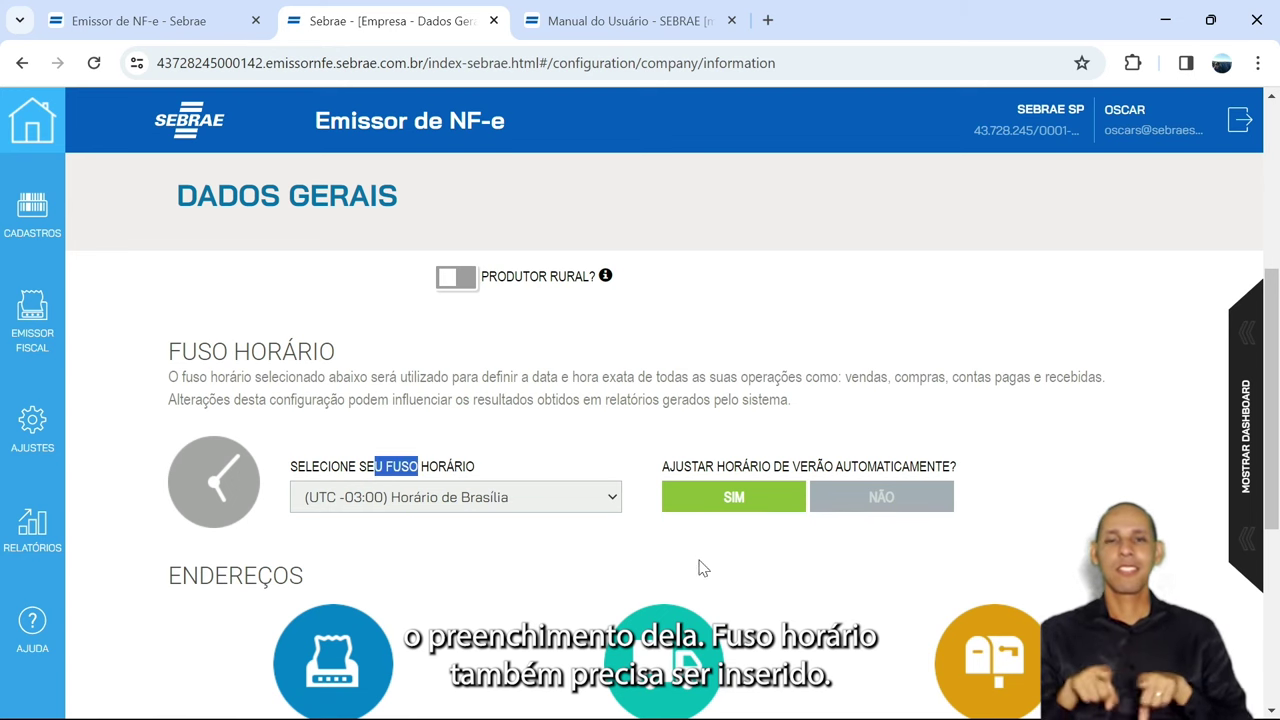
pyautogui.scroll(-1, 860, 563)
pyautogui.moveTo(856, 366); pyautogui.dragTo(737, 368)
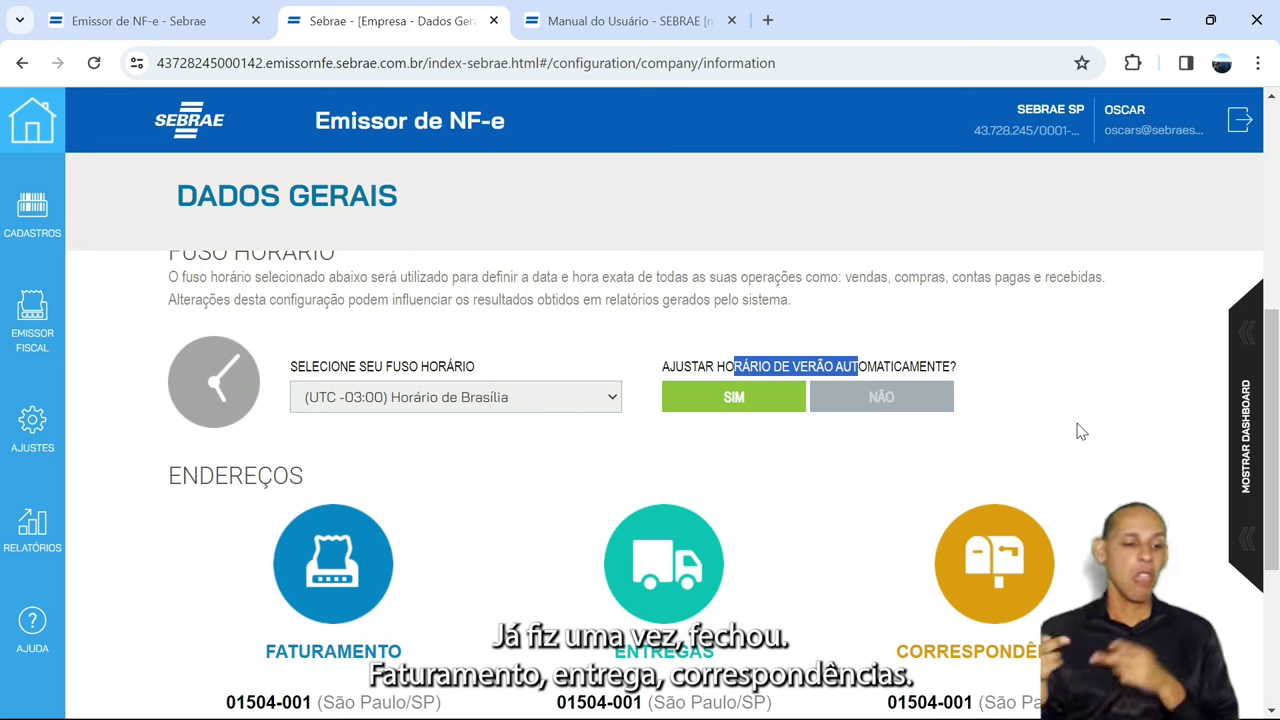
# - Review the company's billing, delivery and correspondence addresses and return to the company information section
pyautogui.scroll(-1, 1090, 450)
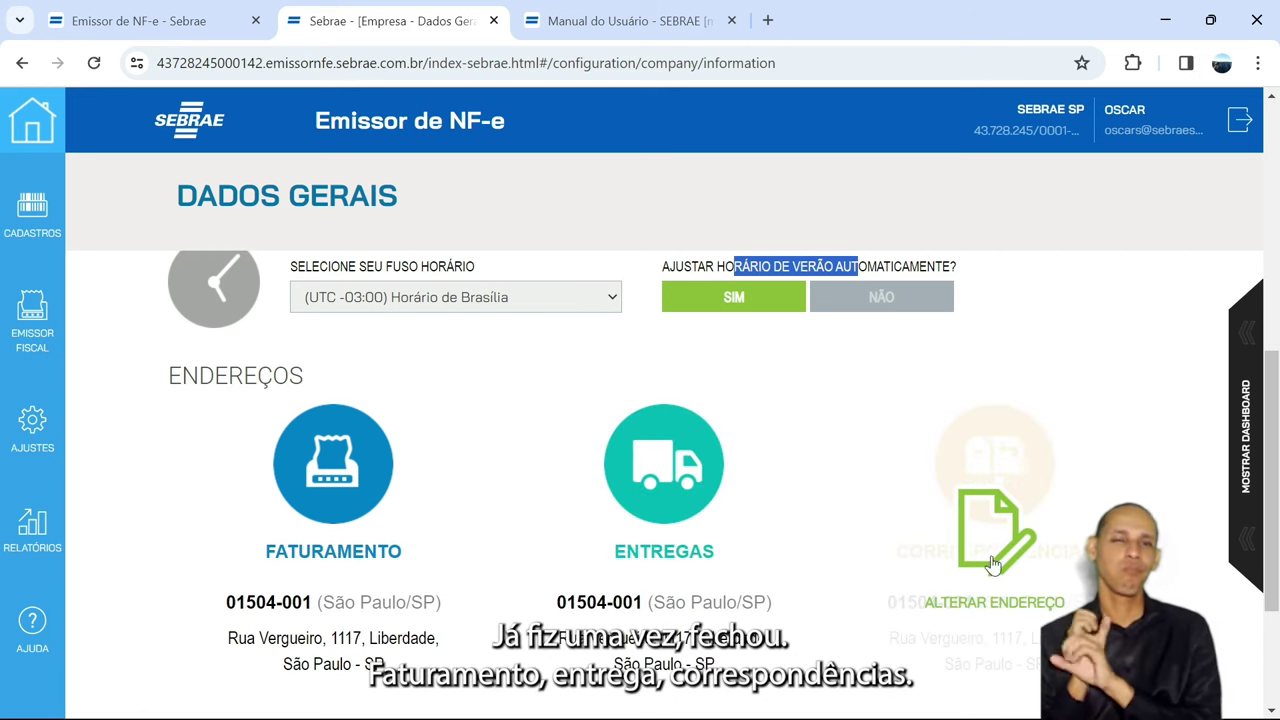
pyautogui.scroll(-2, 995, 530)
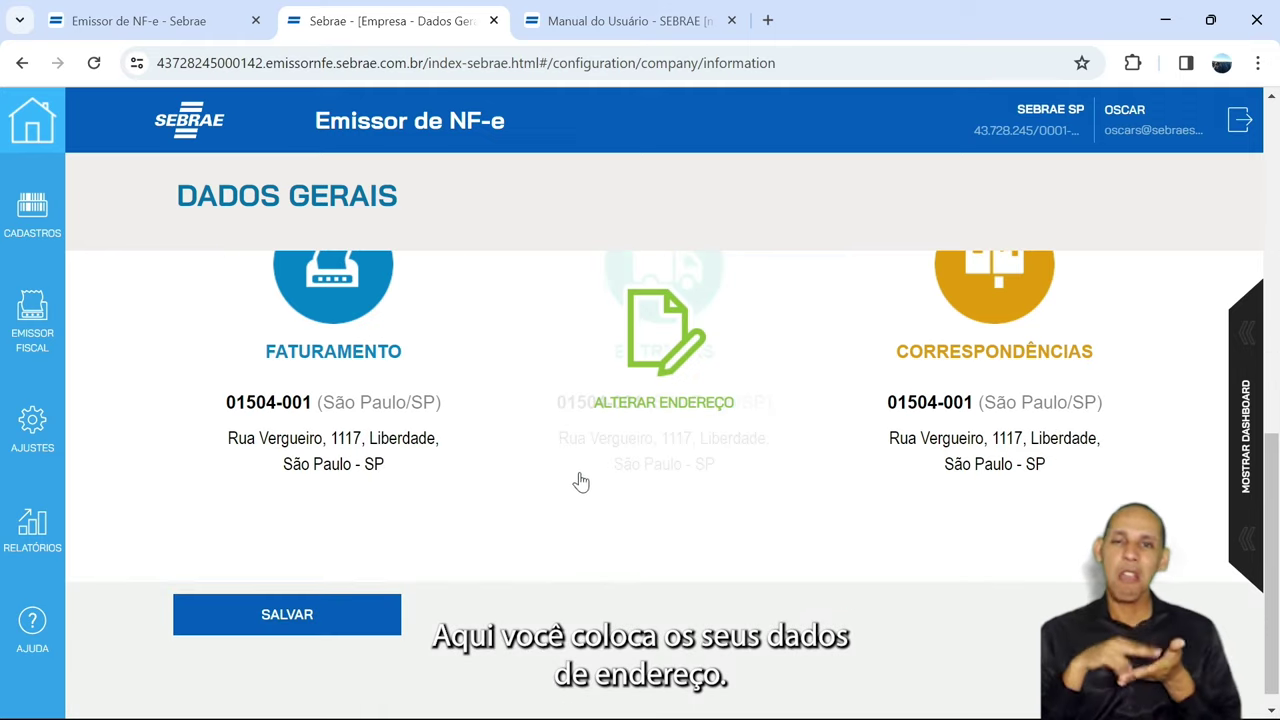
pyautogui.scroll(5, 966, 549)
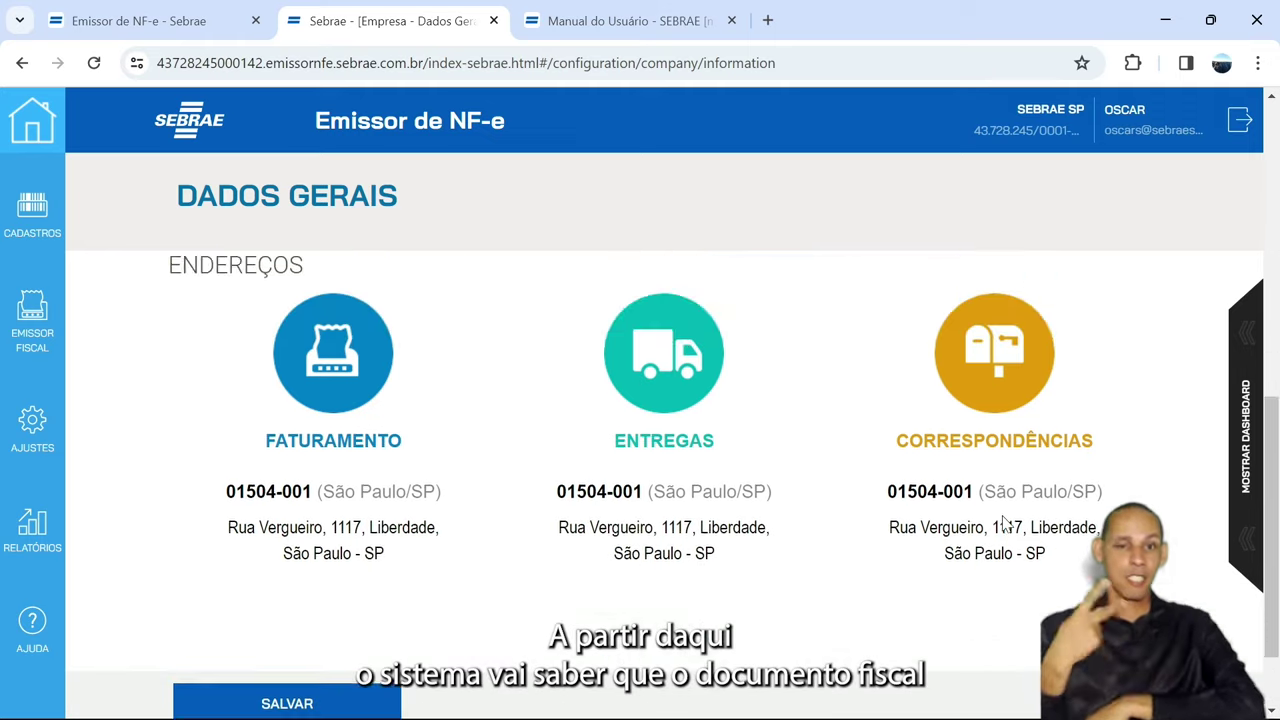
pyautogui.scroll(3, 1012, 521)
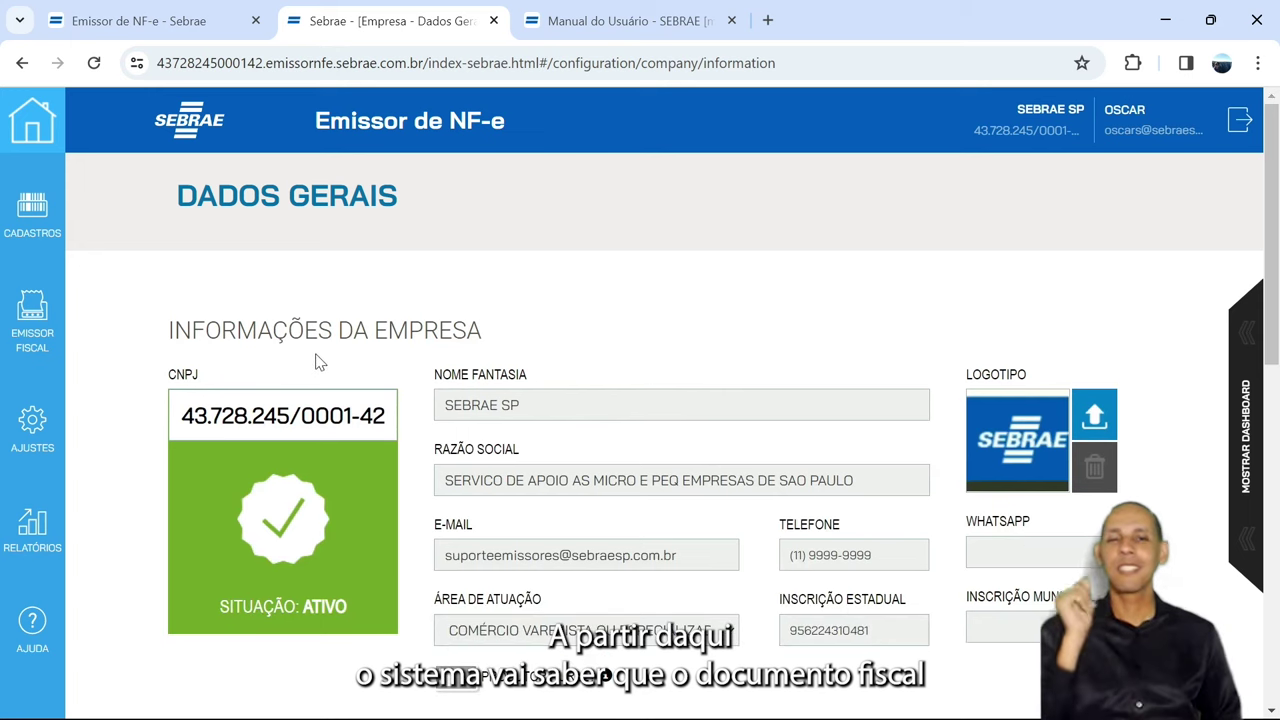
pyautogui.moveTo(324, 338); pyautogui.dragTo(272, 340)
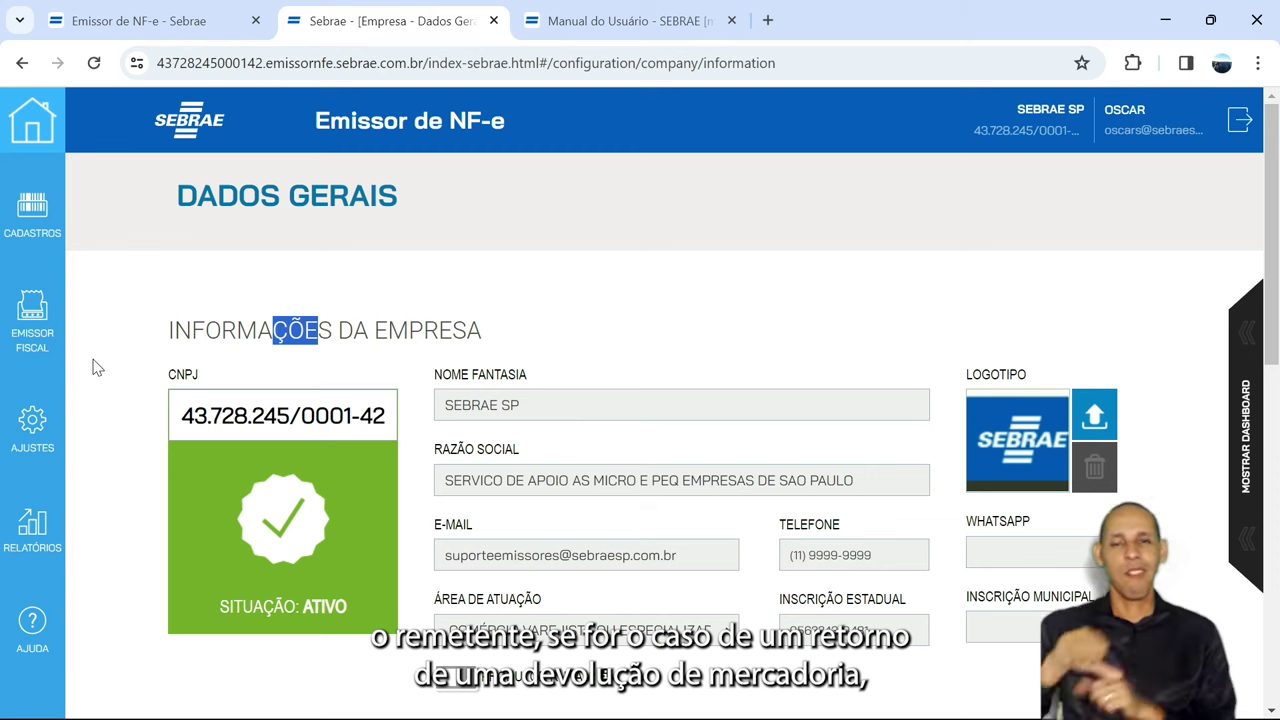
pyautogui.click(37, 449)
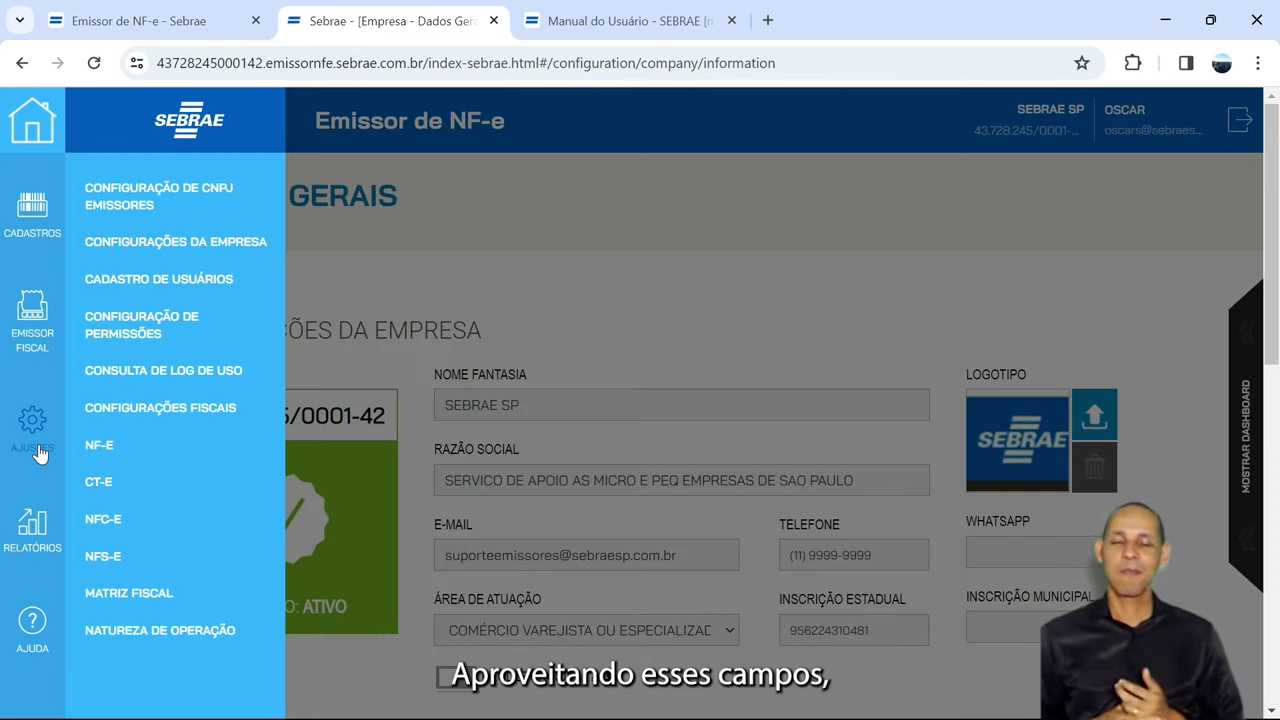
pyautogui.click(581, 281)
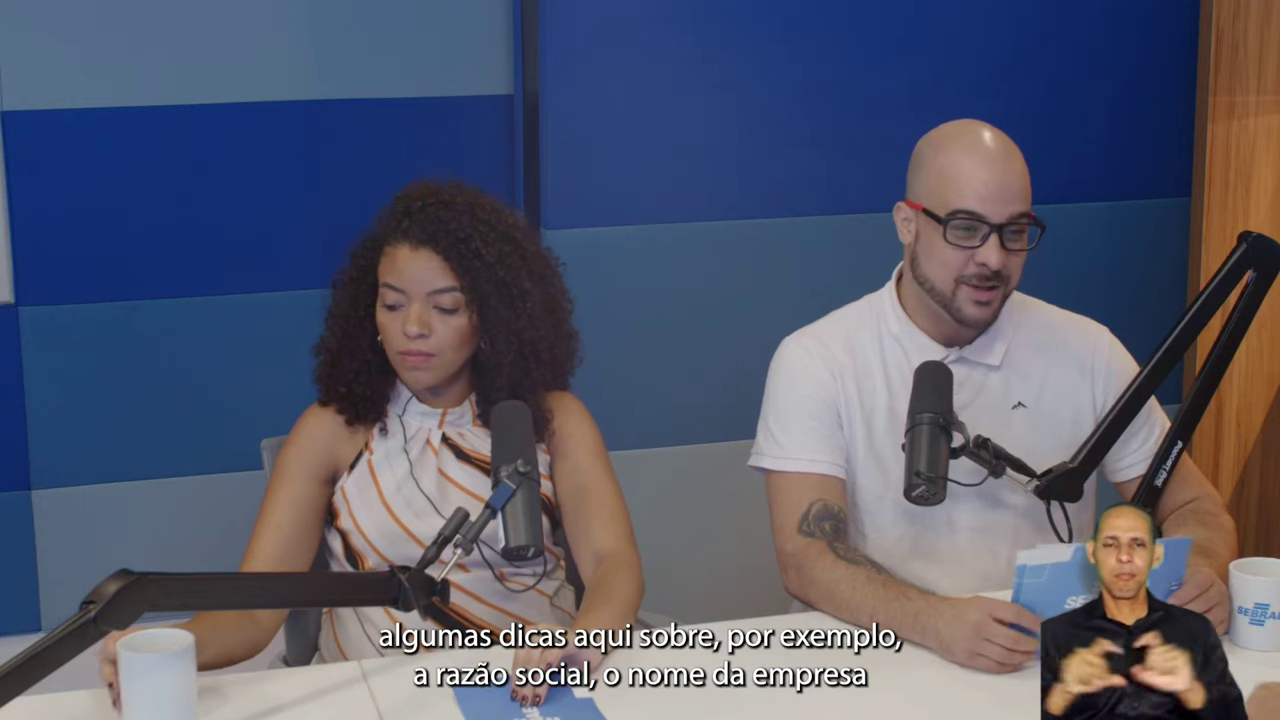
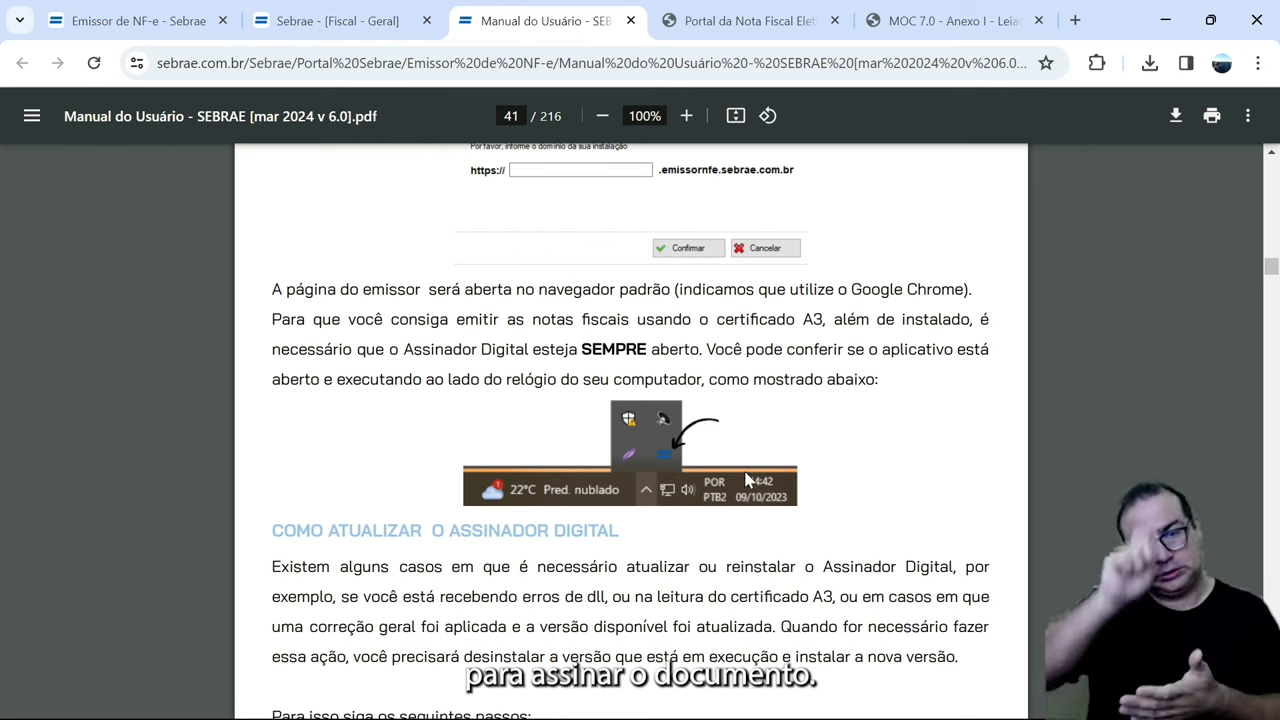
# - Return from the user manual to the general fiscal settings and save them with the A1 certificate stored on the server
pyautogui.scroll(4, 752, 480)
pyautogui.scroll(3, 752, 480)
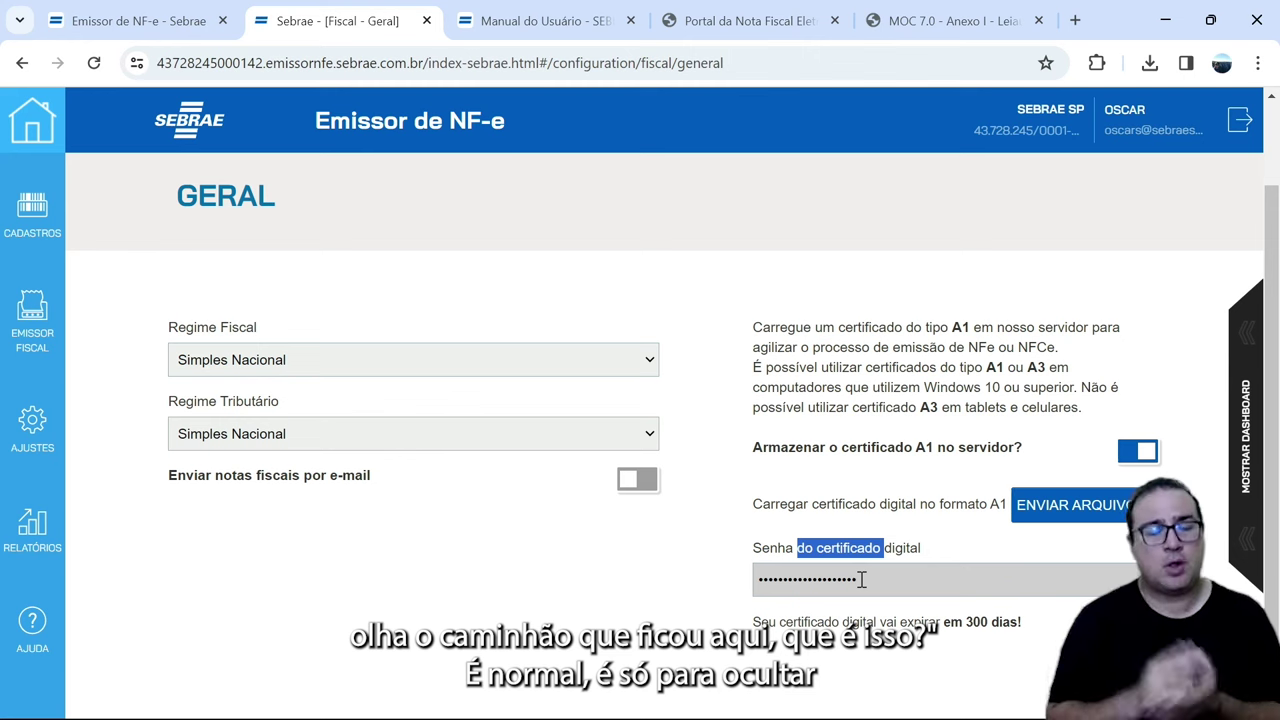
pyautogui.click(910, 548)
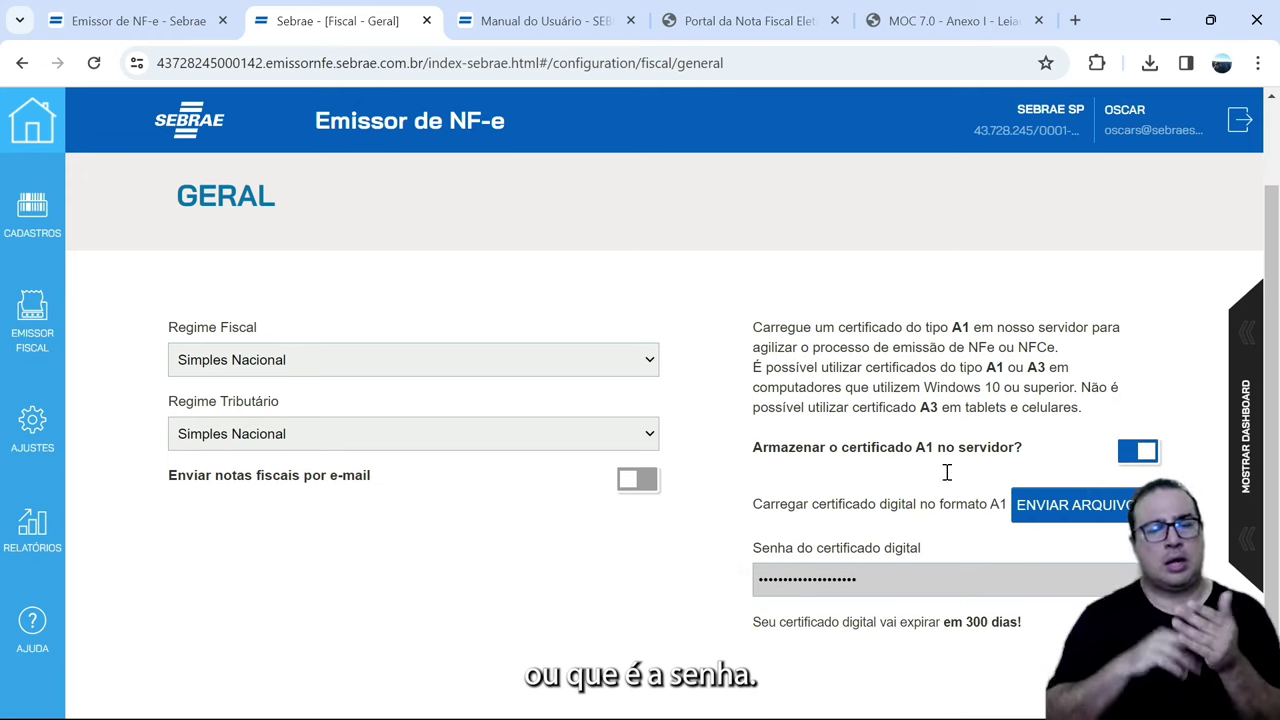
pyautogui.press('Return')
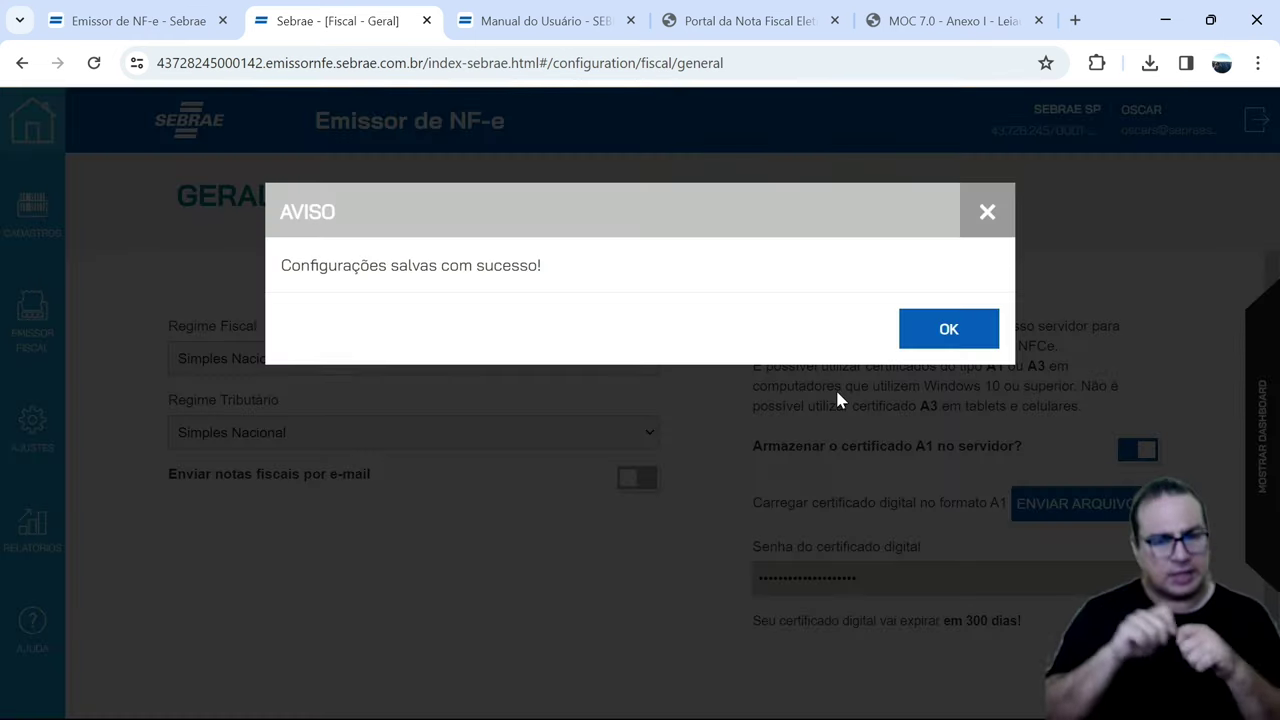
pyautogui.click(972, 338)
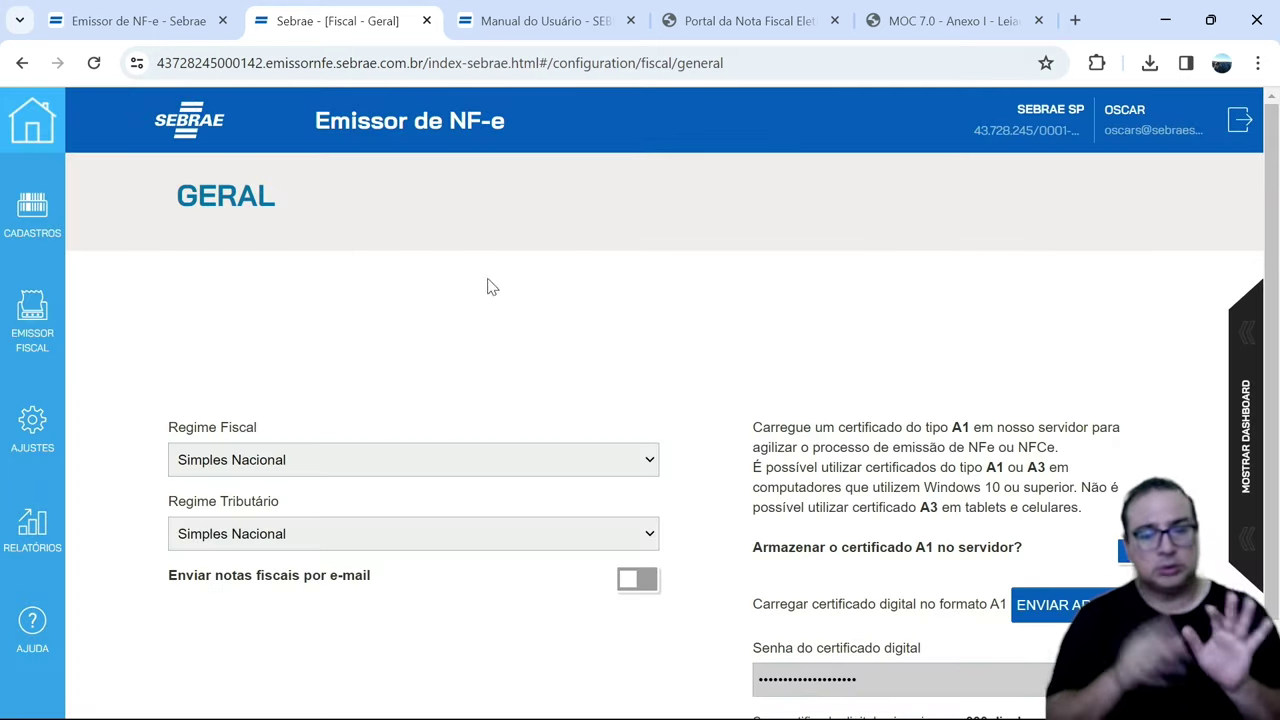
# - Check the tax regime (Regime Fiscal) field and open the NF-e configuration page
pyautogui.moveTo(260, 429); pyautogui.dragTo(198, 430)
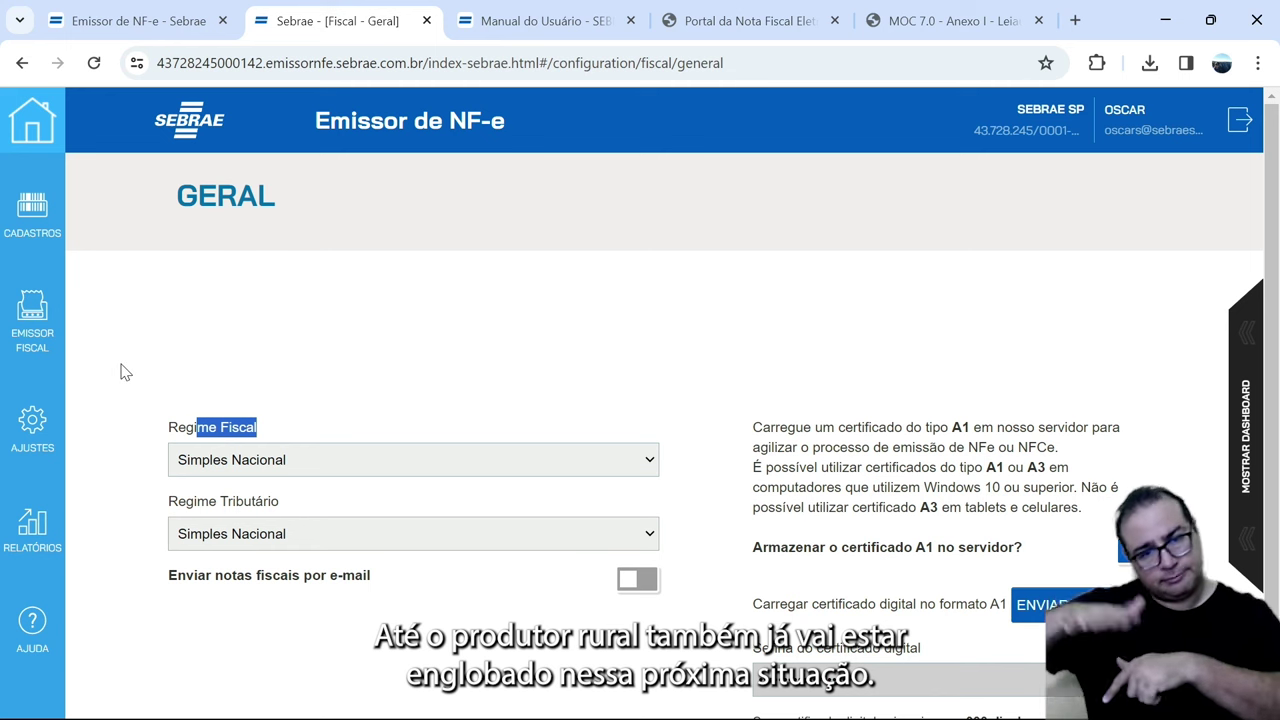
pyautogui.click(31, 432)
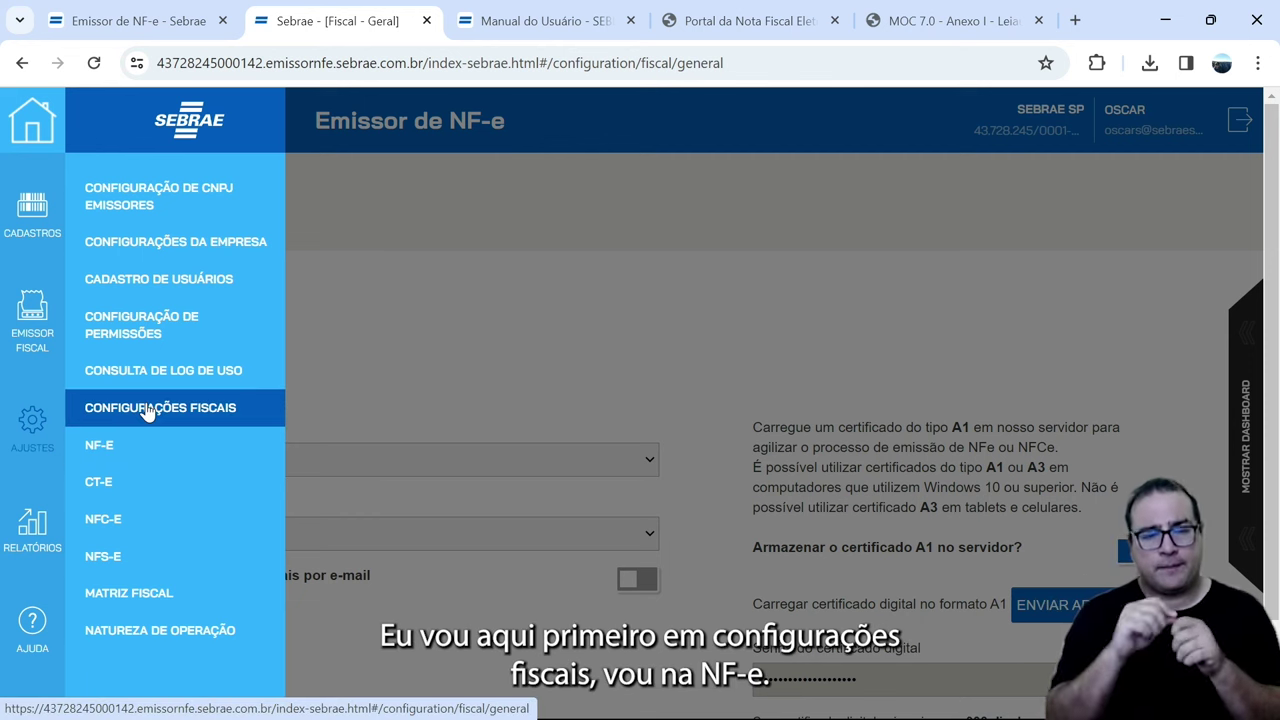
pyautogui.click(119, 455)
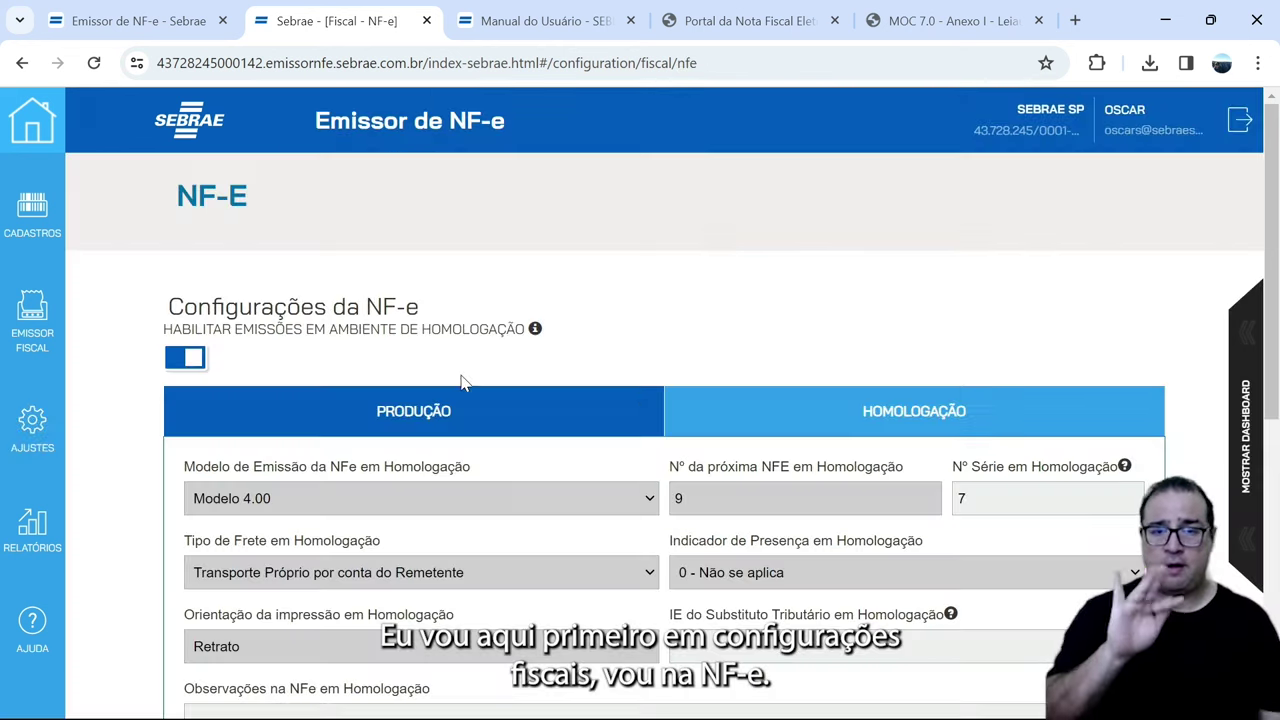
# - Review the option enabling homologation emissions, plus the next NF-e number and series number fields for homologation
pyautogui.moveTo(507, 331); pyautogui.dragTo(358, 338)
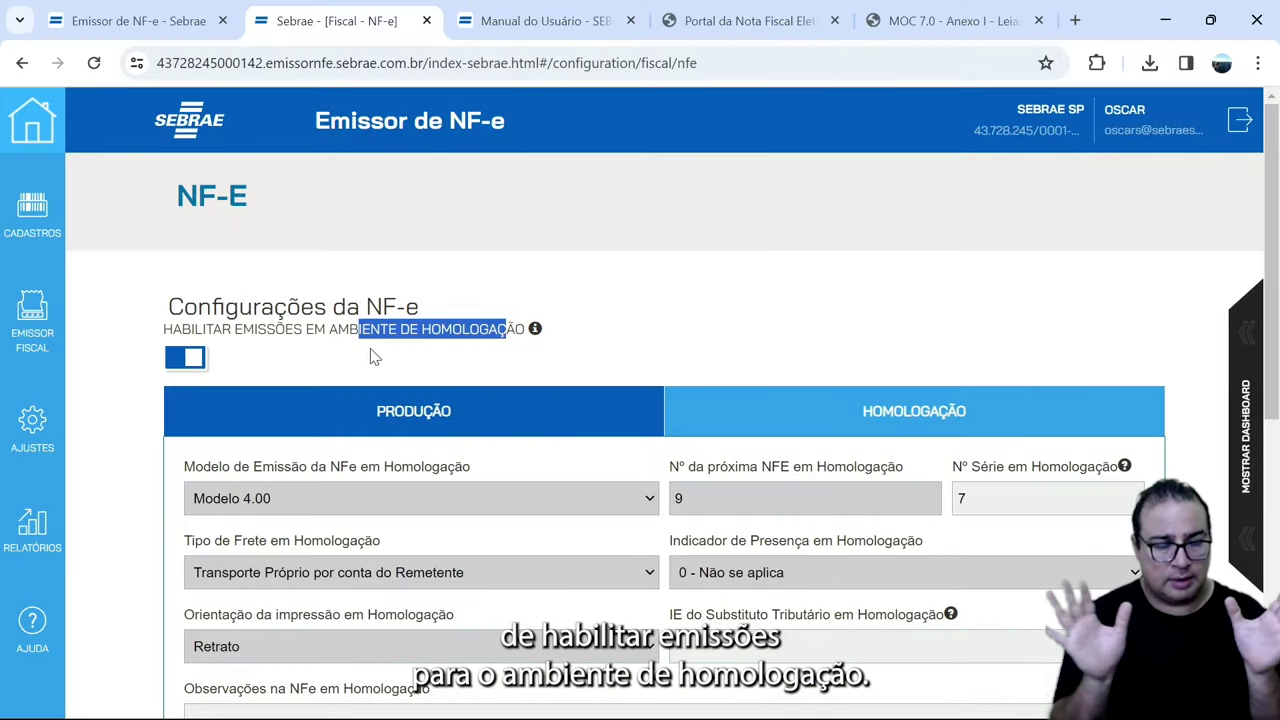
pyautogui.scroll(-1, 830, 350)
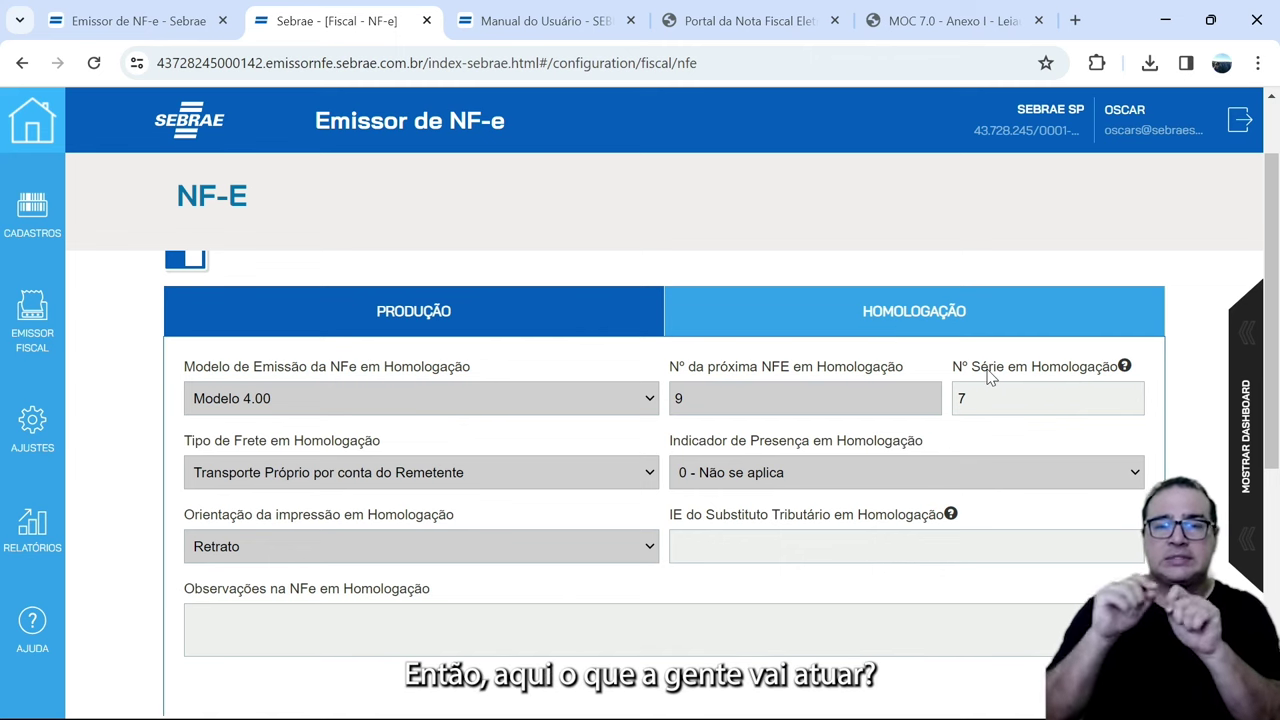
pyautogui.moveTo(711, 372); pyautogui.dragTo(833, 372)
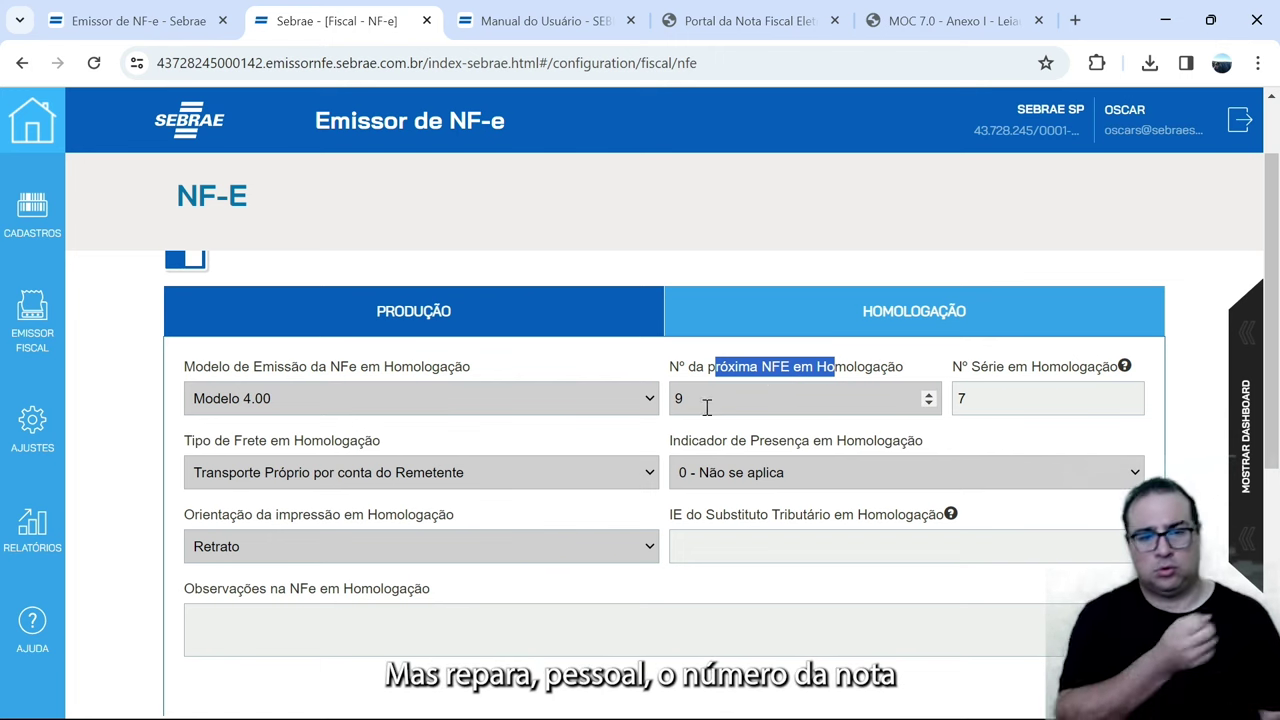
pyautogui.moveTo(1069, 368); pyautogui.dragTo(992, 372)
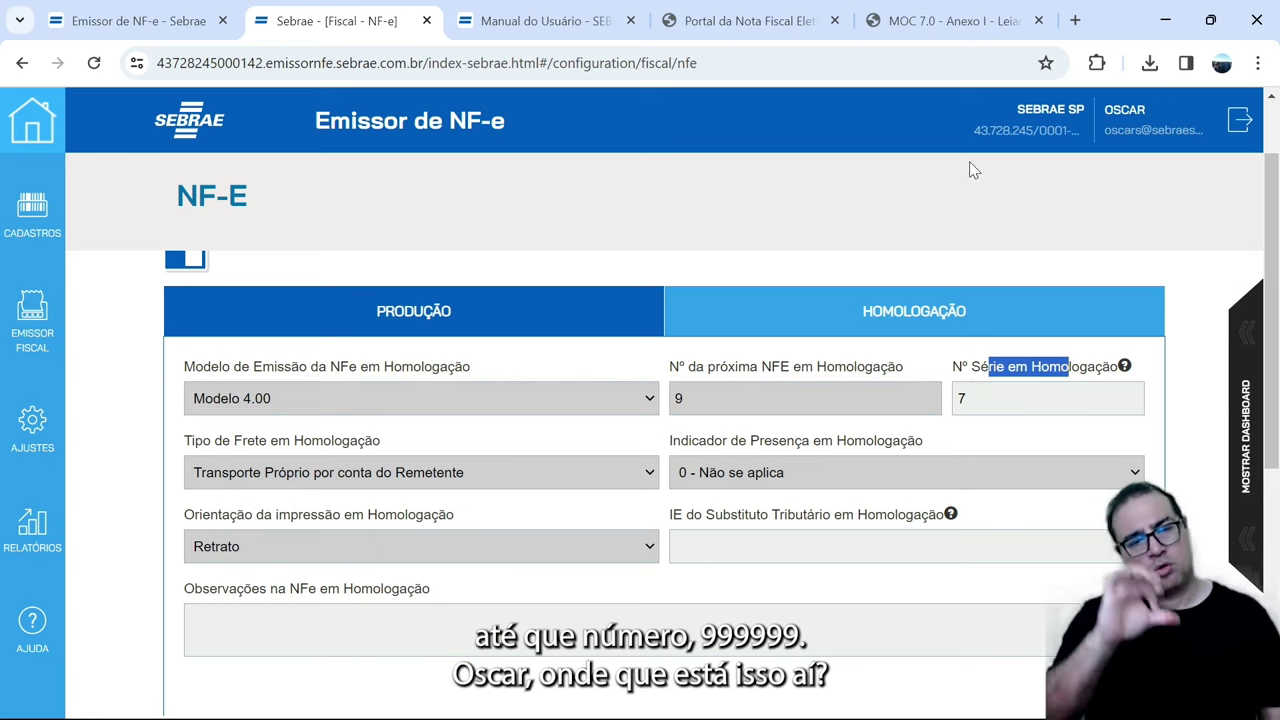
# - Switch to the MOC 7.0 Anexo I PDF and go from its summary to Grupo A, Dados da Nota Fiscal eletrônica
pyautogui.click(903, 27)
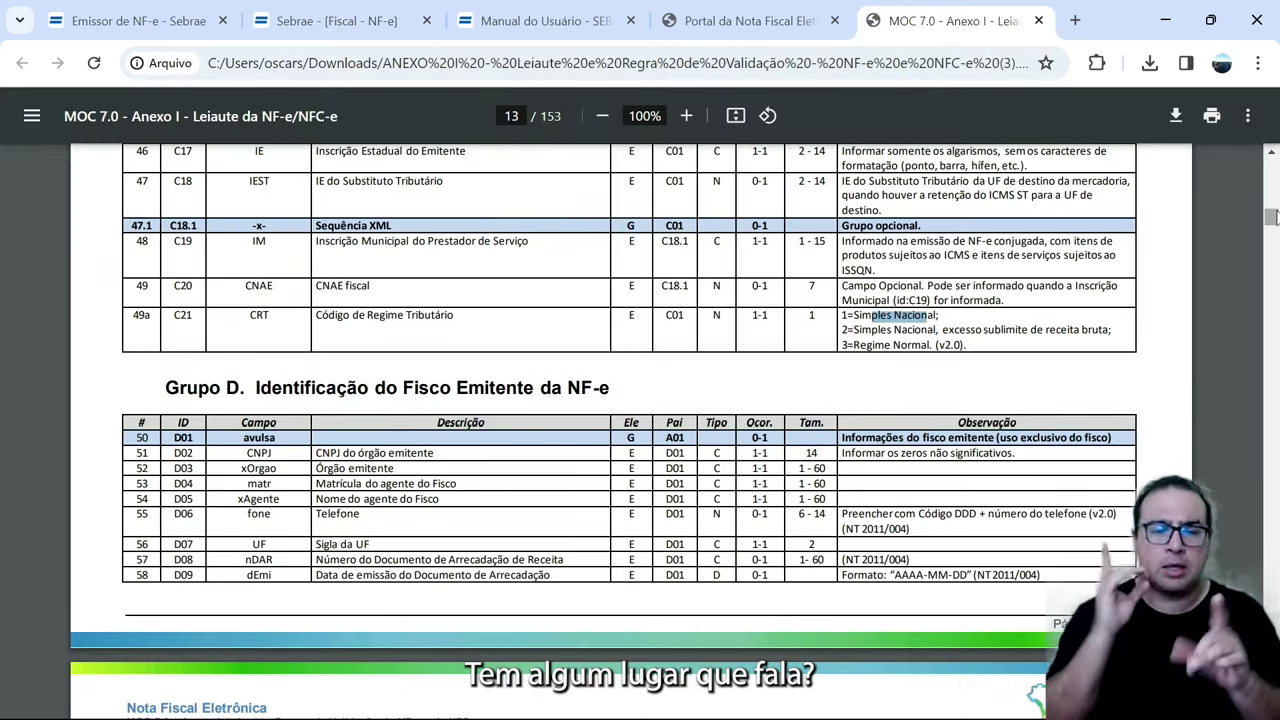
pyautogui.scroll(4, 1275, 140)
pyautogui.press('Home')
pyautogui.scroll(-9, 989, 334)
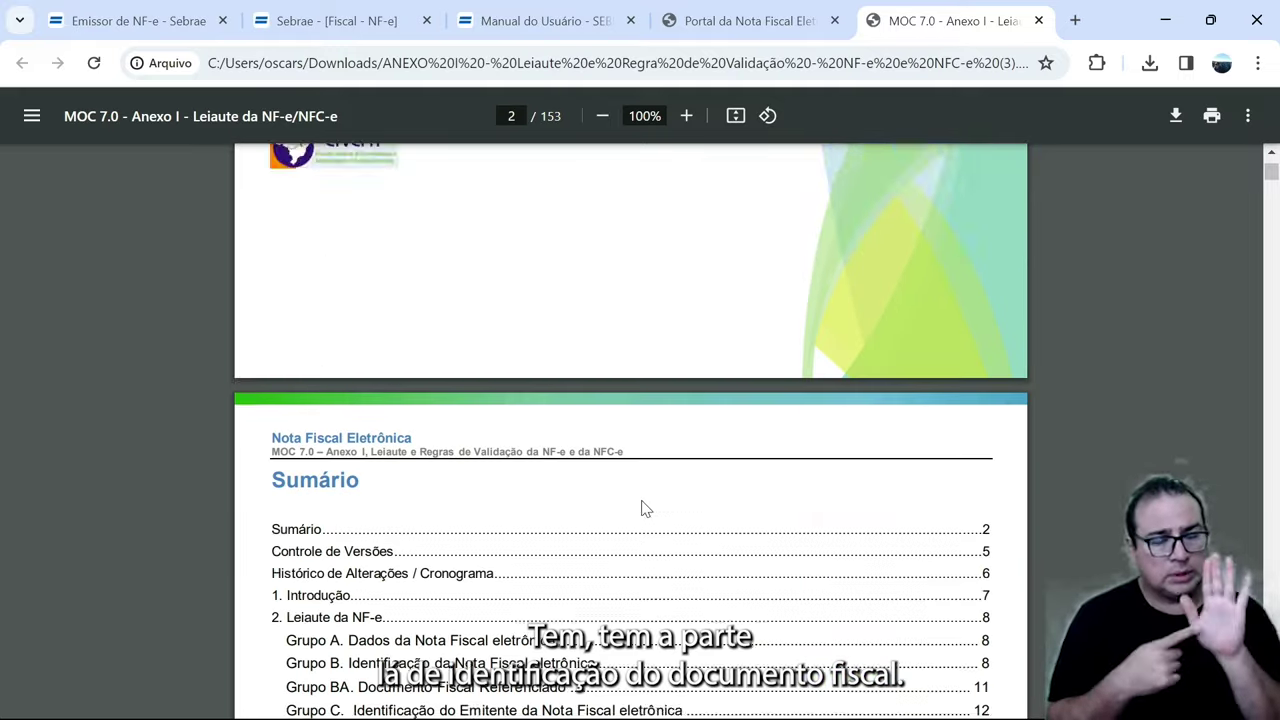
pyautogui.scroll(-1, 645, 508)
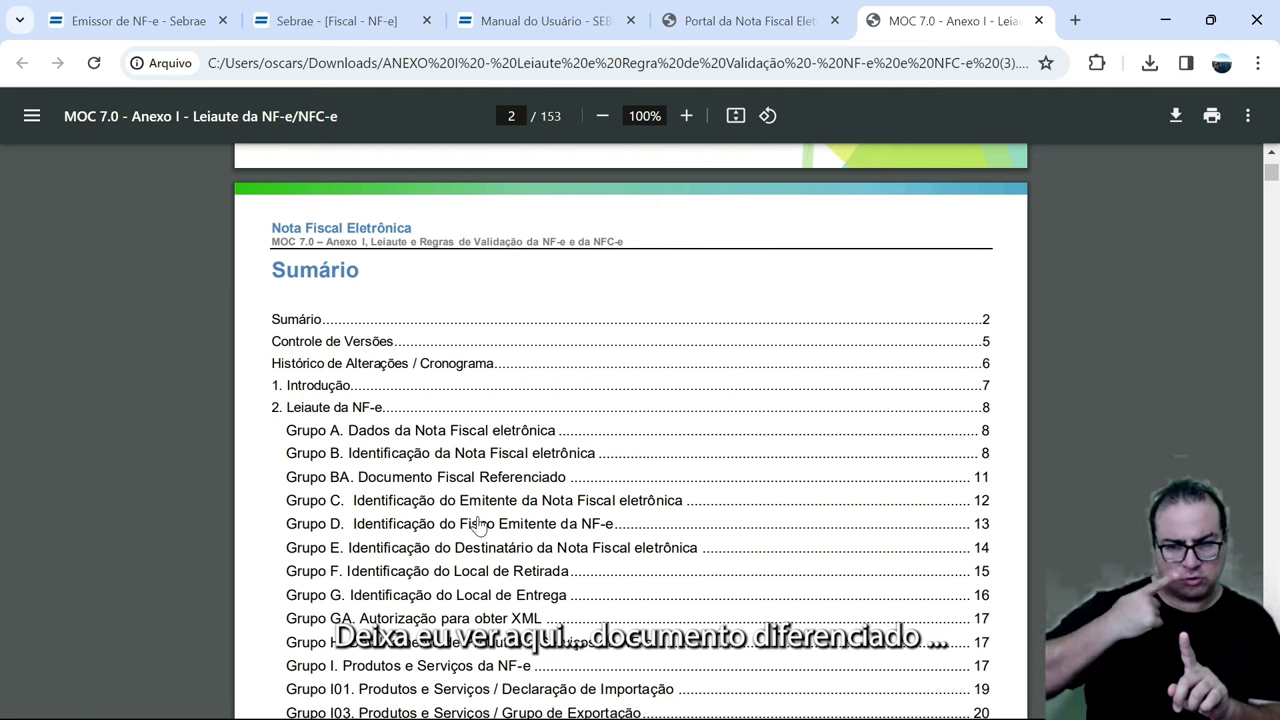
pyautogui.click(490, 430)
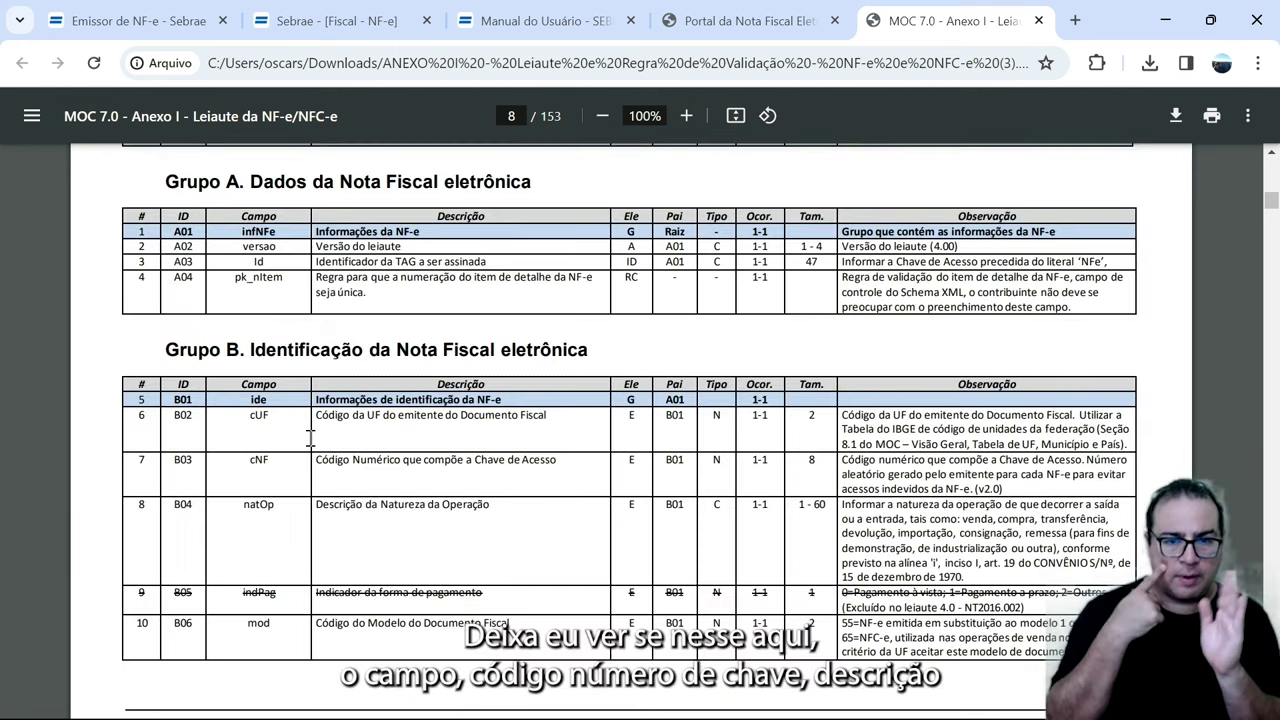
# - Read the Grupo B rows for the numeric code, nature of operation and document model, continuing to the document series row
pyautogui.moveTo(346, 465); pyautogui.dragTo(483, 462)
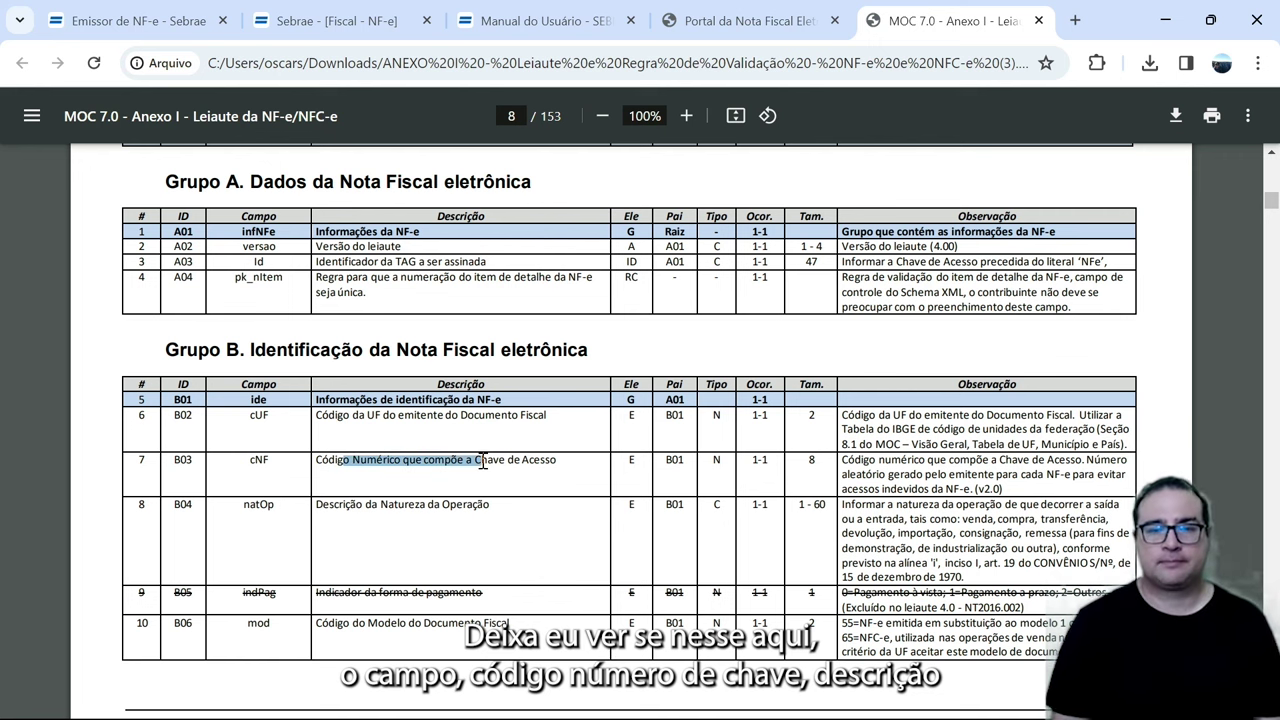
pyautogui.moveTo(382, 512); pyautogui.dragTo(440, 512)
pyautogui.moveTo(402, 622); pyautogui.dragTo(434, 622)
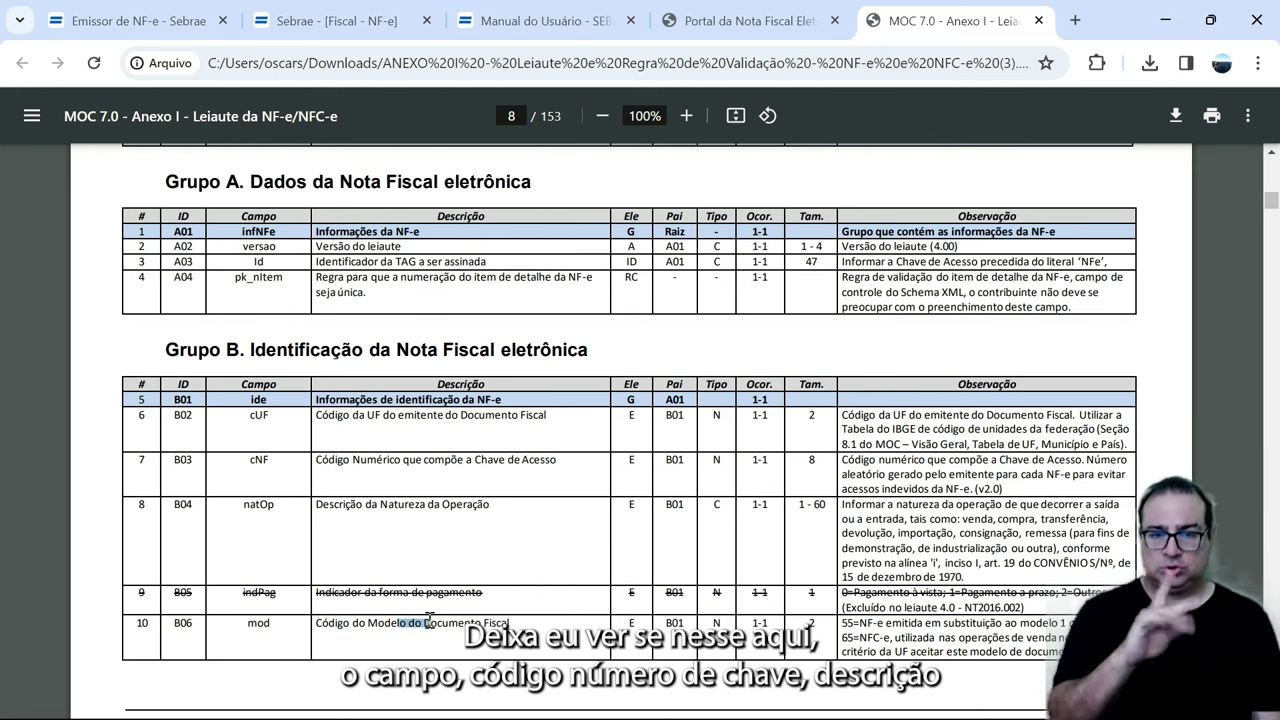
pyautogui.scroll(-2, 519, 624)
pyautogui.scroll(-2, 519, 624)
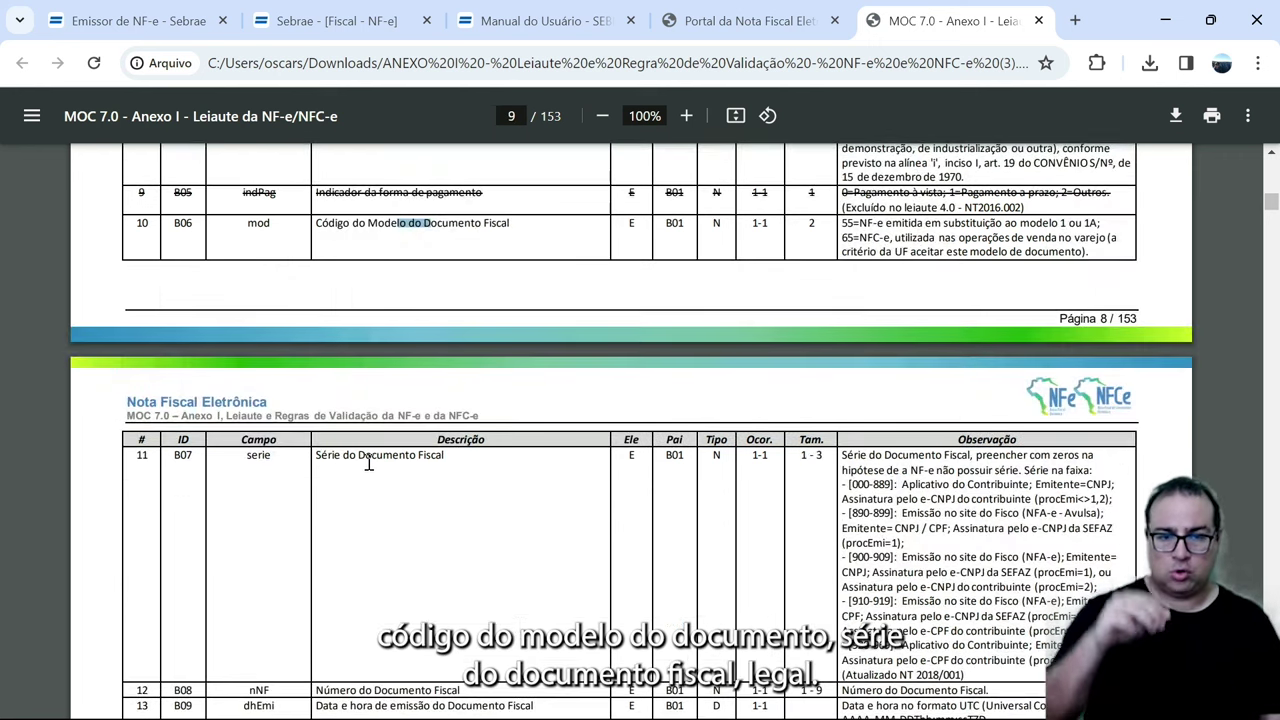
# - Examine the document series row (B07), comparing the ranges 000-889, 910-919 and 920-969 and their issuer rules
pyautogui.moveTo(364, 455); pyautogui.dragTo(416, 456)
pyautogui.moveTo(904, 484); pyautogui.dragTo(848, 484)
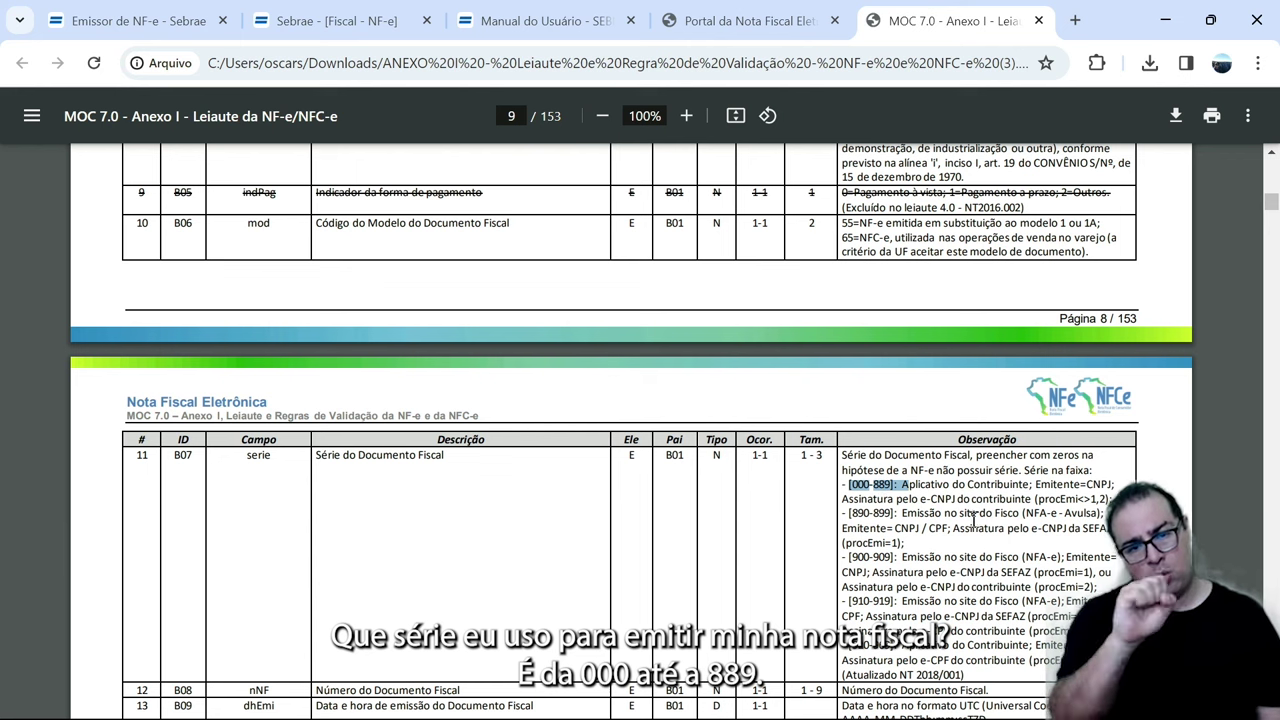
pyautogui.moveTo(903, 601); pyautogui.dragTo(857, 605)
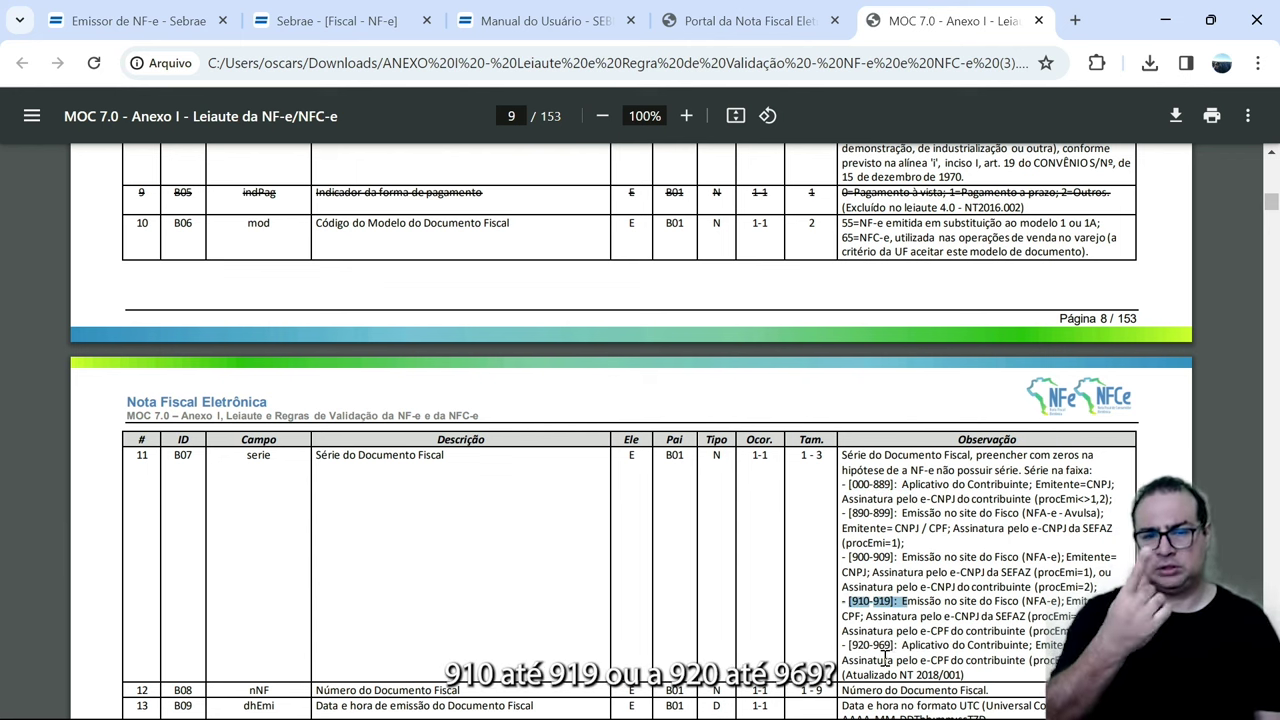
pyautogui.moveTo(893, 645); pyautogui.dragTo(850, 645)
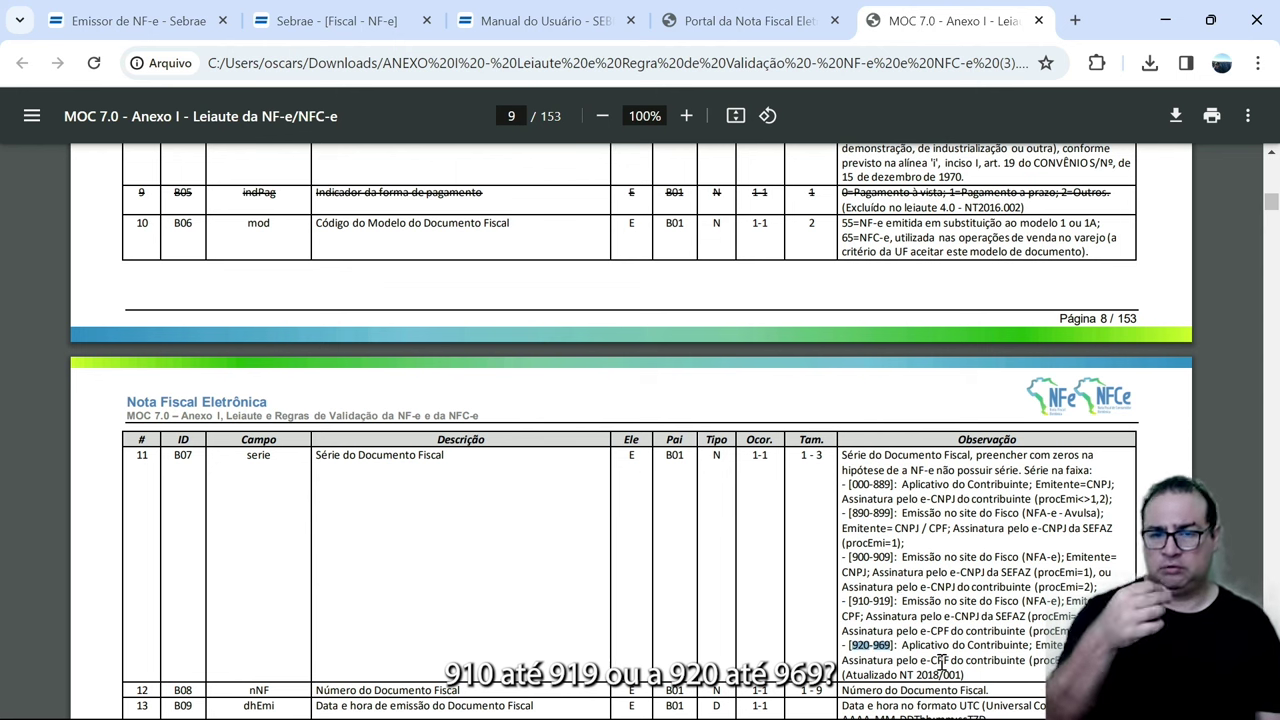
pyautogui.moveTo(852, 645); pyautogui.dragTo(978, 665)
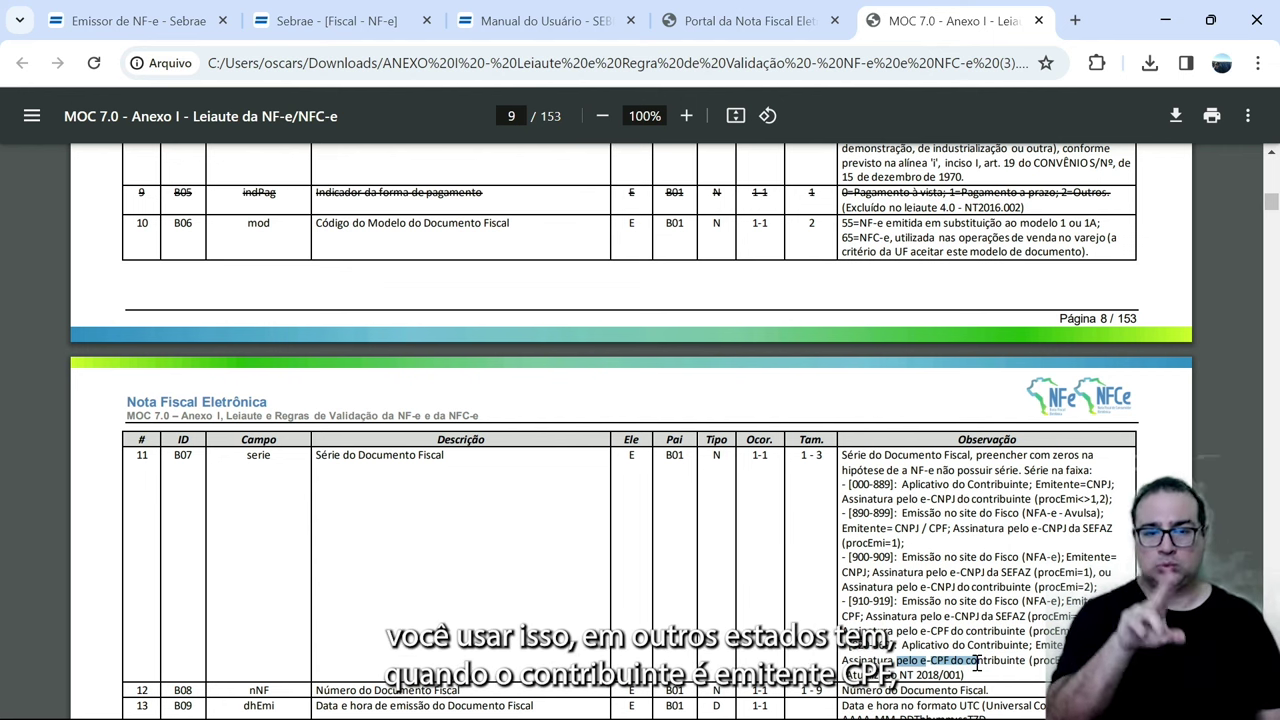
pyautogui.moveTo(920, 647); pyautogui.dragTo(998, 645)
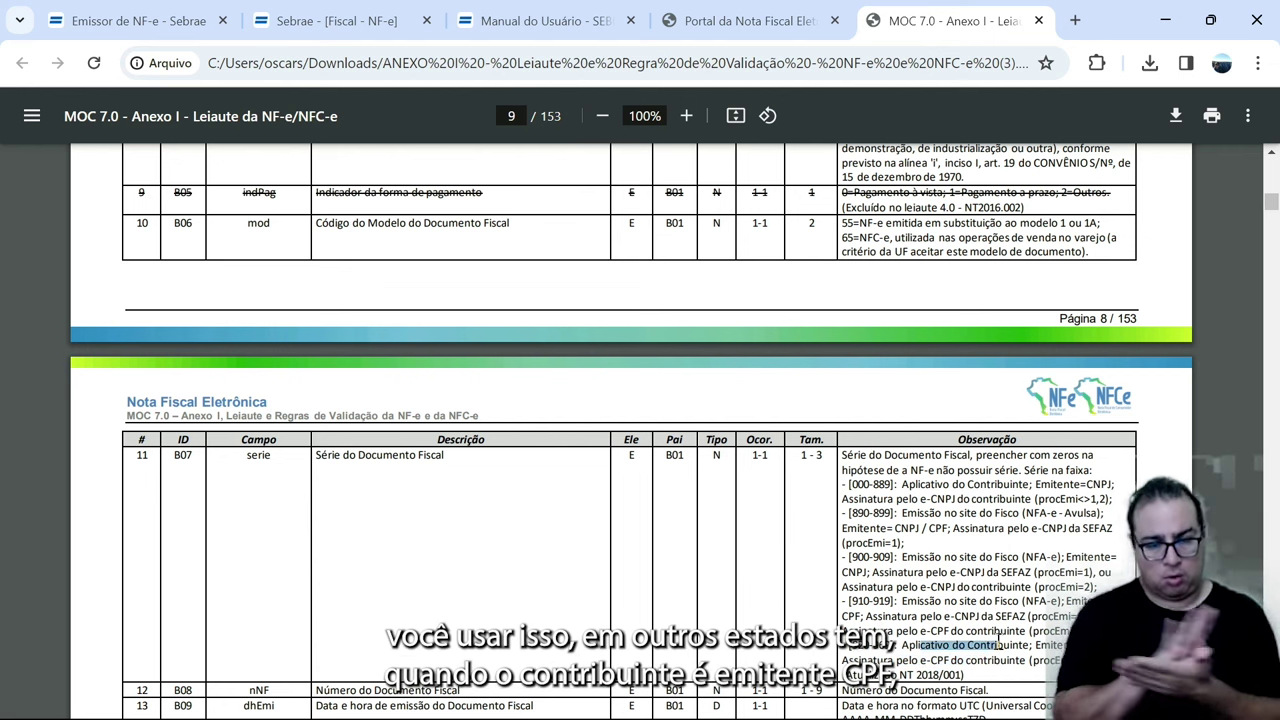
pyautogui.click(1046, 648)
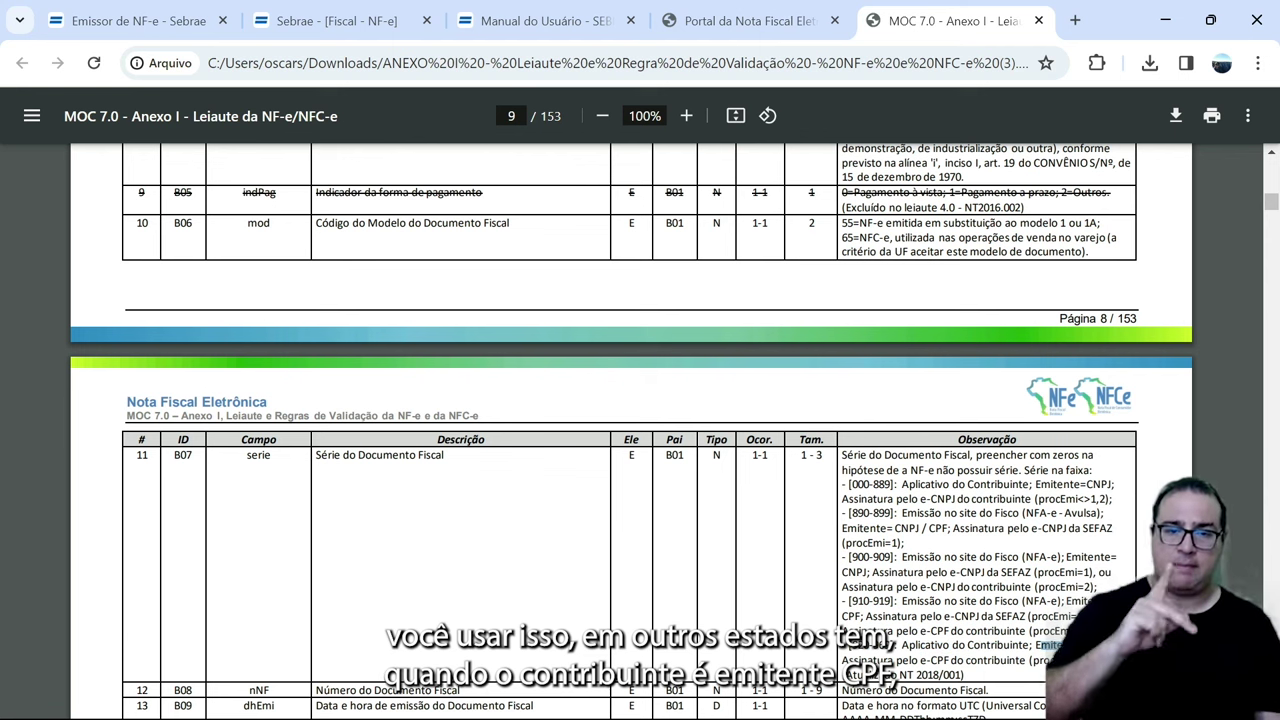
# - Check the issuer and signature rules for series 000-889 and the allowed length of the document number field (B08)
pyautogui.moveTo(918, 484); pyautogui.dragTo(956, 485)
pyautogui.moveTo(1052, 483); pyautogui.dragTo(1097, 483)
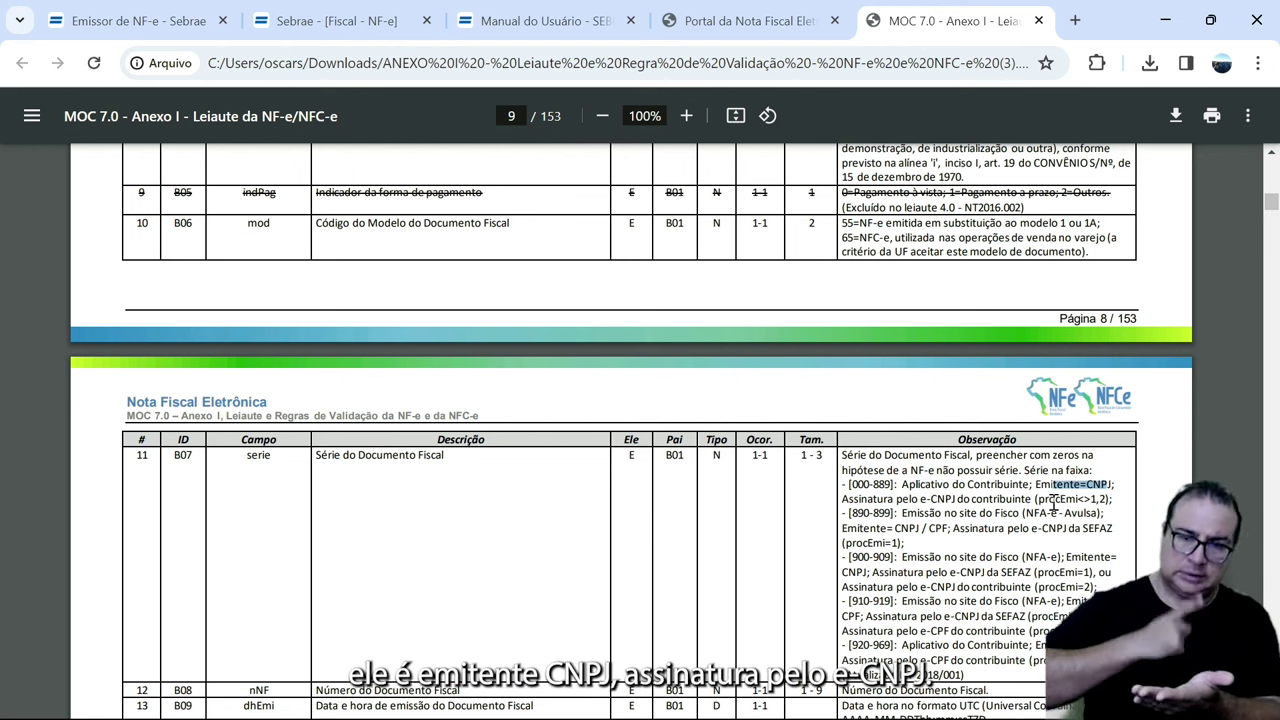
pyautogui.moveTo(930, 499); pyautogui.dragTo(990, 499)
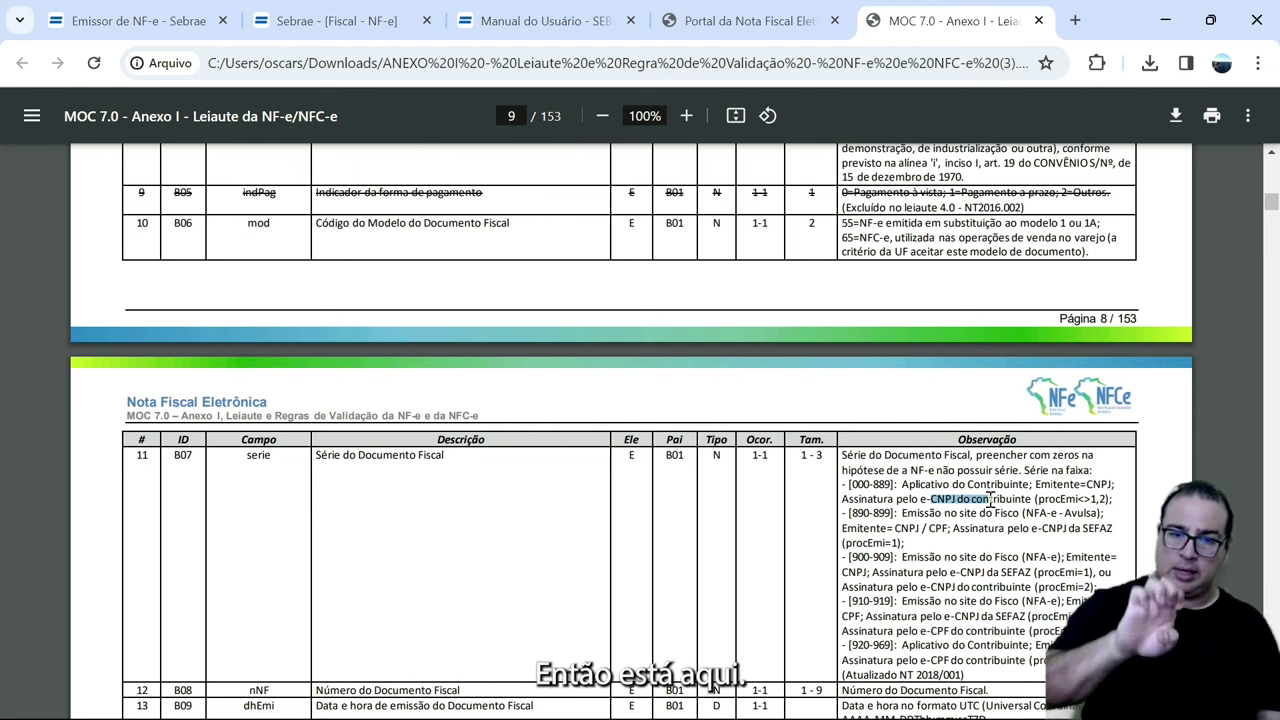
pyautogui.scroll(-2, 615, 521)
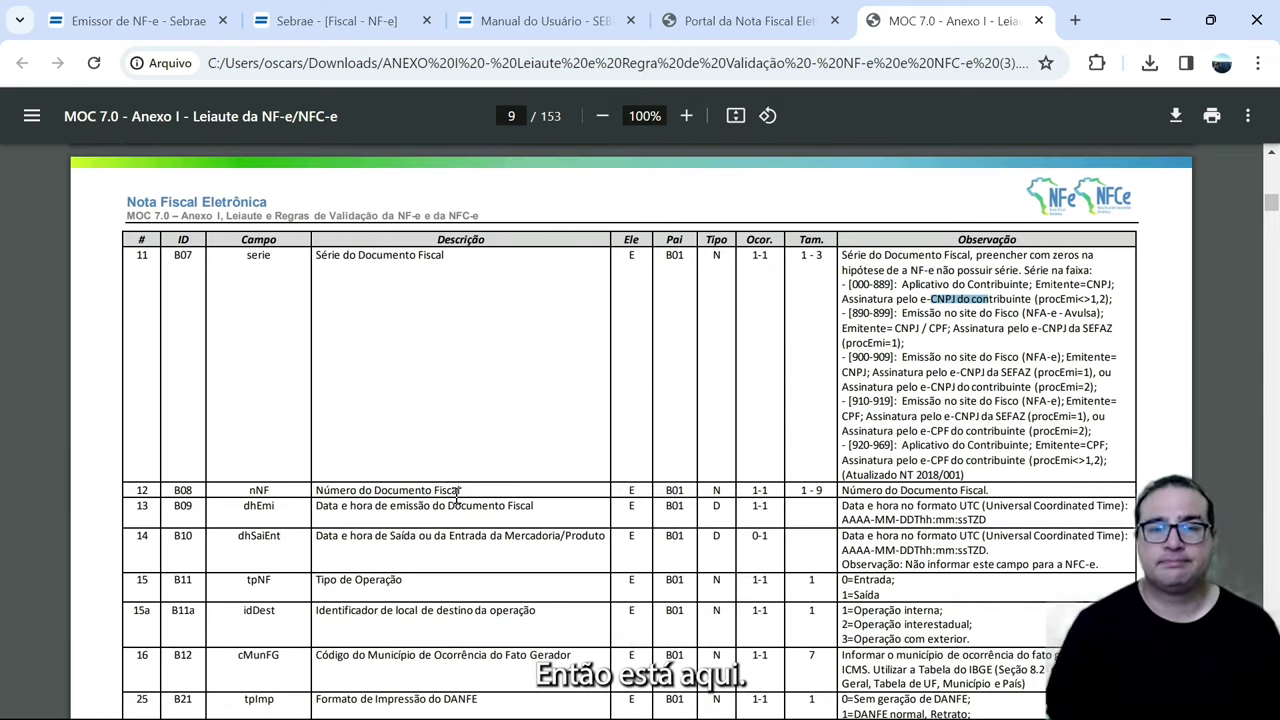
pyautogui.moveTo(820, 490); pyautogui.dragTo(815, 490)
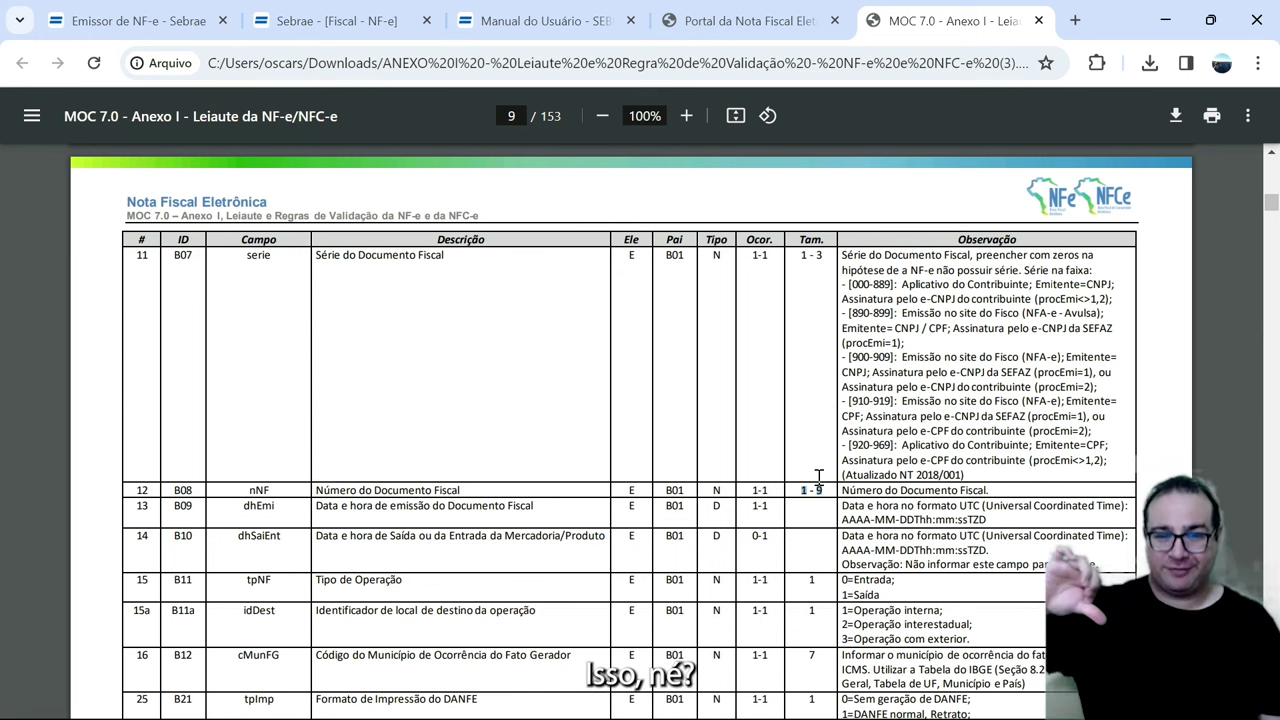
# - Return to the NF-e configuration and try a long string of nines as the next NF-e number in homologation
pyautogui.click(366, 37)
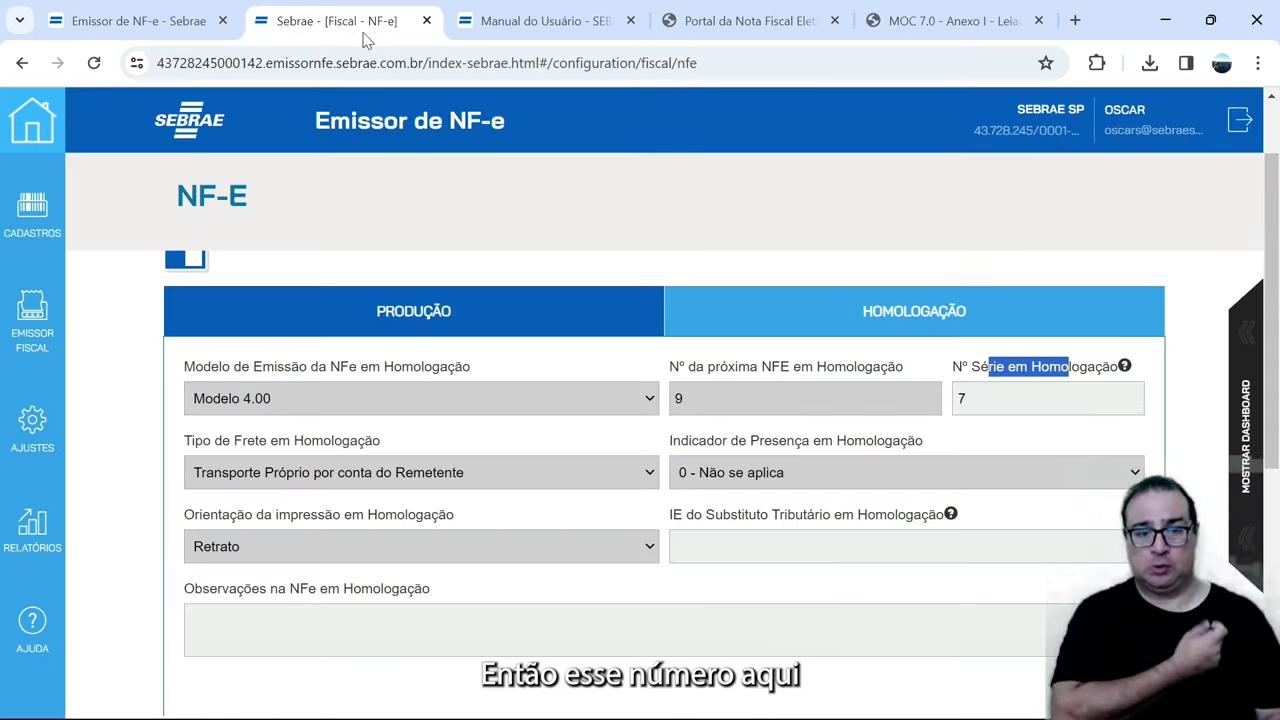
pyautogui.click(715, 400)
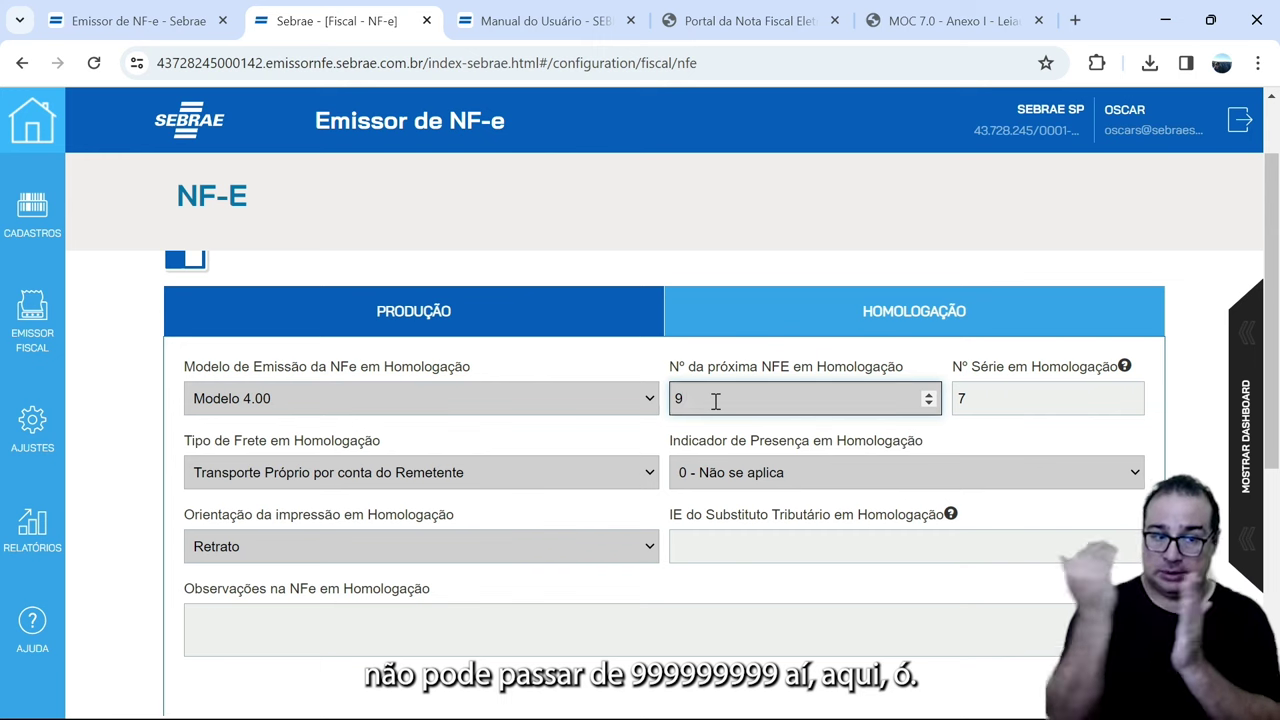
pyautogui.write('999')
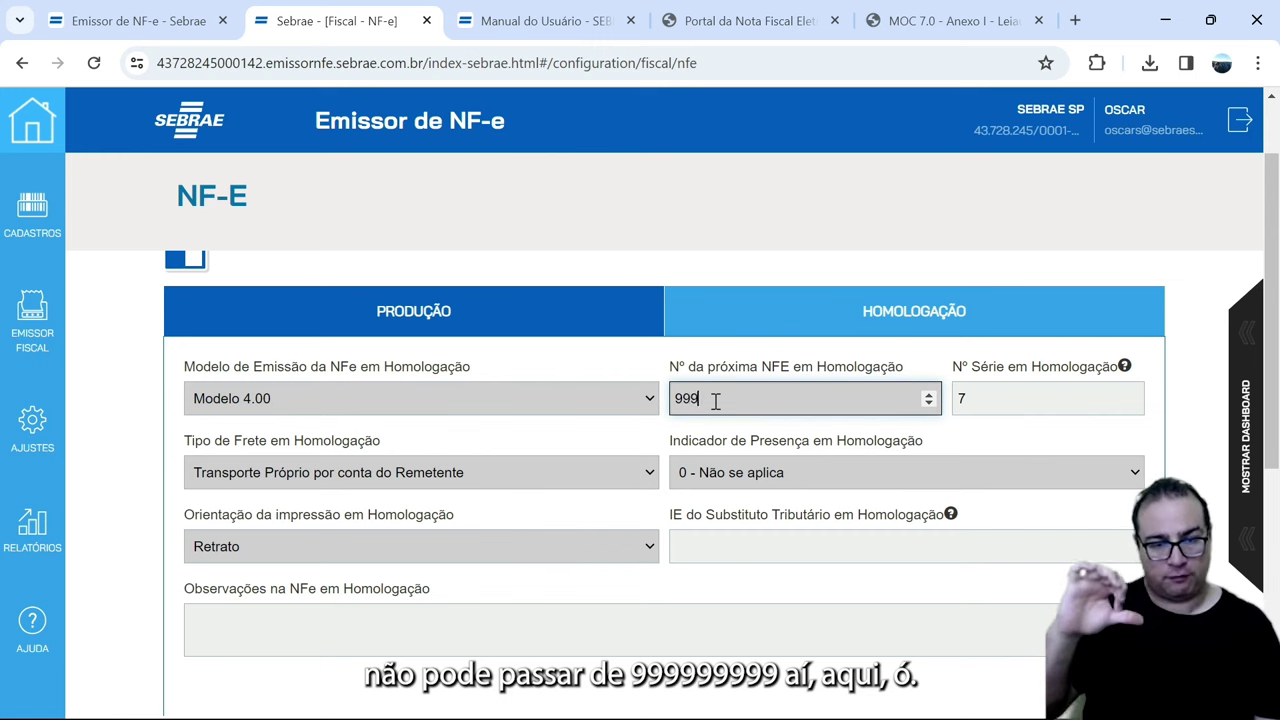
pyautogui.write('99999999999')
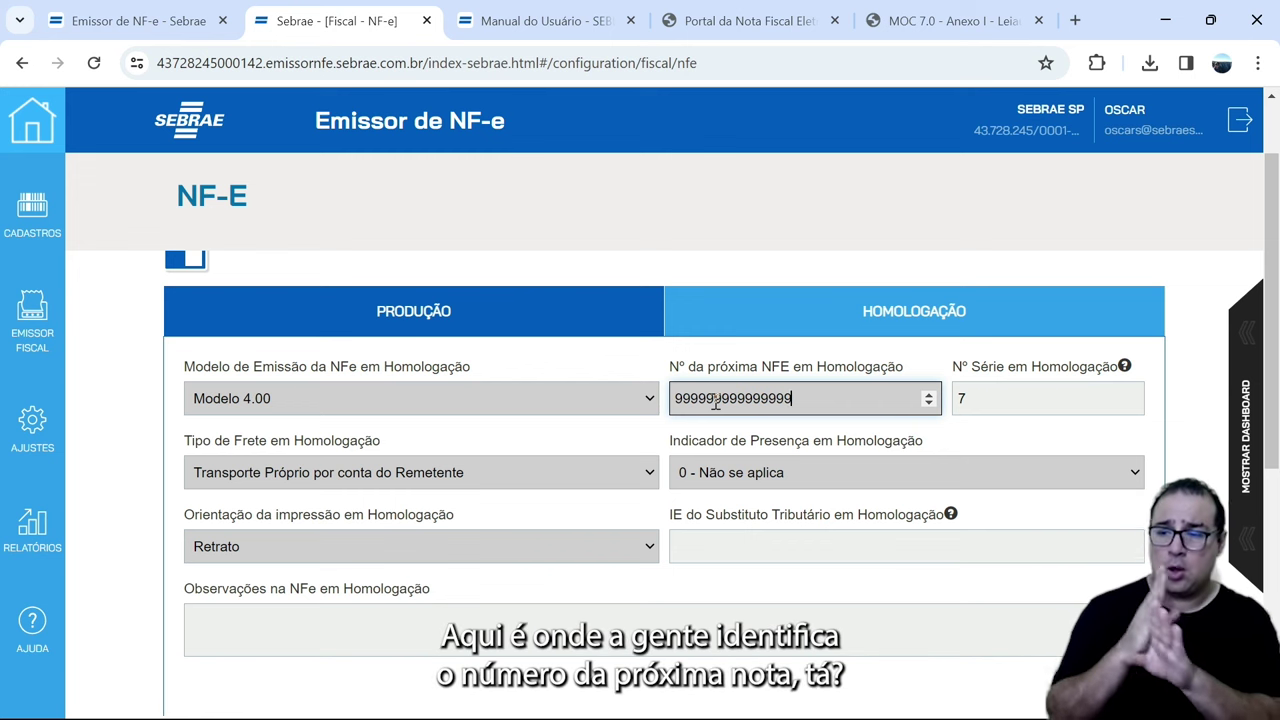
# - Restore the next NF-e number in homologation to 9
pyautogui.press('BackSpace')
pyautogui.press('BackSpace')
pyautogui.press('BackSpace')
pyautogui.press('BackSpace')
pyautogui.press('BackSpace')
pyautogui.press('BackSpace')
pyautogui.press('BackSpace')
pyautogui.press('BackSpace')
pyautogui.press('BackSpace')
pyautogui.press('BackSpace')
pyautogui.press('BackSpace')
pyautogui.press('BackSpace')
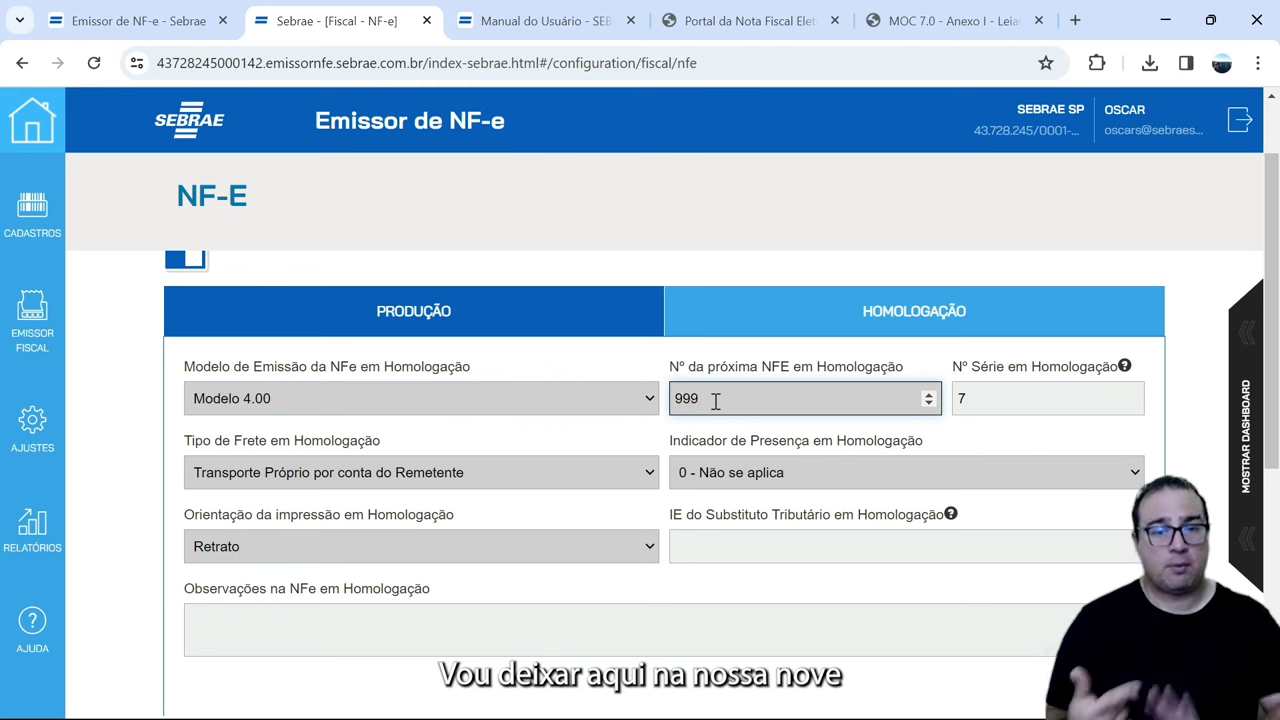
pyautogui.press('BackSpace')
pyautogui.press('BackSpace')
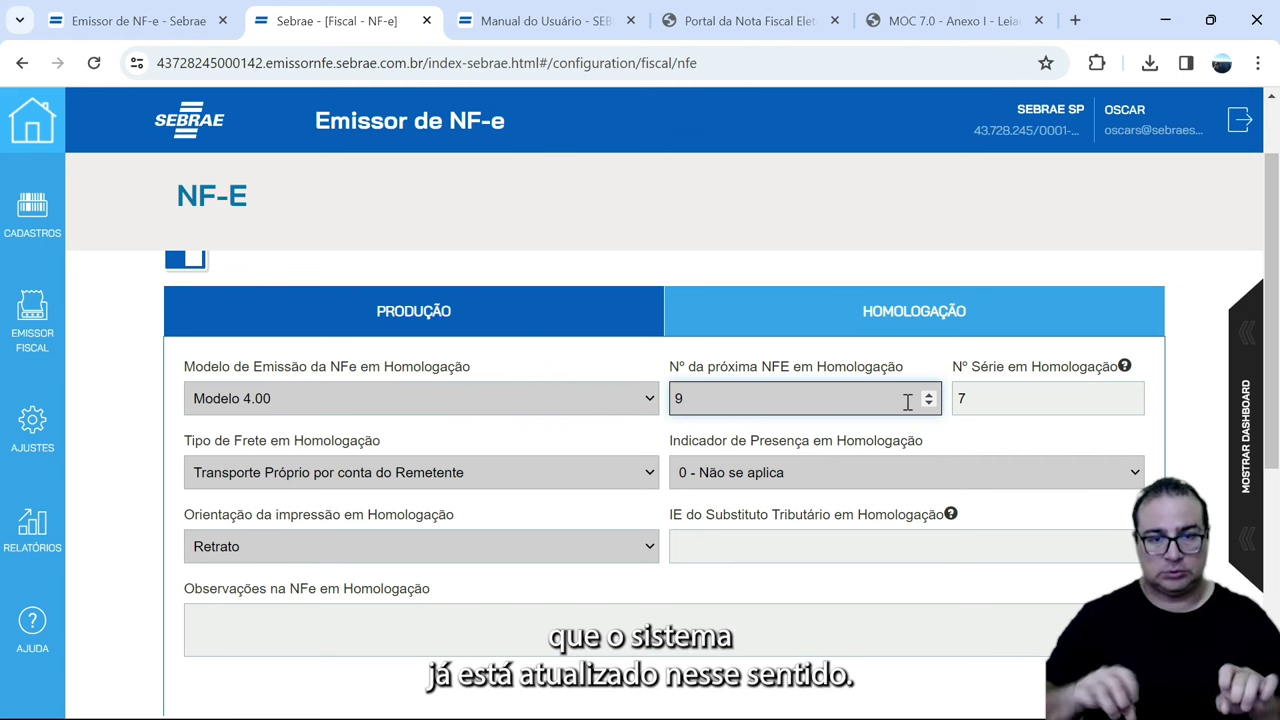
# - Recheck the 000-889 series range in the MOC 7.0 Anexo I PDF and look over the rows below it
pyautogui.click(935, 21)
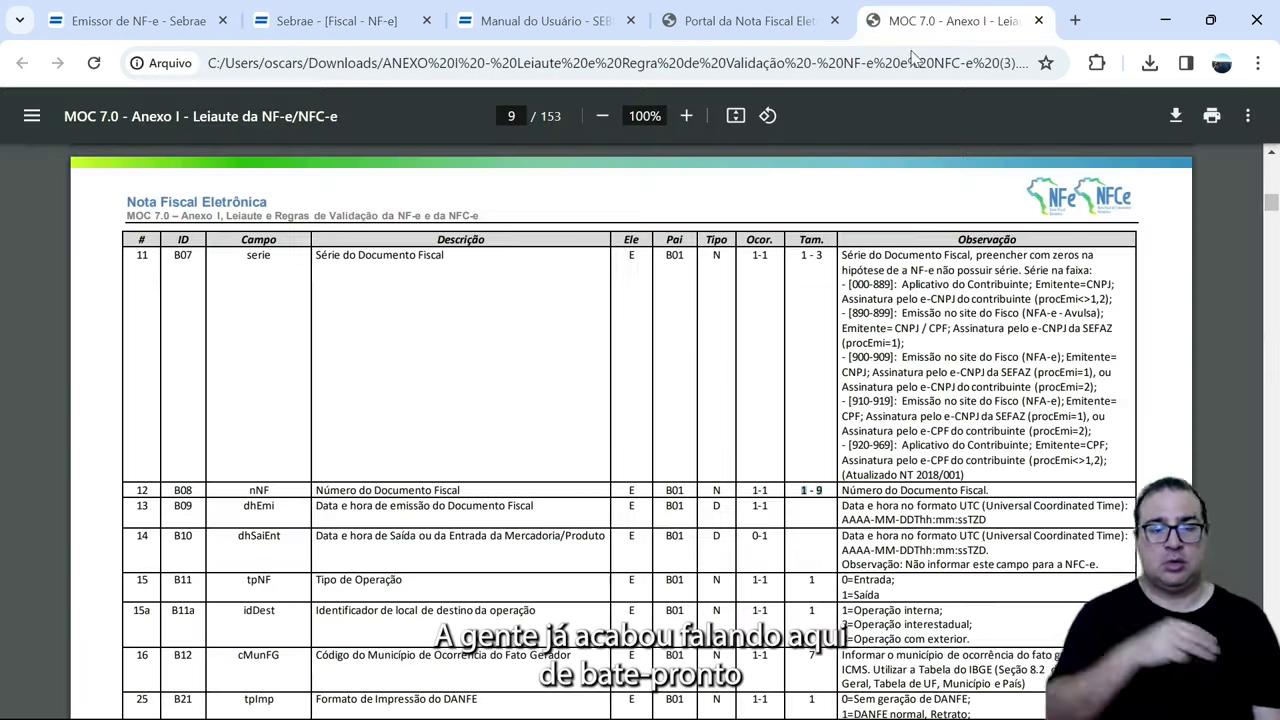
pyautogui.moveTo(843, 267); pyautogui.dragTo(865, 289)
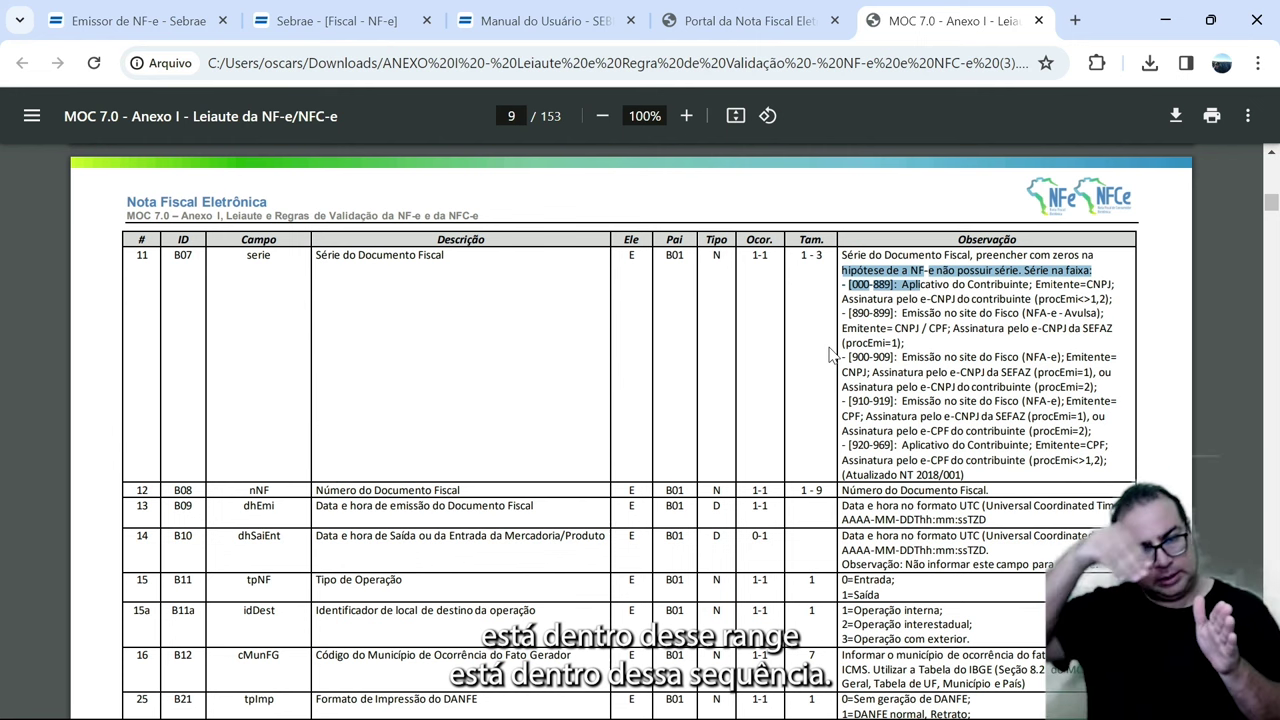
pyautogui.scroll(-2, 862, 510)
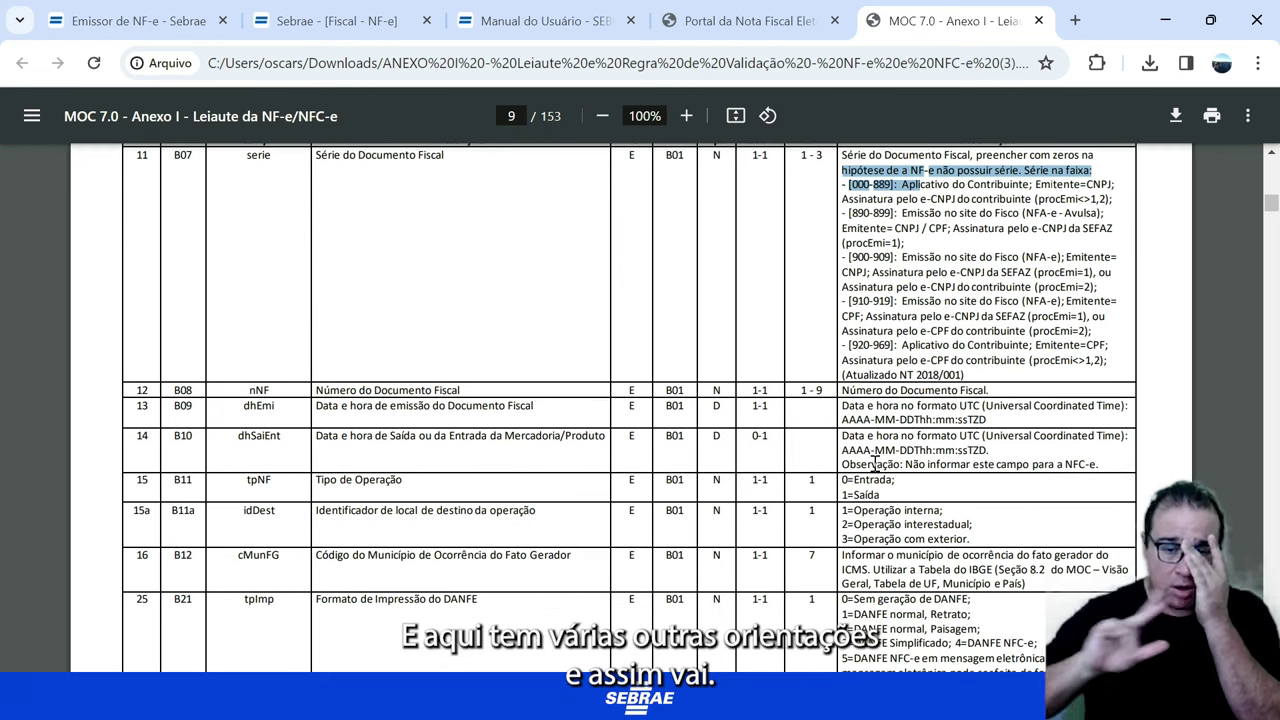
# - Return to the NF-e configuration and review the IE do Substituto Tributário and Observações fields for homologation
pyautogui.click(358, 28)
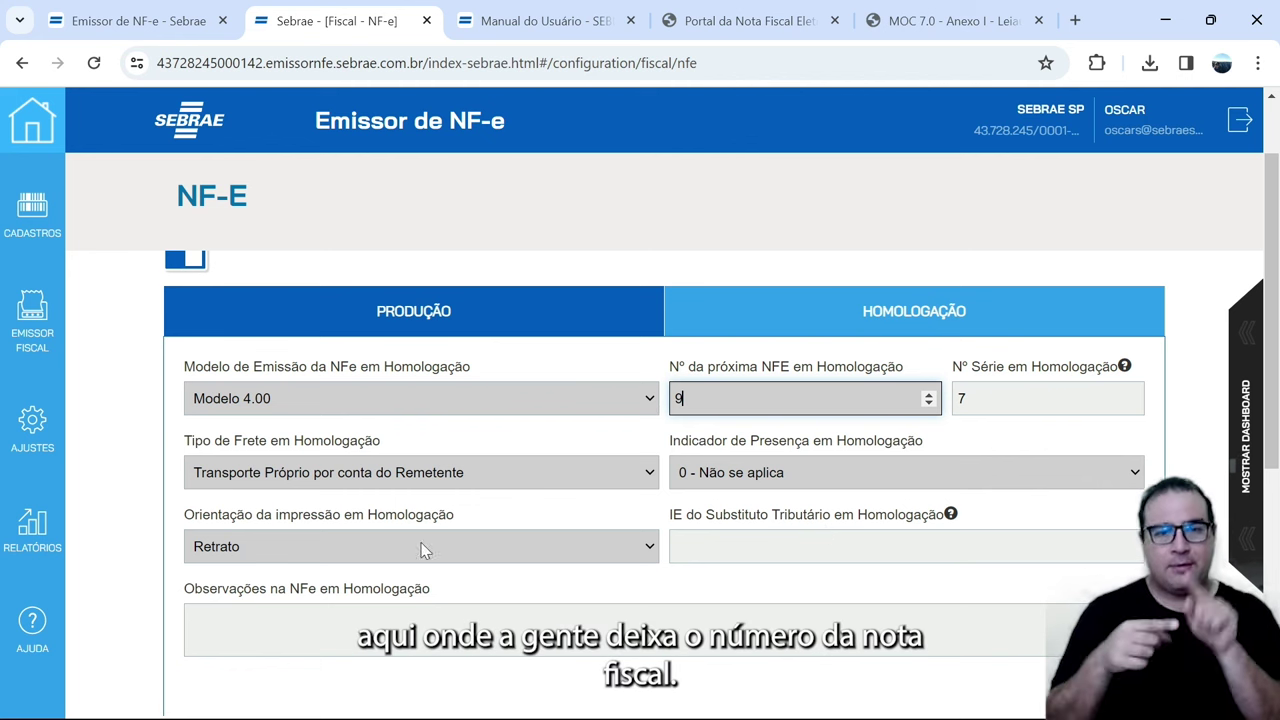
pyautogui.scroll(-2, 601, 516)
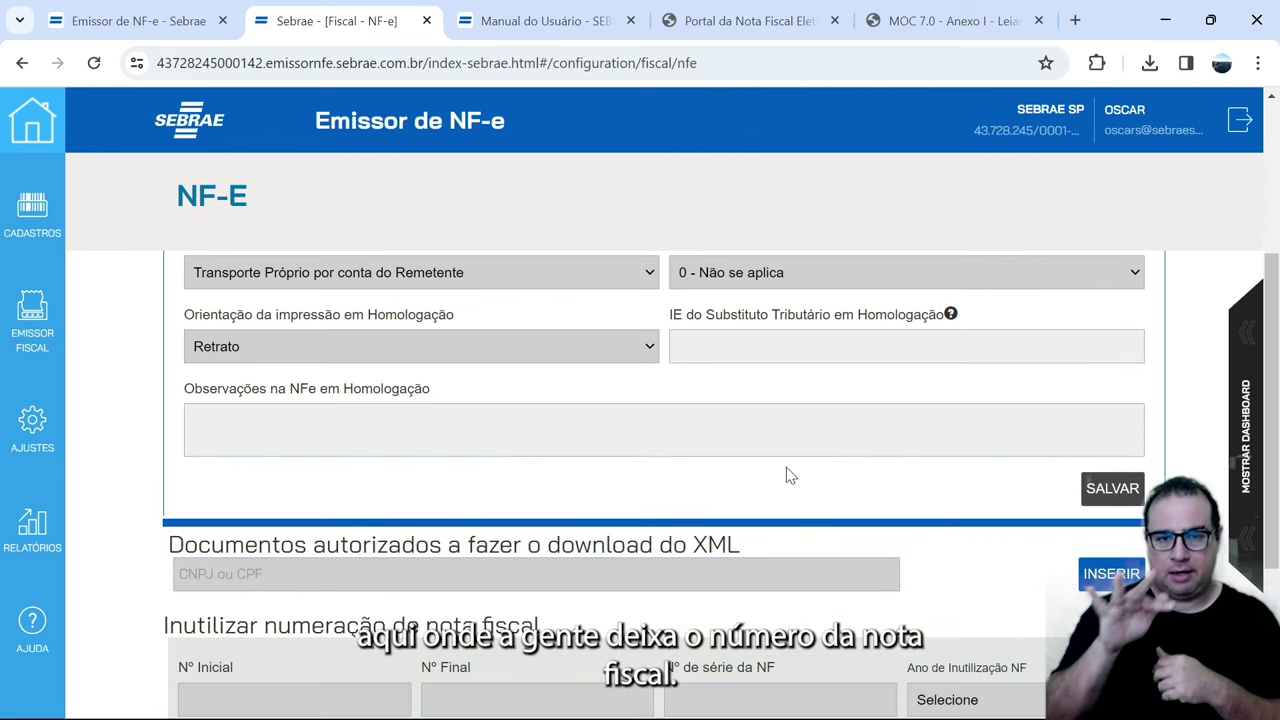
pyautogui.scroll(1, 795, 465)
pyautogui.moveTo(843, 414); pyautogui.dragTo(705, 422)
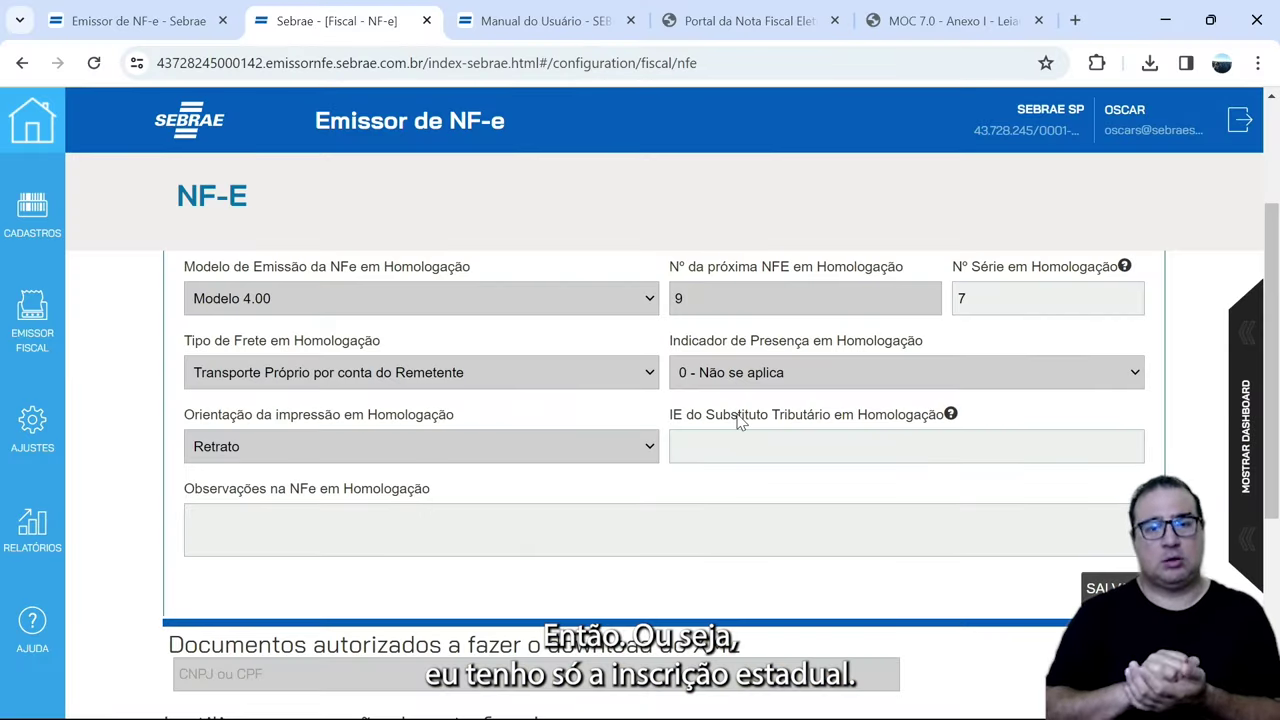
pyautogui.moveTo(706, 421); pyautogui.dragTo(847, 422)
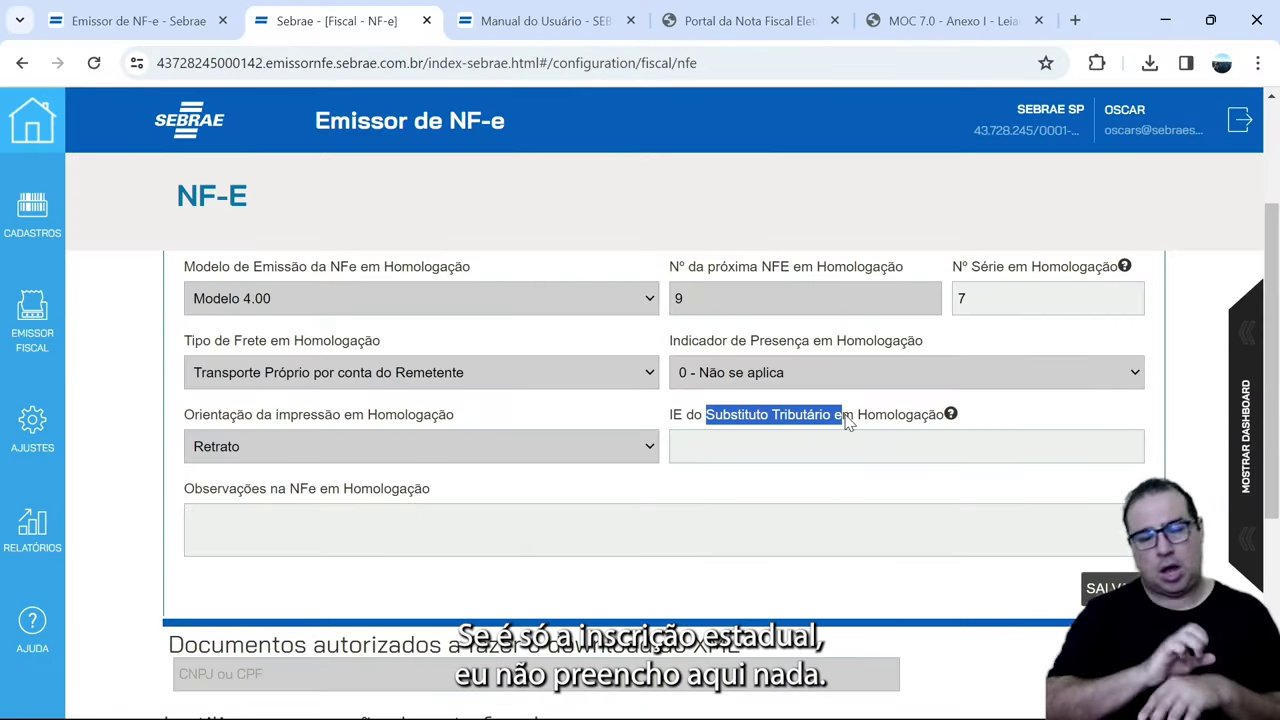
pyautogui.scroll(-1, 946, 523)
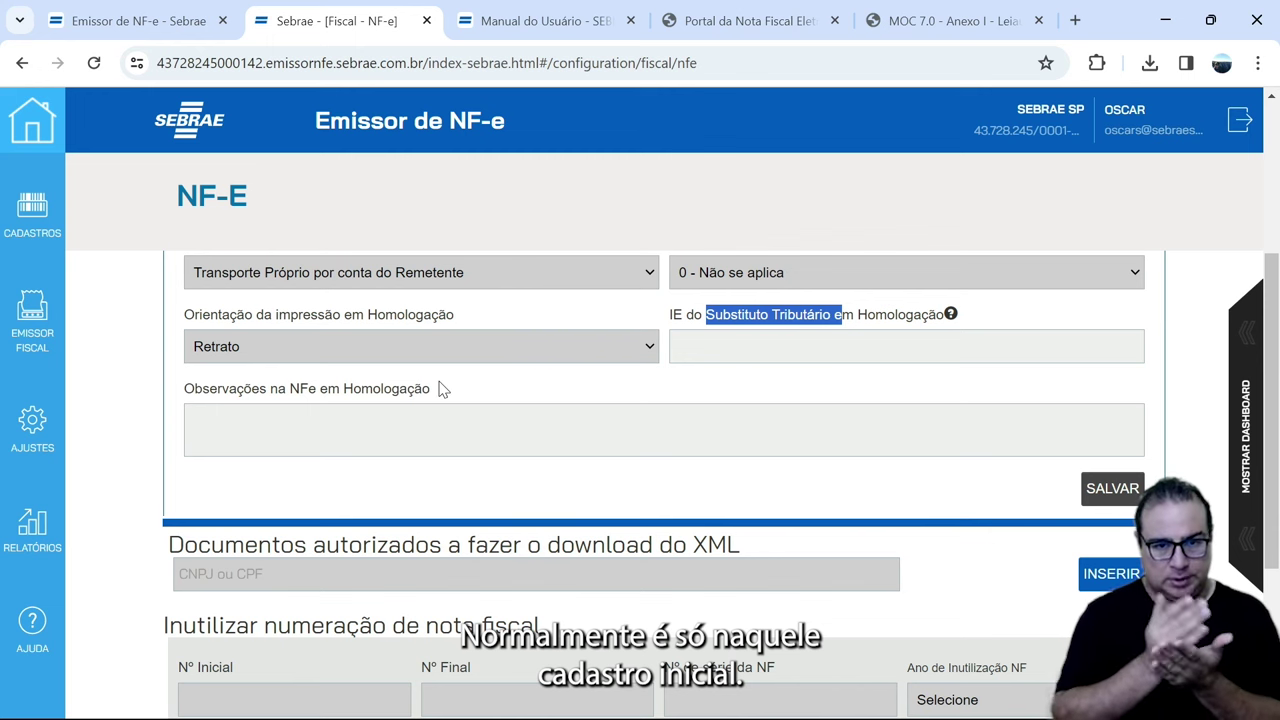
# - Examine the Observações na NFe field for homologation and compare the invoice-number invalidation section with the next NF-e number
pyautogui.moveTo(320, 388); pyautogui.dragTo(253, 393)
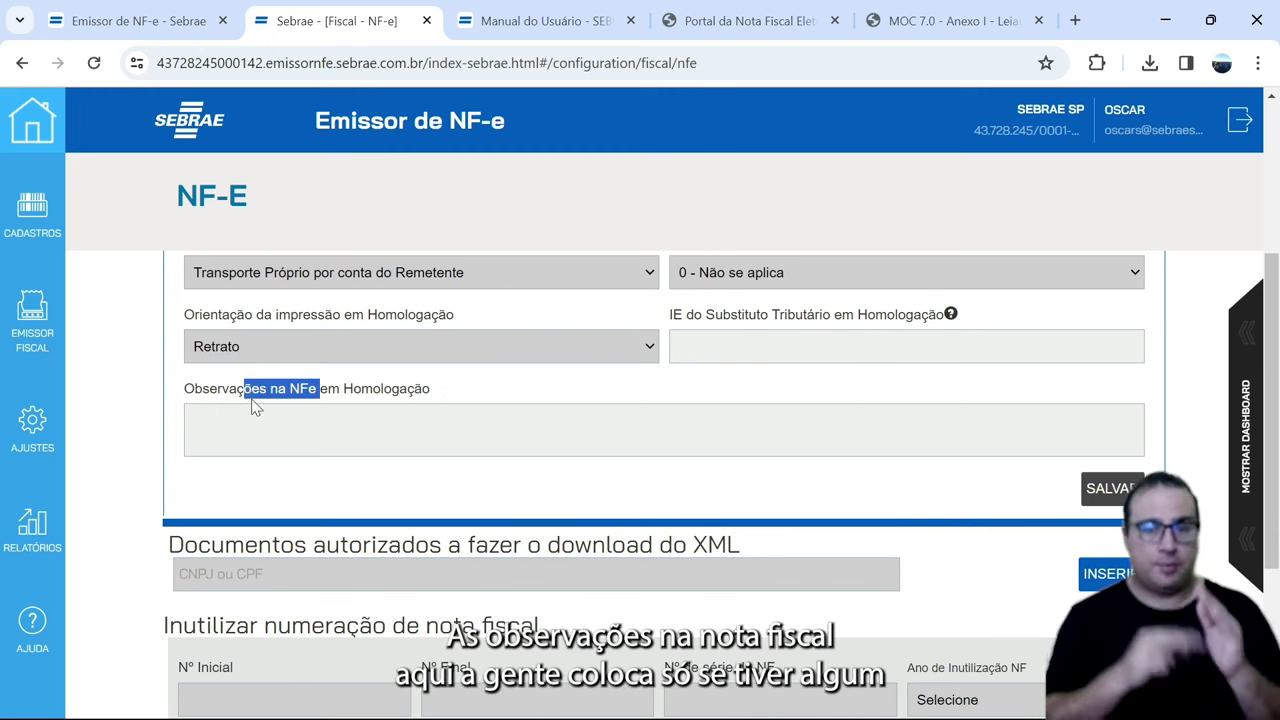
pyautogui.click(256, 419)
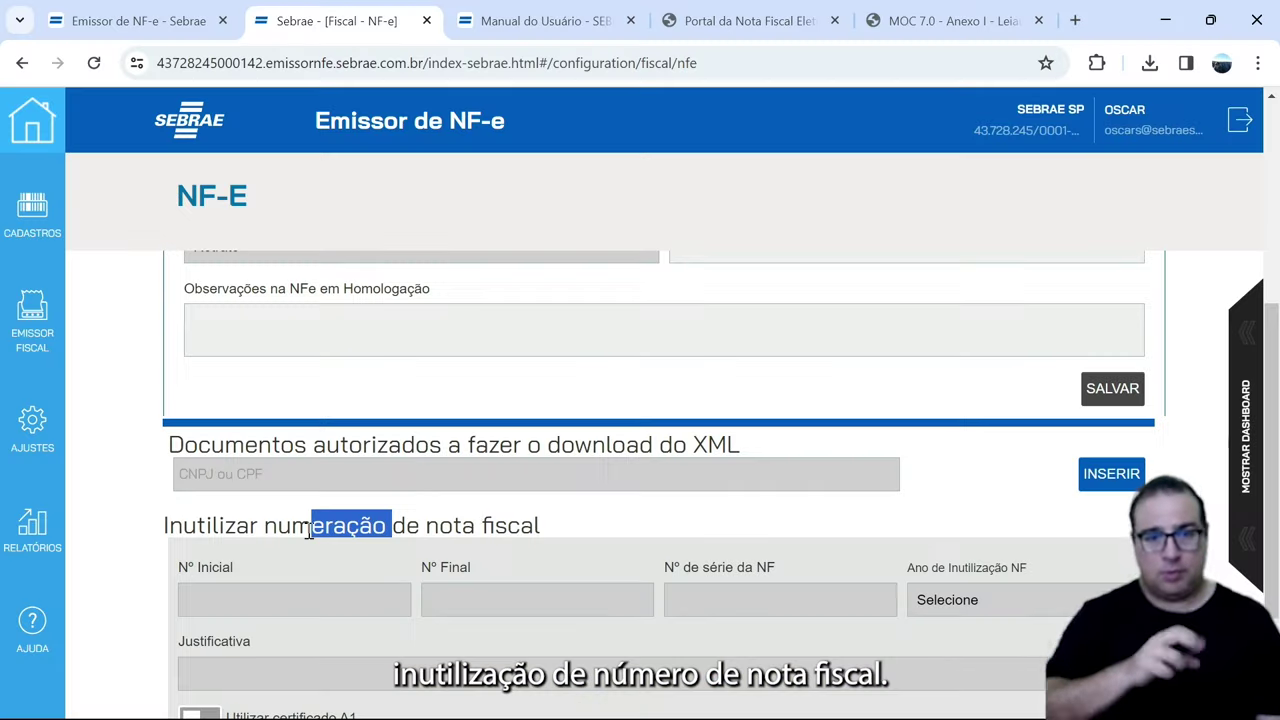
pyautogui.scroll(-2, 1014, 499)
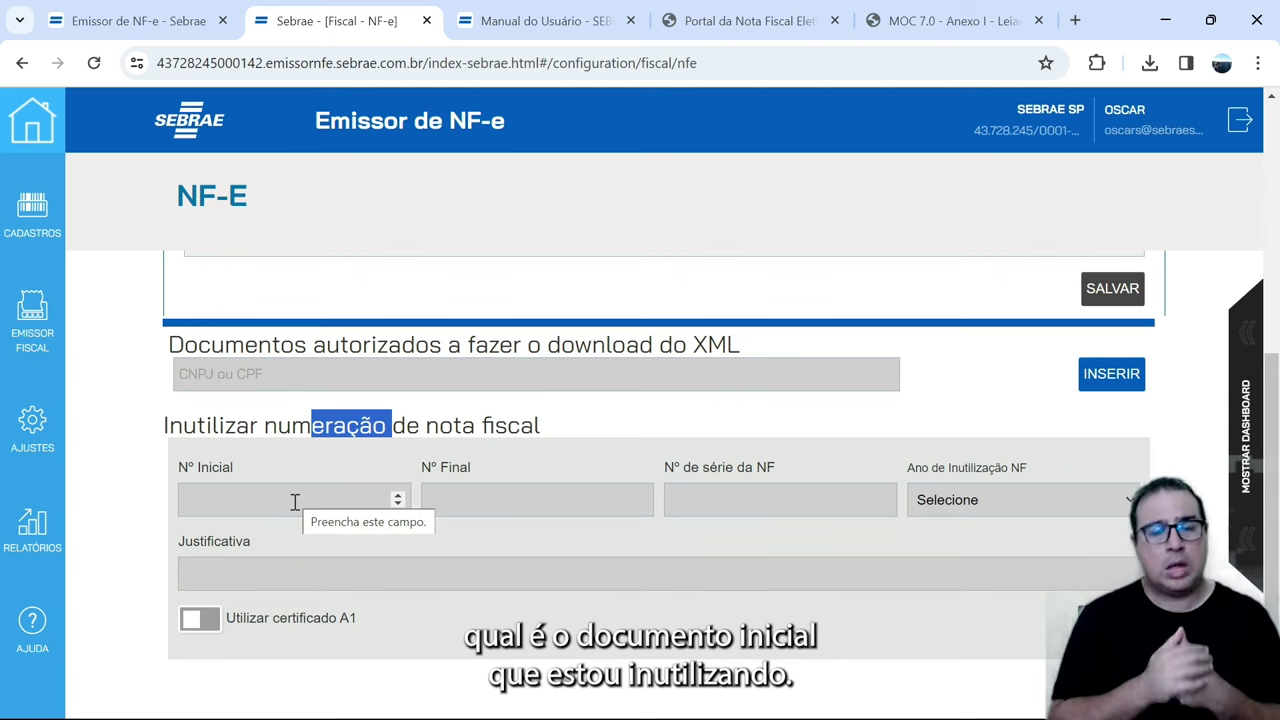
pyautogui.scroll(10, 760, 436)
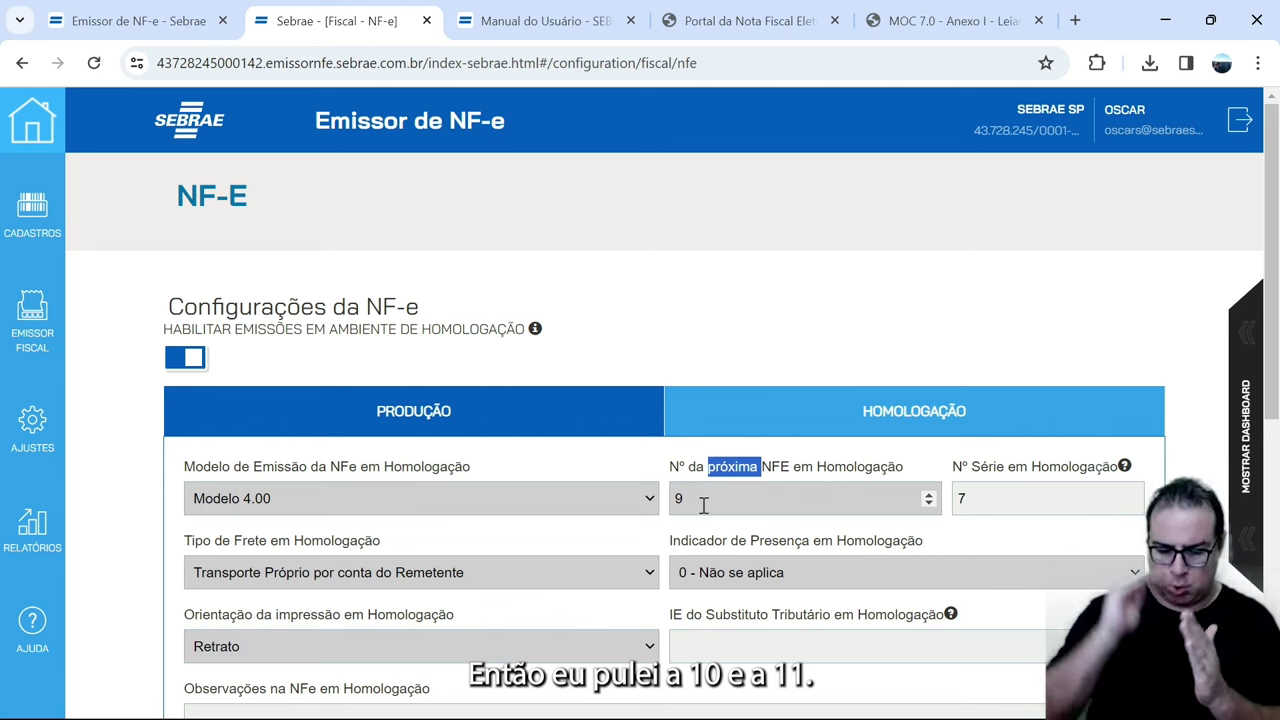
pyautogui.scroll(-4, 718, 505)
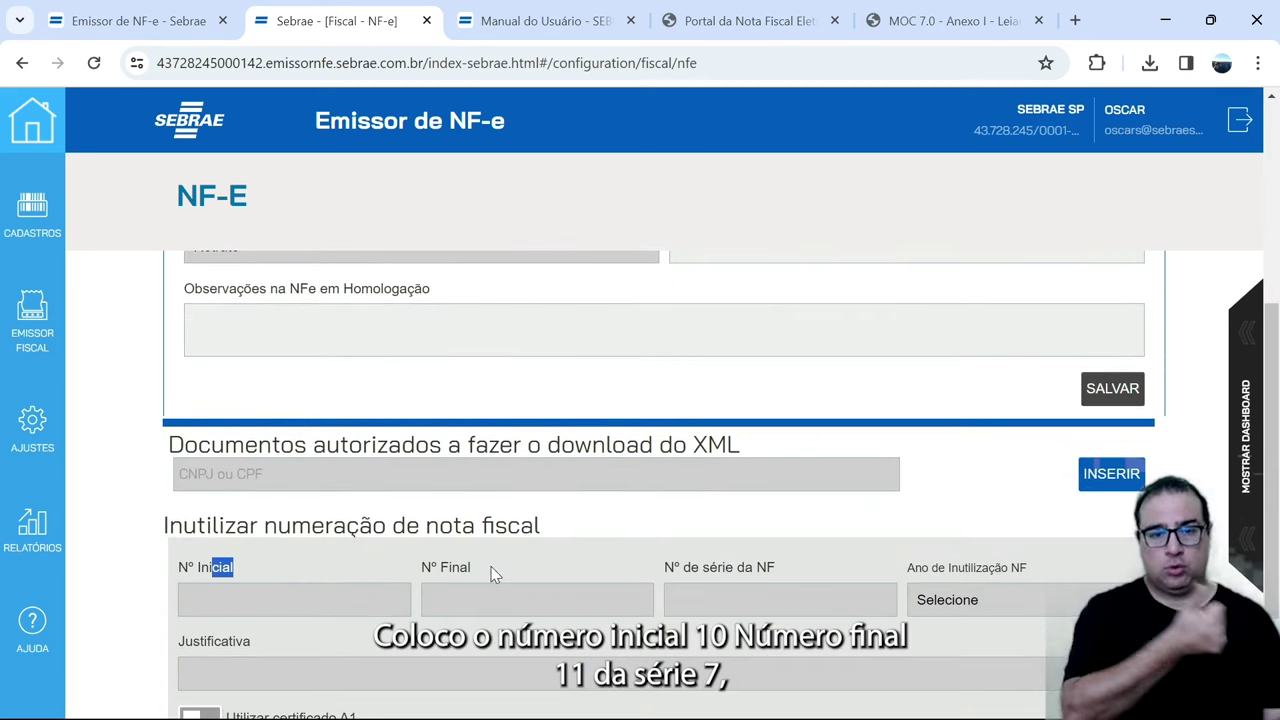
# - Examine the final number, series, invalidation year options and Justificativa fields under Inutilizar numeração de nota fiscal
pyautogui.moveTo(471, 565); pyautogui.dragTo(451, 566)
pyautogui.moveTo(702, 567); pyautogui.dragTo(752, 567)
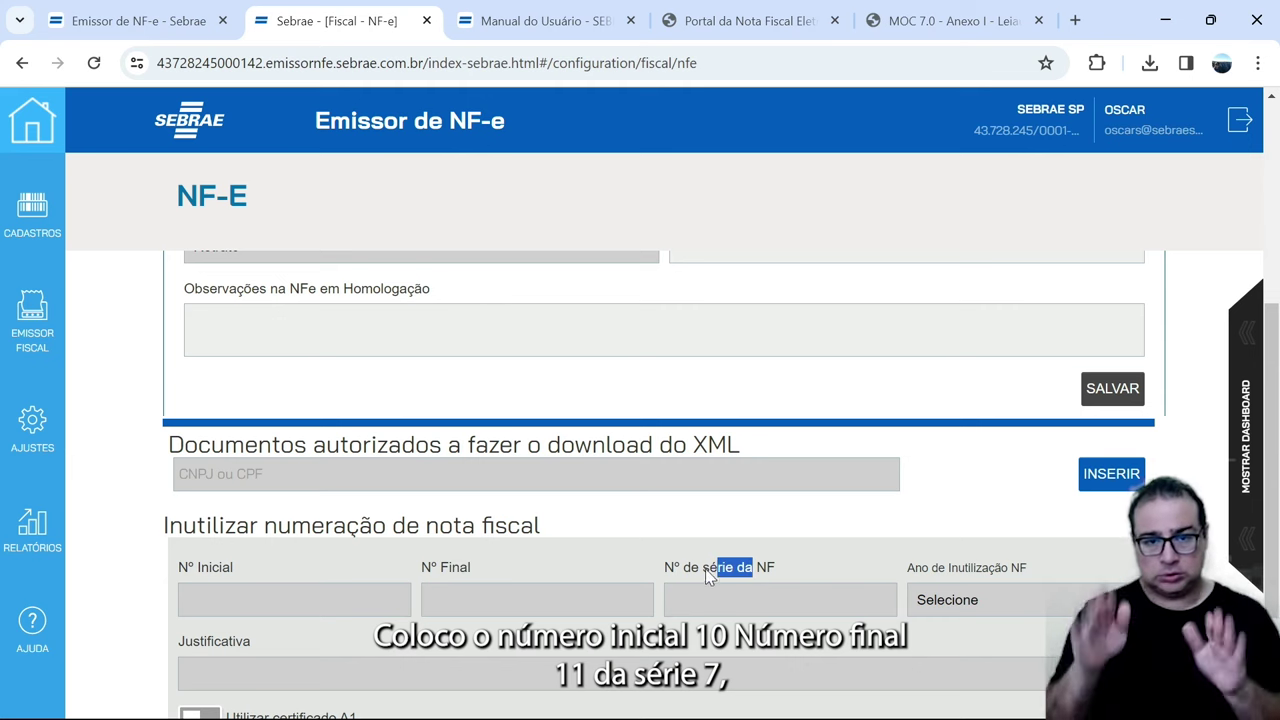
pyautogui.scroll(1, 943, 565)
pyautogui.scroll(3, 948, 566)
pyautogui.scroll(-3, 954, 566)
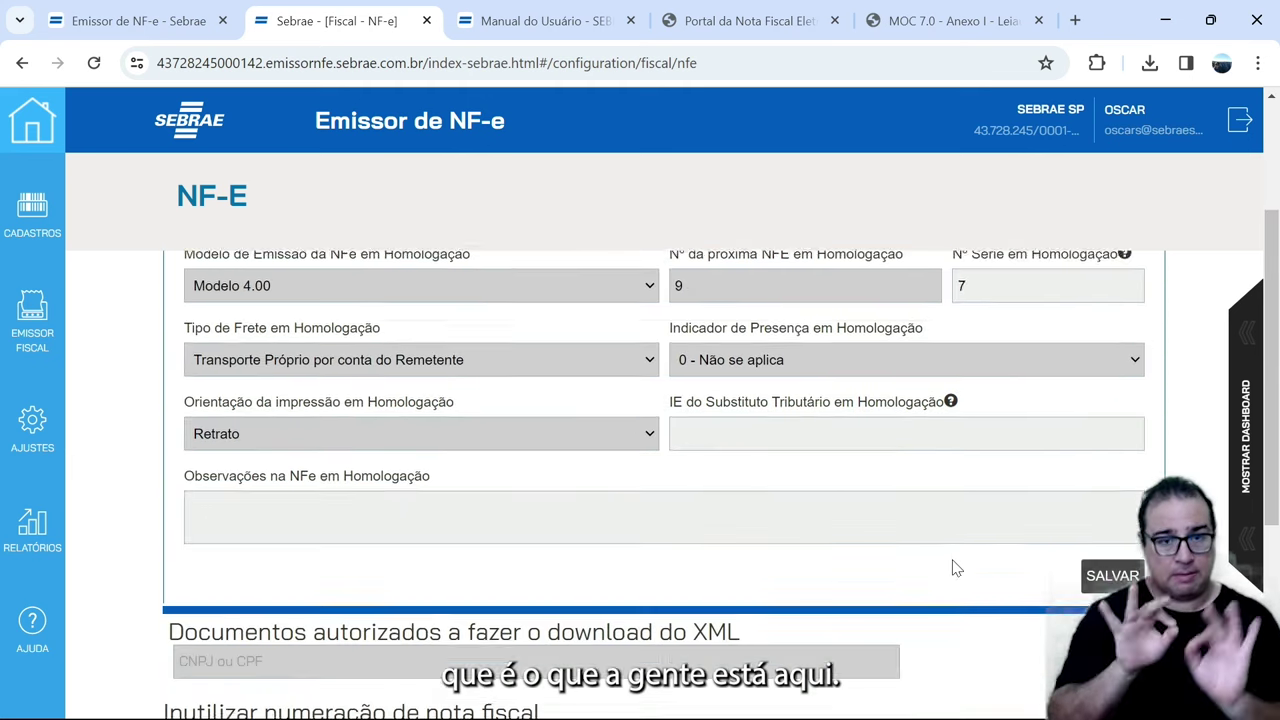
pyautogui.scroll(-2, 720, 660)
pyautogui.click(1000, 572)
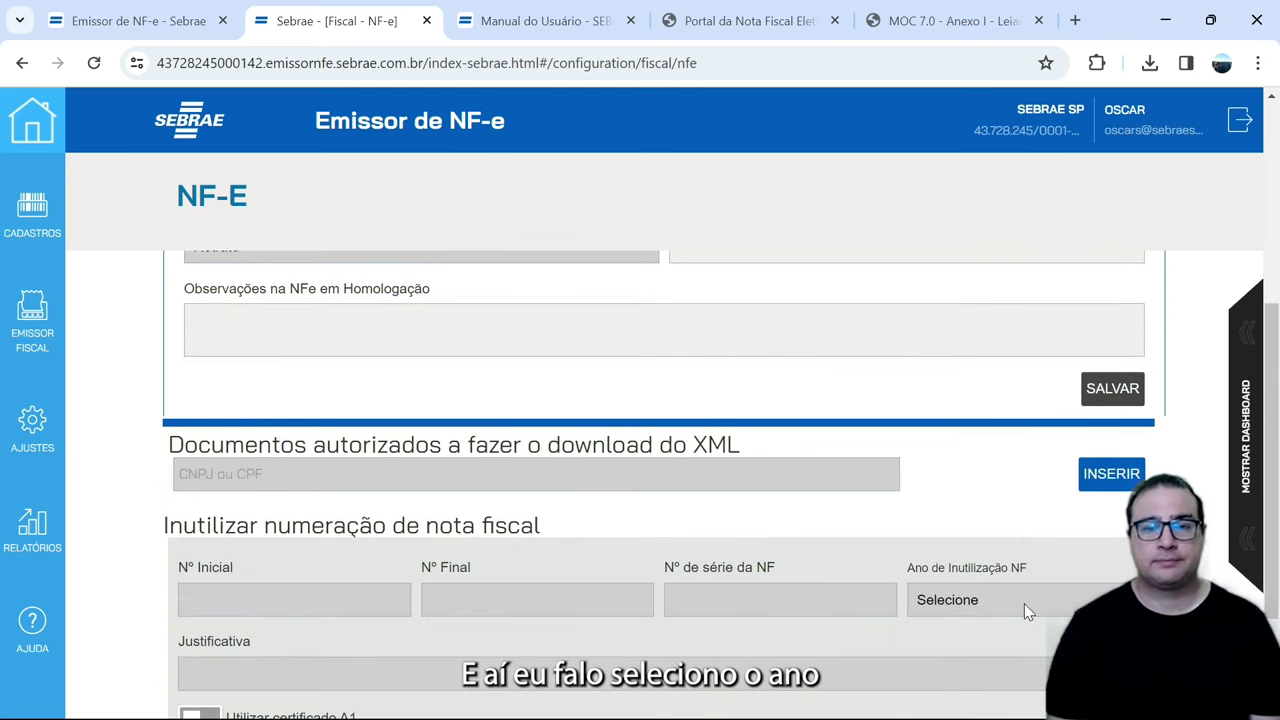
pyautogui.click(1024, 603)
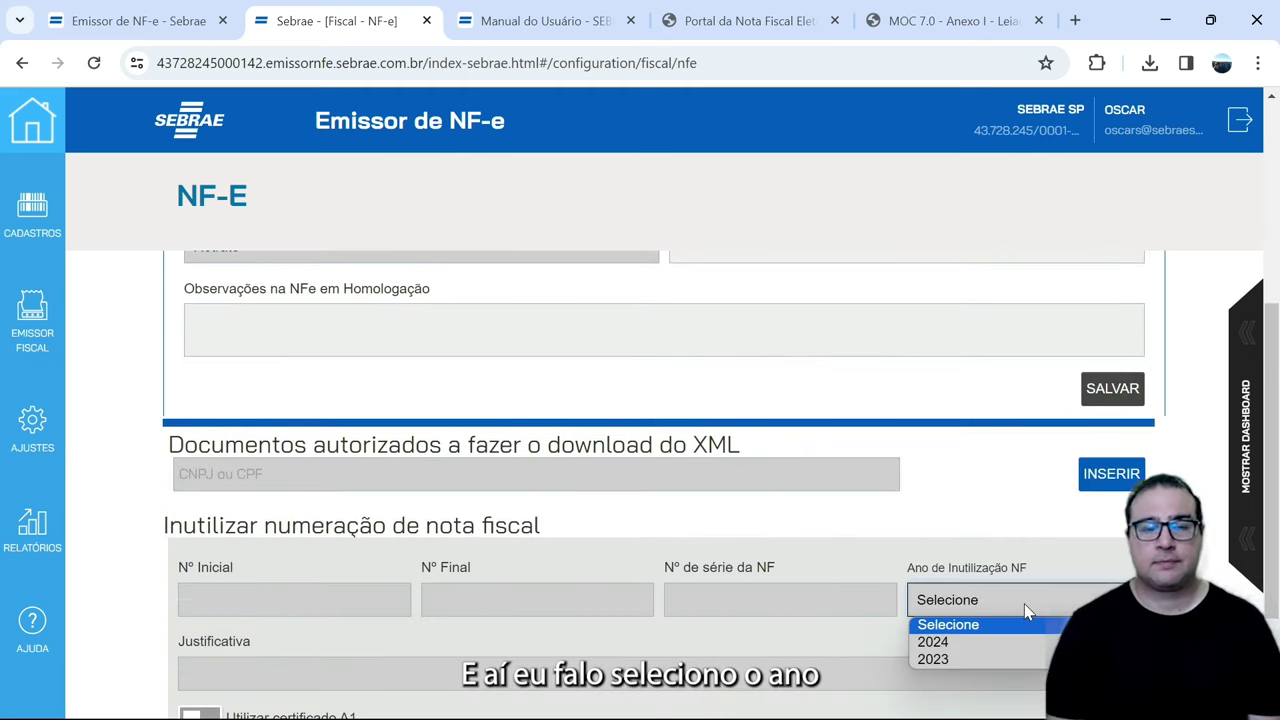
pyautogui.click(1079, 572)
pyautogui.scroll(-1, 1046, 600)
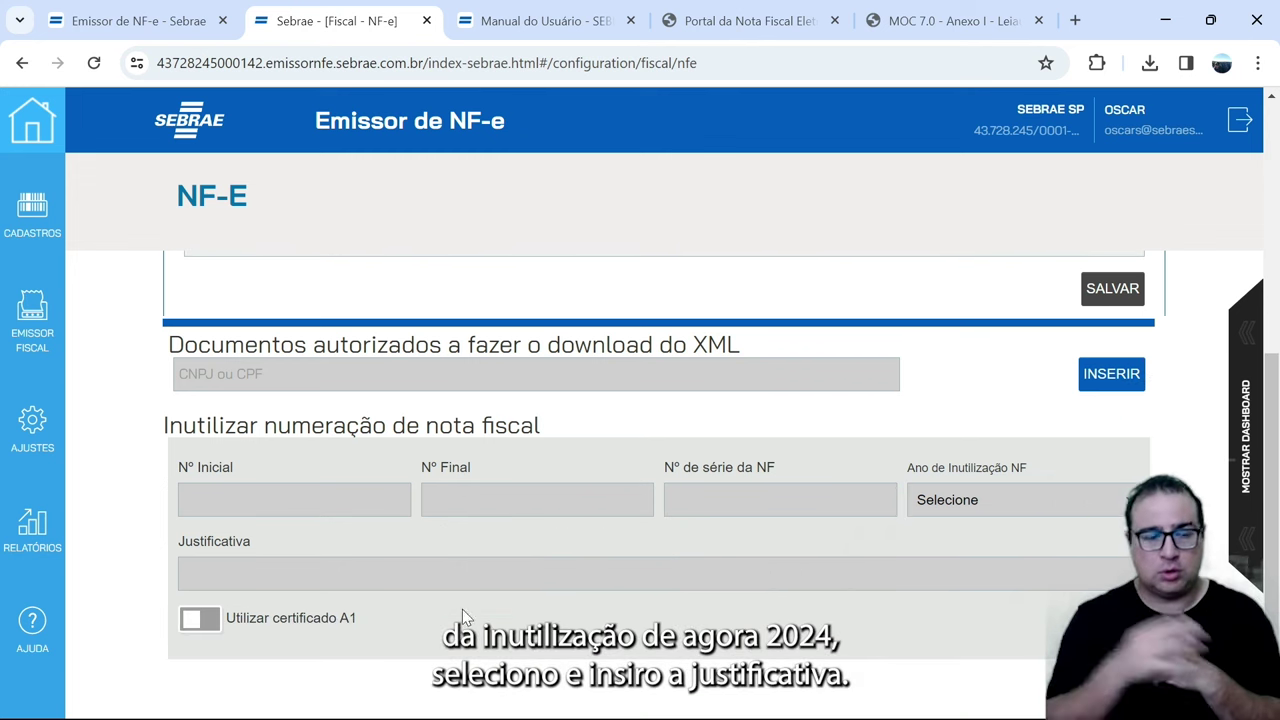
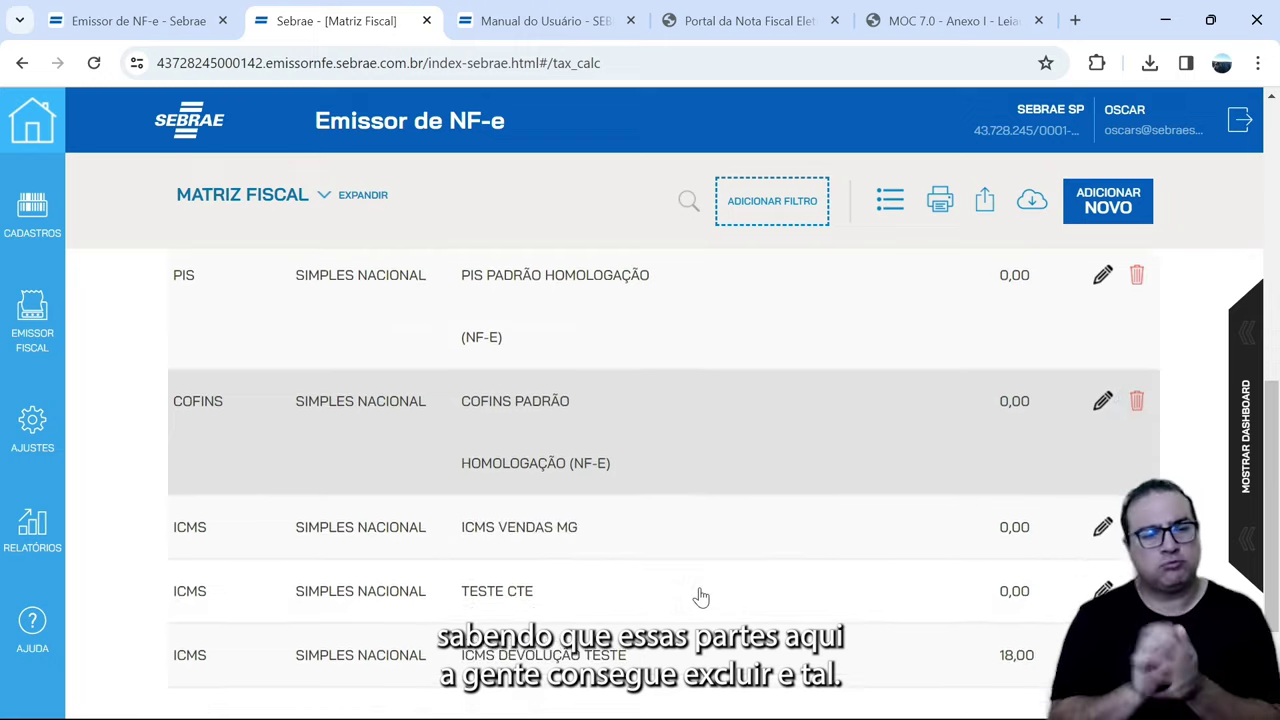
# - Look over the tax rules listed in Matriz Fiscal and open the ICMS Padrão (NF-e) rule
pyautogui.scroll(-1, 705, 588)
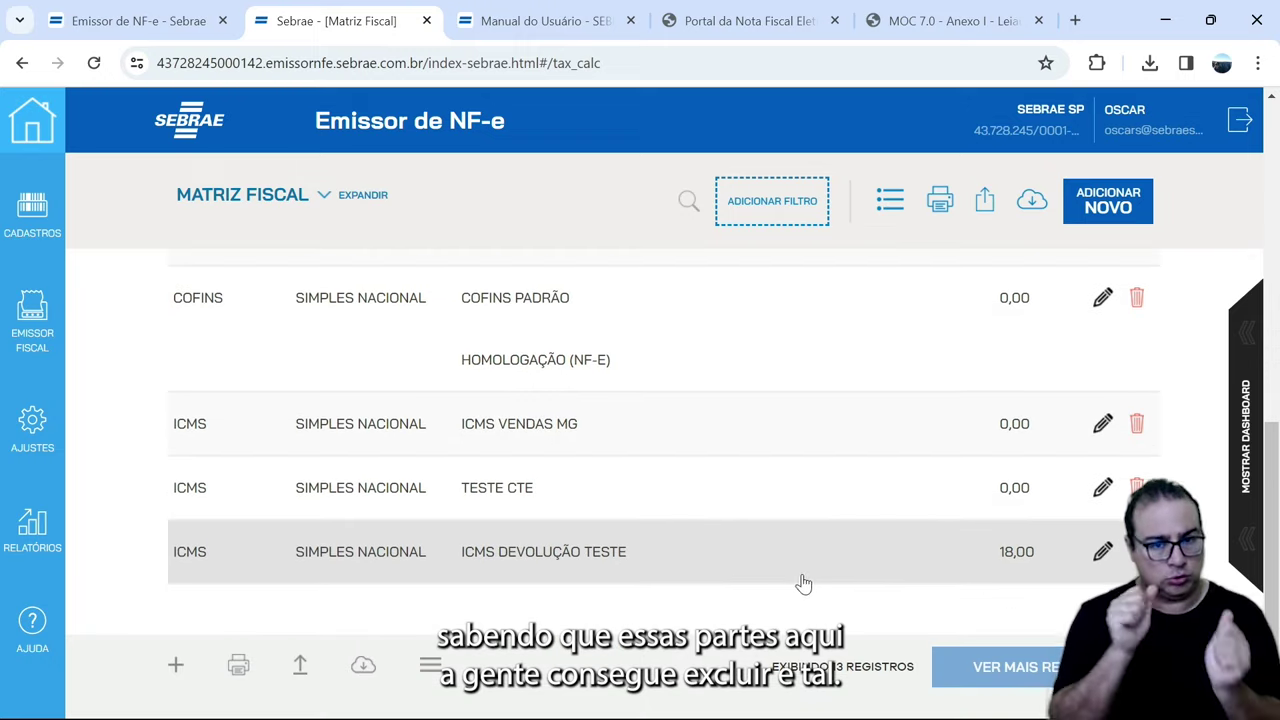
pyautogui.scroll(5, 737, 503)
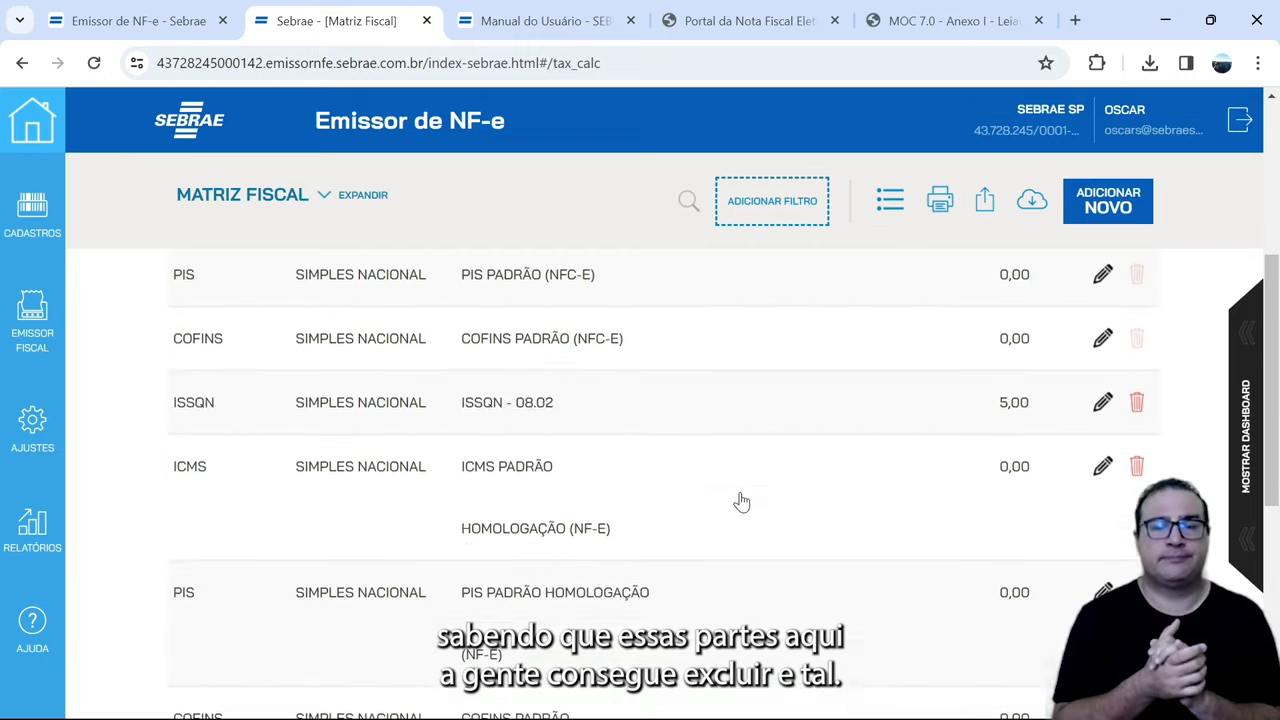
pyautogui.scroll(4, 695, 497)
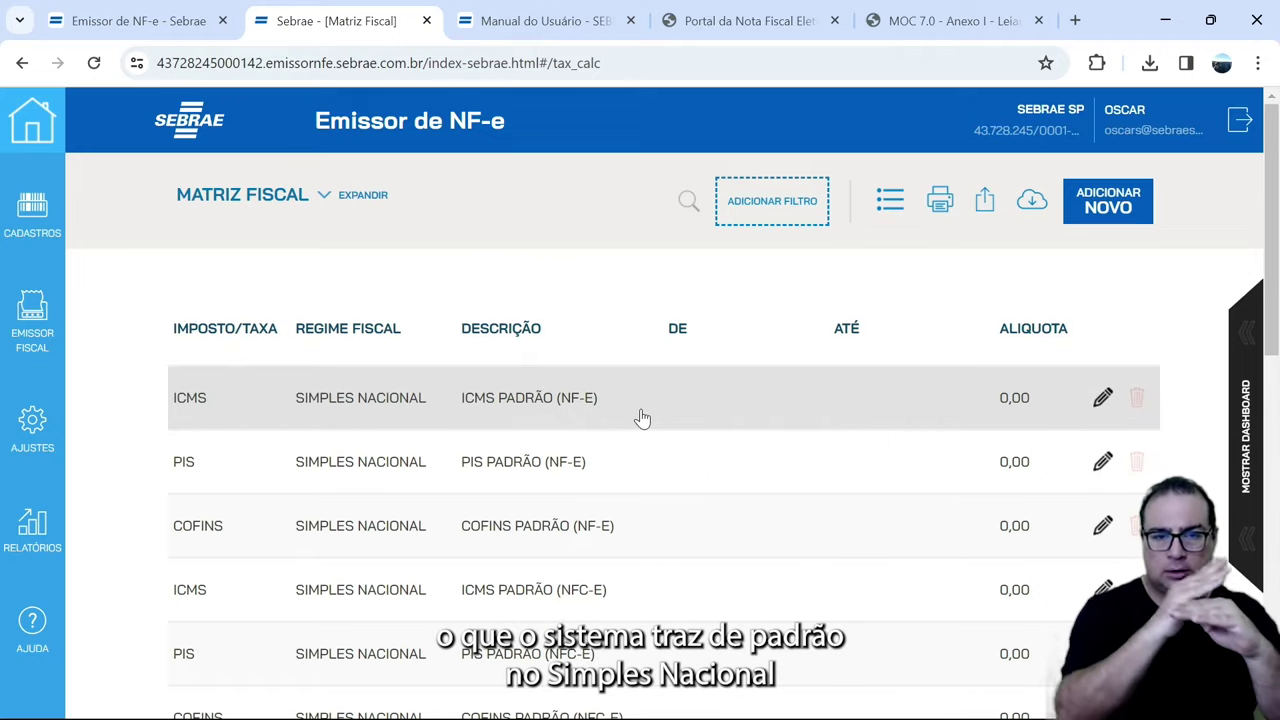
pyautogui.click(642, 418)
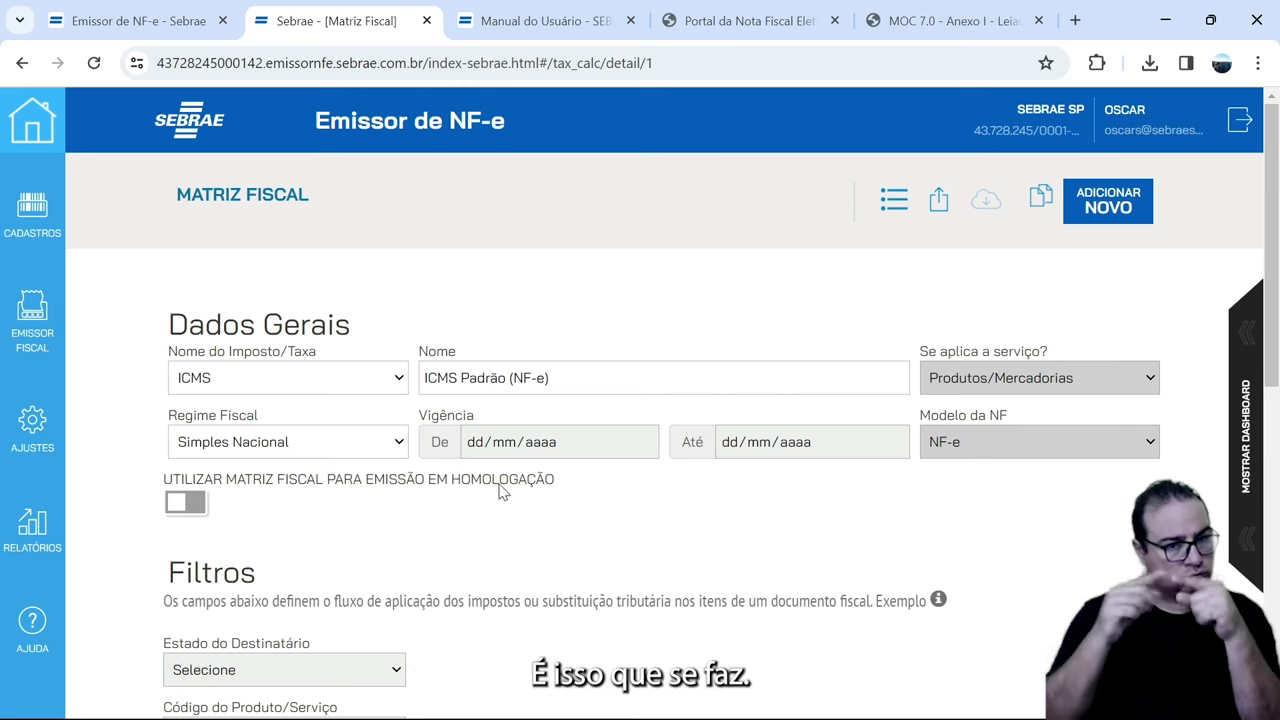
# - Try to enable the ICMS Padrão (NF-e) rule for issuing invoices in homologation
pyautogui.moveTo(502, 488); pyautogui.dragTo(352, 492)
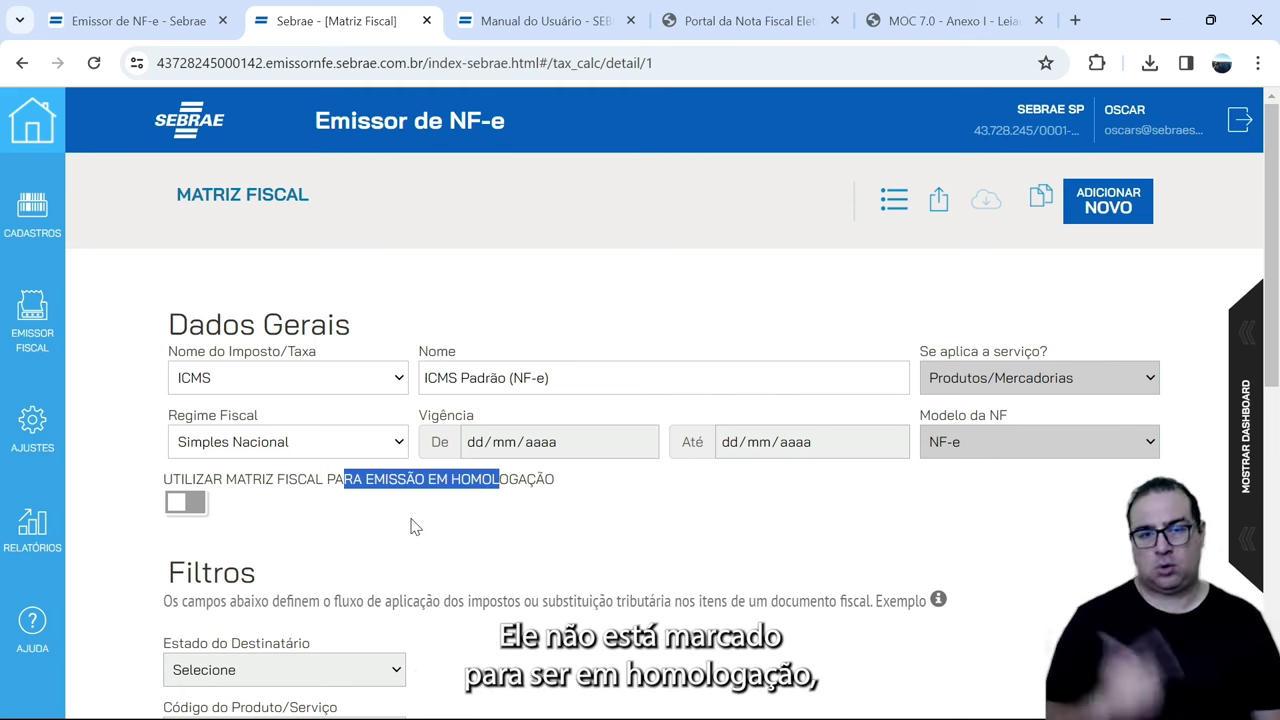
pyautogui.click(197, 510)
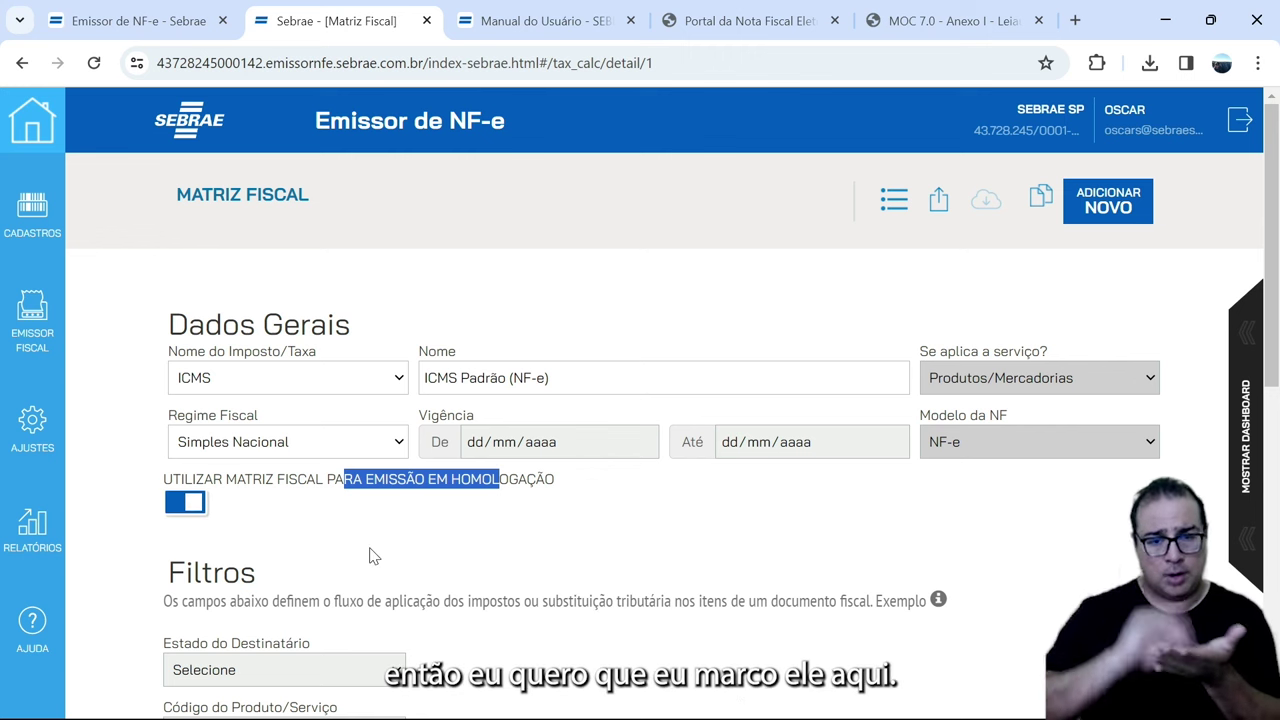
pyautogui.click(562, 511)
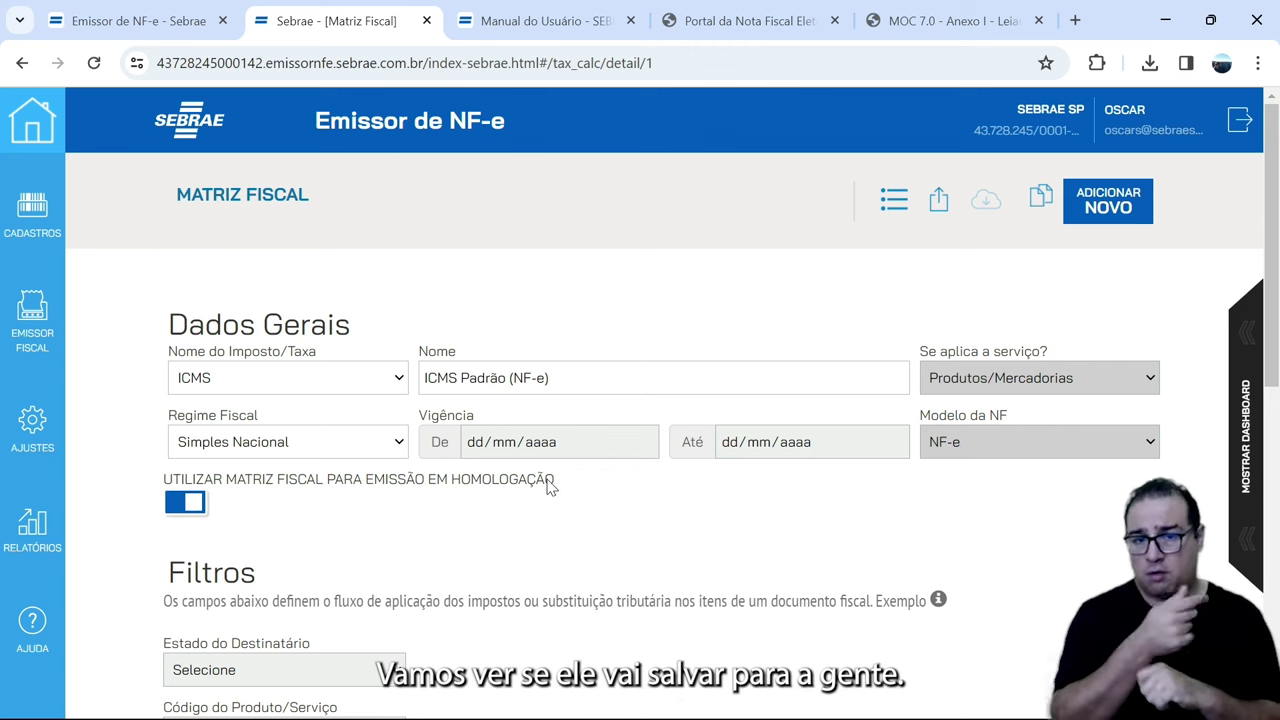
pyautogui.moveTo(550, 487); pyautogui.dragTo(416, 492)
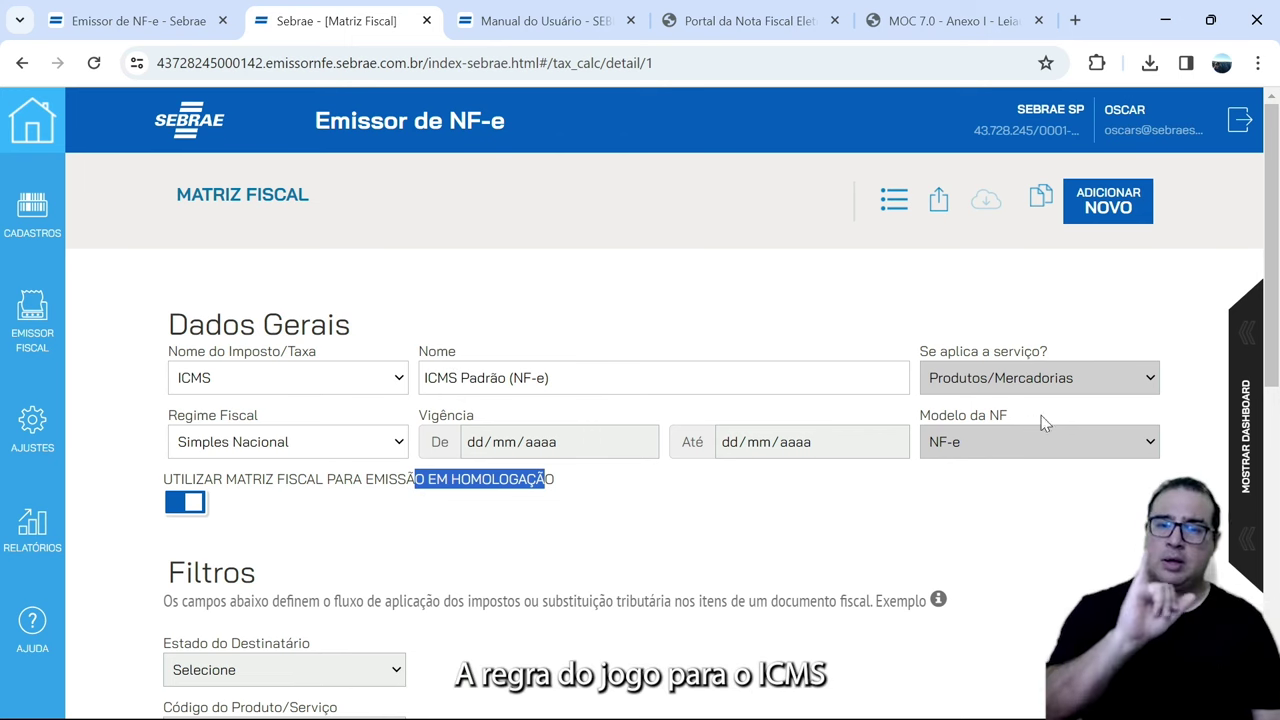
# - Review the rule's Modelo da NF setting and its filters by recipient state, product code, CFOP, item type and NCM
pyautogui.moveTo(1013, 352); pyautogui.dragTo(968, 321)
pyautogui.scroll(-1, 987, 318)
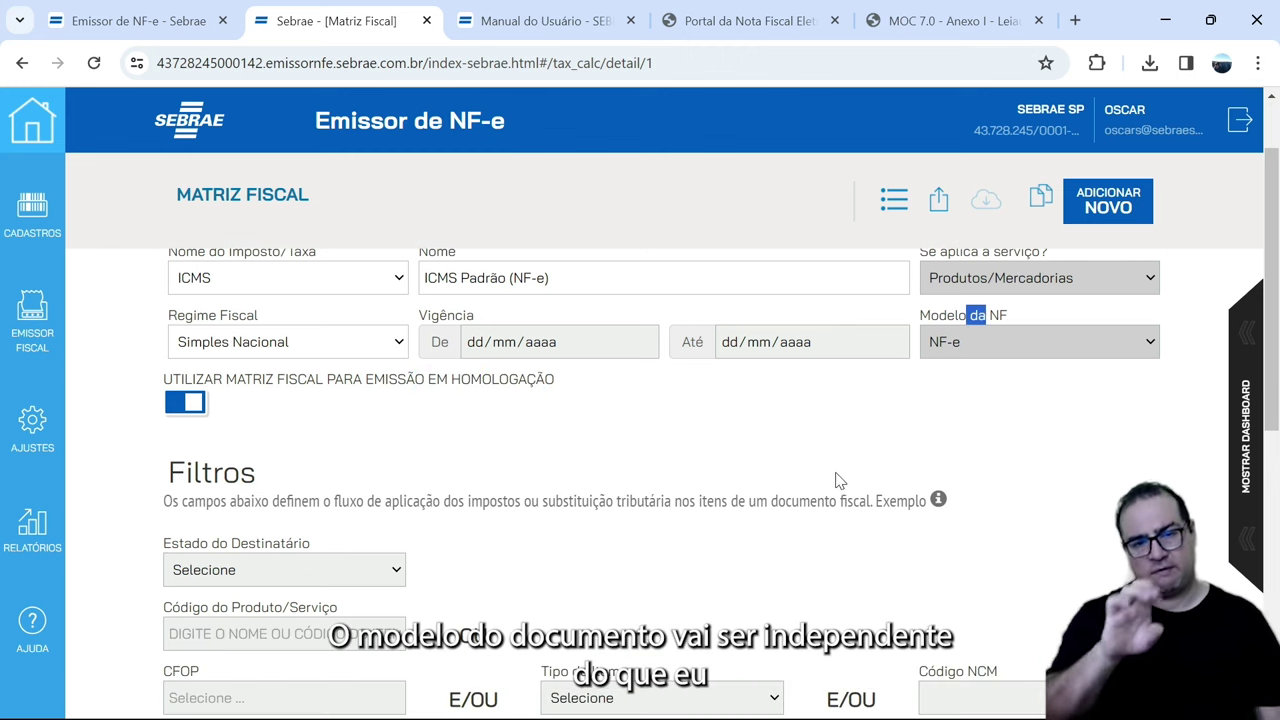
pyautogui.scroll(-1, 379, 524)
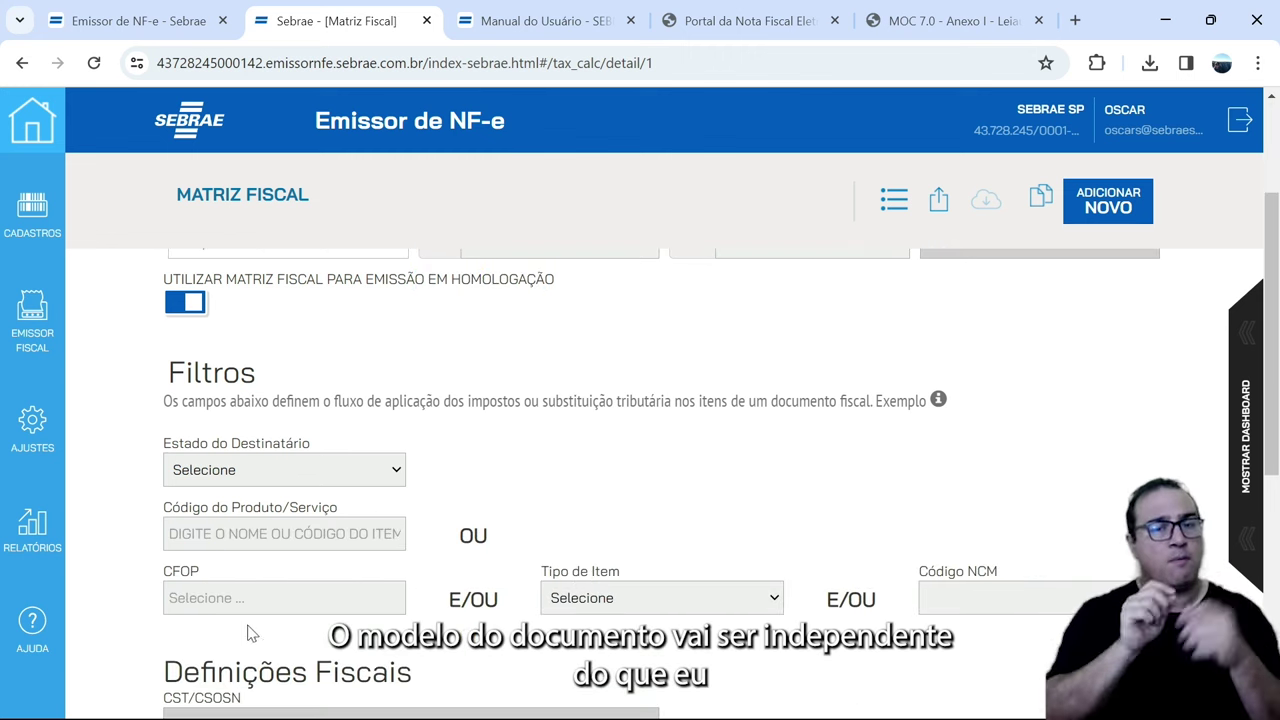
pyautogui.scroll(-1, 341, 607)
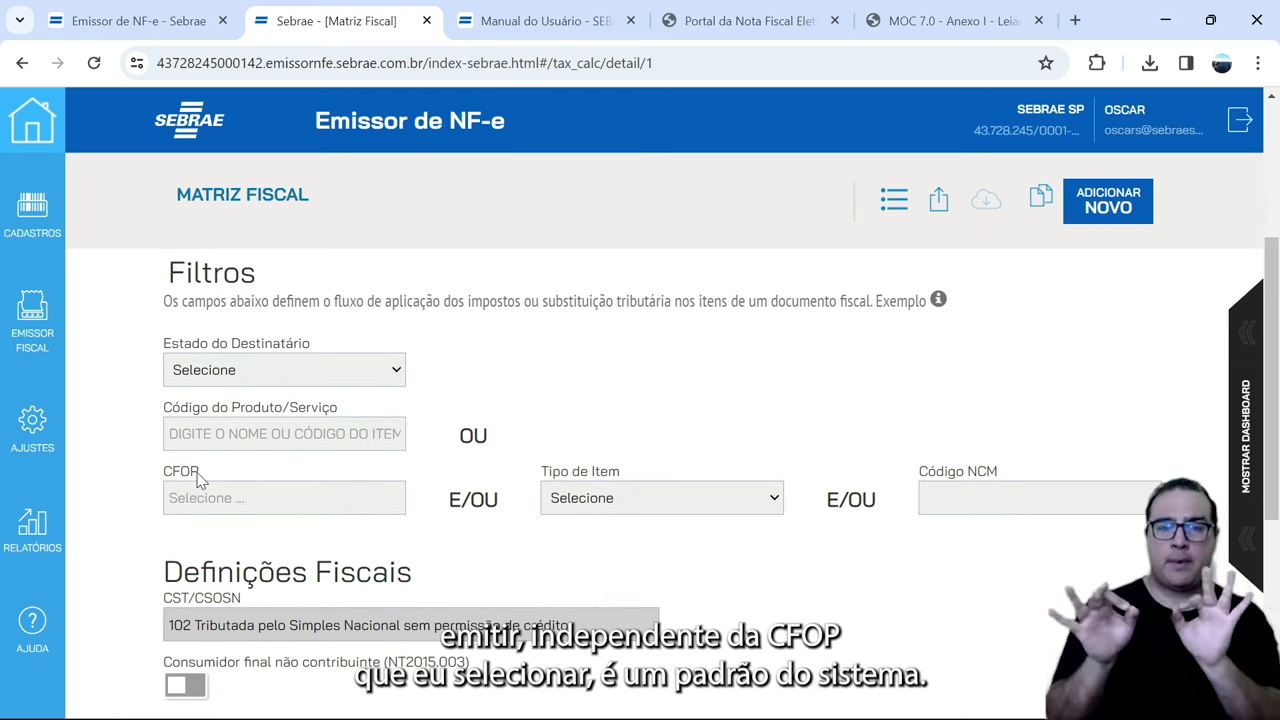
pyautogui.moveTo(199, 480); pyautogui.dragTo(167, 481)
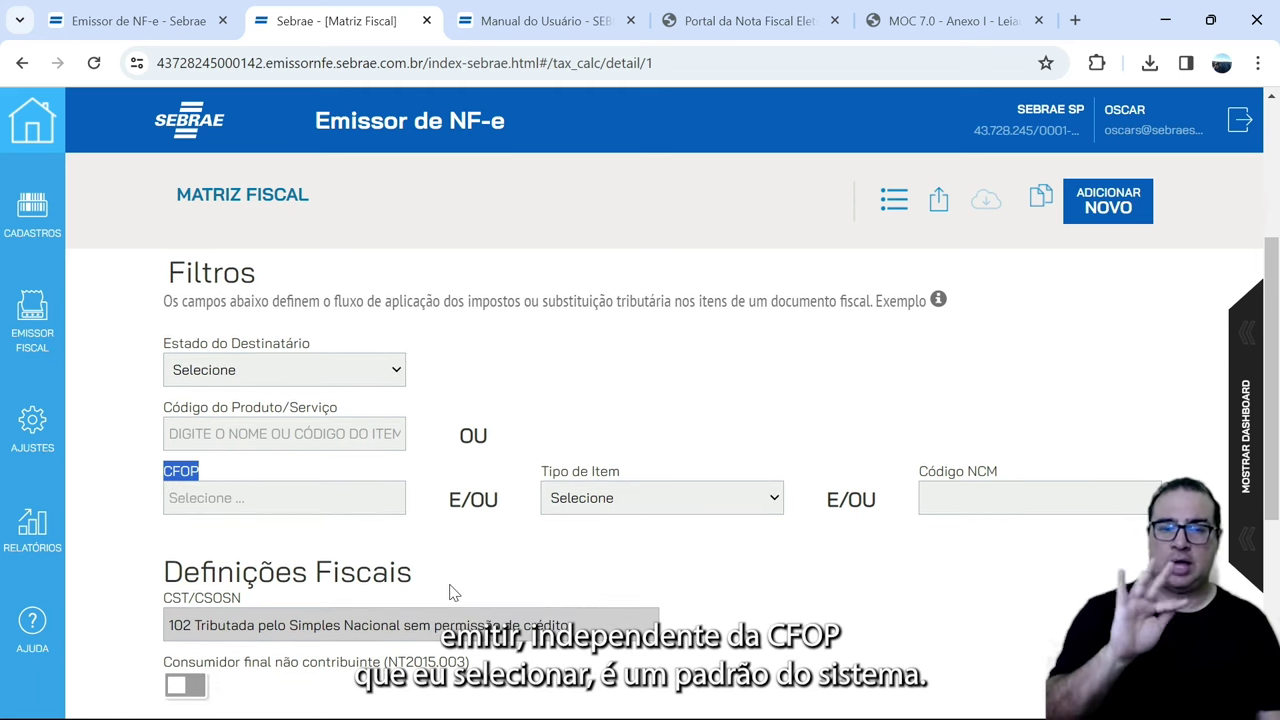
pyautogui.scroll(-1, 231, 604)
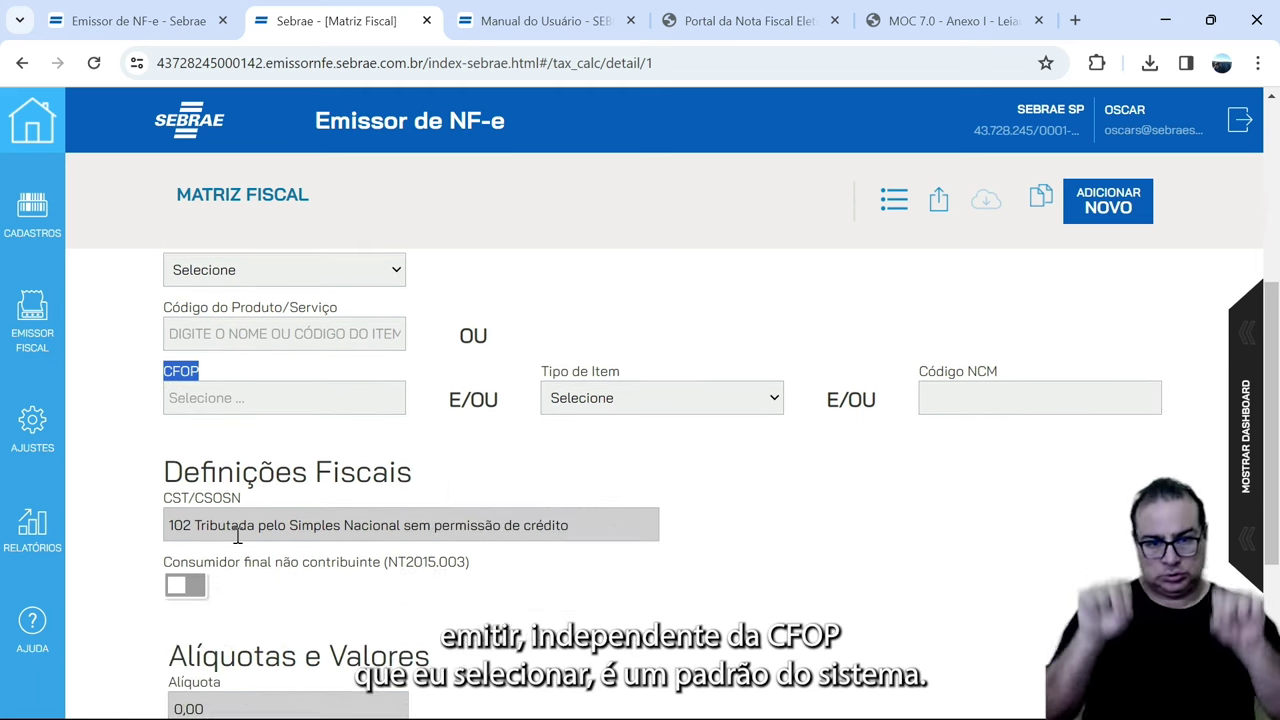
# - Review the rule's CST/CSOSN, non-contributing final consumer option, and the Alíquotas e Valores section
pyautogui.moveTo(231, 497); pyautogui.dragTo(184, 535)
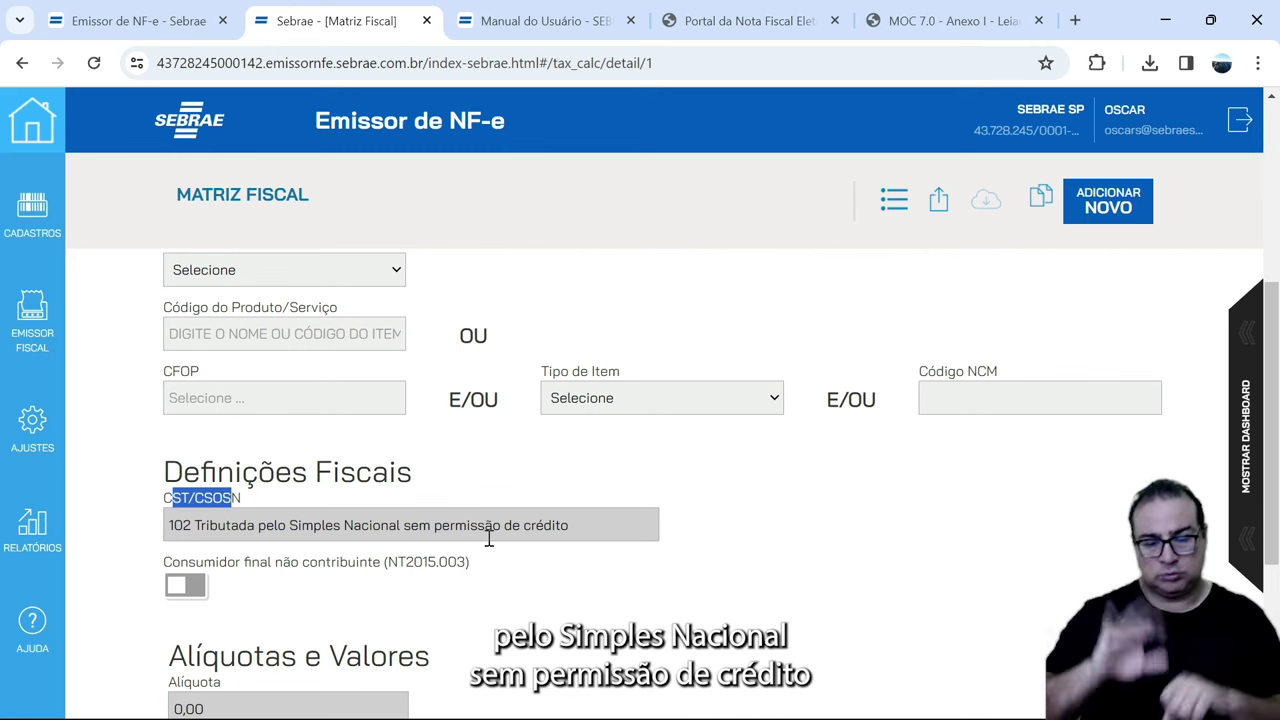
pyautogui.scroll(-1, 566, 585)
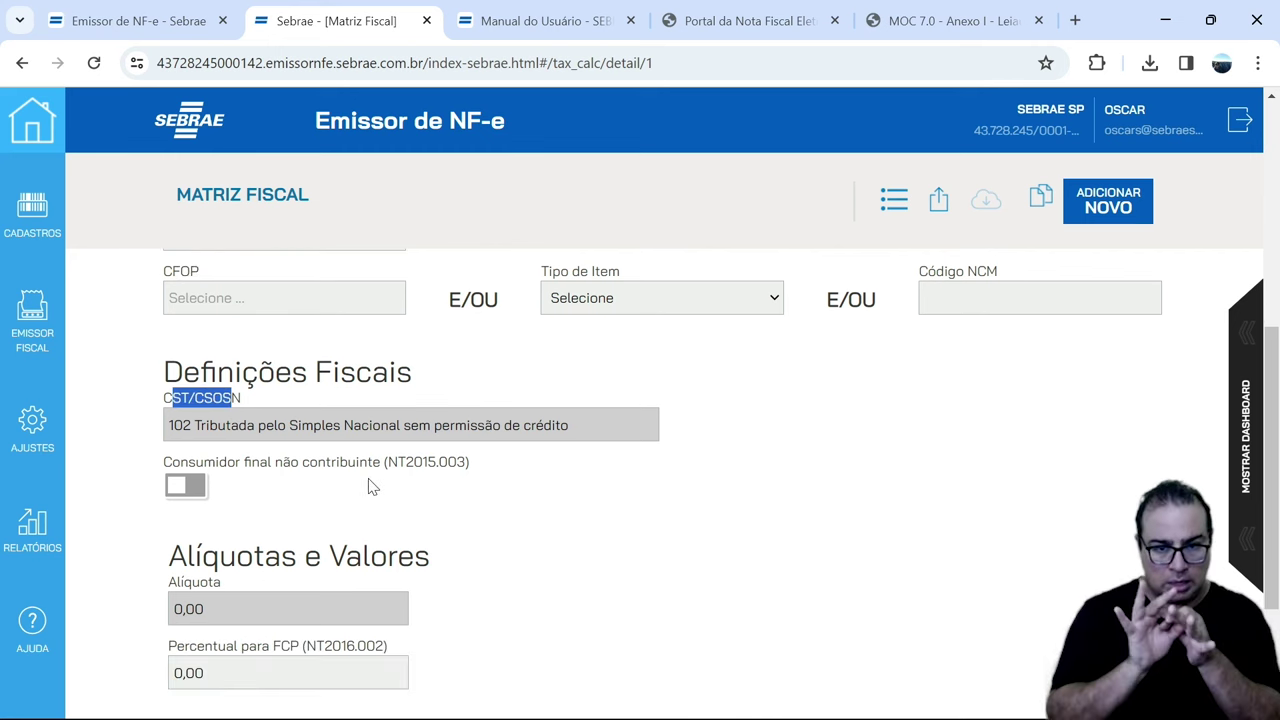
pyautogui.moveTo(368, 466); pyautogui.dragTo(335, 470)
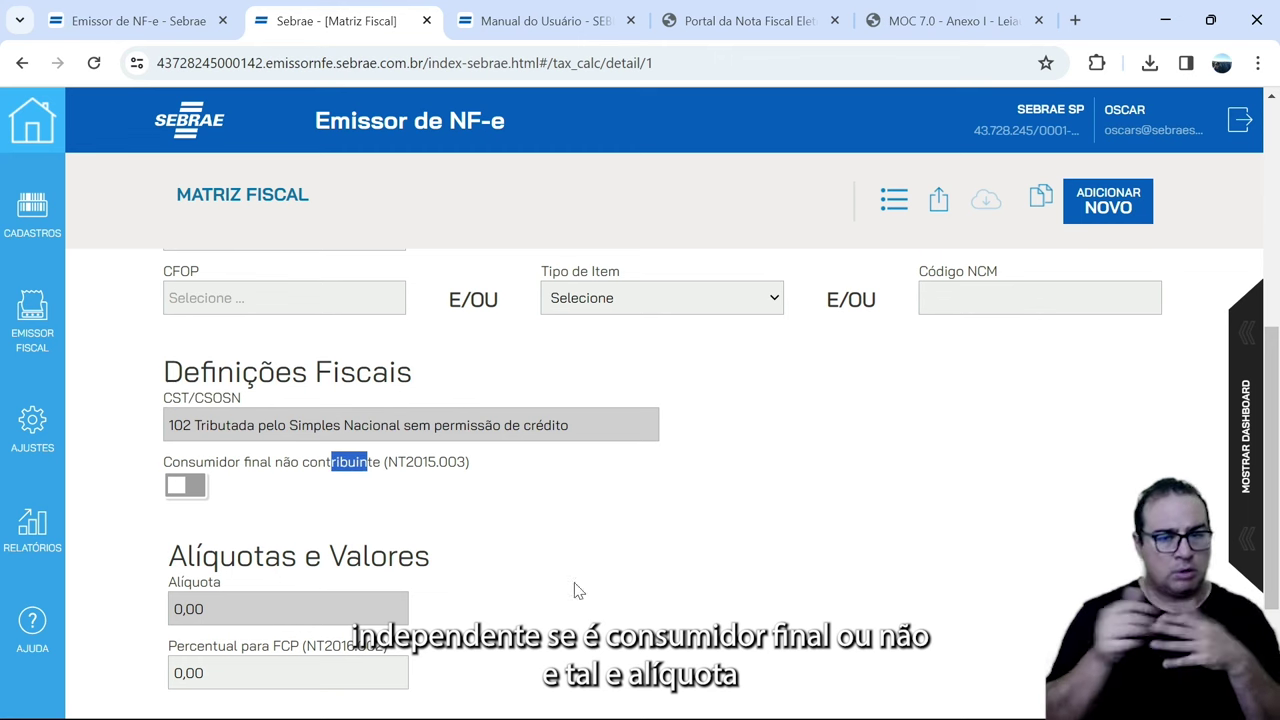
pyautogui.scroll(-1, 335, 470)
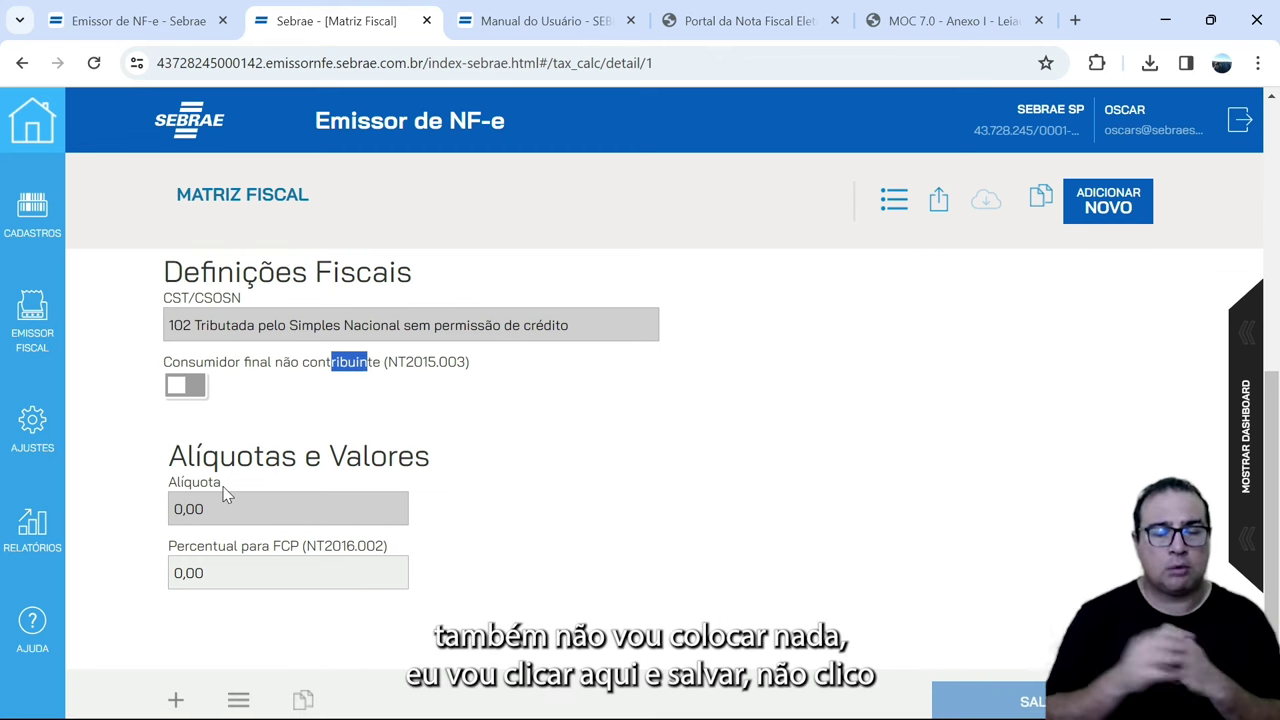
pyautogui.scroll(-1, 978, 692)
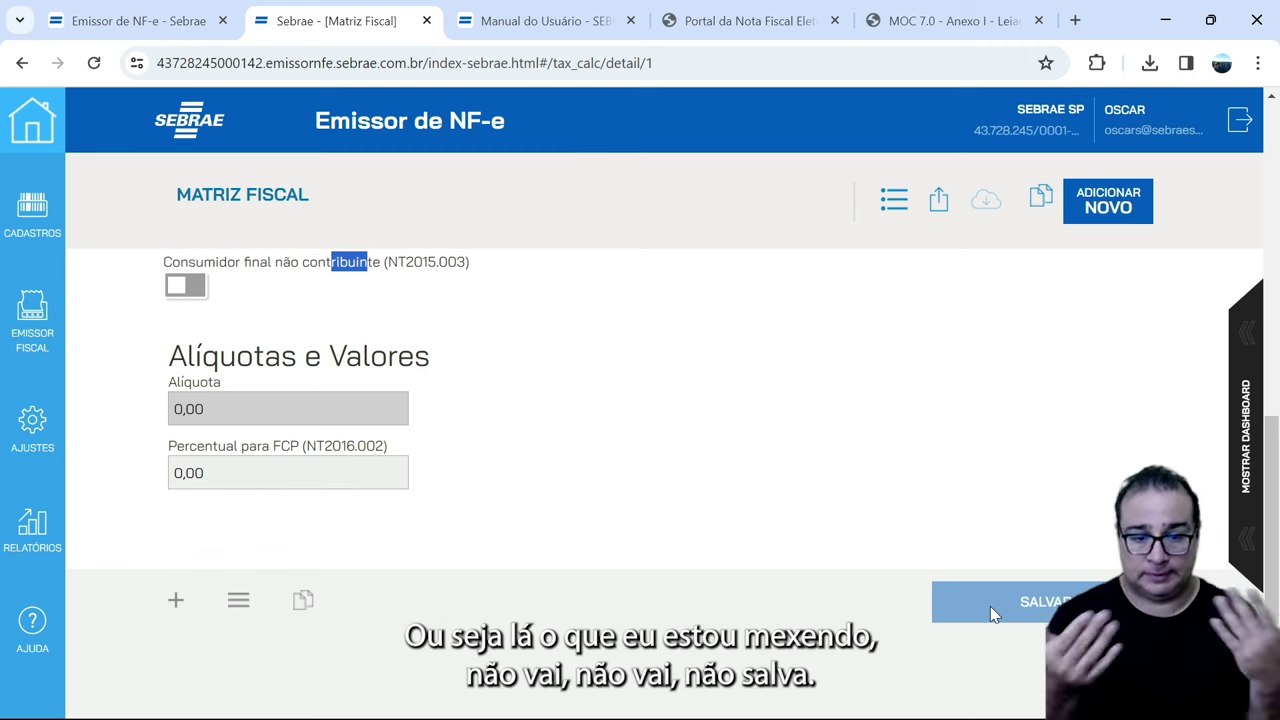
pyautogui.scroll(2, 940, 477)
pyautogui.scroll(-2, 1014, 589)
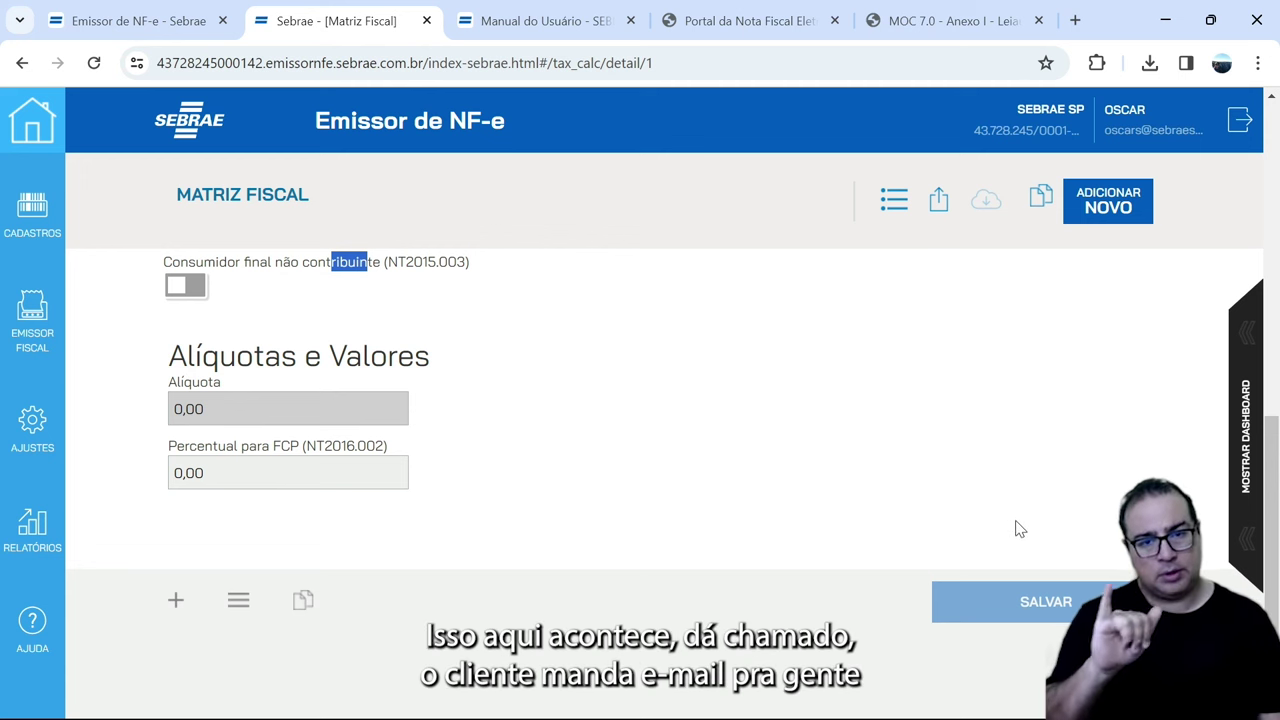
# - Leave the ICMS Padrão (NF-e) rule without saving, return to the Matriz Fiscal list and look over the default rules
pyautogui.scroll(6, 926, 466)
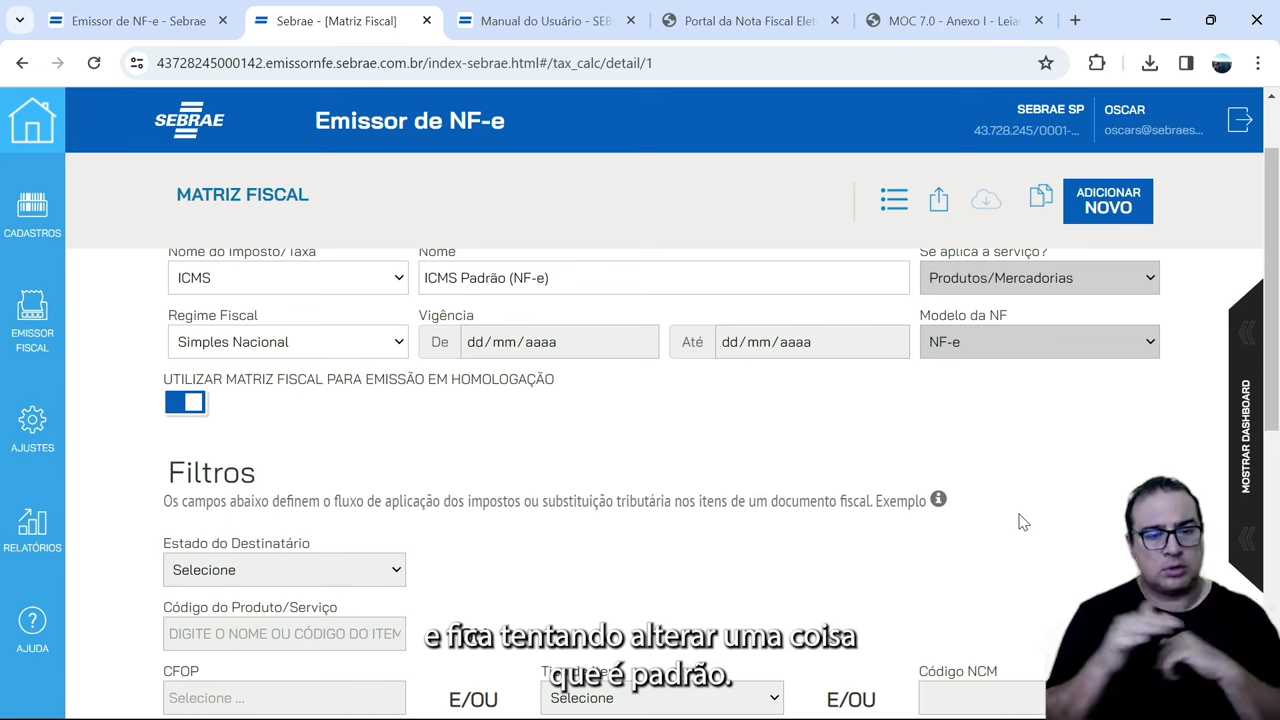
pyautogui.scroll(1, 1023, 521)
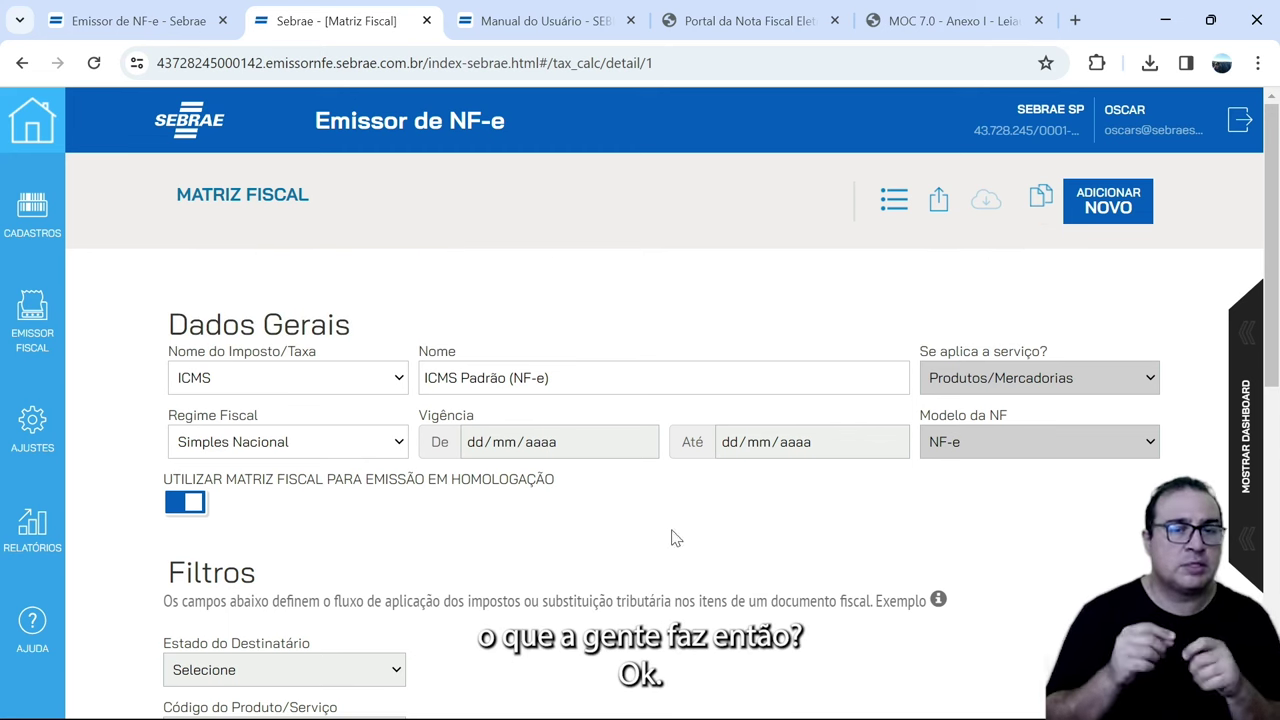
pyautogui.click(30, 430)
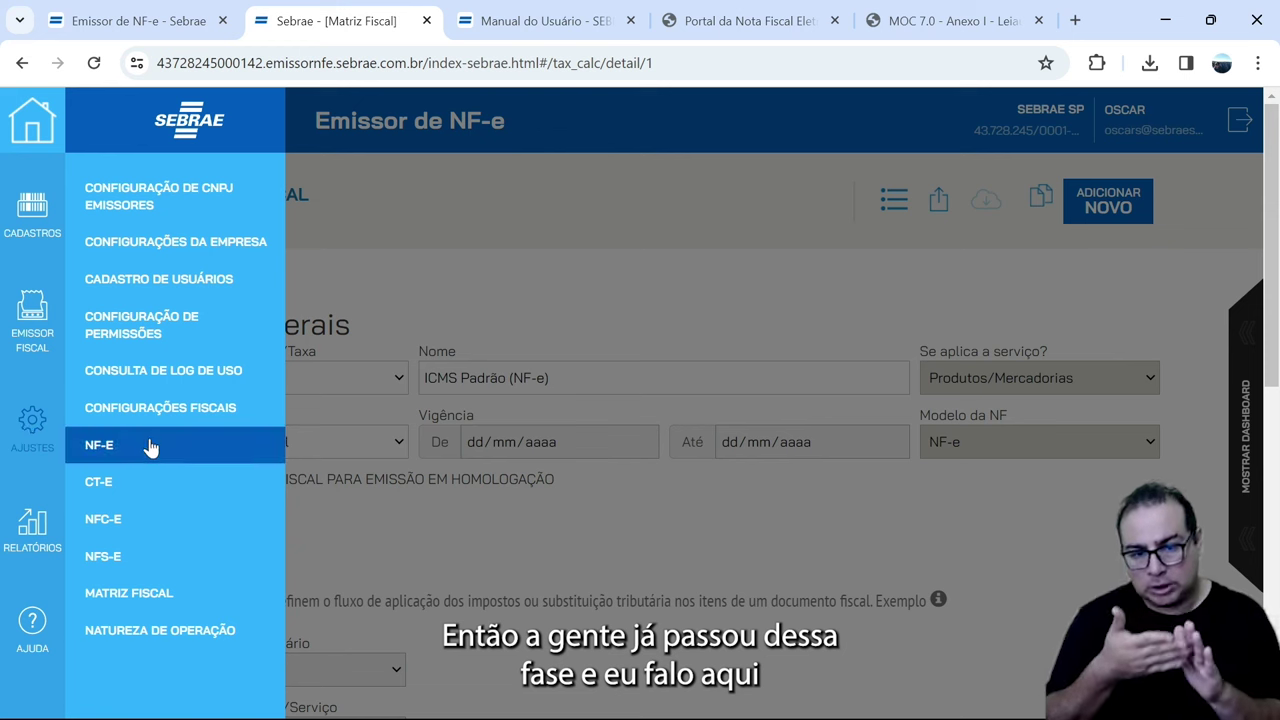
pyautogui.click(156, 600)
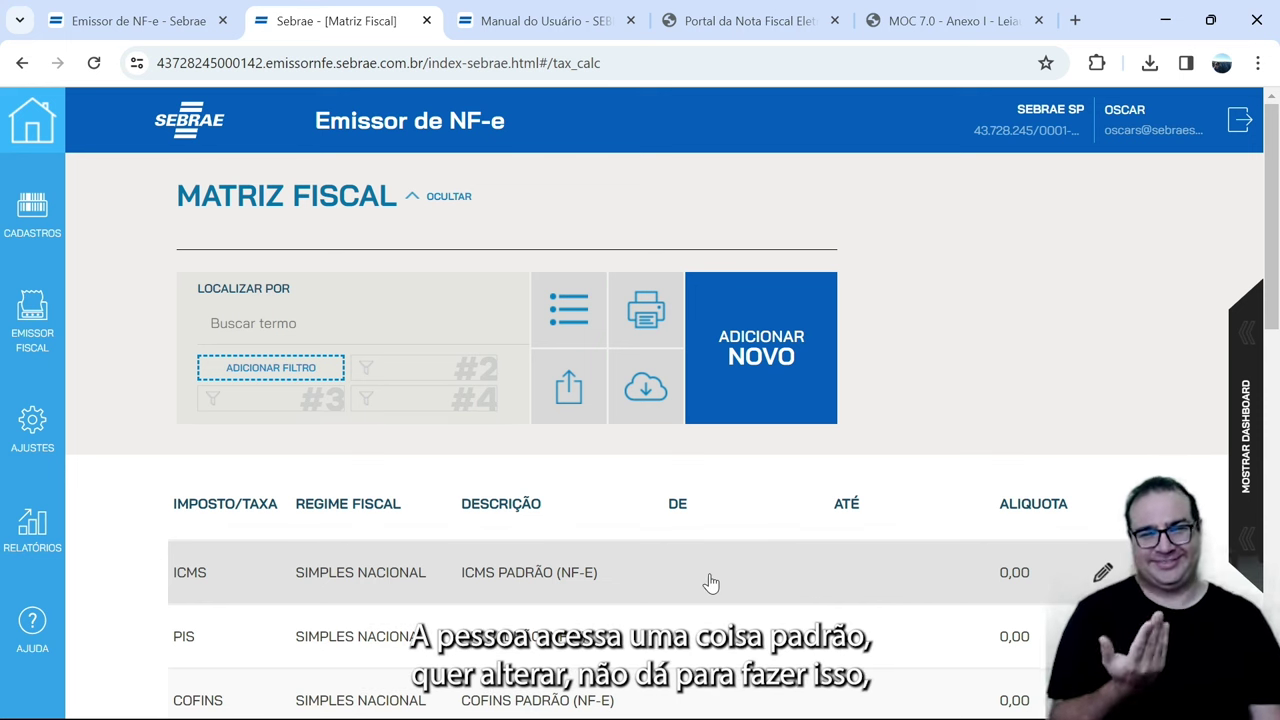
pyautogui.scroll(-3, 709, 583)
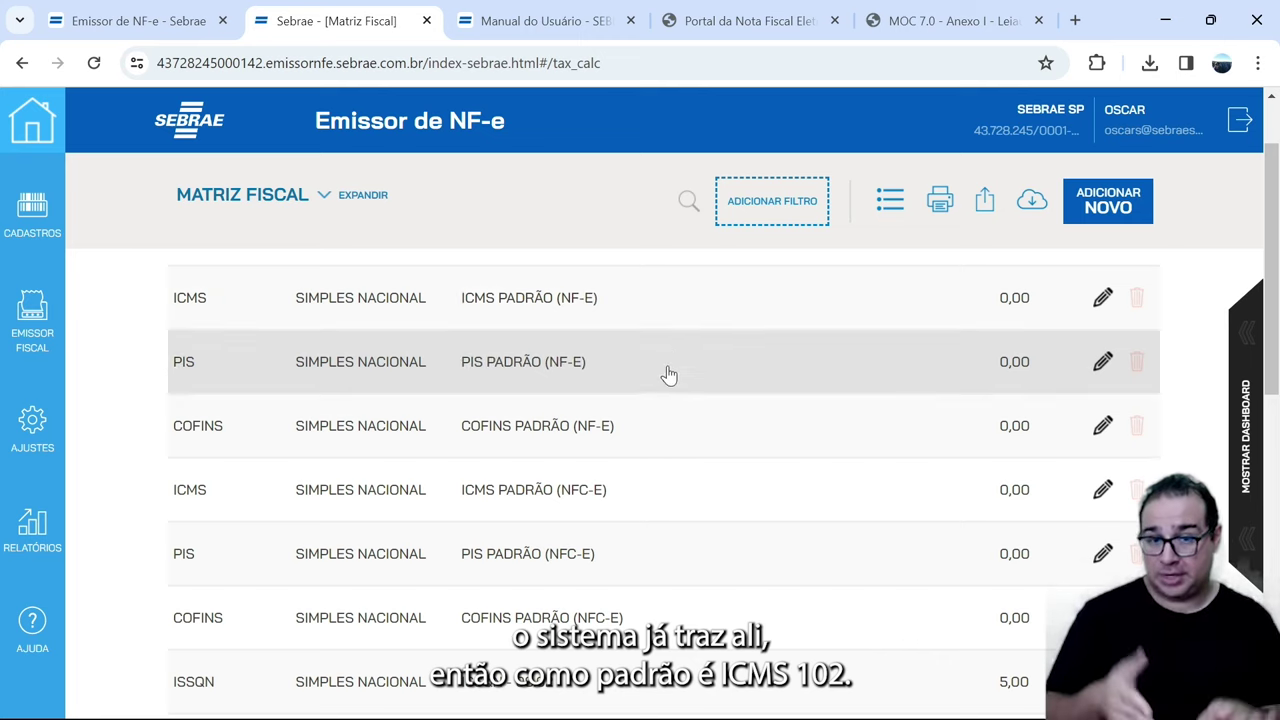
# - Open the PIS Padrão (NF-e) rule and review its general data, filters, CST/CSOSN and rate
pyautogui.click(668, 375)
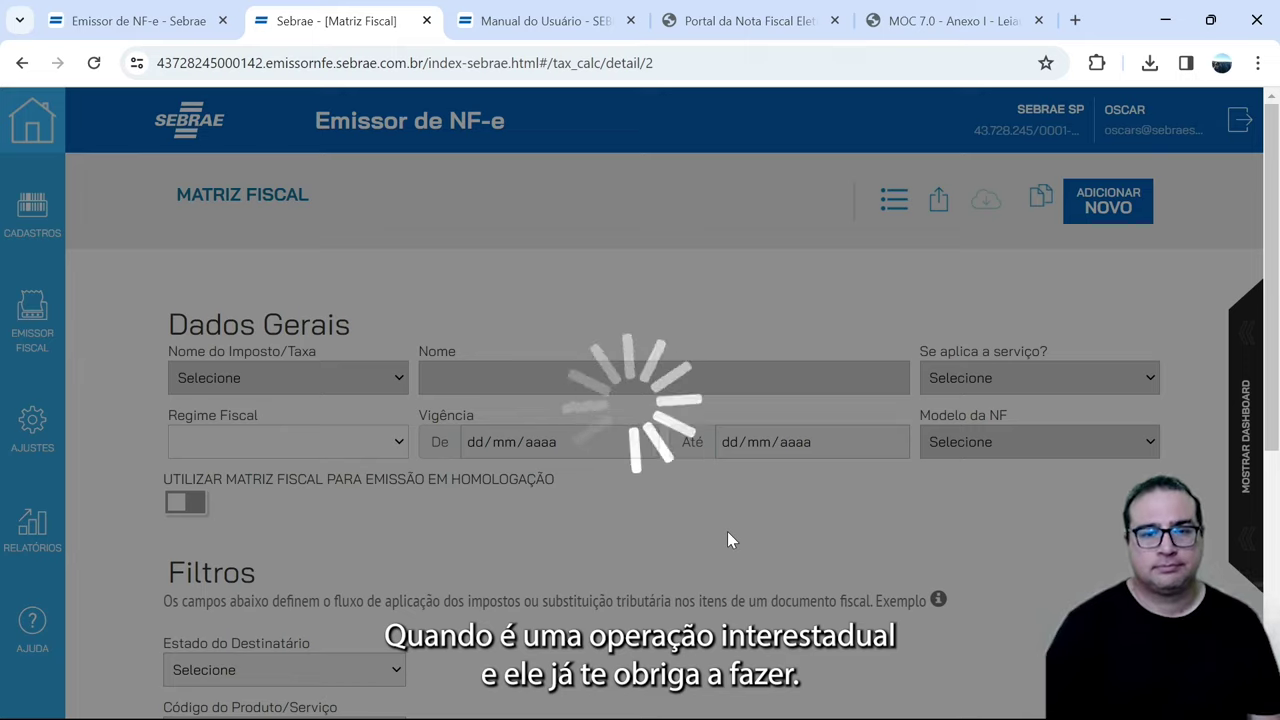
pyautogui.scroll(-1, 731, 540)
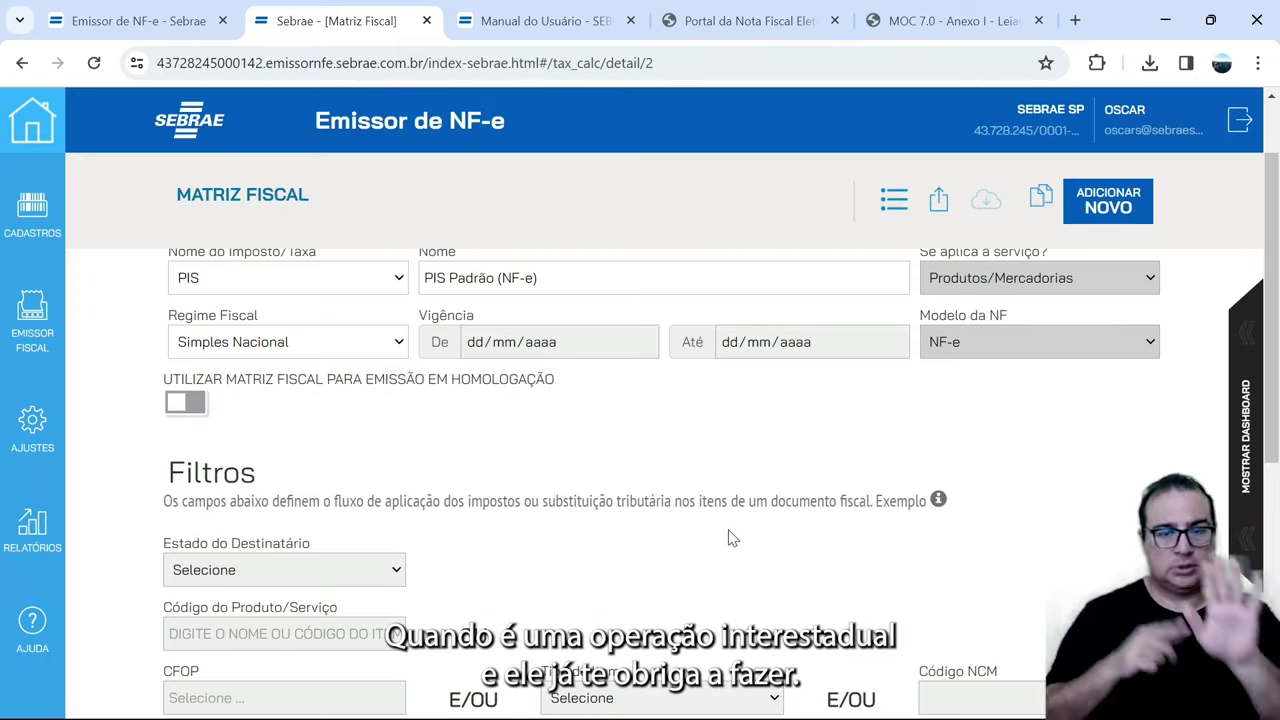
pyautogui.scroll(-3, 810, 537)
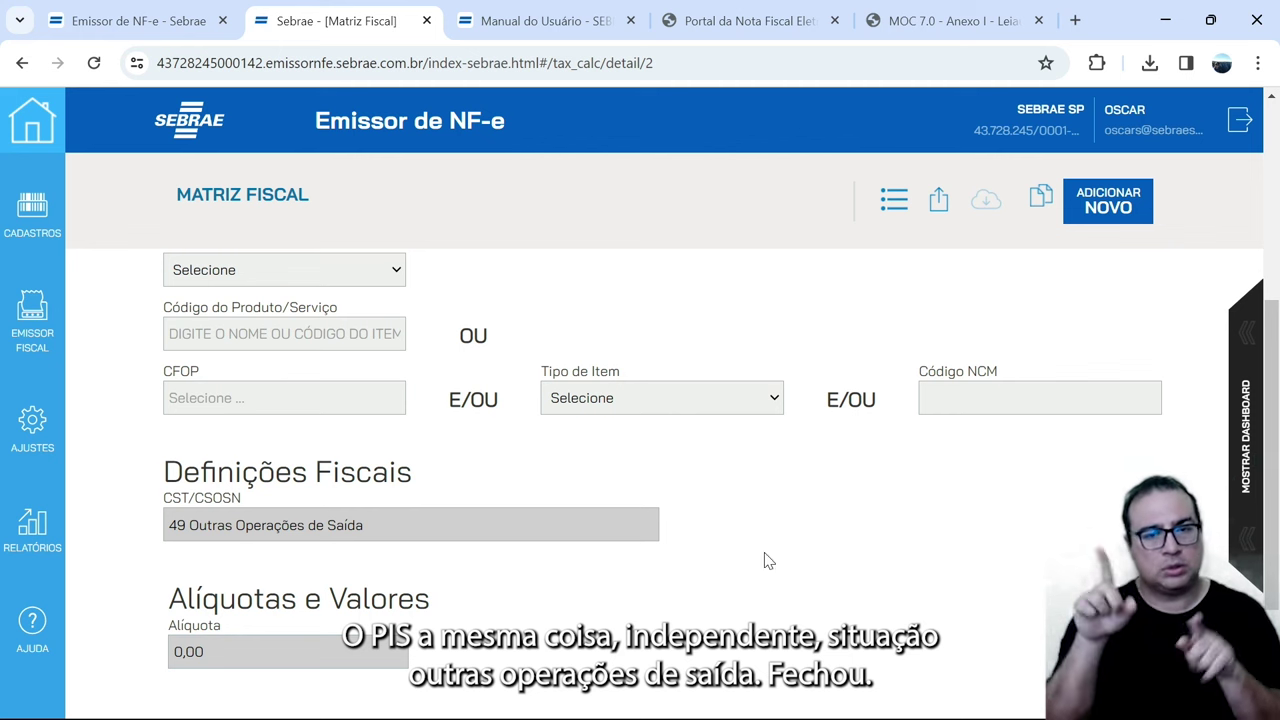
pyautogui.scroll(-1, 826, 555)
pyautogui.scroll(5, 826, 556)
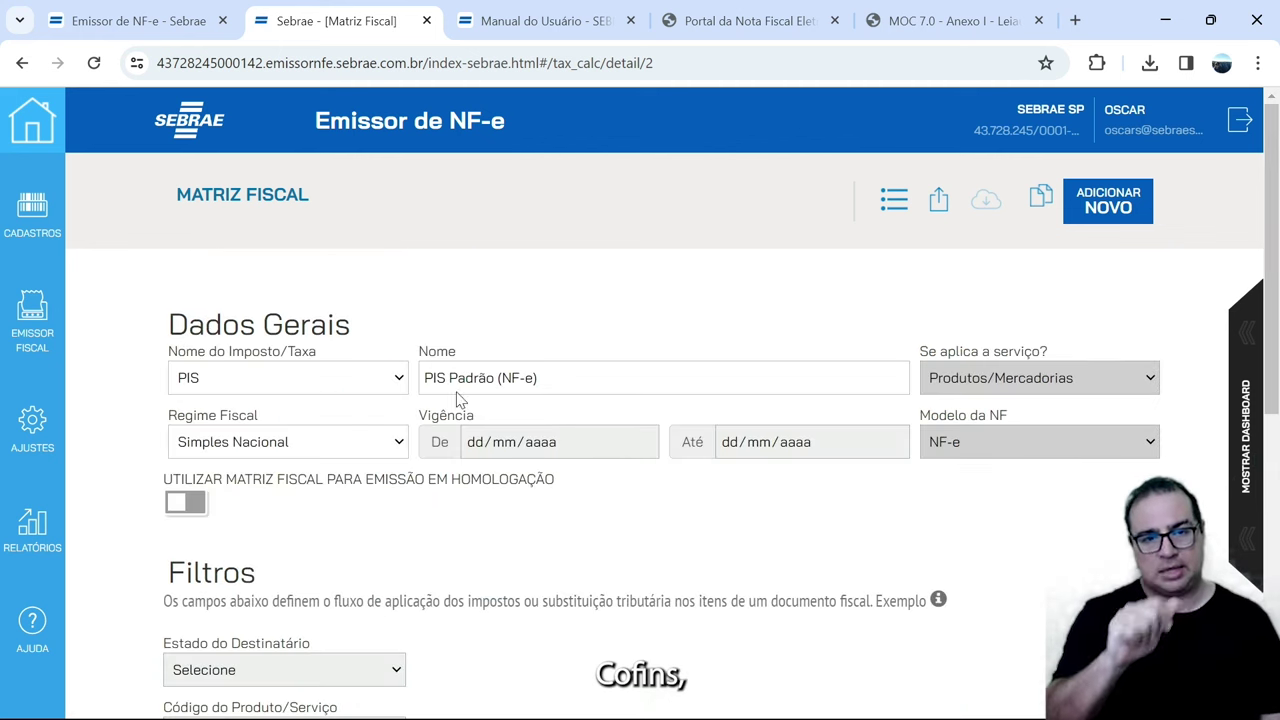
# - Return to the Matriz Fiscal list and review the COFINS Padrão (NF-e) rule's general data, CST/CSOSN and rate
pyautogui.moveTo(38, 445)
pyautogui.click(110, 593)
pyautogui.scroll(-3, 790, 528)
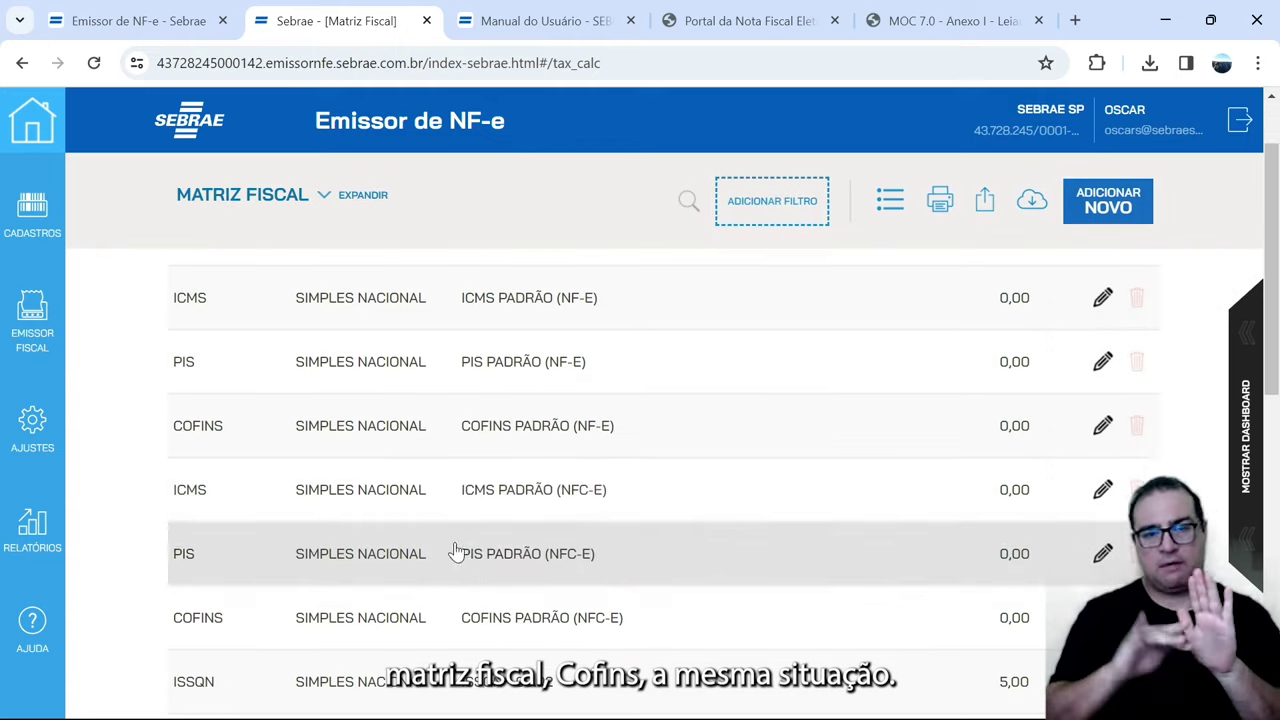
pyautogui.click(498, 452)
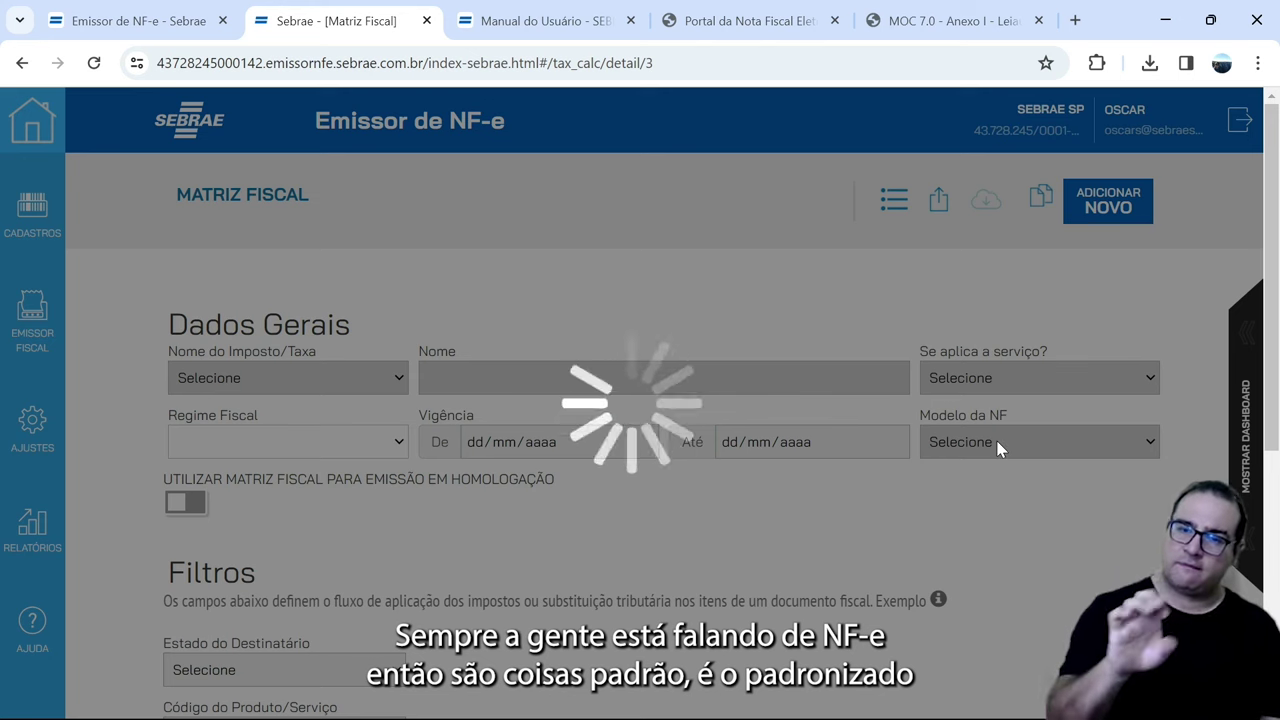
pyautogui.scroll(-4, 1037, 520)
pyautogui.scroll(4, 1037, 520)
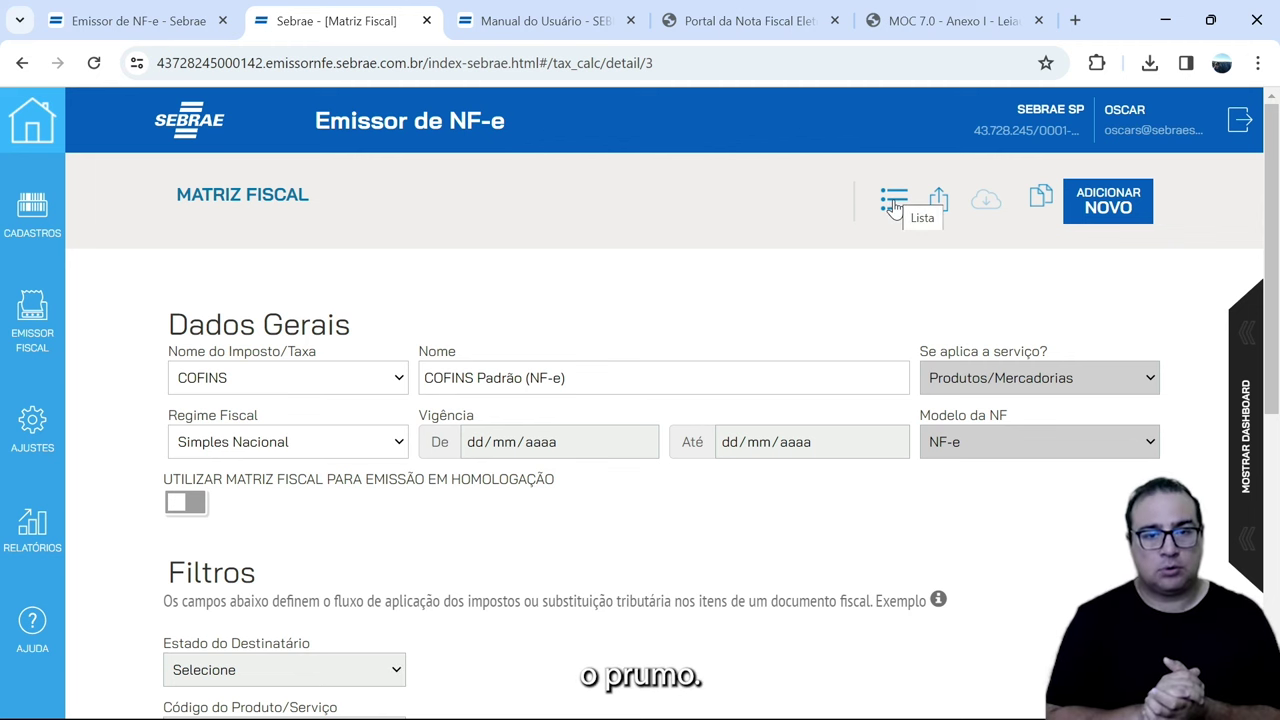
pyautogui.scroll(-6, 1006, 457)
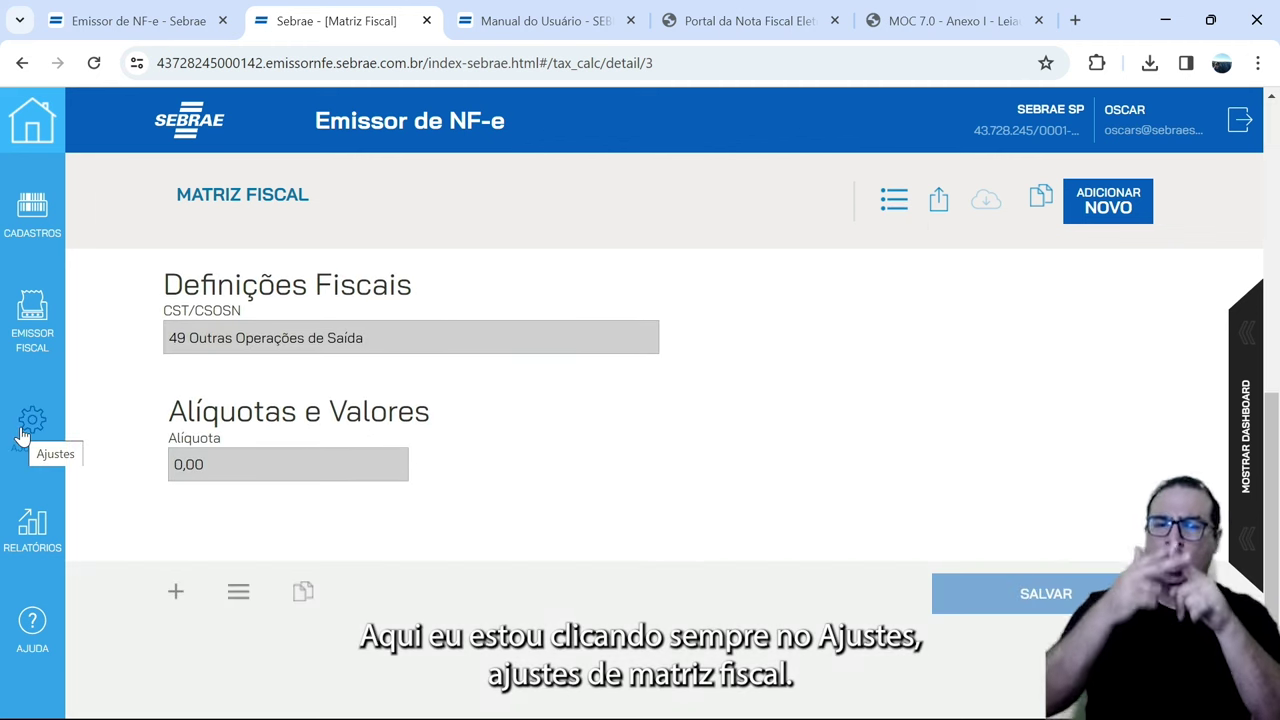
pyautogui.click(22, 432)
pyautogui.scroll(6, 960, 463)
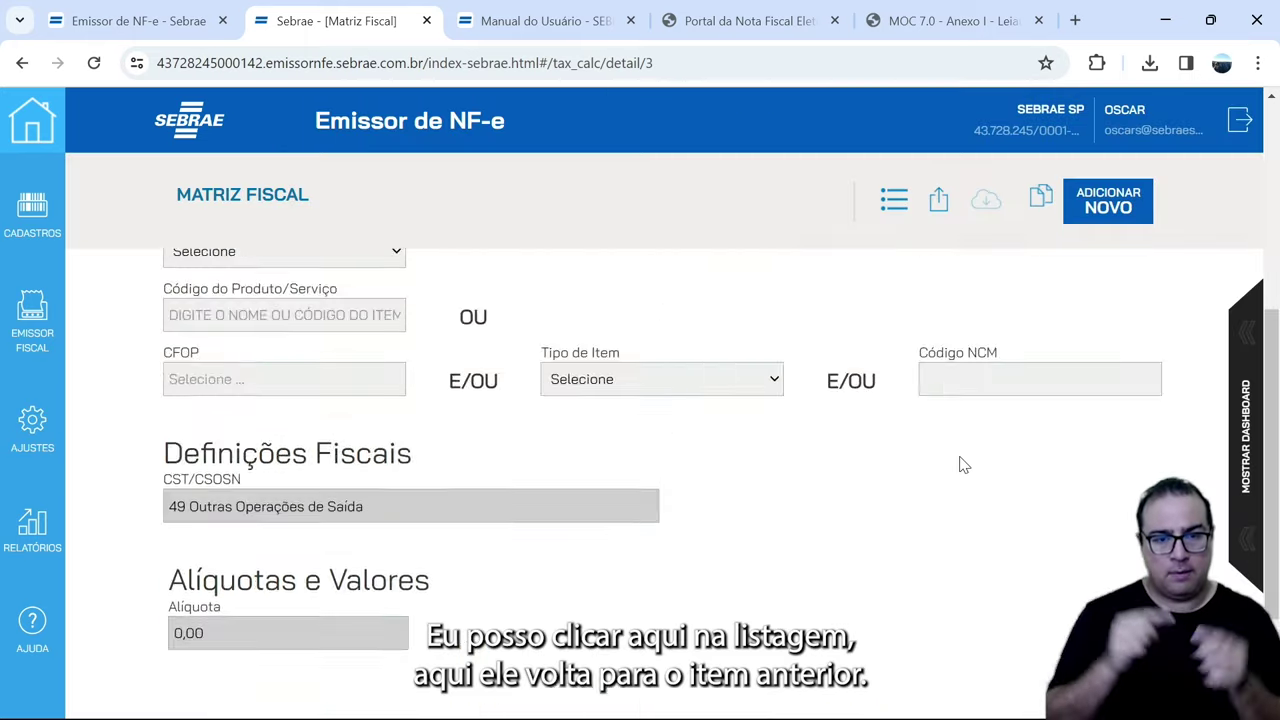
# - Go back to the Matriz Fiscal list and look over the NF-e, NFC-e, ISSQN and homologation rules
pyautogui.click(893, 203)
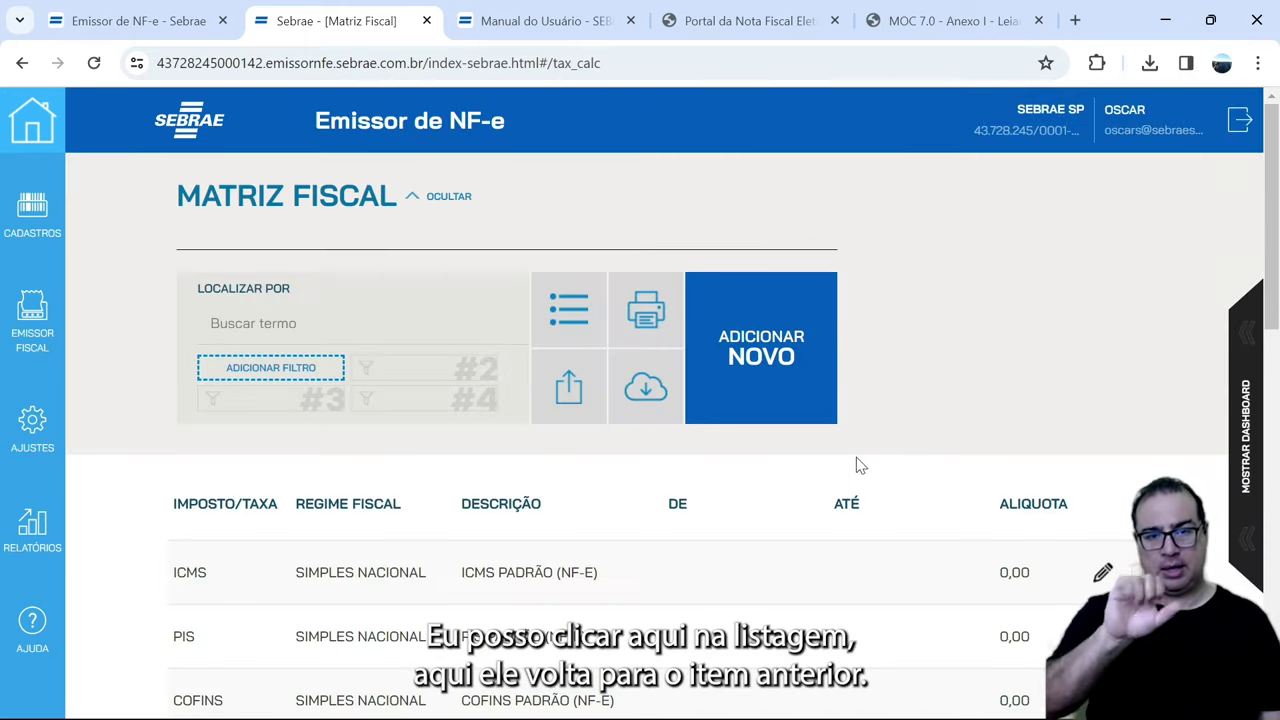
pyautogui.scroll(-3, 692, 612)
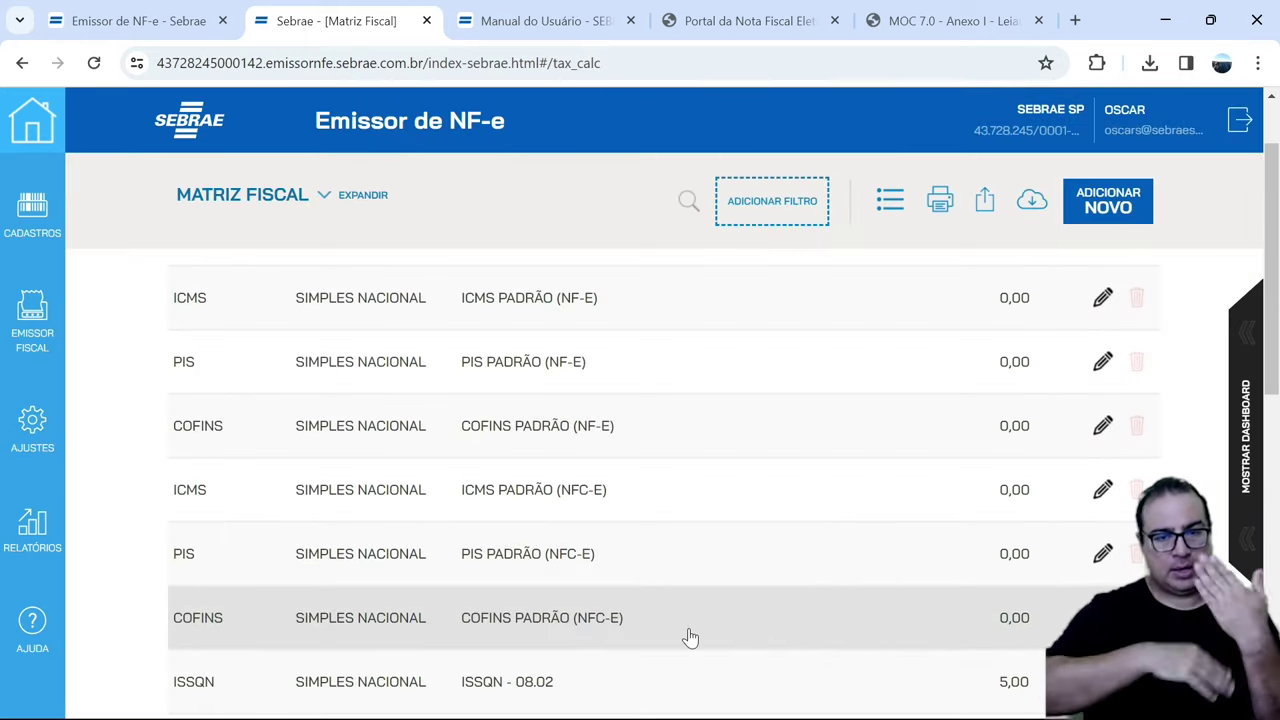
pyautogui.scroll(1, 706, 572)
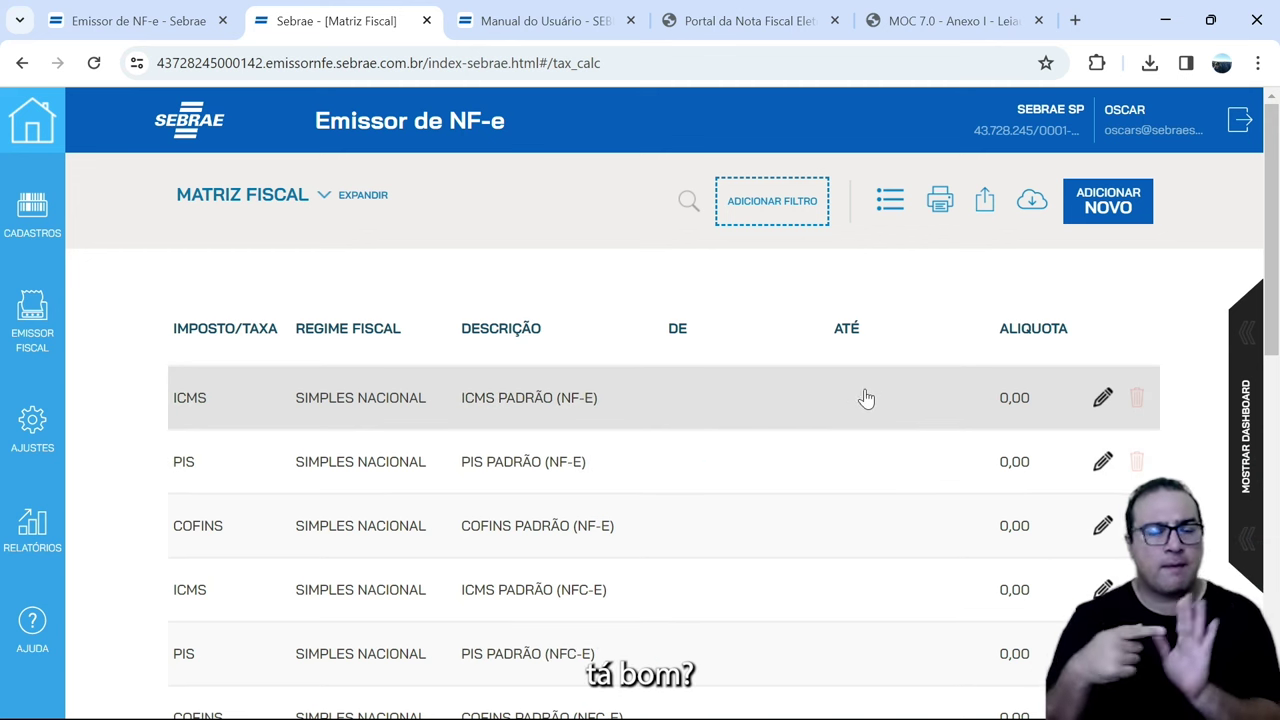
pyautogui.scroll(-2, 863, 400)
pyautogui.scroll(-2, 840, 460)
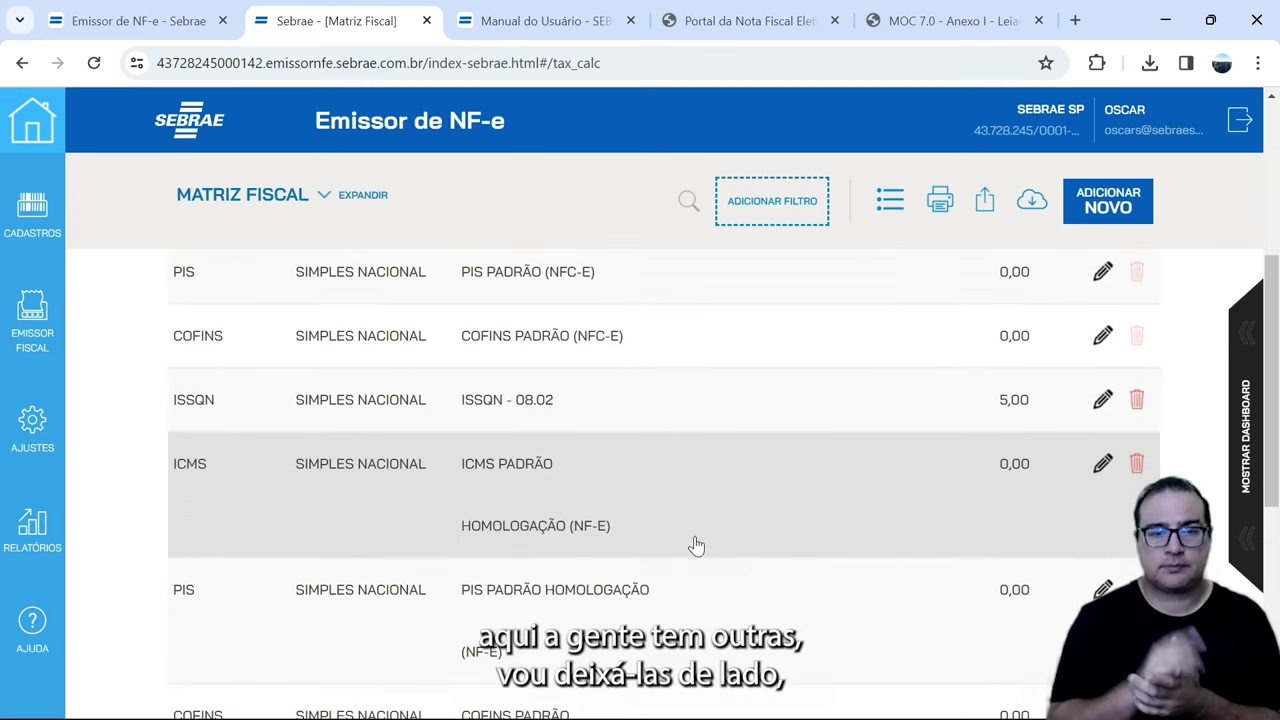
pyautogui.scroll(4, 851, 460)
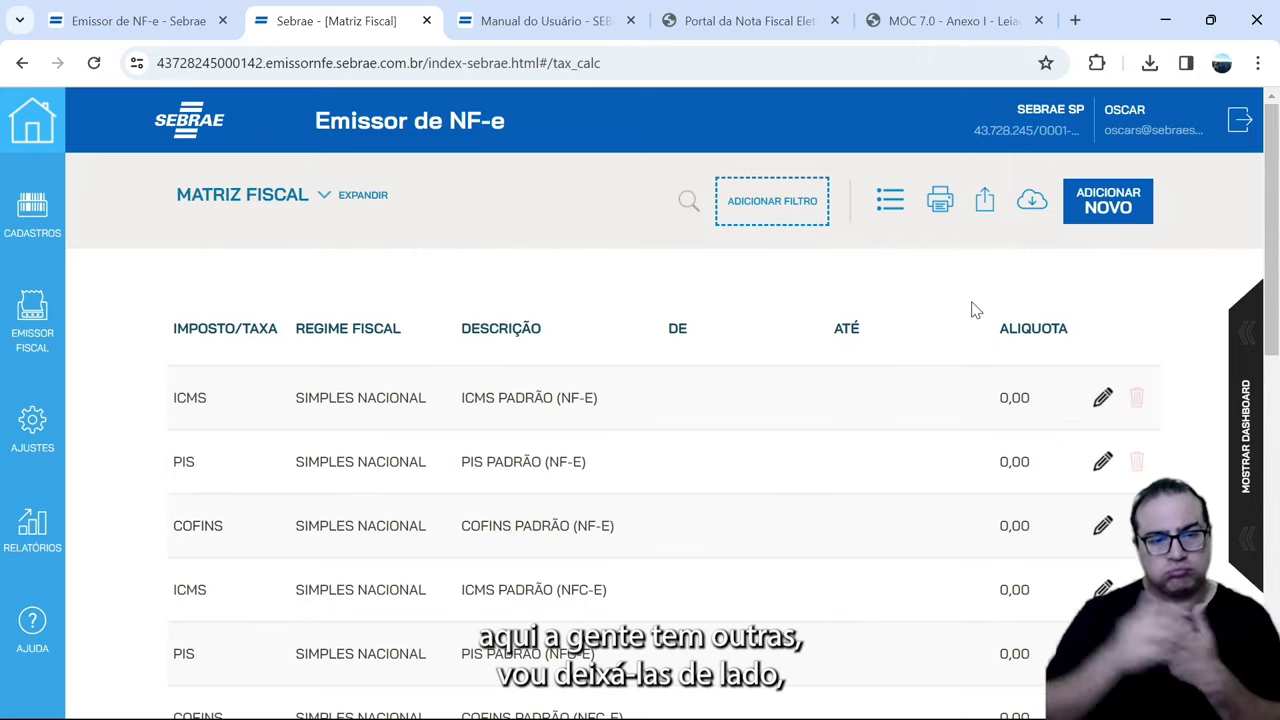
# - Start a new Matriz Fiscal rule for ICMS named "ICMS VENDAS 1 SP" that applies to Produtos/Mercadorias
pyautogui.click(1108, 200)
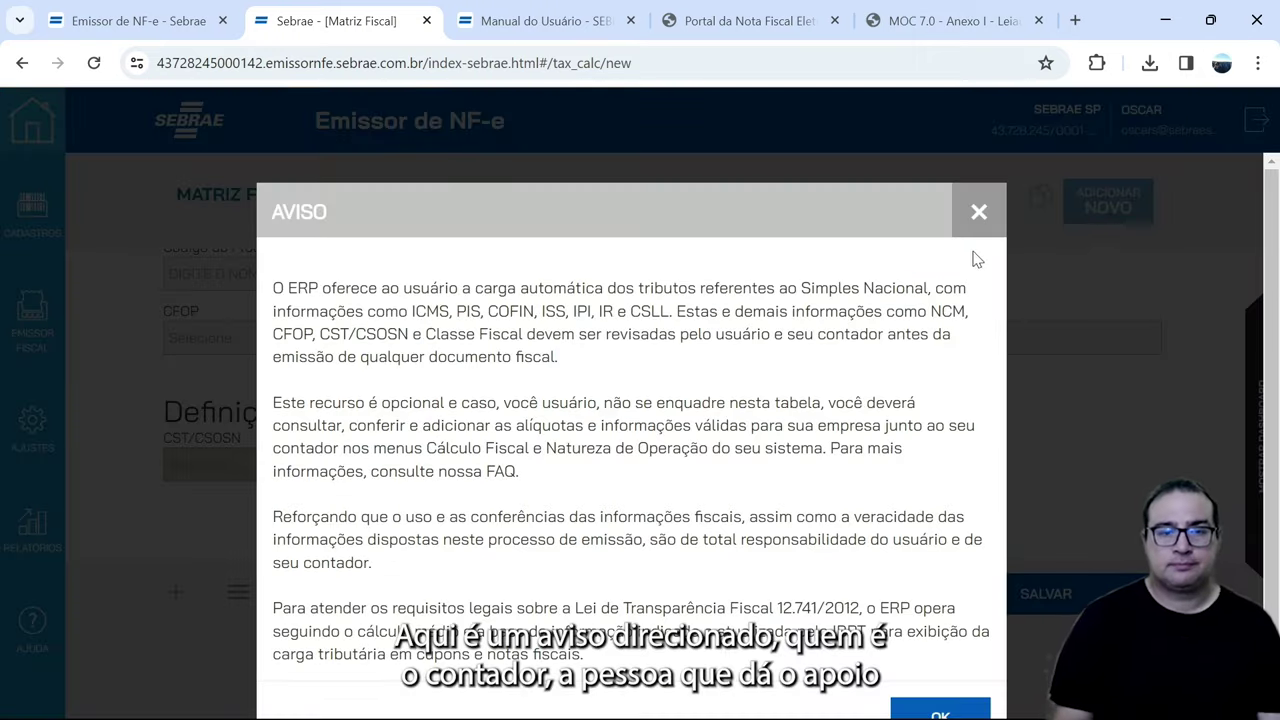
pyautogui.click(979, 213)
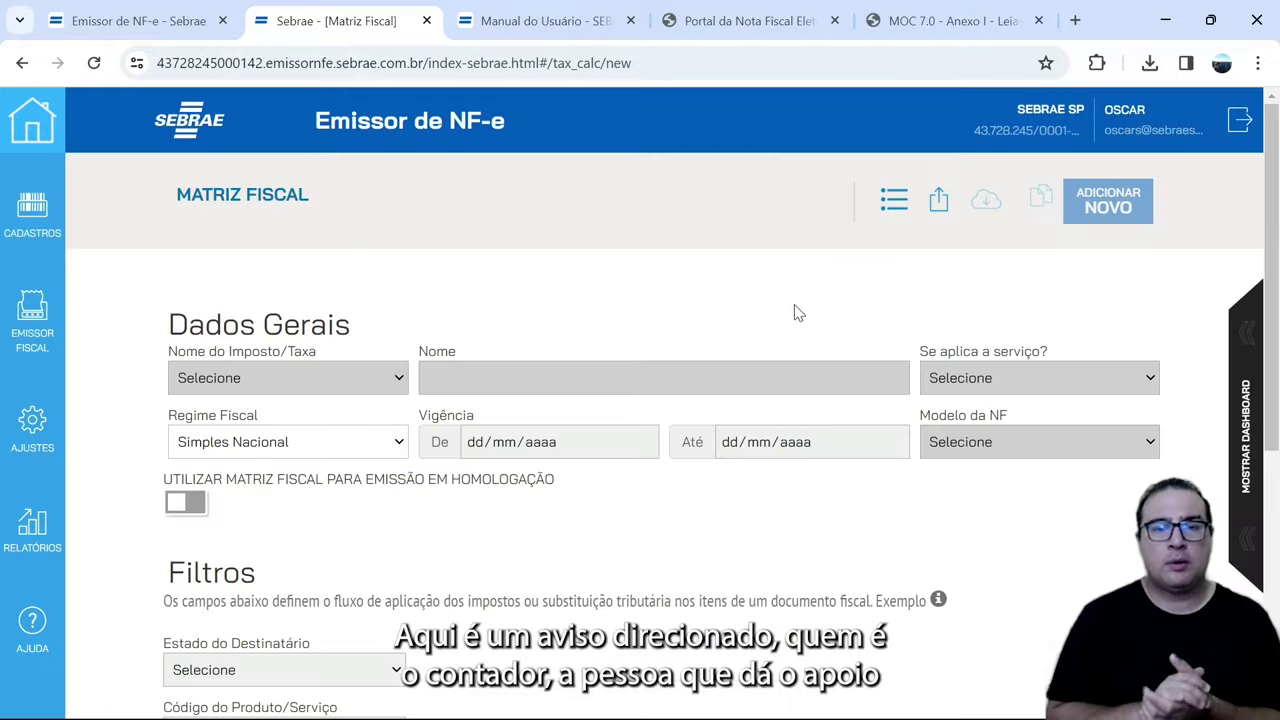
pyautogui.click(396, 380)
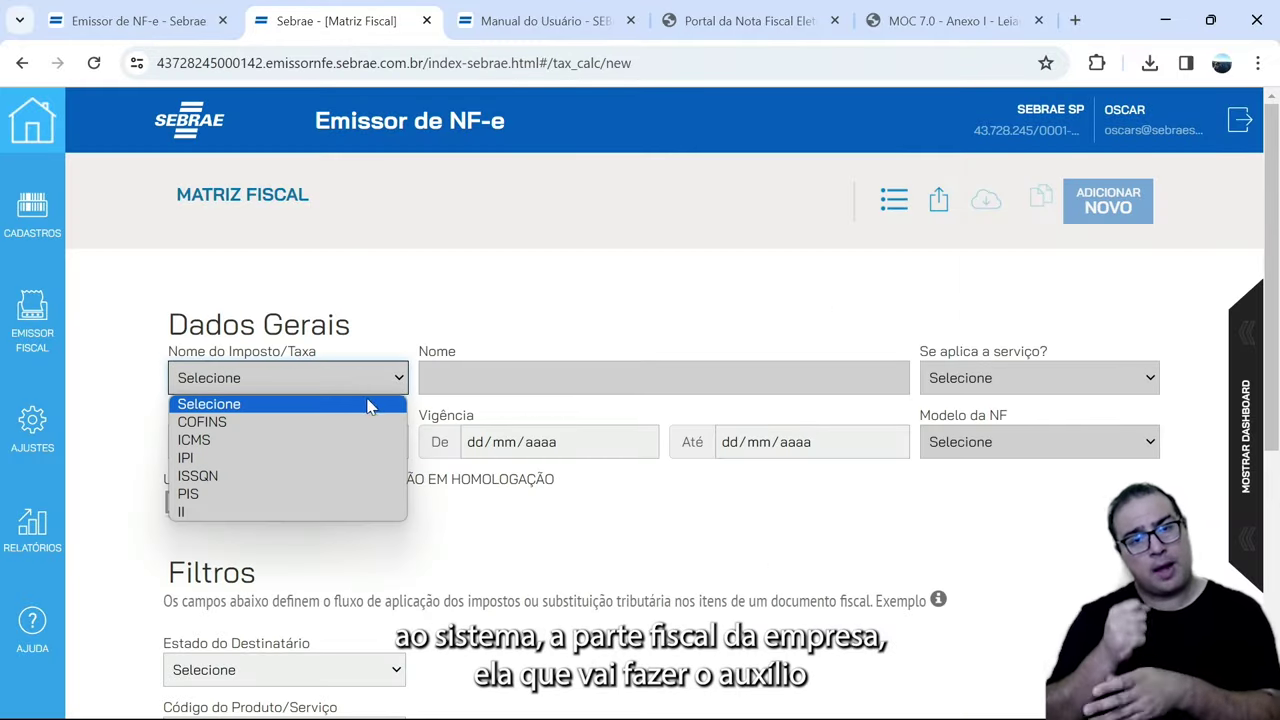
pyautogui.click(281, 449)
pyautogui.click(522, 367)
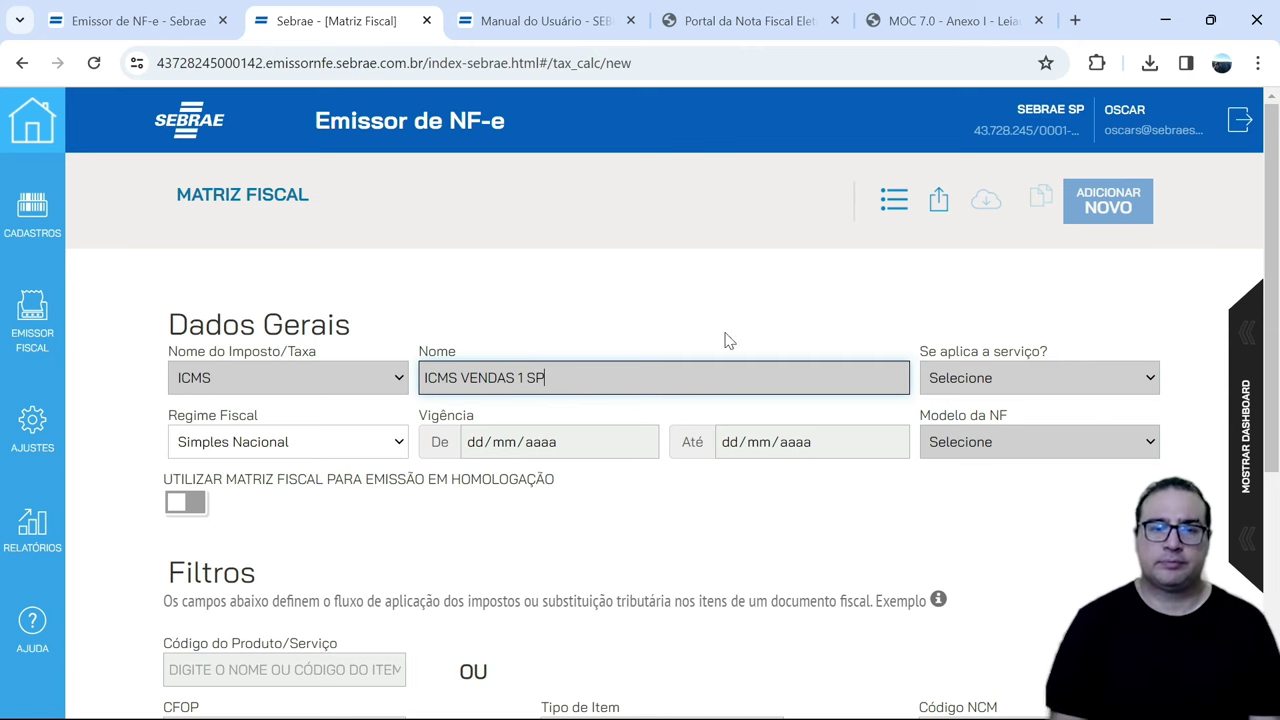
pyautogui.click(1075, 377)
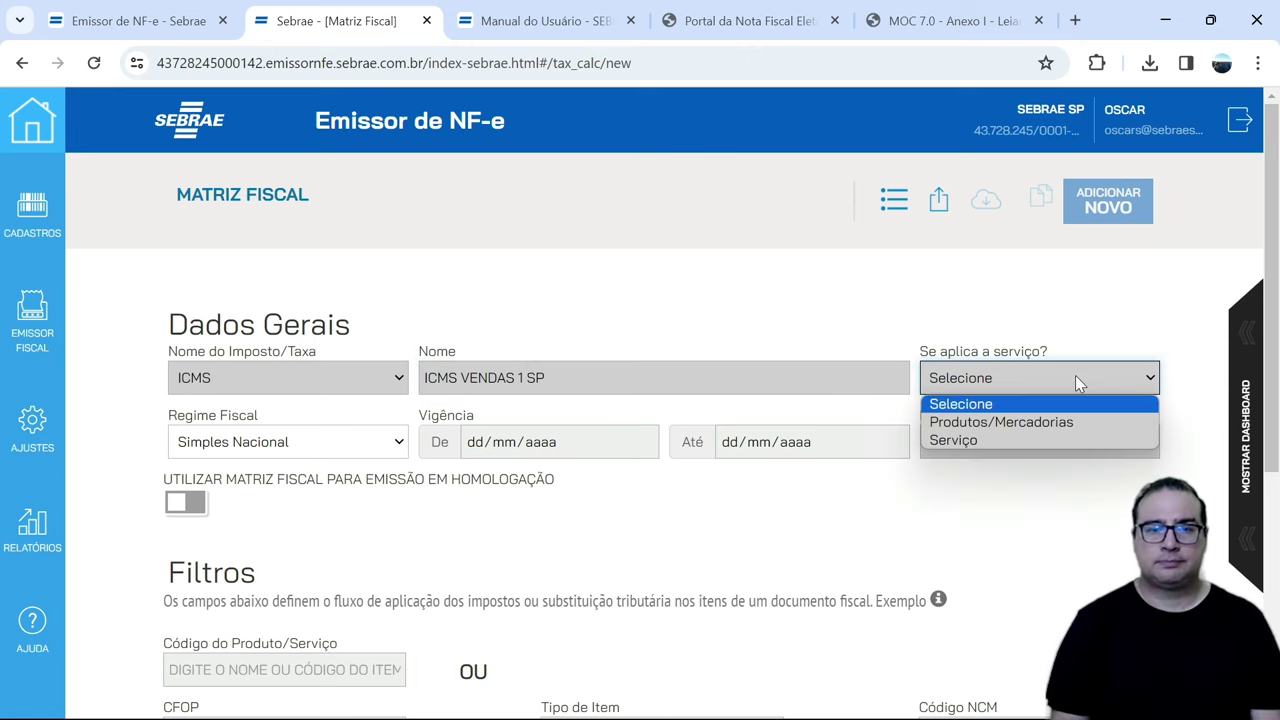
pyautogui.click(1043, 422)
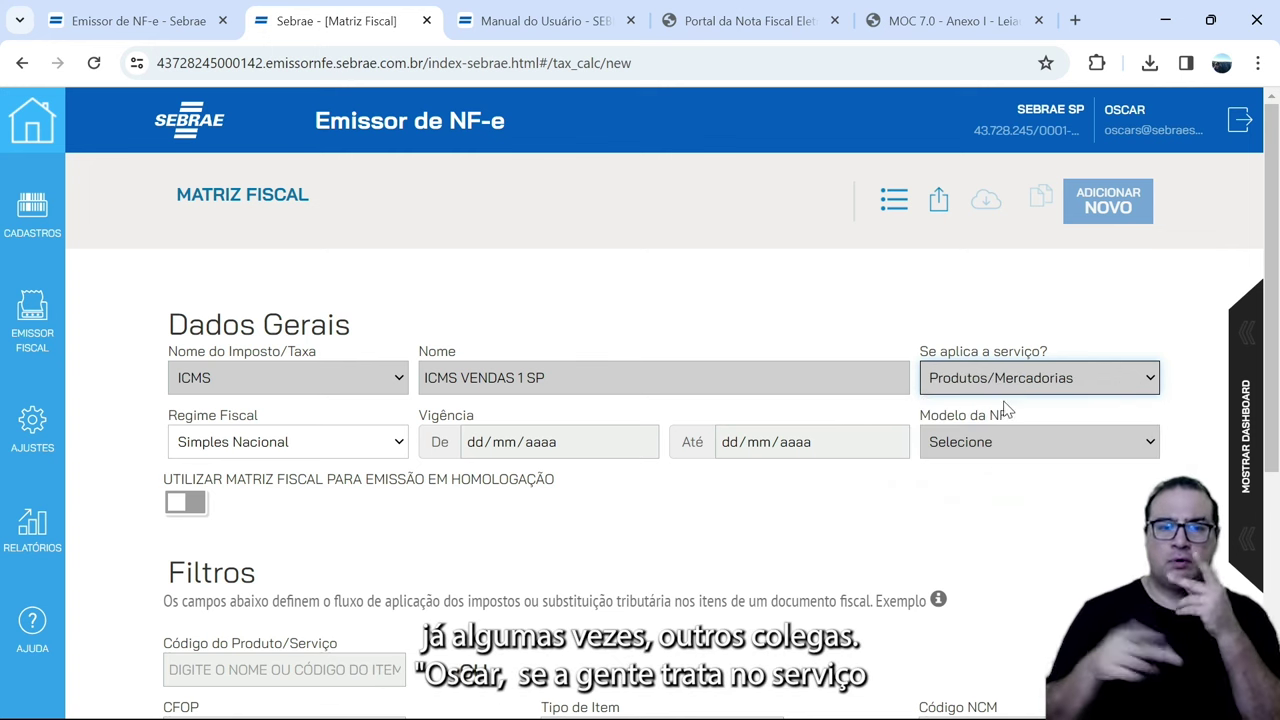
pyautogui.moveTo(1020, 354); pyautogui.dragTo(956, 359)
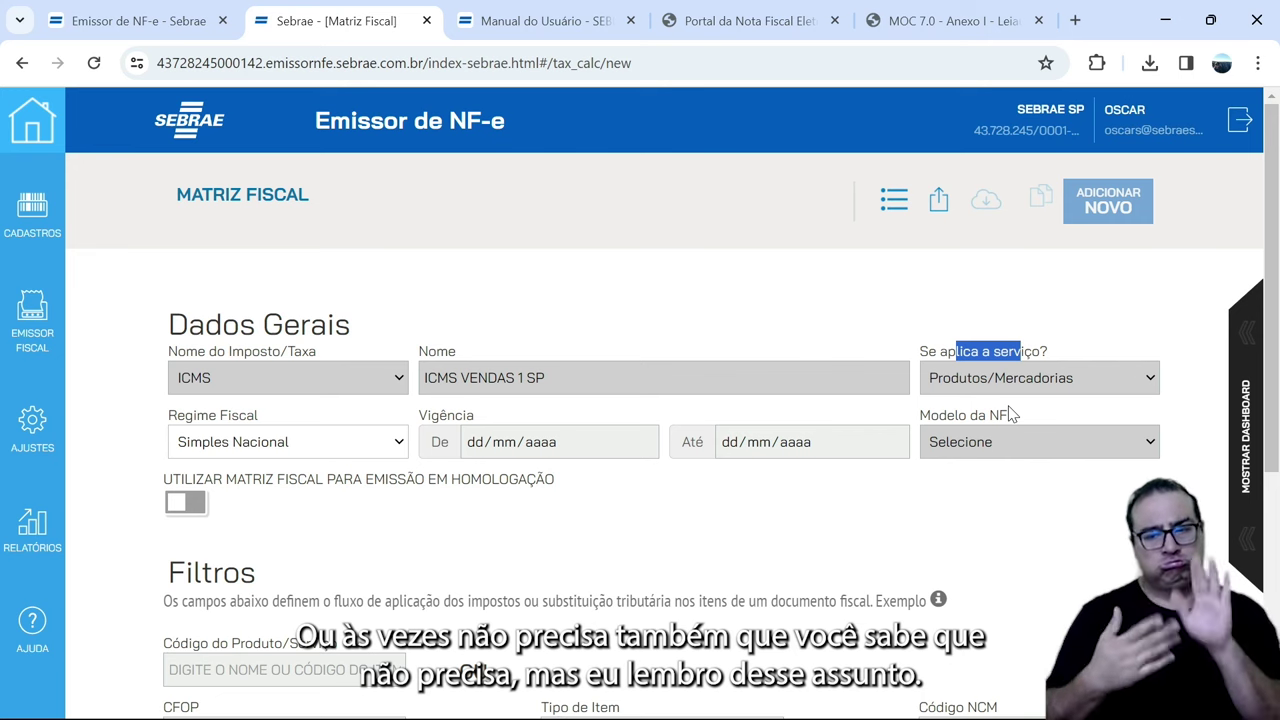
pyautogui.moveTo(1008, 417); pyautogui.dragTo(958, 423)
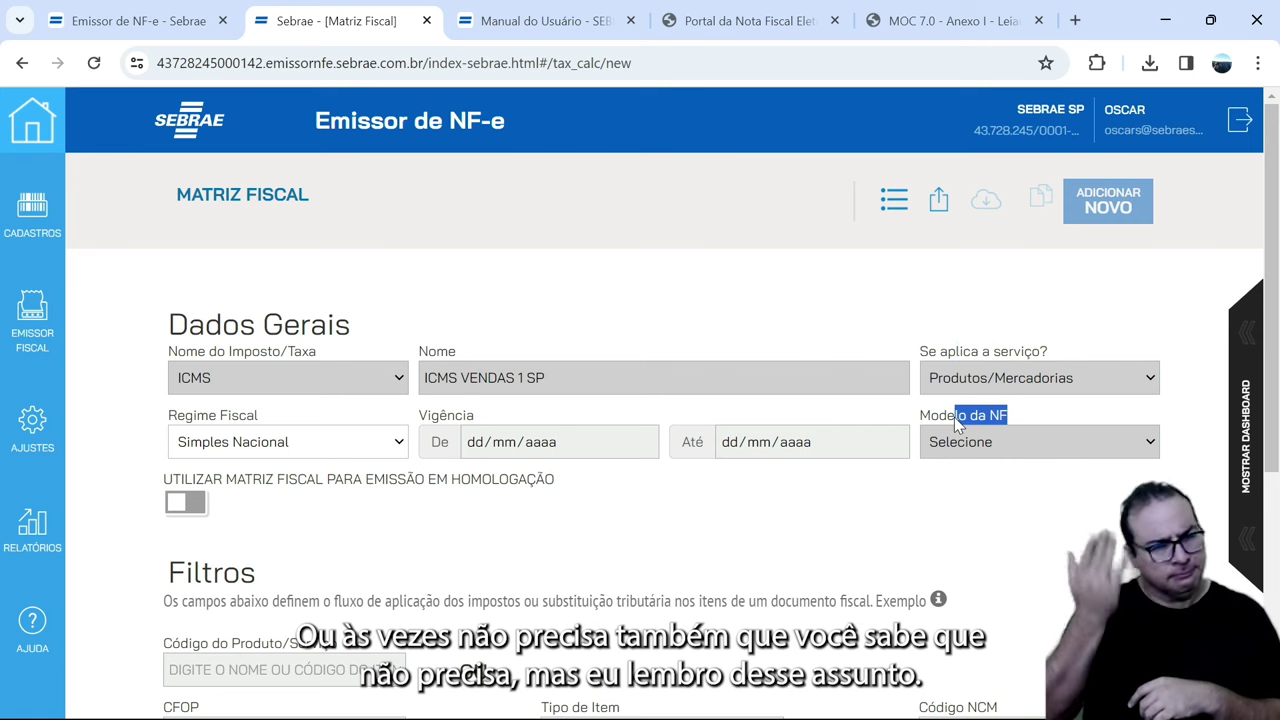
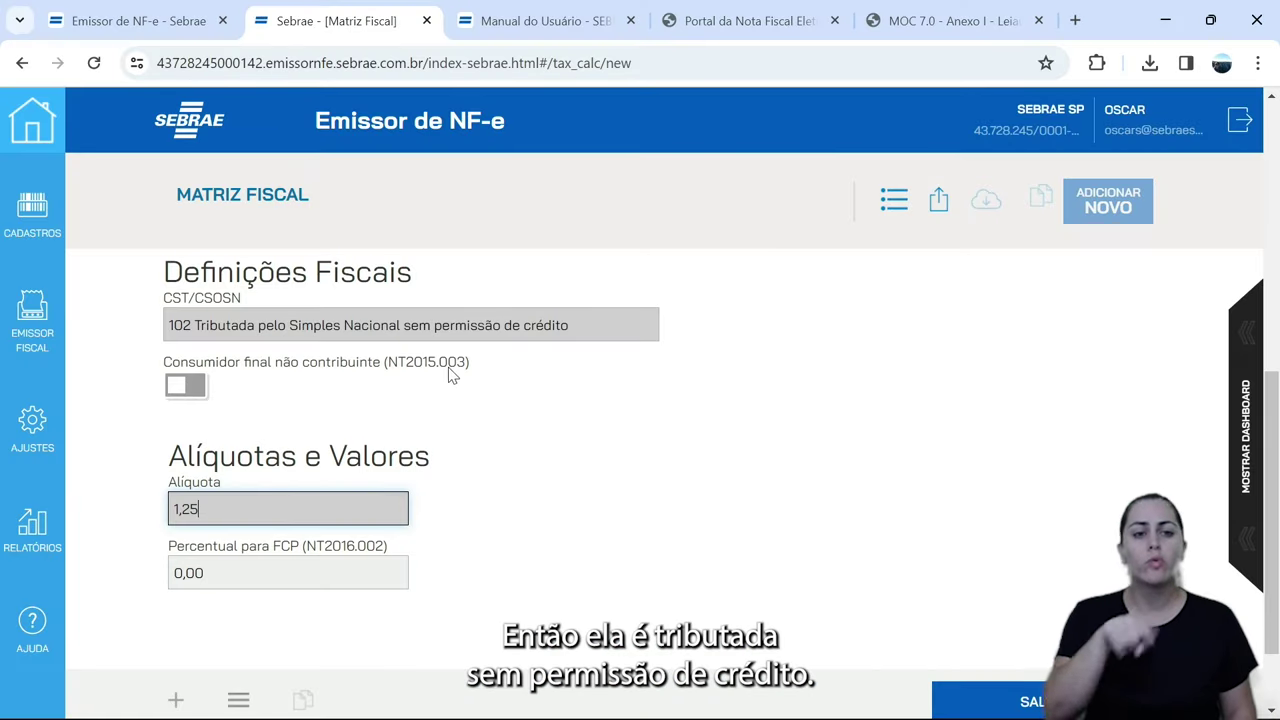
# - Save the ICMS VENDAS 1 SP rule and check over its saved fiscal definitions and rates
pyautogui.click(1033, 697)
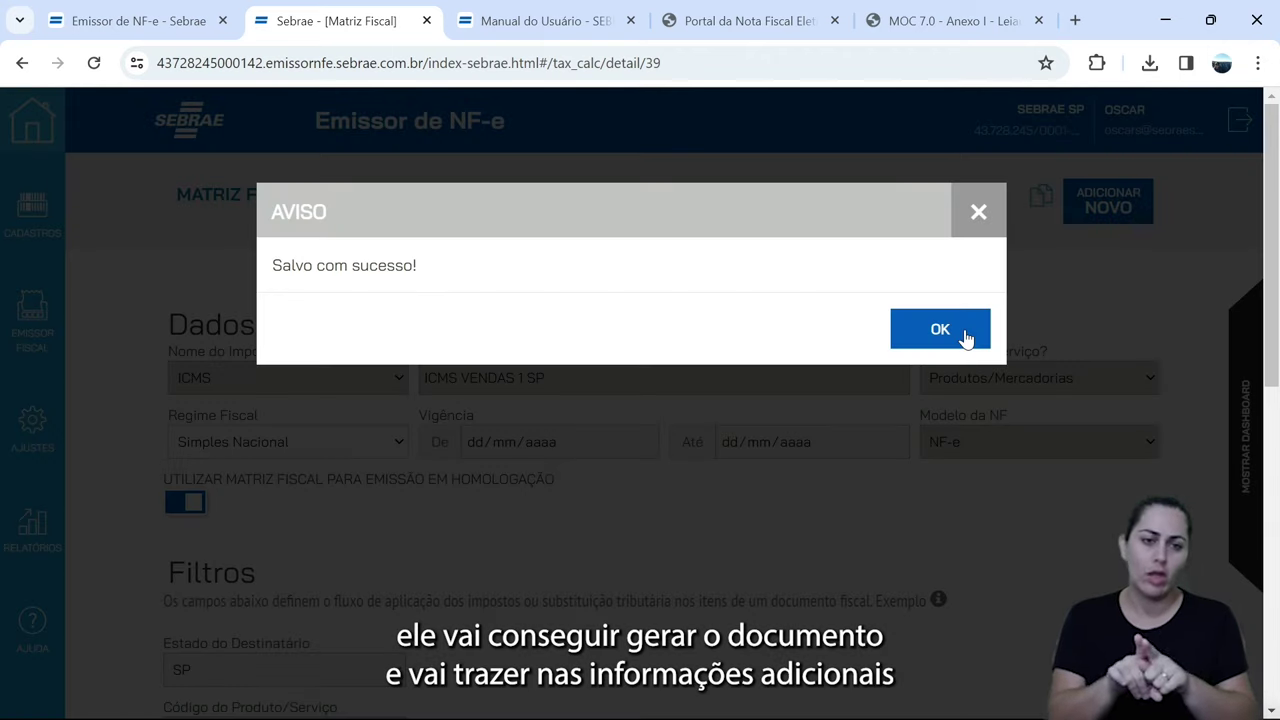
pyautogui.click(940, 330)
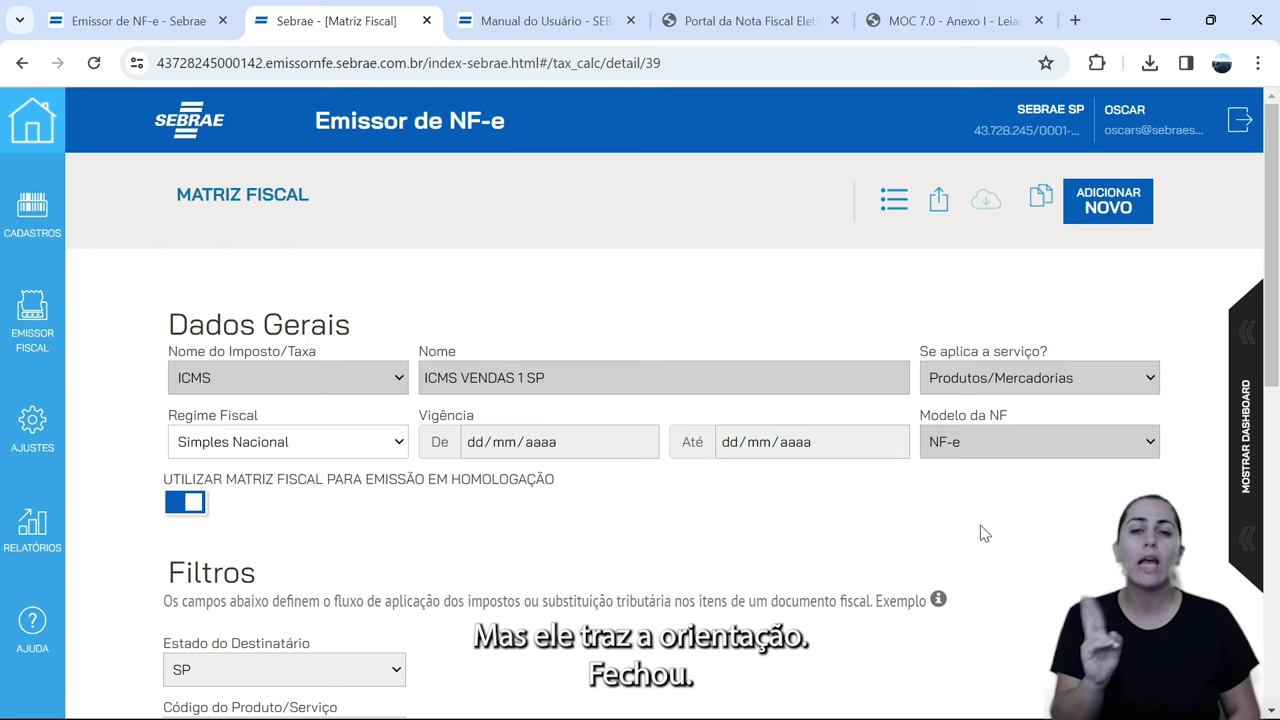
pyautogui.scroll(-6, 980, 533)
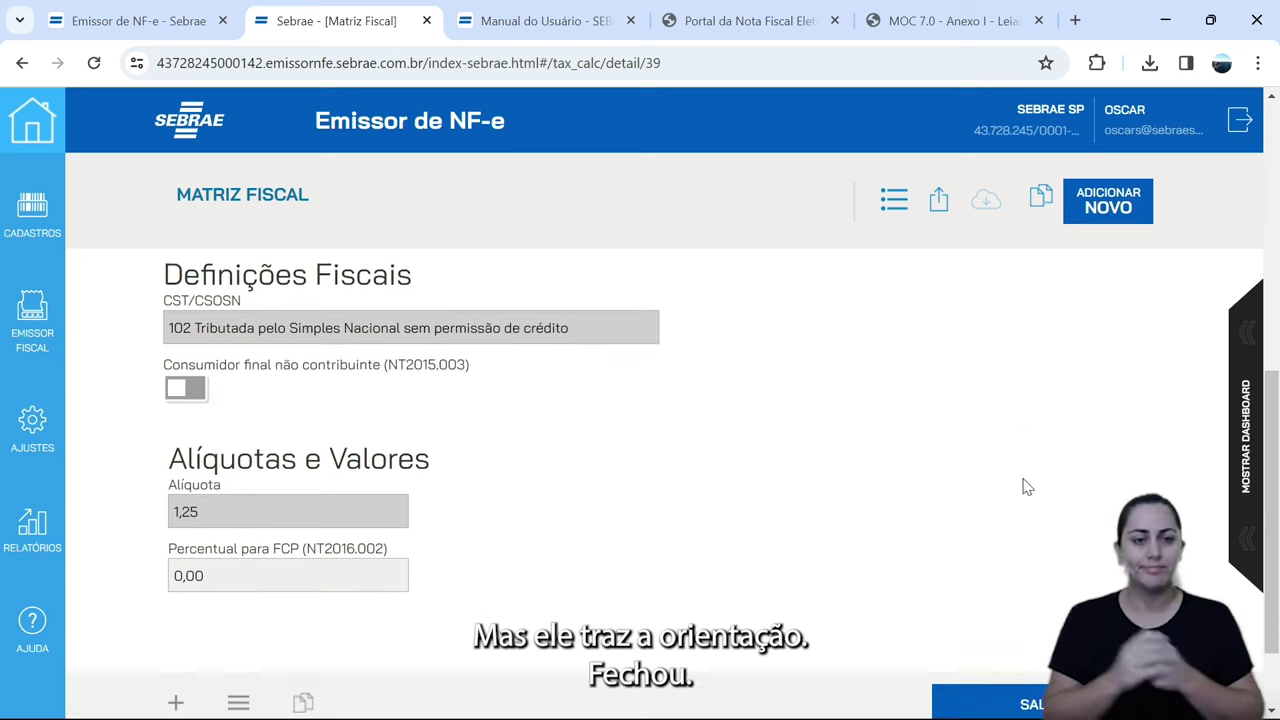
pyautogui.scroll(-1, 1027, 487)
pyautogui.scroll(7, 940, 460)
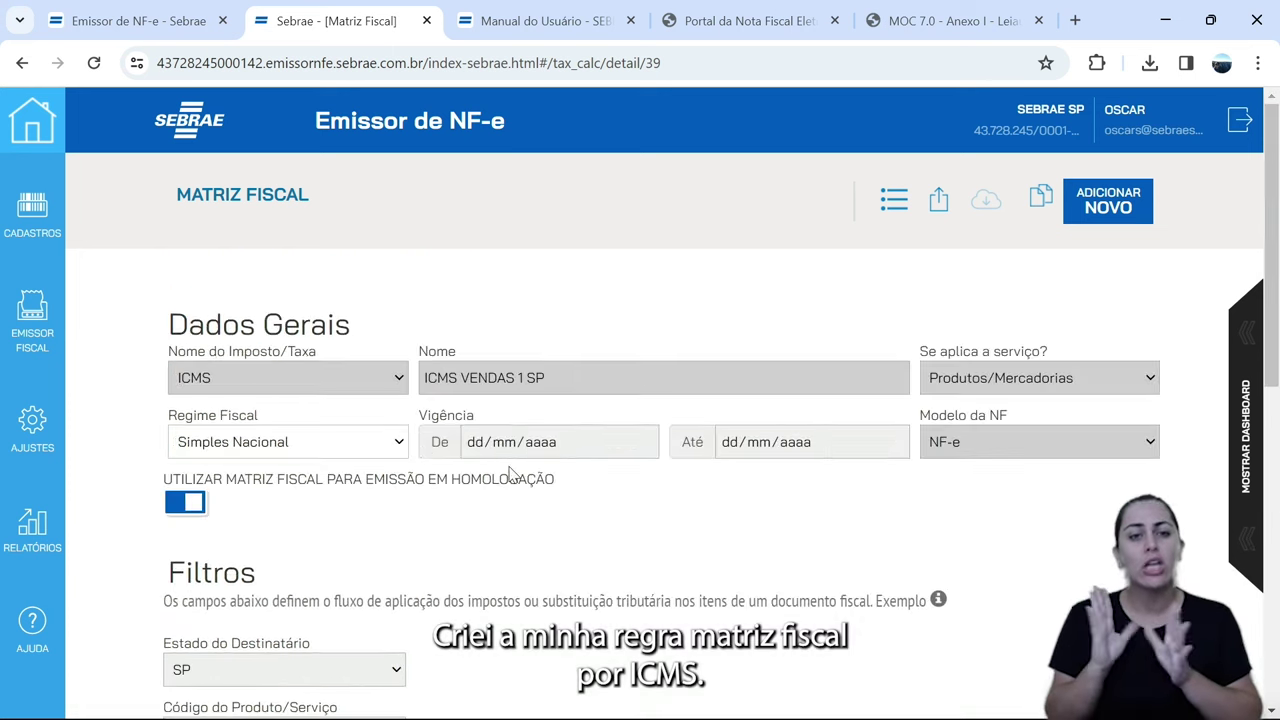
# - Return to the Matriz Fiscal list and start a new rule for PIS named "PIS VENDAS 1"
pyautogui.click(15, 424)
pyautogui.click(121, 593)
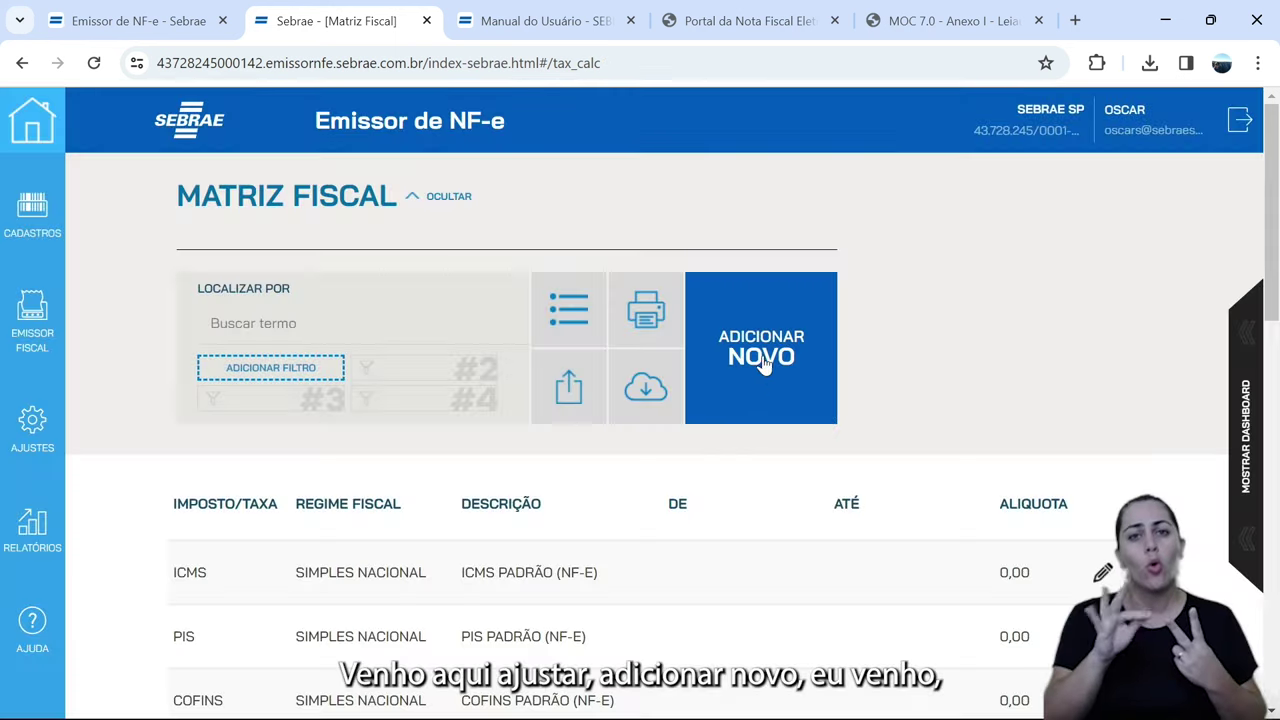
pyautogui.click(765, 350)
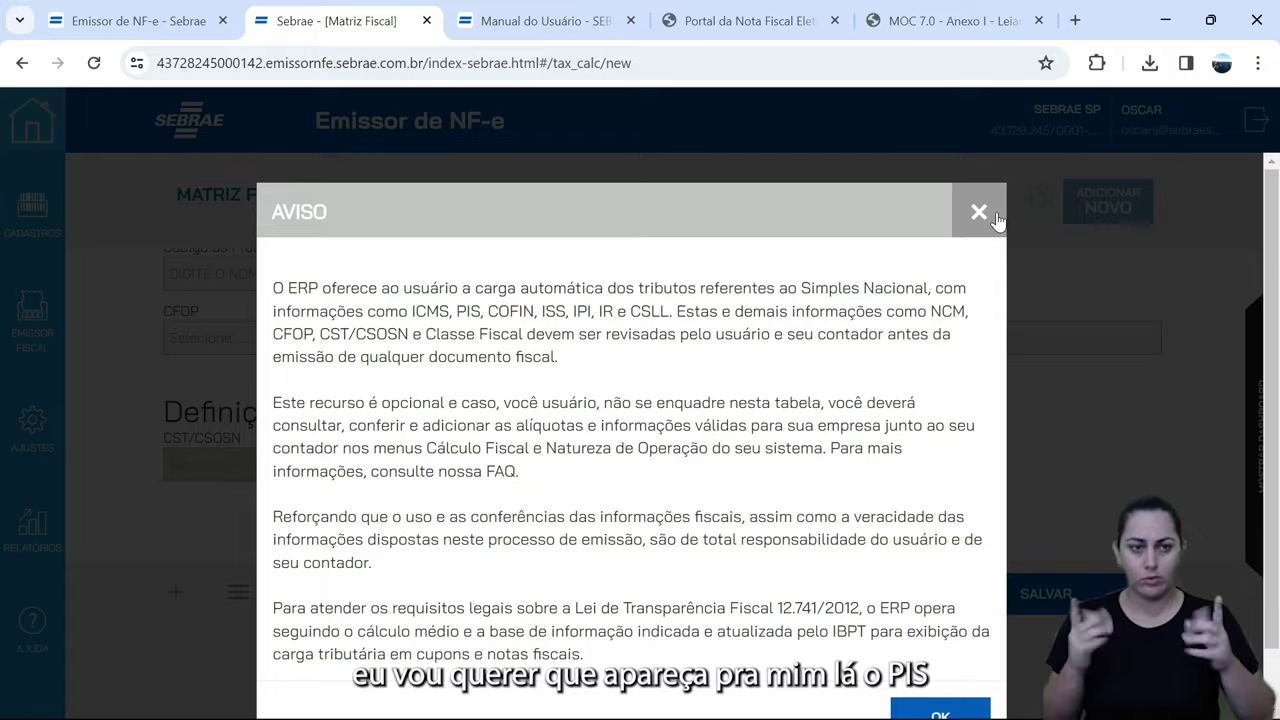
pyautogui.click(978, 212)
pyautogui.click(310, 380)
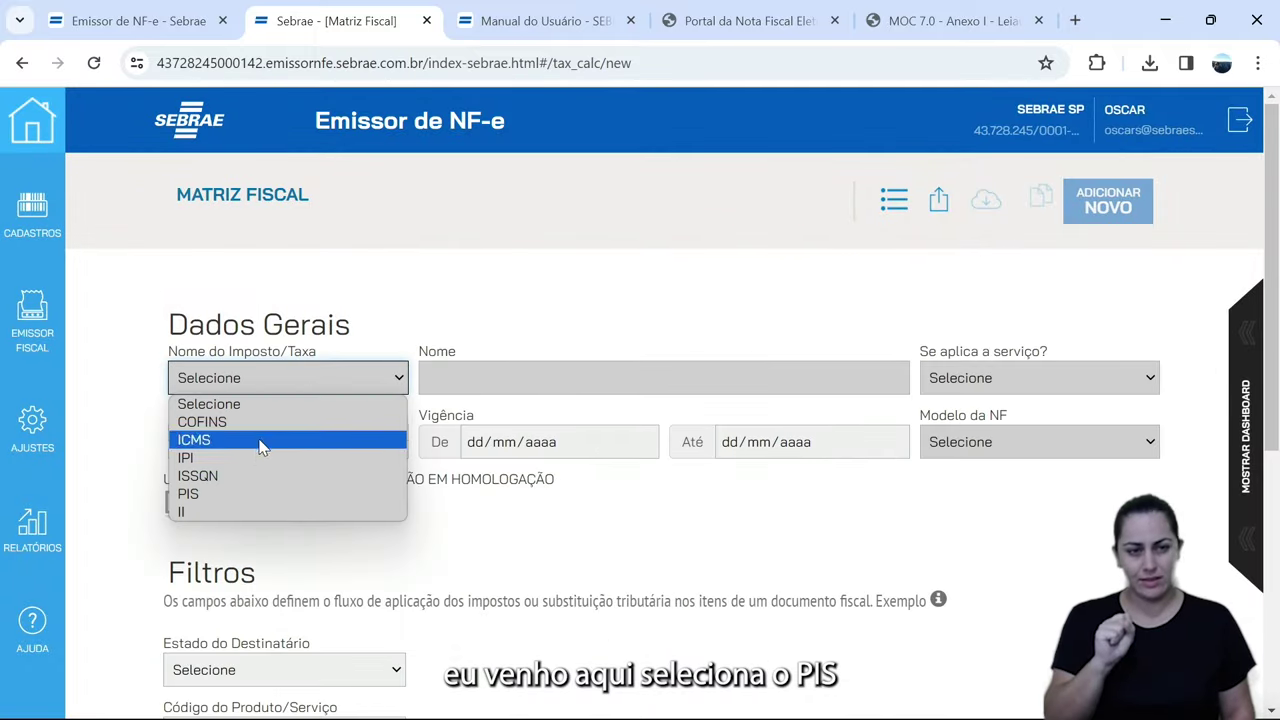
pyautogui.click(222, 494)
pyautogui.click(508, 377)
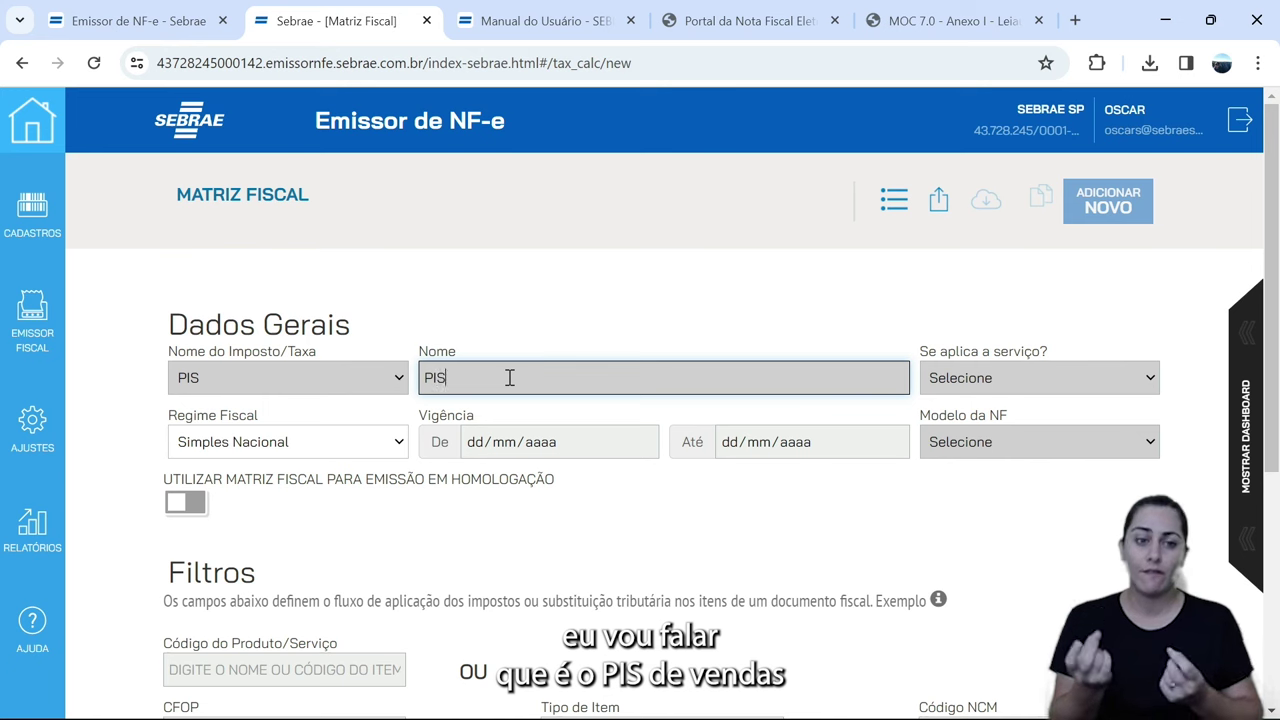
pyautogui.write('PIS VENDAS 1')
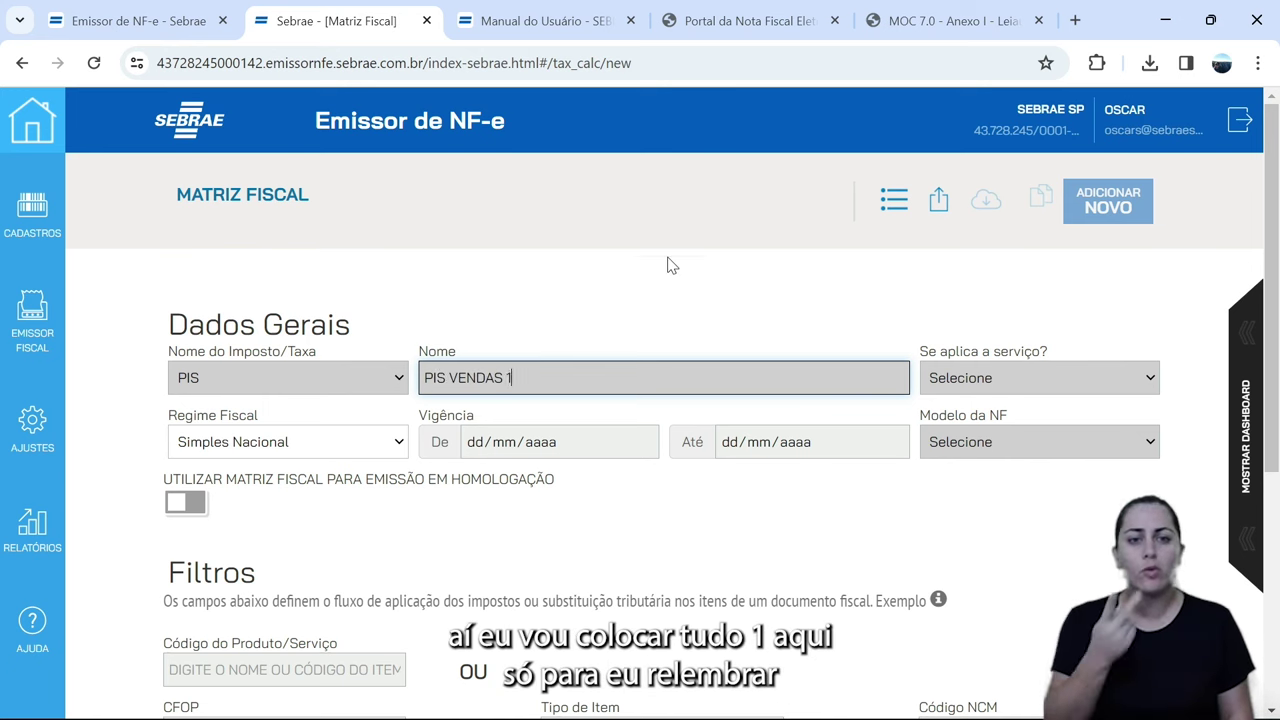
# - Apply the PIS rule to Produtos/Mercadorias with NF-e as the invoice model, and look at the Estado do Destinatário filter
pyautogui.click(1047, 377)
pyautogui.click(1025, 421)
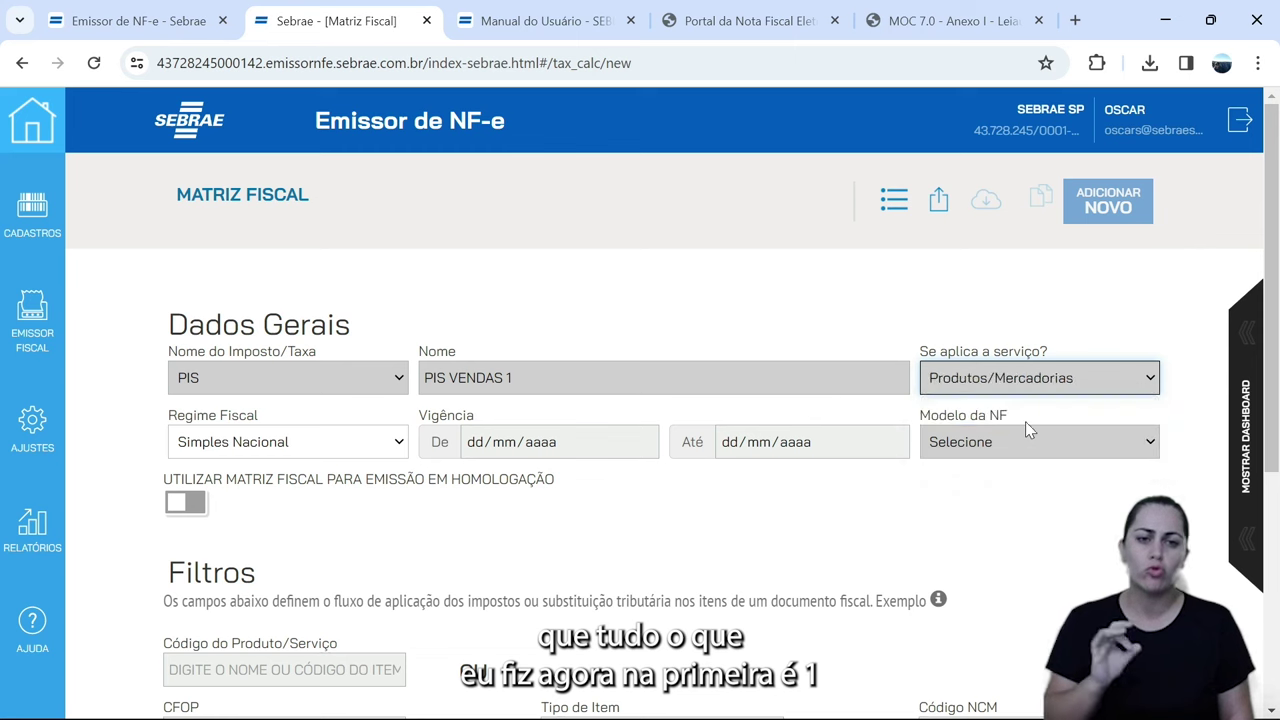
pyautogui.click(999, 440)
pyautogui.click(968, 488)
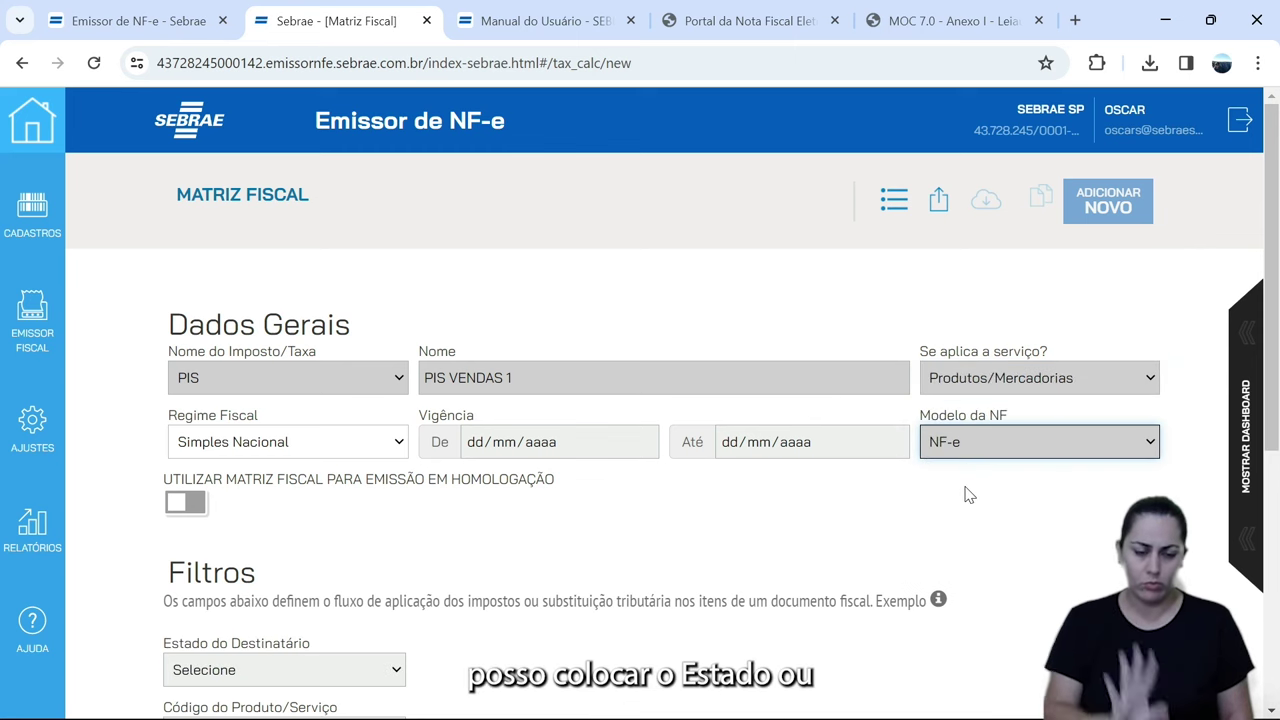
pyautogui.scroll(-1, 460, 604)
pyautogui.moveTo(333, 541); pyautogui.dragTo(222, 547)
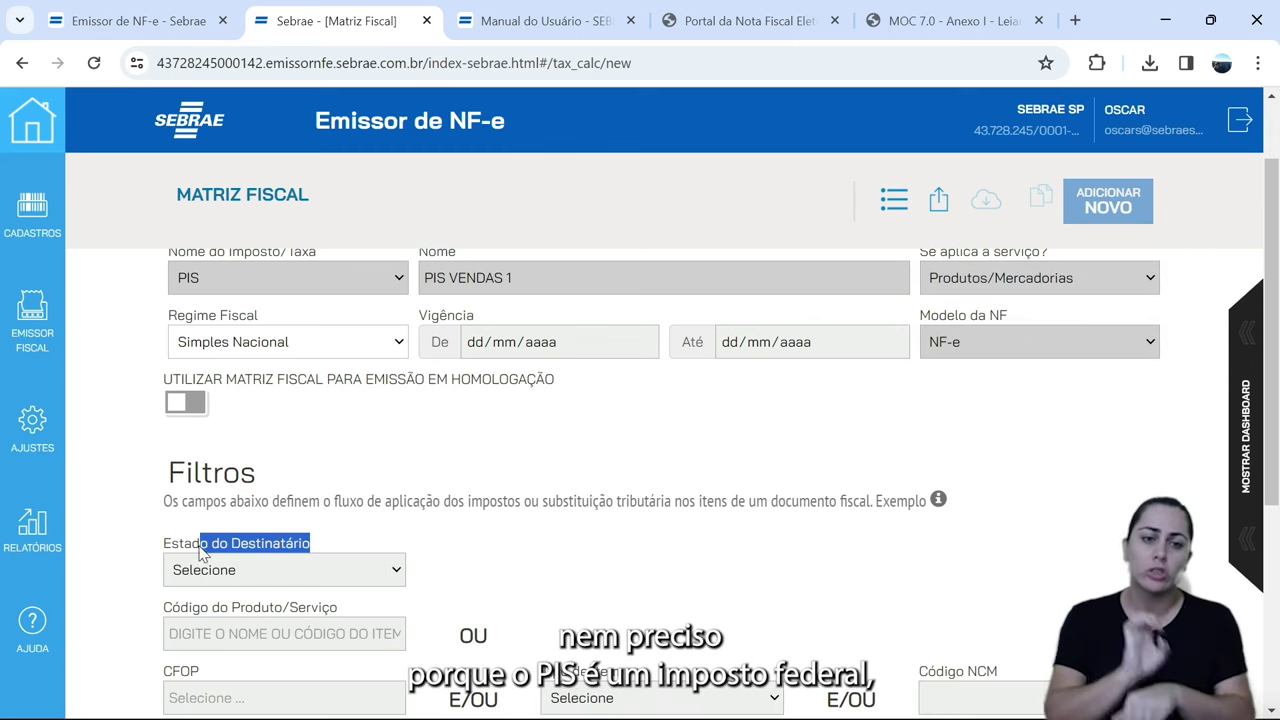
# - Filter the PIS rule by CFOP 5102, sale of acquired merchandise, leaving the recipient state unselected
pyautogui.scroll(-1, 565, 548)
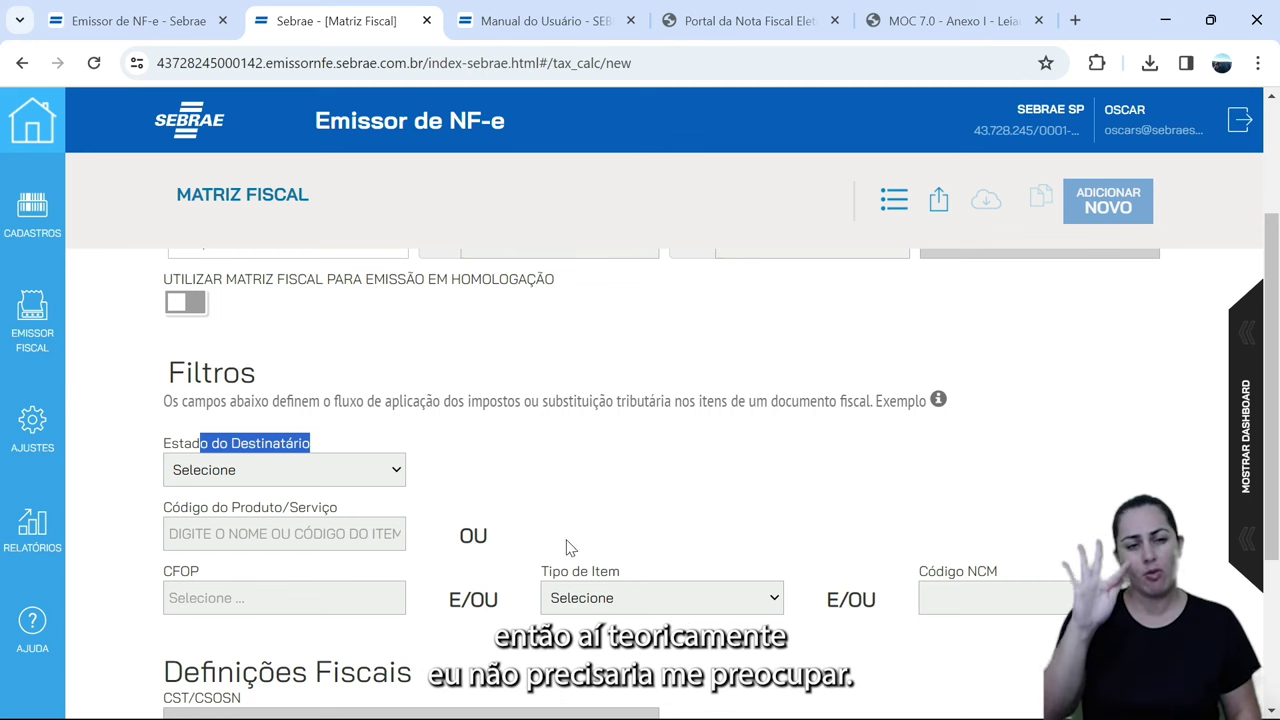
pyautogui.click(263, 608)
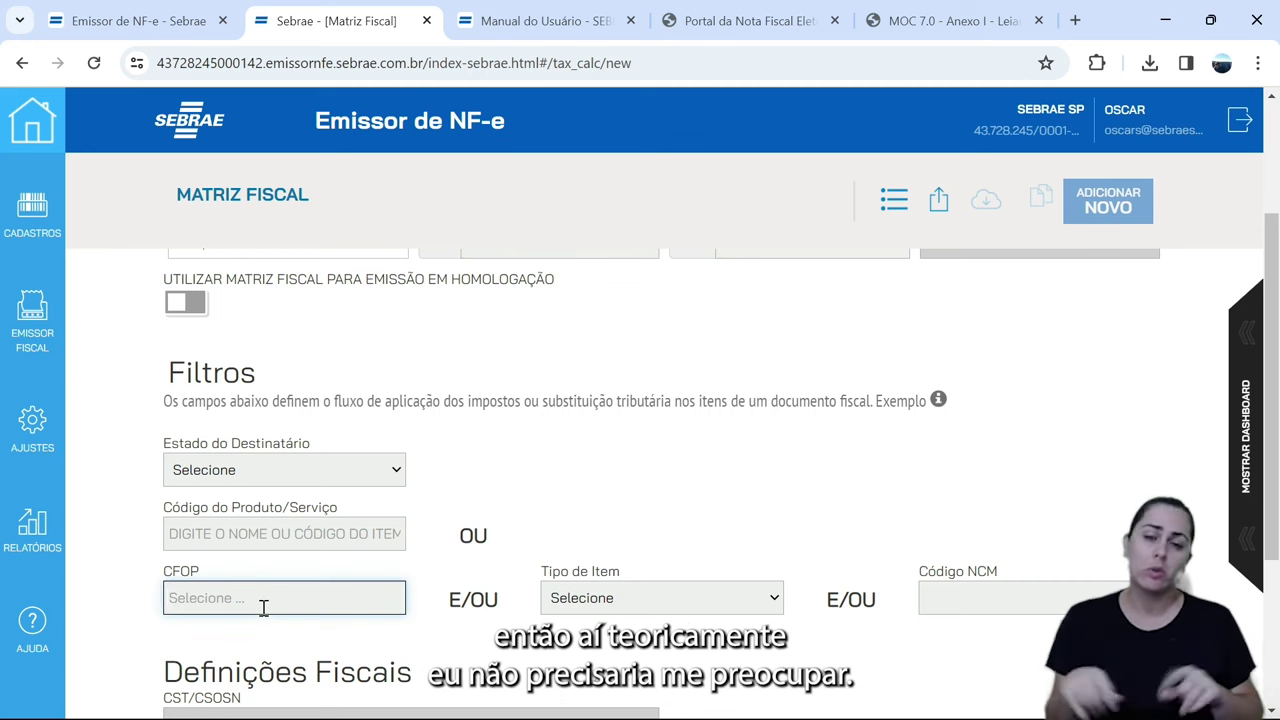
pyautogui.write('510')
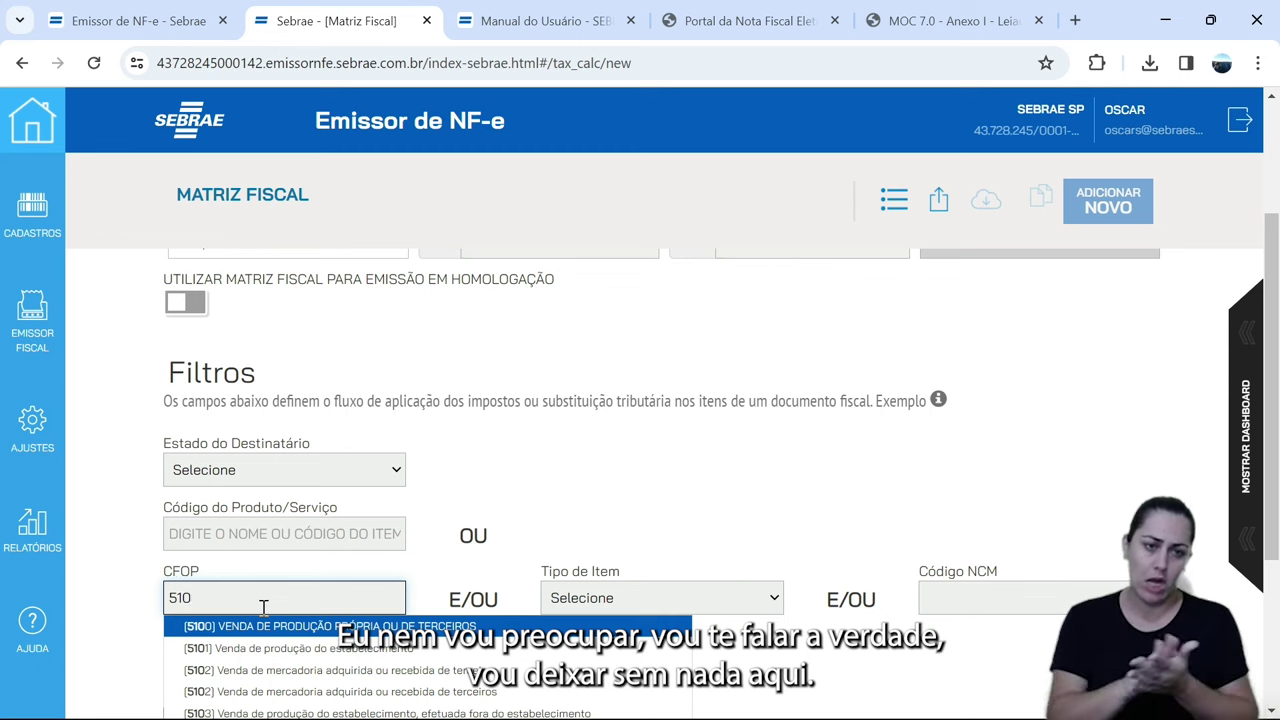
pyautogui.write('2')
pyautogui.click(300, 625)
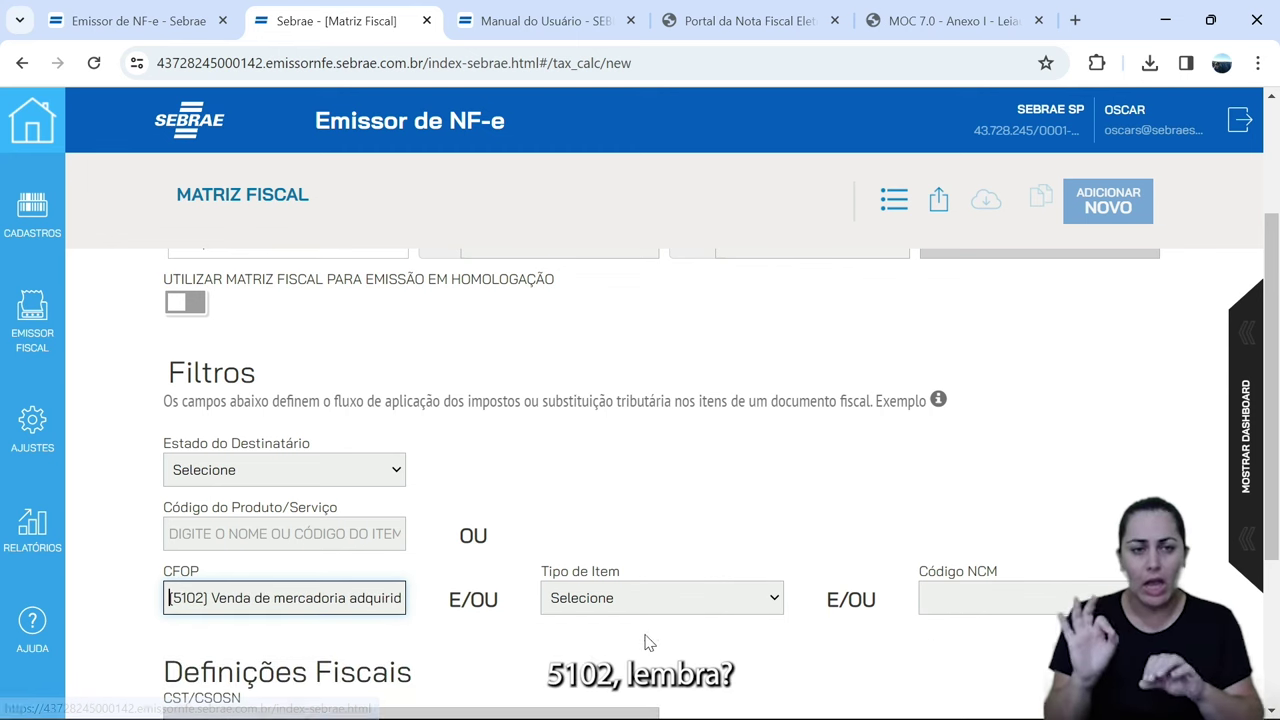
# - Set the PIS rule's CST/CSOSN to "8 Operação Sem Incidência da Contribuição"
pyautogui.scroll(-1, 645, 643)
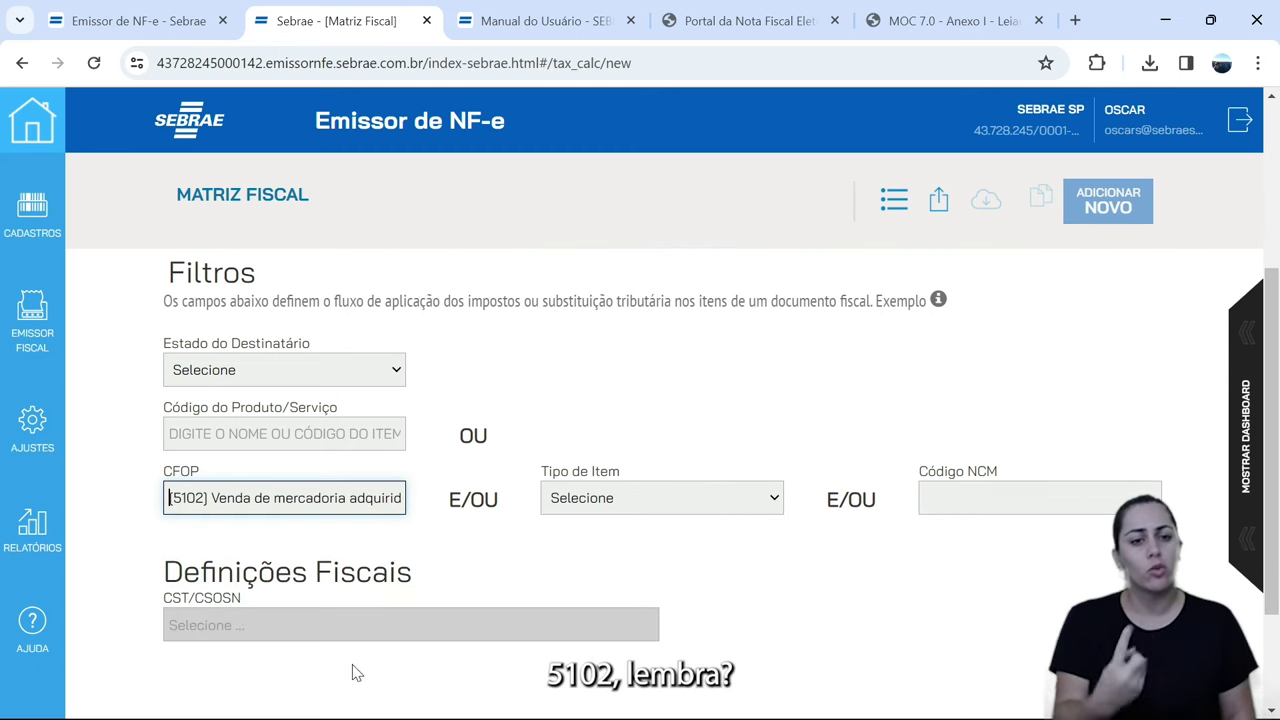
pyautogui.click(320, 624)
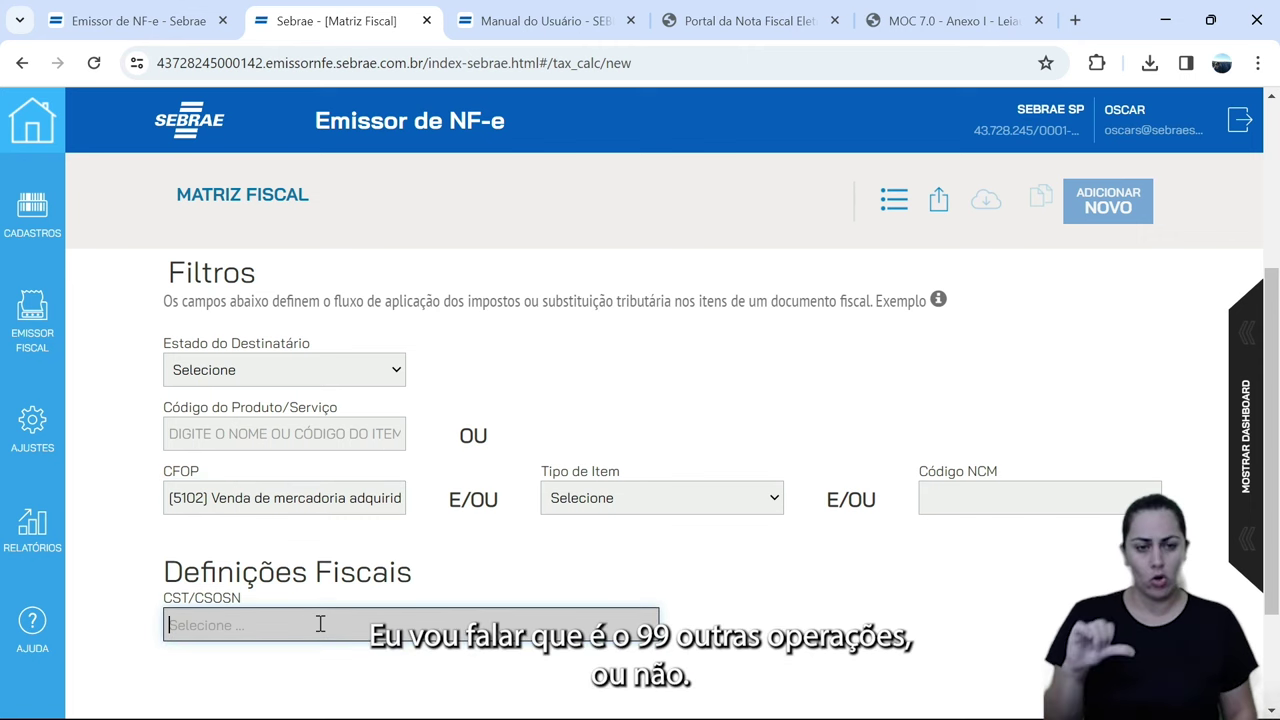
pyautogui.write('99')
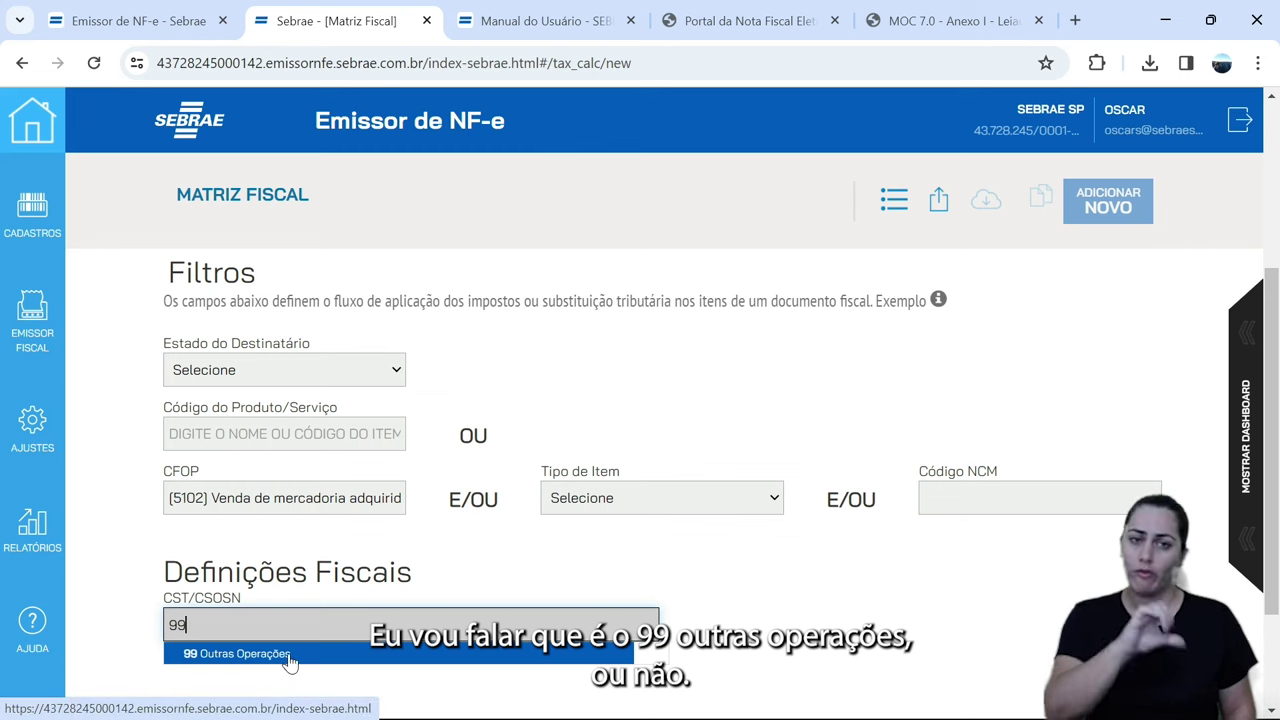
pyautogui.press('BackSpace')
pyautogui.press('BackSpace')
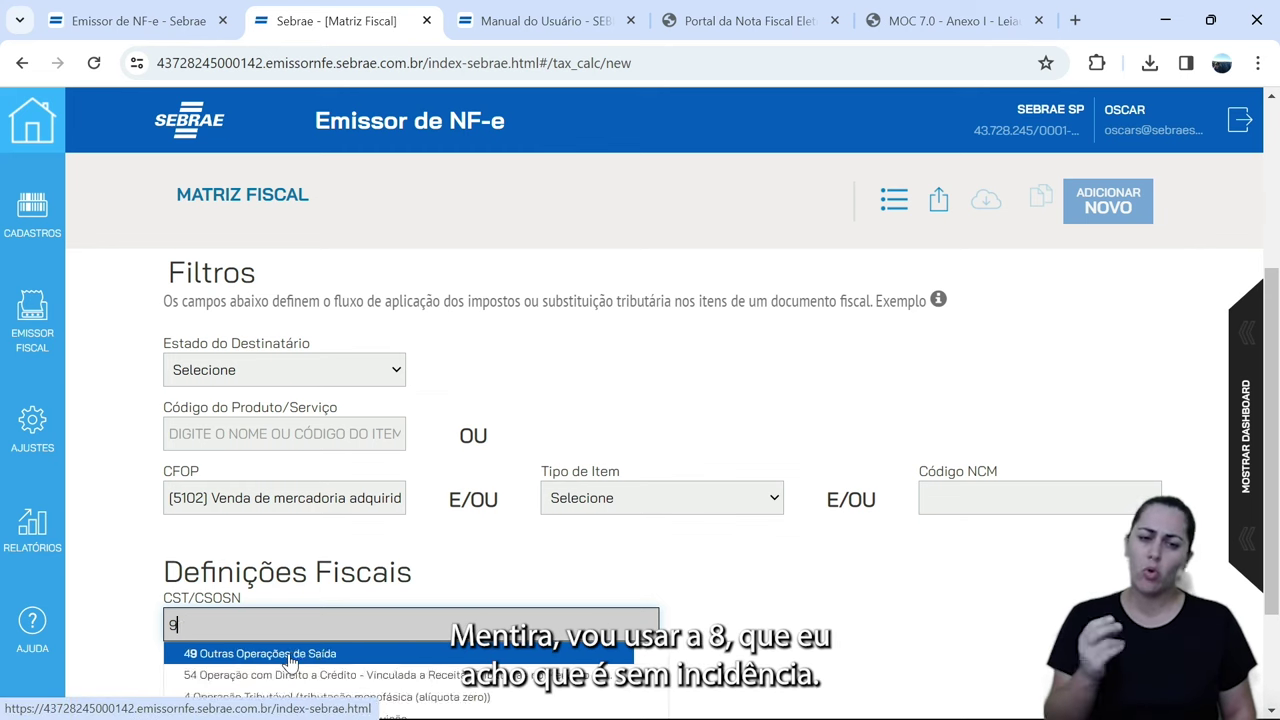
pyautogui.write('8')
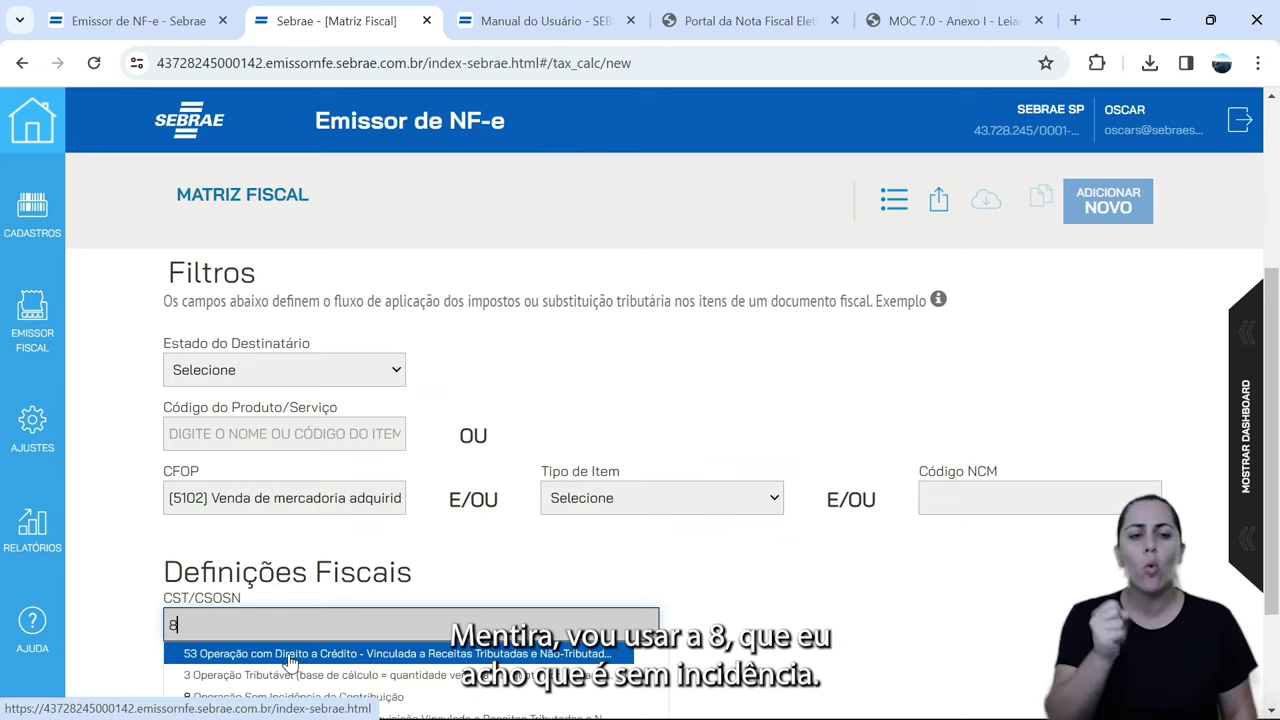
pyautogui.click(300, 695)
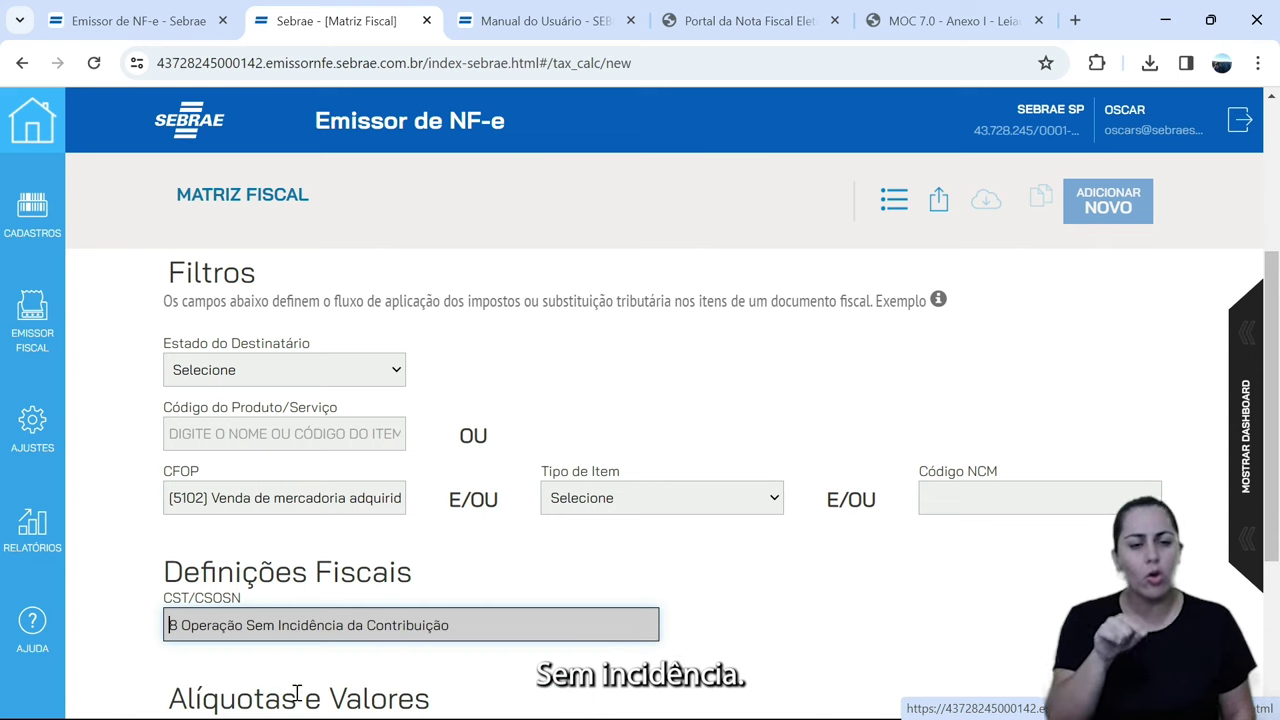
# - Keep the Alíquota at 0,00 and save the PIS VENDAS 1 rule
pyautogui.scroll(-1, 786, 636)
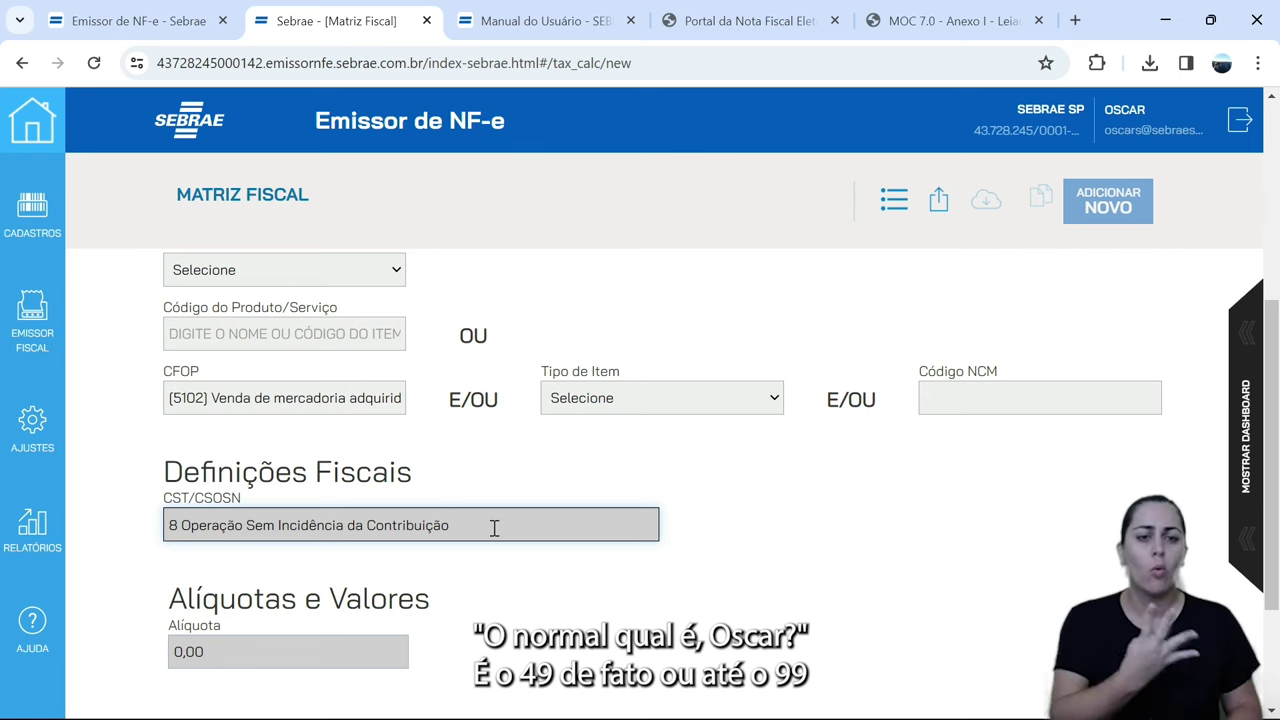
pyautogui.click(320, 651)
pyautogui.scroll(-2, 700, 570)
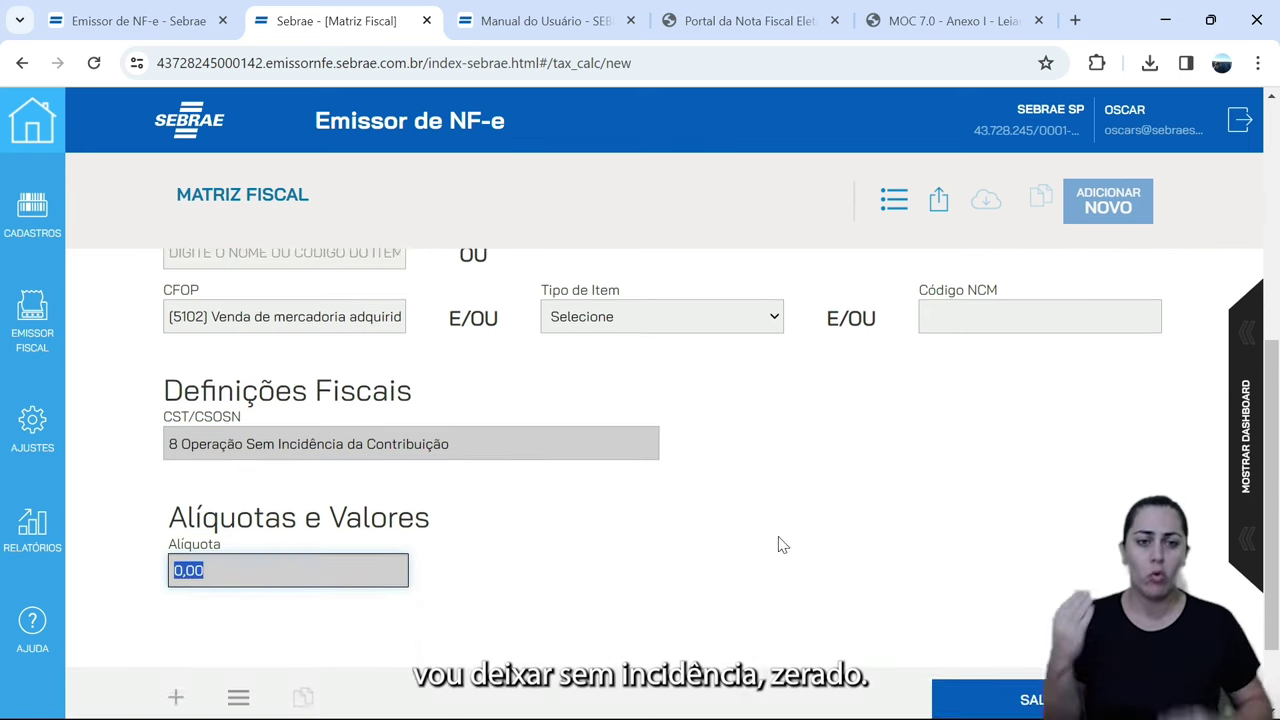
pyautogui.click(1040, 678)
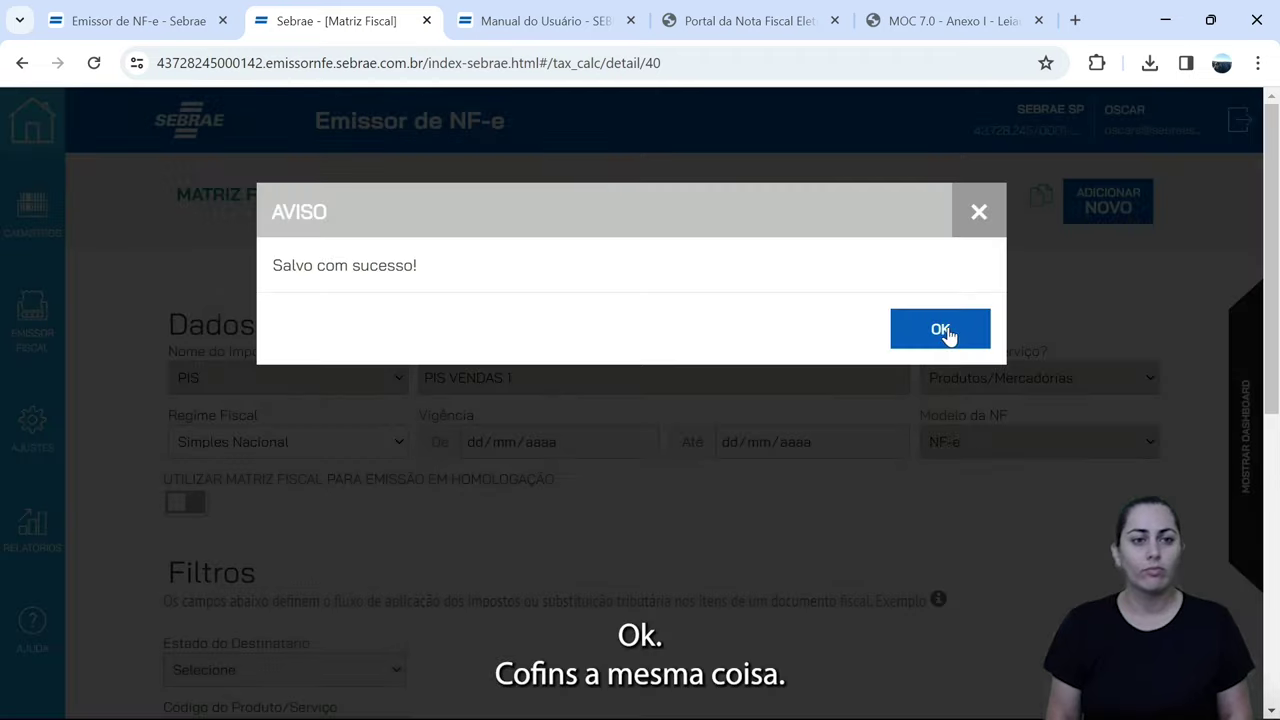
pyautogui.click(948, 331)
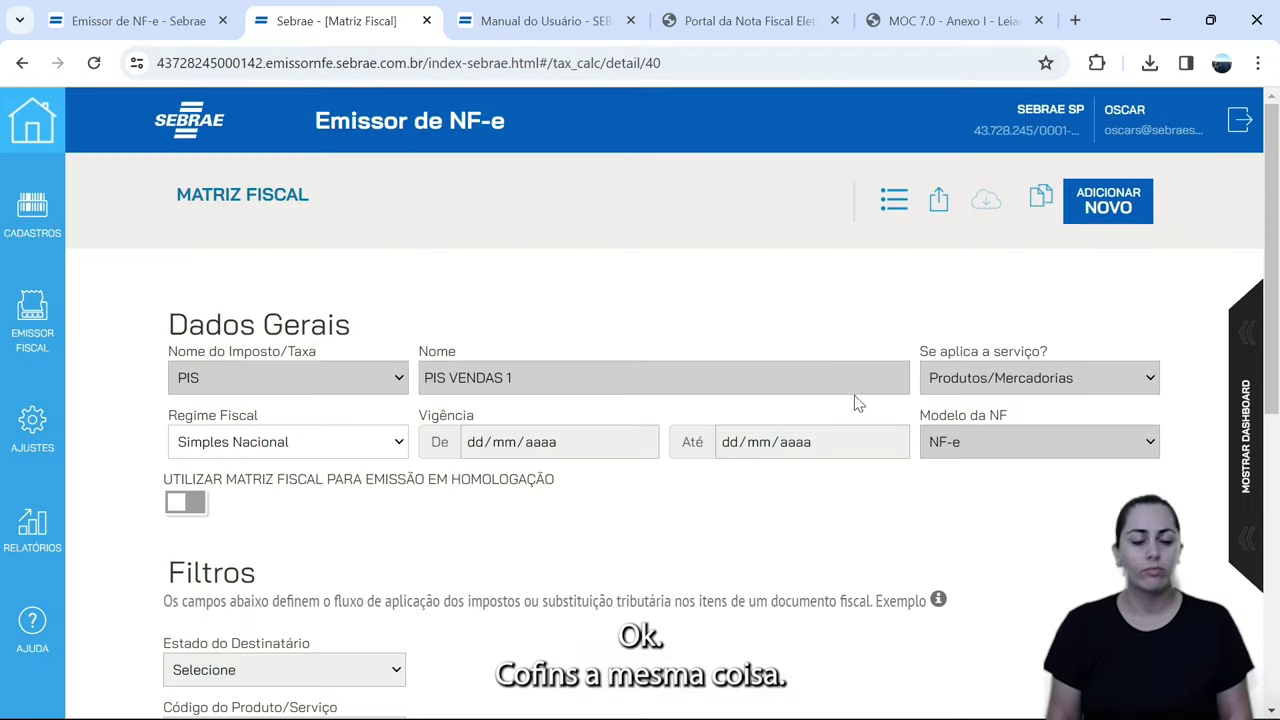
# - Duplicate the saved PIS rule and turn the copy into a COFINS rule named "COFINS VENDAS 1"
pyautogui.click(1041, 199)
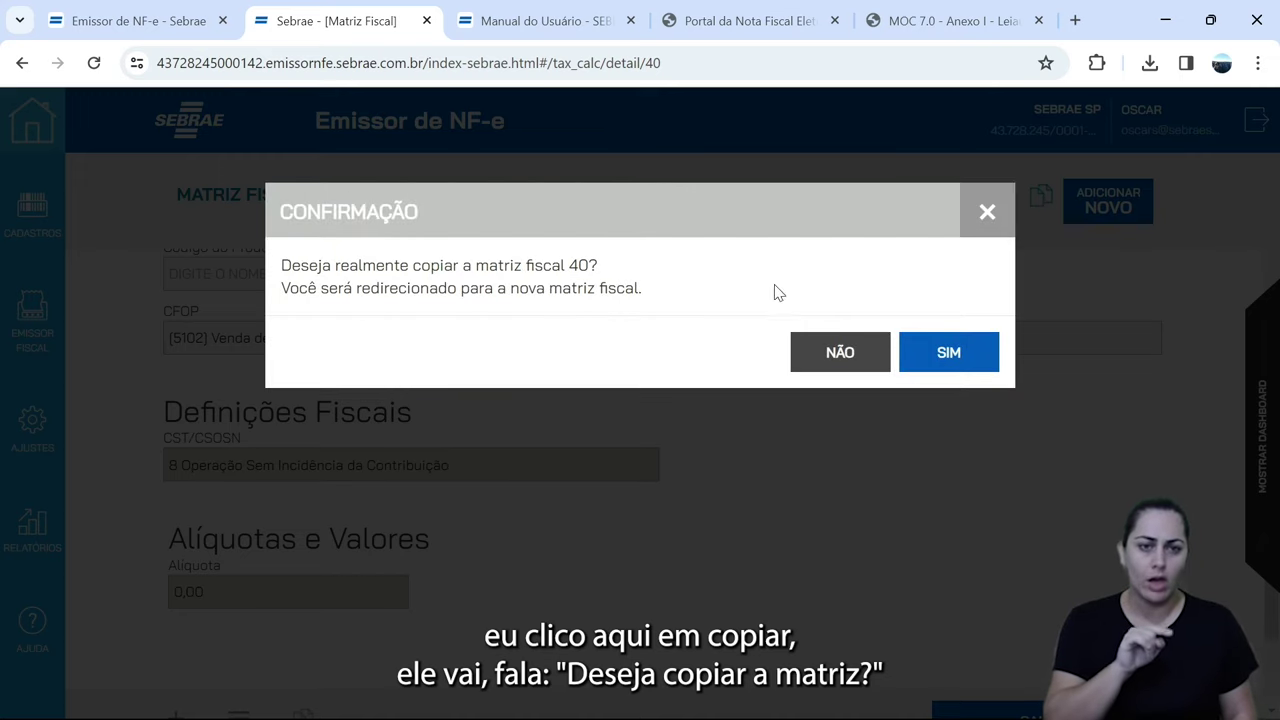
pyautogui.click(948, 352)
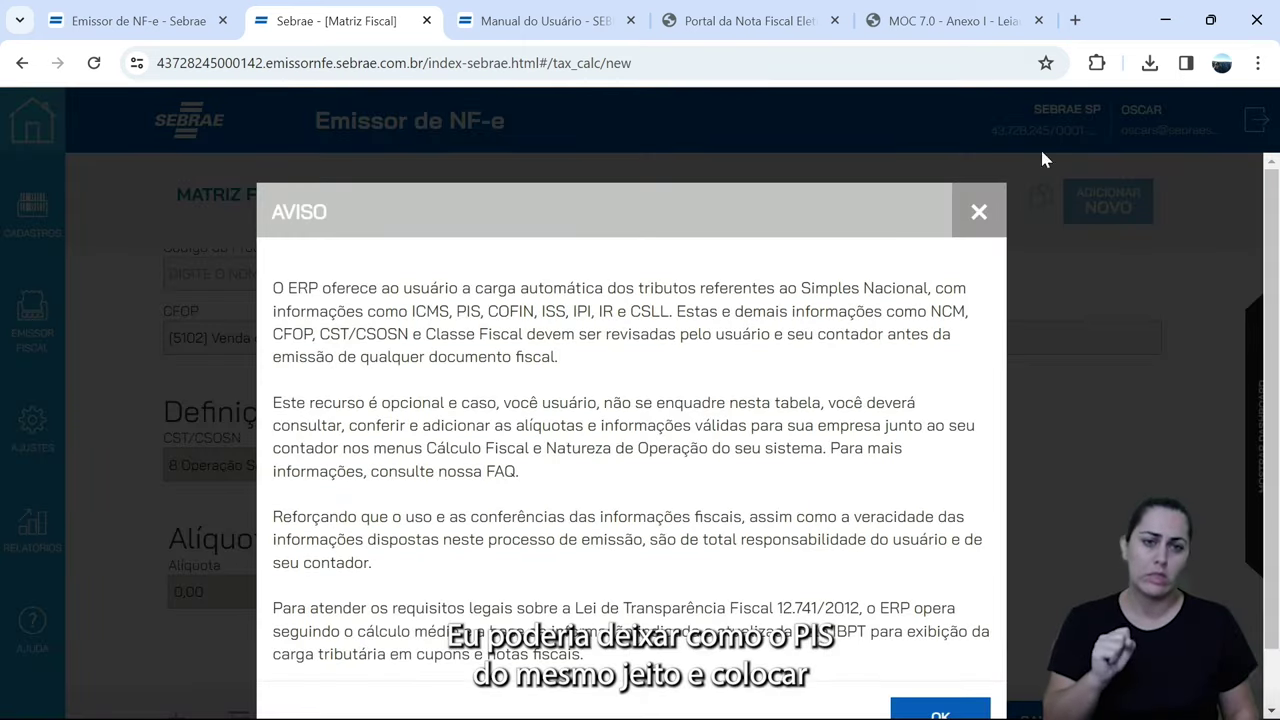
pyautogui.click(975, 212)
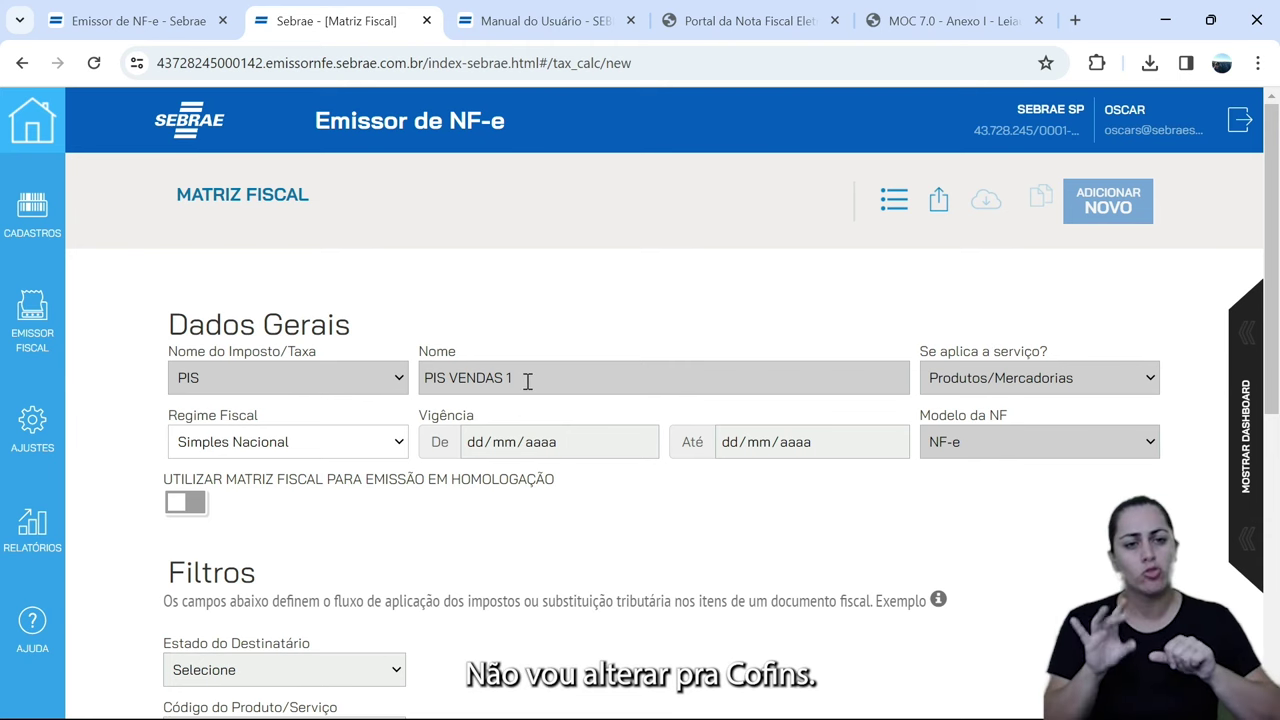
pyautogui.click(386, 388)
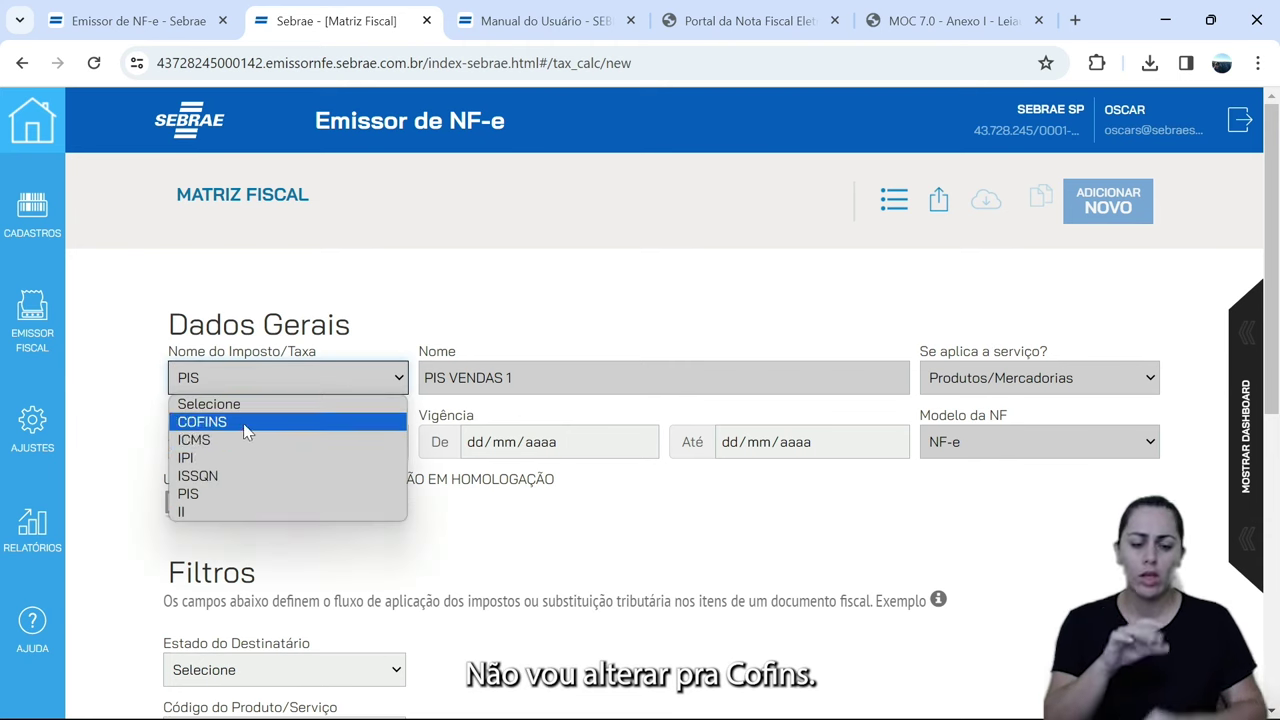
pyautogui.click(247, 426)
pyautogui.click(430, 381)
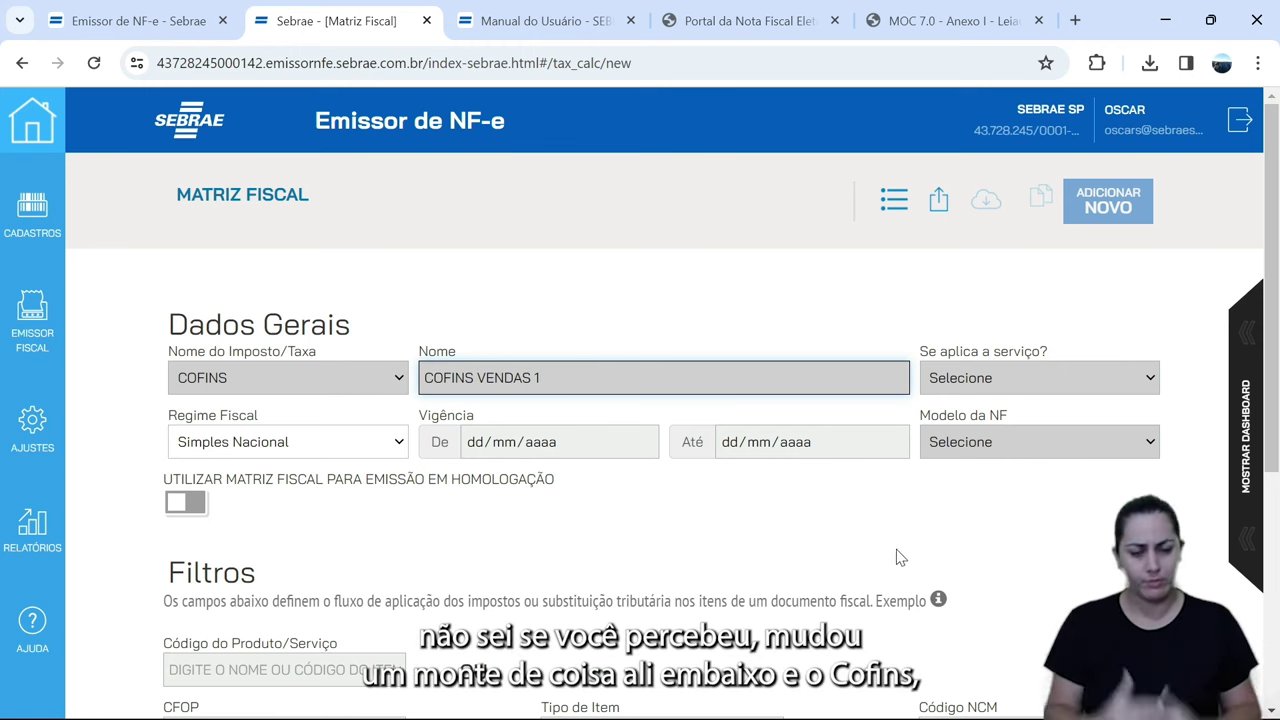
# - Apply the COFINS rule to Produtos/Mercadorias with invoice model NF-e and enable its use for emission in homologação
pyautogui.click(988, 380)
pyautogui.click(982, 420)
pyautogui.click(980, 432)
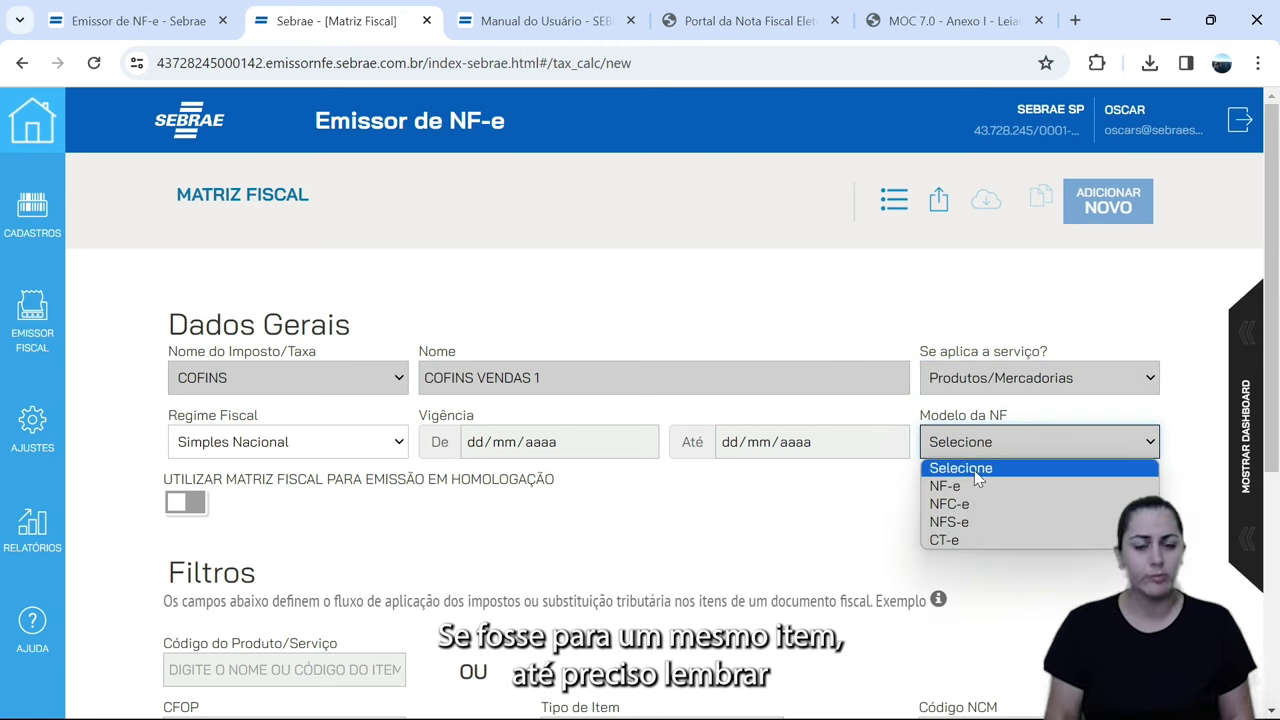
pyautogui.click(960, 486)
pyautogui.scroll(-1, 422, 589)
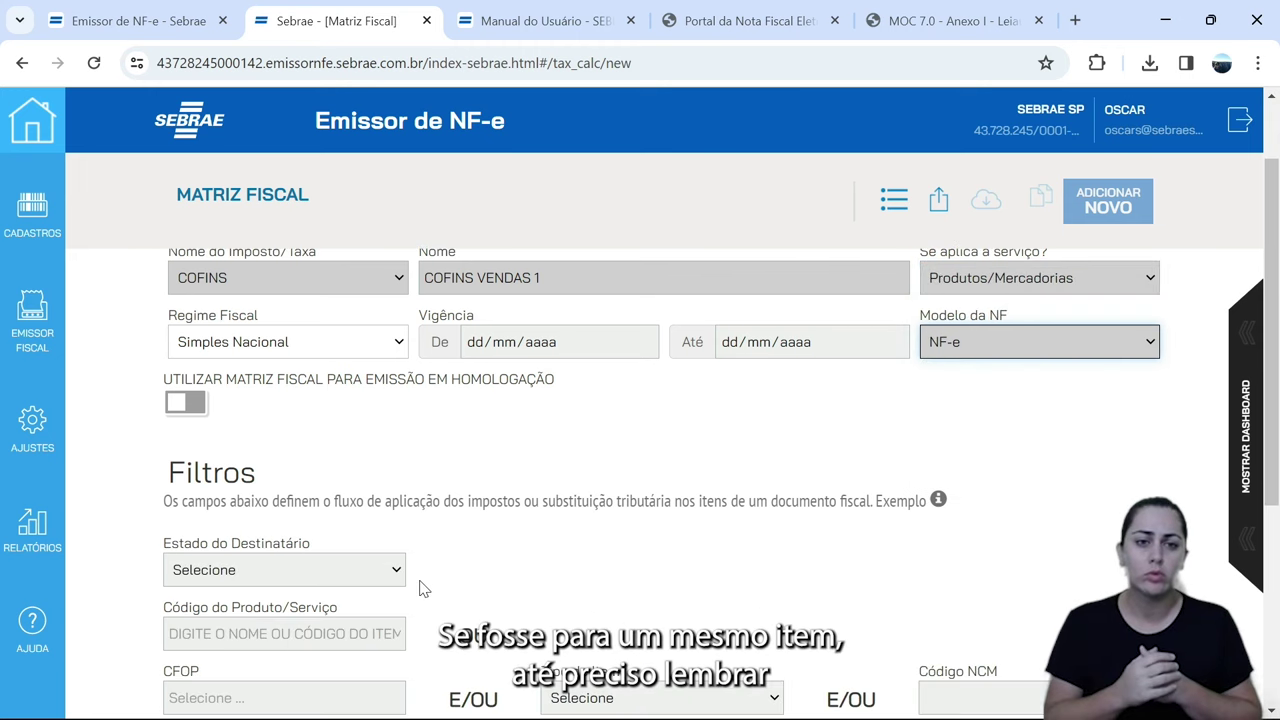
pyautogui.click(185, 402)
pyautogui.moveTo(253, 383); pyautogui.dragTo(499, 385)
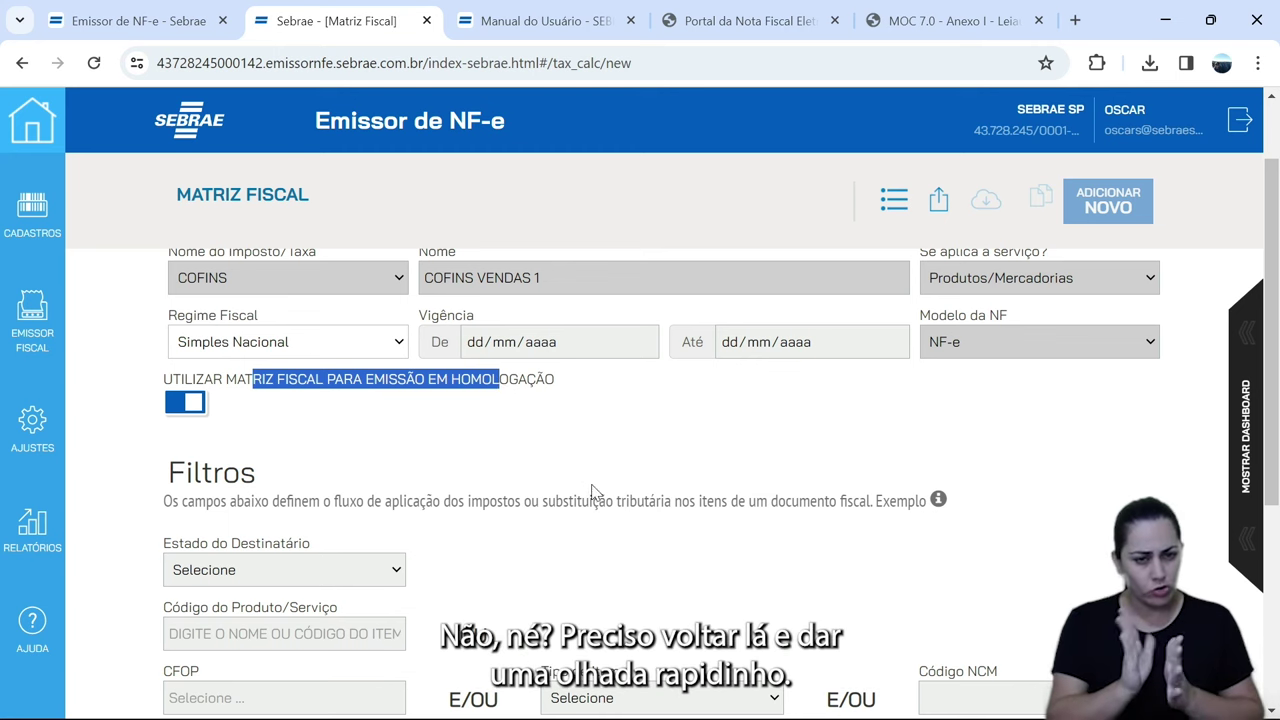
# - Set the COFINS rule's CFOP filter to 5102, sale of acquired merchandise
pyautogui.scroll(-1, 660, 500)
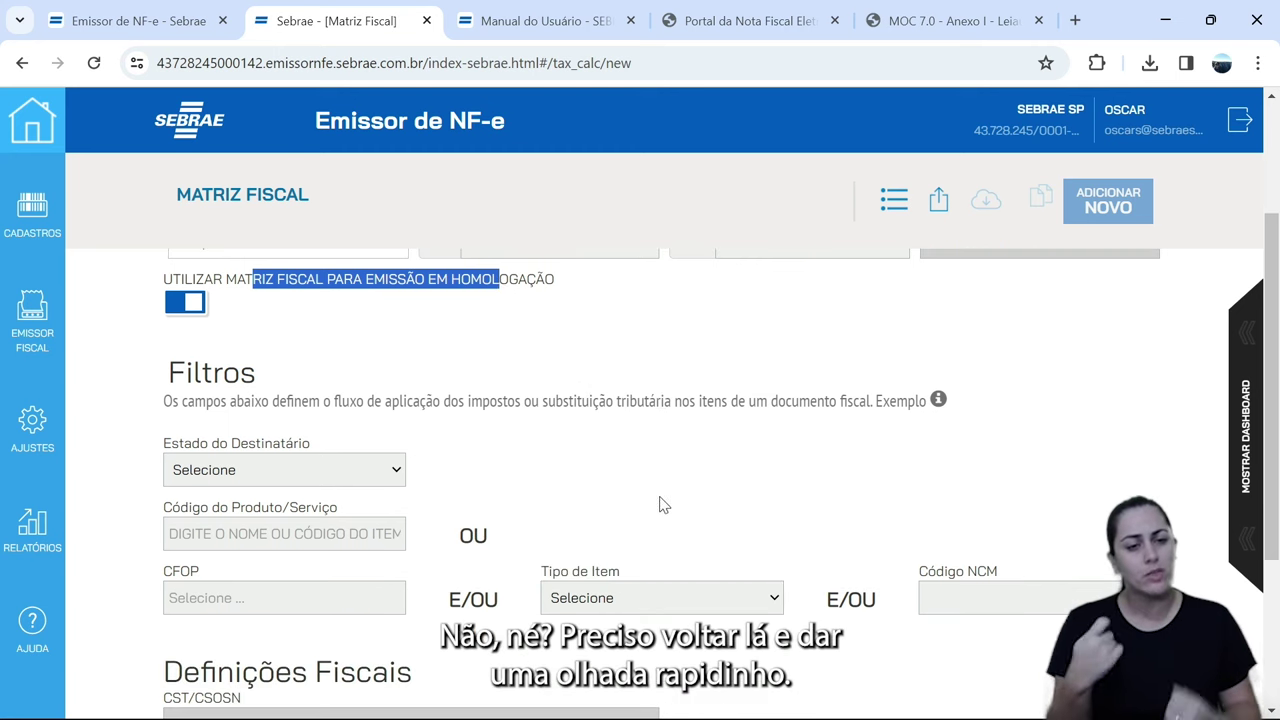
pyautogui.click(295, 605)
pyautogui.write('5102')
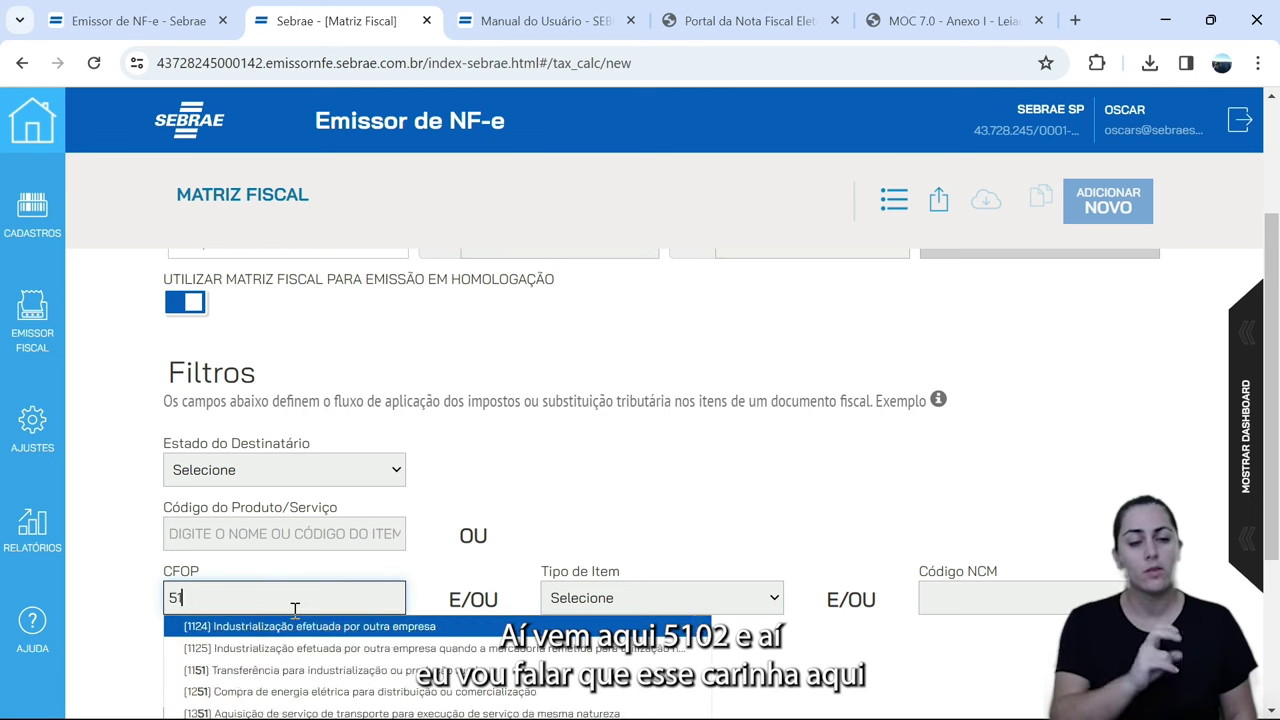
pyautogui.click(365, 627)
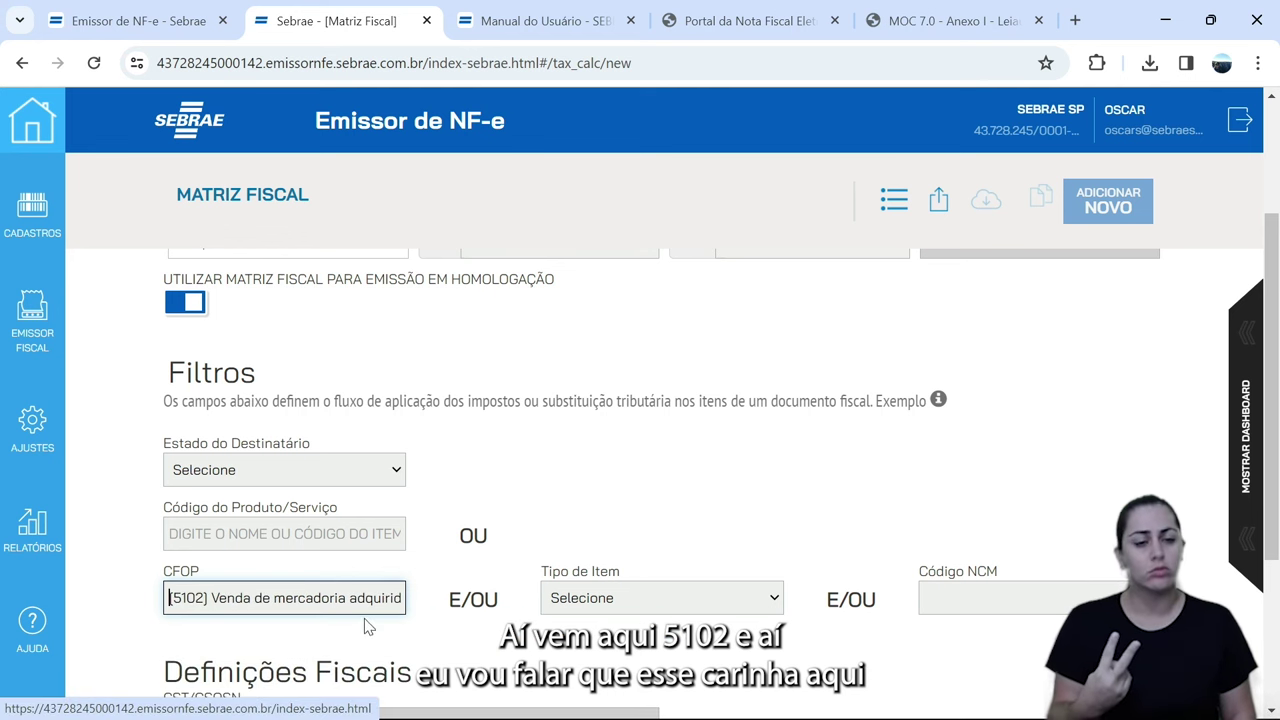
# - Set the COFINS rule's CST/CSOSN to "8 Operação Sem Incidência da Contribuição" and try to save the rule
pyautogui.scroll(-2, 371, 634)
pyautogui.click(350, 511)
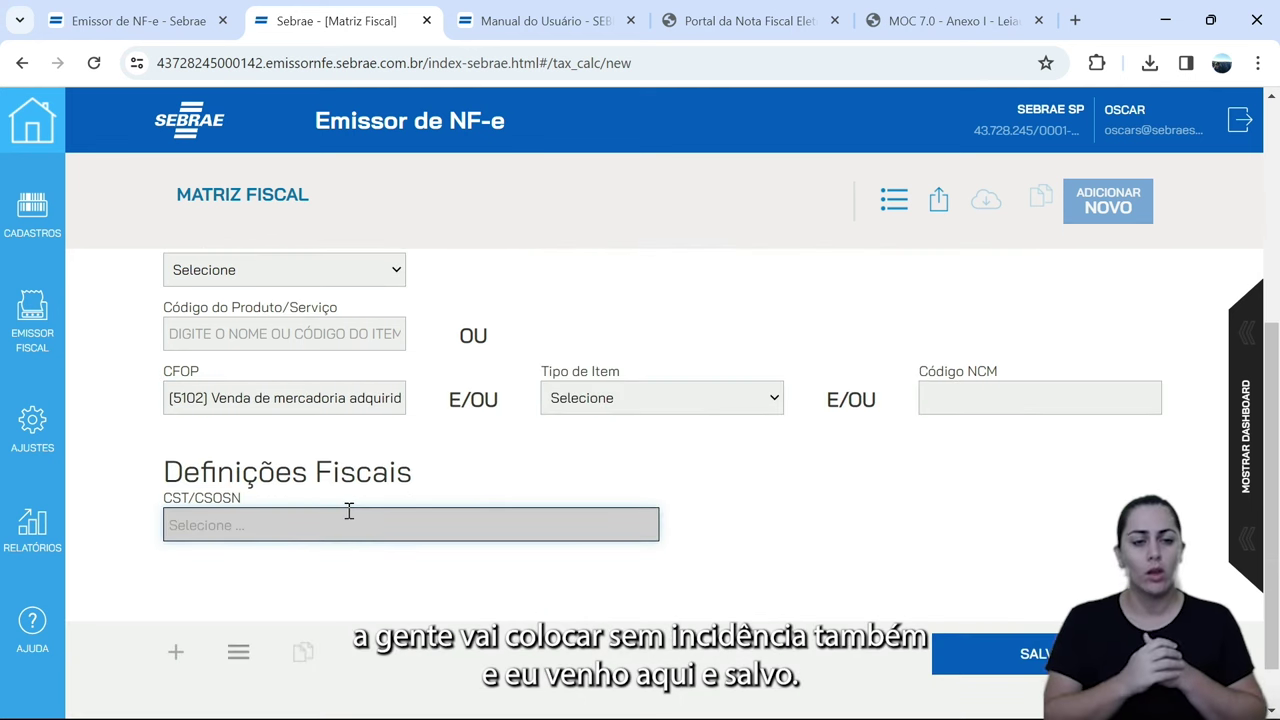
pyautogui.write('8')
pyautogui.click(560, 574)
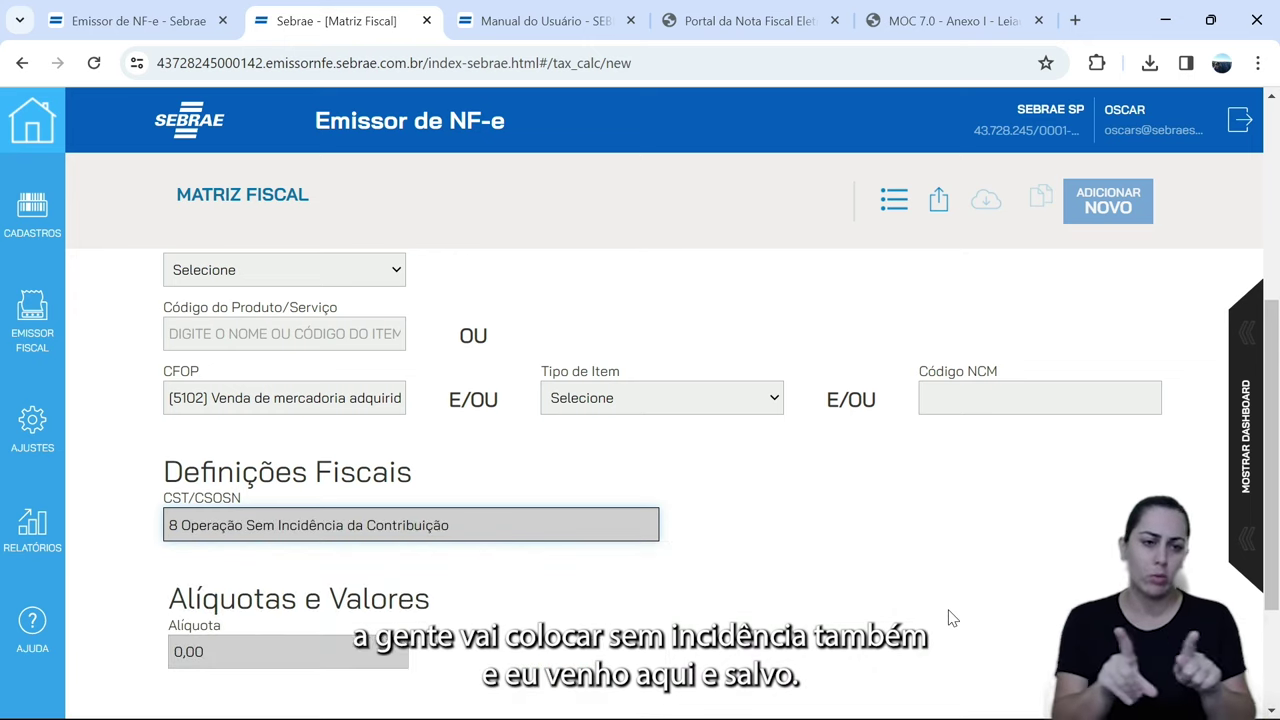
pyautogui.scroll(-1, 672, 596)
pyautogui.click(990, 680)
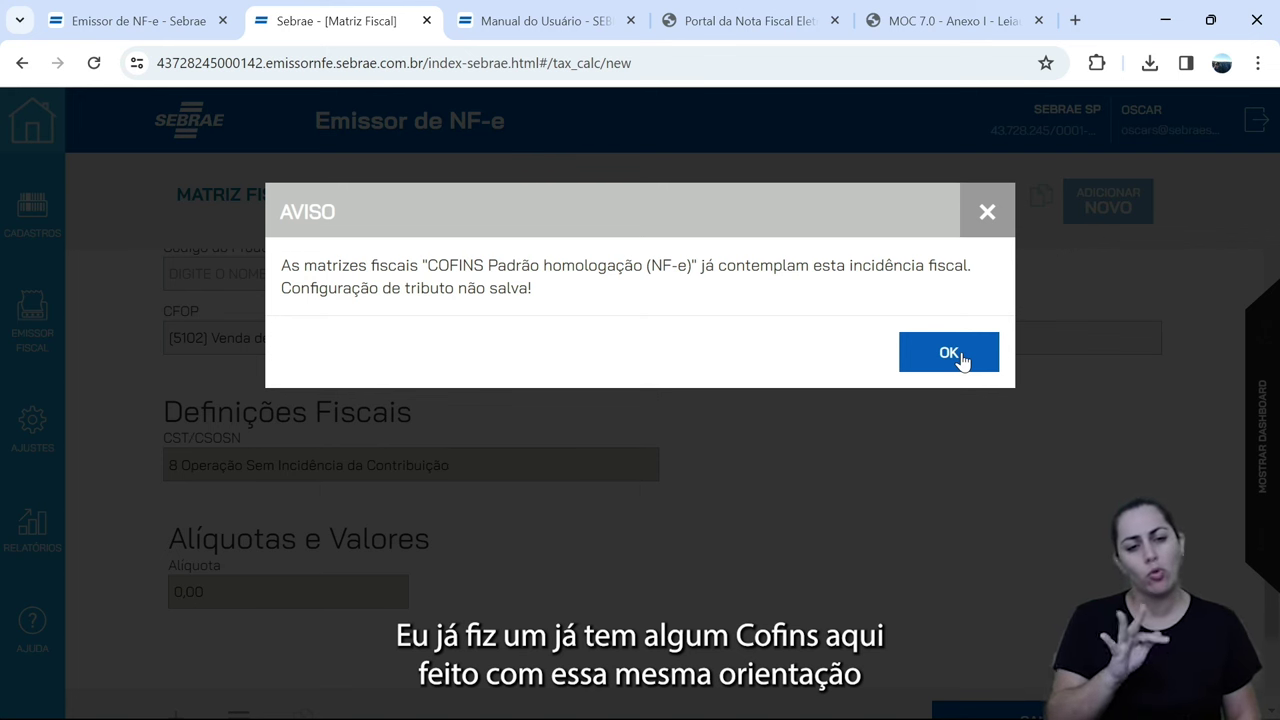
pyautogui.click(958, 358)
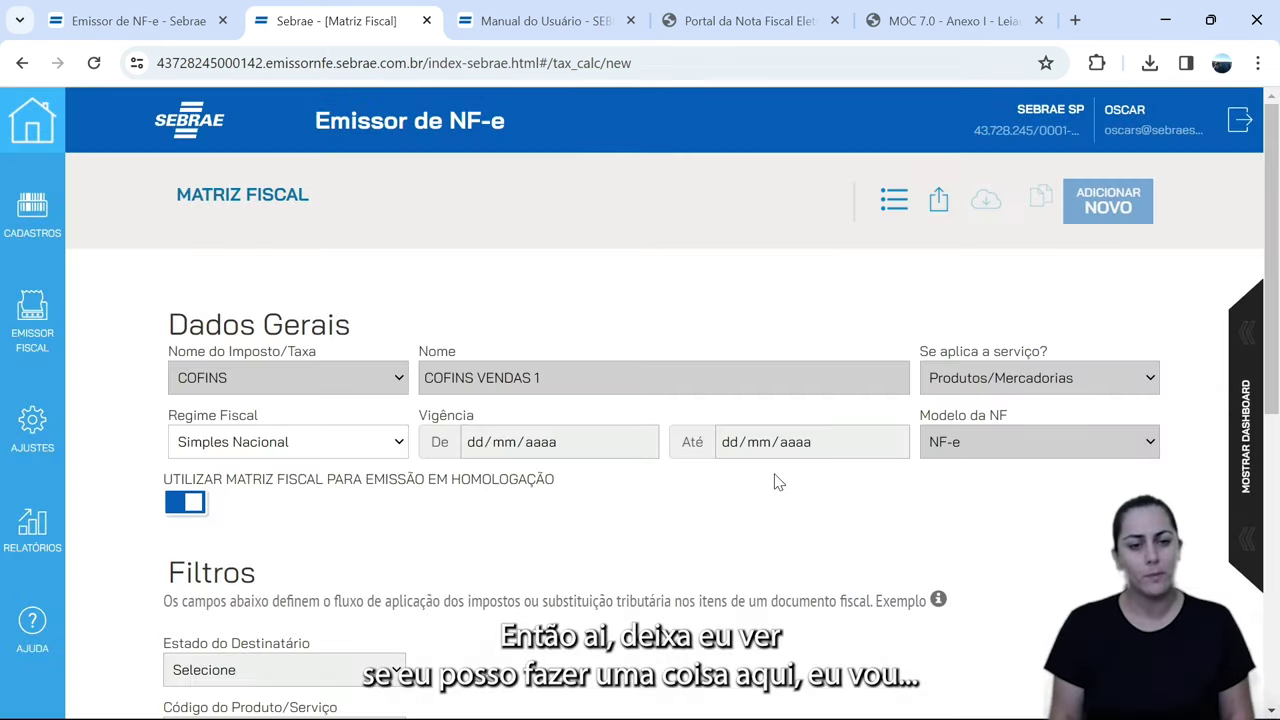
# - Restrict the COFINS VENDAS 1 rule to SP as the Estado do Destinatário and save it
pyautogui.scroll(-2, 450, 480)
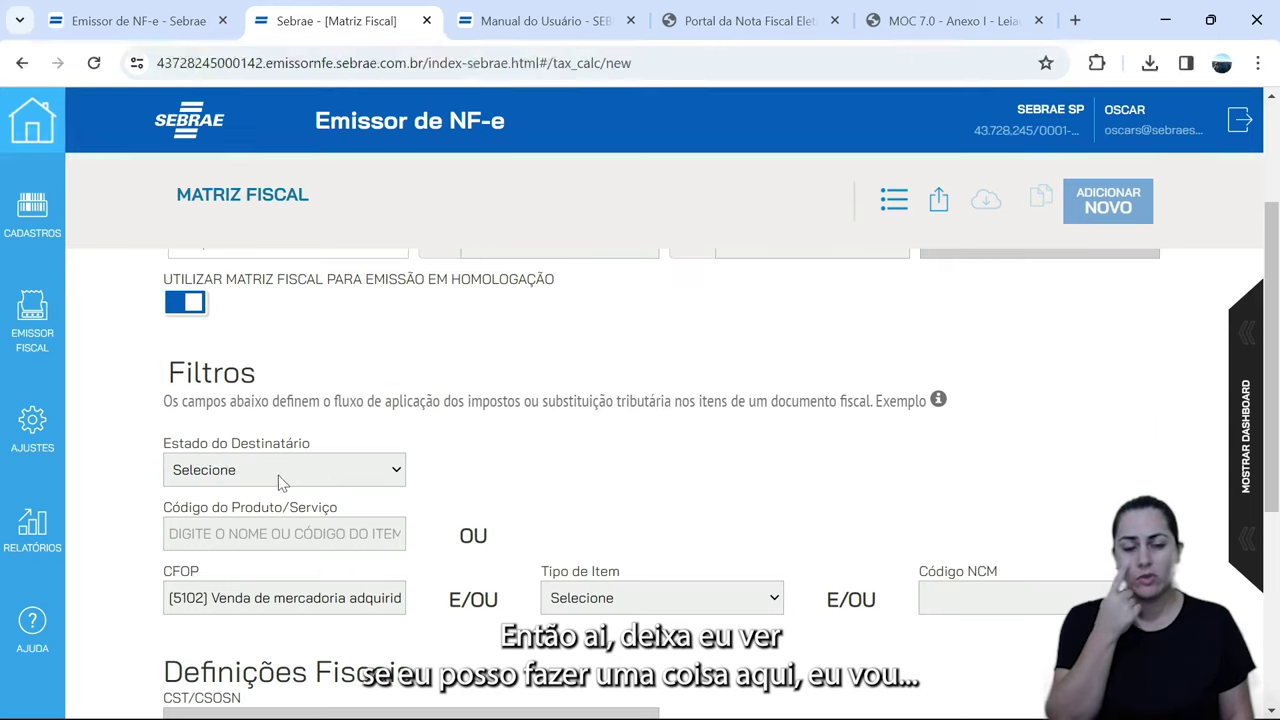
pyautogui.click(287, 476)
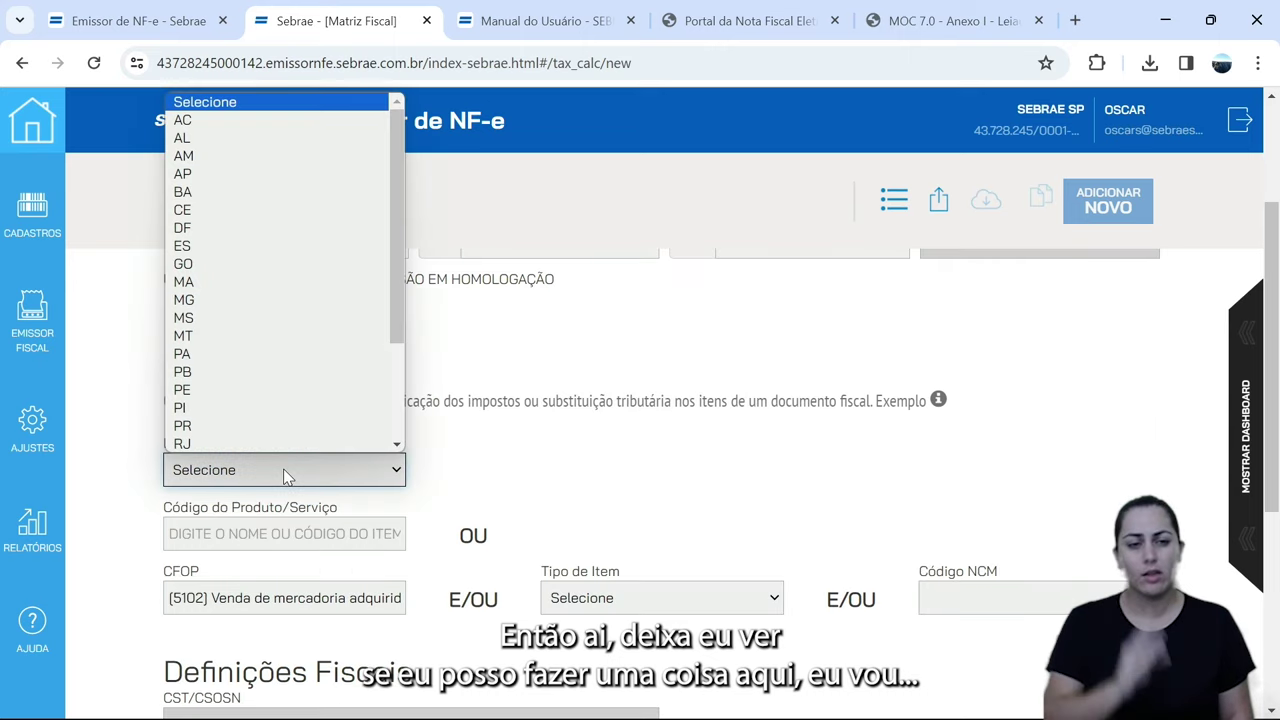
pyautogui.click(680, 533)
pyautogui.click(335, 475)
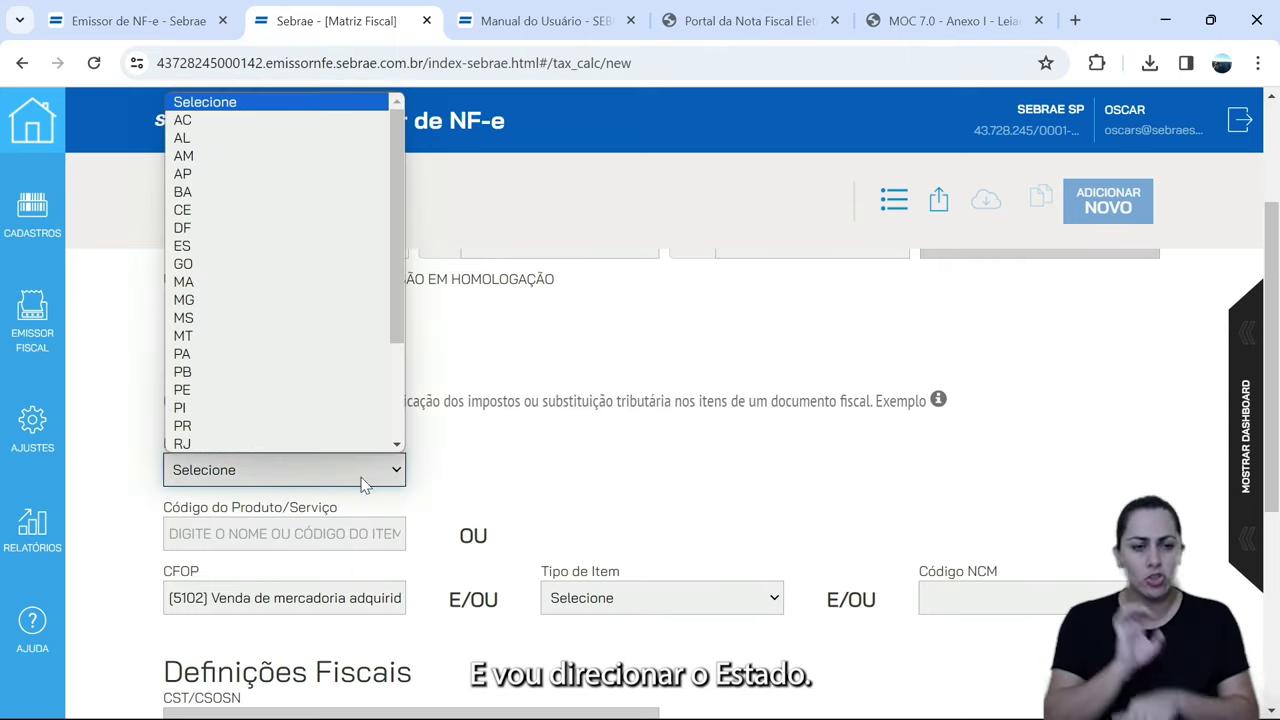
pyautogui.scroll(-3, 300, 290)
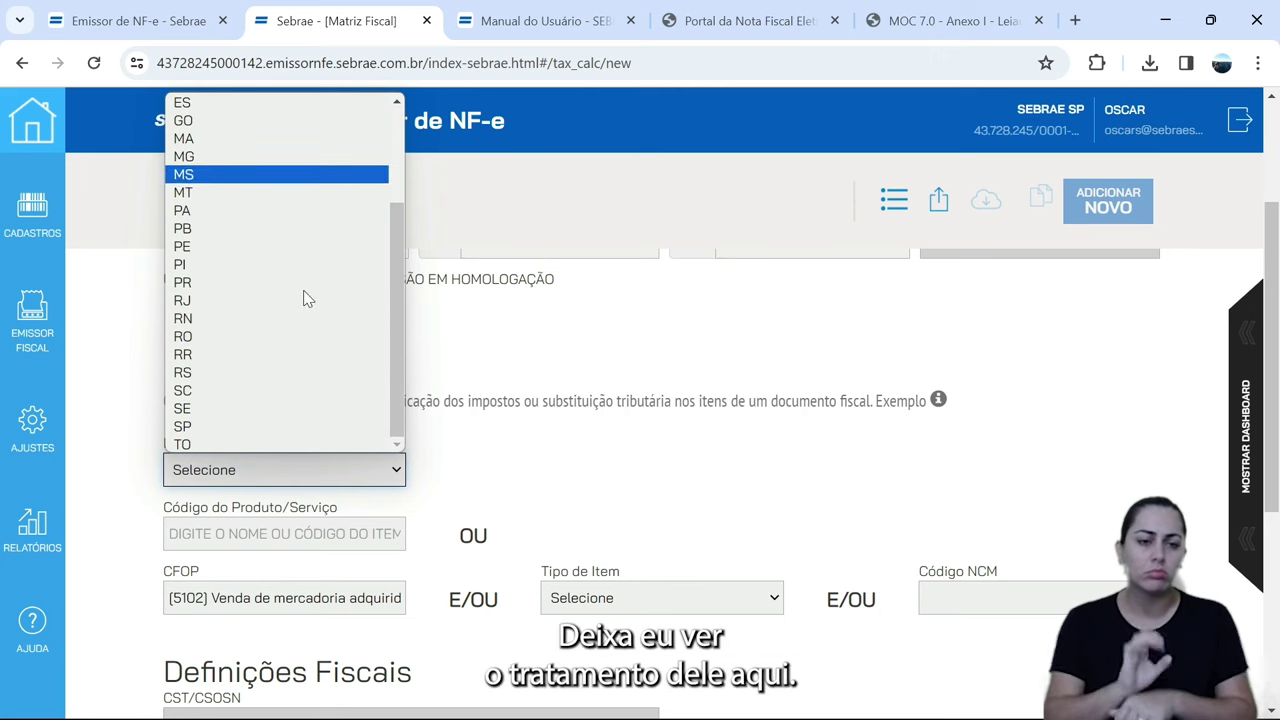
pyautogui.click(255, 427)
pyautogui.scroll(-3, 566, 434)
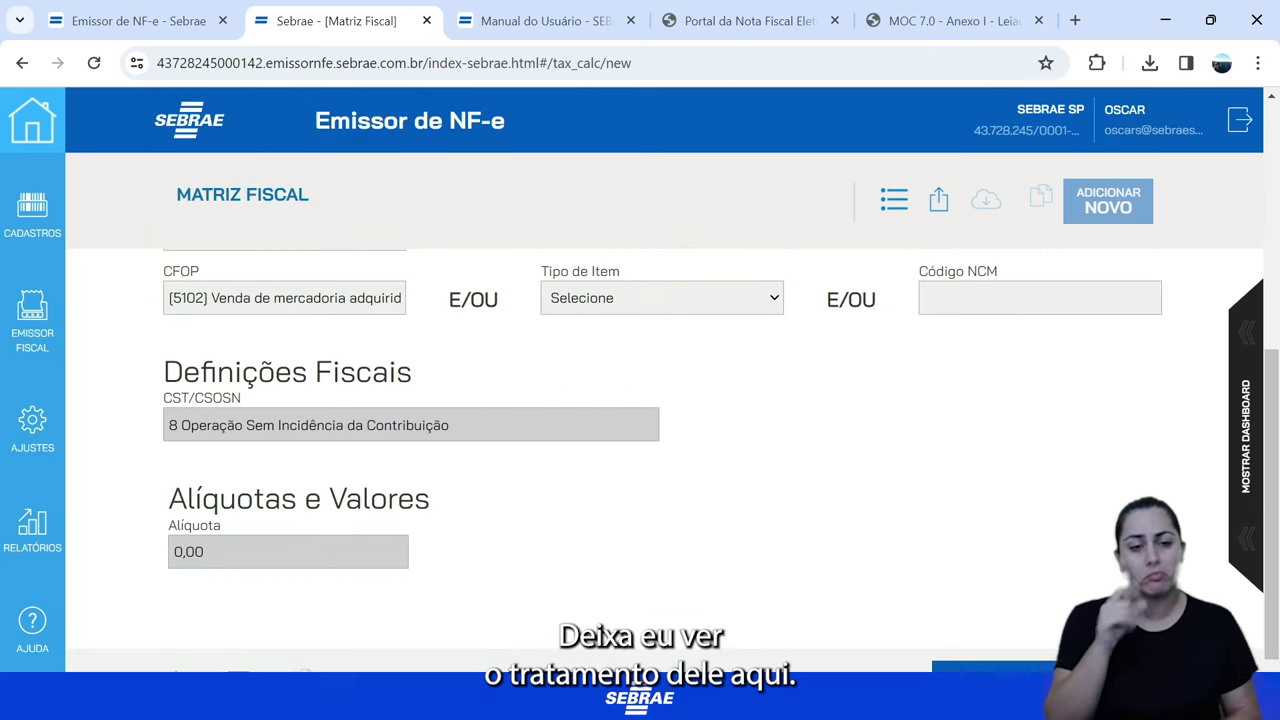
pyautogui.click(990, 666)
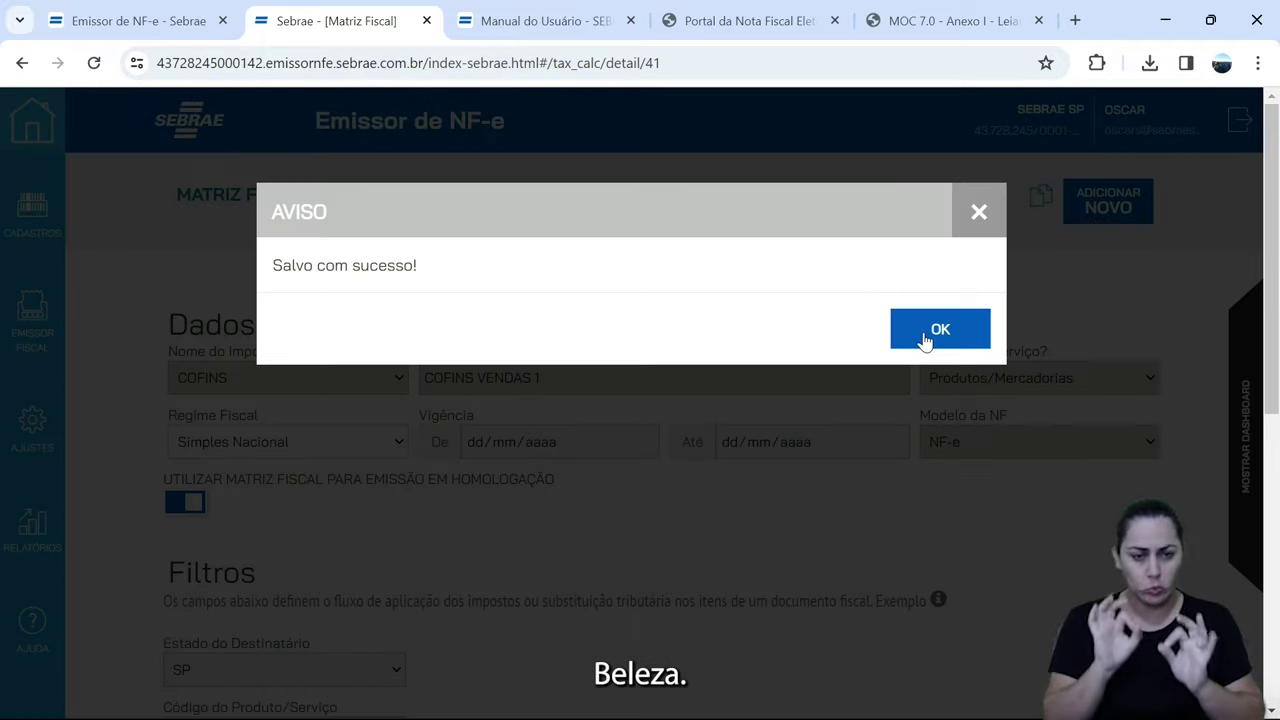
# - Return to the Matriz Fiscal list and open the PIS VENDAS 1 rule for editing
pyautogui.click(925, 338)
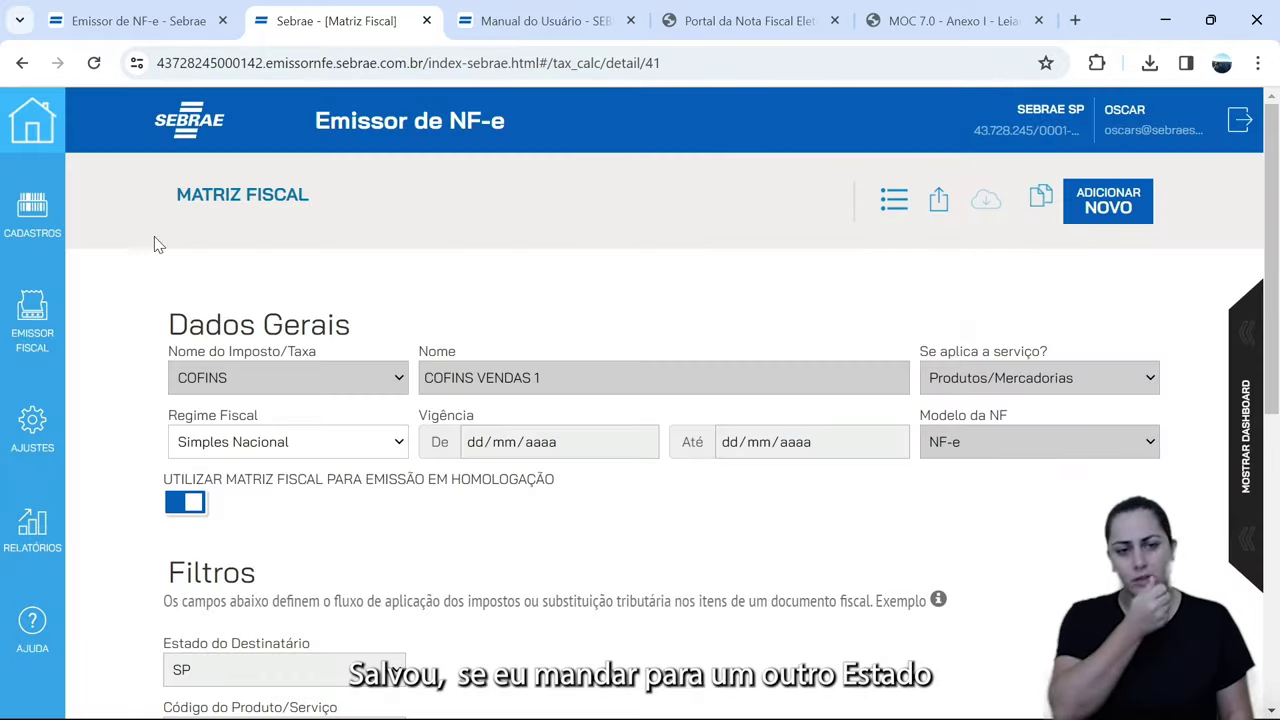
pyautogui.click(50, 443)
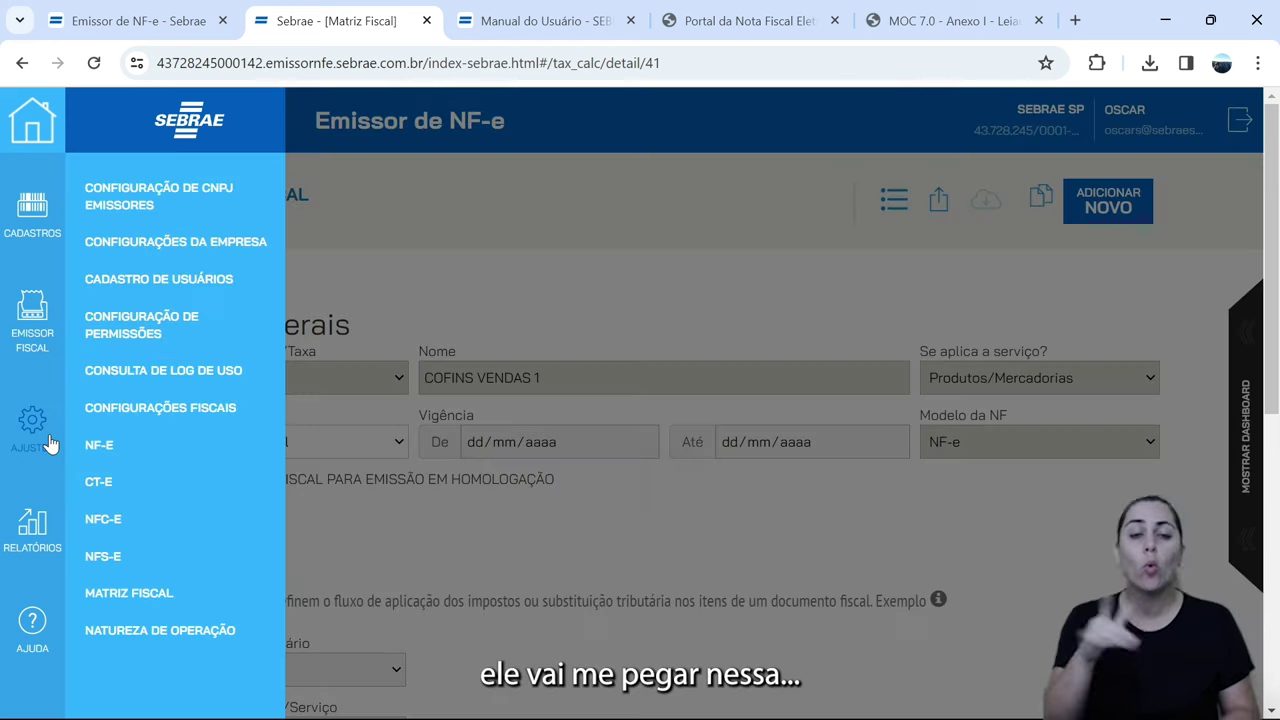
pyautogui.click(130, 593)
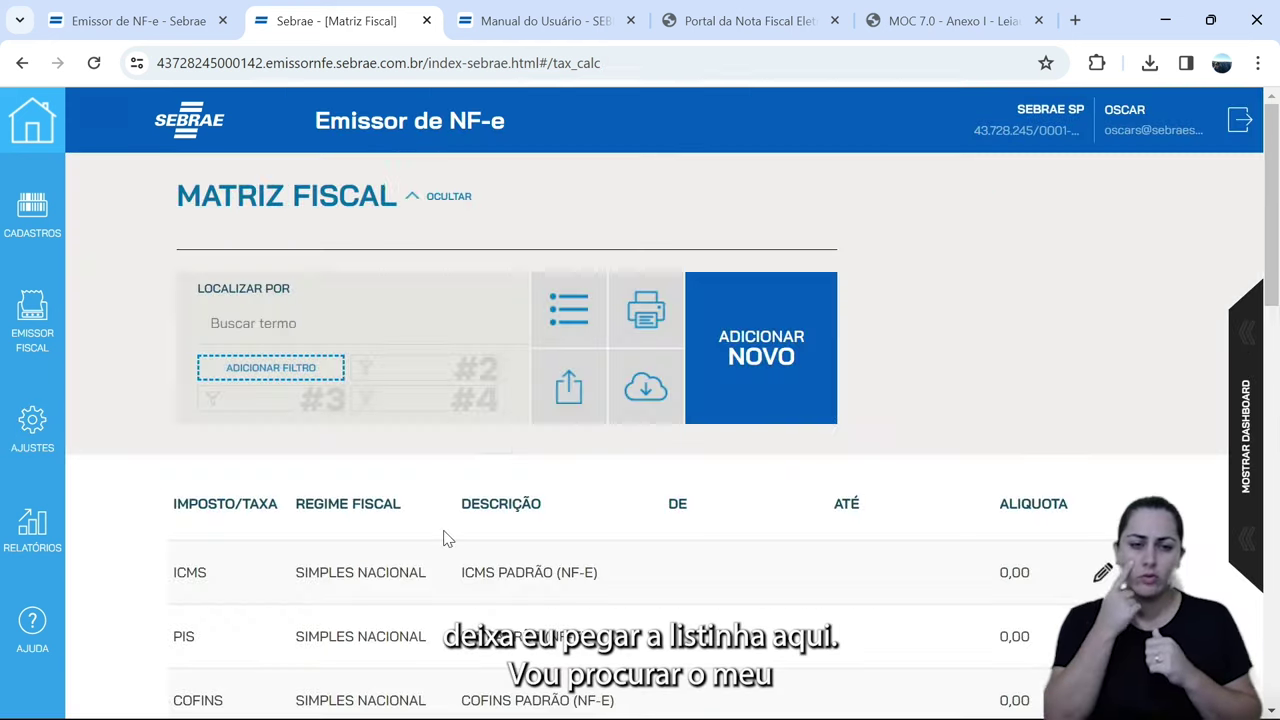
pyautogui.scroll(-5, 780, 595)
pyautogui.scroll(-8, 781, 597)
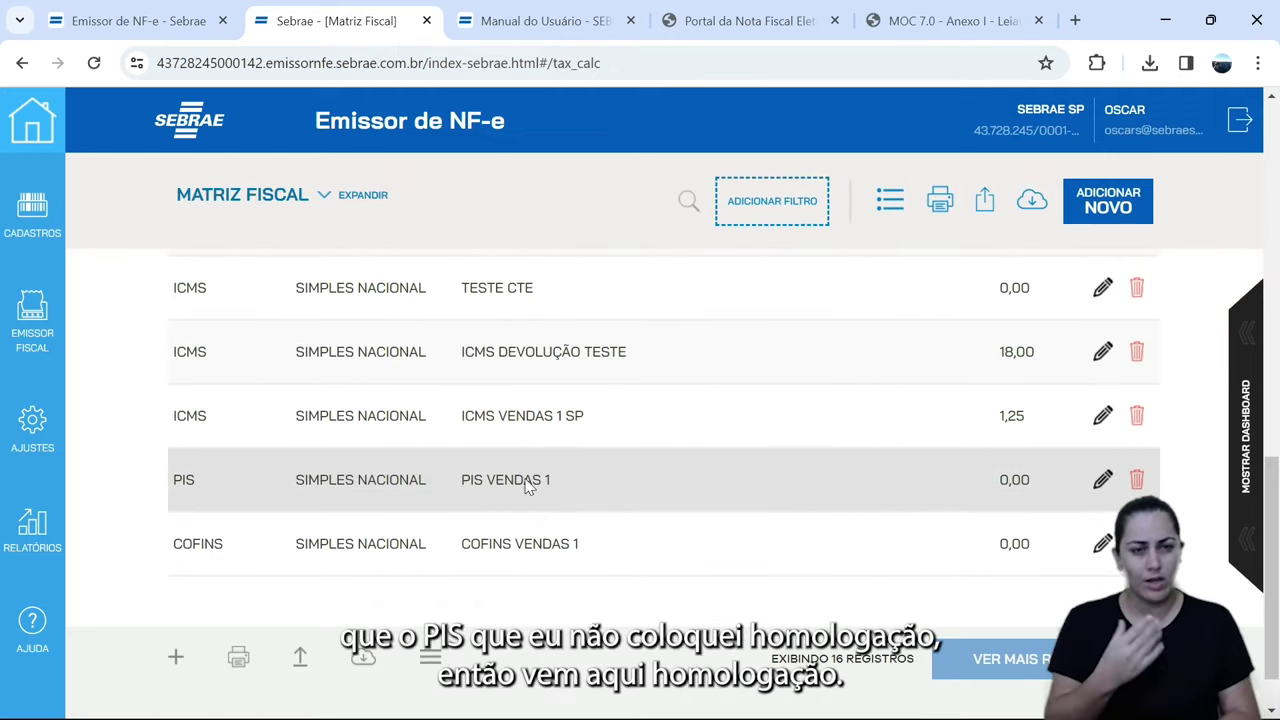
pyautogui.click(528, 484)
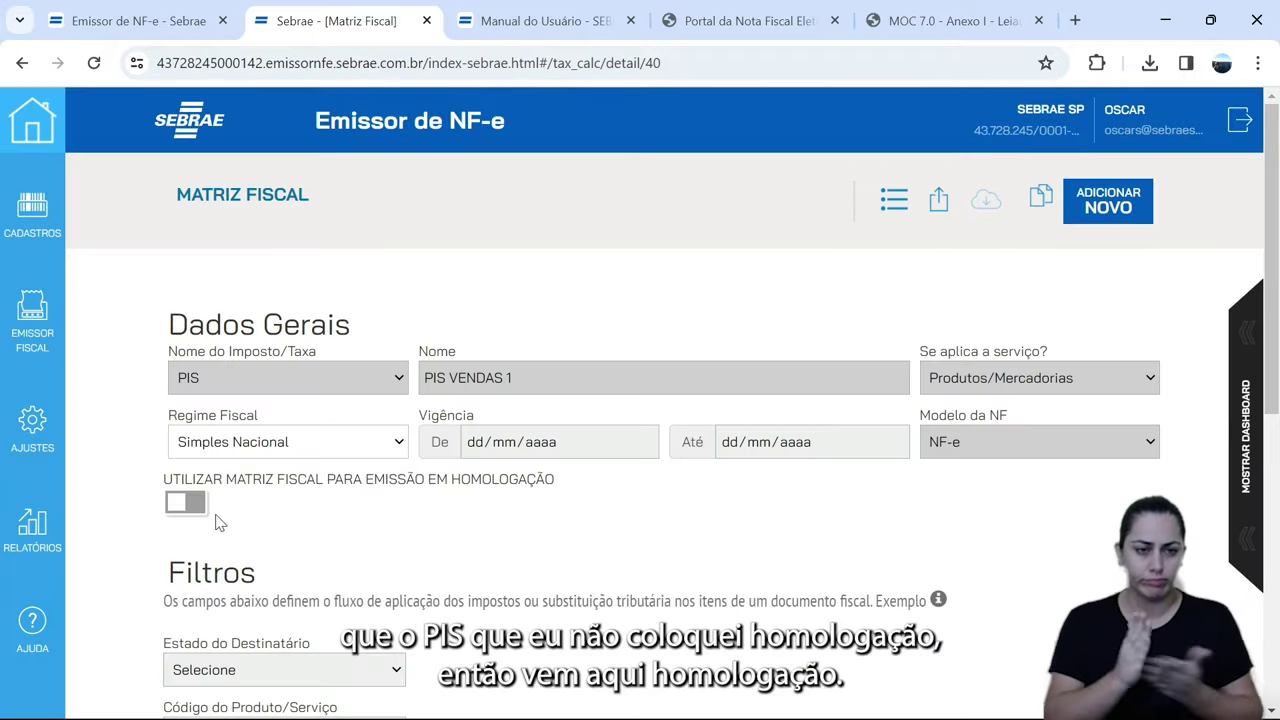
# - Enable the PIS VENDAS 1 rule for emission in homologação and try to save it
pyautogui.click(186, 503)
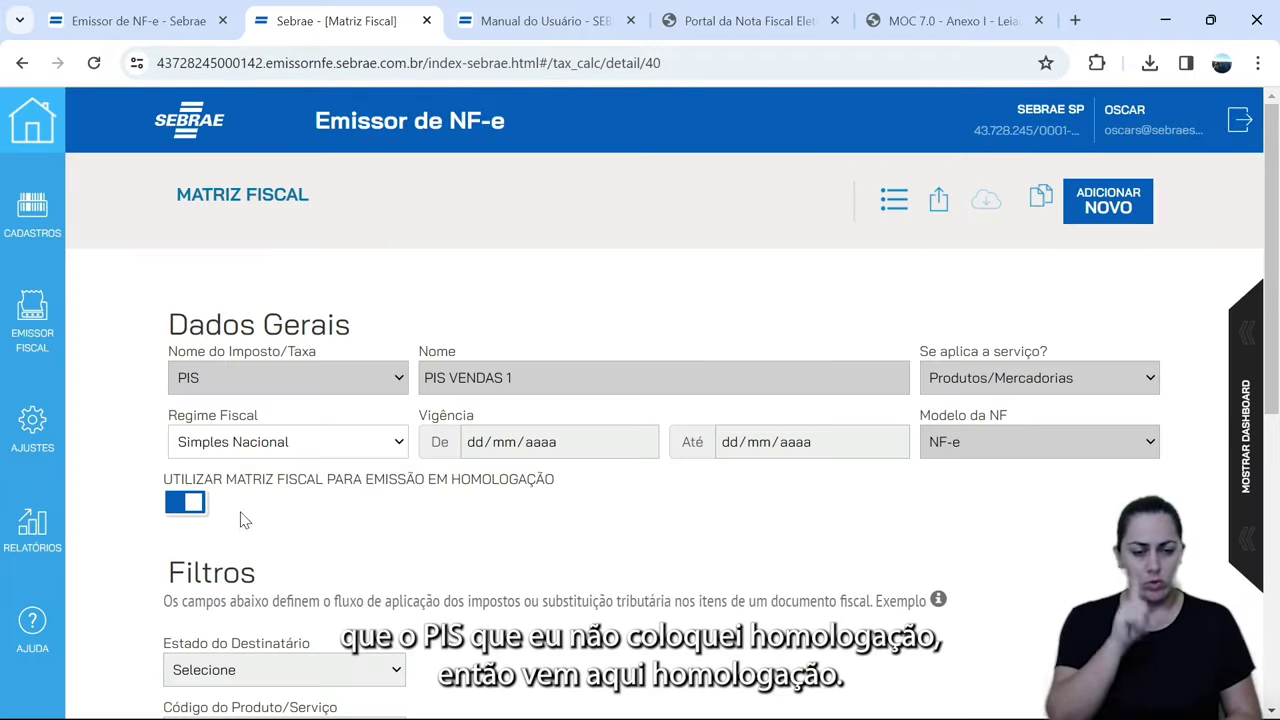
pyautogui.scroll(-7, 770, 531)
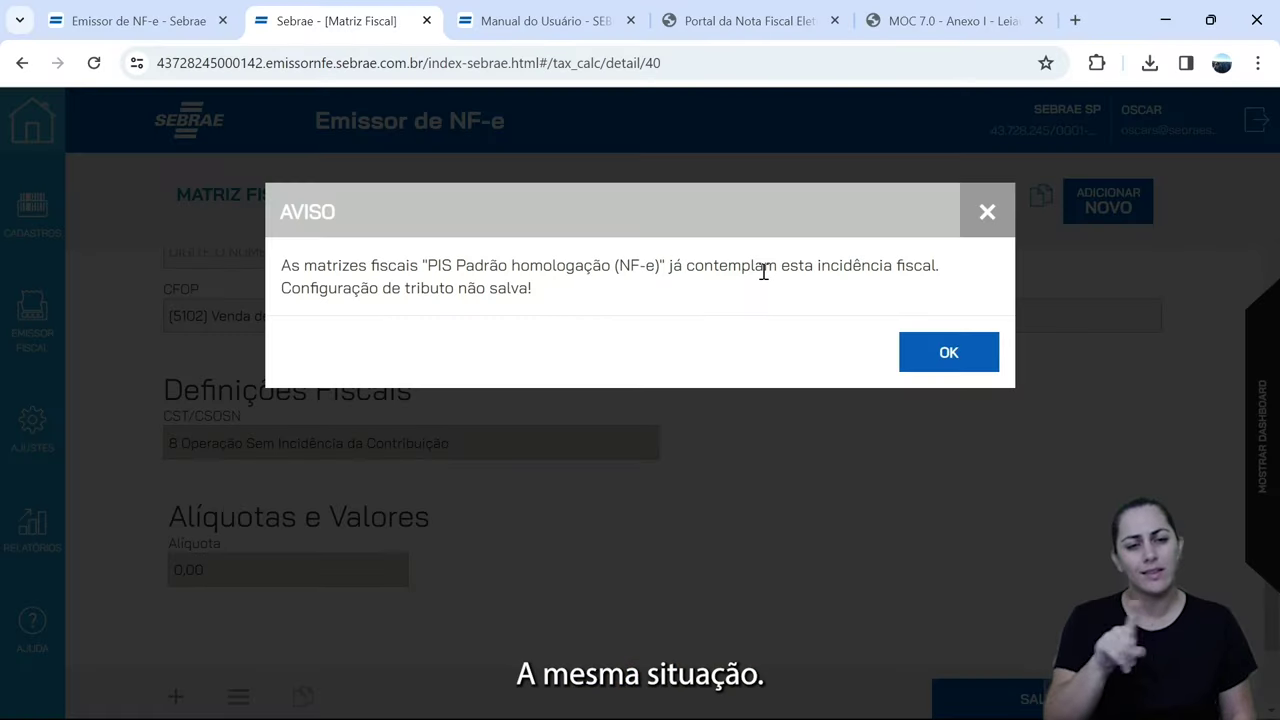
pyautogui.click(949, 354)
# - Restrict the PIS VENDAS 1 rule to SP as the Estado do Destinatário and save it
pyautogui.scroll(-1, 190, 510)
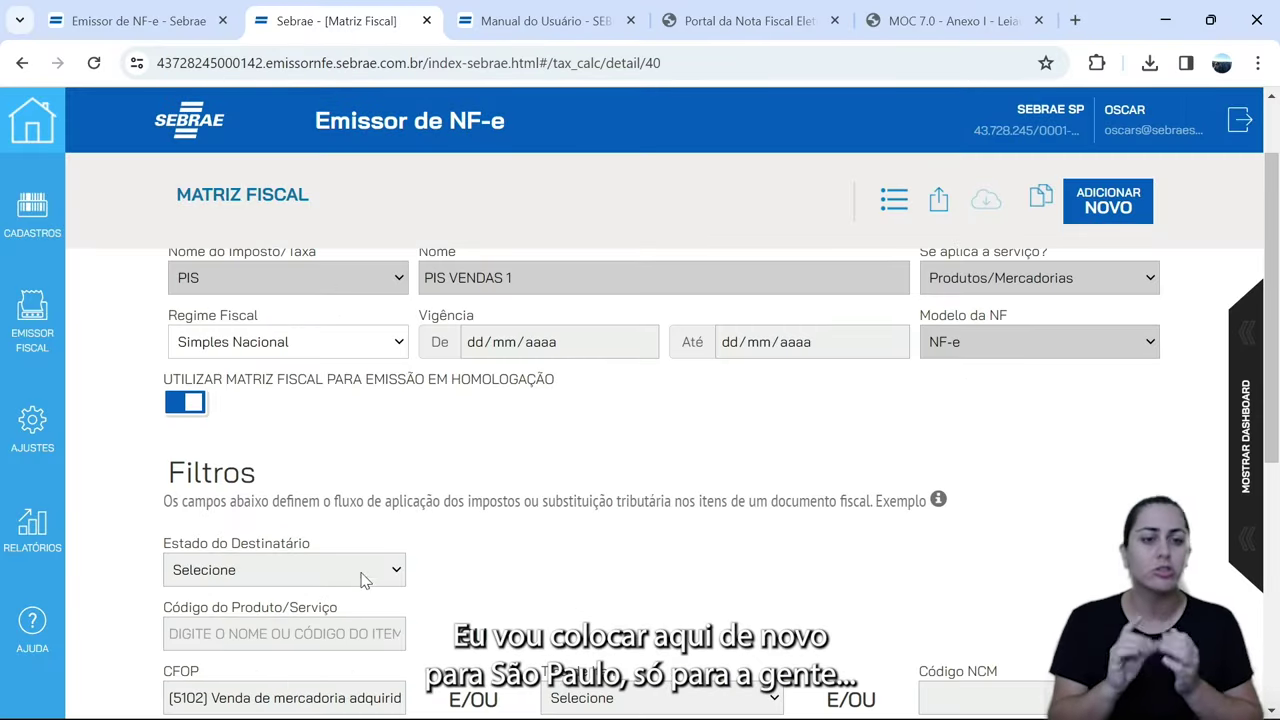
pyautogui.click(300, 570)
pyautogui.scroll(-2, 340, 530)
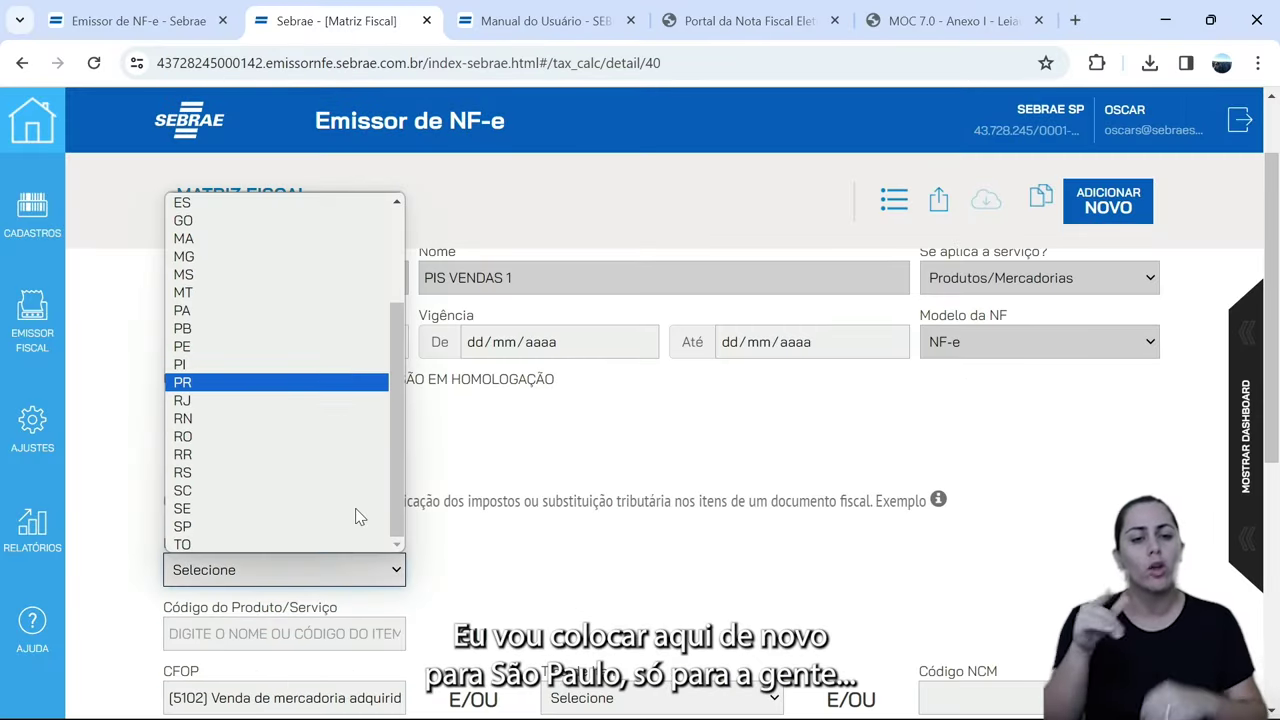
pyautogui.click(266, 526)
pyautogui.scroll(-4, 775, 569)
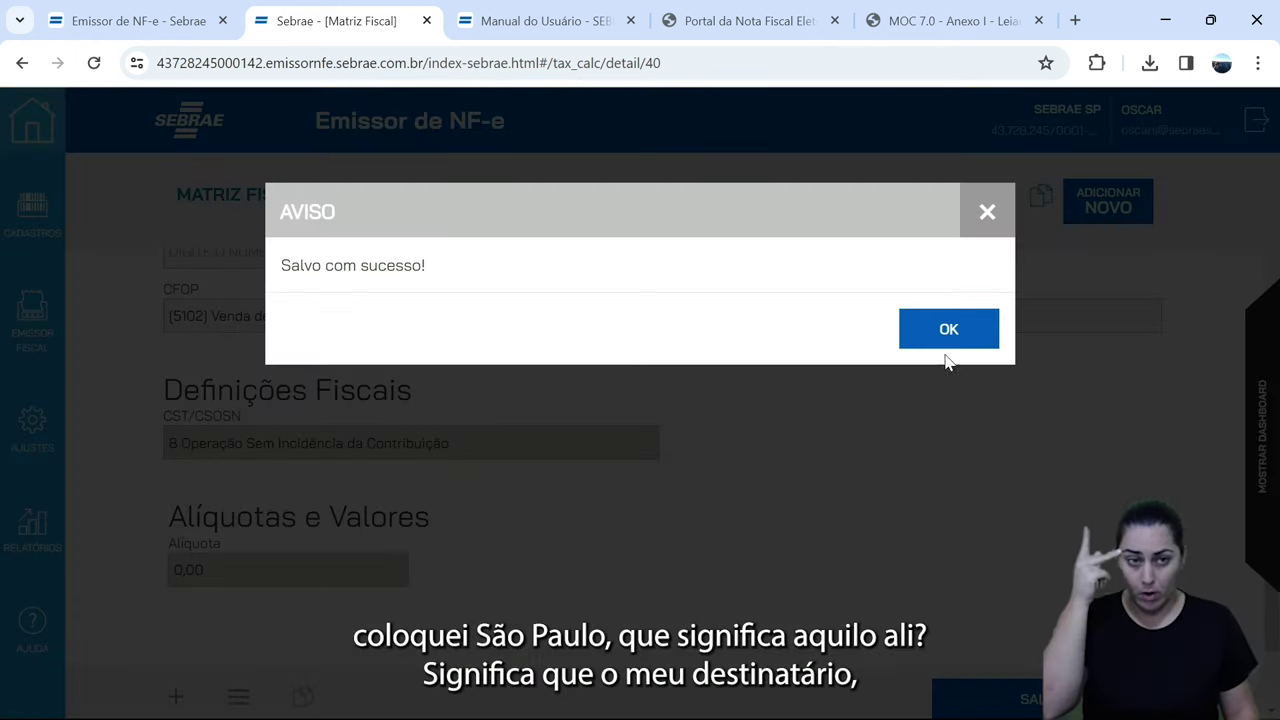
pyautogui.click(945, 340)
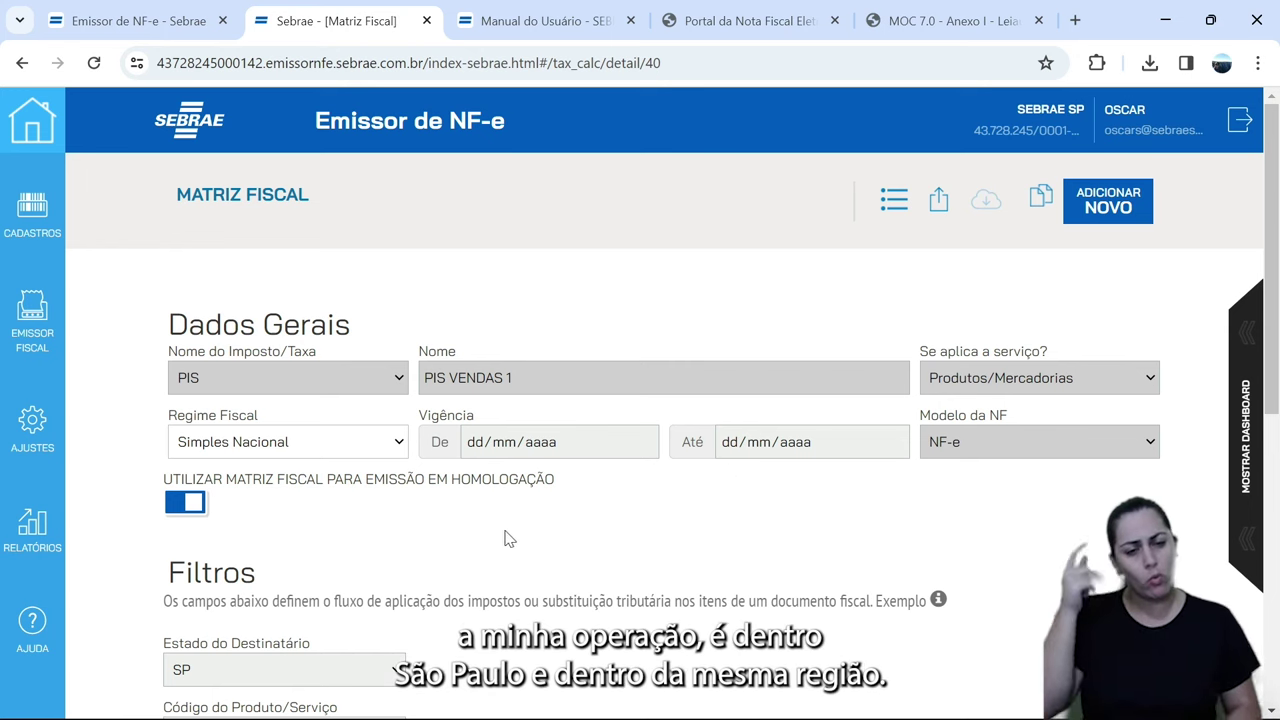
pyautogui.scroll(-2, 670, 502)
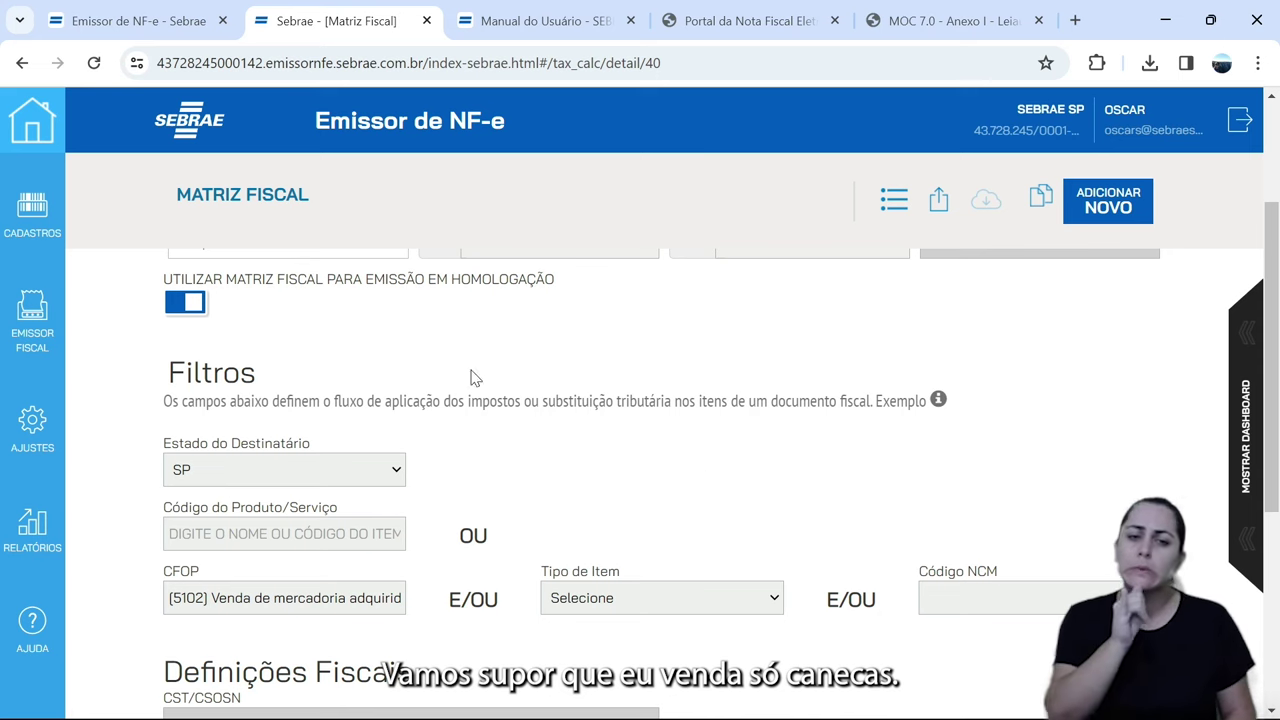
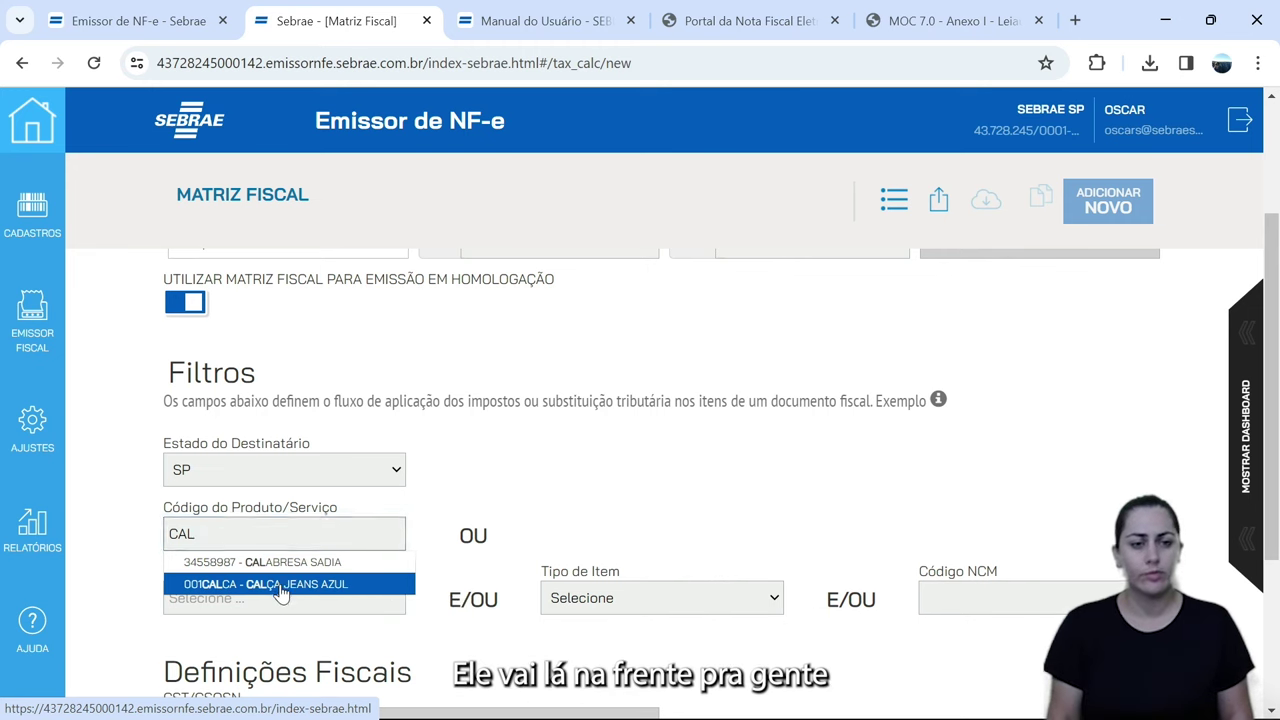
# - Filter the new ICMS rule by product 001CALCA - CALÇA JEANS AZUL and CFOP 5102, sale of acquired merchandise
pyautogui.click(281, 586)
pyautogui.click(331, 597)
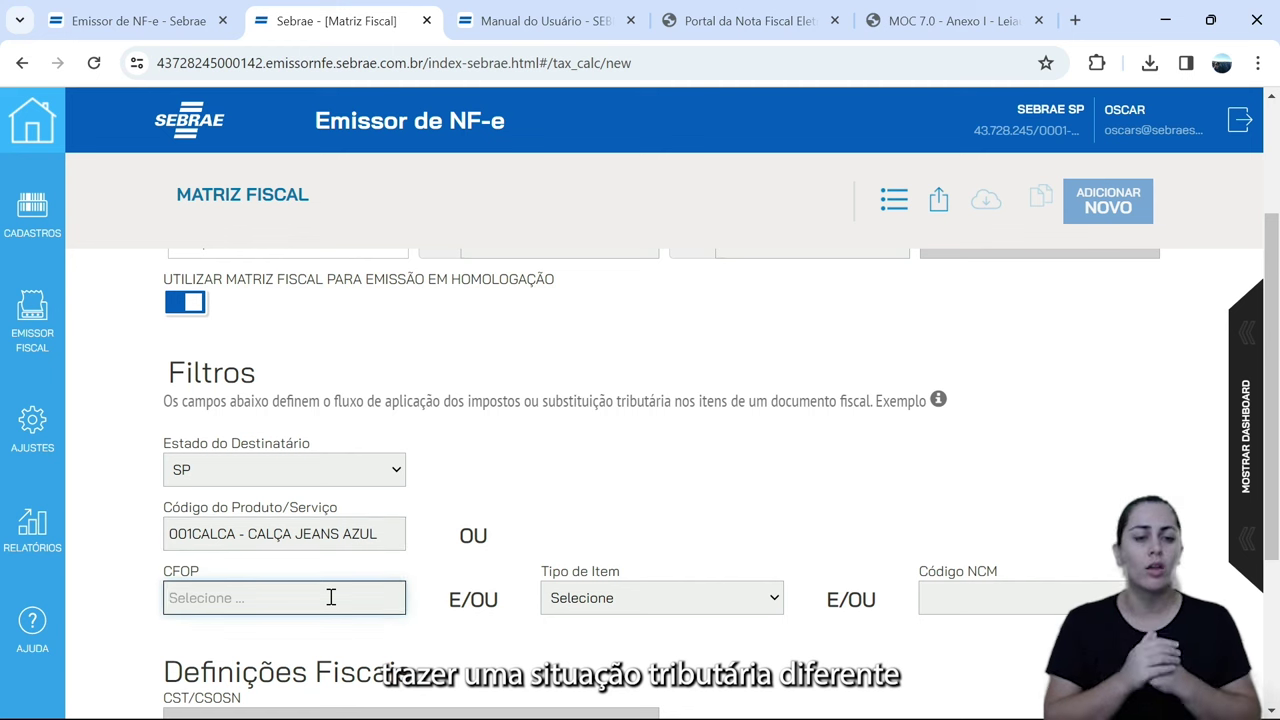
pyautogui.write('5102')
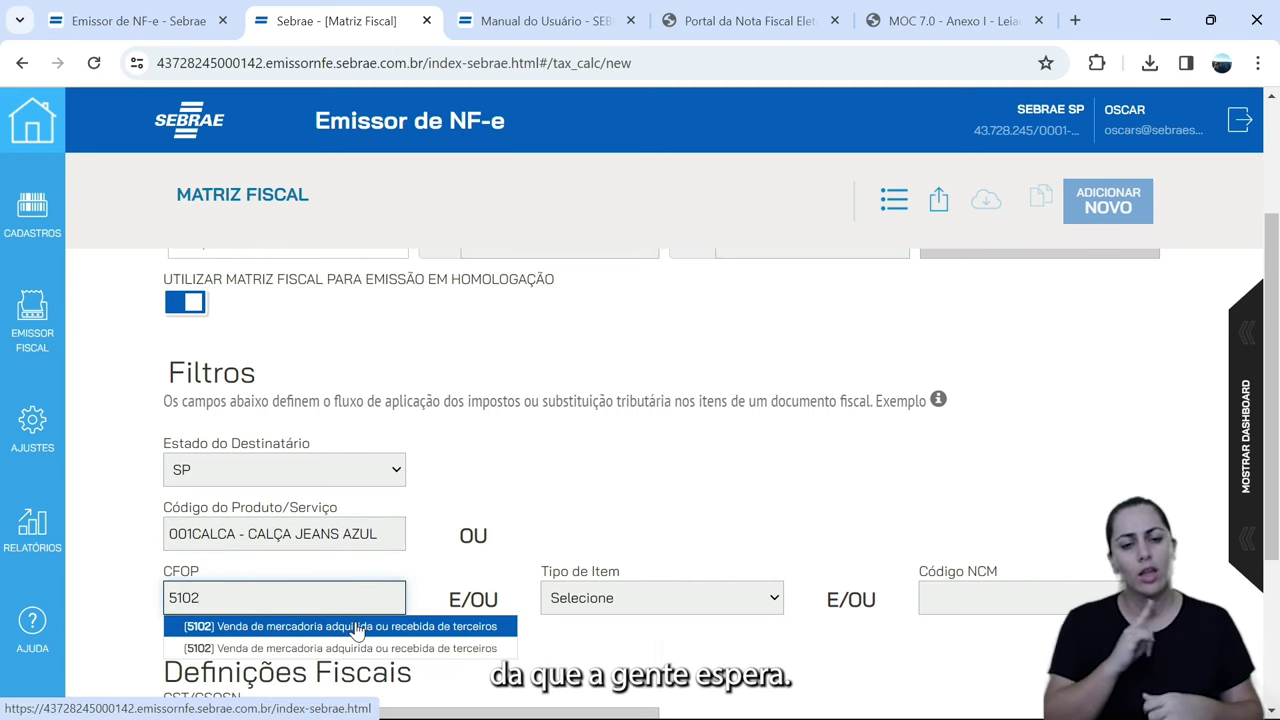
pyautogui.click(352, 626)
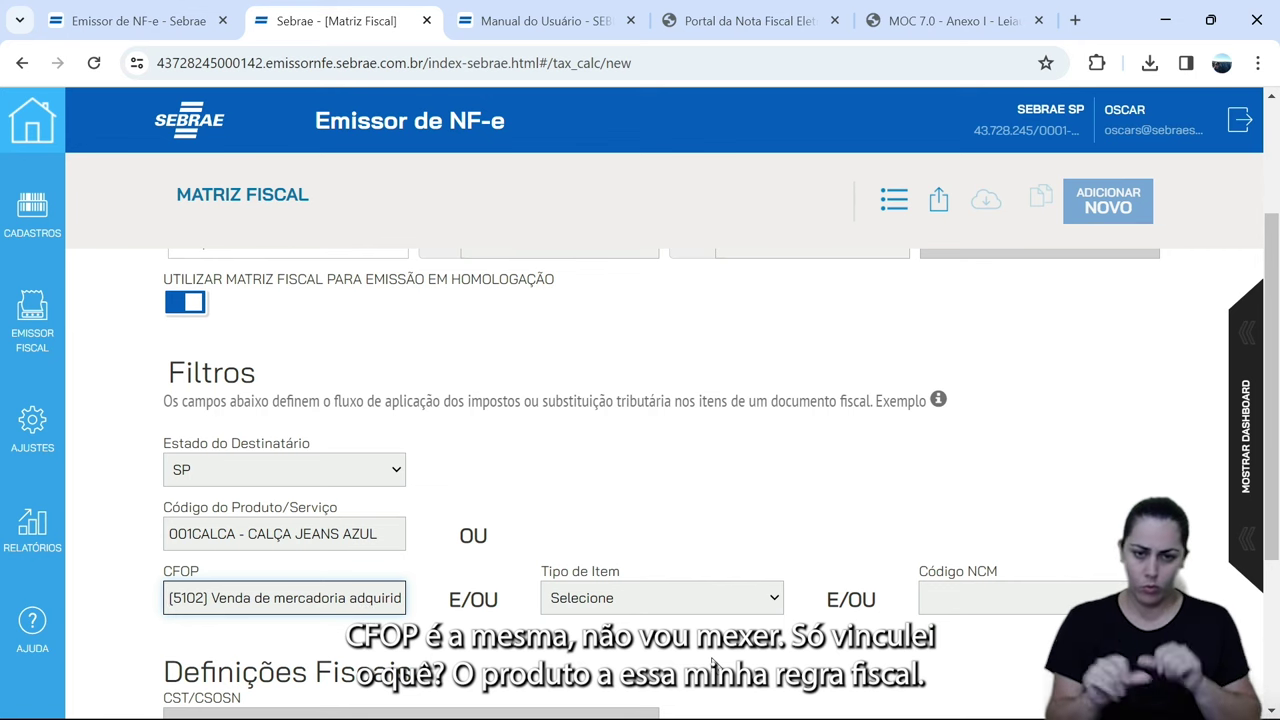
# - Set the ICMS rule's CST/CSOSN to "400 Não tributada pelo Simples Nacional"
pyautogui.scroll(-1, 716, 662)
pyautogui.click(412, 620)
pyautogui.write('400')
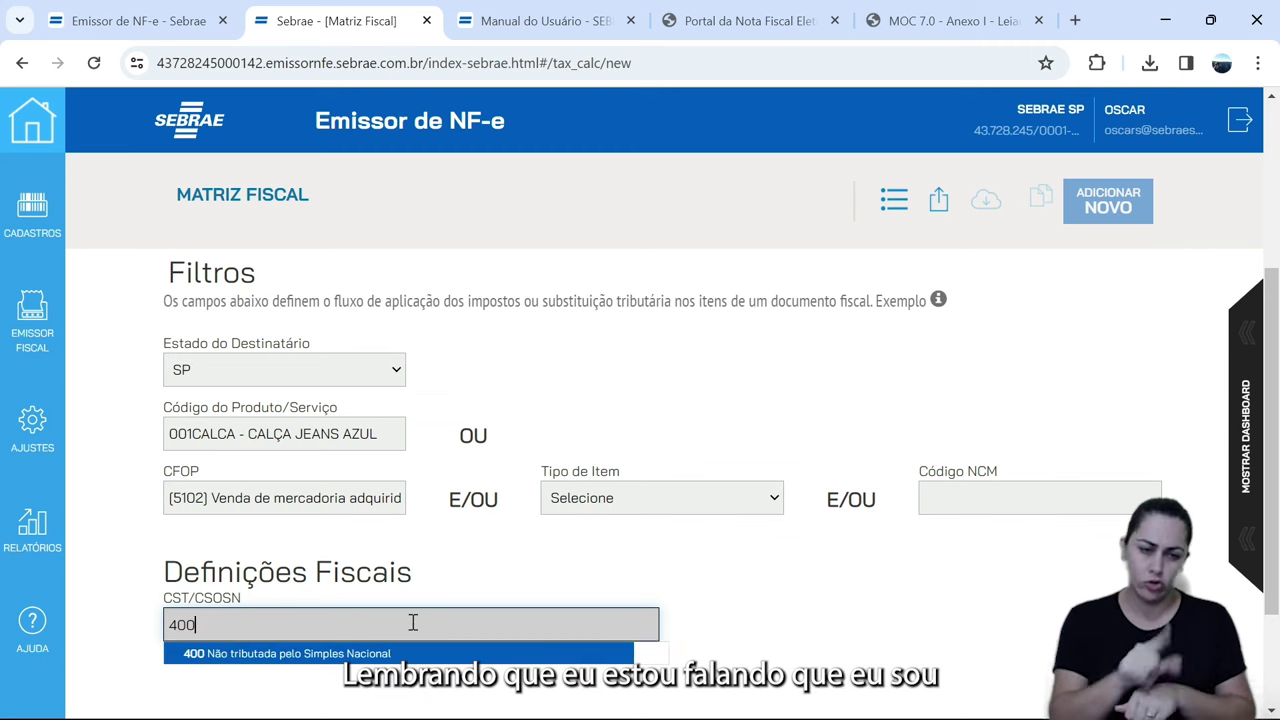
pyautogui.click(368, 655)
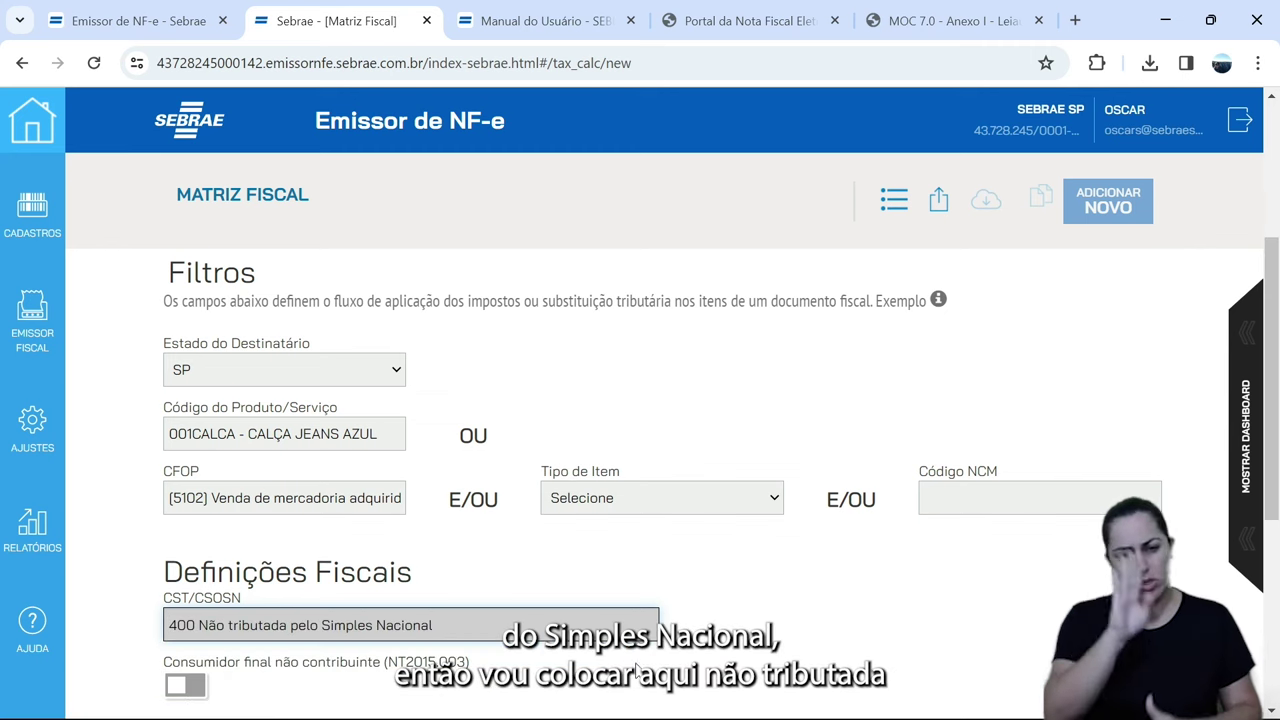
# - Enable "Consumidor final não contribuinte (NT2015.003)" for the ICMS 400 VENDA CALÇA rule and save it
pyautogui.scroll(-1, 660, 654)
pyautogui.scroll(-1, 660, 654)
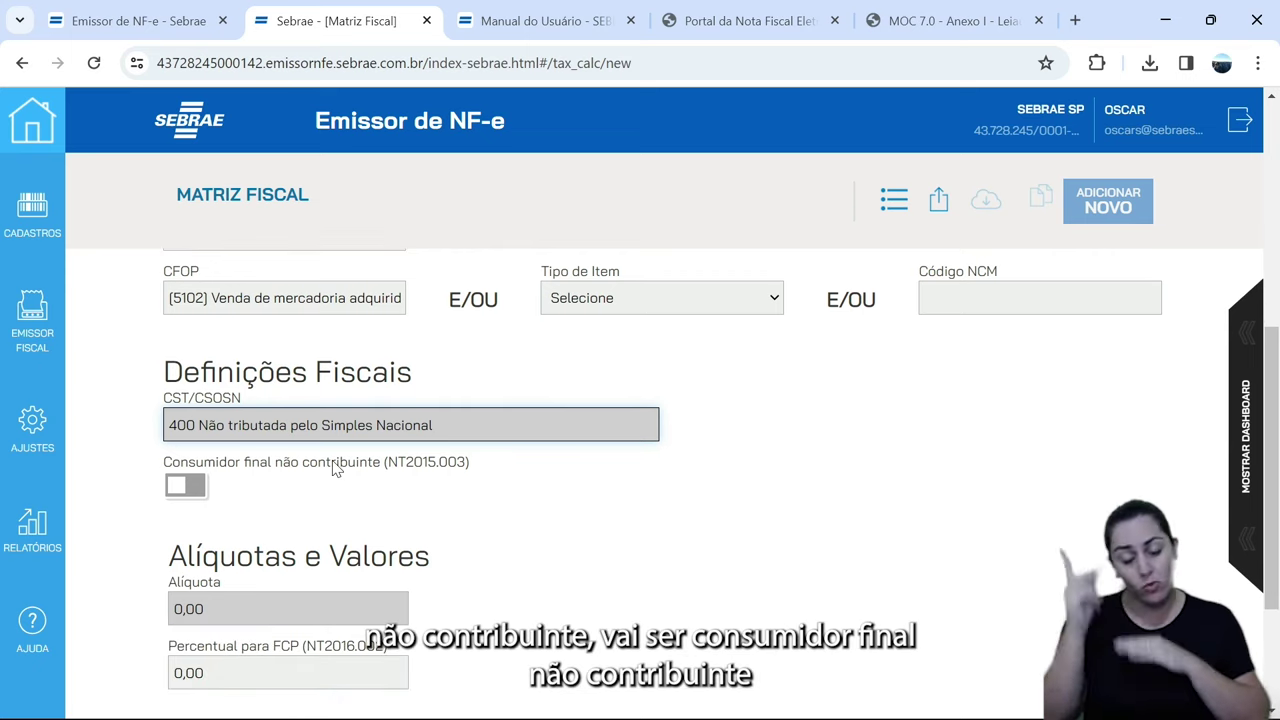
pyautogui.click(199, 494)
pyautogui.scroll(-1, 980, 558)
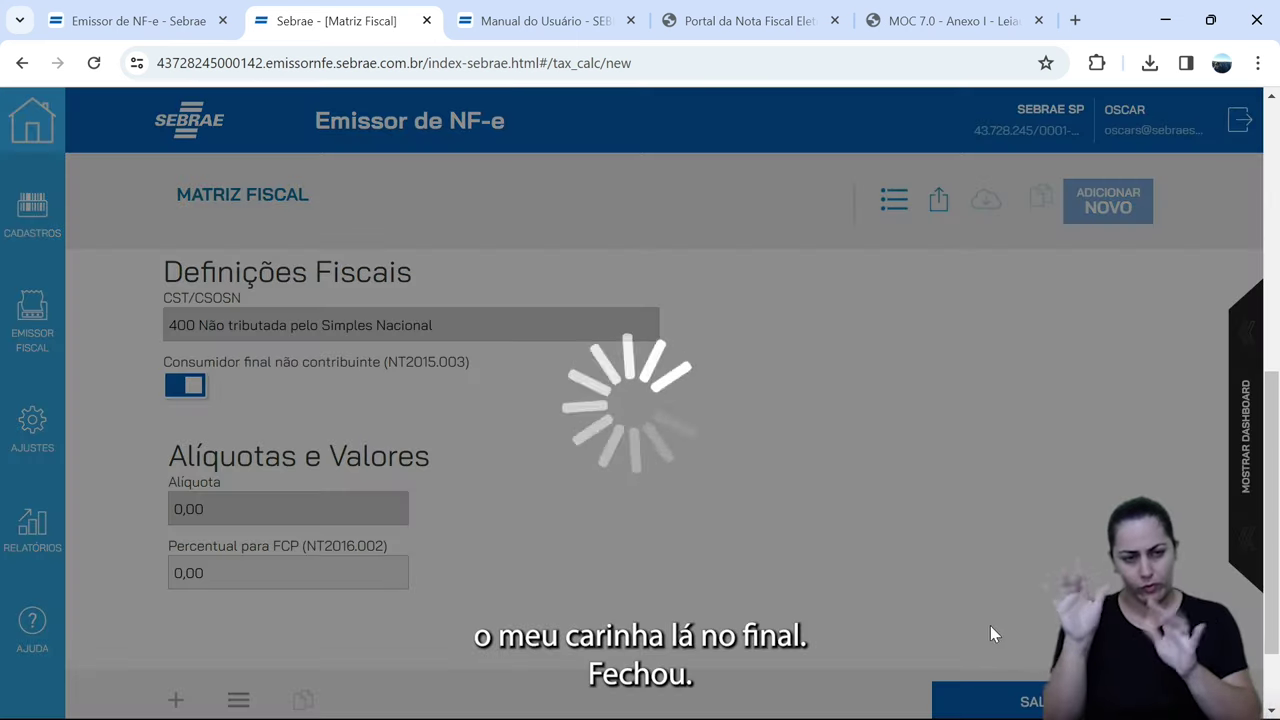
pyautogui.click(985, 700)
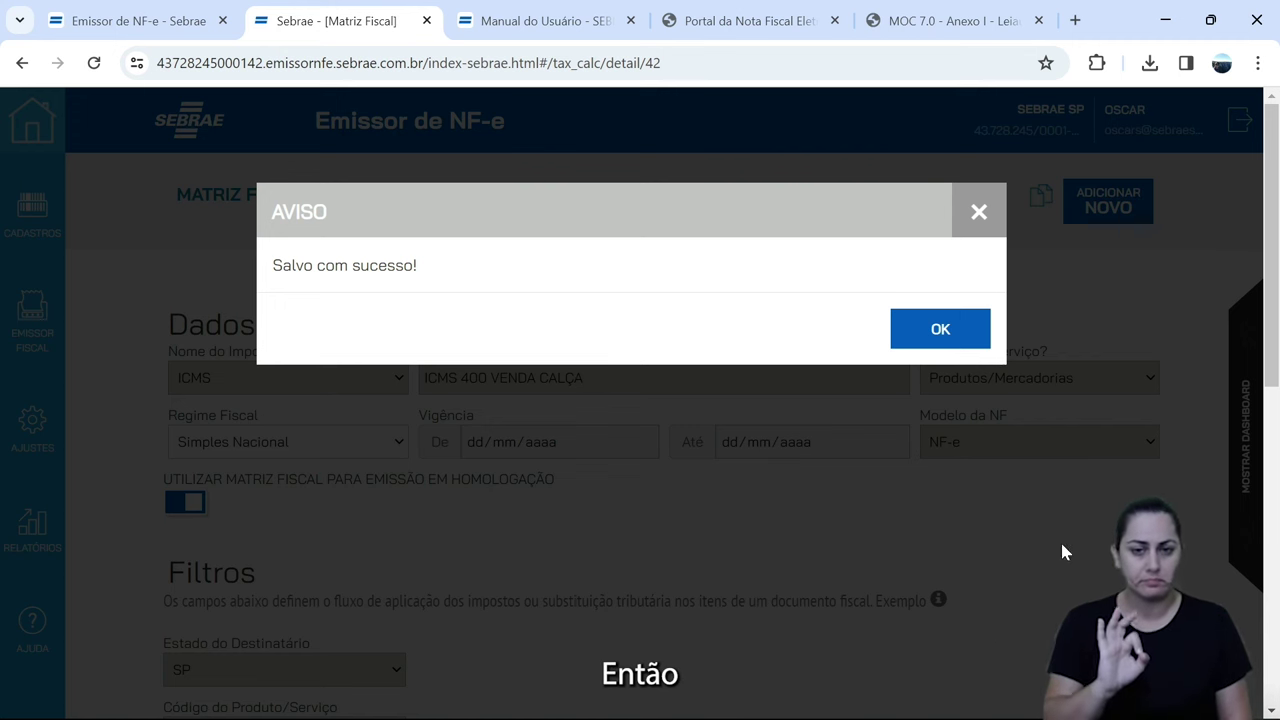
pyautogui.click(896, 336)
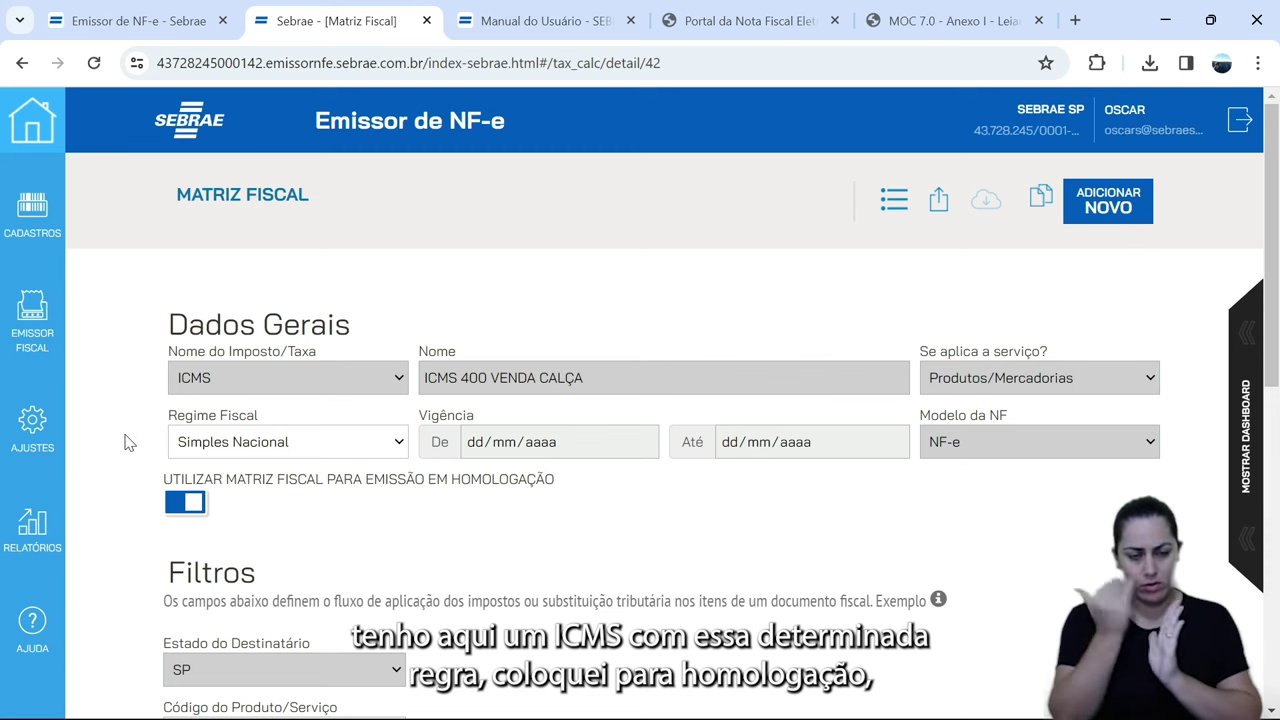
# - Review the full Matriz Fiscal list, from the default rules down to the custom sales rules
pyautogui.click(30, 426)
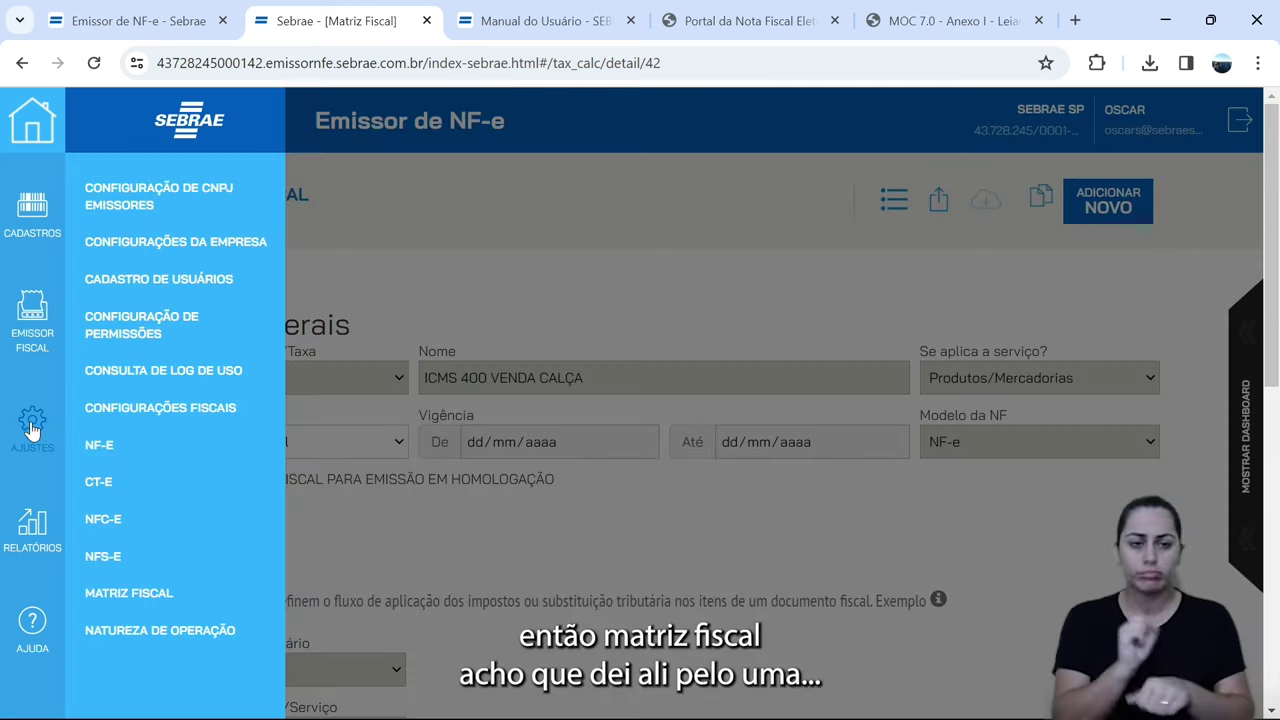
pyautogui.click(108, 596)
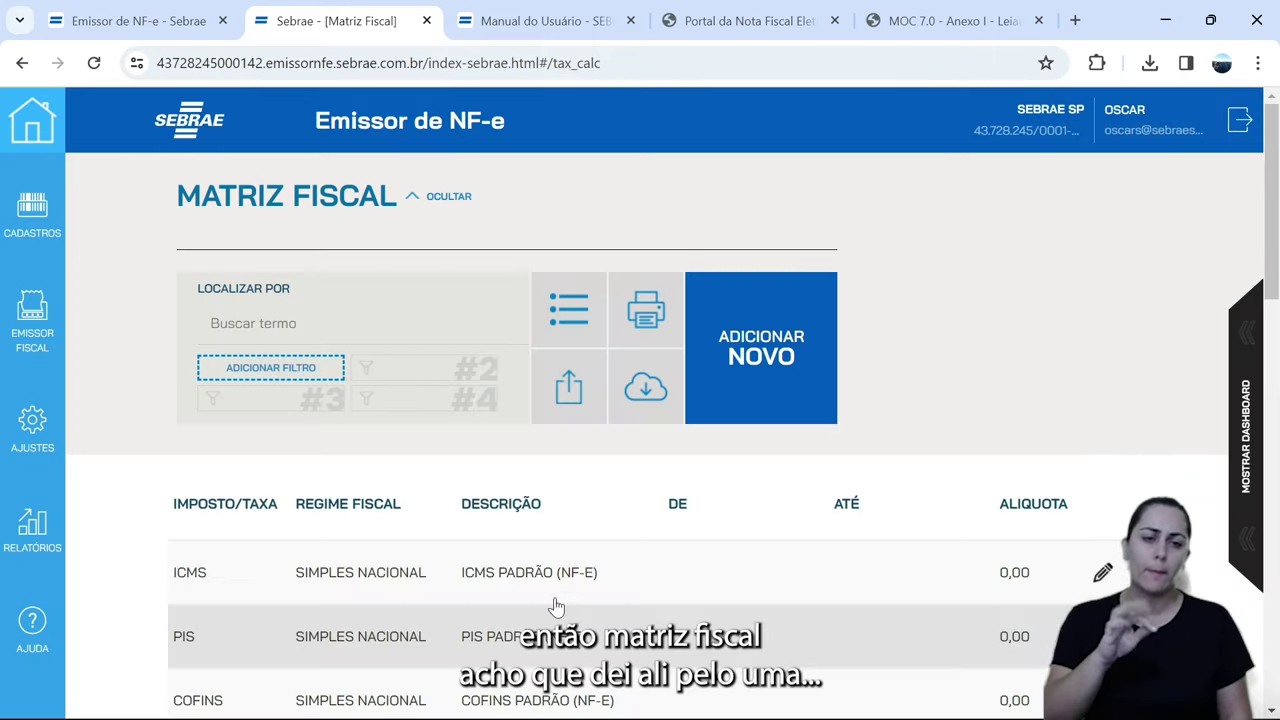
pyautogui.scroll(-3, 553, 594)
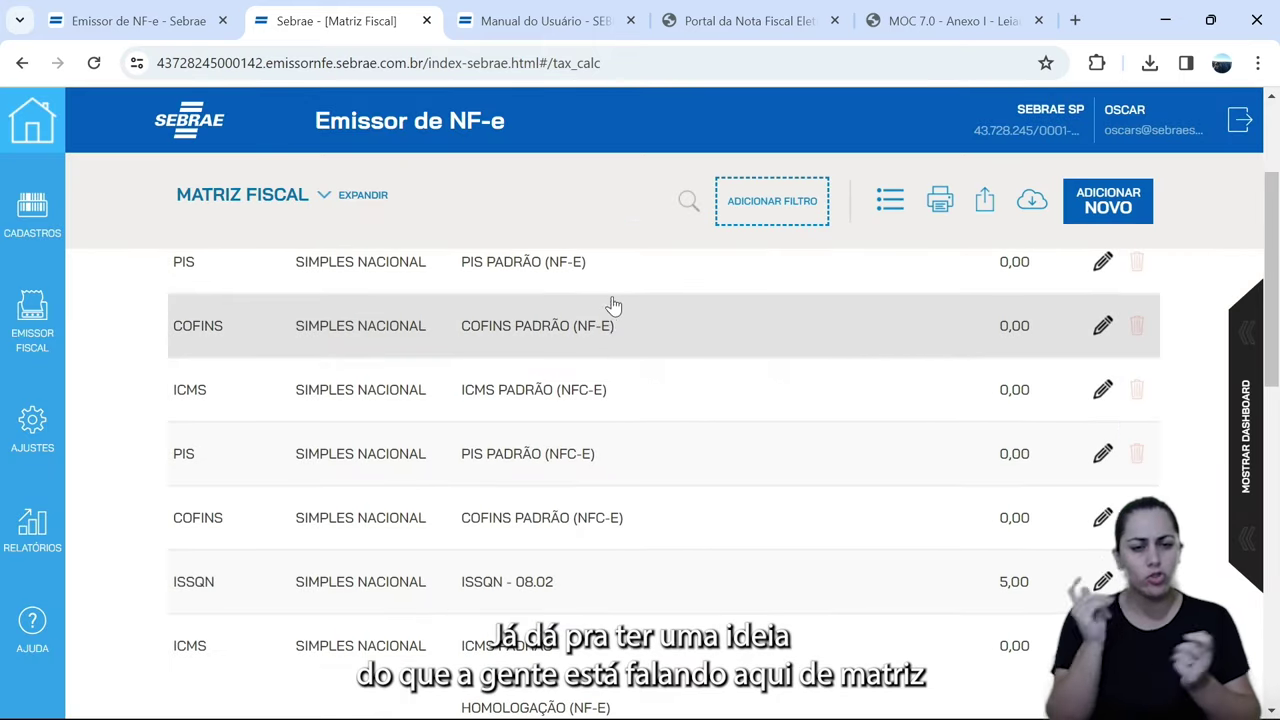
pyautogui.scroll(-2, 630, 525)
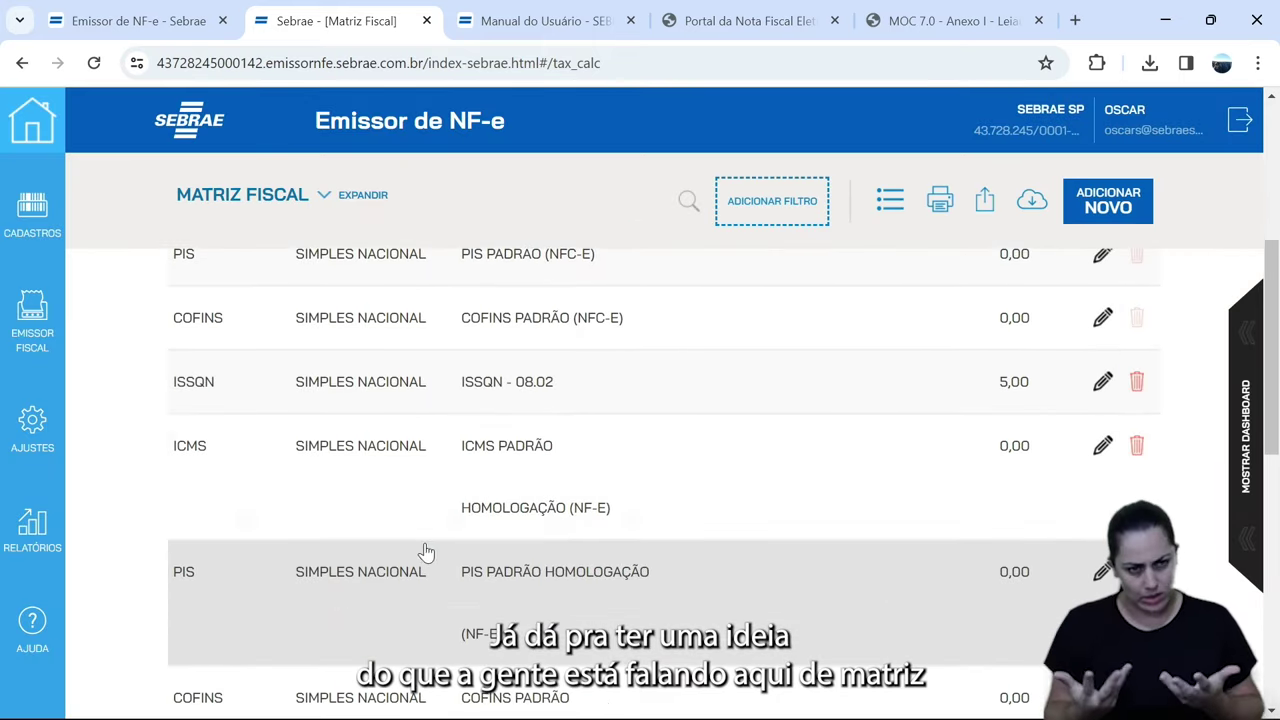
pyautogui.scroll(-1, 430, 550)
pyautogui.scroll(-2, 551, 605)
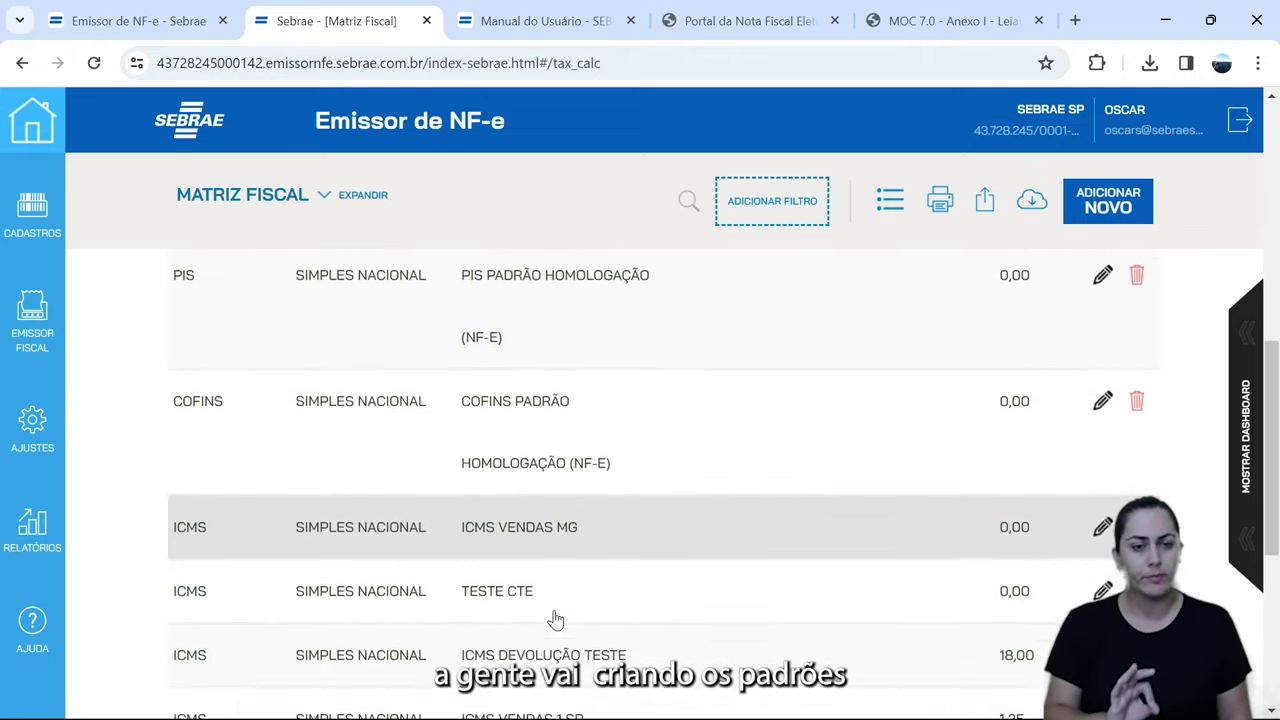
pyautogui.scroll(-2, 568, 590)
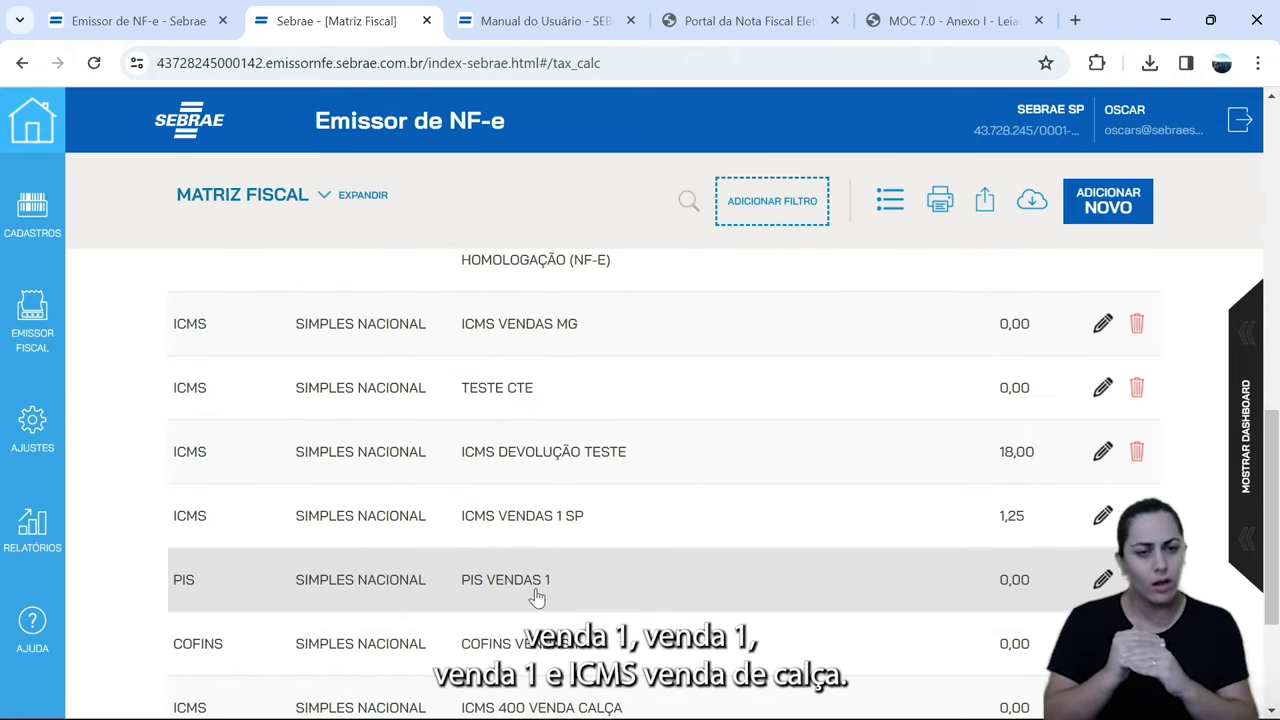
pyautogui.scroll(-1, 590, 575)
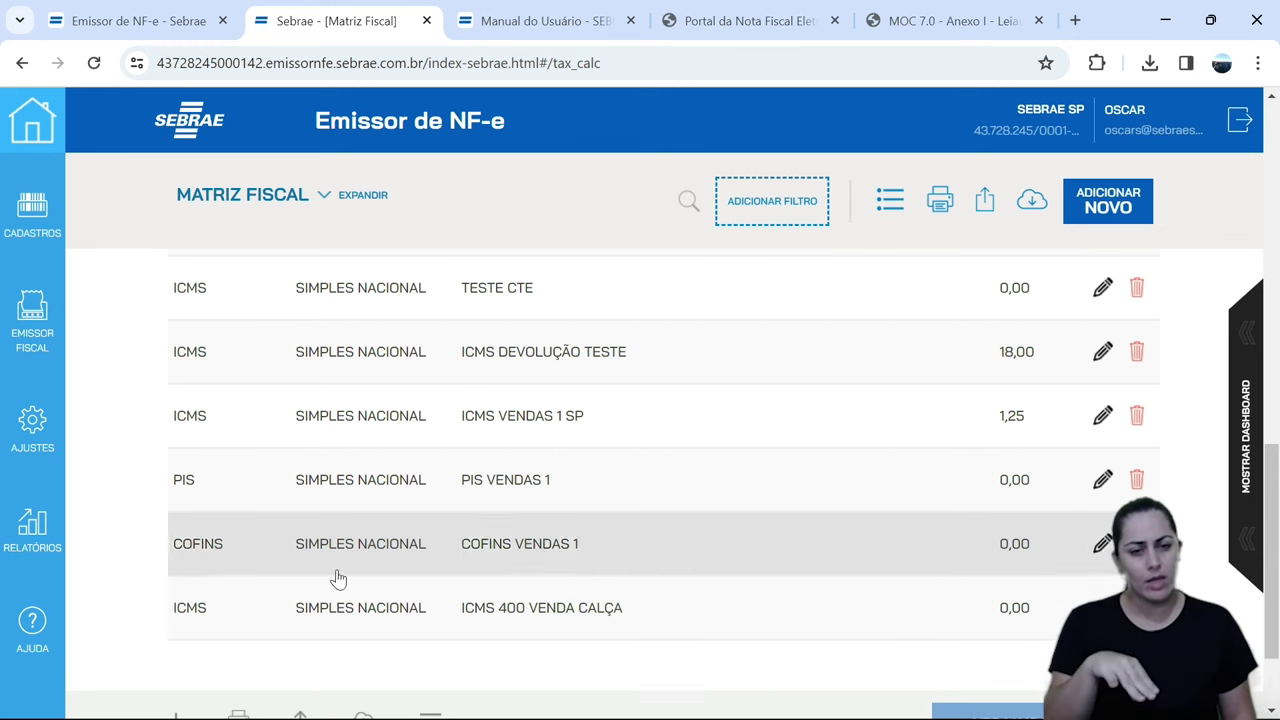
# - Open the Natureza de Operação list and examine the preset operations and their operation types
pyautogui.click(33, 430)
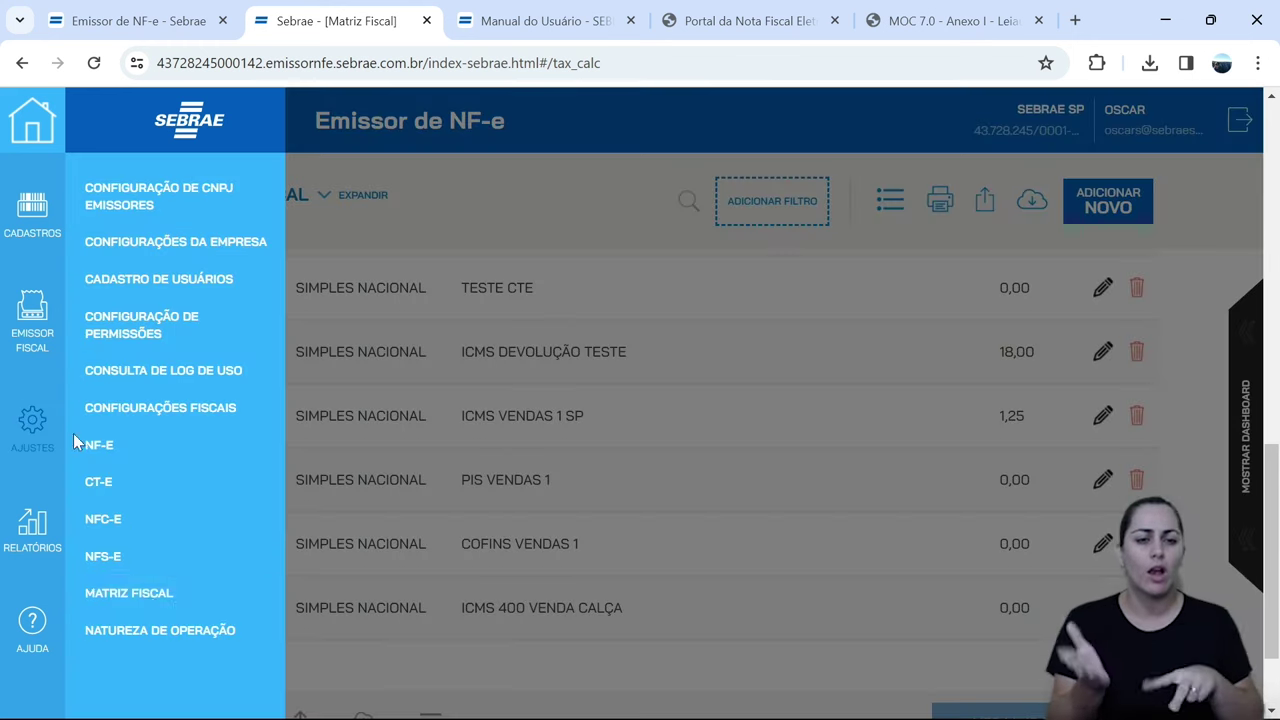
pyautogui.click(148, 636)
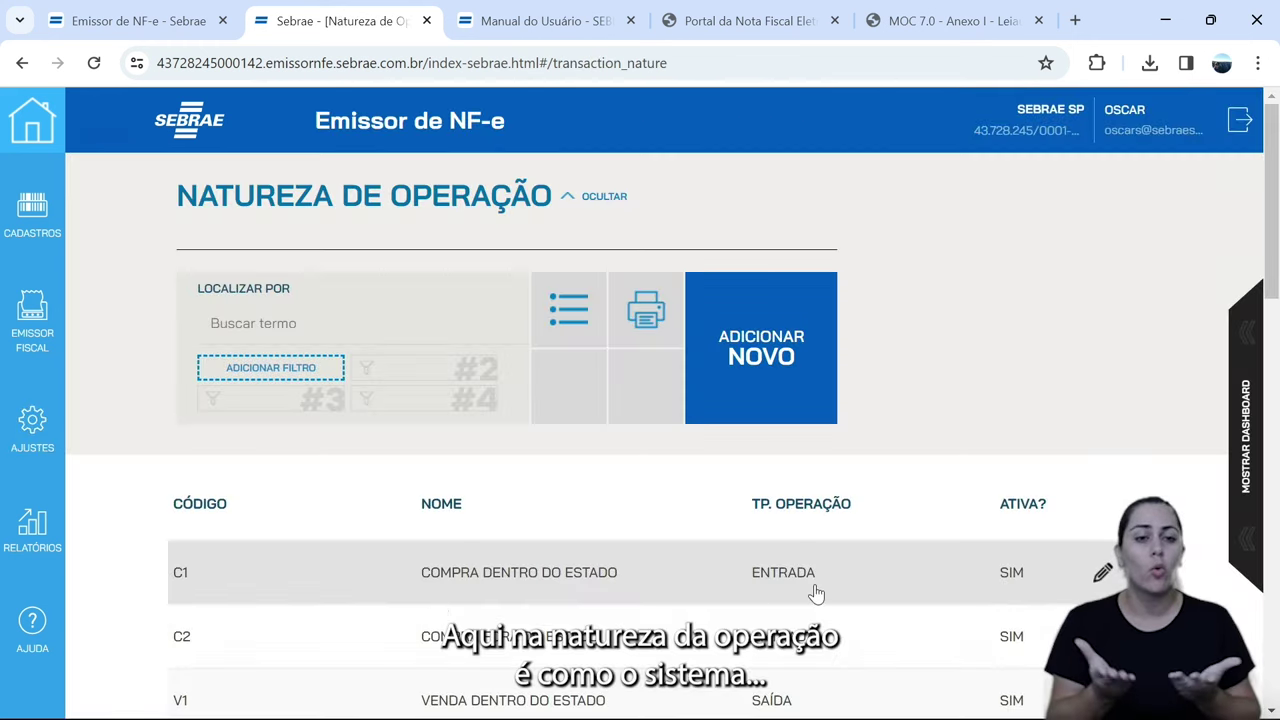
pyautogui.scroll(-3, 817, 594)
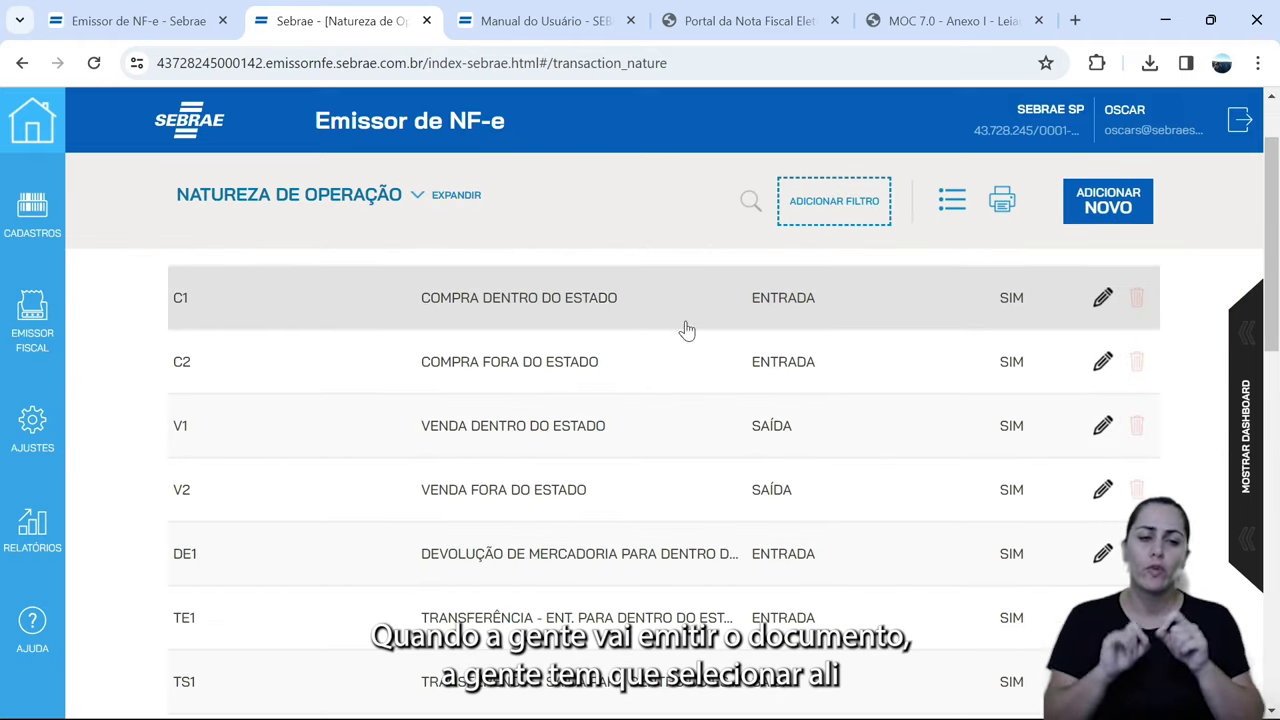
pyautogui.scroll(1, 660, 350)
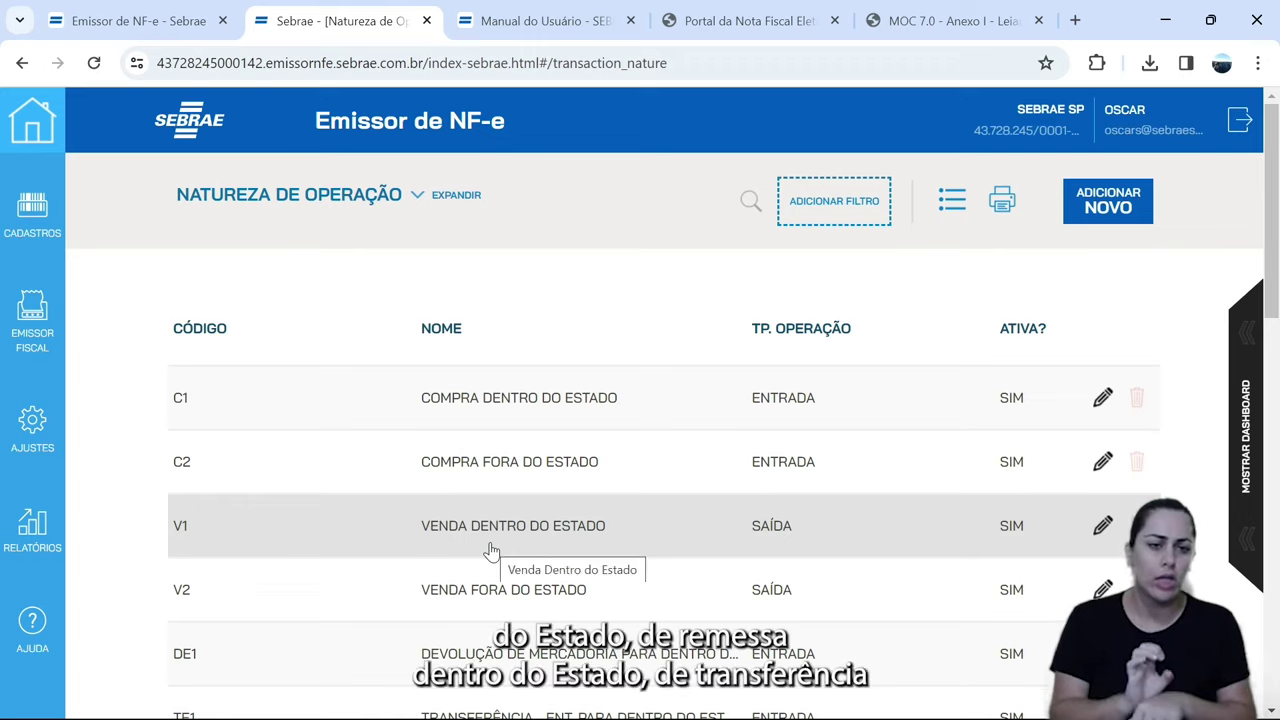
pyautogui.scroll(-2, 506, 548)
pyautogui.scroll(-2, 560, 517)
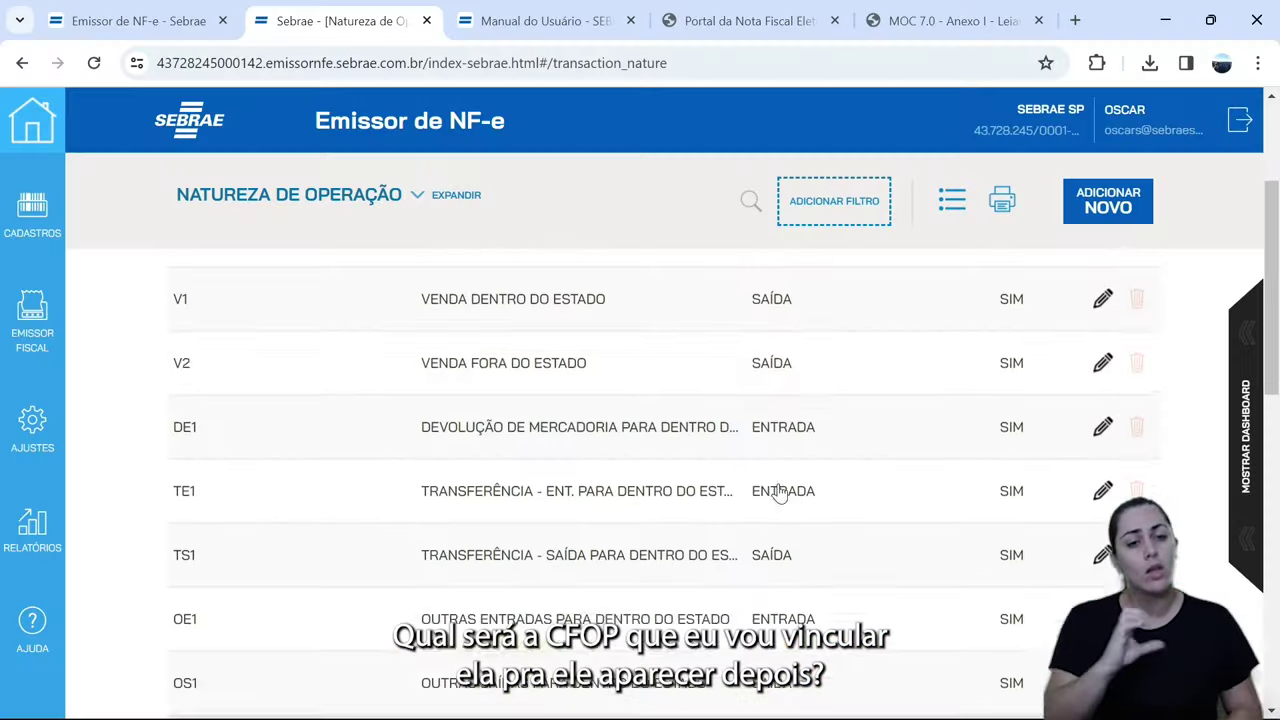
pyautogui.scroll(1, 760, 470)
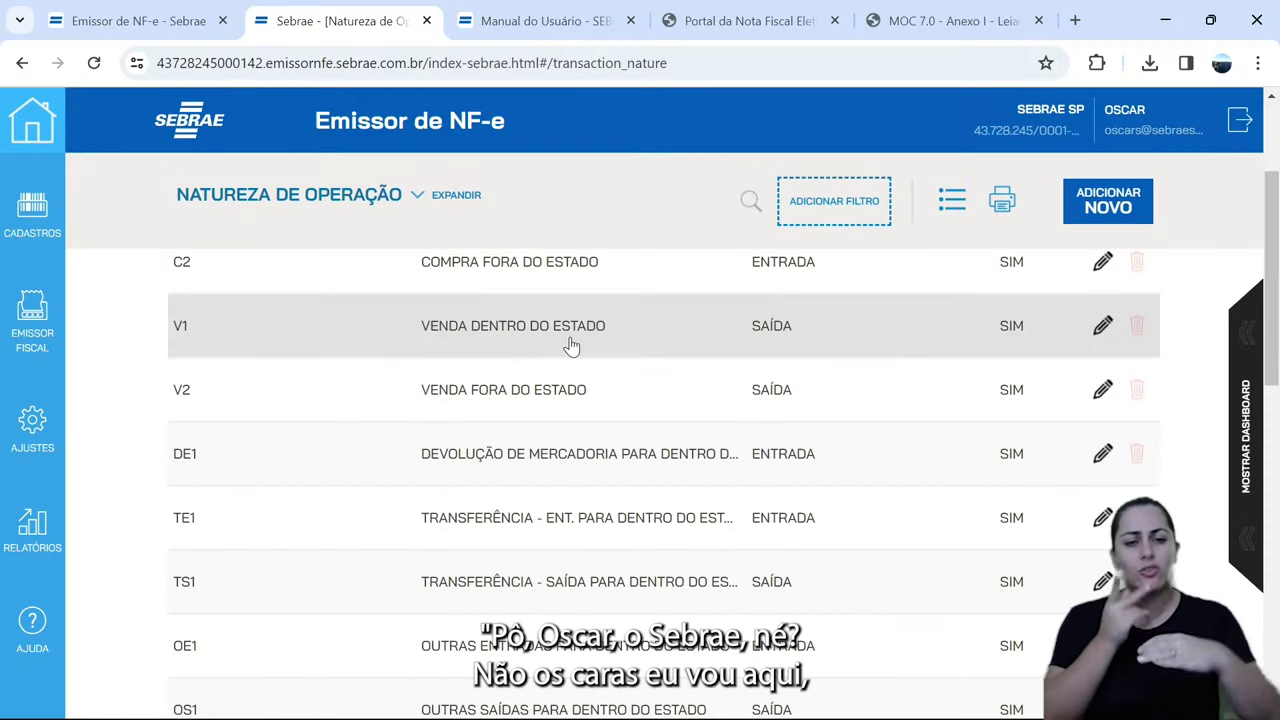
# - In the V1 "Venda Dentro do Estado" operation, make CFOP 5102 the default in place of 5101 and save
pyautogui.click(570, 345)
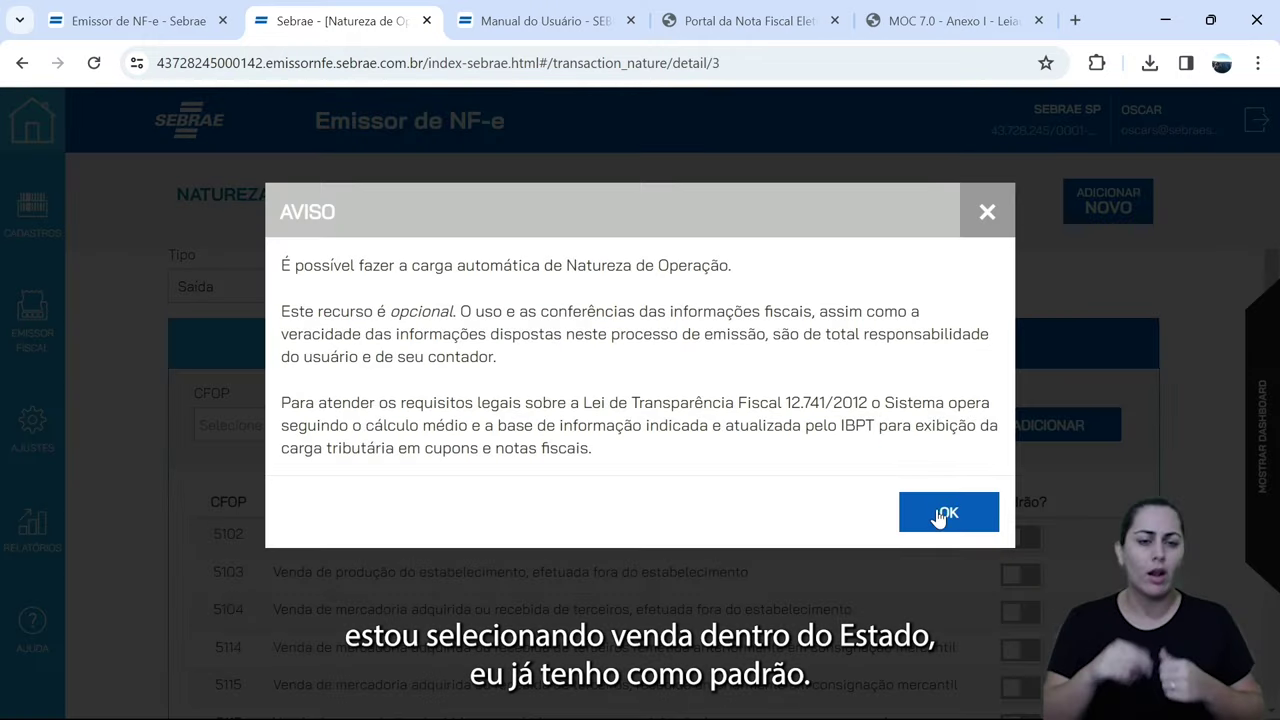
pyautogui.click(946, 513)
pyautogui.scroll(-2, 500, 490)
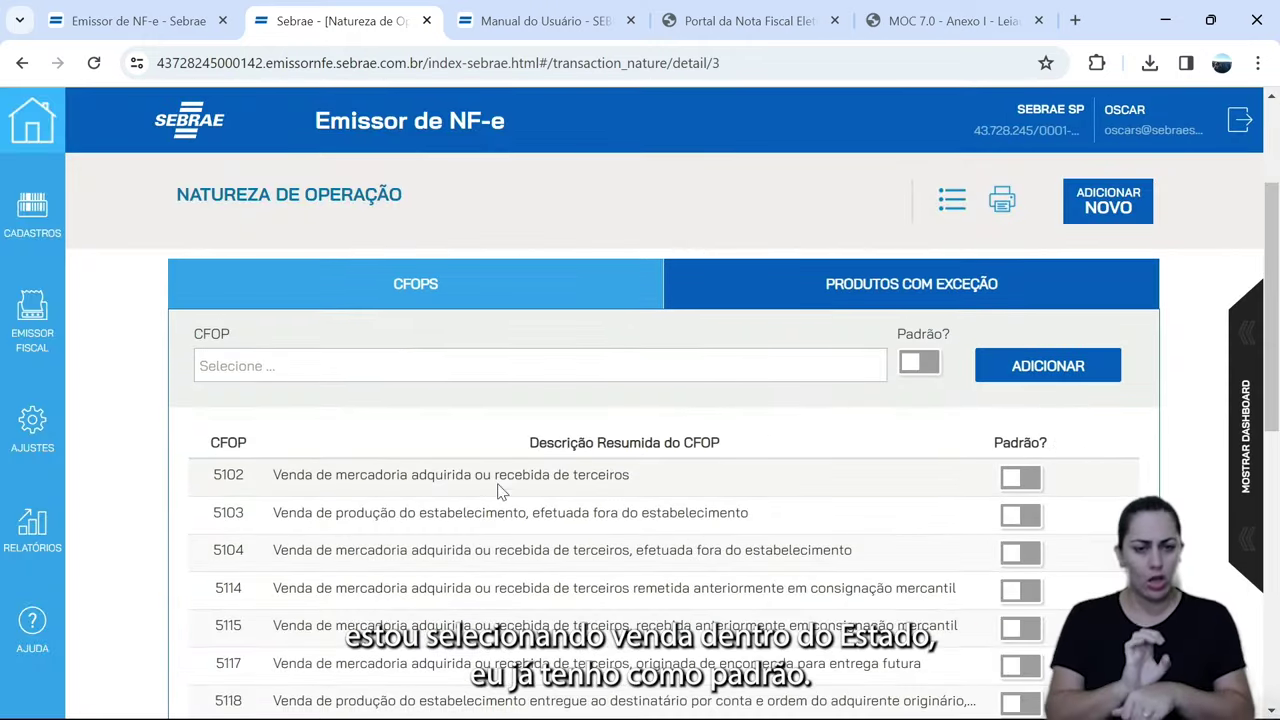
pyautogui.scroll(-5, 1030, 470)
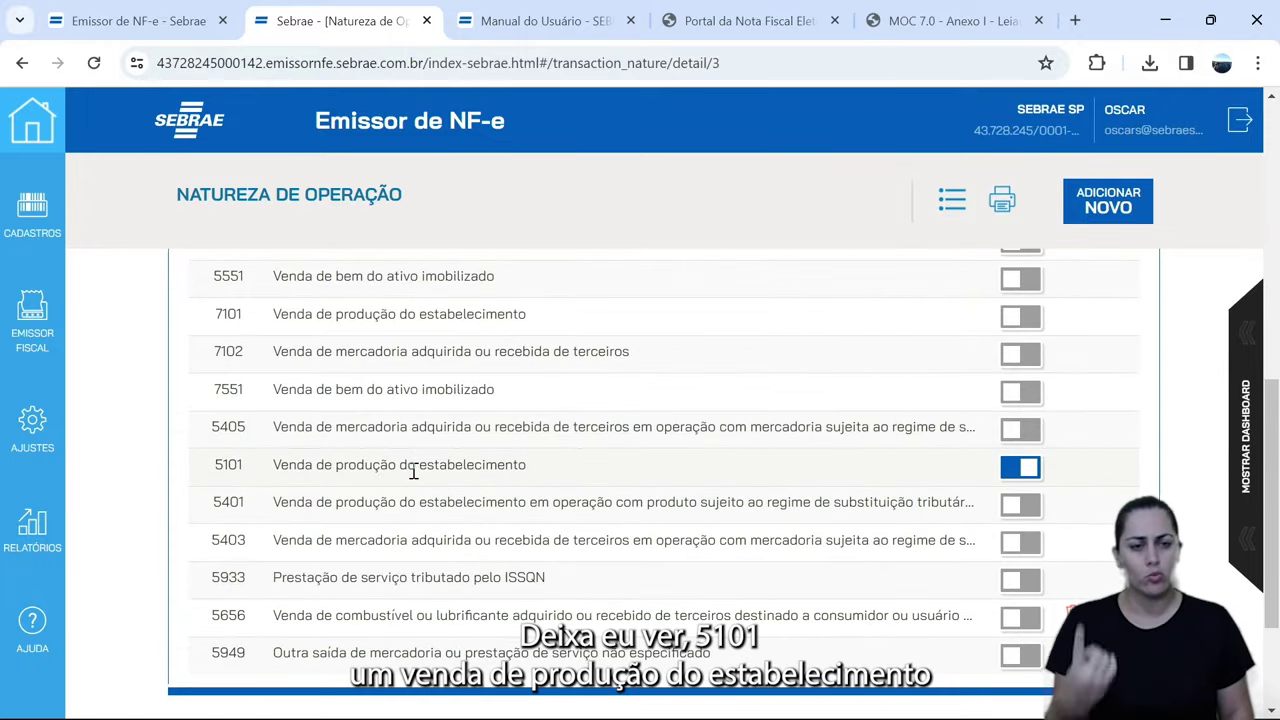
pyautogui.scroll(1, 826, 477)
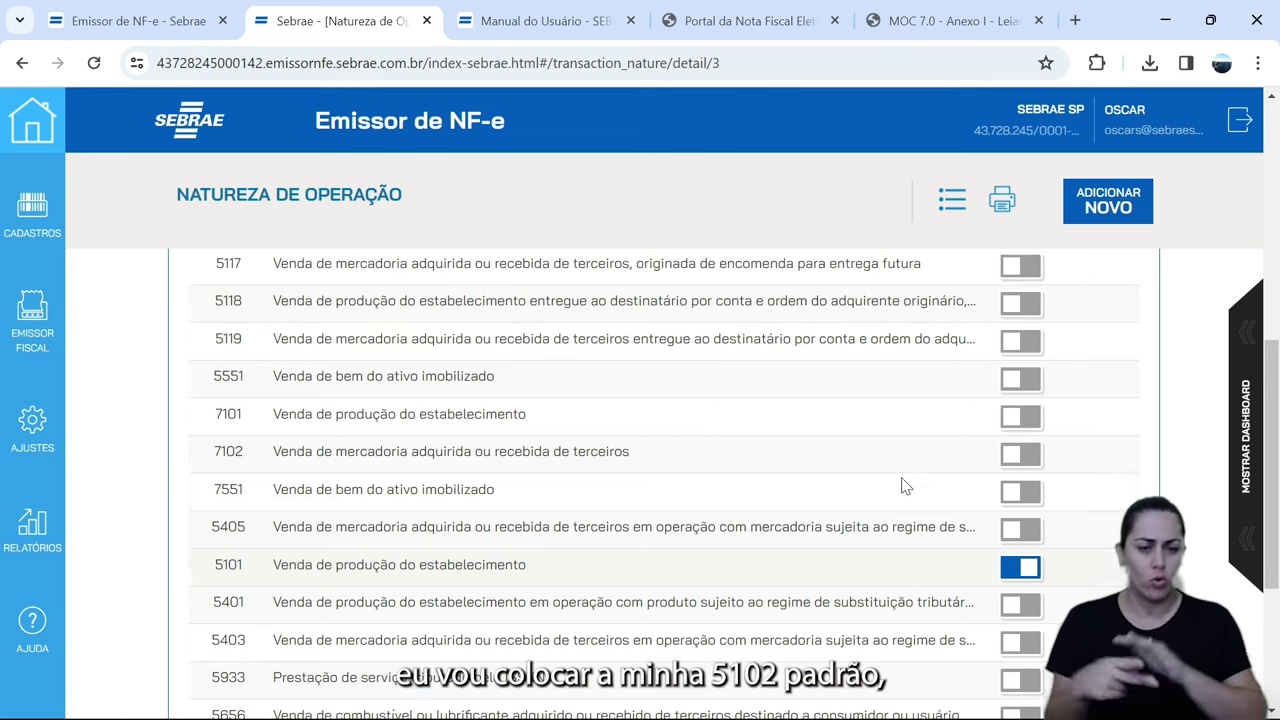
pyautogui.scroll(4, 905, 486)
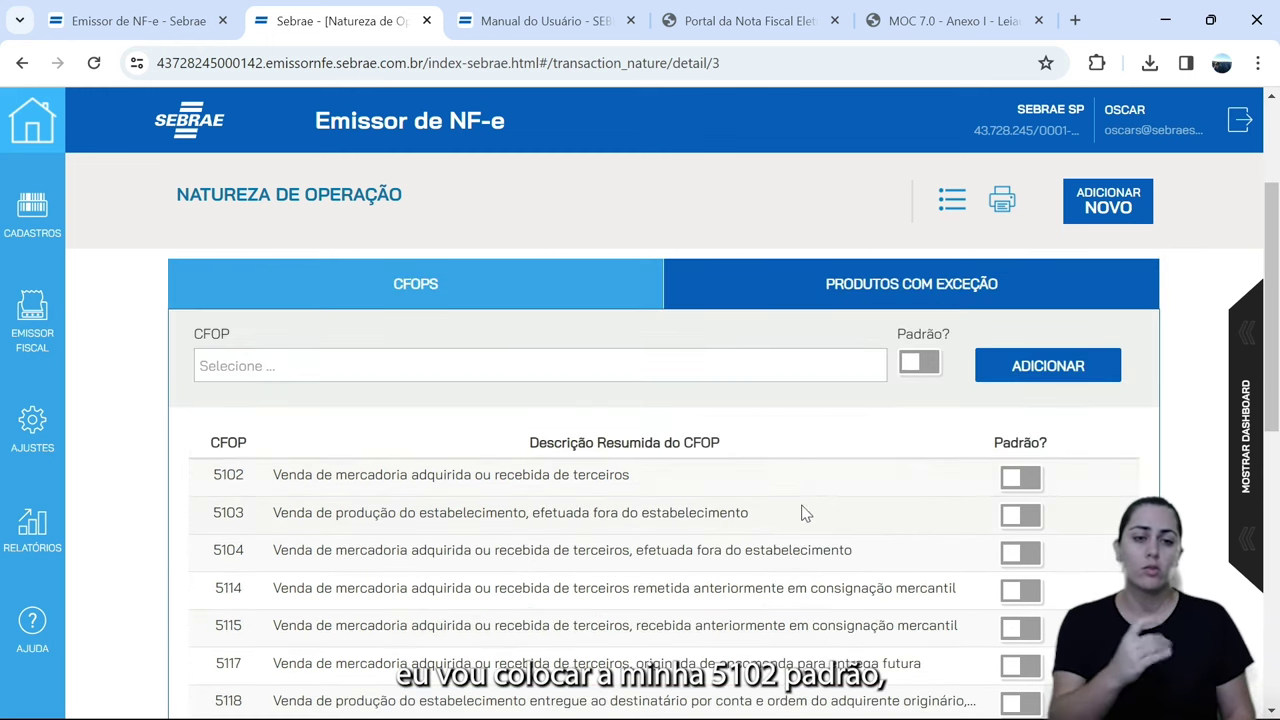
pyautogui.click(1029, 483)
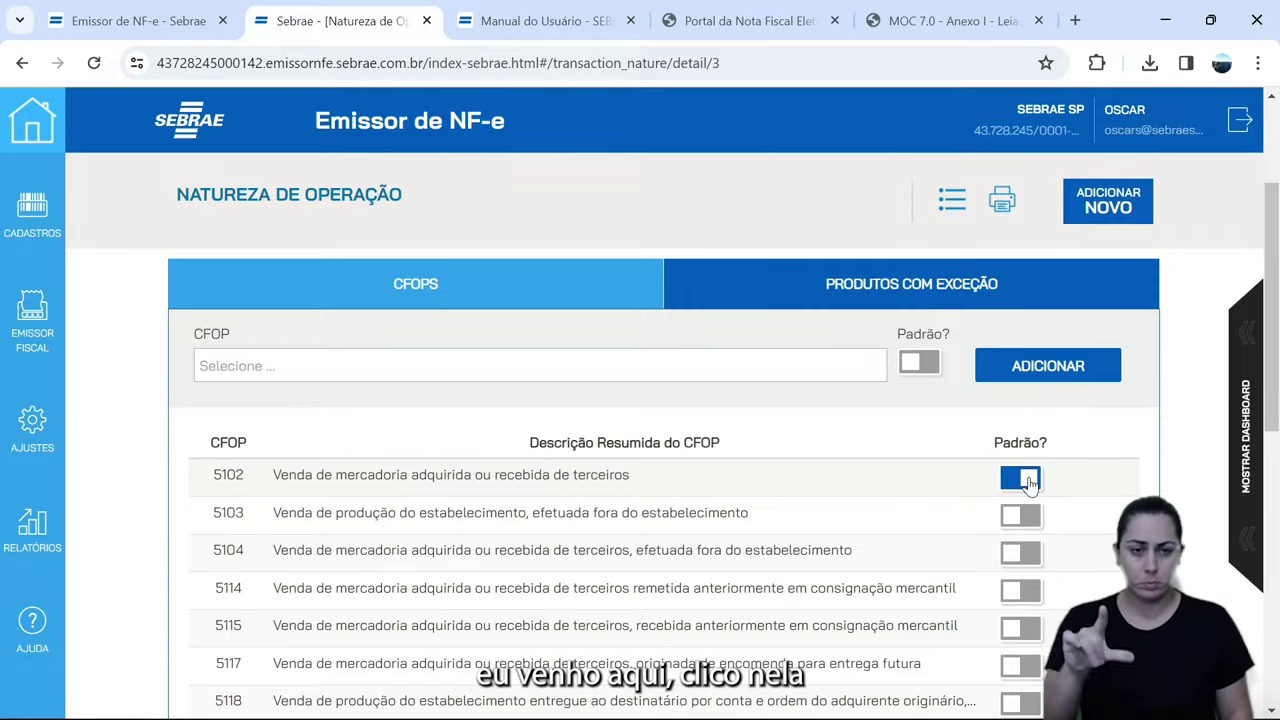
pyautogui.scroll(-10, 1080, 497)
pyautogui.click(1046, 596)
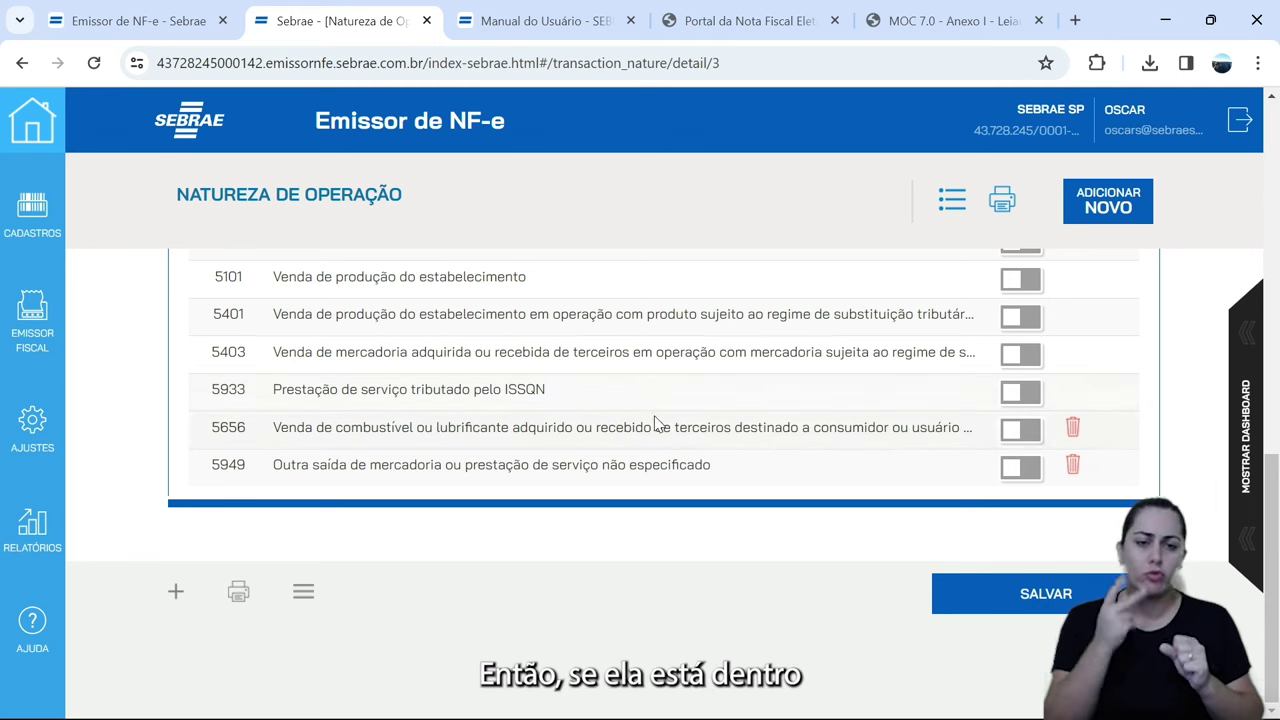
# - Review the sales CFOPs included in the V1 operation, from 5102 down to 5949
pyautogui.scroll(3, 405, 265)
pyautogui.scroll(4, 391, 223)
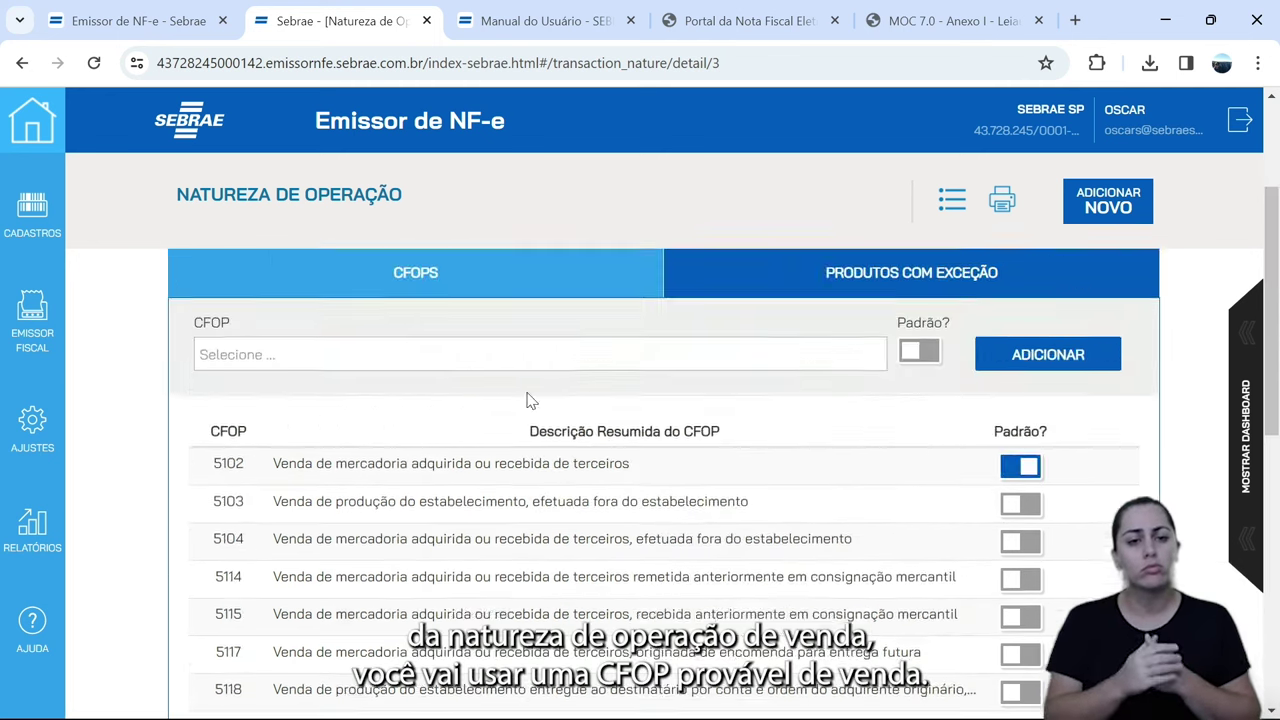
pyautogui.scroll(-2, 668, 420)
pyautogui.scroll(-2, 668, 425)
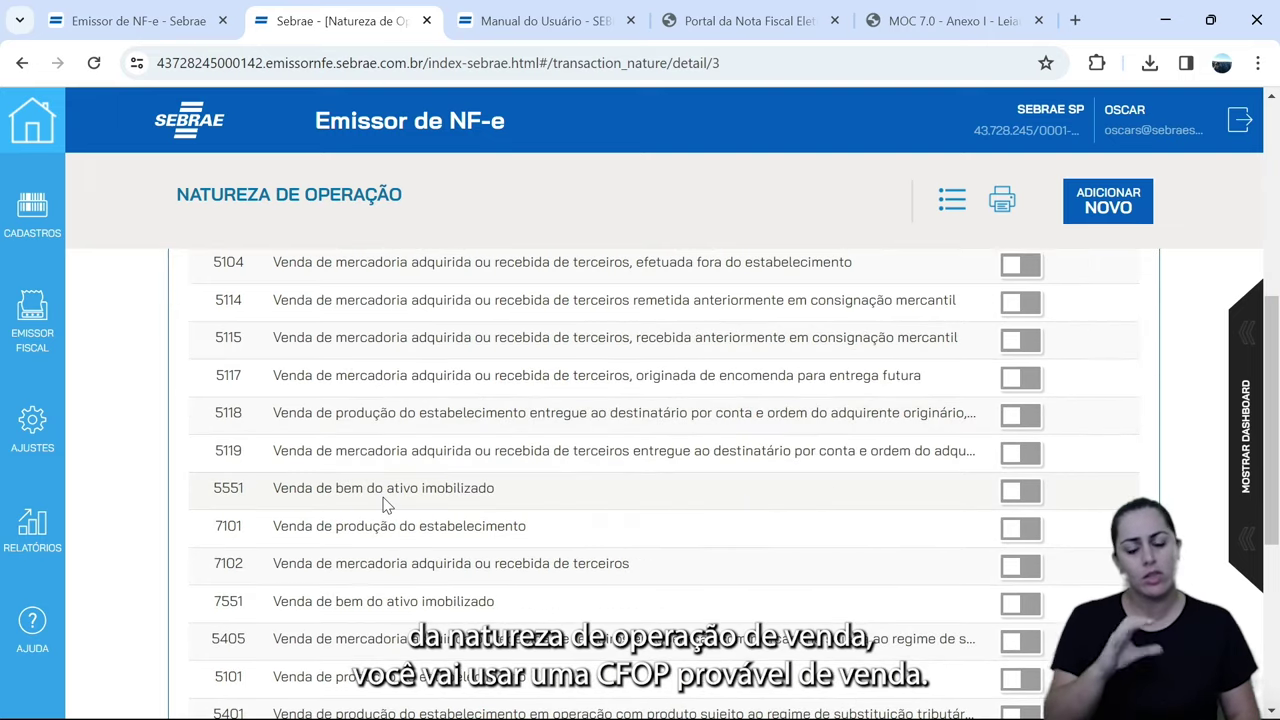
pyautogui.scroll(-1, 537, 528)
pyautogui.scroll(-1, 537, 528)
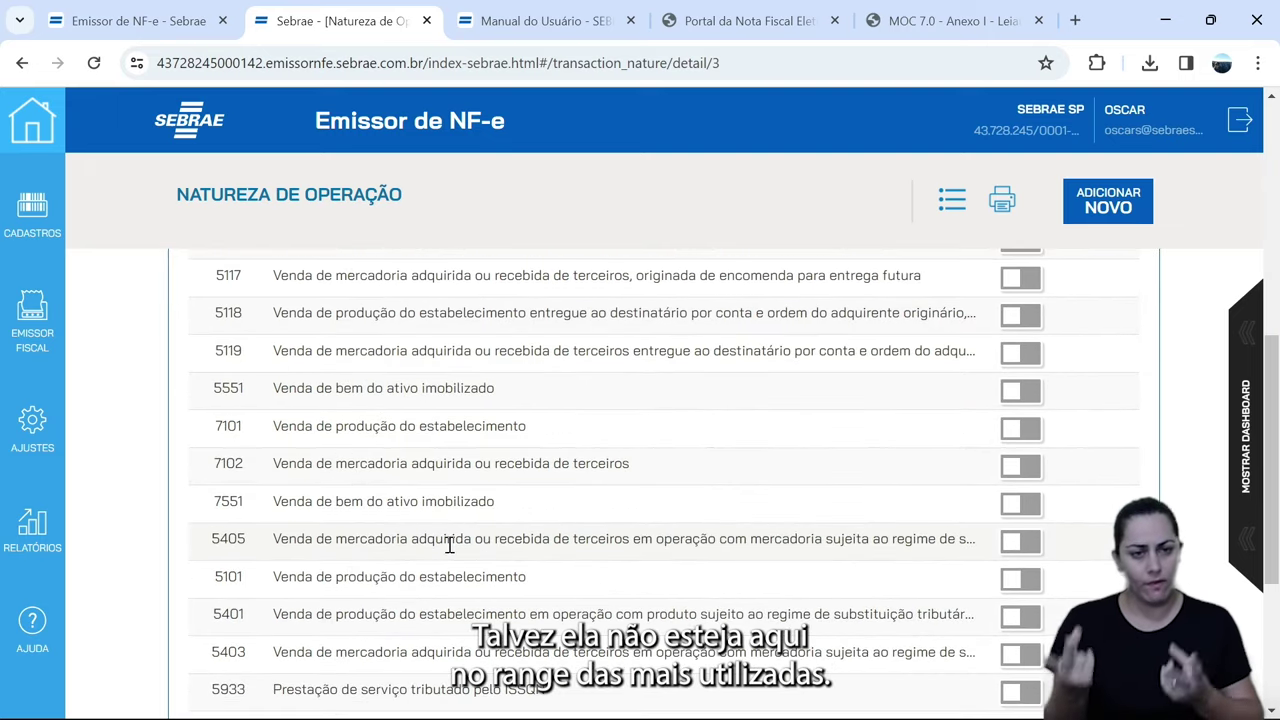
pyautogui.scroll(-1, 450, 545)
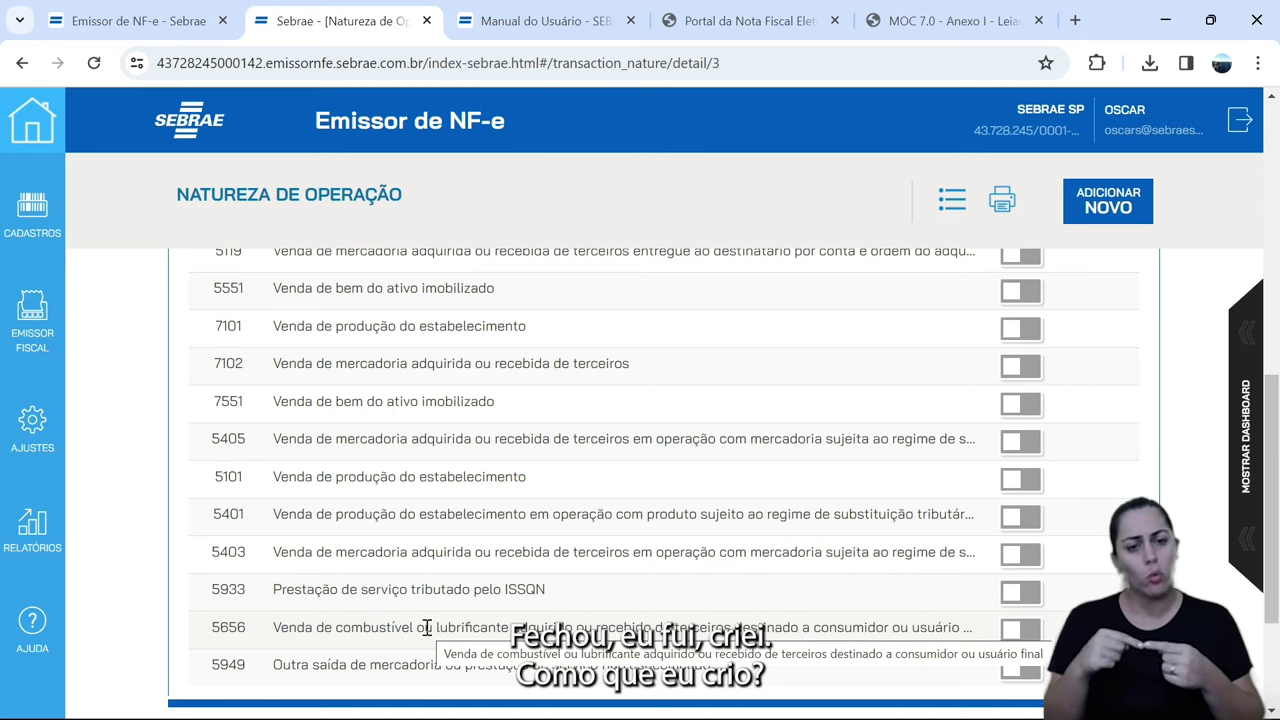
pyautogui.scroll(10, 671, 451)
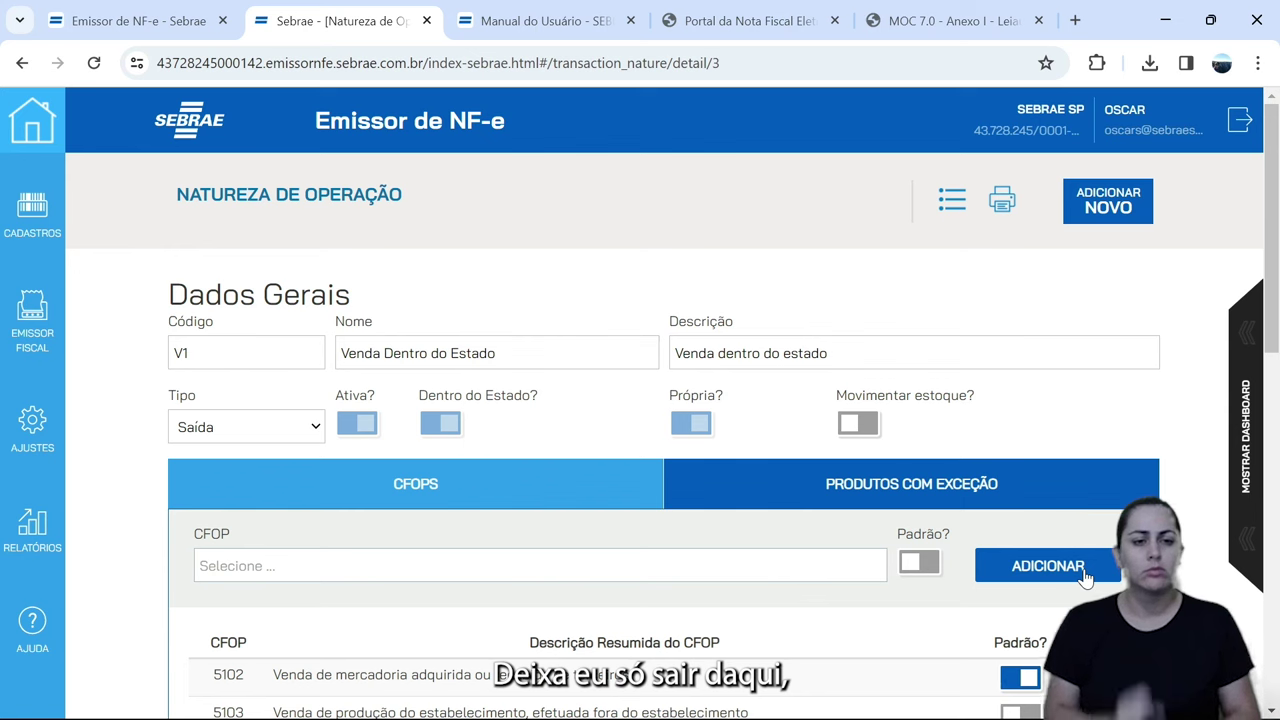
# - Save the V1 operation again and return to the Natureza de Operação list
pyautogui.scroll(-10, 671, 451)
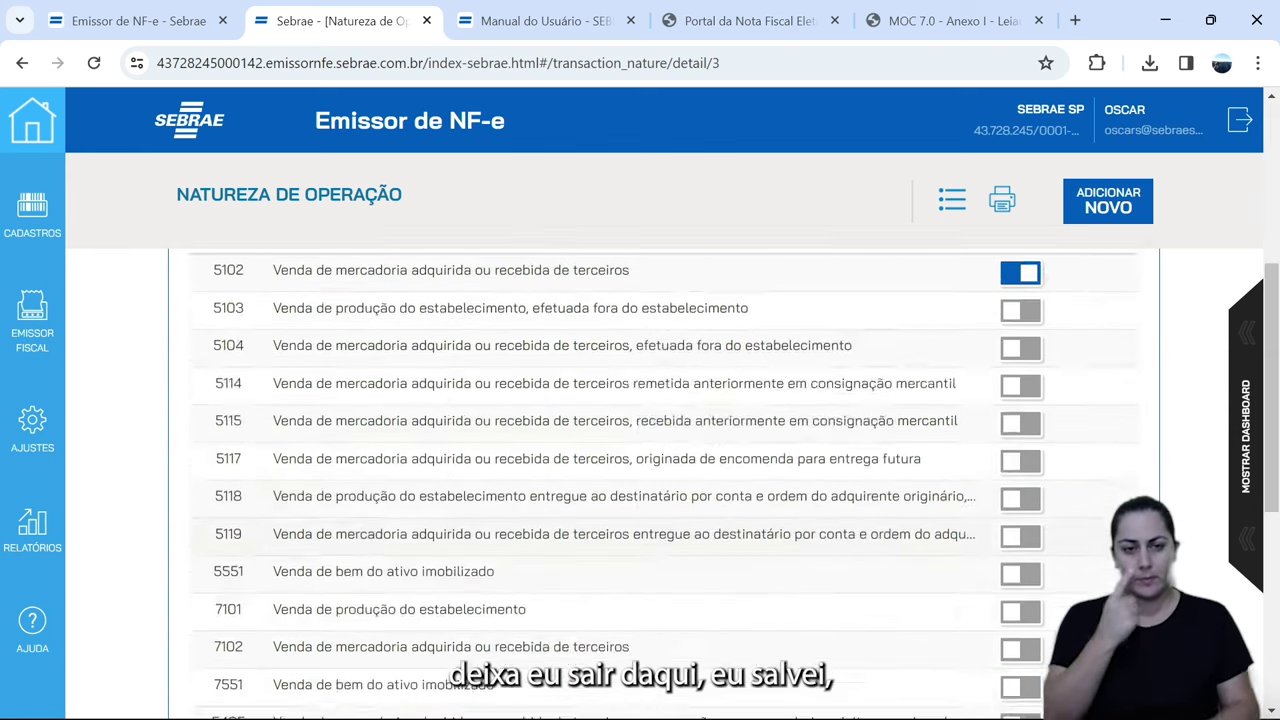
pyautogui.click(976, 606)
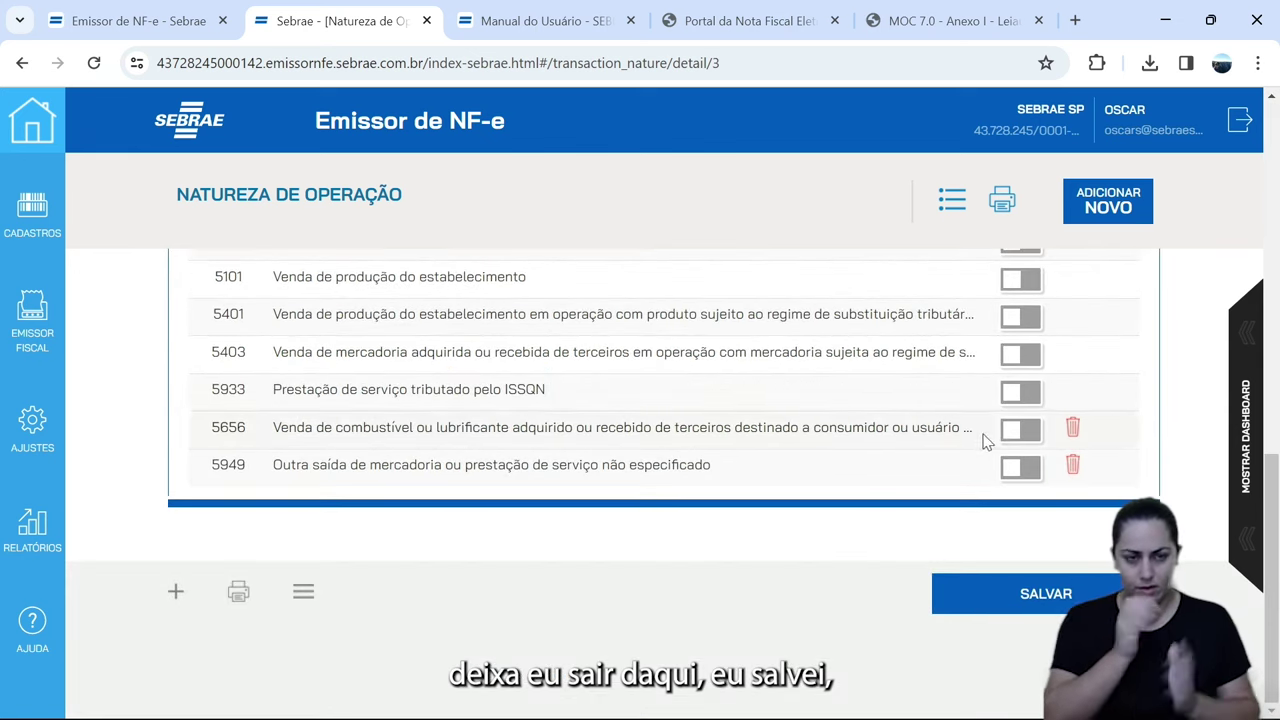
pyautogui.click(952, 193)
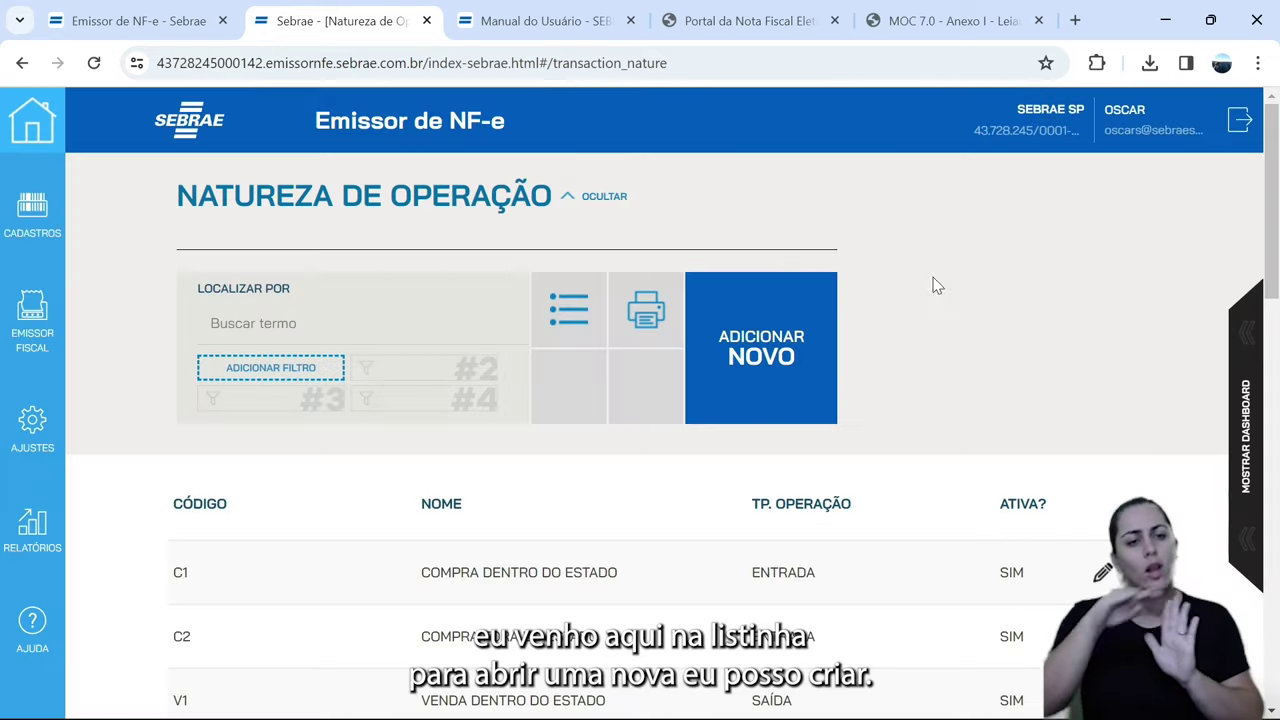
# - Check the remaining preset operations, then start a new Natureza de Operação record at its Código
pyautogui.scroll(-10, 706, 573)
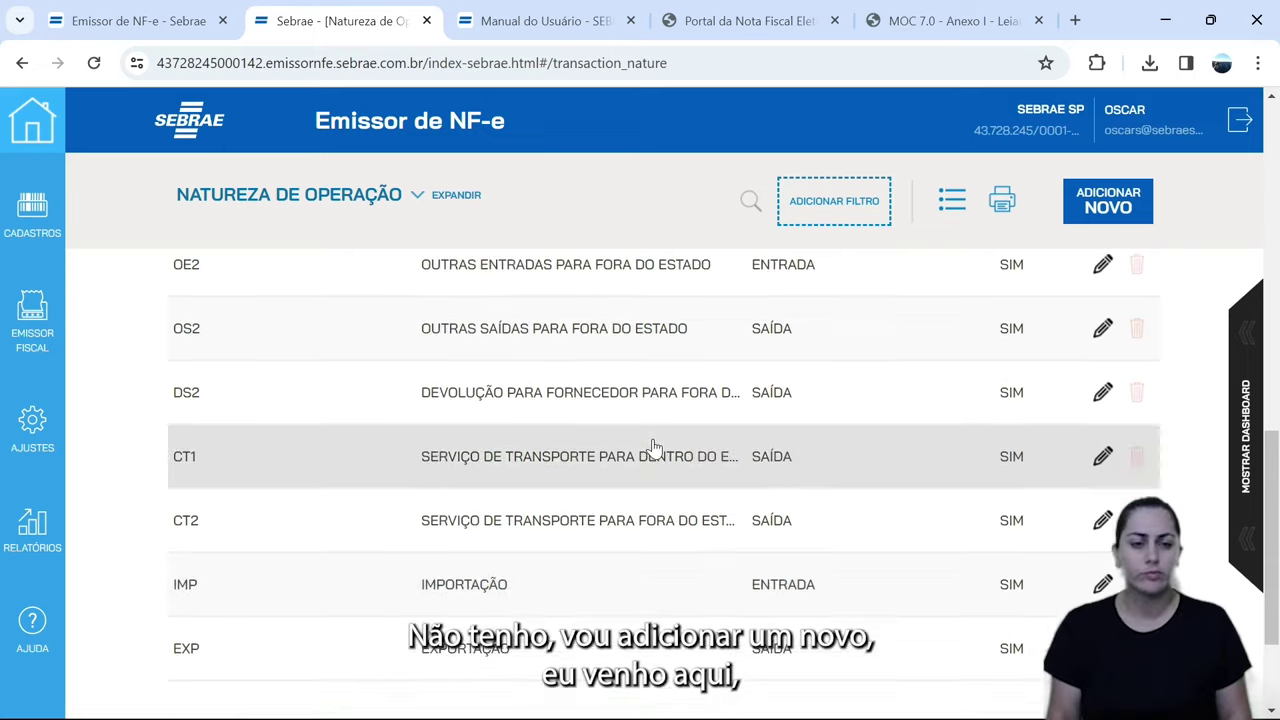
pyautogui.scroll(2, 651, 448)
pyautogui.click(1106, 205)
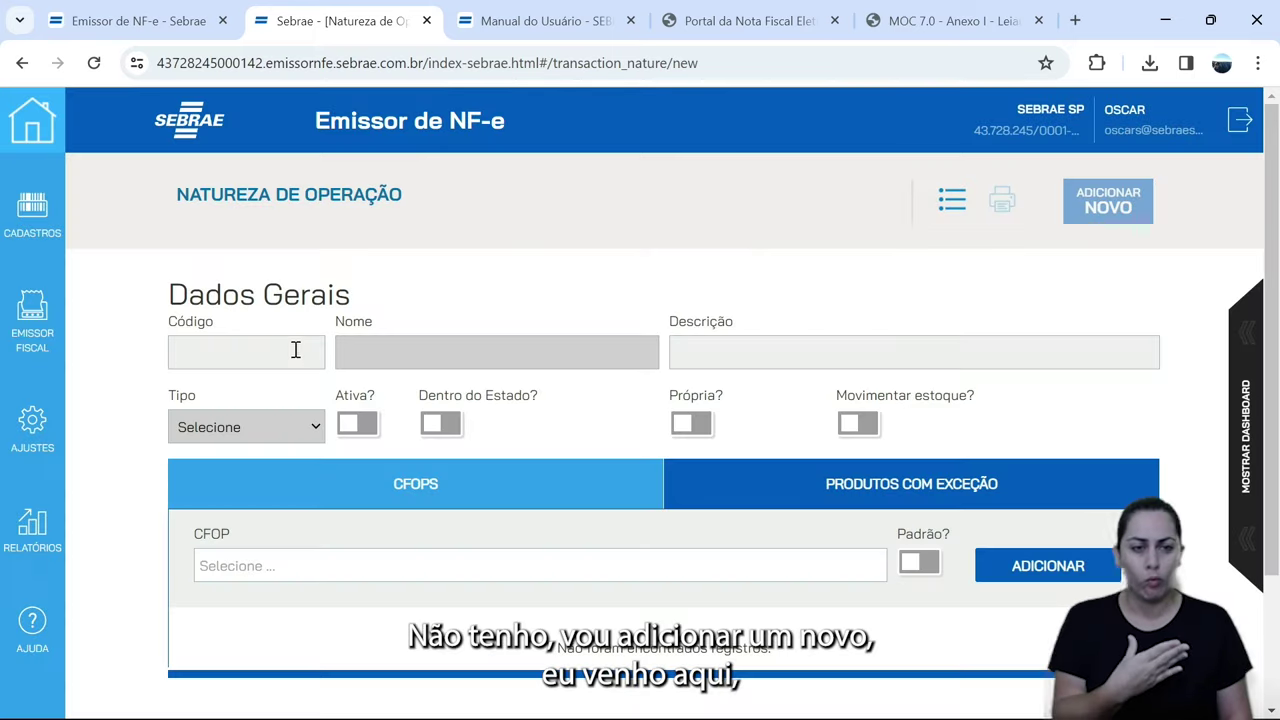
pyautogui.click(296, 351)
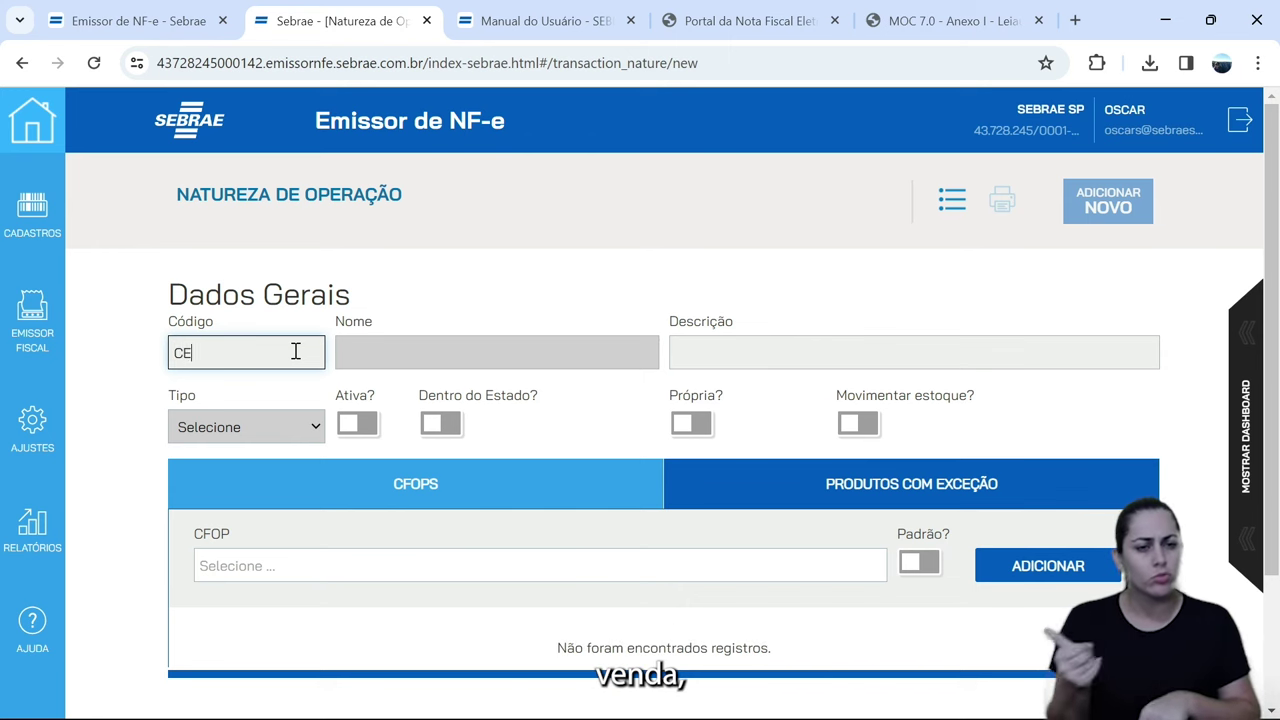
# - Fill in the code VENDASUBST, the name CFOP SUBSTITUIÇÃO and the description PRODUTOS QUE TEM SUBSTITUIÇÃO for the new operation nature
pyautogui.press('BackSpace')
pyautogui.press('BackSpace')
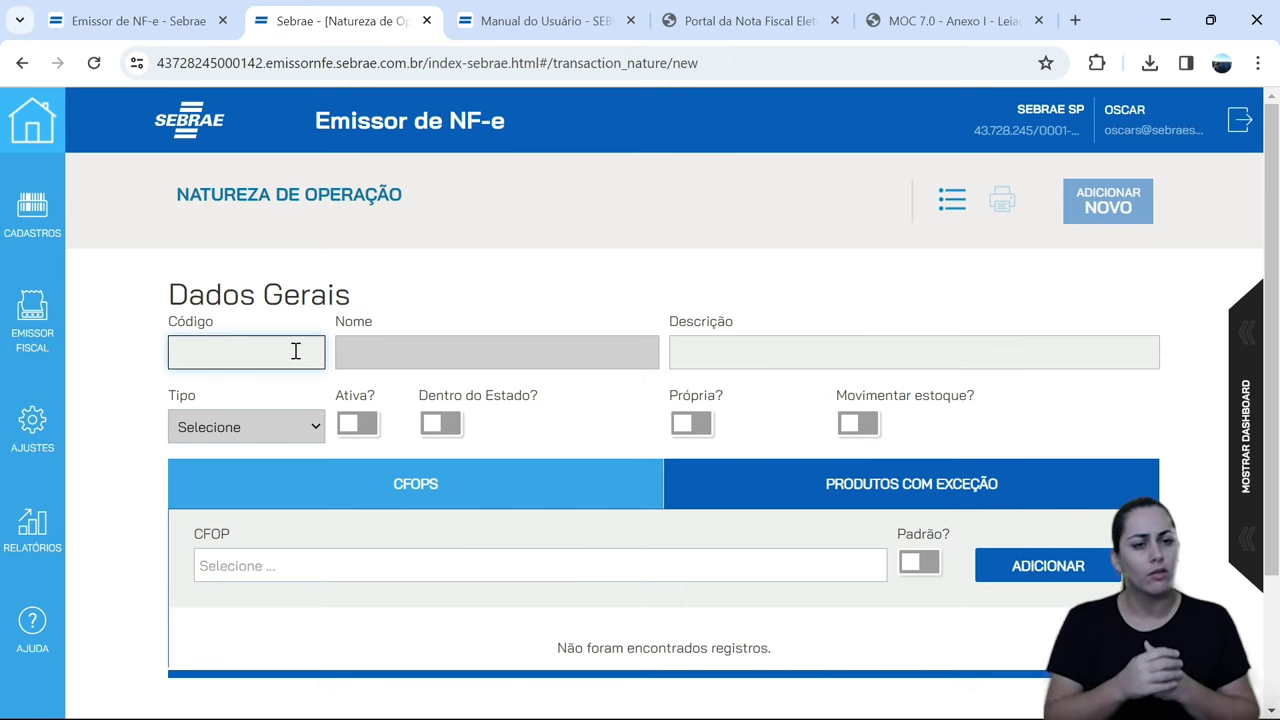
pyautogui.write('VENDASUB')
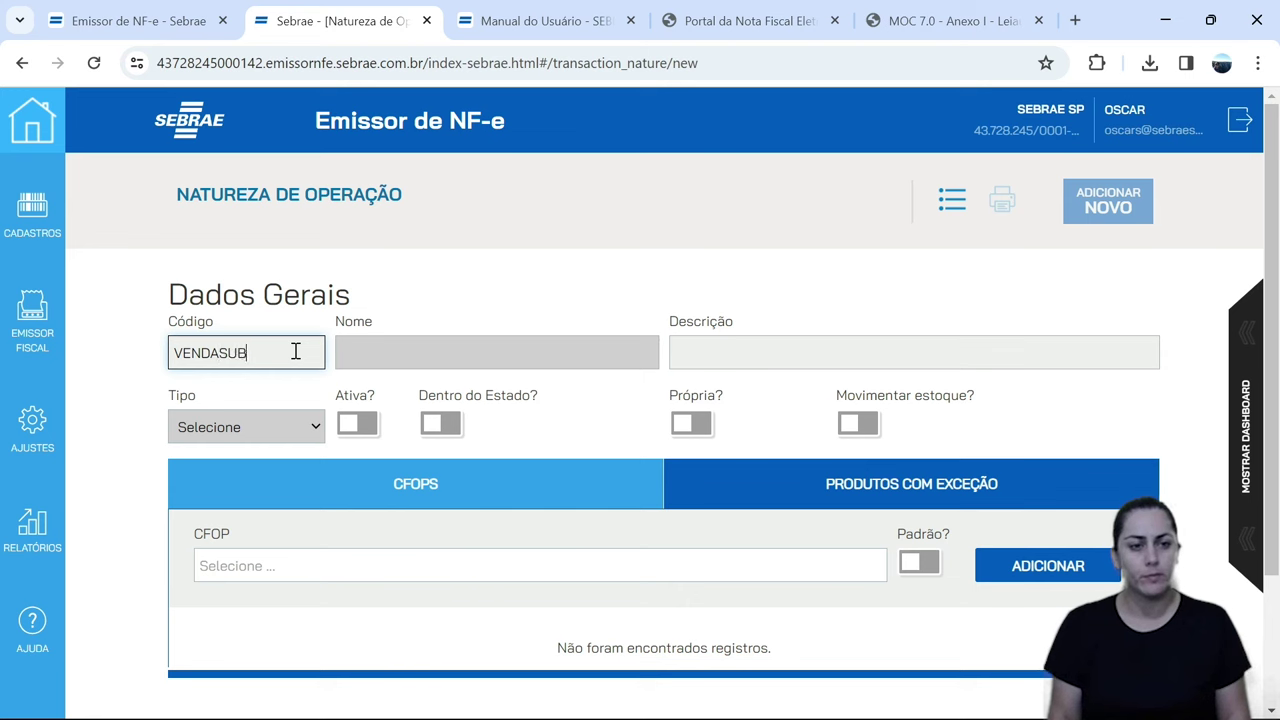
pyautogui.write('ST')
pyautogui.click(395, 358)
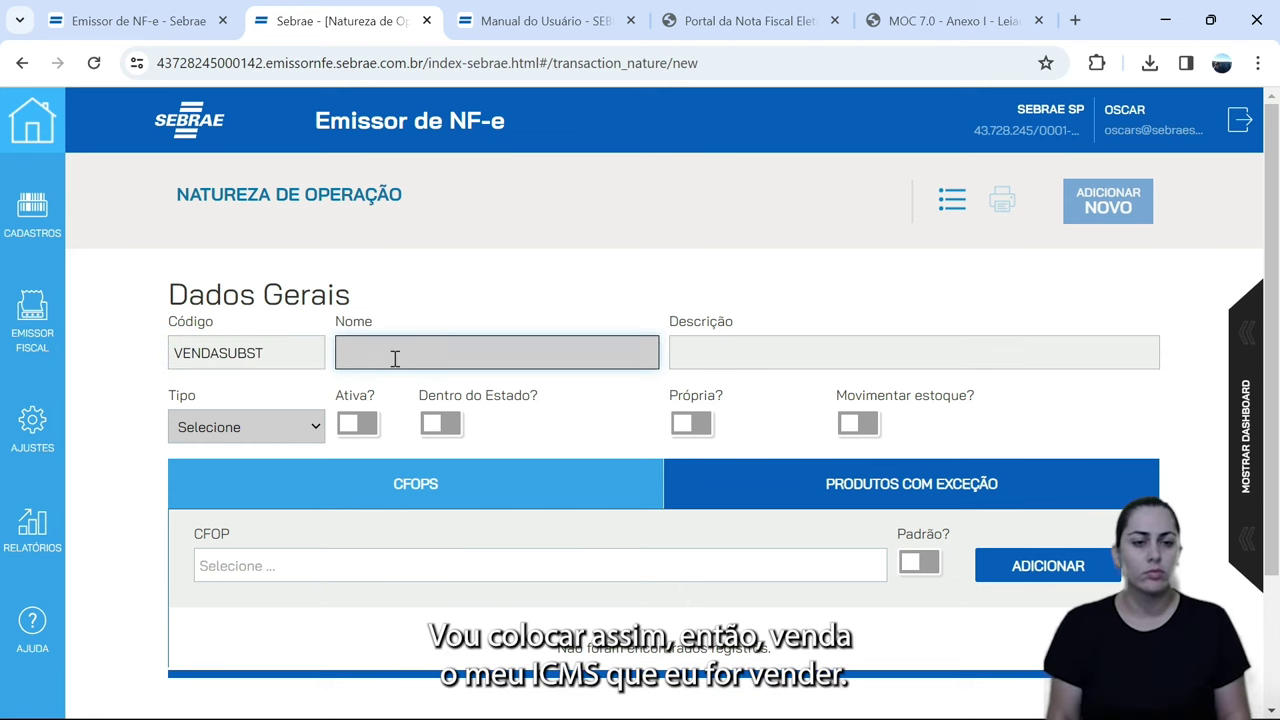
pyautogui.press('BackSpace')
pyautogui.press('BackSpace')
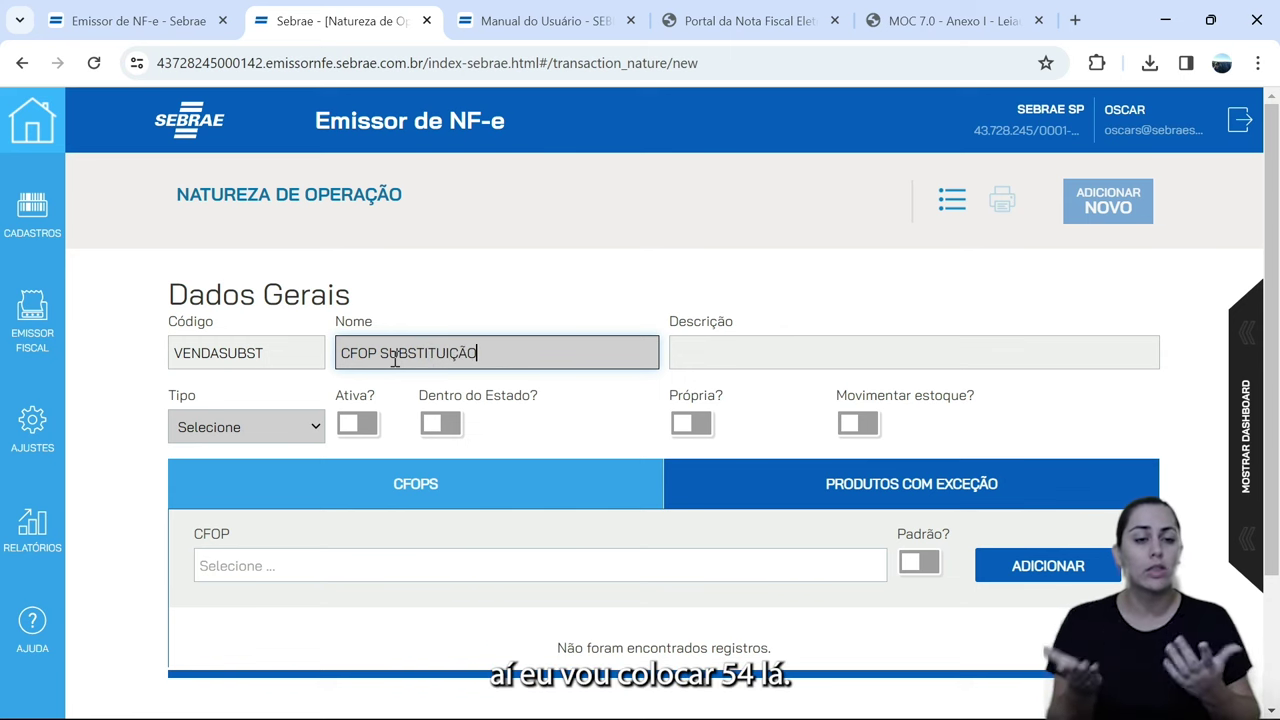
pyautogui.click(745, 357)
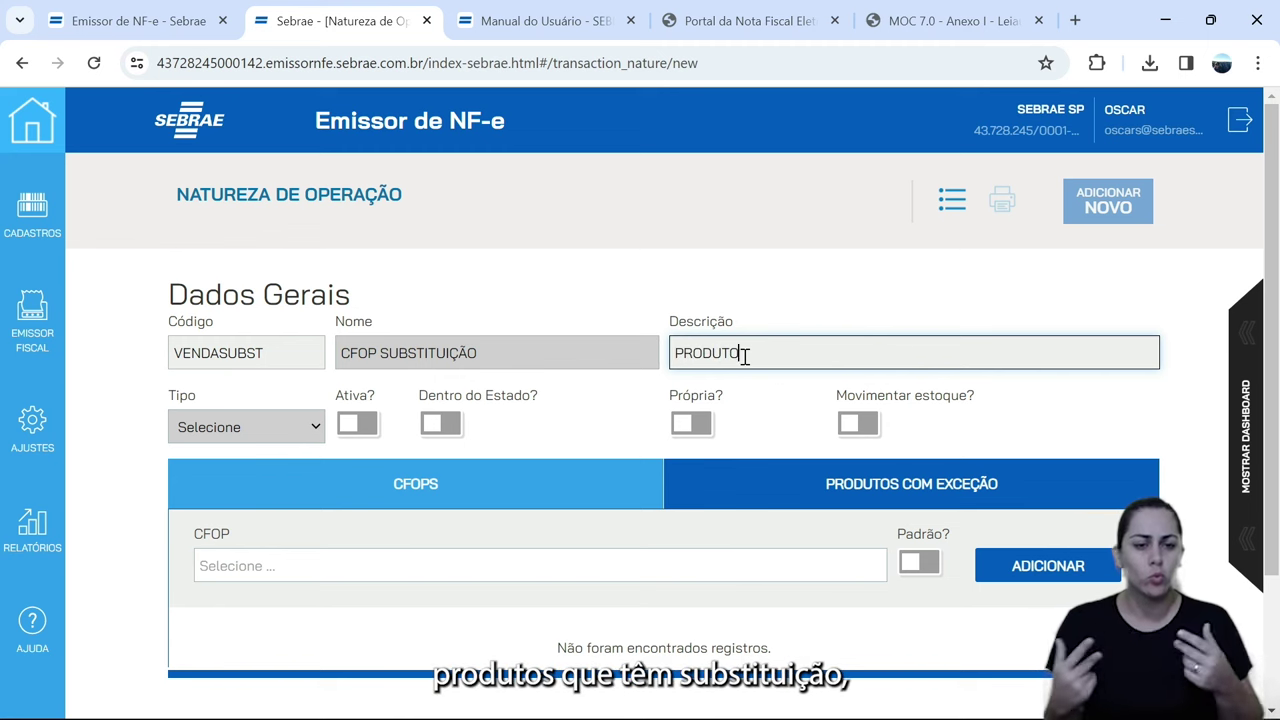
pyautogui.write('PRODUTOS QUE TEM SUBSTITUIÇÃO')
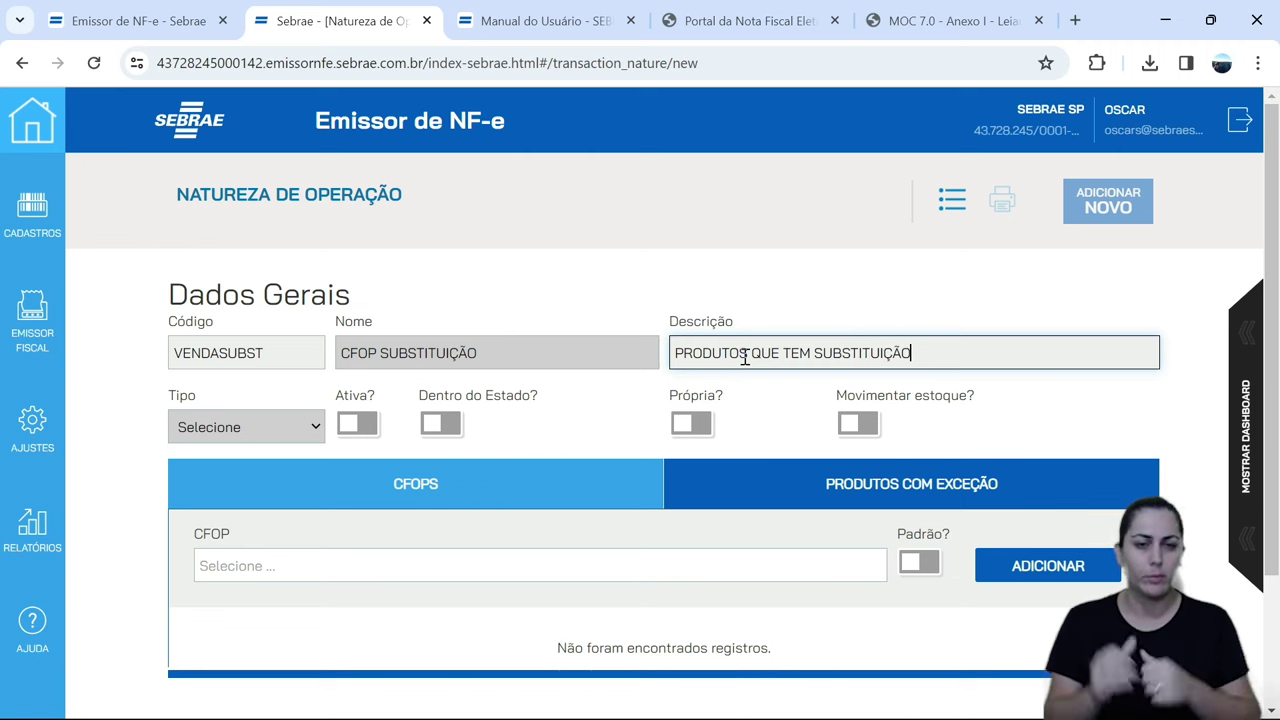
# - Set the operation type to Saída and enable the Ativa, Dentro do Estado and Própria options
pyautogui.click(316, 420)
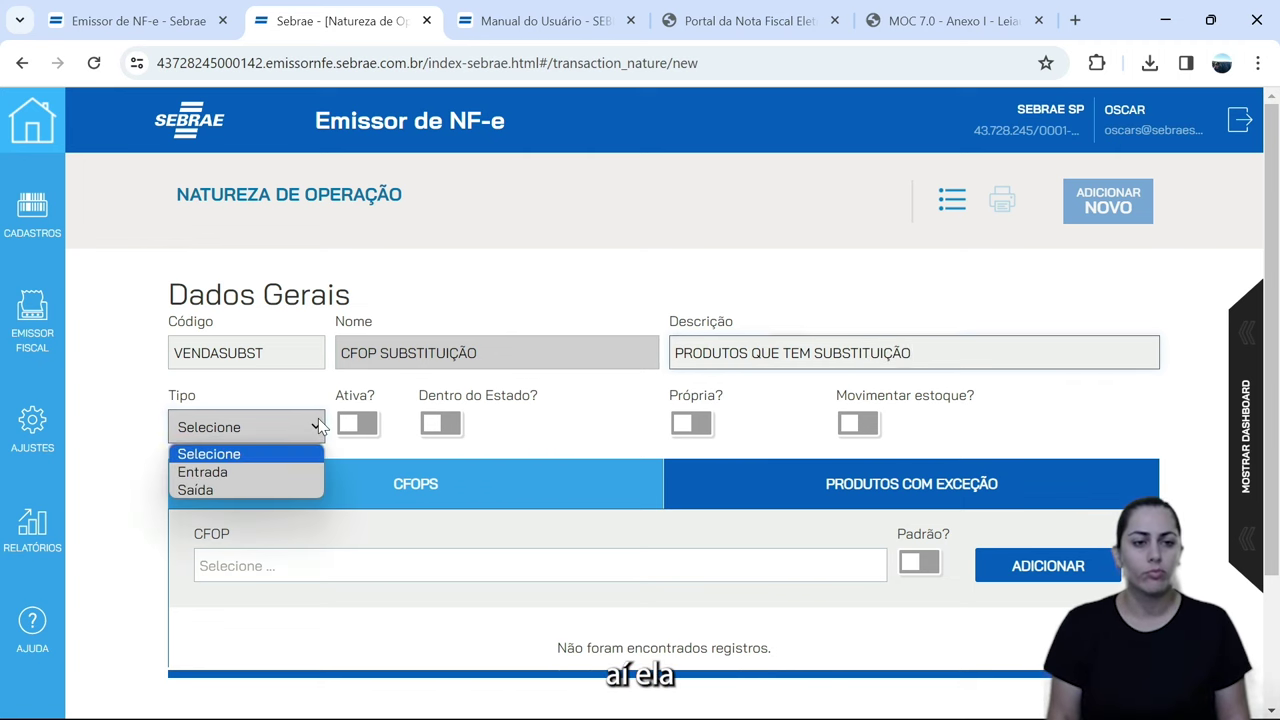
pyautogui.click(248, 489)
pyautogui.click(370, 426)
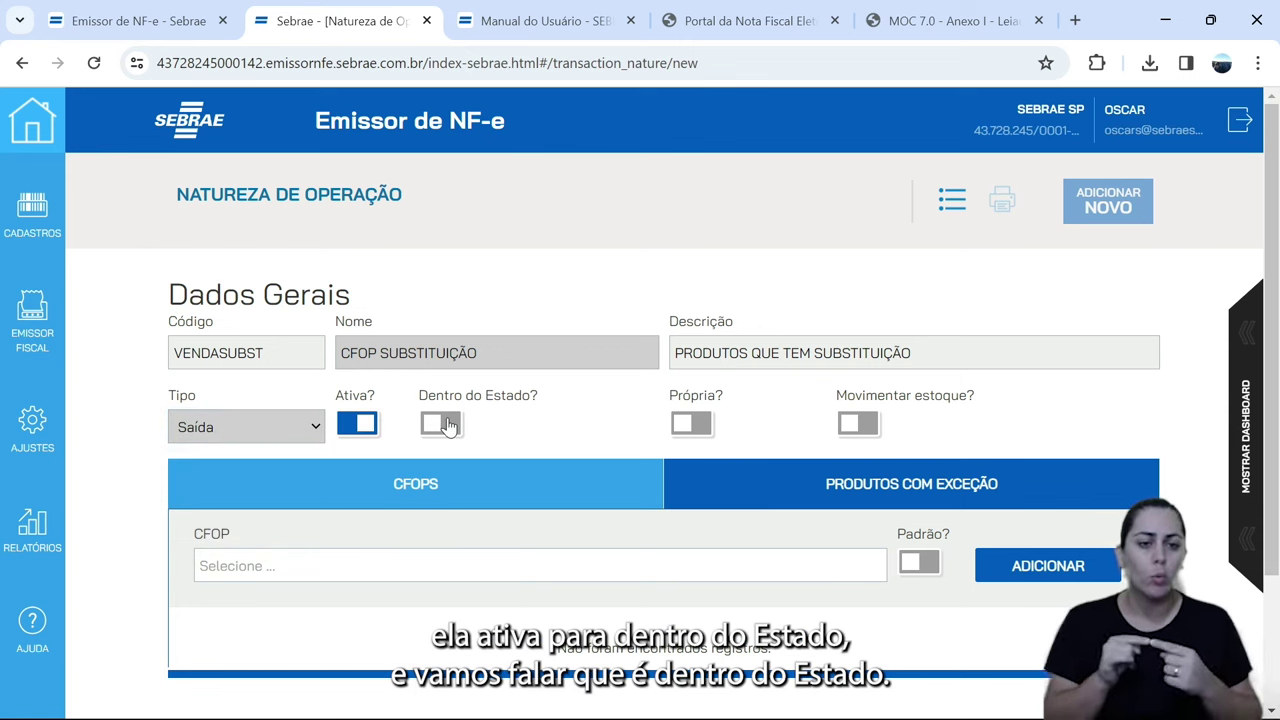
pyautogui.click(452, 427)
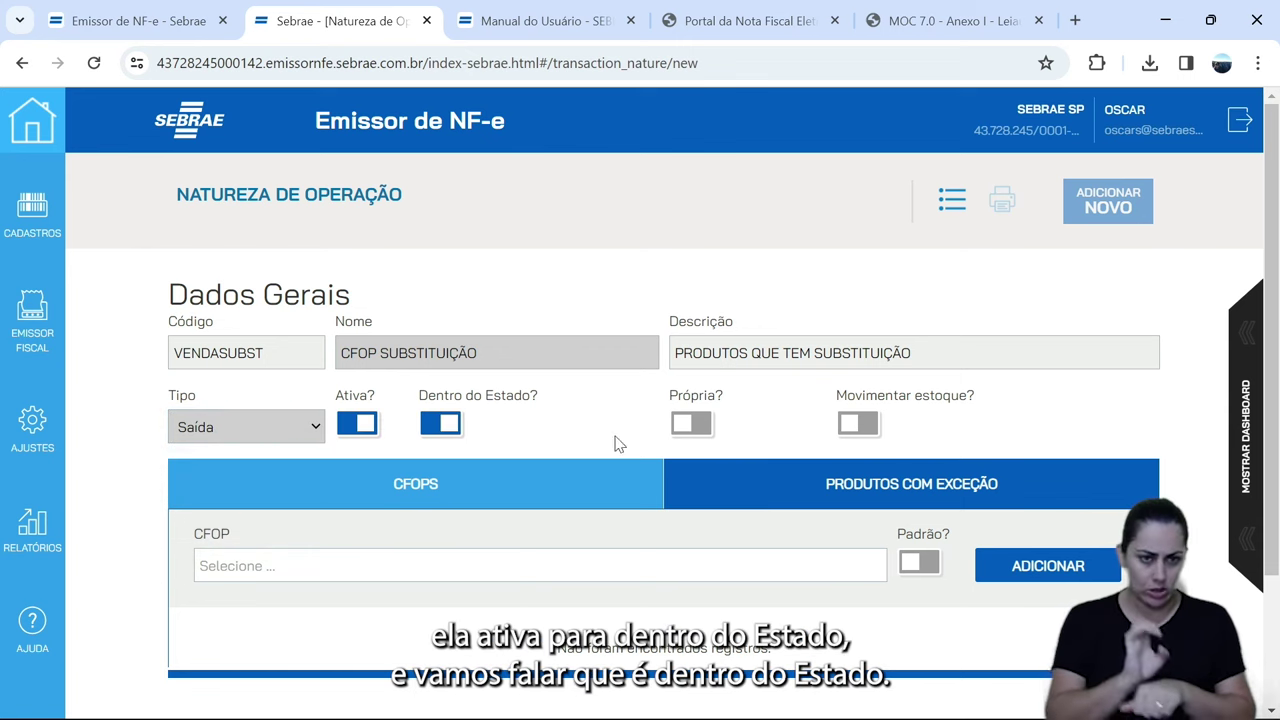
pyautogui.click(700, 426)
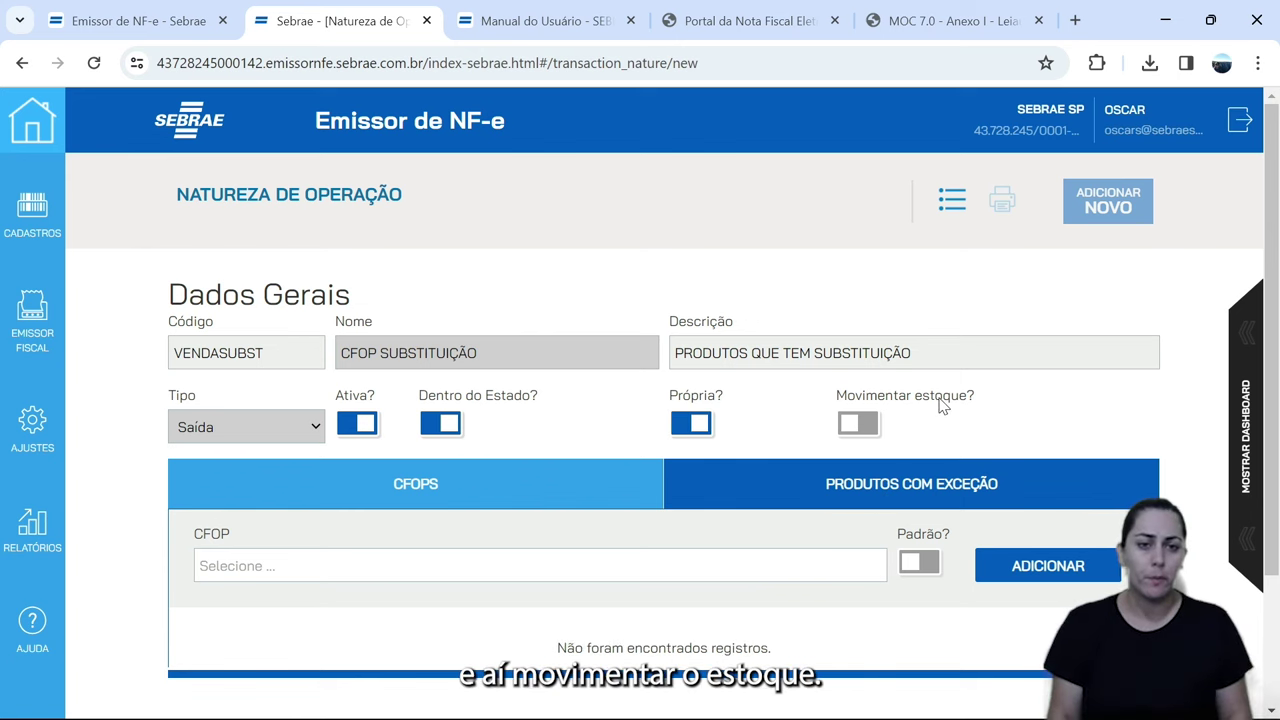
pyautogui.moveTo(936, 400); pyautogui.dragTo(905, 402)
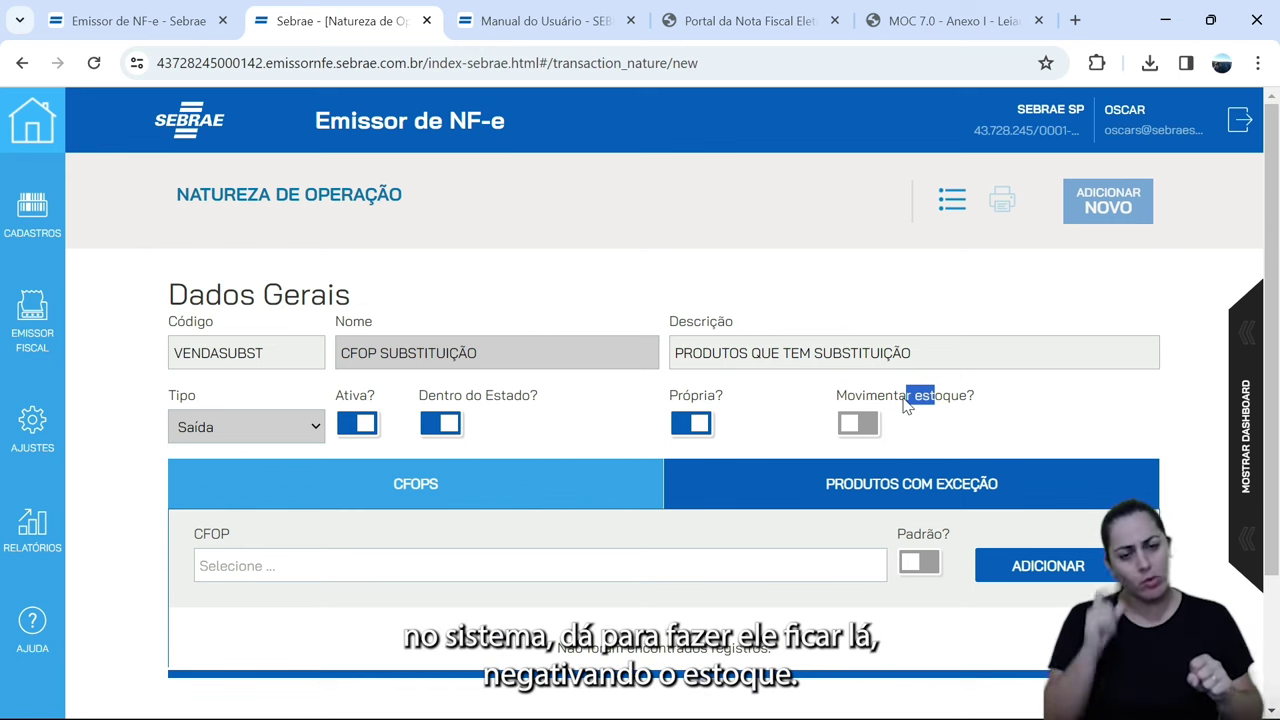
# - Add CFOP 5401 to the operation nature and mark it as the default
pyautogui.click(631, 560)
pyautogui.write('54')
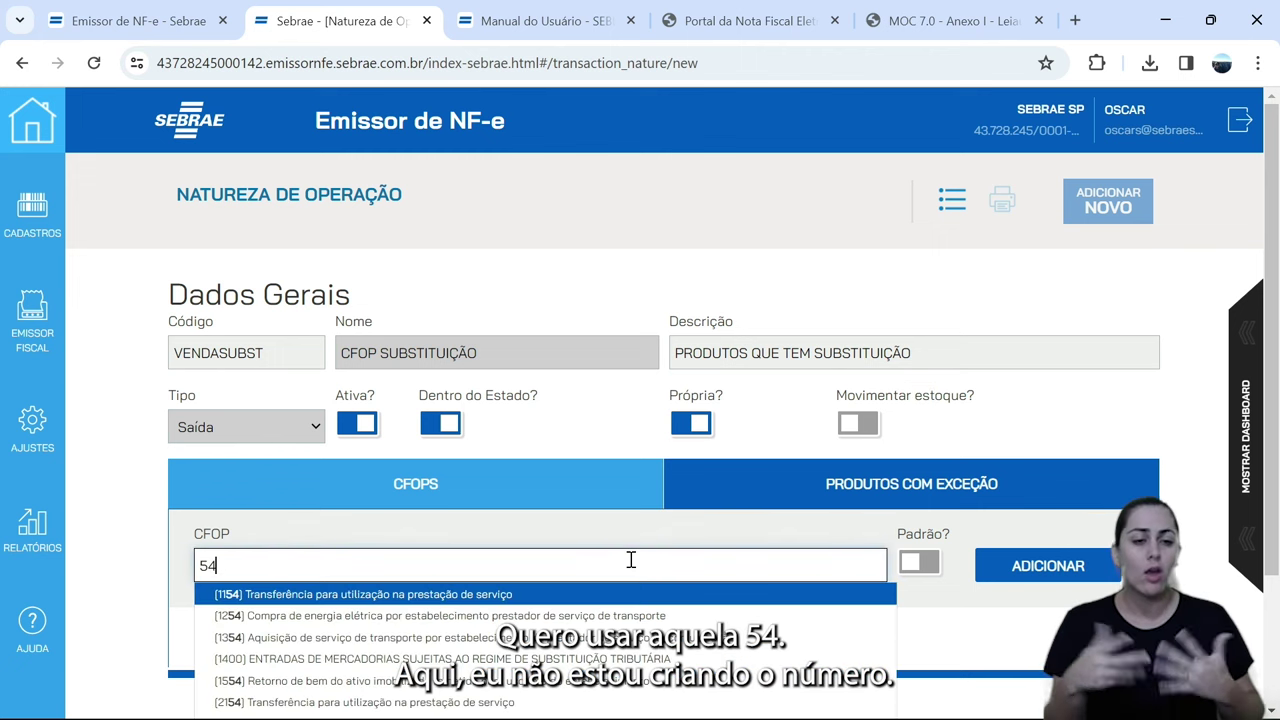
pyautogui.write('0')
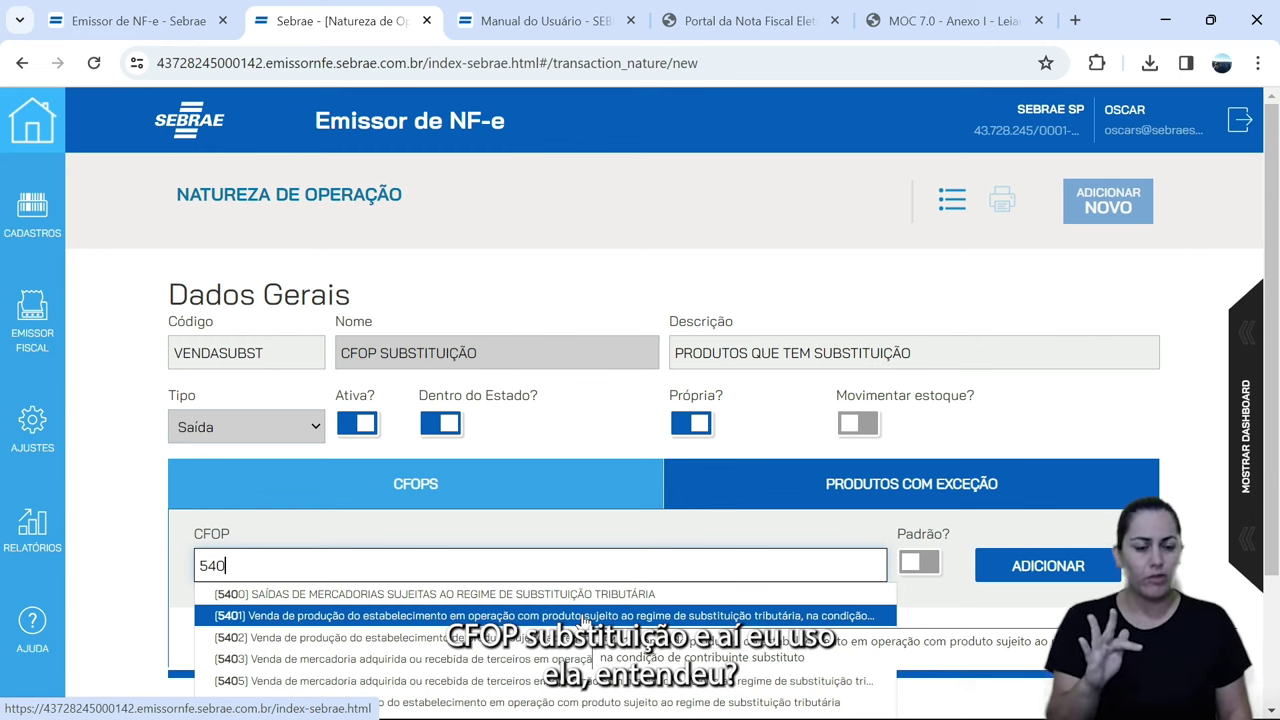
pyautogui.click(583, 616)
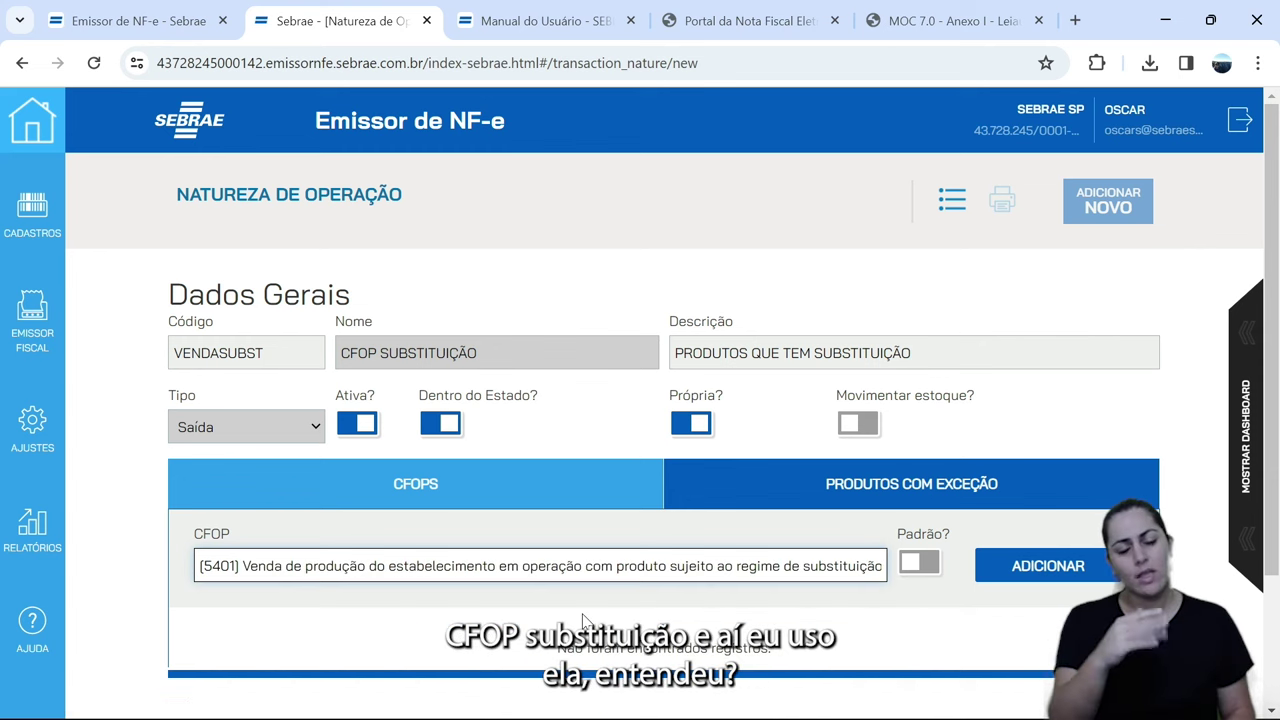
pyautogui.click(918, 562)
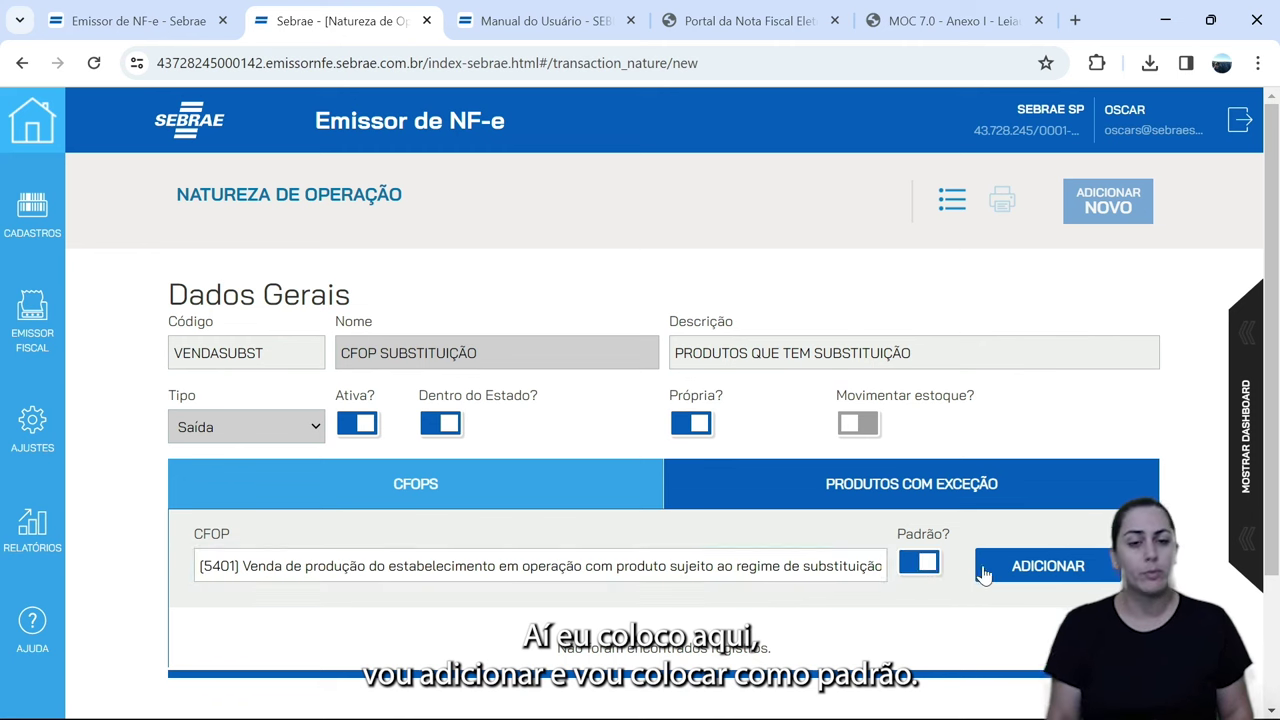
pyautogui.click(1072, 572)
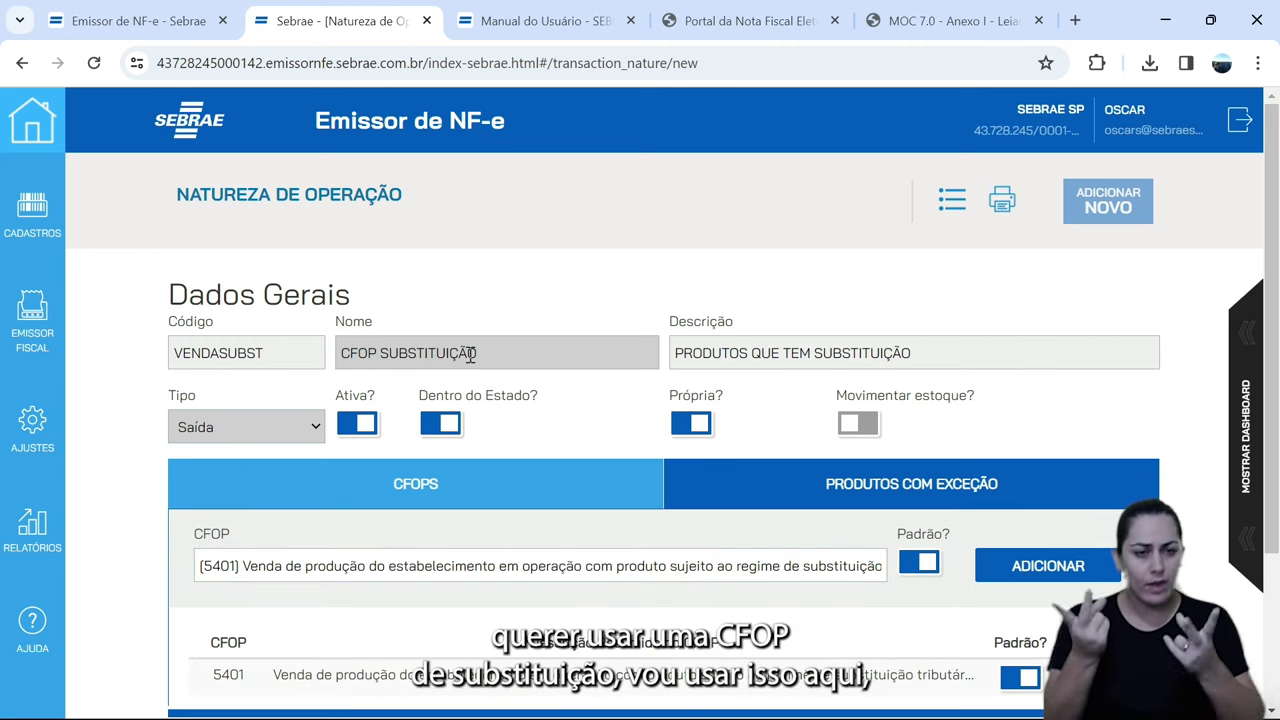
# - Save the new operation nature record
pyautogui.moveTo(482, 357); pyautogui.dragTo(358, 355)
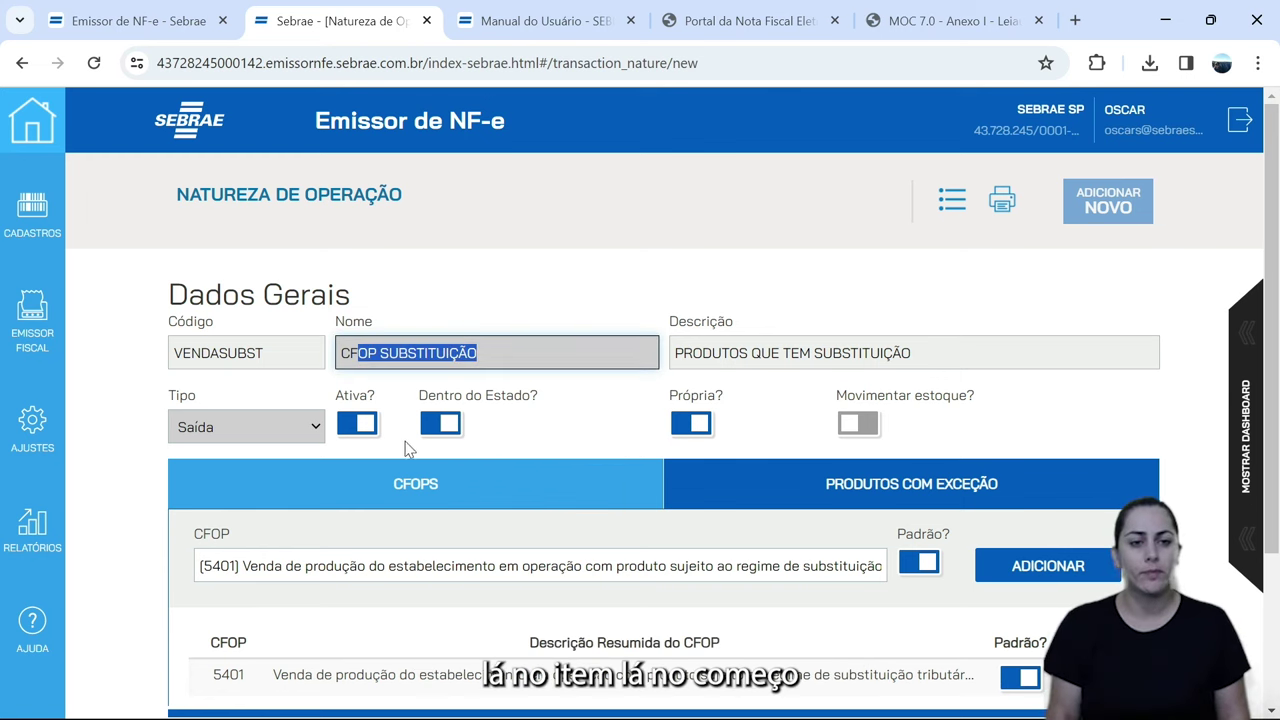
pyautogui.scroll(-2, 735, 660)
pyautogui.click(1046, 606)
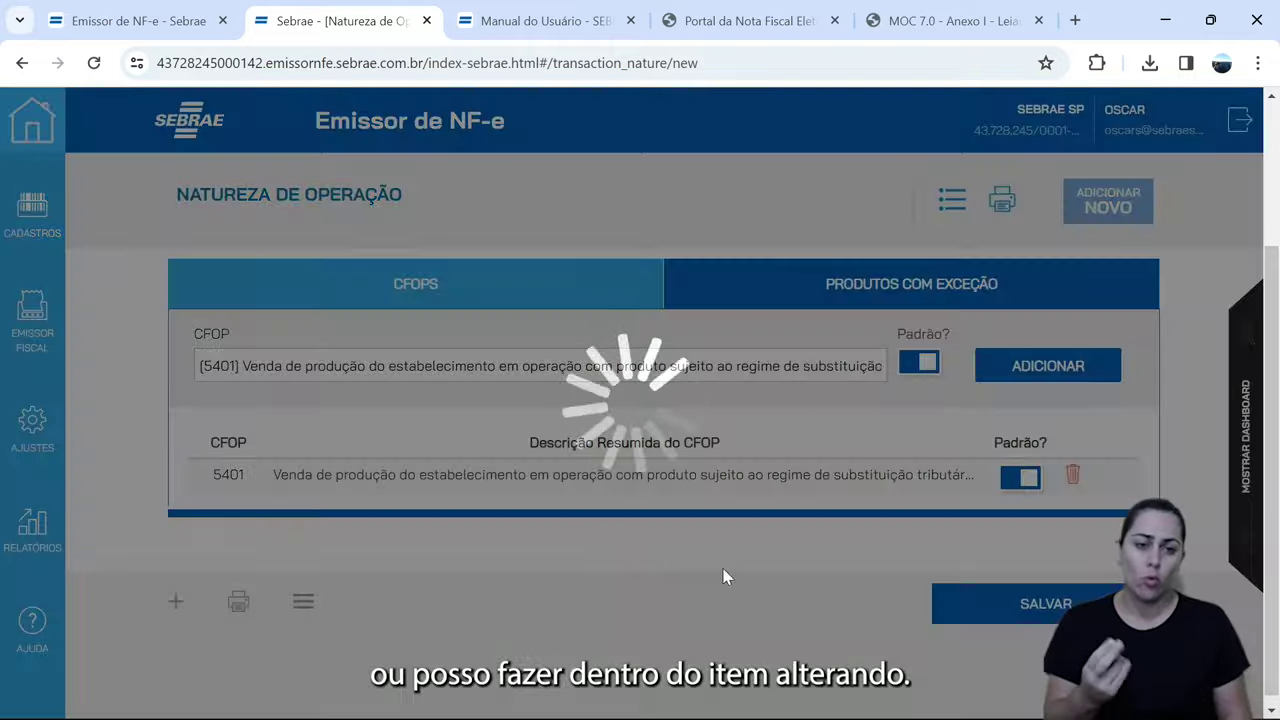
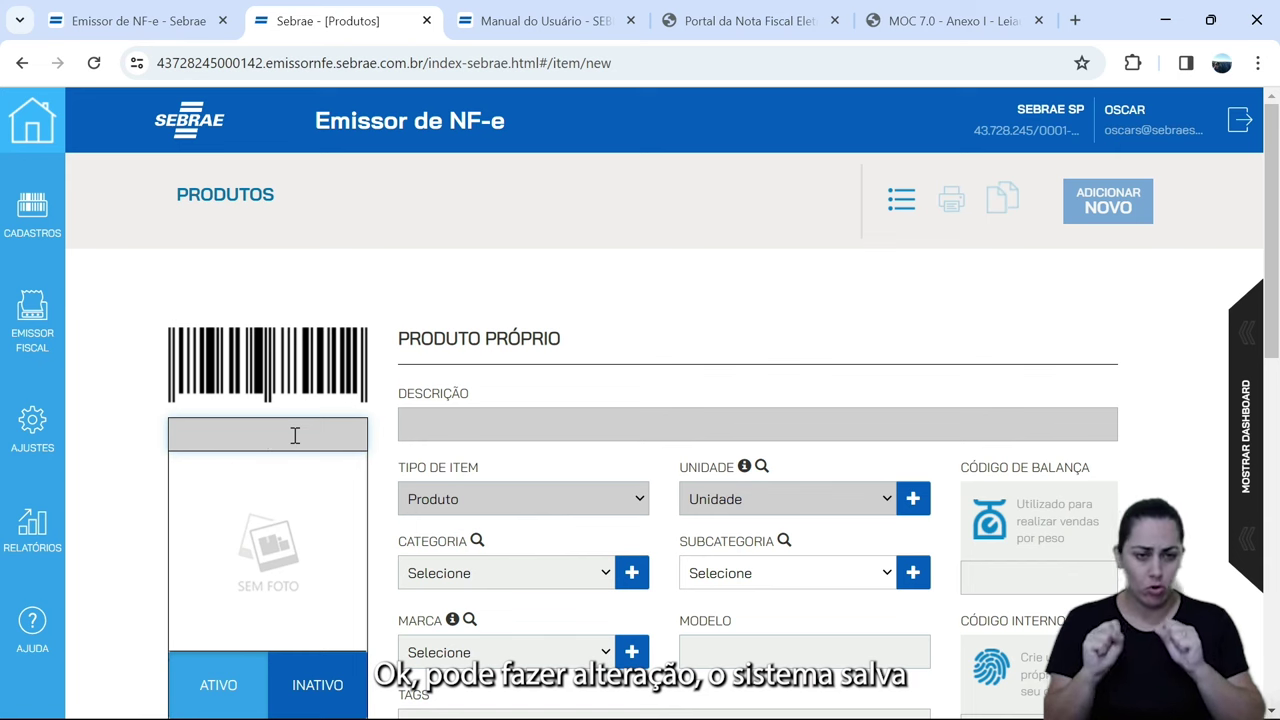
# - Give the new product the barcode number 123 and the description COTONETE - 100UNID
pyautogui.click(459, 430)
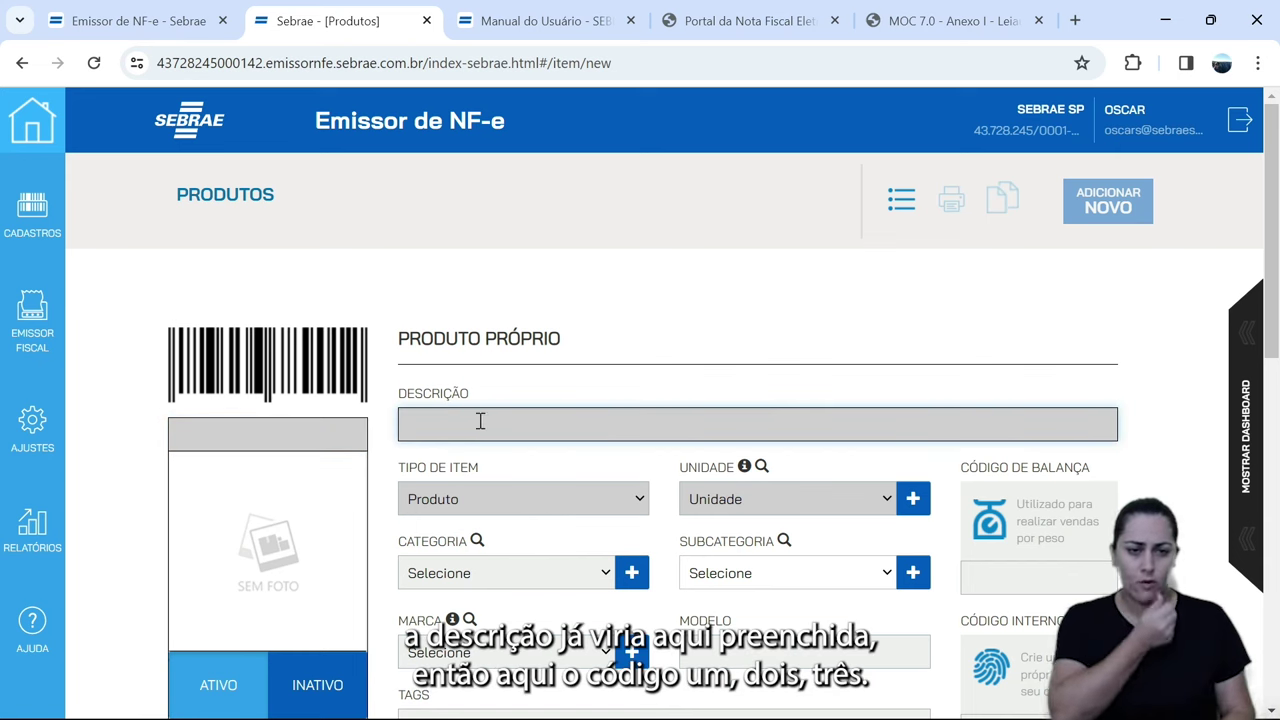
pyautogui.click(317, 438)
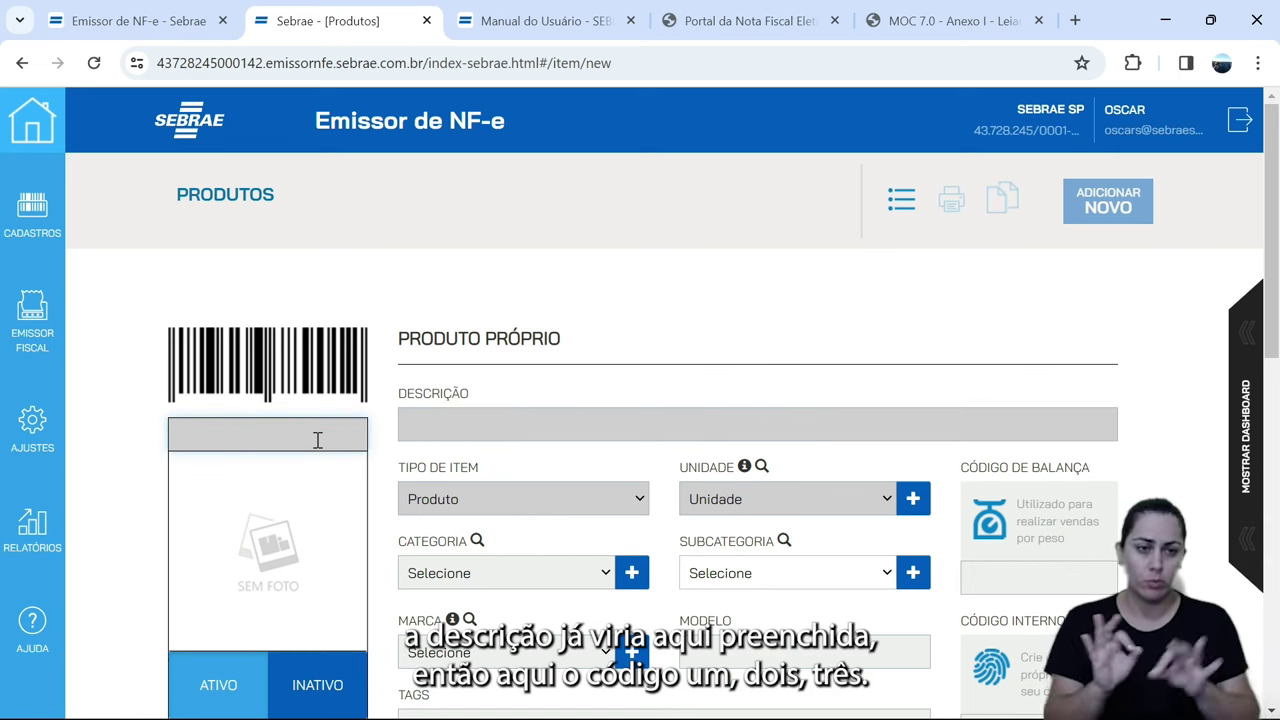
pyautogui.write('123')
pyautogui.click(431, 435)
pyautogui.write('CON')
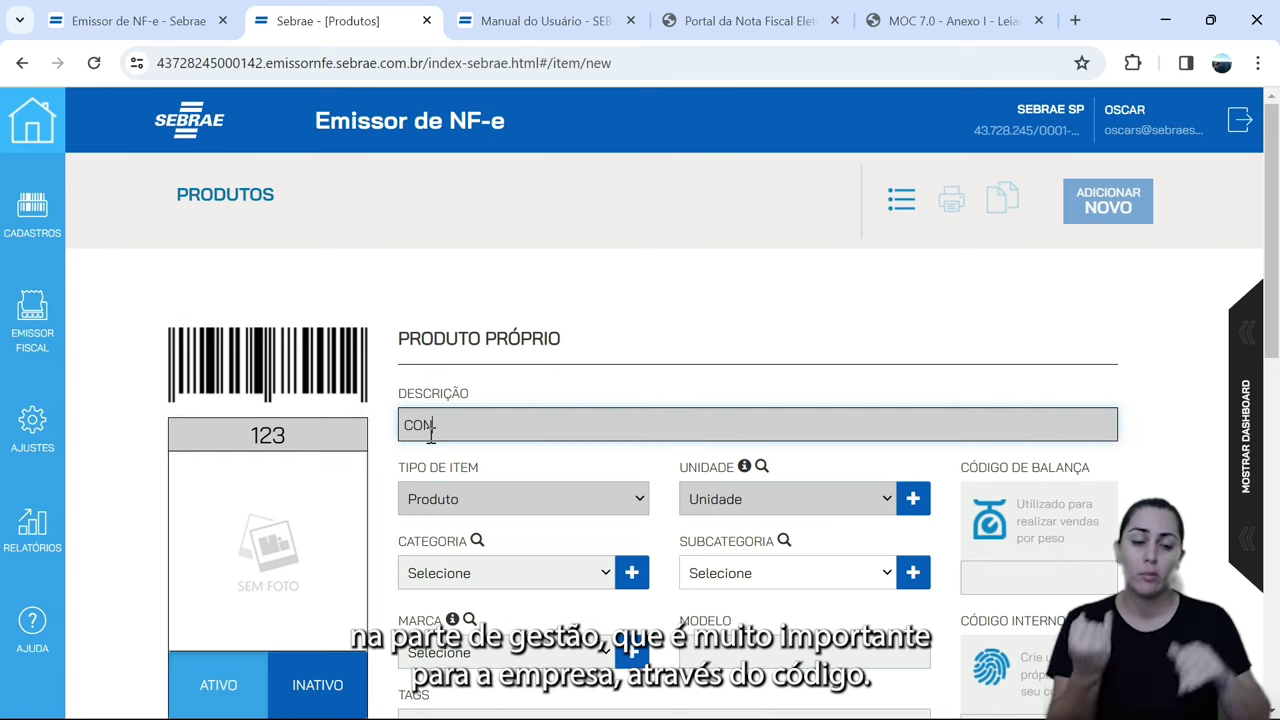
pyautogui.press('BackSpace')
pyautogui.write('TON')
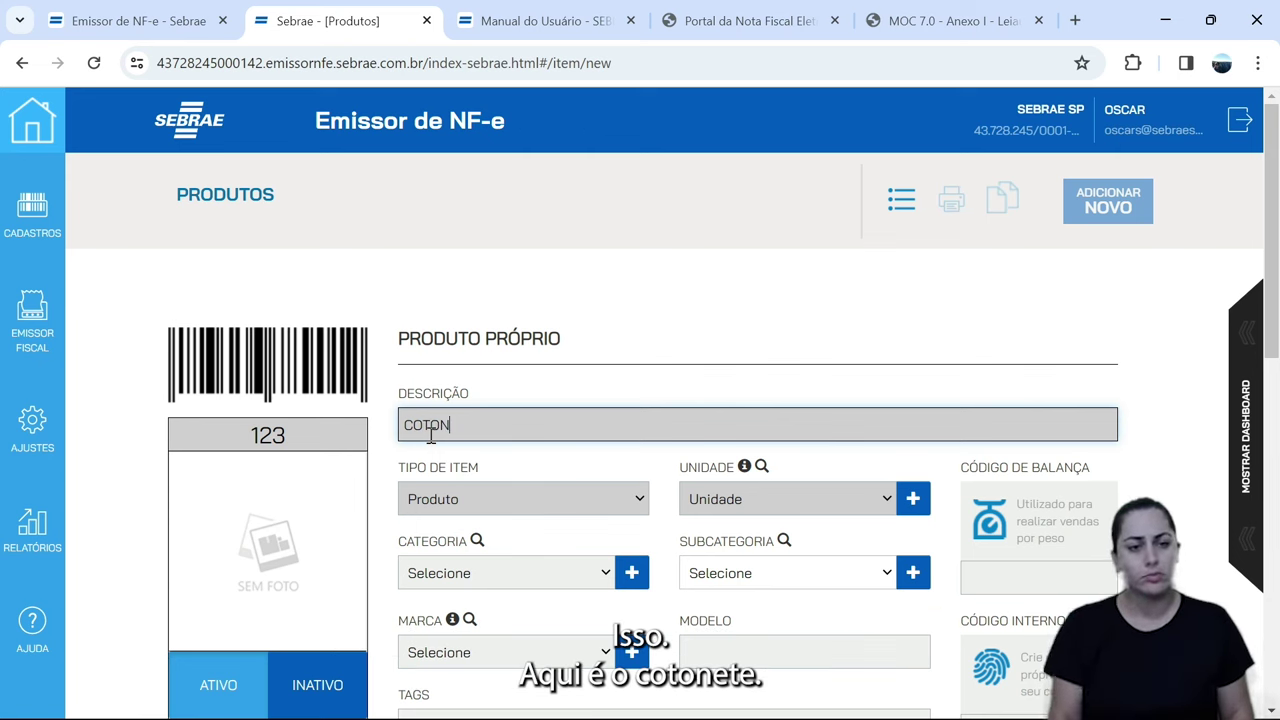
pyautogui.write('OTE')
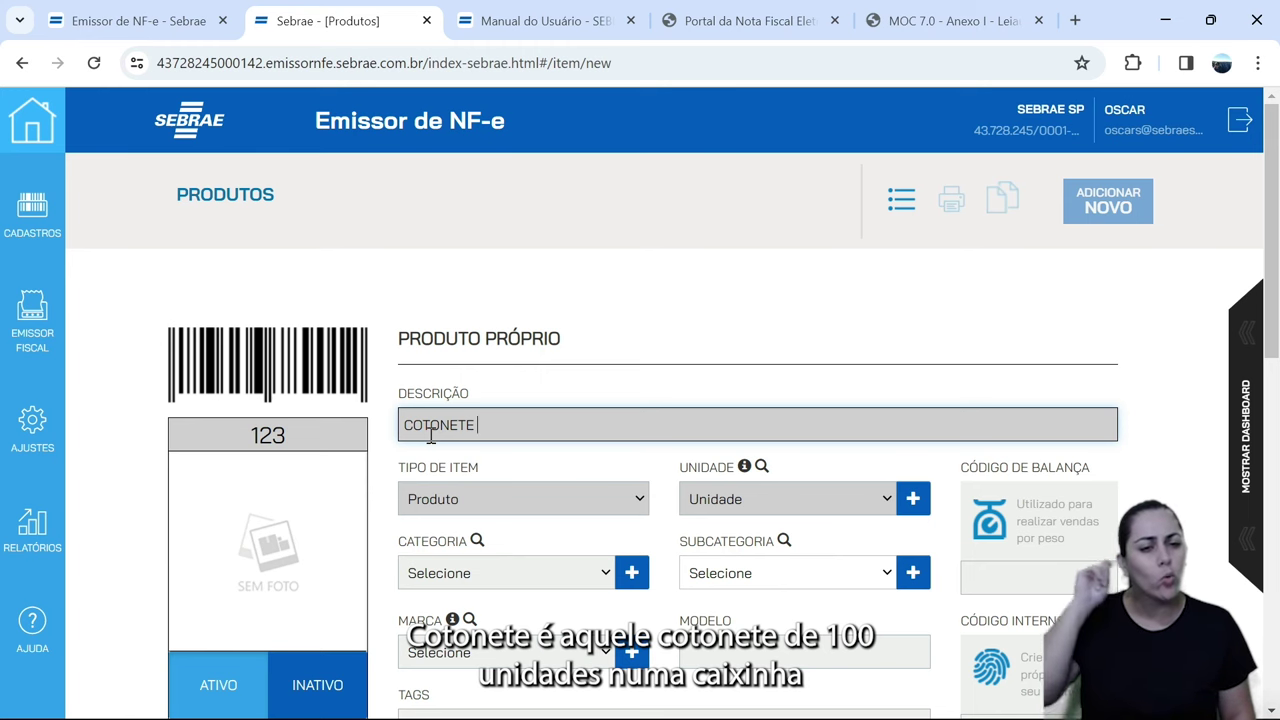
pyautogui.write(' - 100')
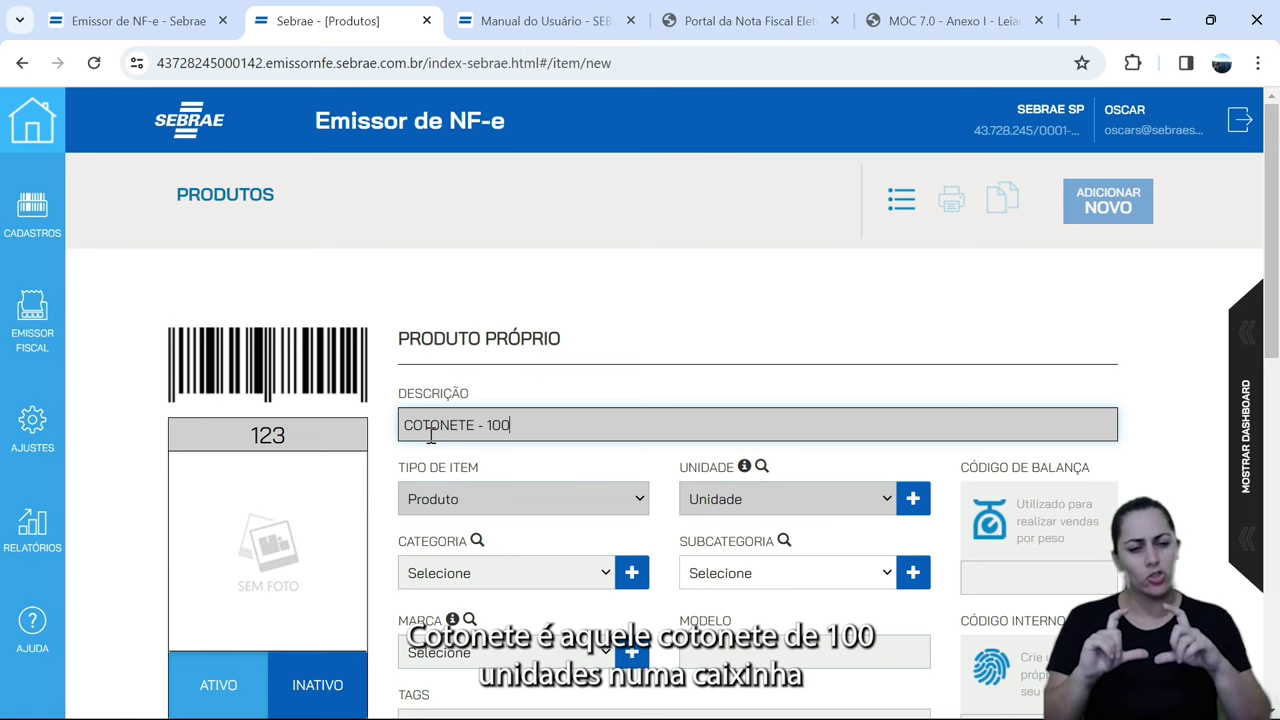
pyautogui.write('UNID')
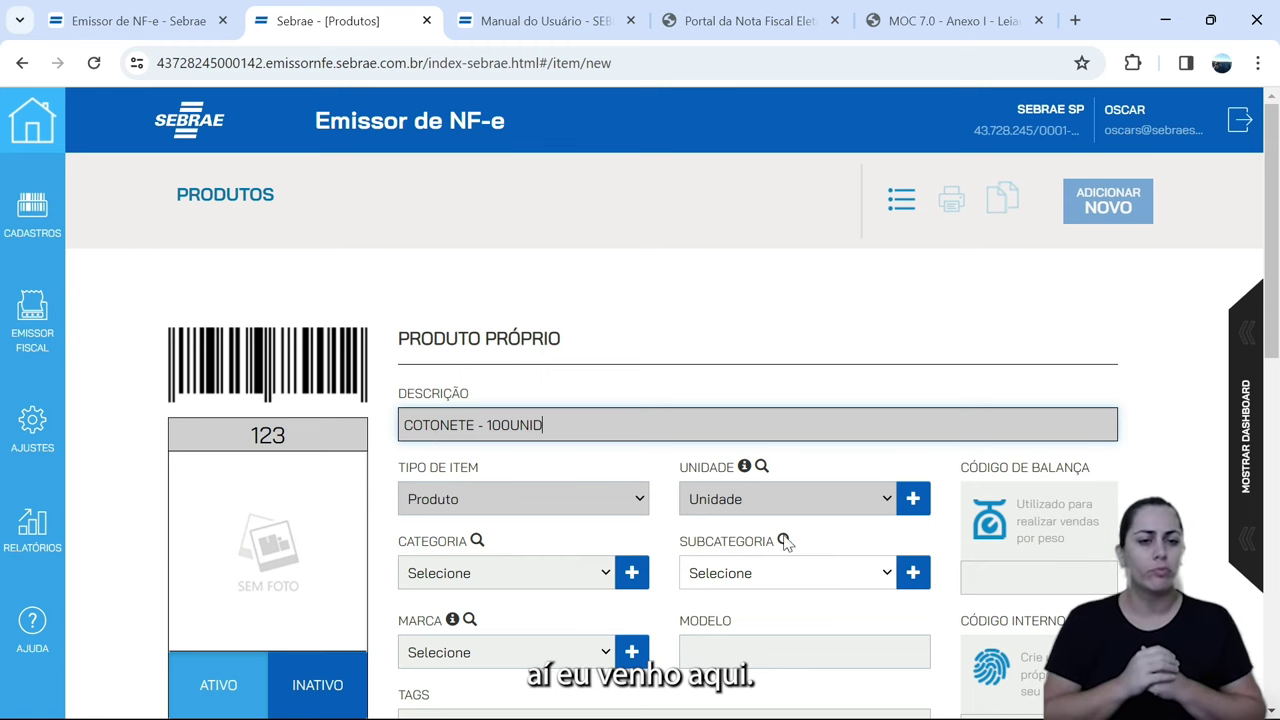
# - Try Caixa as the product's unit of measure and set it back to Unidade
pyautogui.click(790, 499)
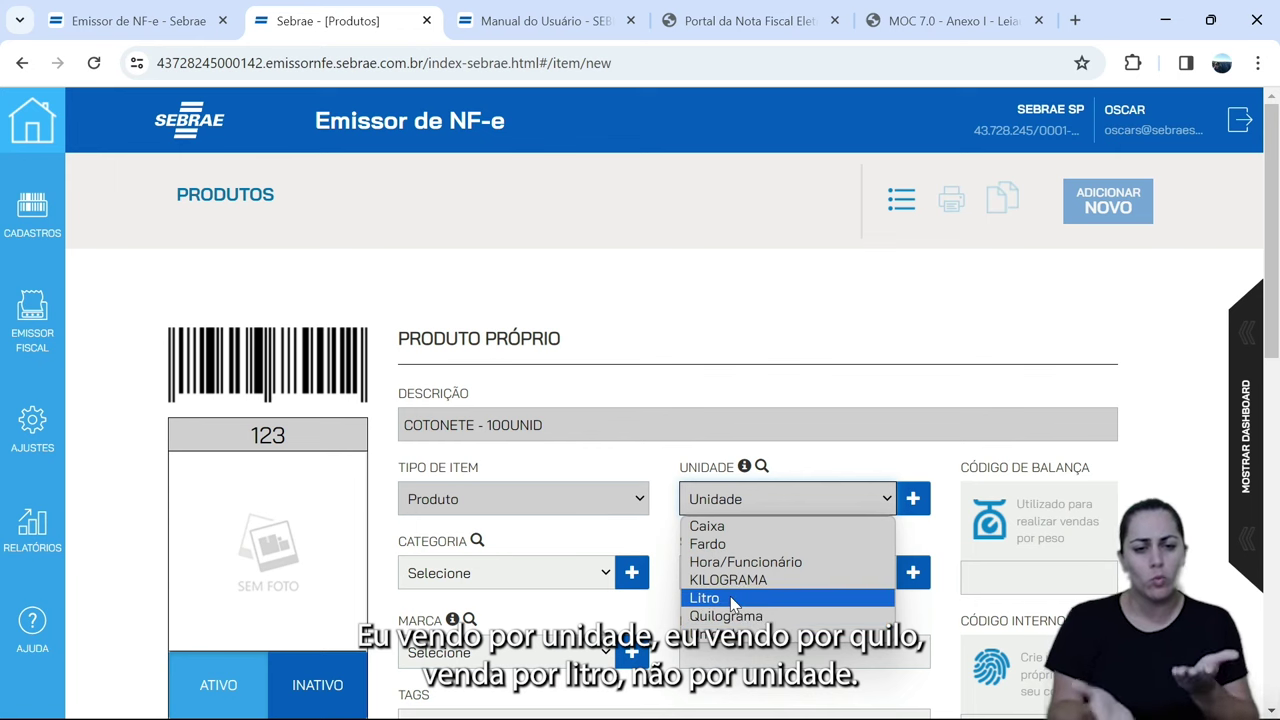
pyautogui.click(727, 527)
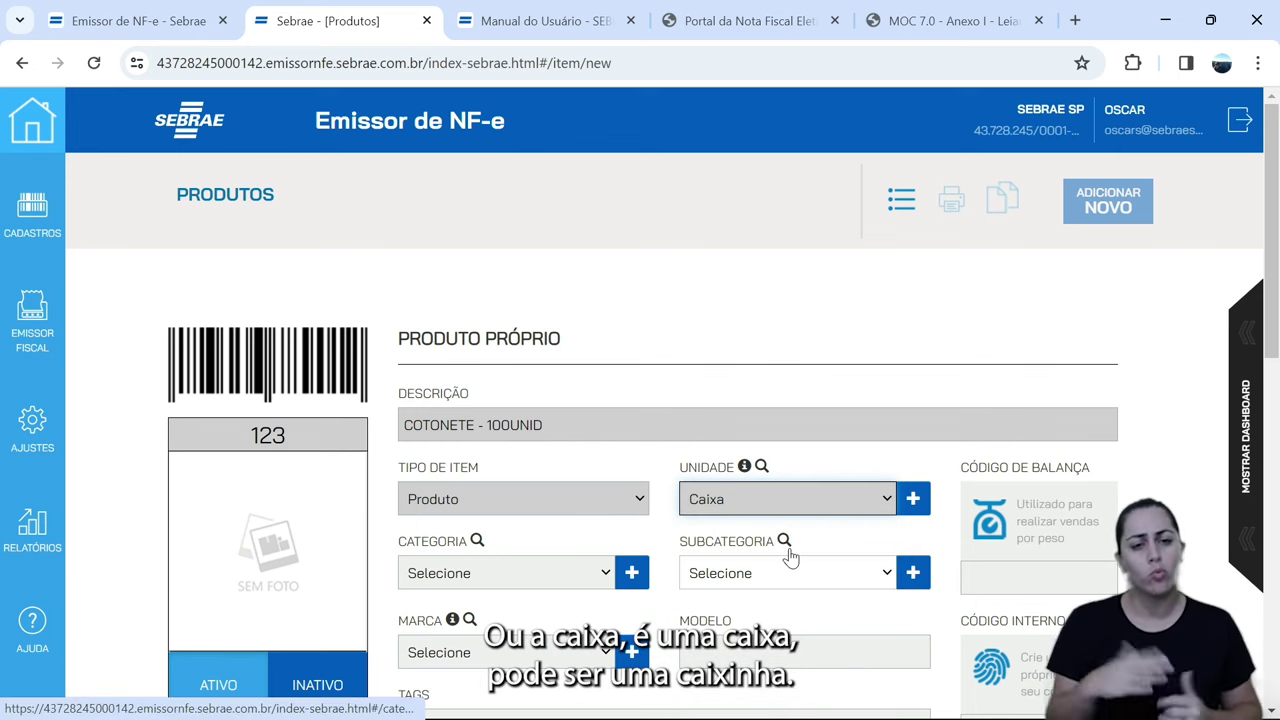
pyautogui.click(784, 499)
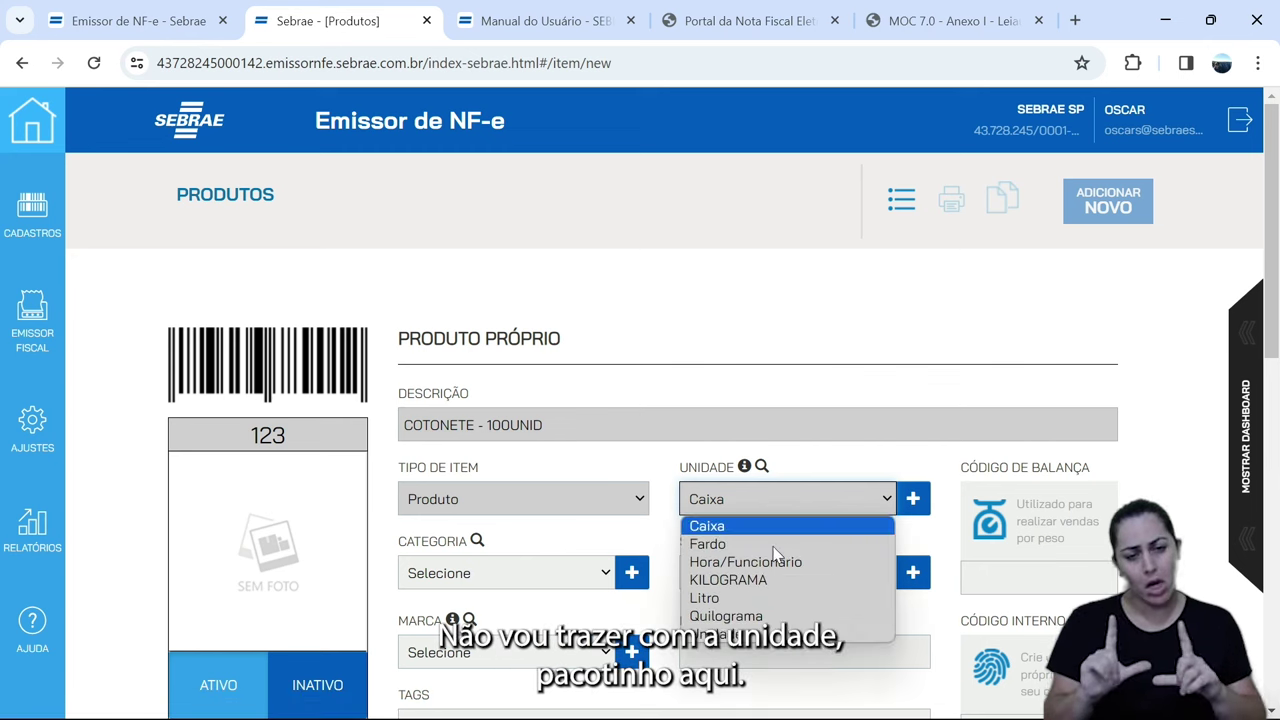
pyautogui.click(752, 640)
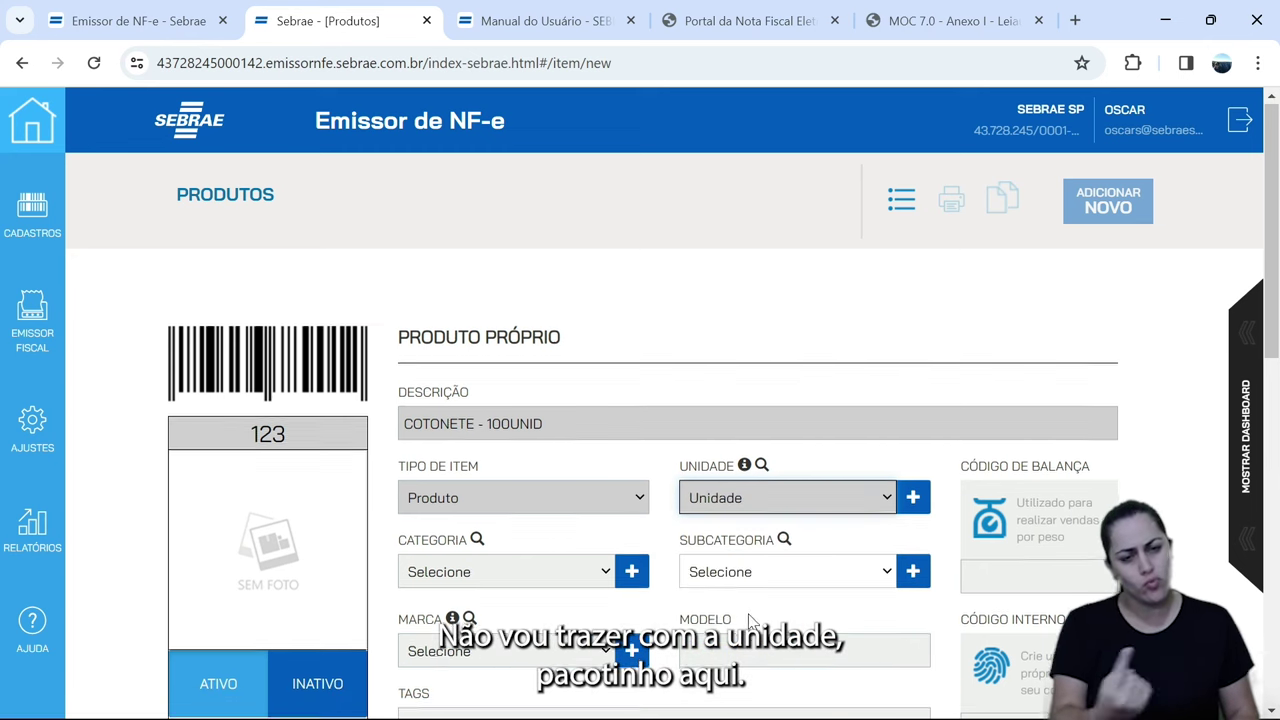
# - Examine the product form's tags, scale code, internal code and retail and wholesale price fields
pyautogui.scroll(-1, 745, 620)
pyautogui.click(508, 632)
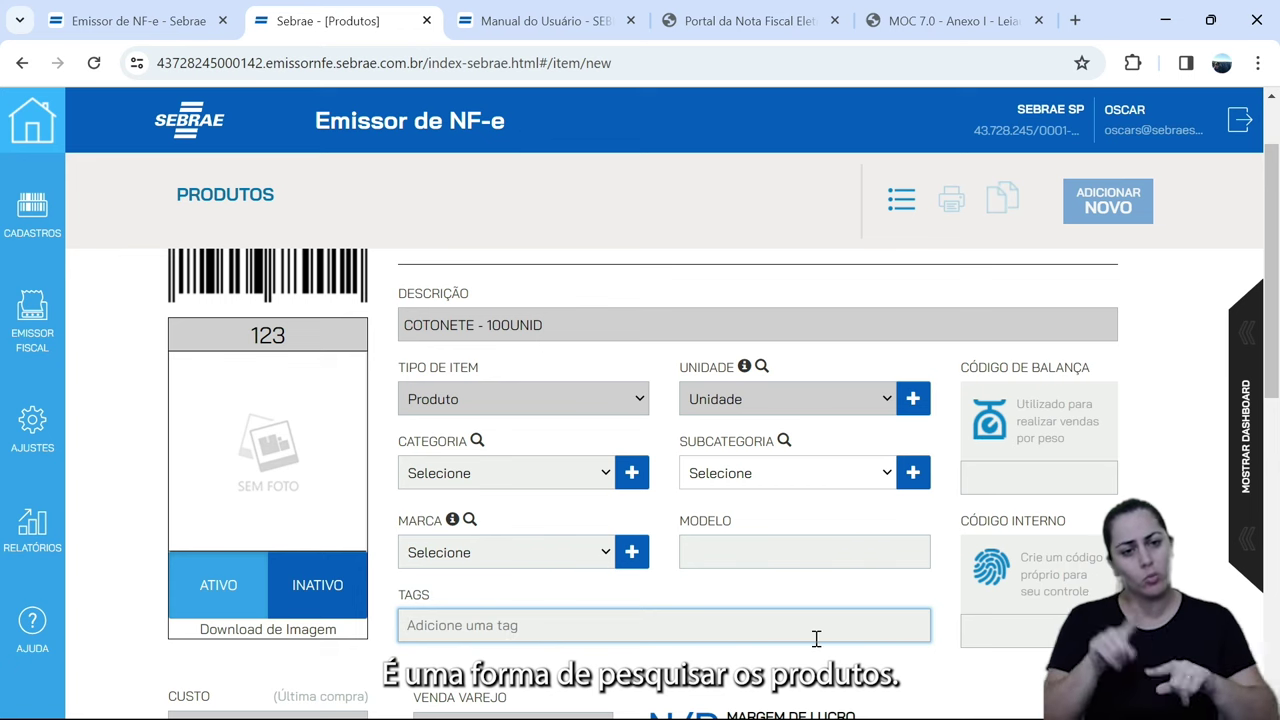
pyautogui.click(1032, 466)
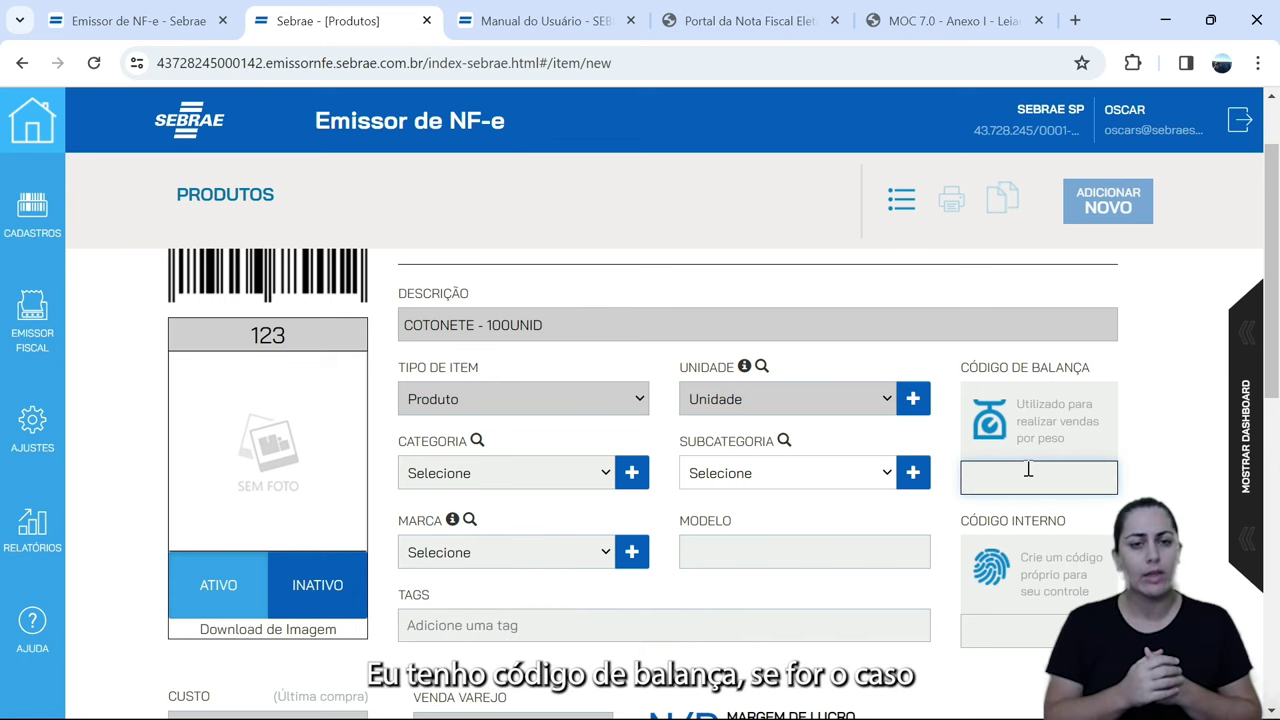
pyautogui.press('Tab')
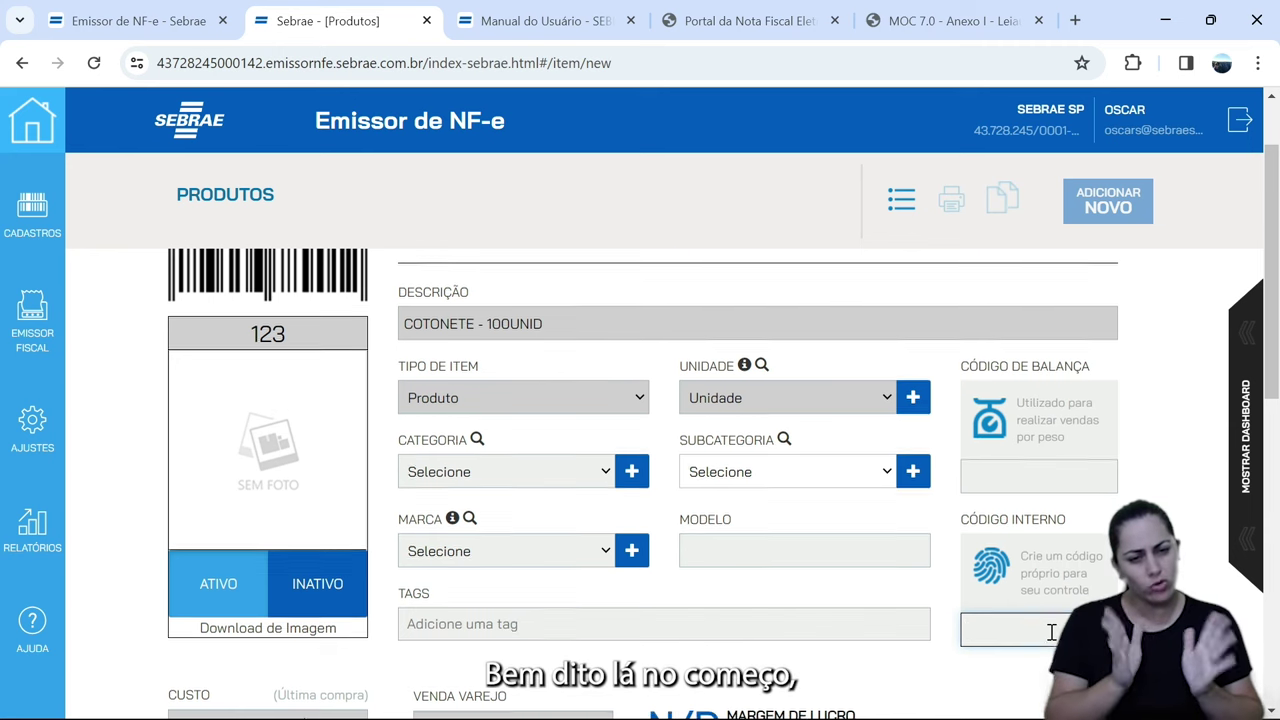
pyautogui.scroll(-1, 997, 594)
pyautogui.scroll(-1, 510, 600)
pyautogui.click(481, 500)
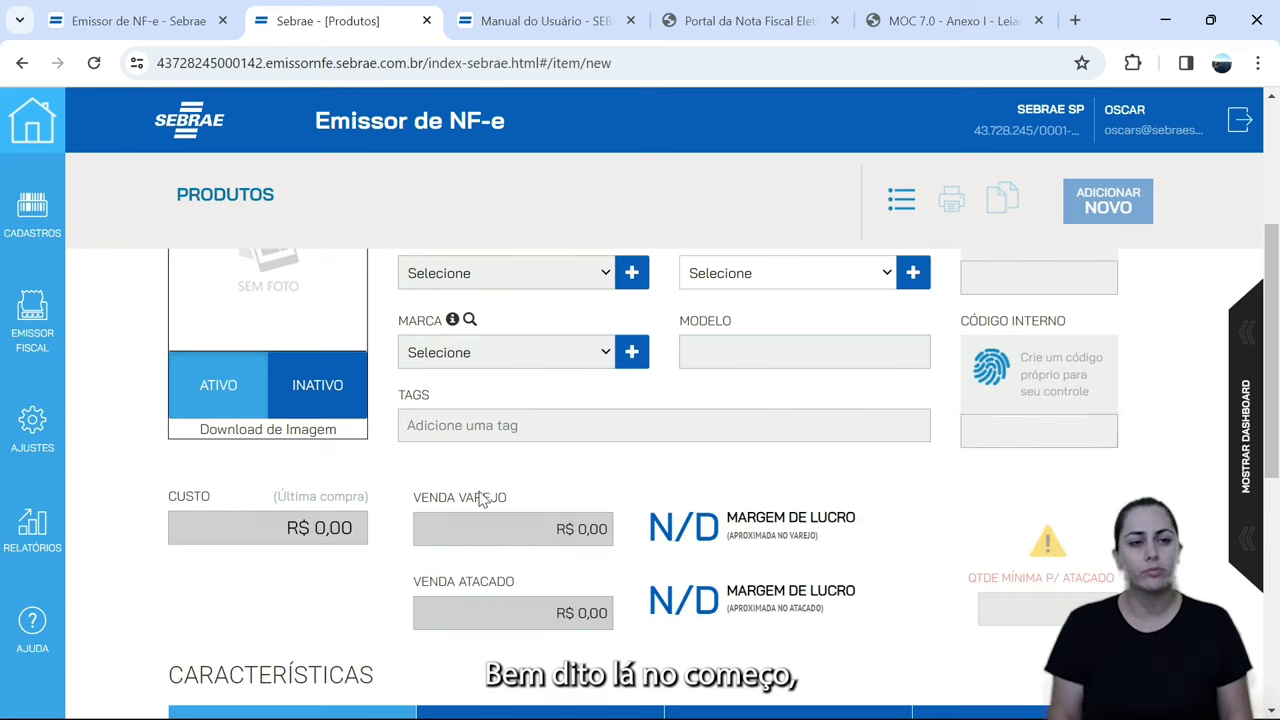
pyautogui.moveTo(481, 500); pyautogui.dragTo(438, 500)
pyautogui.scroll(2, 645, 405)
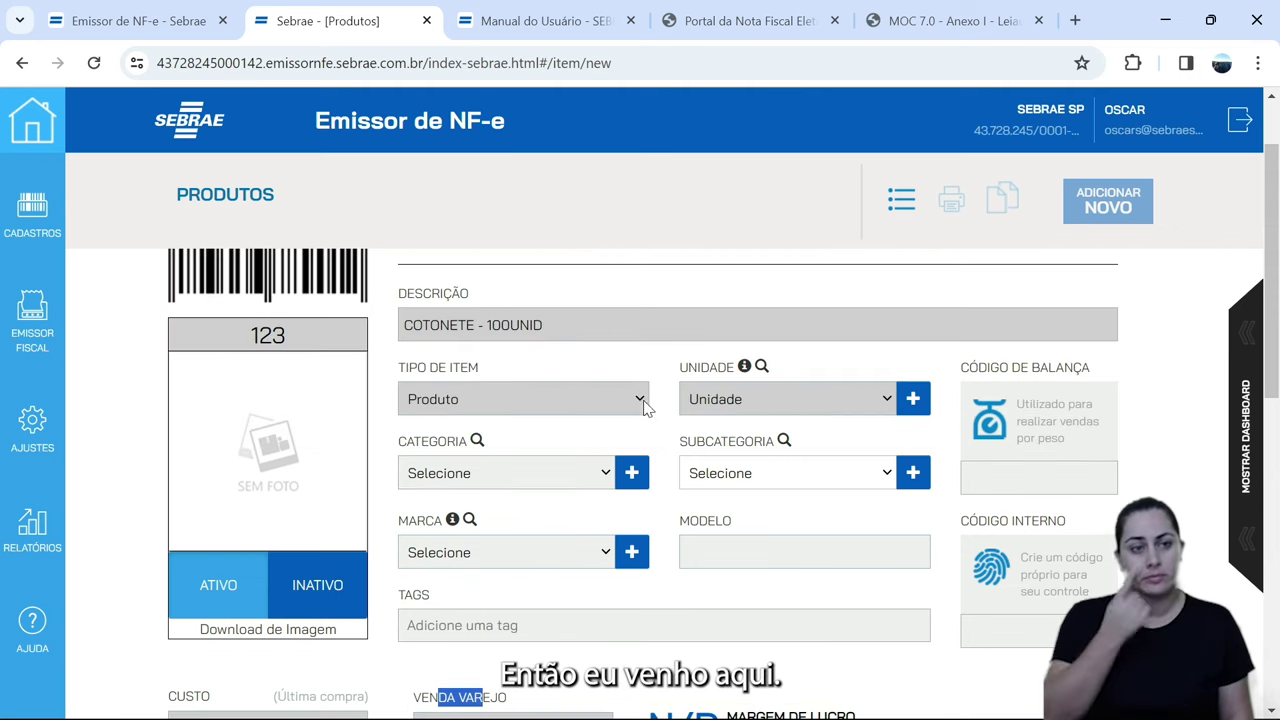
# - Review the options available for the product's unit of measure and item type
pyautogui.click(543, 324)
pyautogui.click(782, 397)
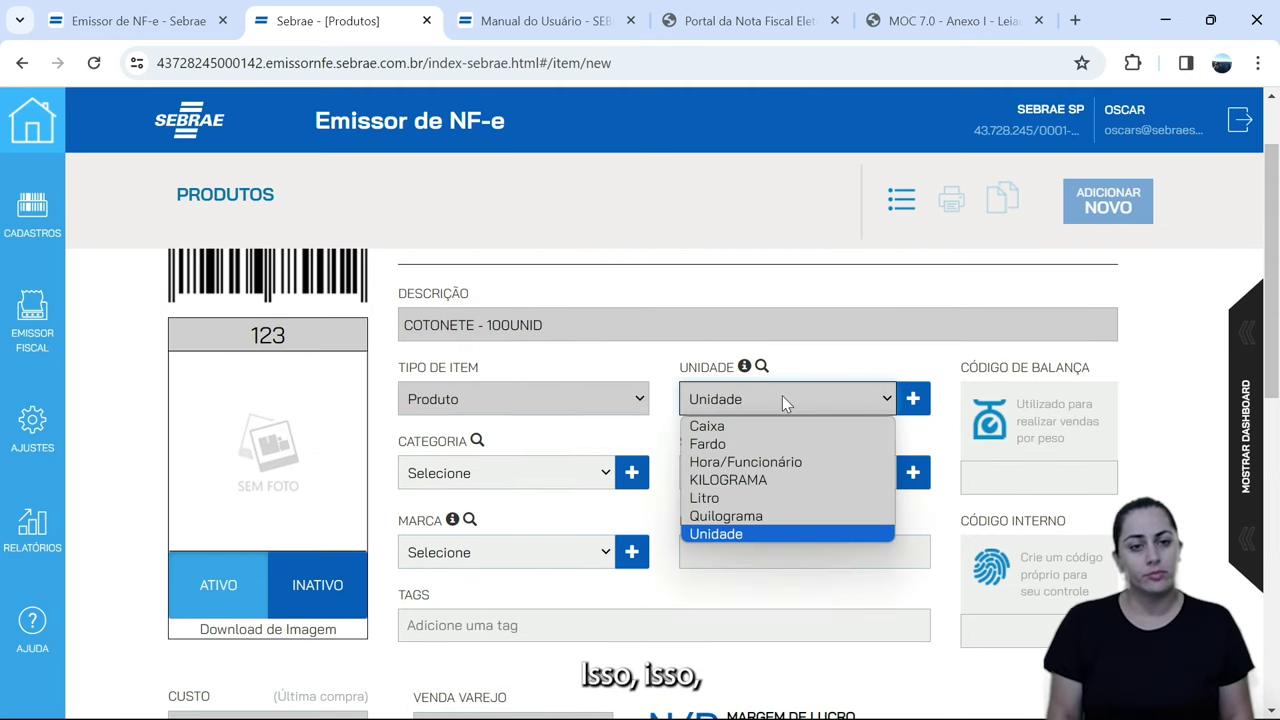
pyautogui.click(938, 352)
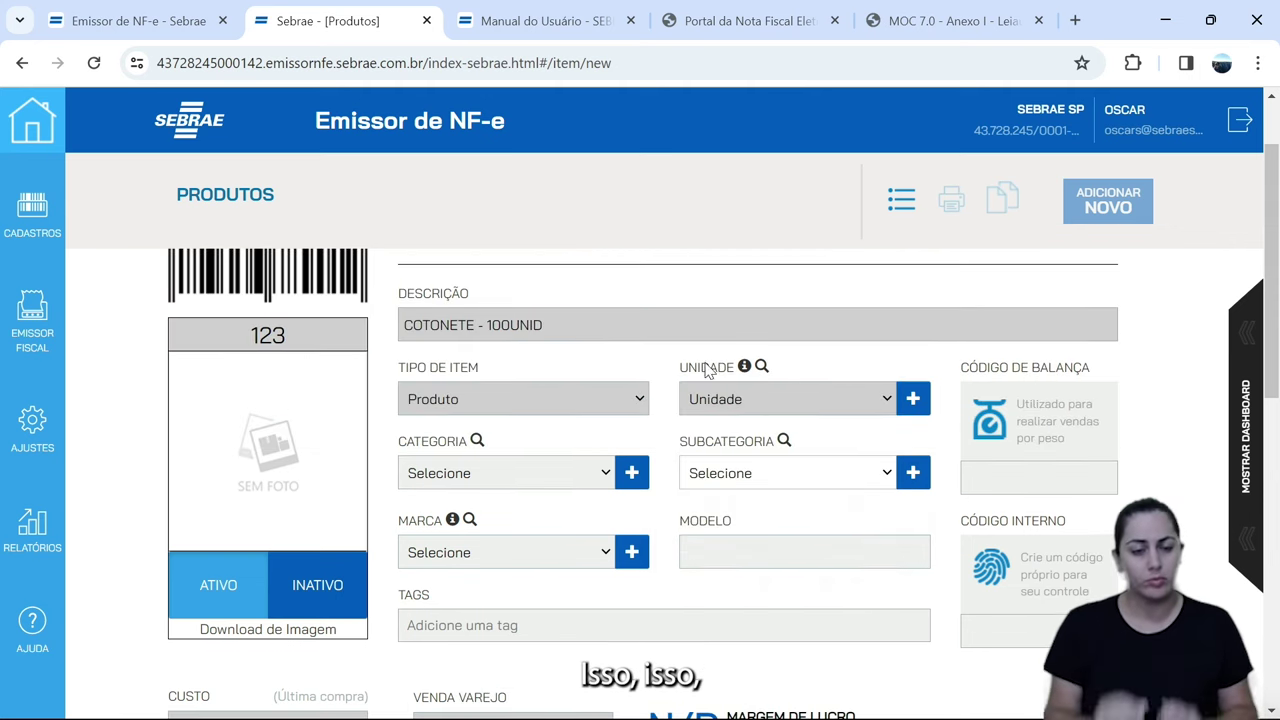
pyautogui.click(559, 399)
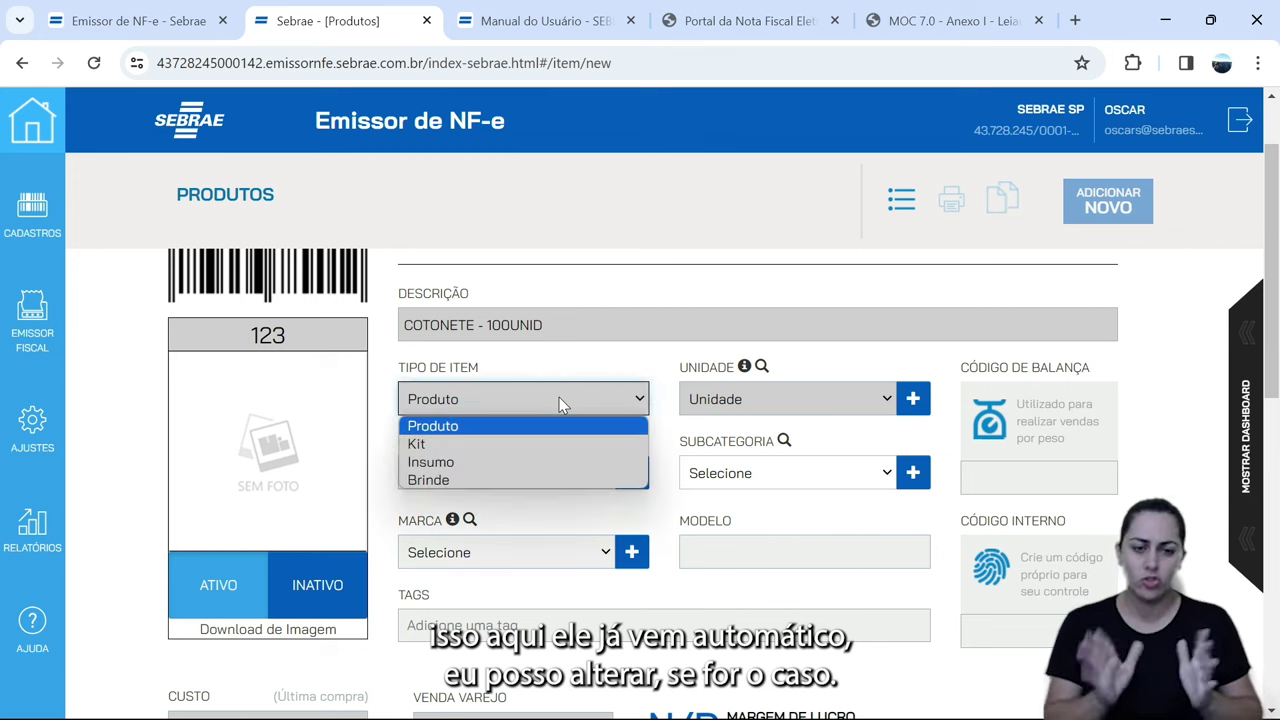
pyautogui.click(610, 368)
# - Set the product's retail sale price to R$ 12,00
pyautogui.scroll(-1, 497, 637)
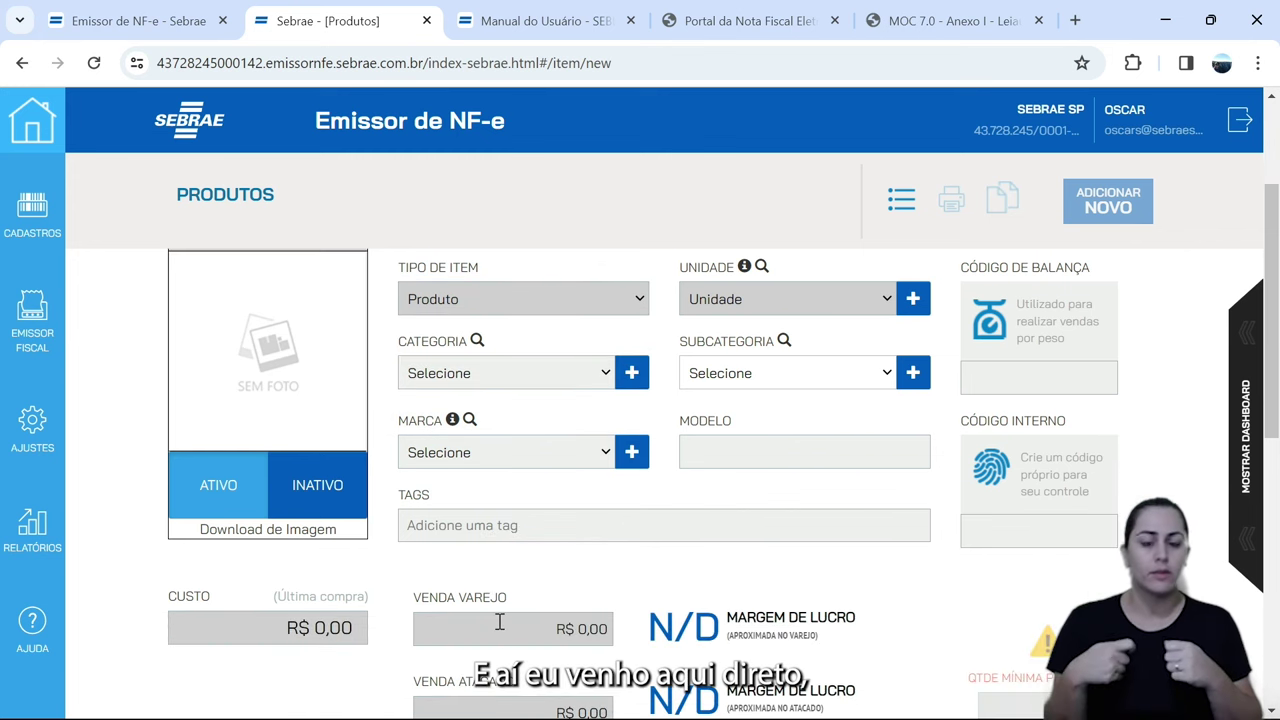
pyautogui.click(499, 622)
pyautogui.write('1')
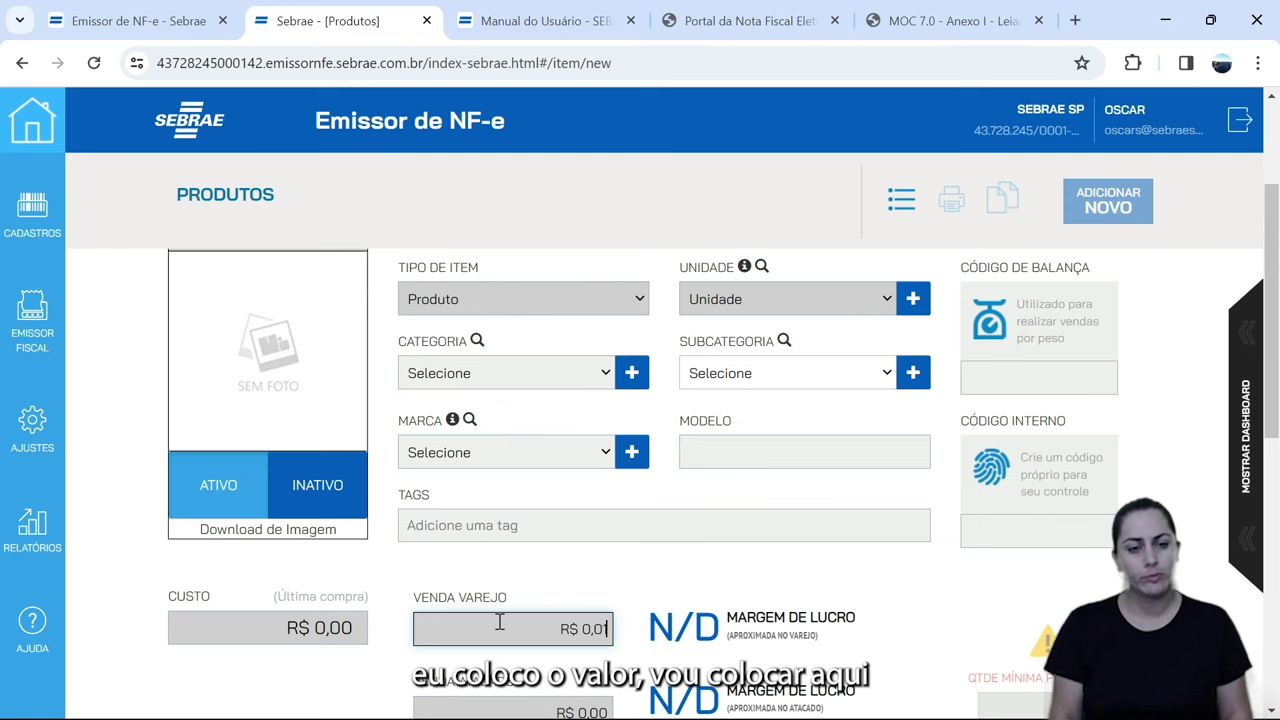
pyautogui.write('2')
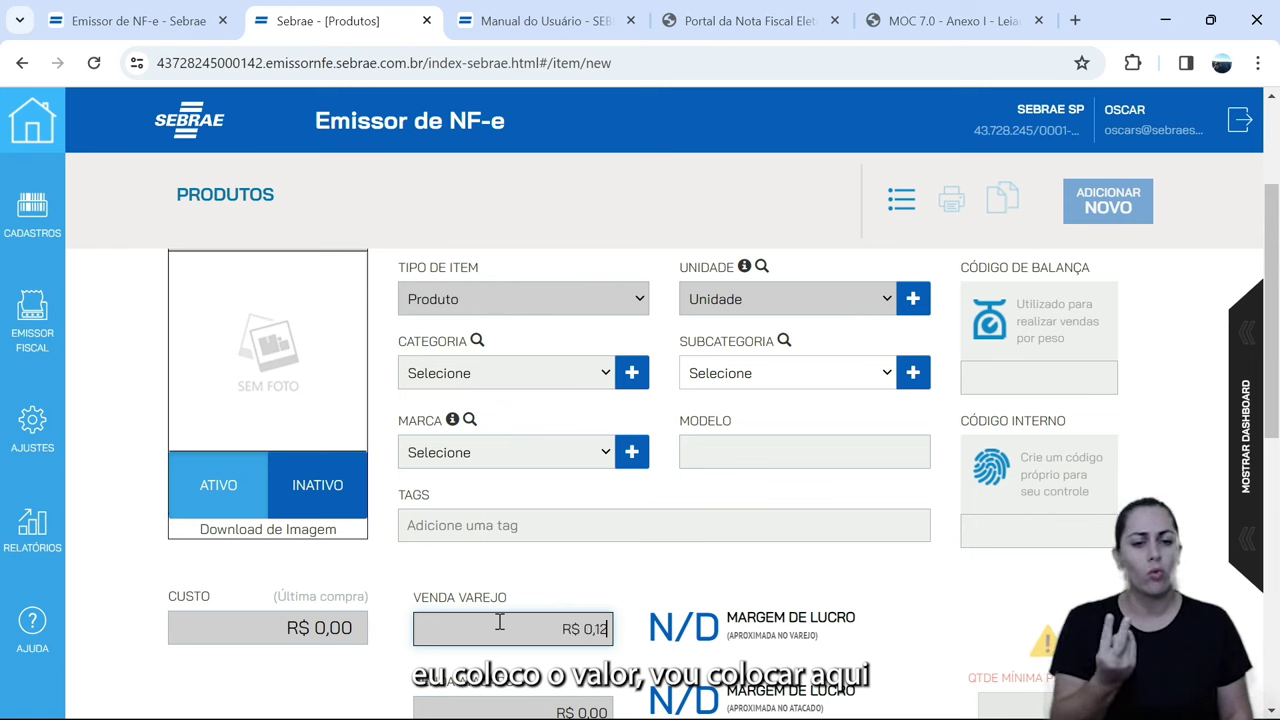
pyautogui.write(',00')
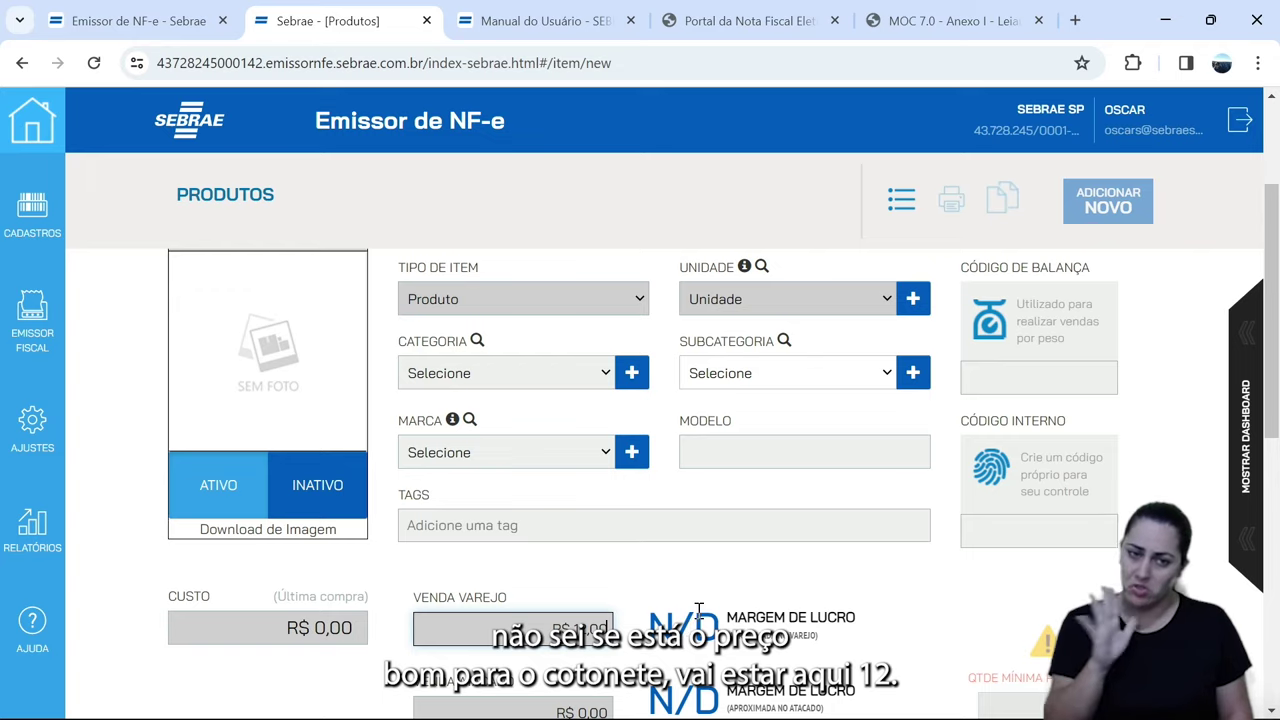
# - Examine the wholesale price, last-purchase cost and profit margin fields alongside the product's description
pyautogui.scroll(-2, 690, 620)
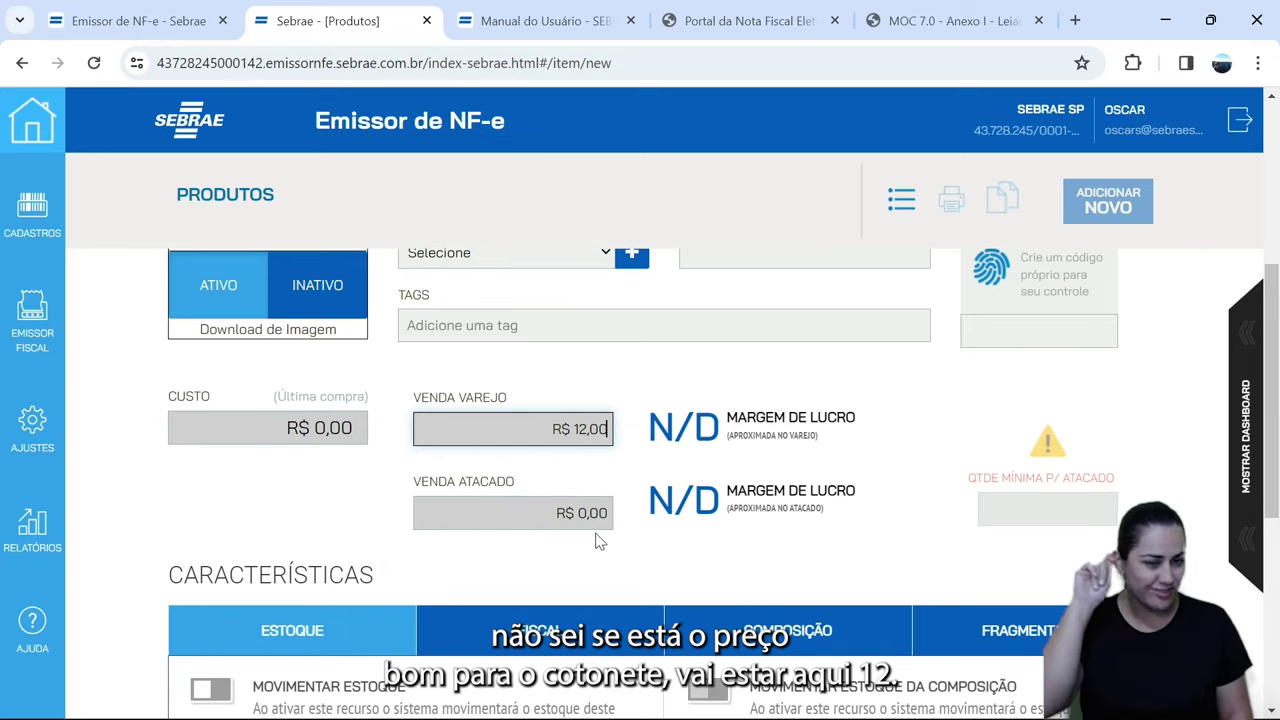
pyautogui.click(566, 510)
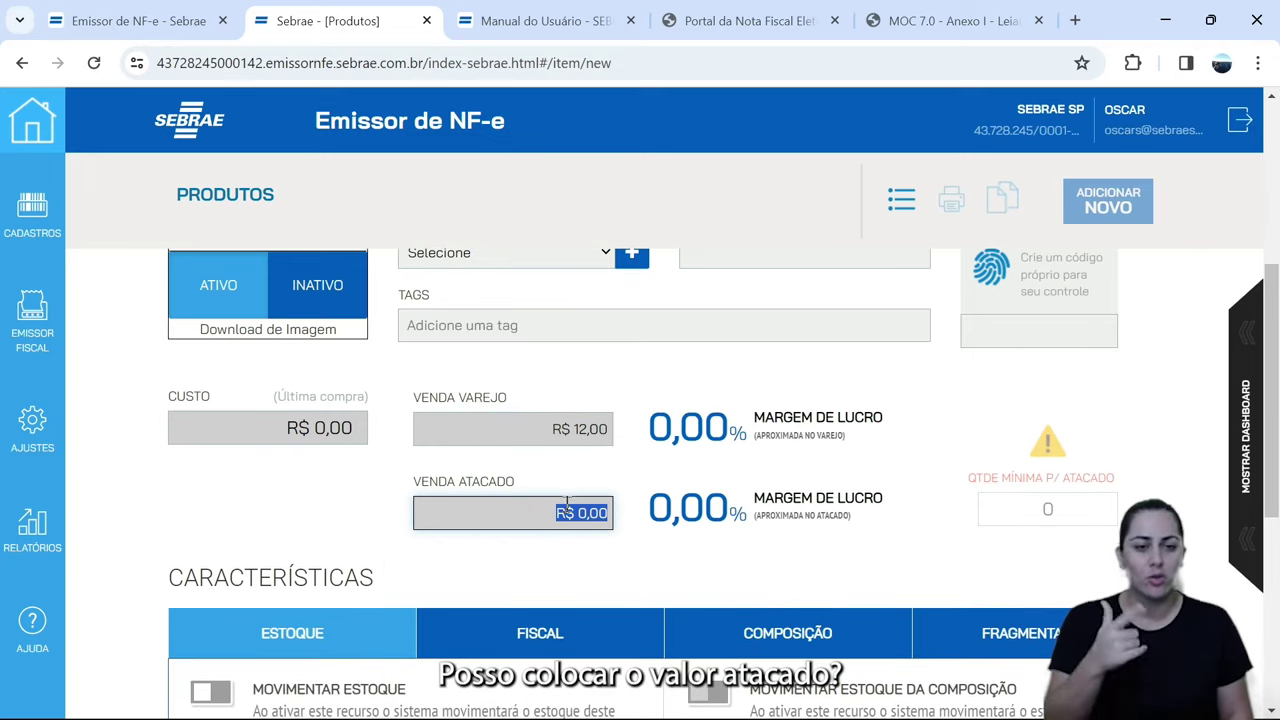
pyautogui.click(303, 432)
pyautogui.click(547, 573)
pyautogui.scroll(-1, 547, 573)
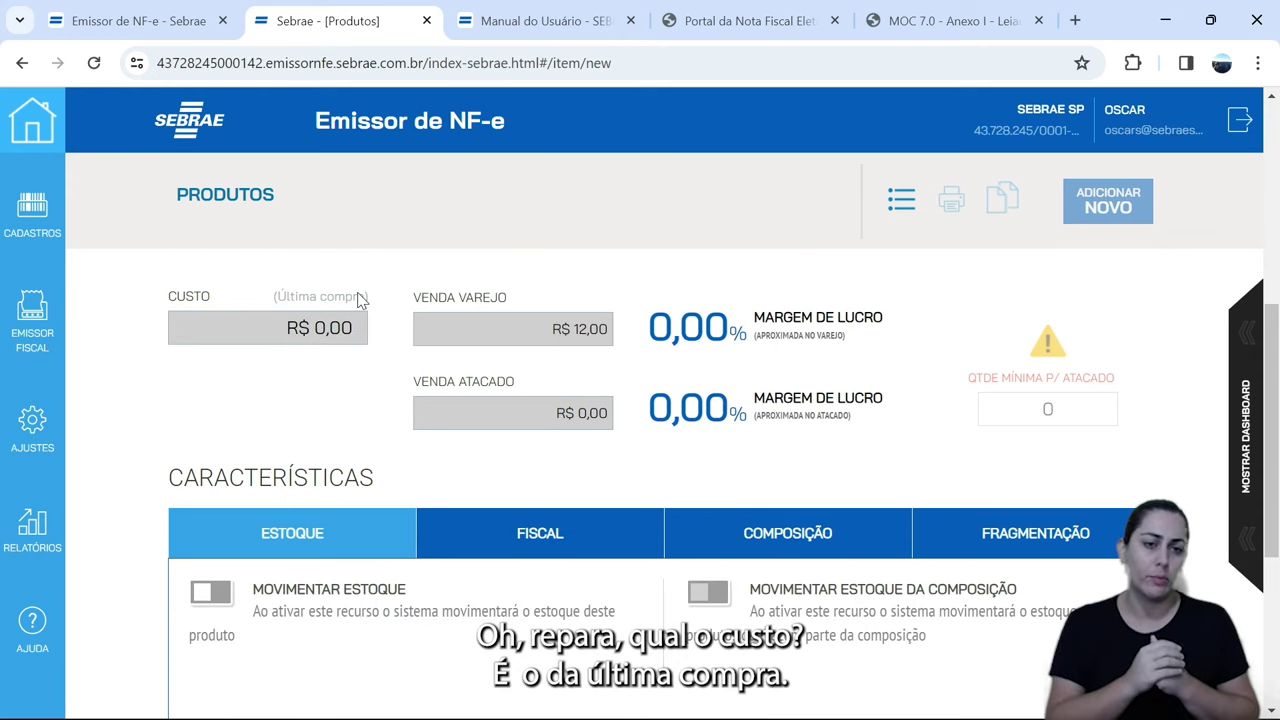
pyautogui.moveTo(361, 300); pyautogui.dragTo(291, 298)
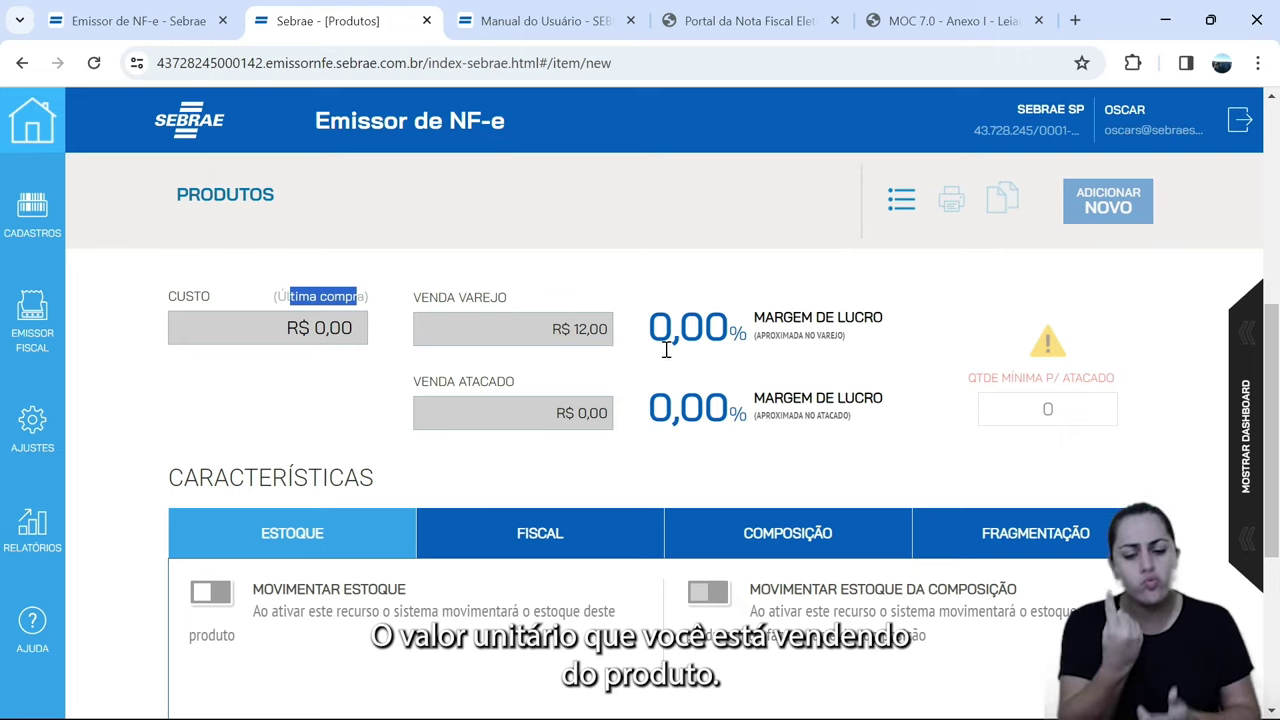
pyautogui.scroll(4, 700, 330)
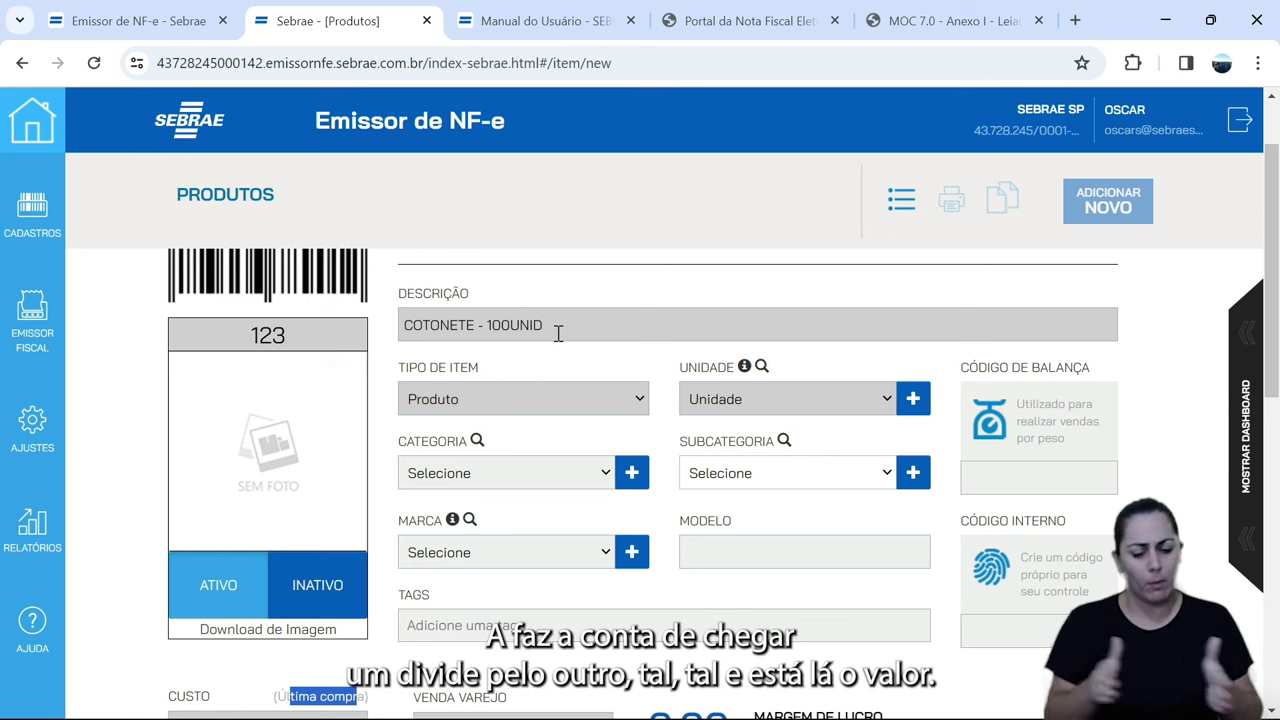
pyautogui.scroll(-3, 545, 405)
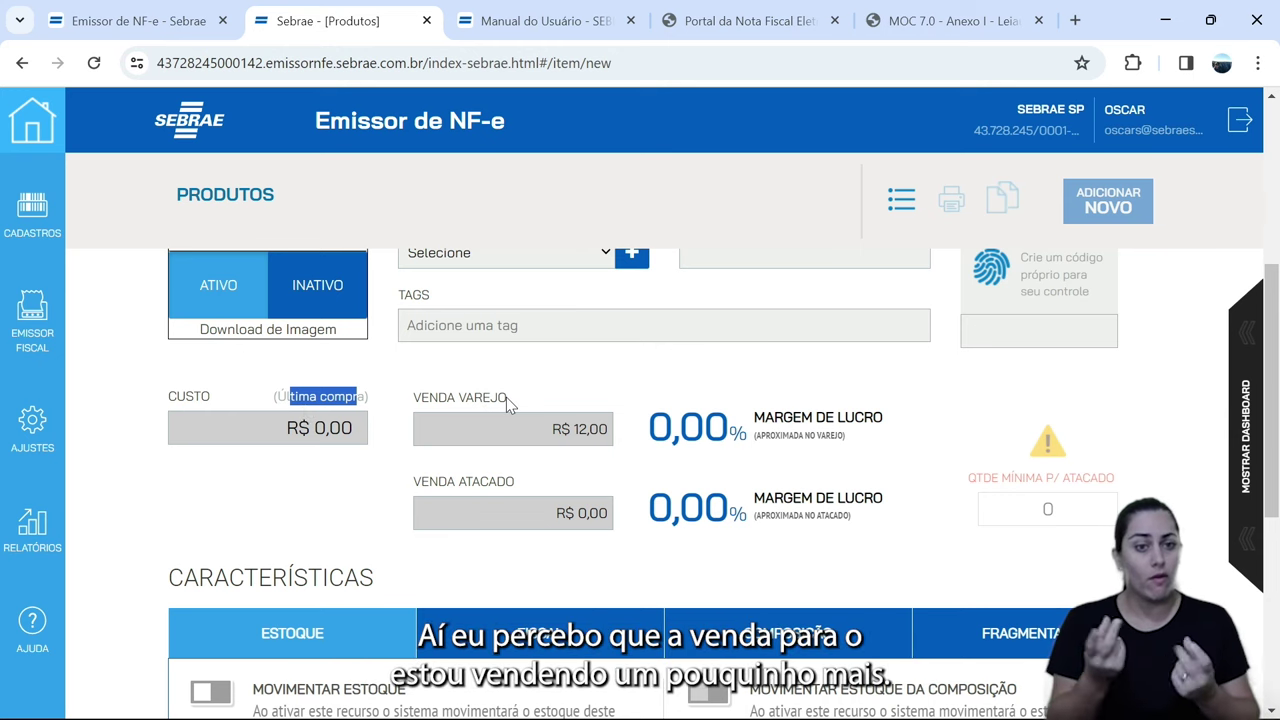
# - Try a last-purchase cost of R$ 8,00 to check the retail profit margin, and clear the cost again
pyautogui.click(282, 428)
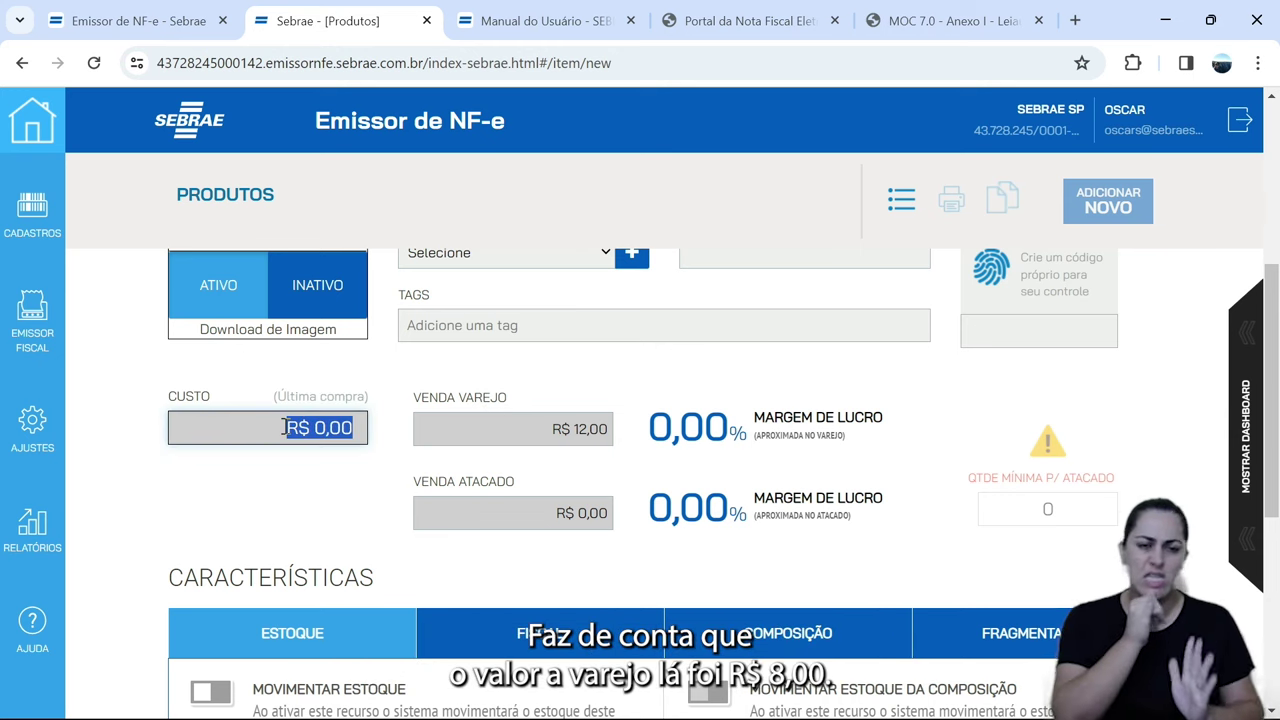
pyautogui.write('8')
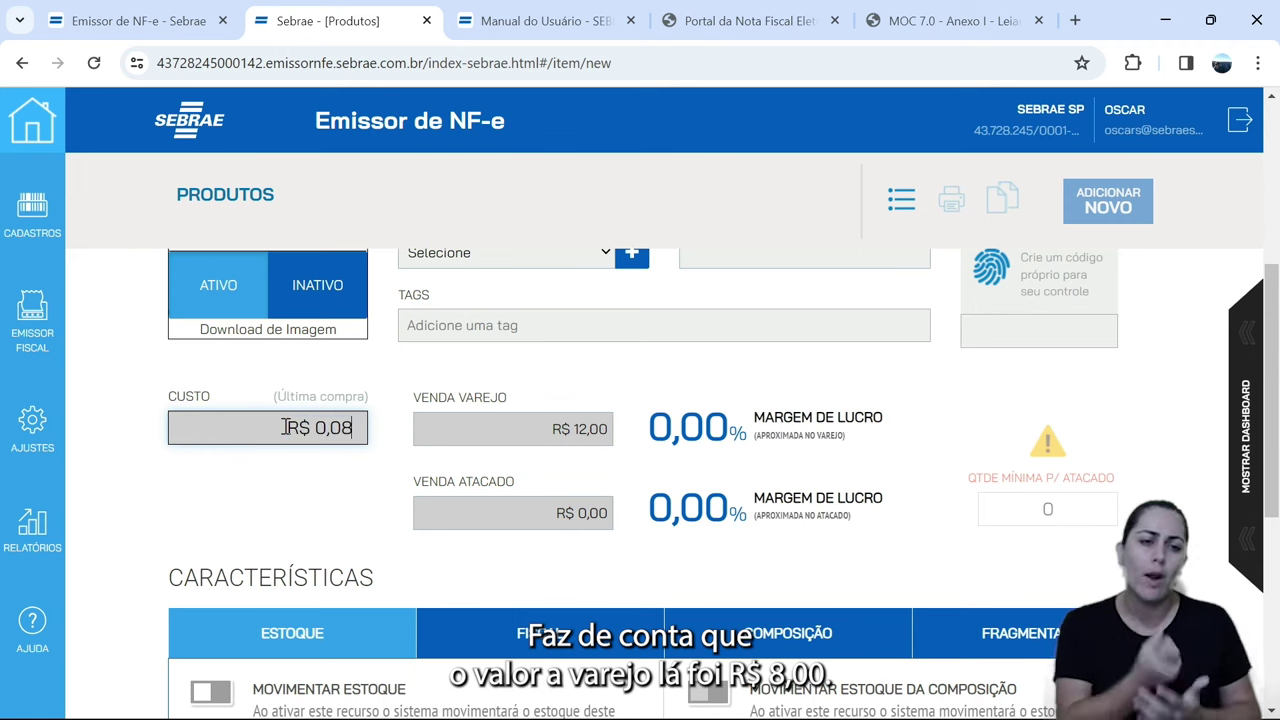
pyautogui.write(',00')
pyautogui.press('Tab')
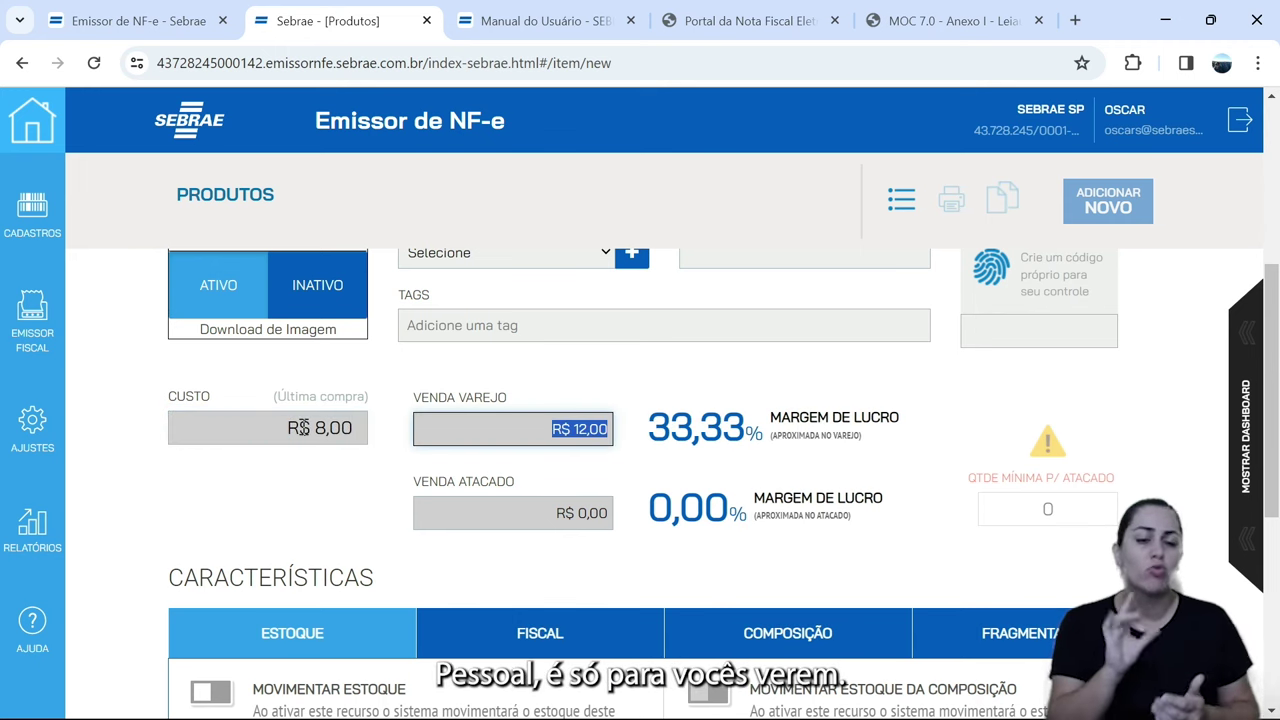
pyautogui.moveTo(344, 401); pyautogui.dragTo(298, 405)
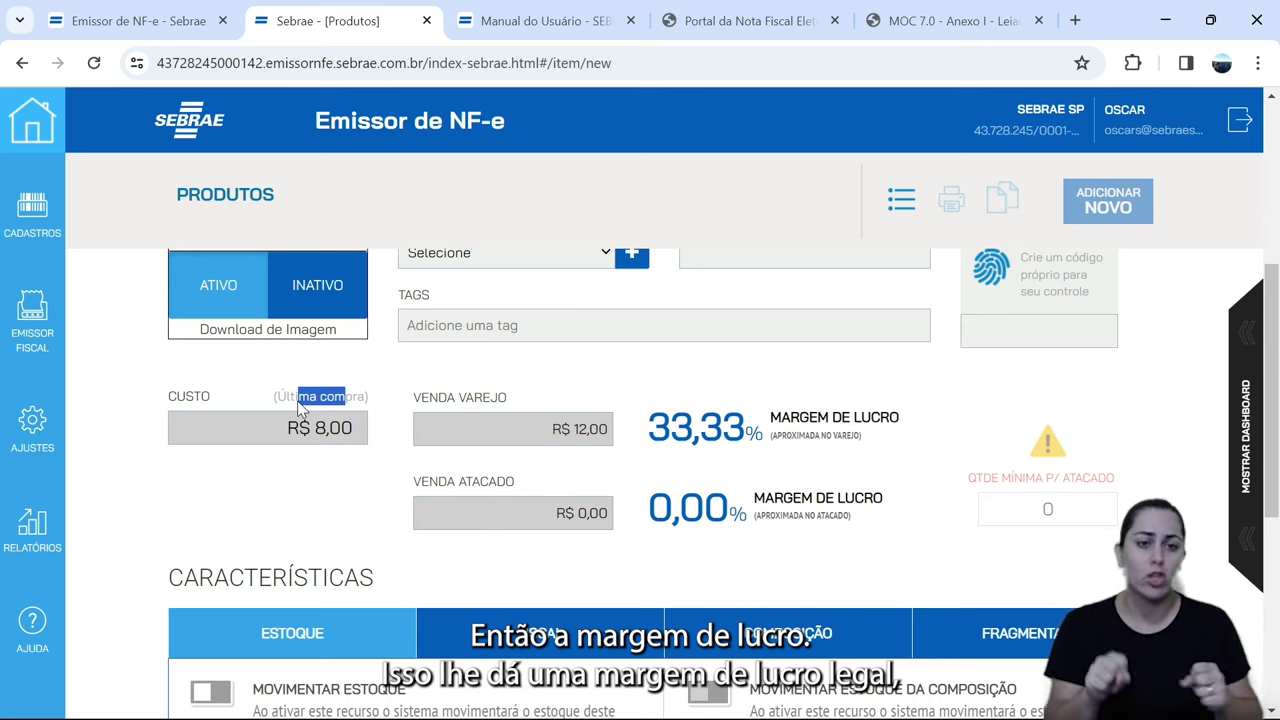
pyautogui.click(361, 438)
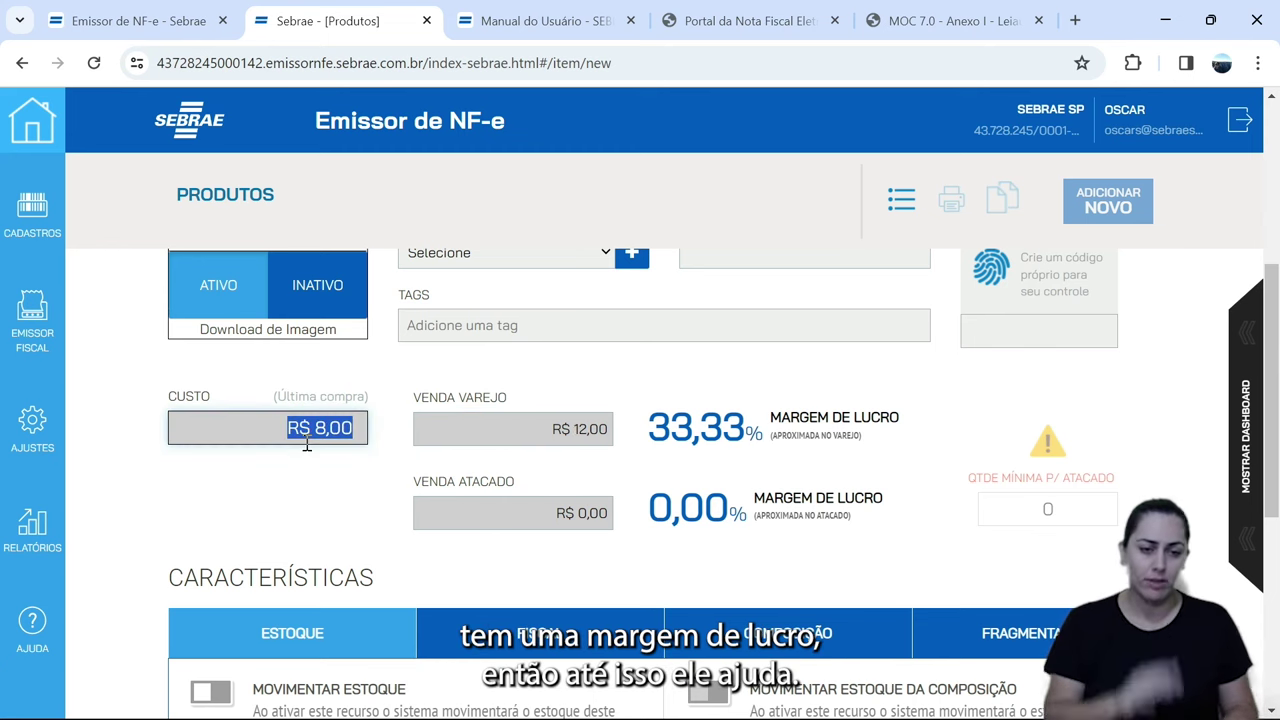
pyautogui.press('BackSpace')
pyautogui.press('Tab')
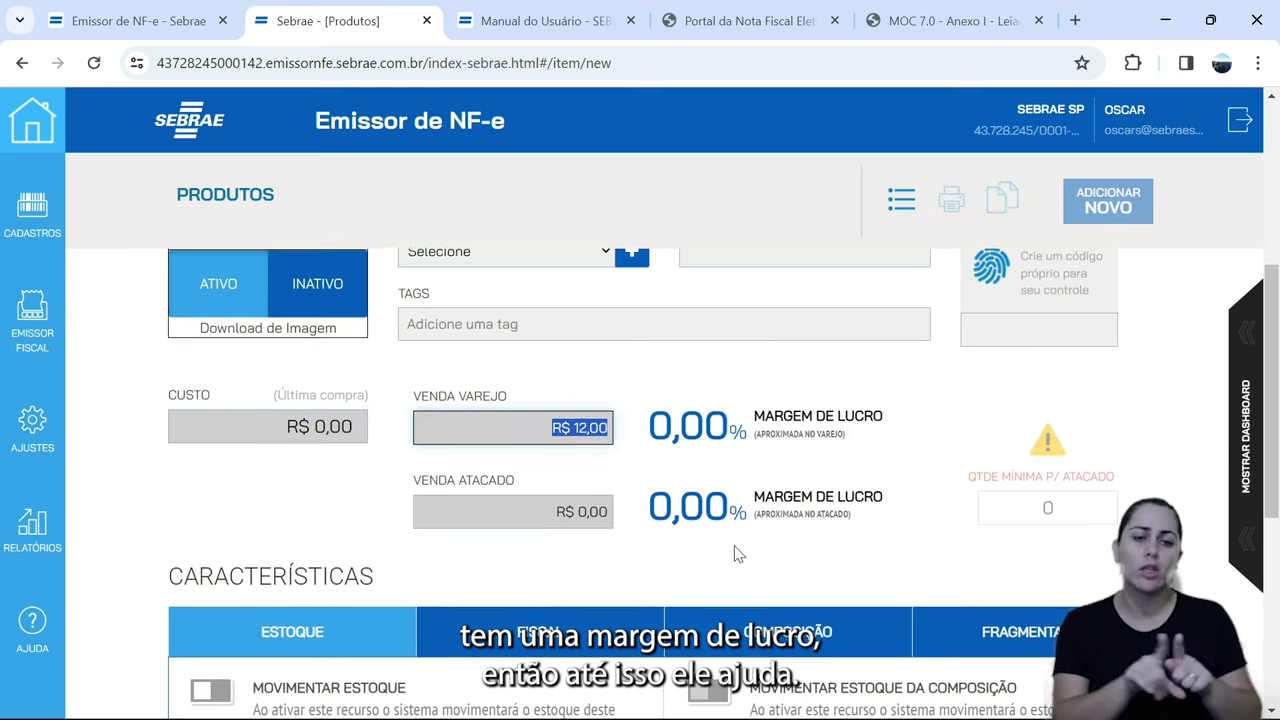
# - Set the product's type in the fiscal characteristics to Mercadoria para revenda
pyautogui.scroll(-1, 737, 549)
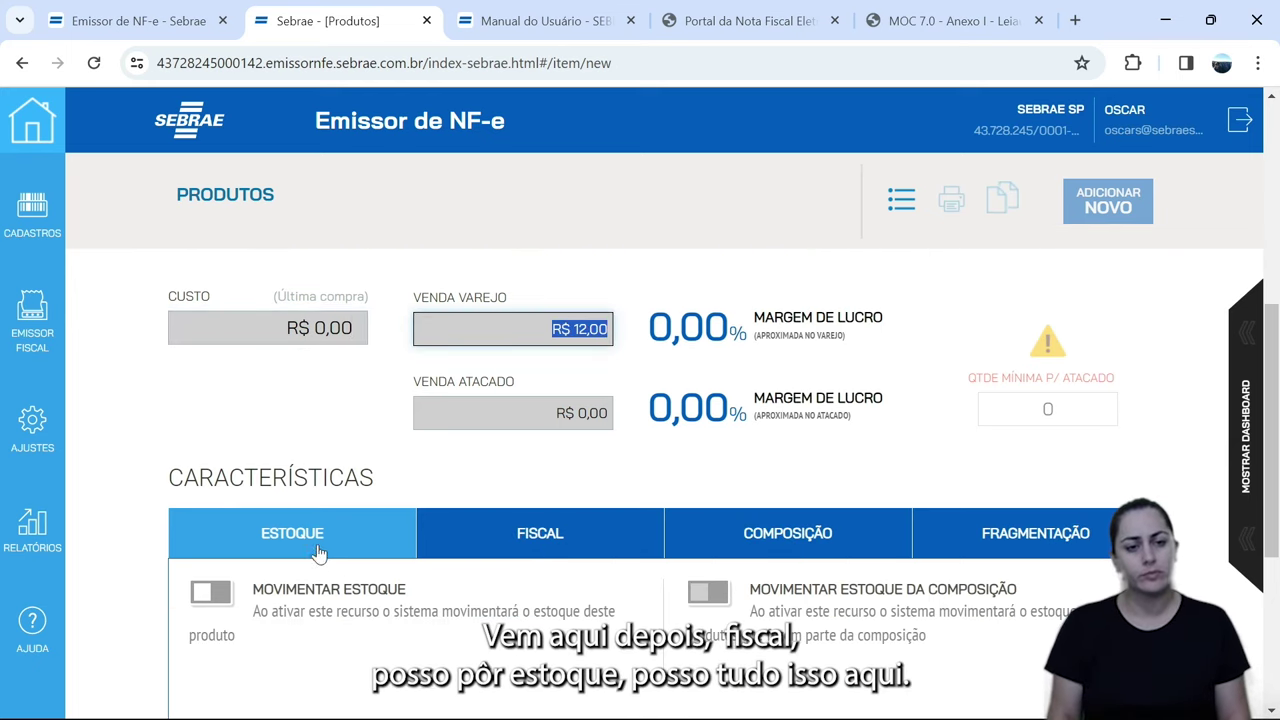
pyautogui.scroll(-1, 330, 540)
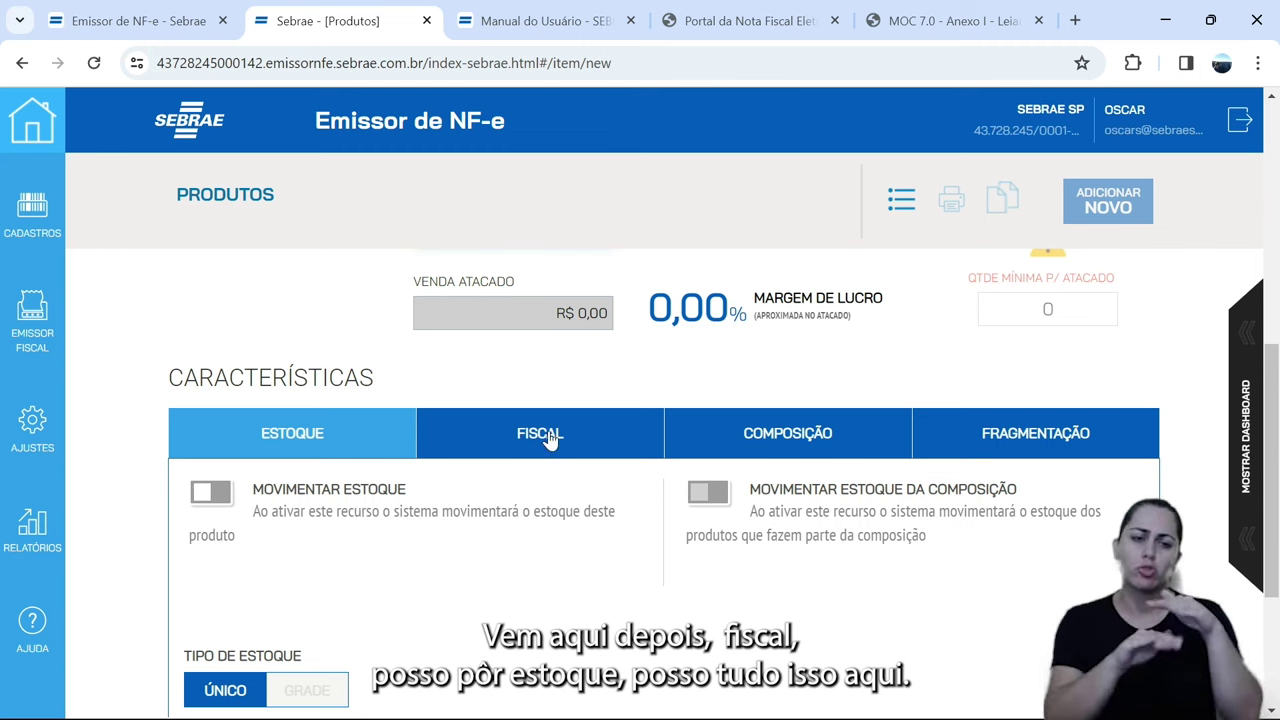
pyautogui.click(548, 437)
pyautogui.click(370, 530)
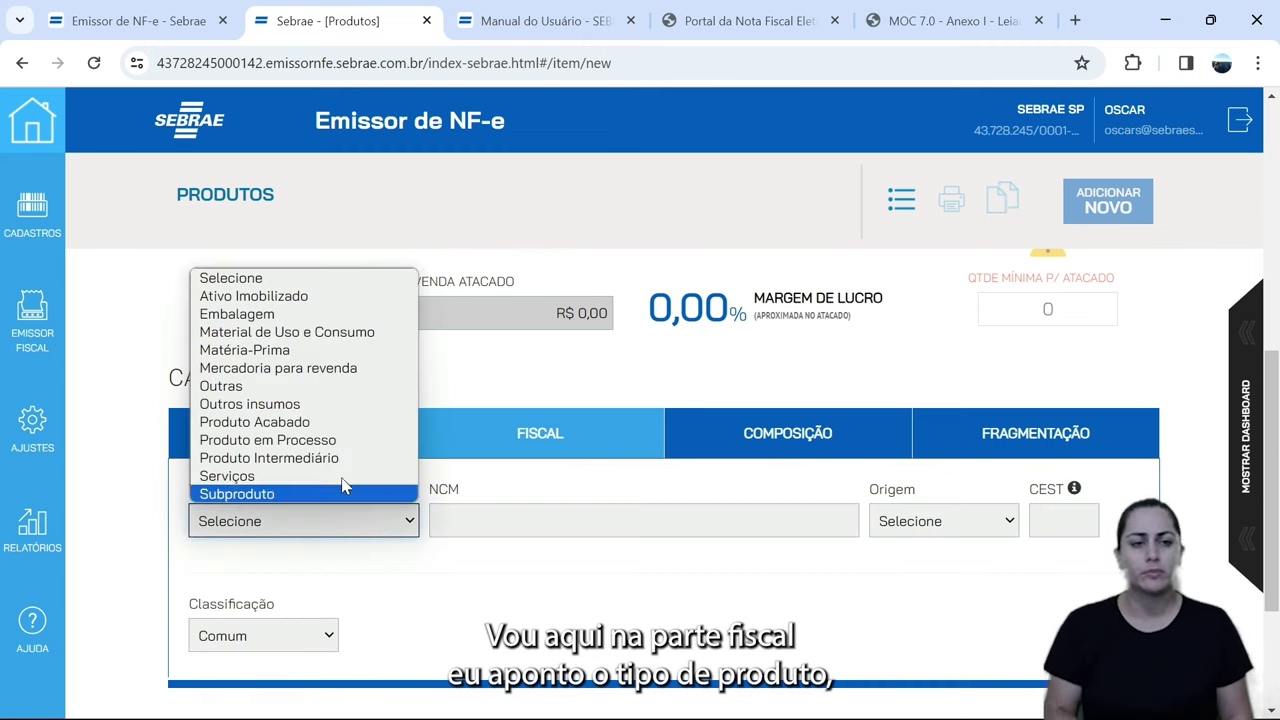
pyautogui.click(322, 368)
# - Search the product's NCM codes for COTONETE and clear the search text
pyautogui.click(462, 521)
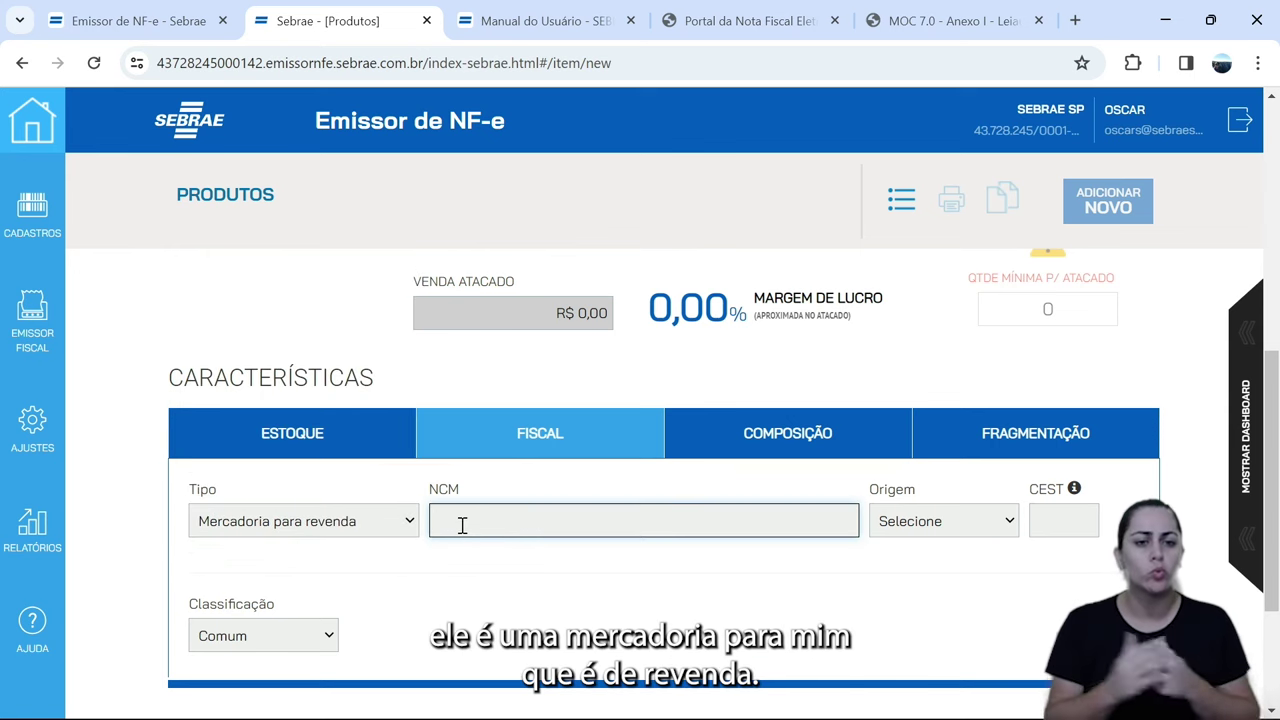
pyautogui.write('coto')
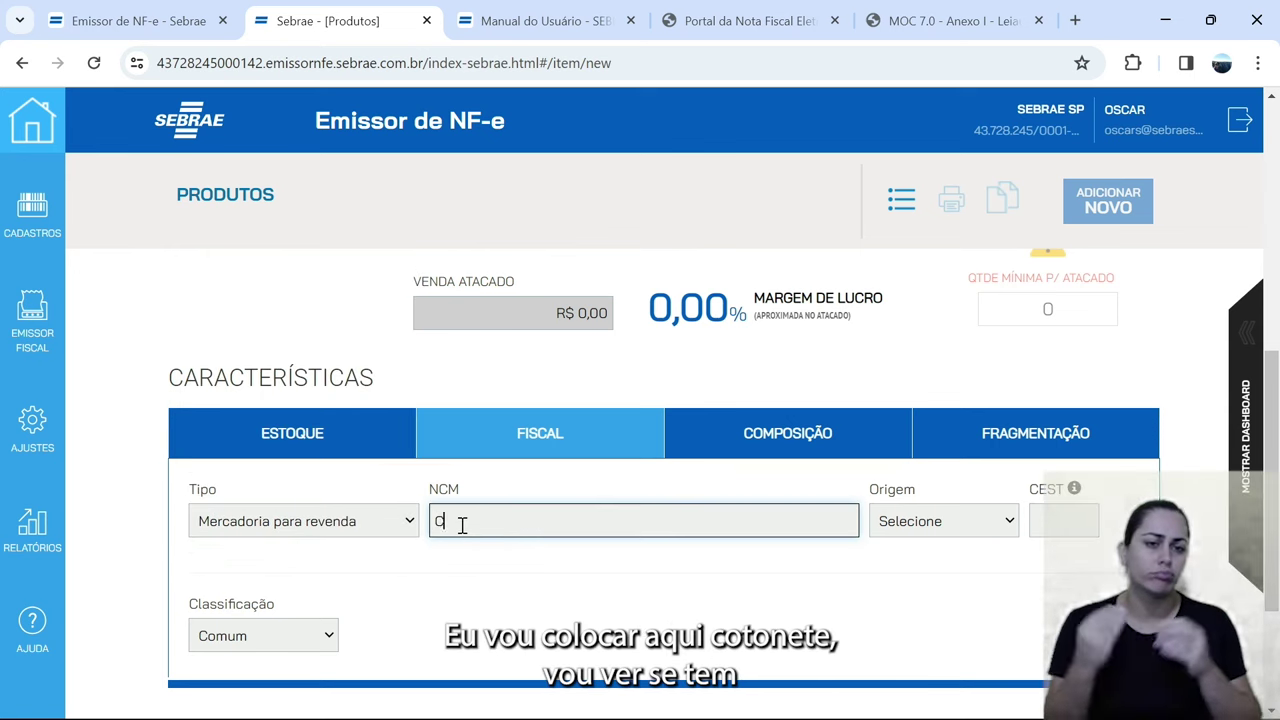
pyautogui.write('nete')
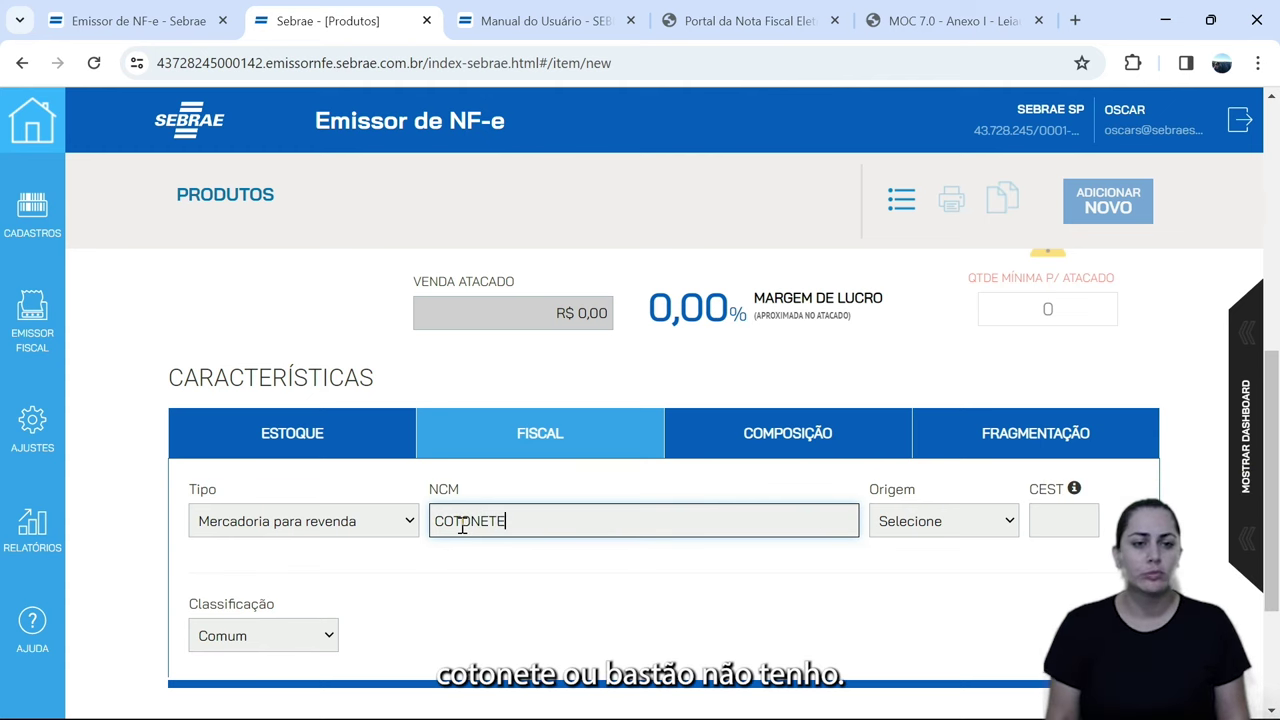
pyautogui.press('BackSpace')
pyautogui.press('BackSpace')
pyautogui.press('BackSpace')
pyautogui.press('BackSpace')
pyautogui.press('BackSpace')
pyautogui.press('BackSpace')
pyautogui.press('BackSpace')
pyautogui.press('BackSpace')
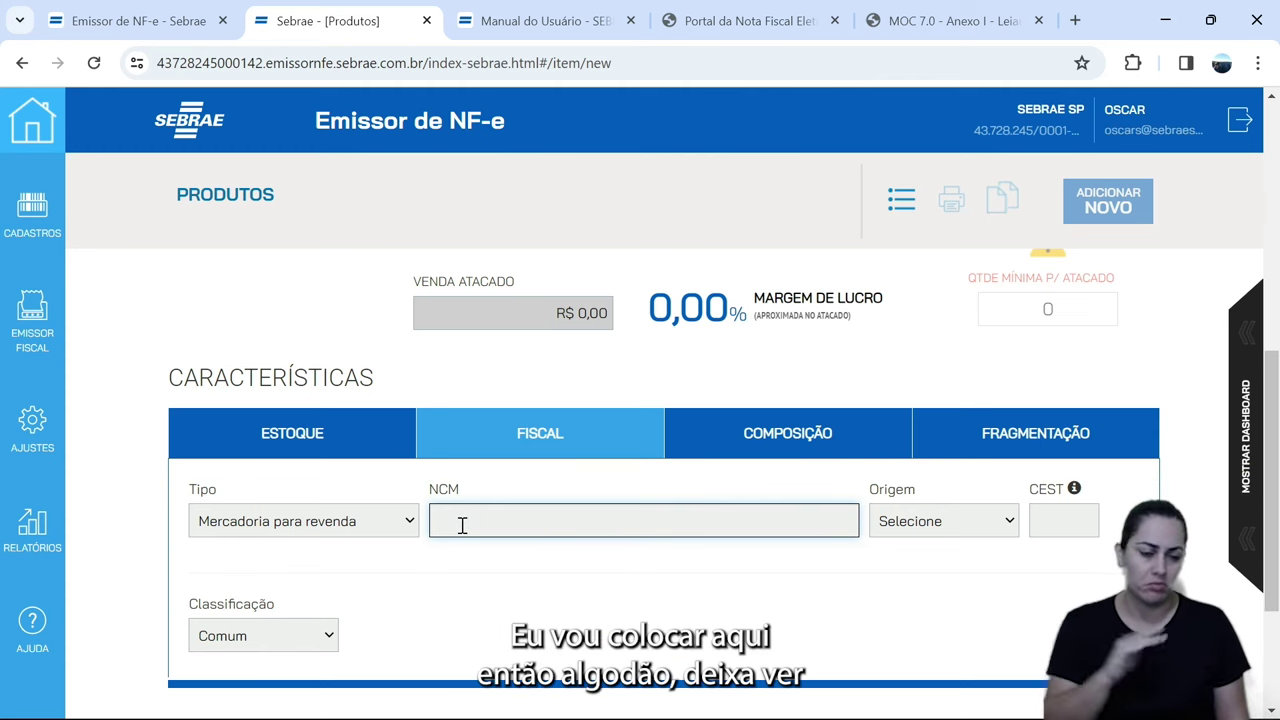
# - Search the NCM codes for ALGO, look through the cotton entries and remove the search text
pyautogui.write('ALGO')
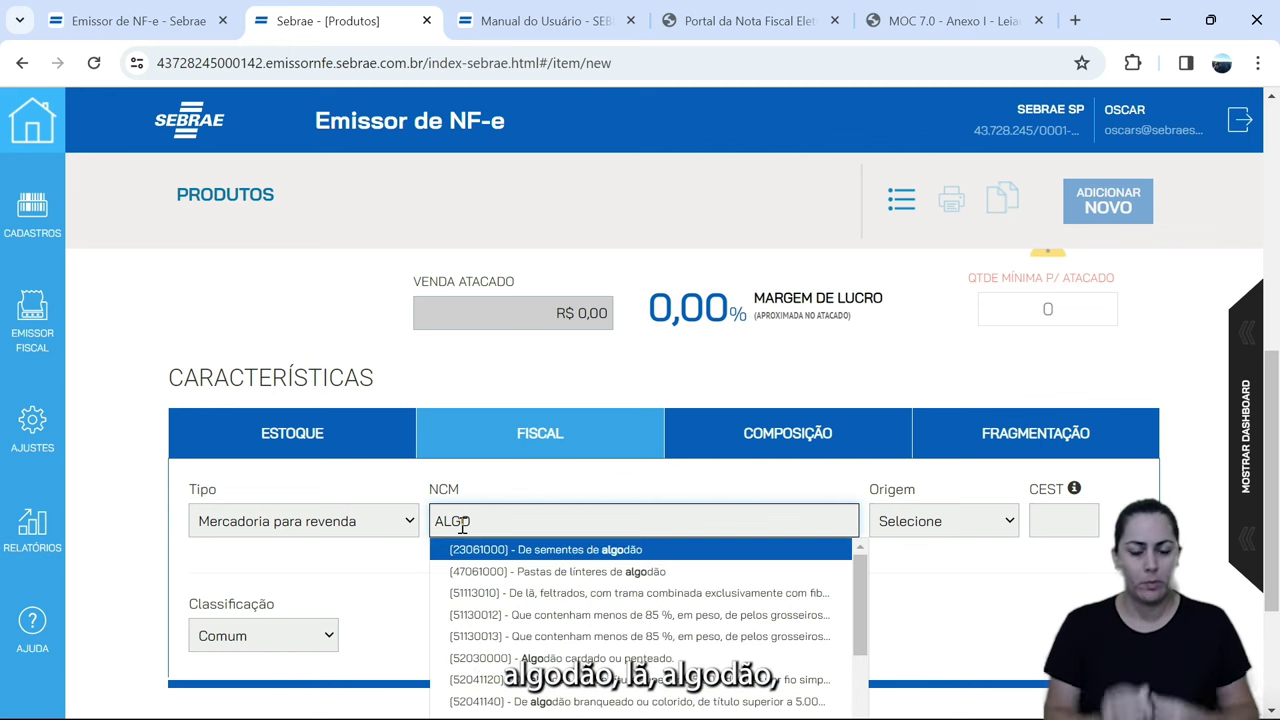
pyautogui.scroll(-3, 677, 652)
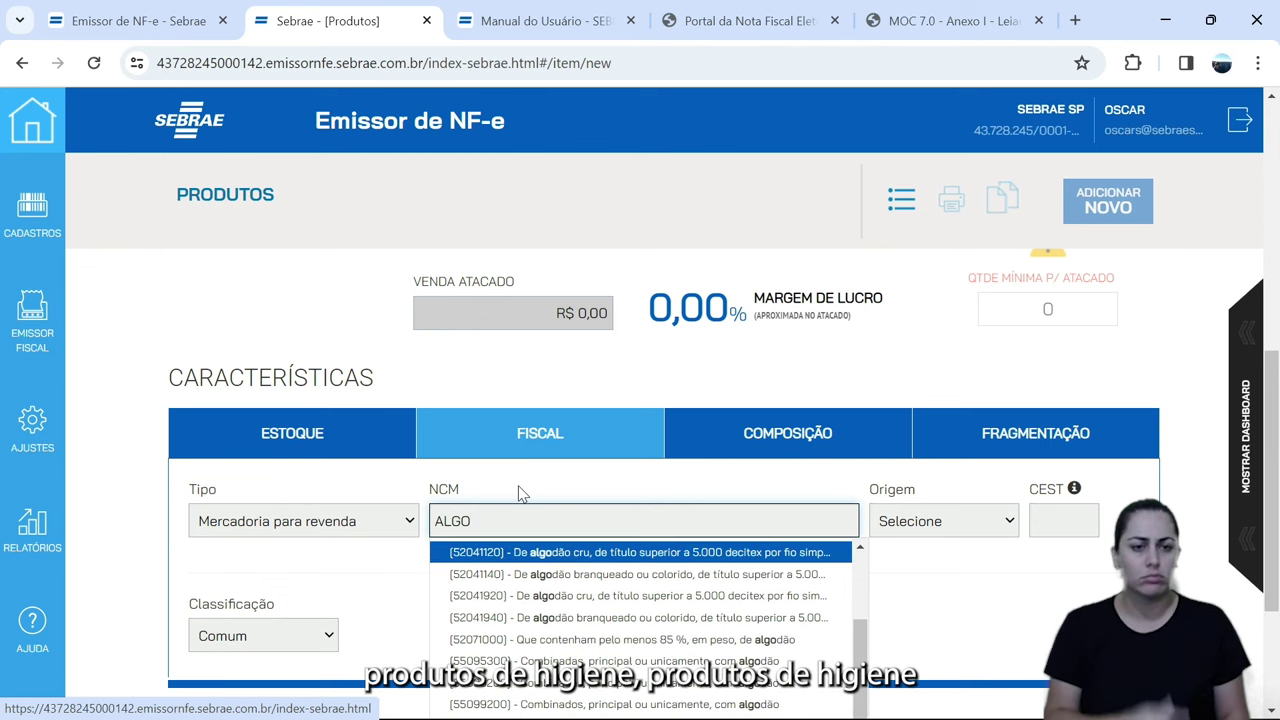
pyautogui.press('BackSpace')
pyautogui.press('BackSpace')
pyautogui.press('BackSpace')
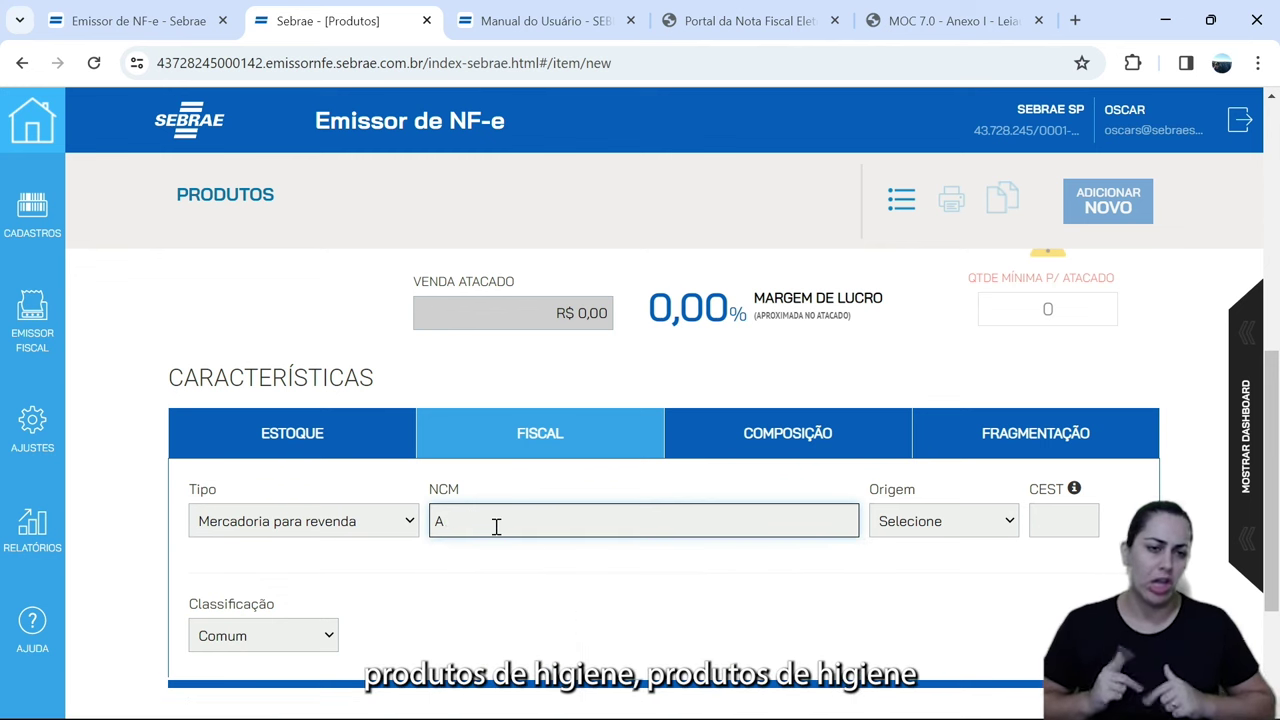
# - Search the NCM codes for PRODUTO HIG and clear the search text
pyautogui.write('PRODUT')
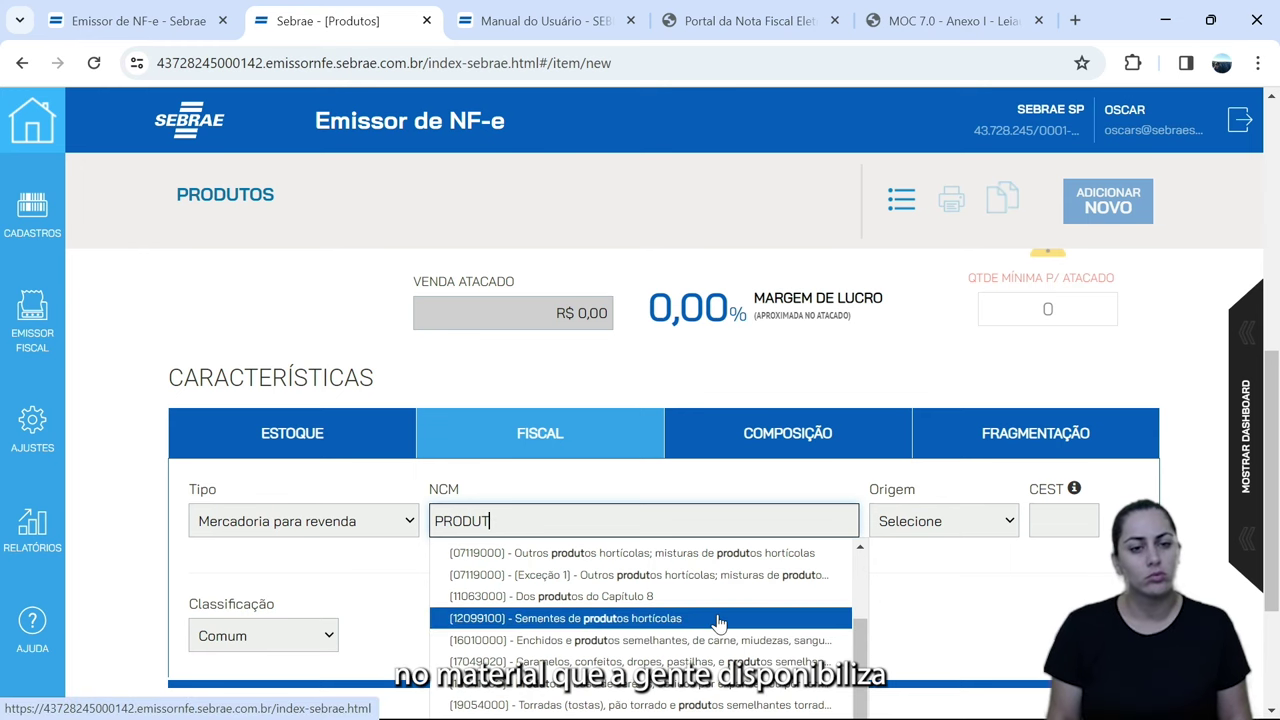
pyautogui.write('O HIG')
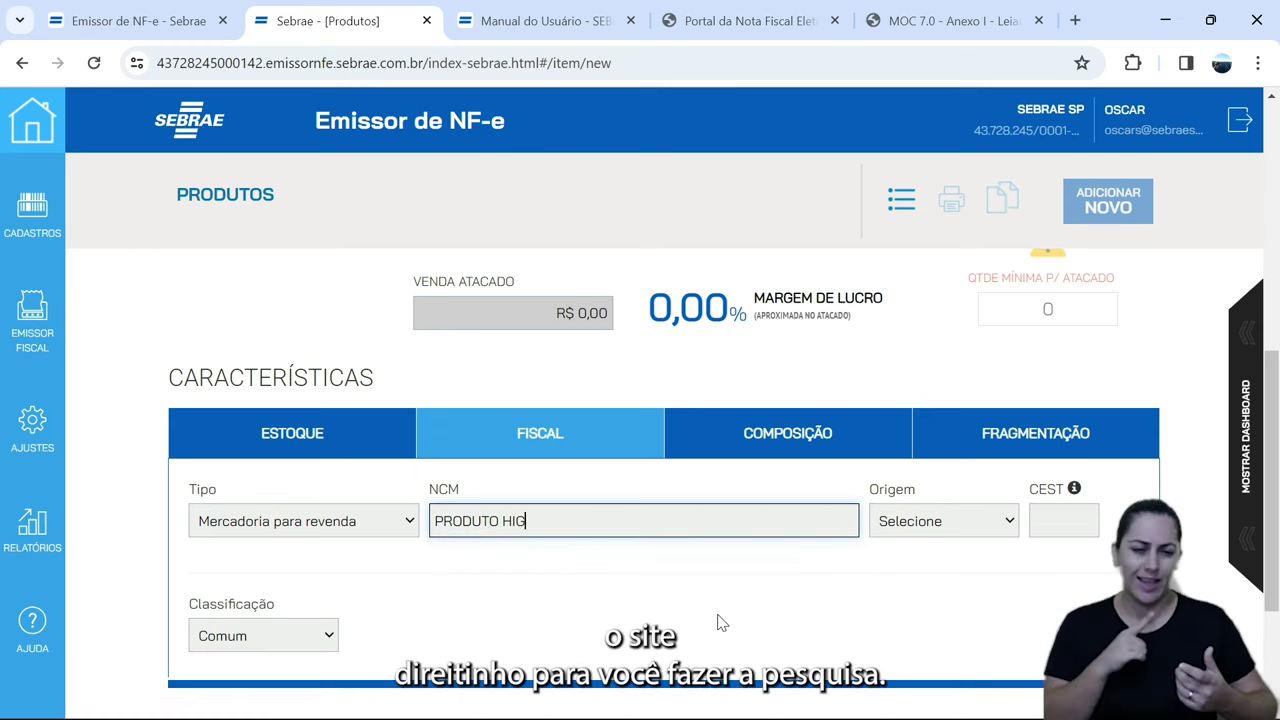
pyautogui.press('BackSpace')
pyautogui.press('BackSpace')
pyautogui.press('BackSpace')
pyautogui.press('BackSpace')
pyautogui.press('BackSpace')
pyautogui.press('BackSpace')
pyautogui.press('BackSpace')
pyautogui.press('BackSpace')
pyautogui.press('BackSpace')
pyautogui.press('BackSpace')
pyautogui.press('BackSpace')
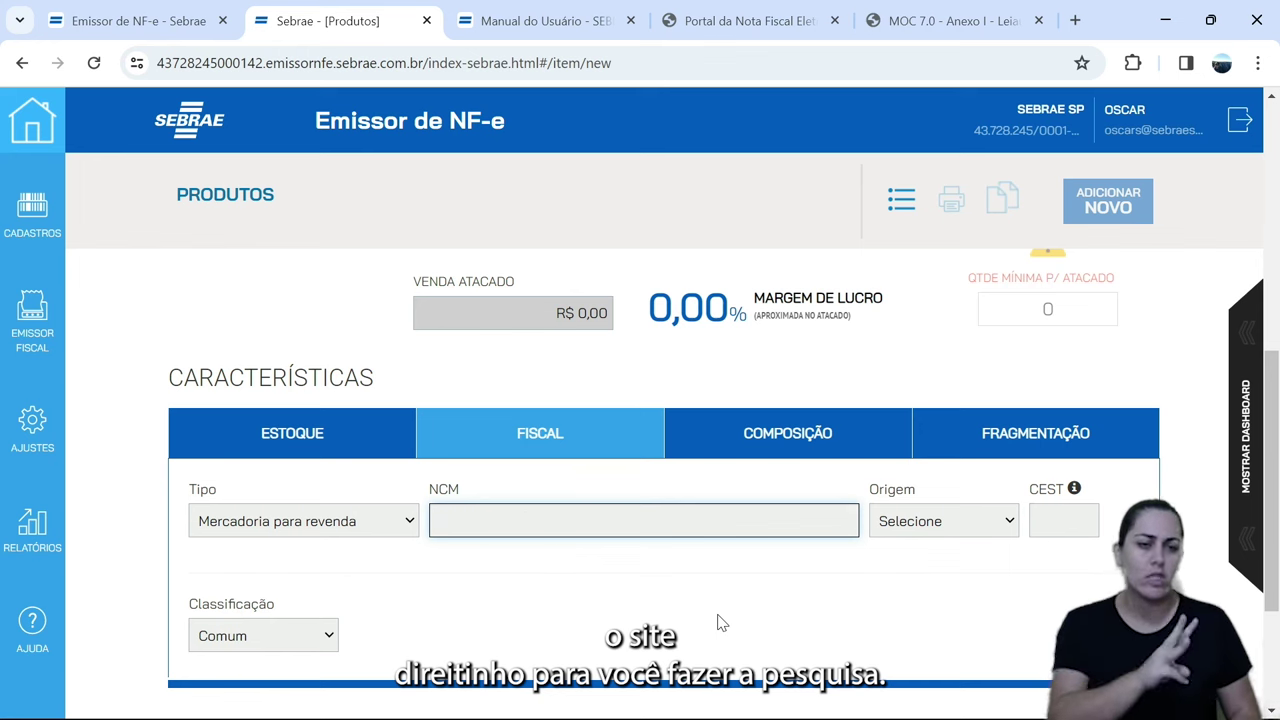
# - Search the NCM codes for HIGIE and assign 74182000 - Artigos de higiene ou de toucador, e suas partes to the product
pyautogui.write('HIGIE')
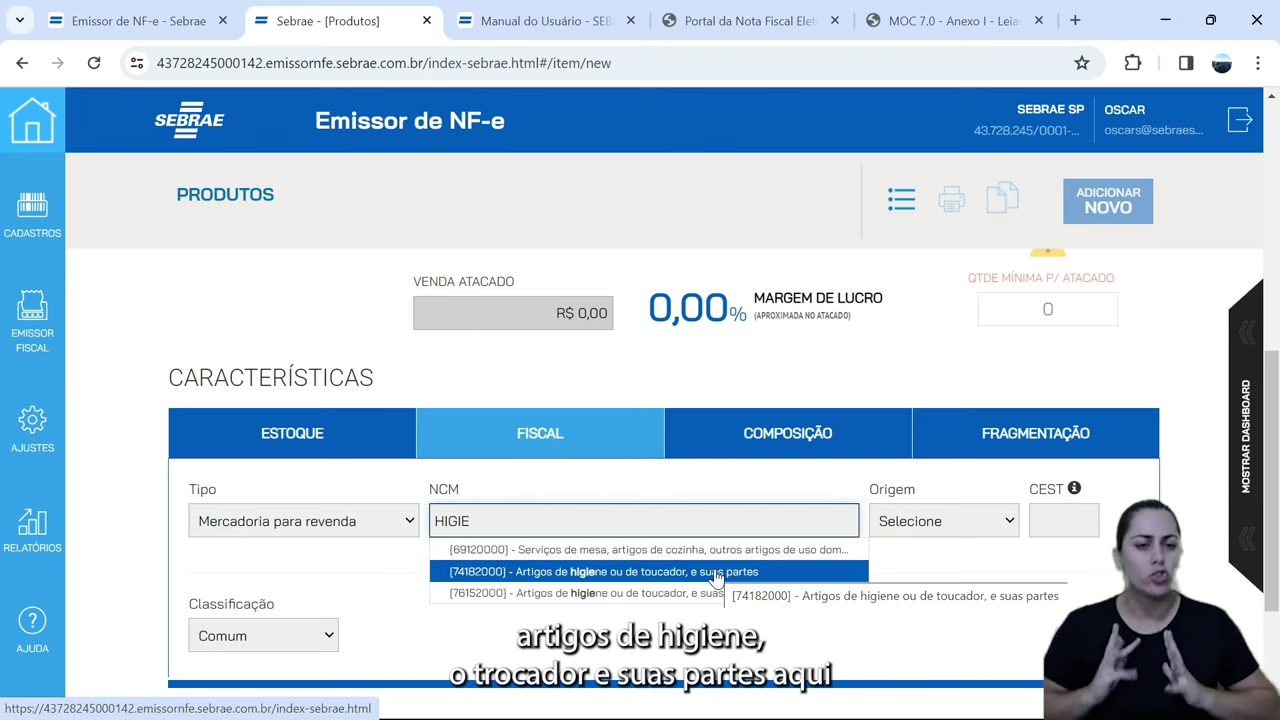
pyautogui.click(716, 578)
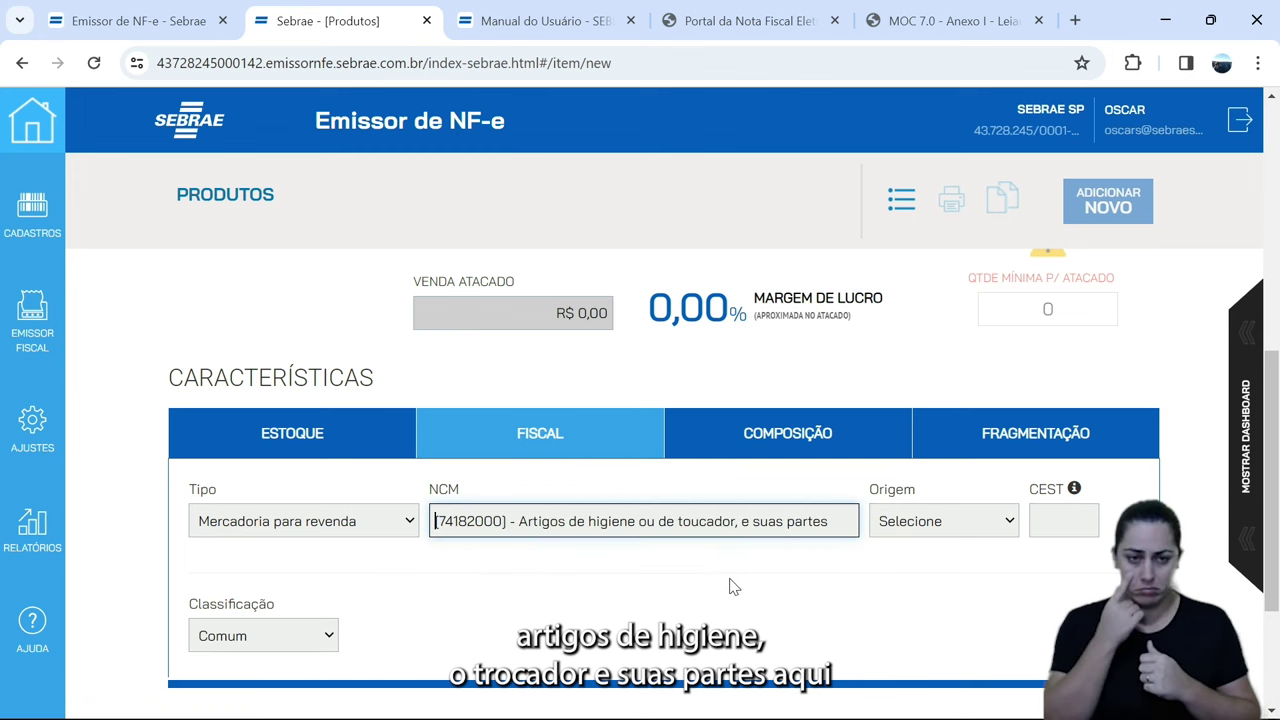
# - Set the product's origin to 0 - Nacional, exceto as indicadas nos códigos 3 a 5, leaving its CEST code blank
pyautogui.click(930, 525)
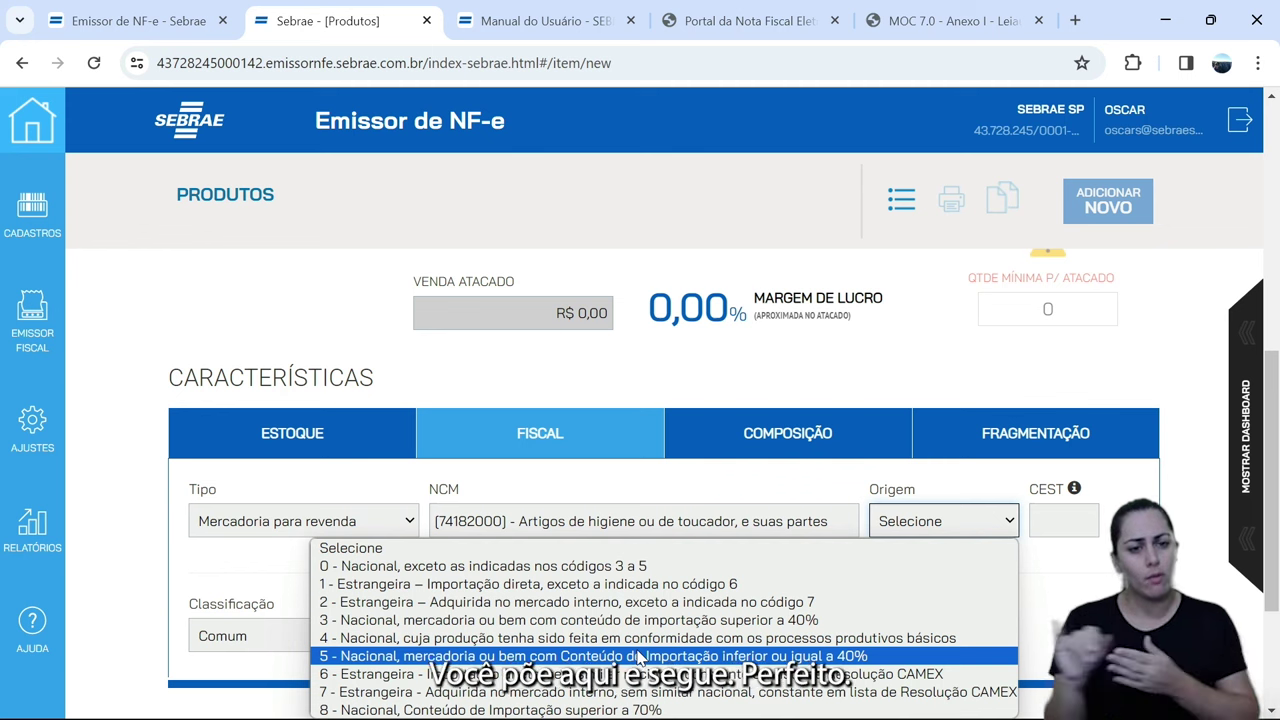
pyautogui.click(625, 567)
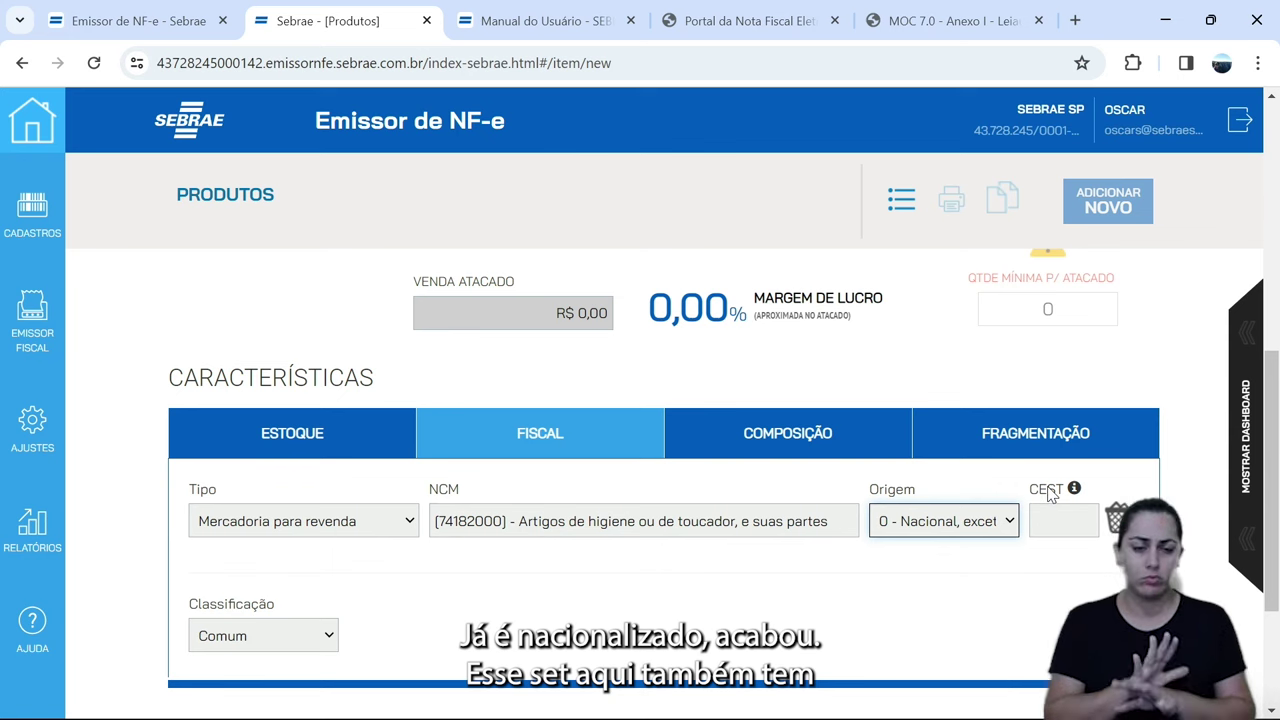
pyautogui.moveTo(1048, 492); pyautogui.dragTo(1033, 497)
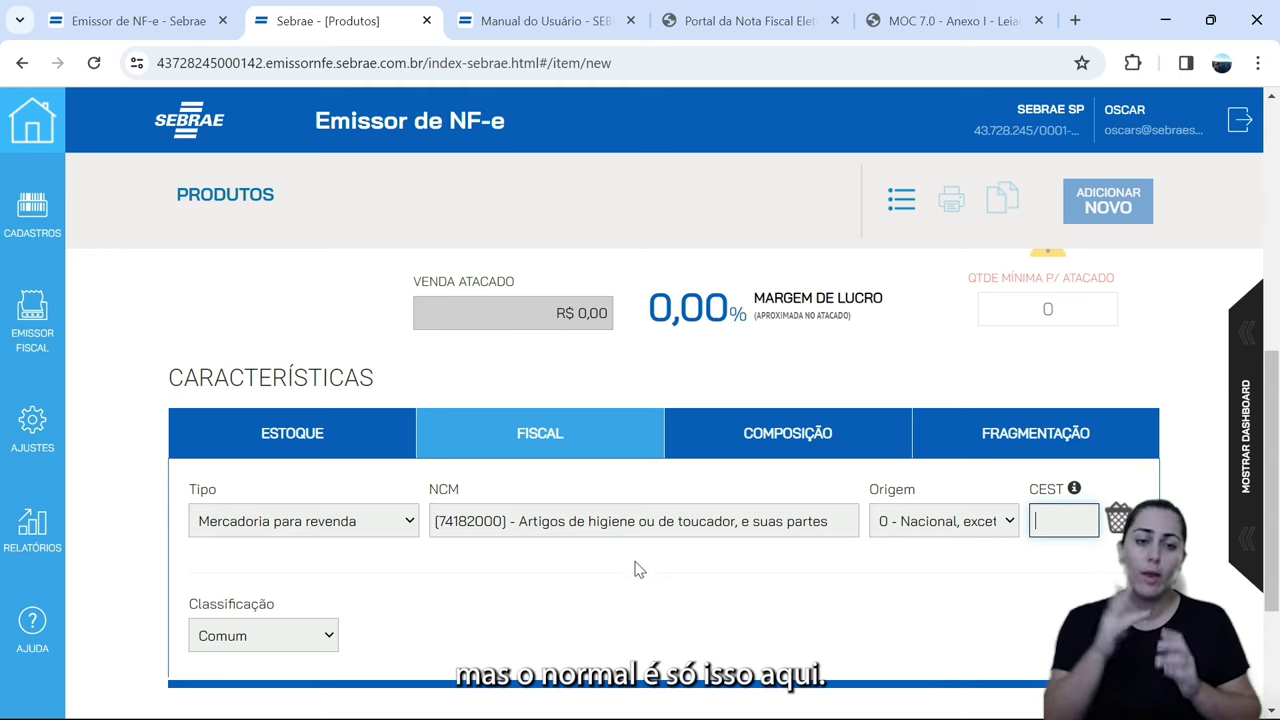
# - Review the new product's description, unit, retail price and fiscal data, and save it, returning to the product list
pyautogui.scroll(5, 620, 462)
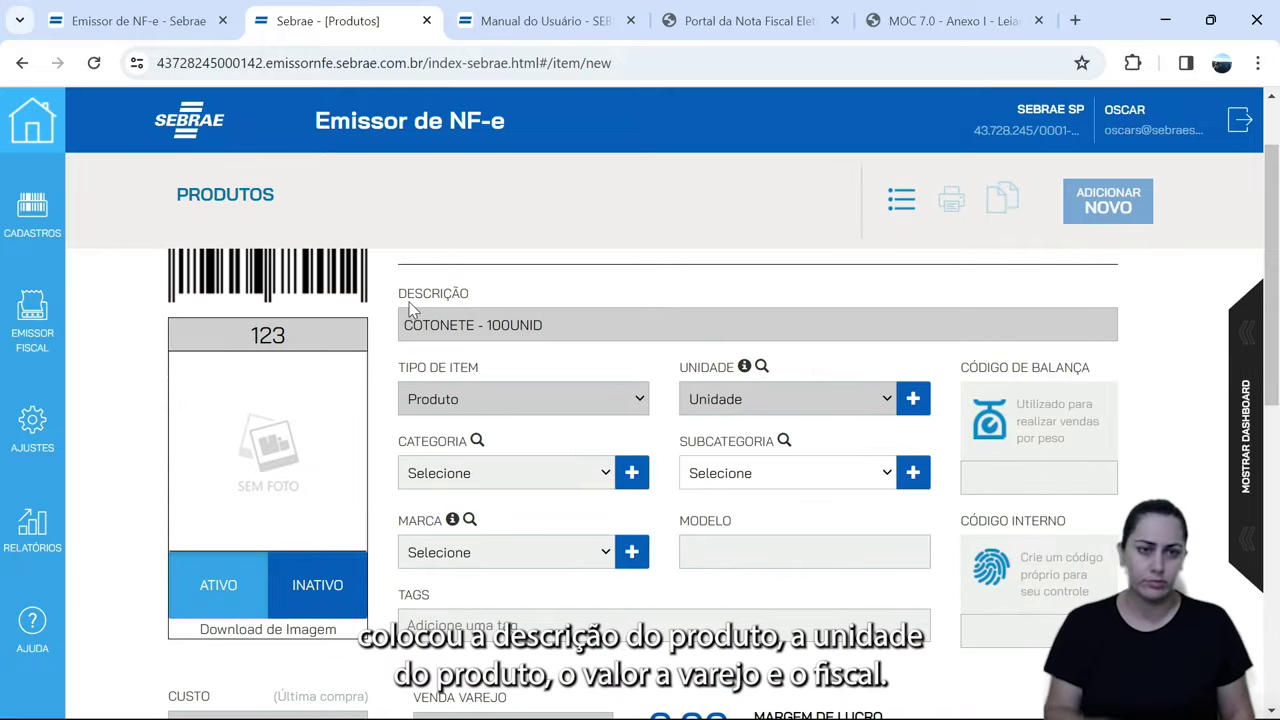
pyautogui.scroll(-2, 766, 391)
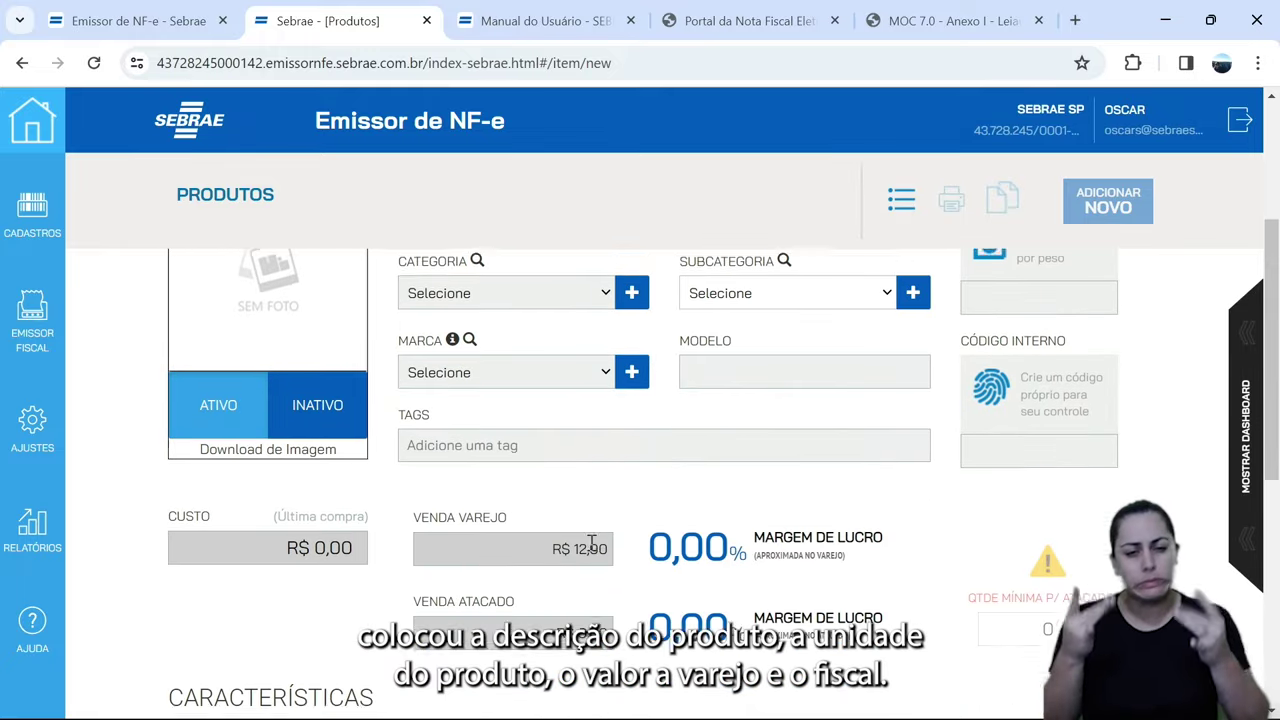
pyautogui.scroll(-3, 580, 583)
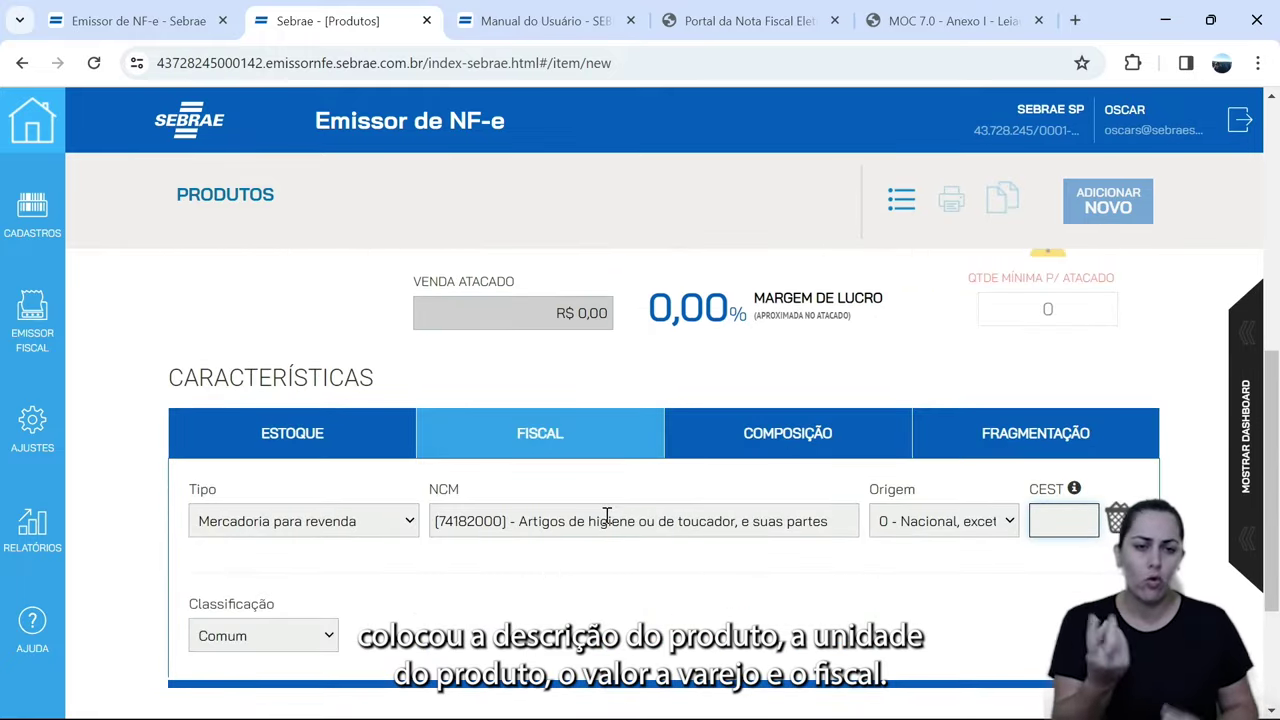
pyautogui.scroll(-2, 1005, 570)
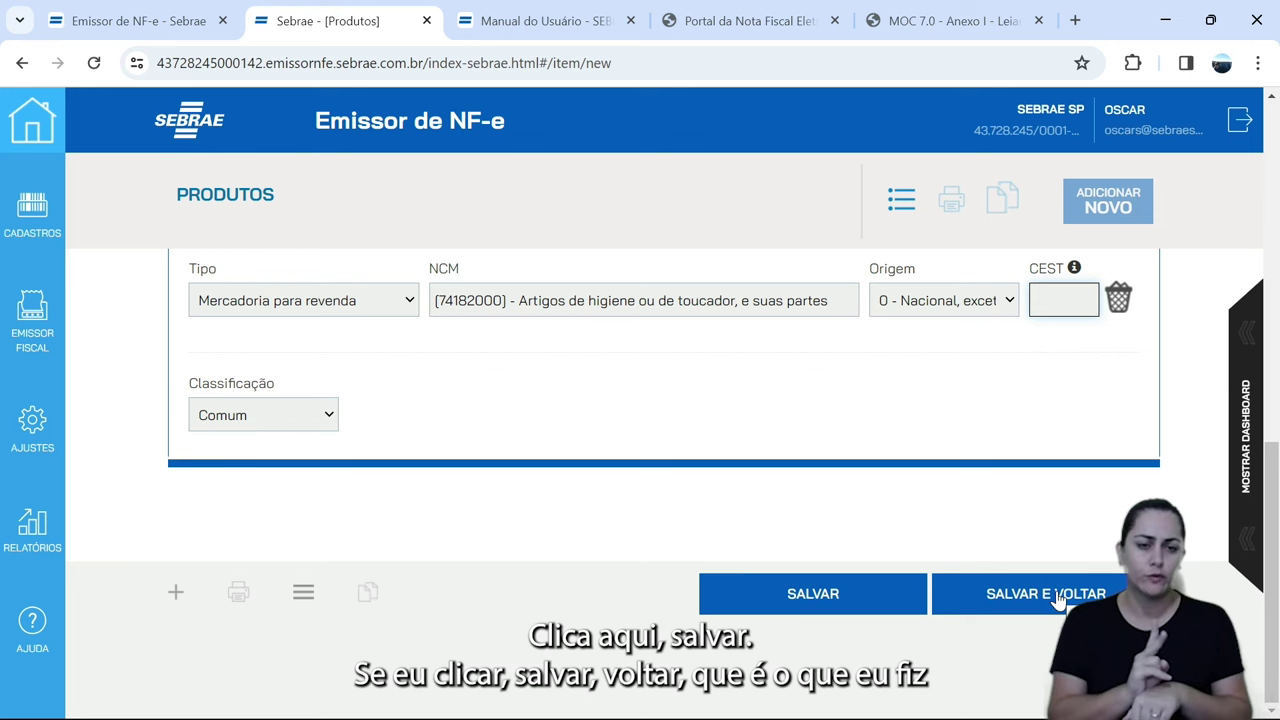
pyautogui.click(1057, 594)
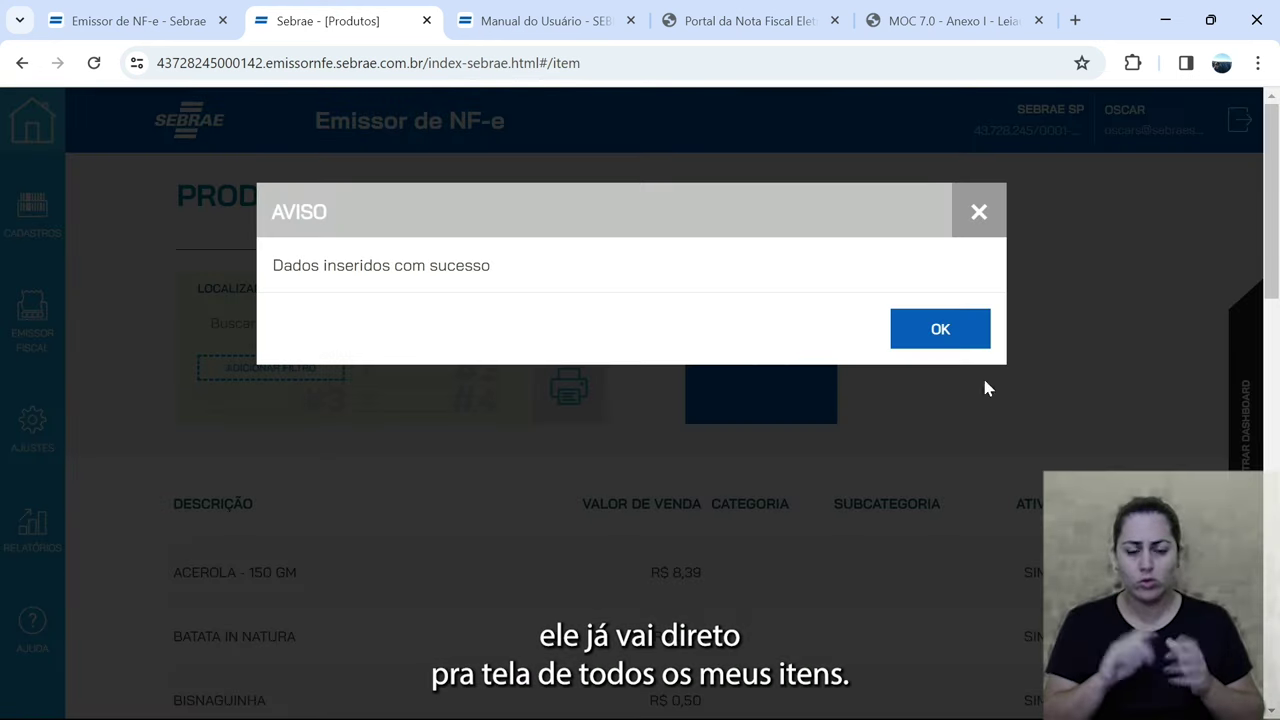
pyautogui.click(943, 329)
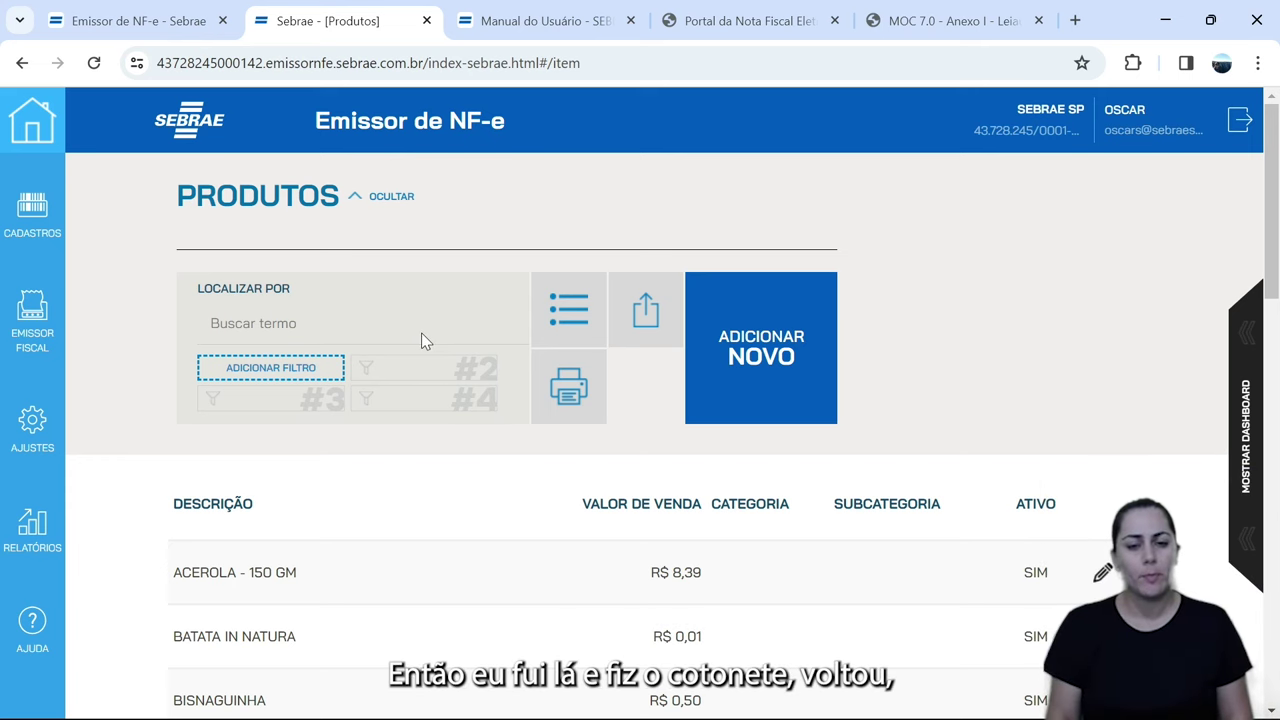
# - Search the product list for COTO and remove the search term
pyautogui.write('COTO')
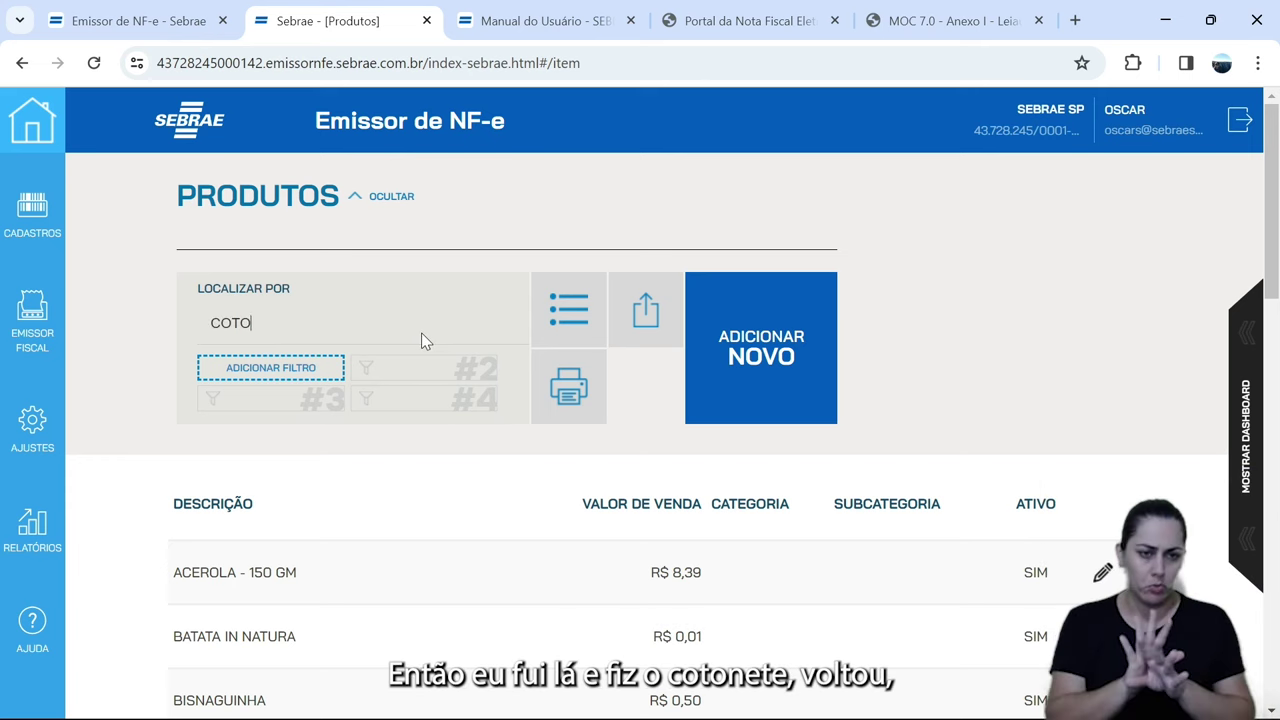
pyautogui.press('Return')
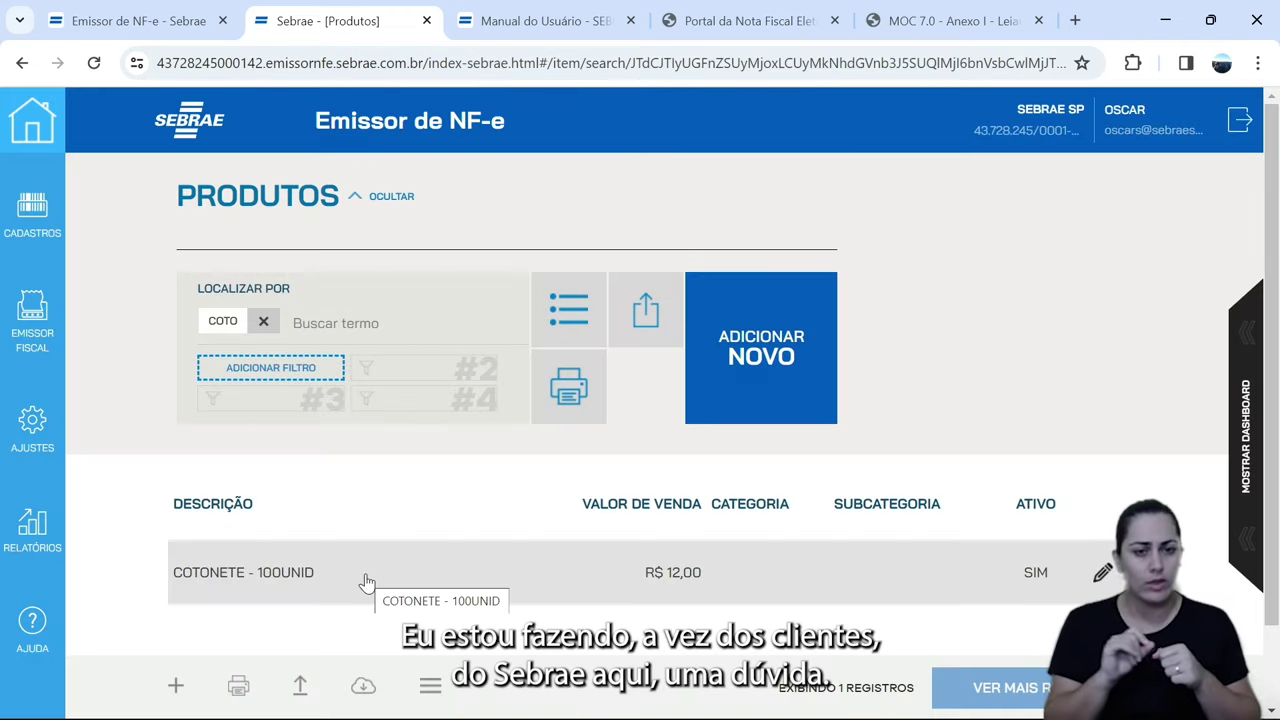
pyautogui.click(265, 323)
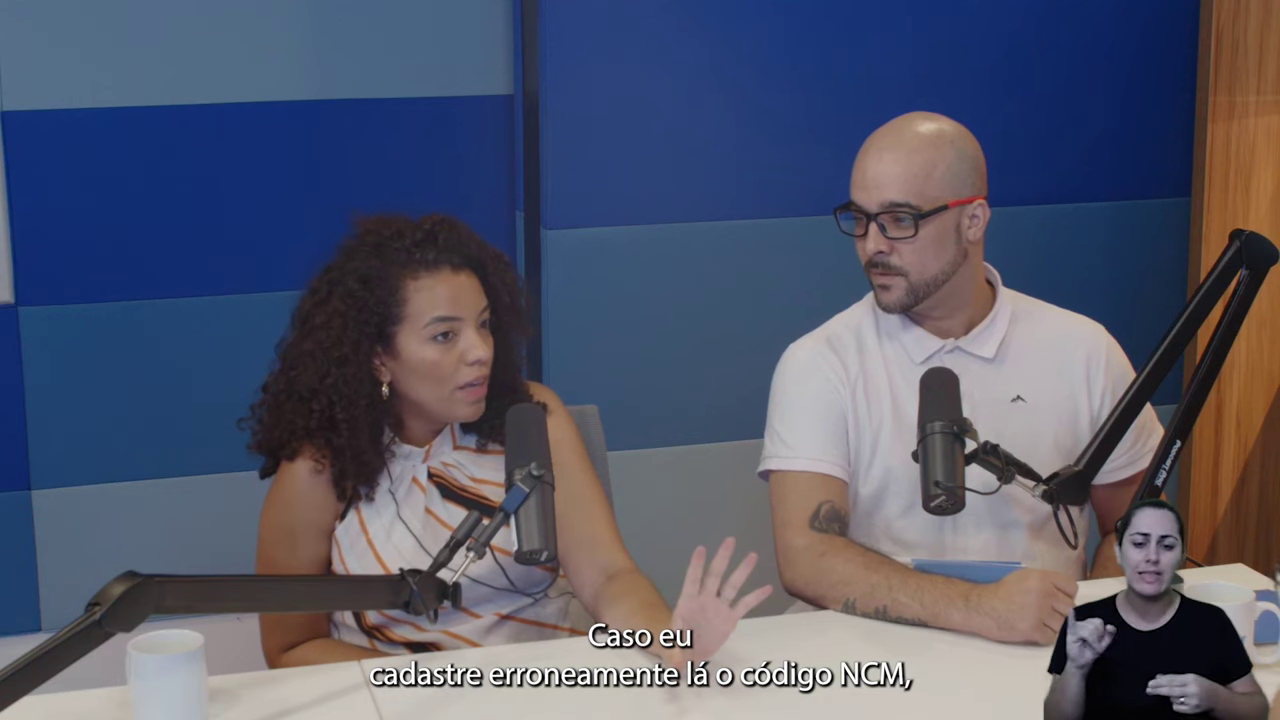
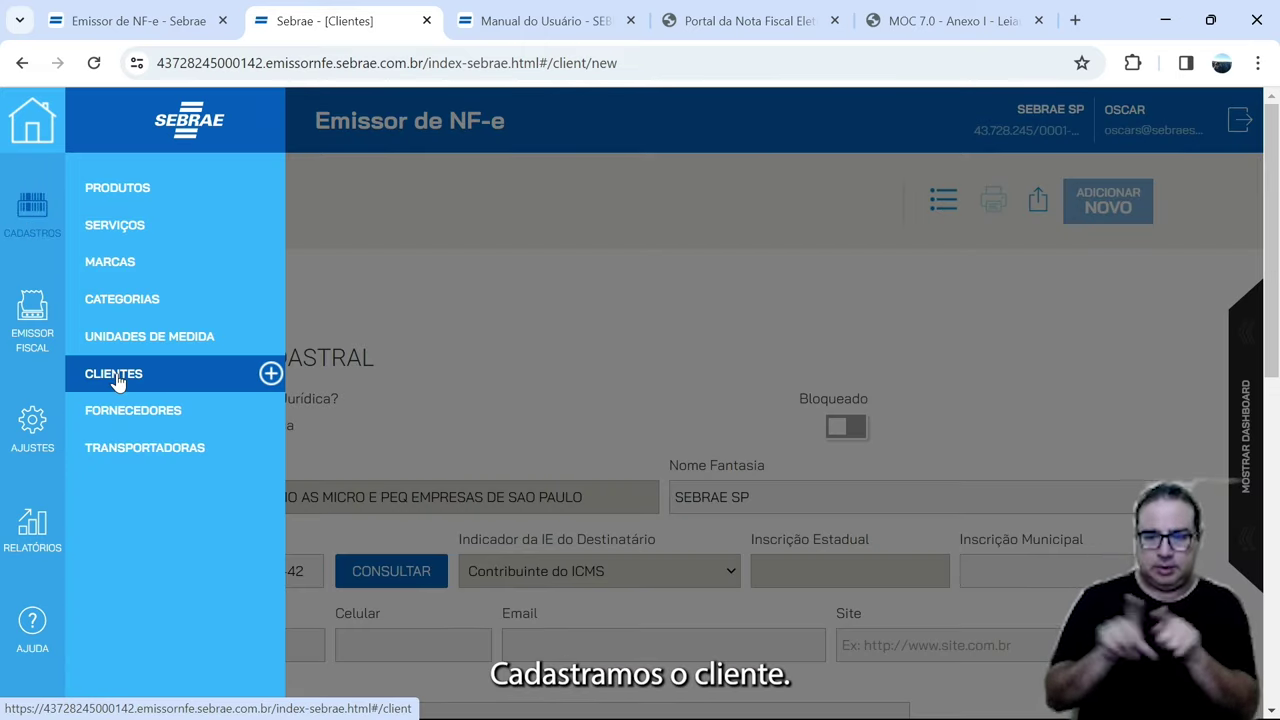
# - Open a blank supplier registration and examine its CNPJ field, carrier option and address section
pyautogui.click(134, 411)
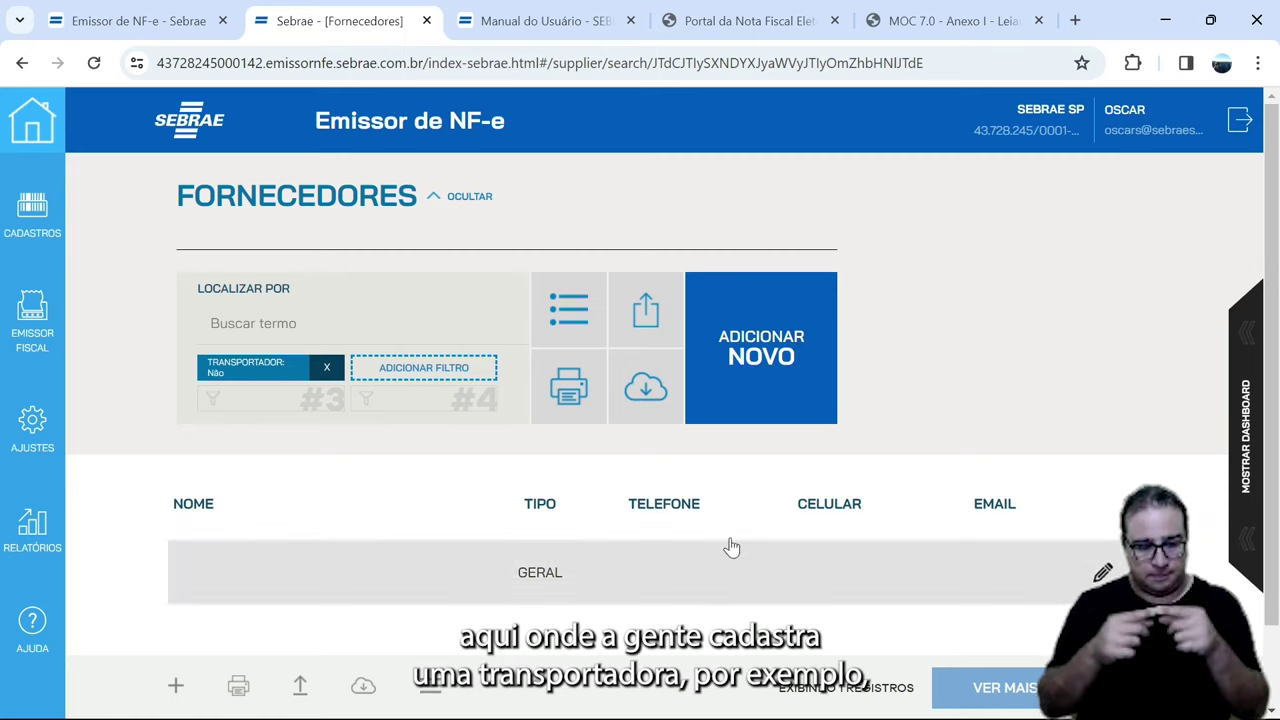
pyautogui.click(750, 337)
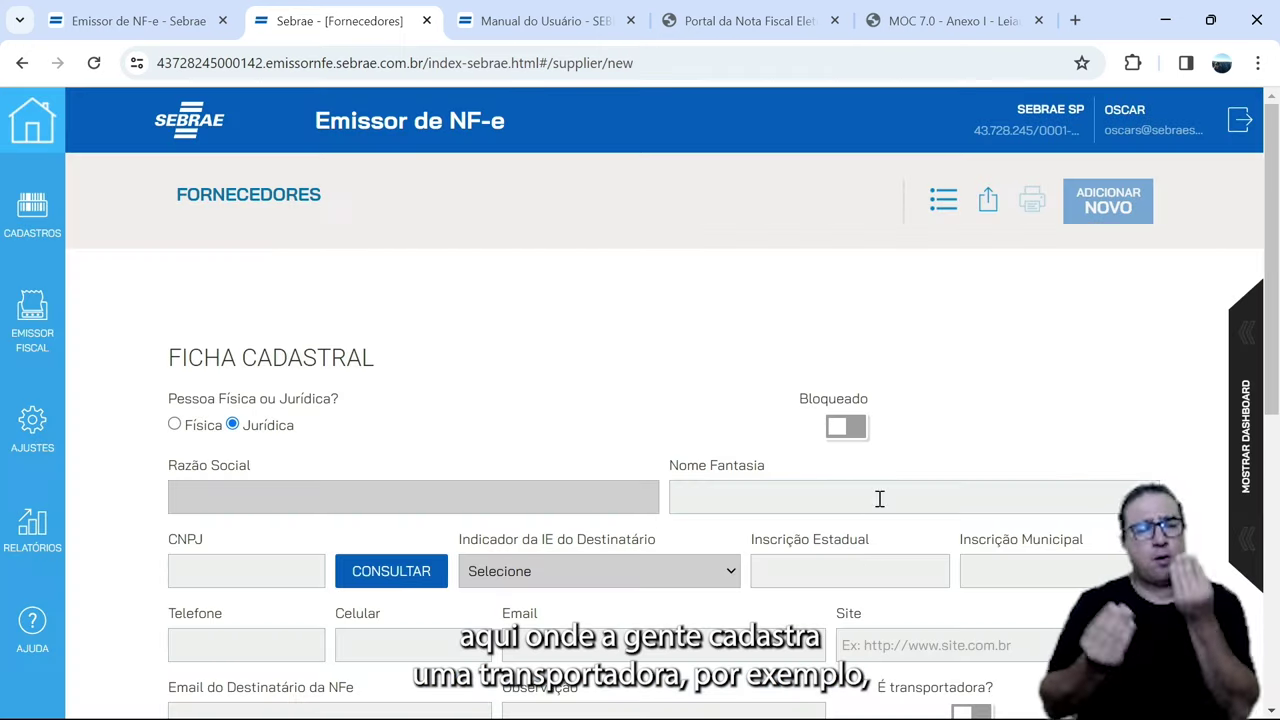
pyautogui.scroll(-1, 868, 606)
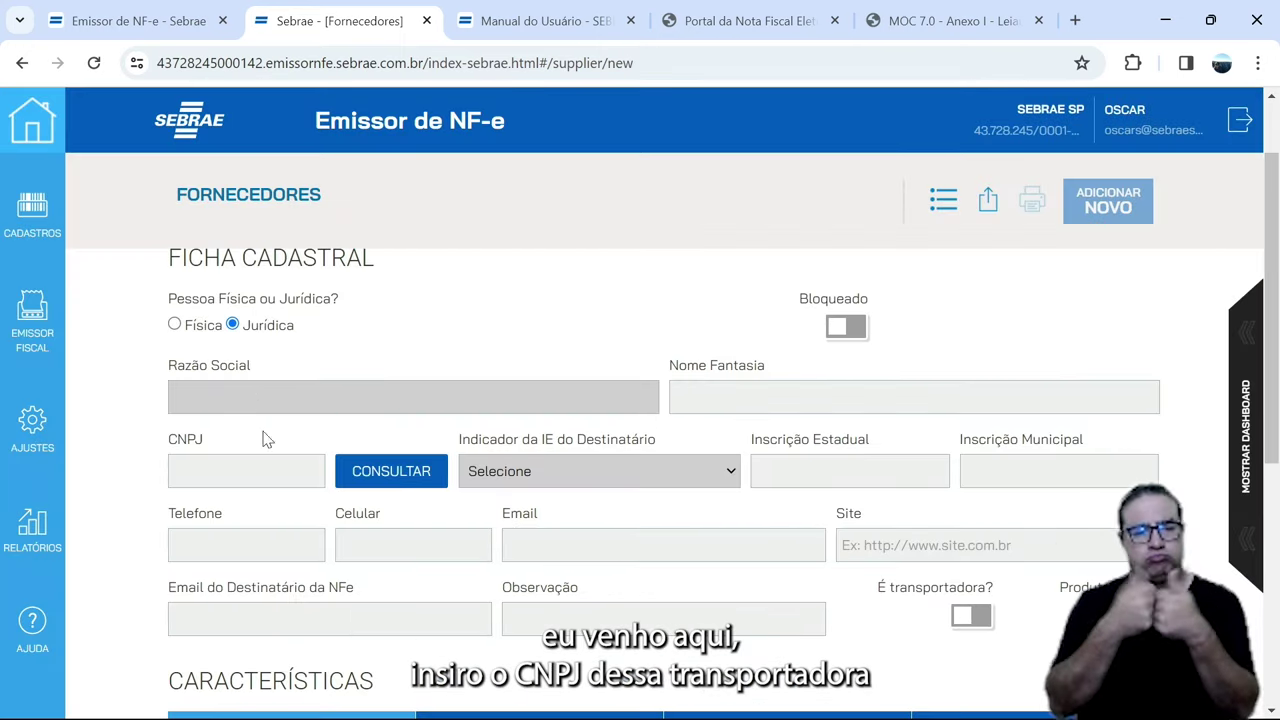
pyautogui.click(249, 470)
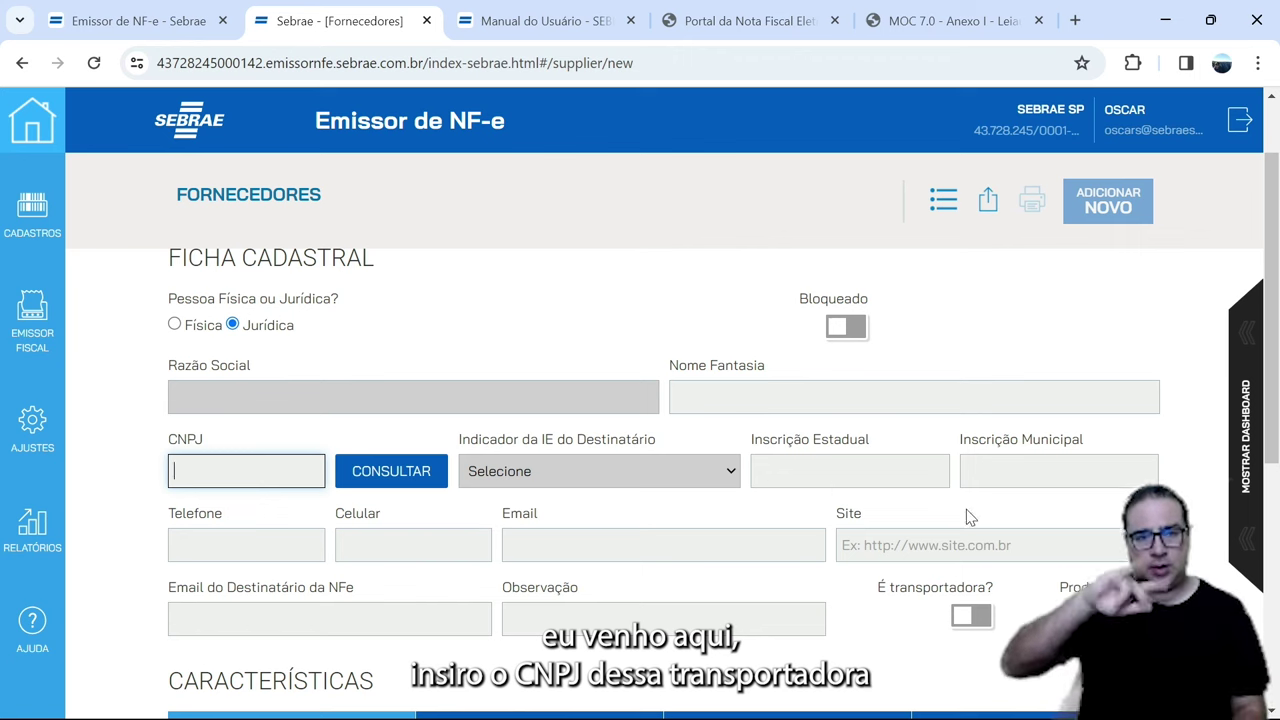
pyautogui.scroll(-1, 826, 490)
pyautogui.moveTo(986, 490); pyautogui.dragTo(885, 497)
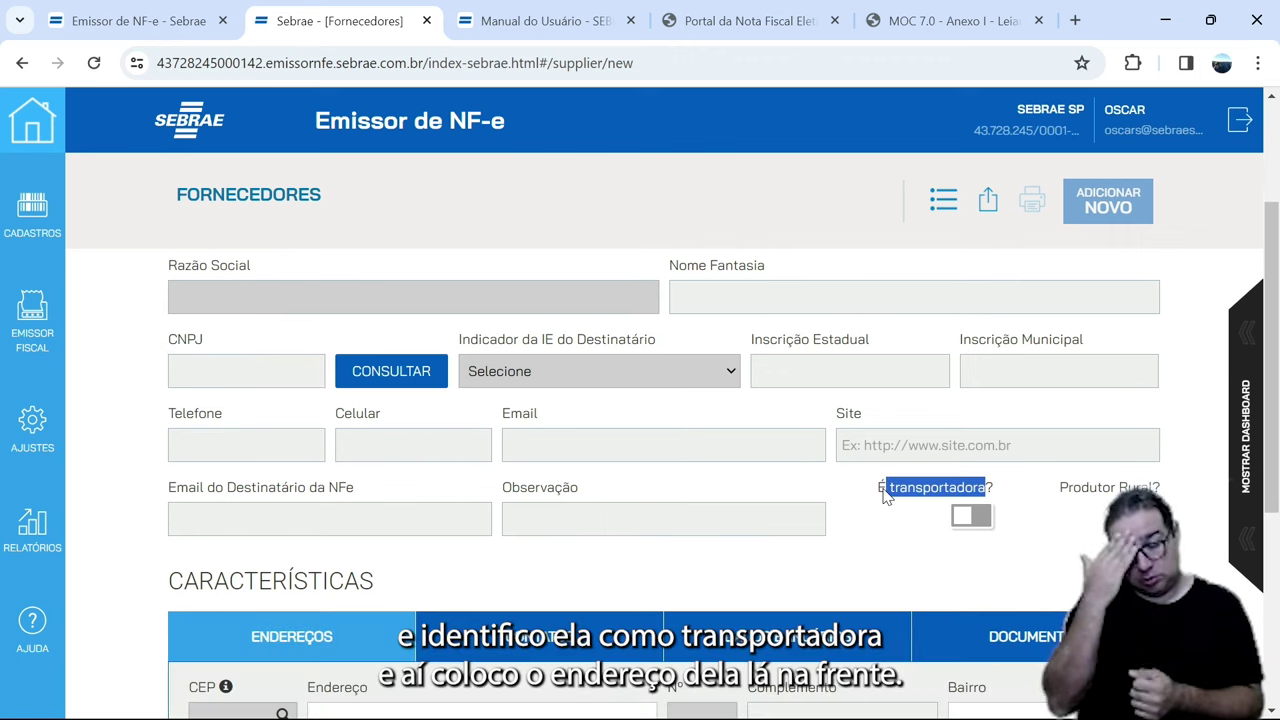
pyautogui.scroll(-1, 876, 524)
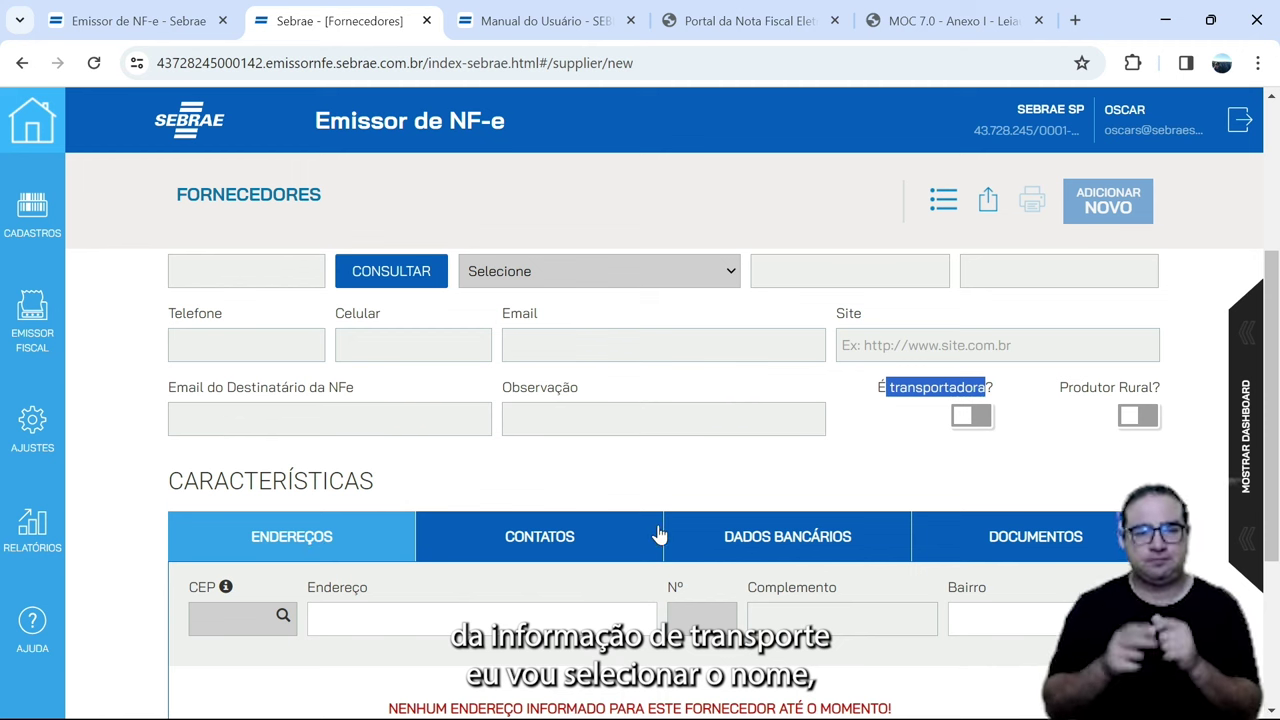
pyautogui.scroll(3, 596, 490)
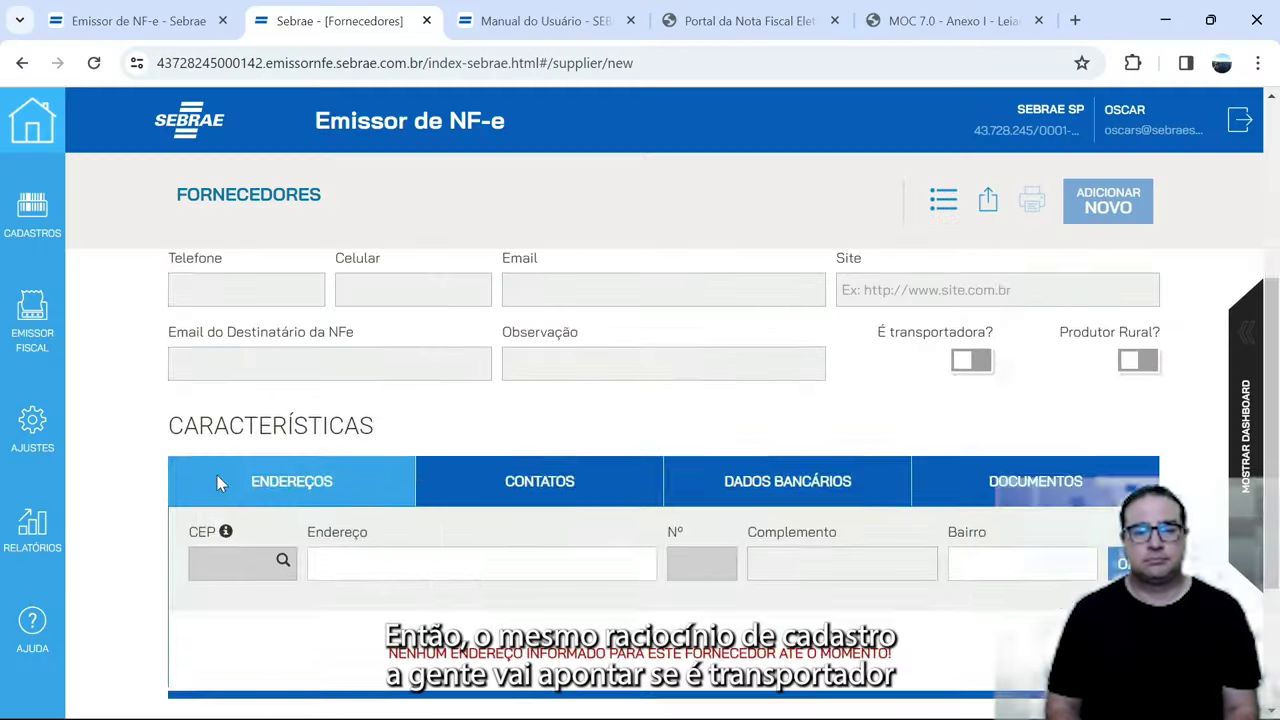
# - Examine the carrier and rural producer options in the supplier registration for an individual
pyautogui.scroll(4, 220, 475)
pyautogui.scroll(-2, 822, 499)
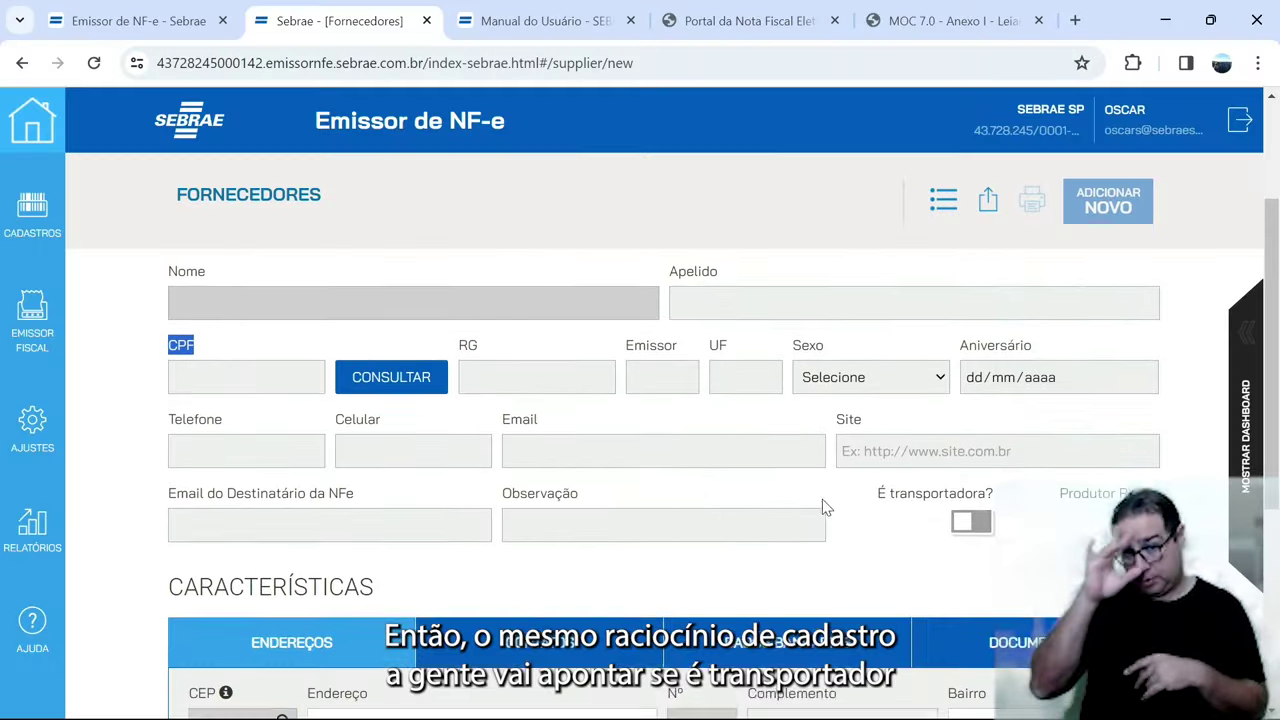
pyautogui.moveTo(979, 488); pyautogui.dragTo(884, 489)
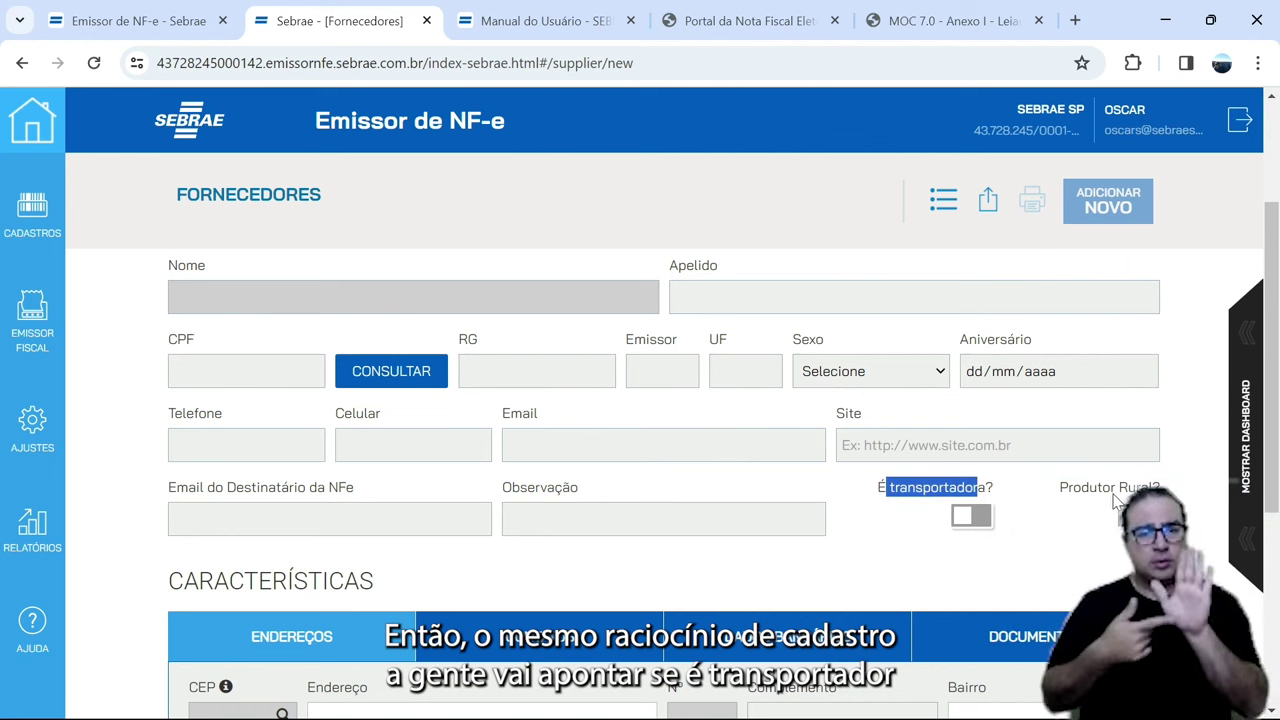
pyautogui.moveTo(1110, 488); pyautogui.dragTo(1082, 490)
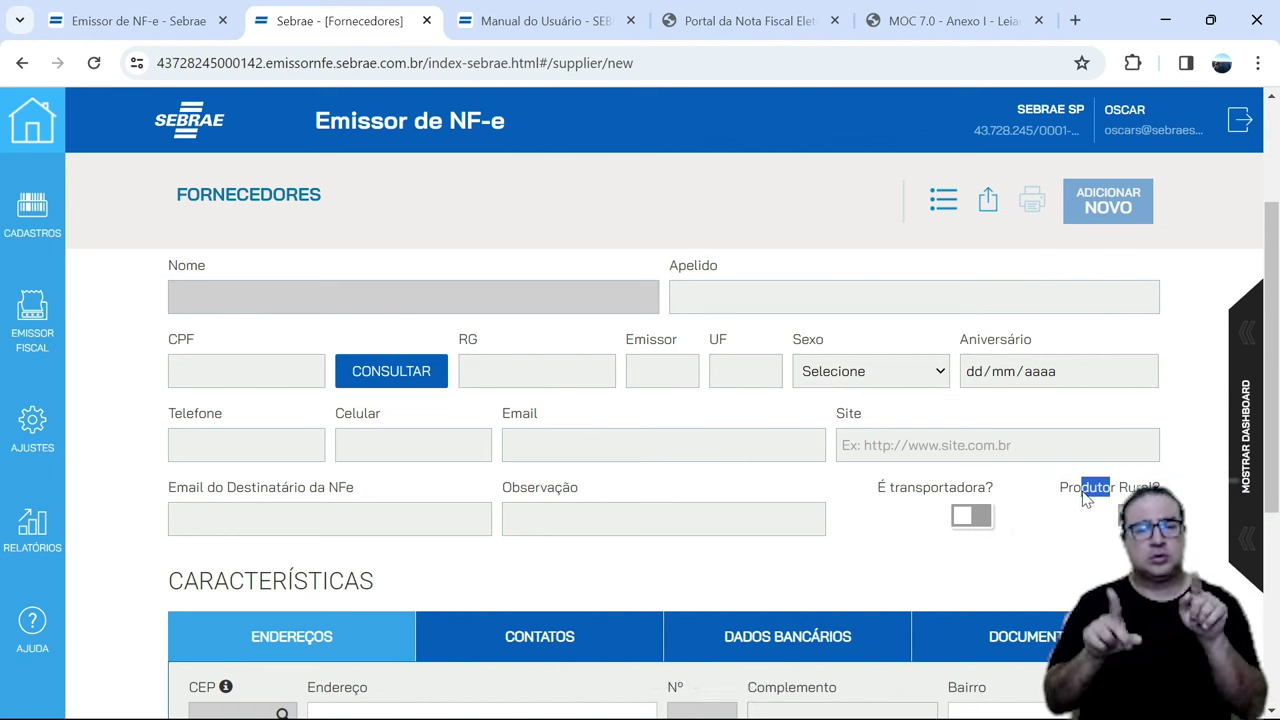
pyautogui.click(40, 230)
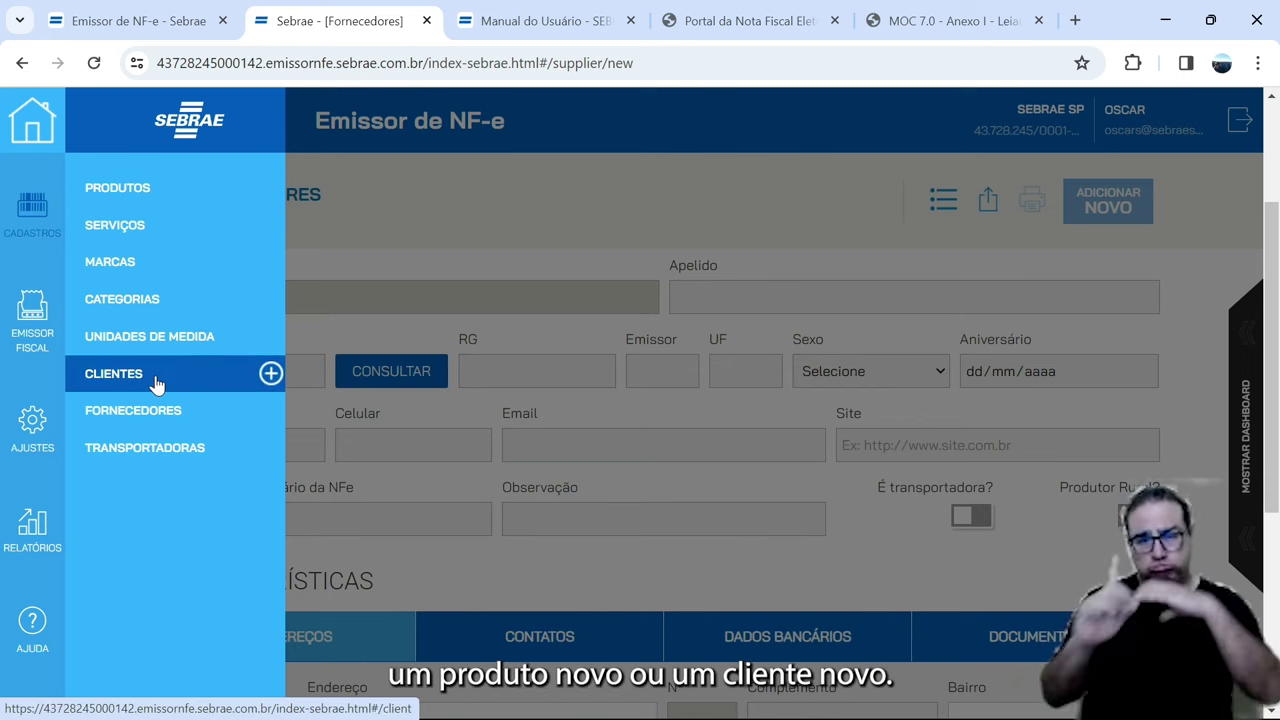
pyautogui.click(360, 268)
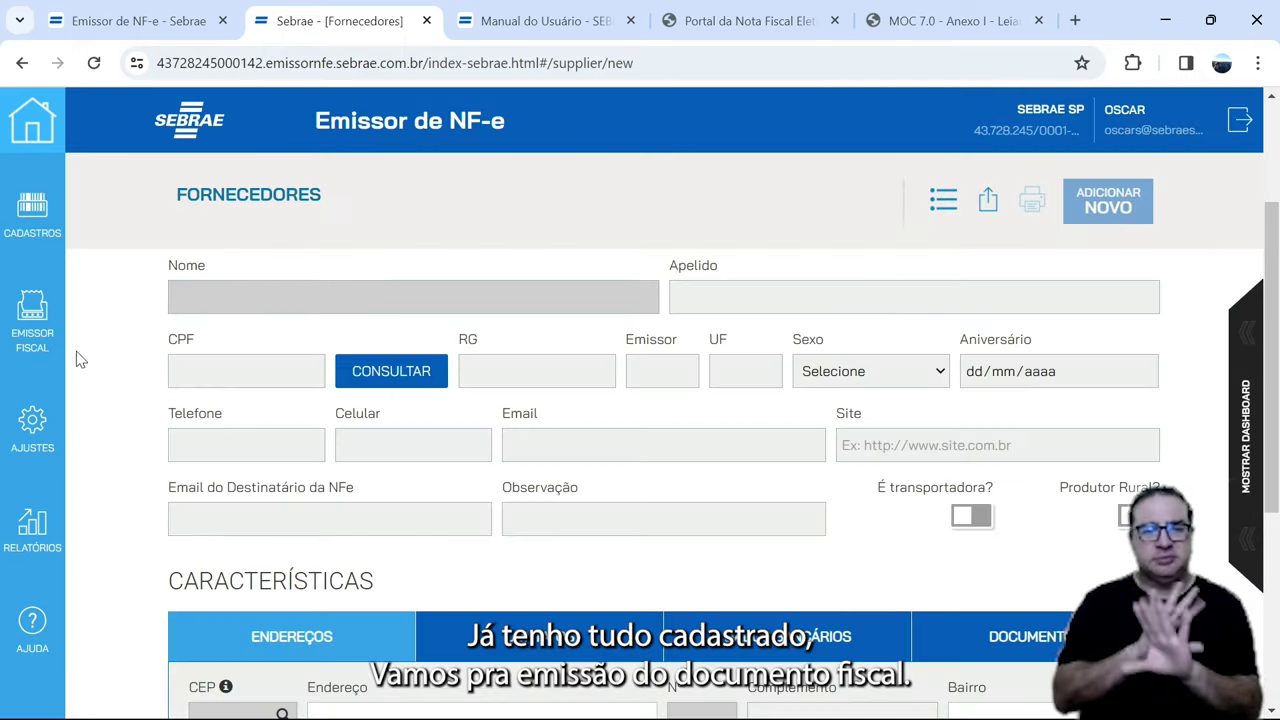
# - Open the NF-e issuing area and look through the listed invoices, checking their numbers, statuses, dates and values
pyautogui.click(35, 330)
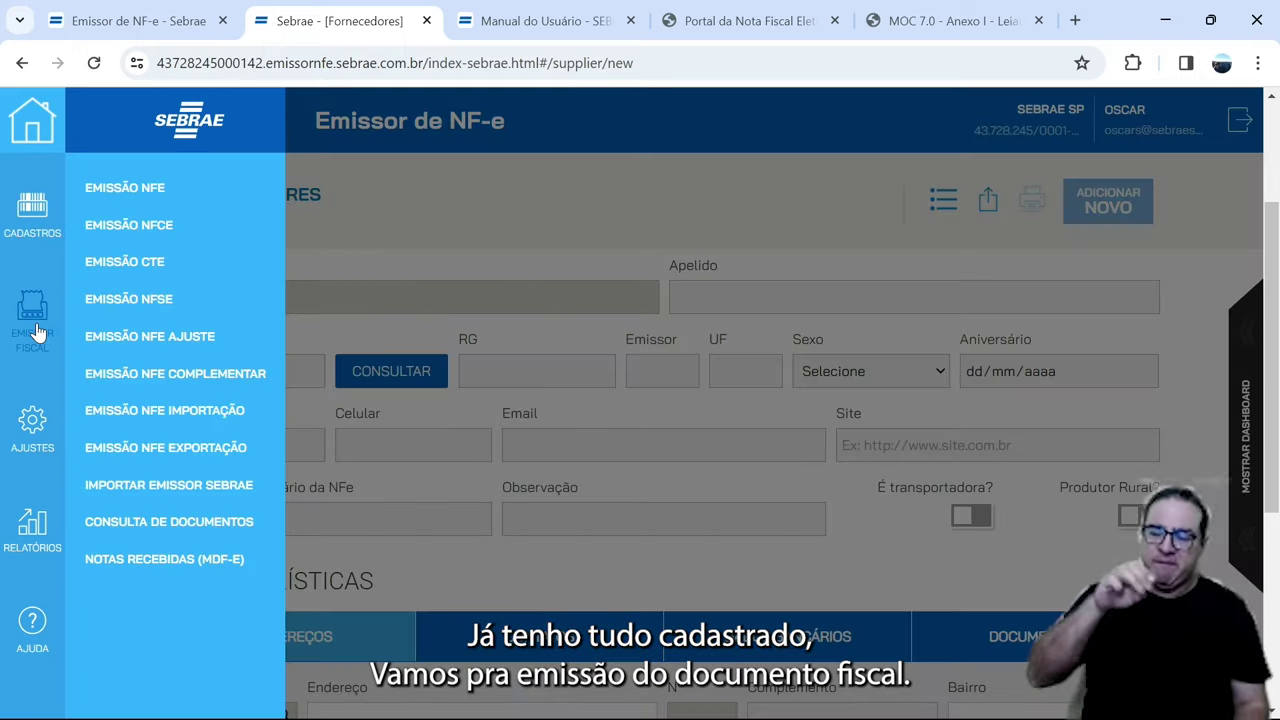
pyautogui.click(137, 196)
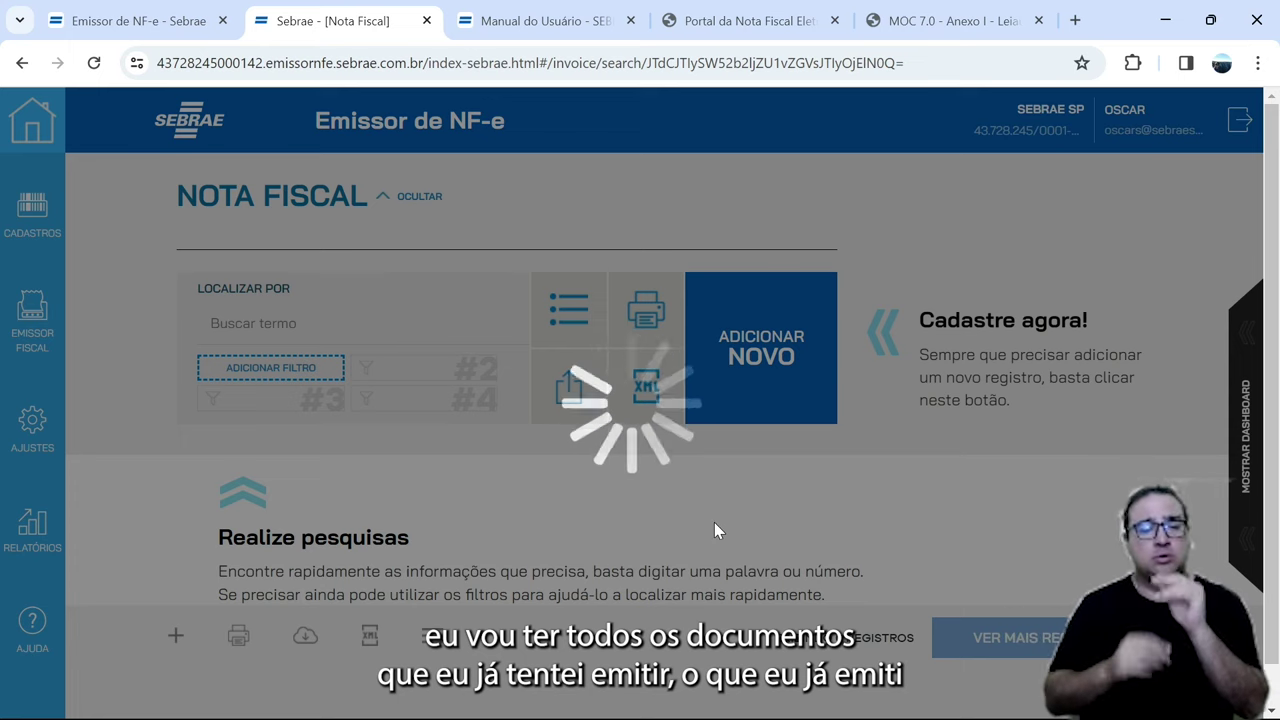
pyautogui.scroll(-5, 726, 528)
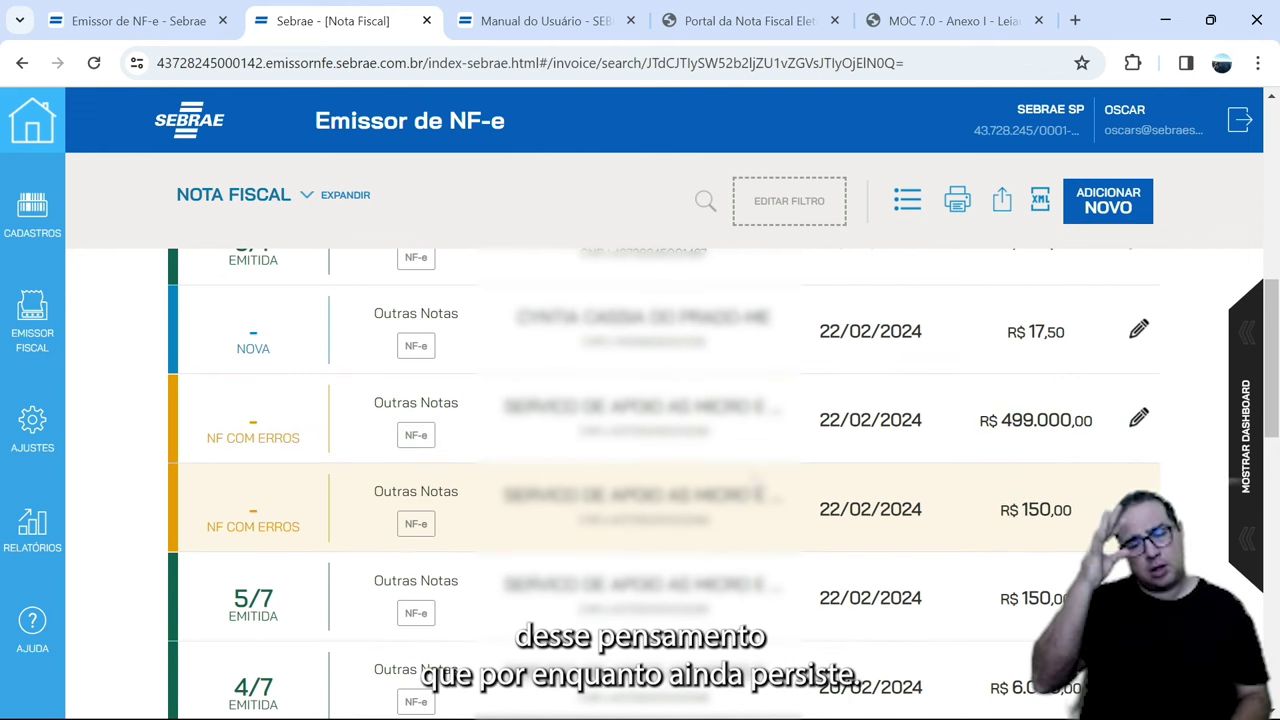
pyautogui.scroll(-3, 815, 515)
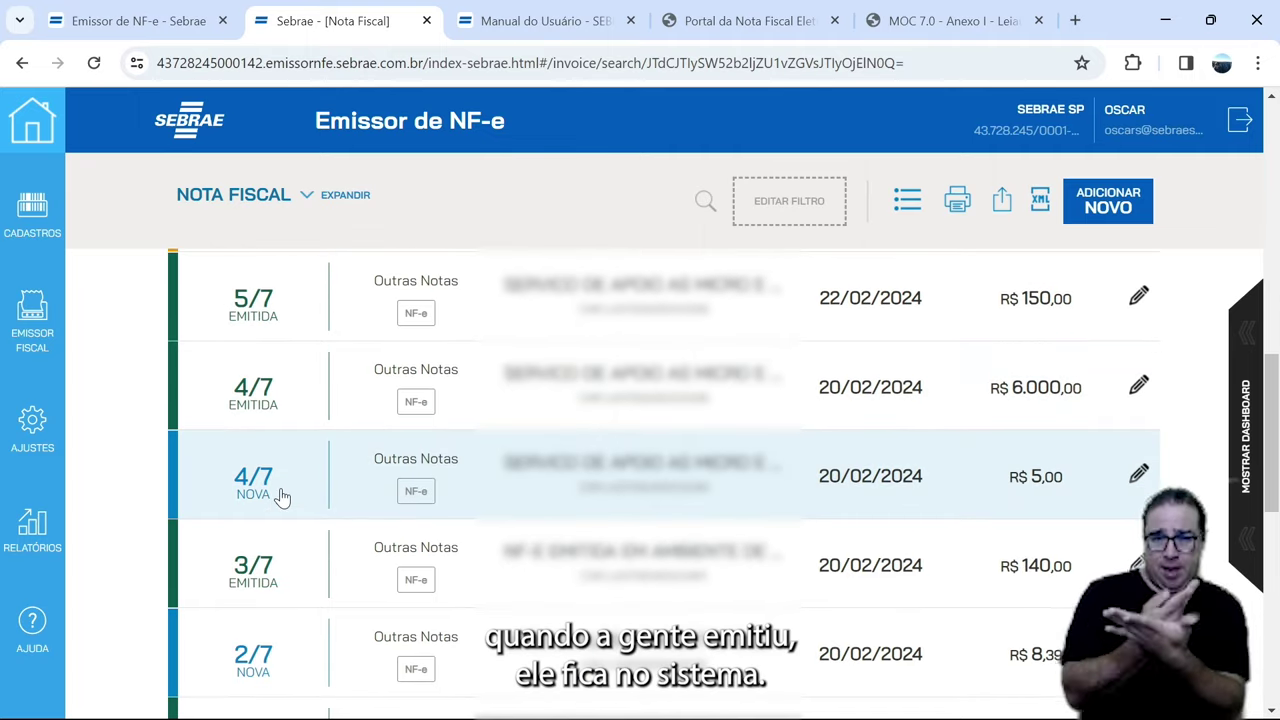
pyautogui.scroll(-1, 388, 510)
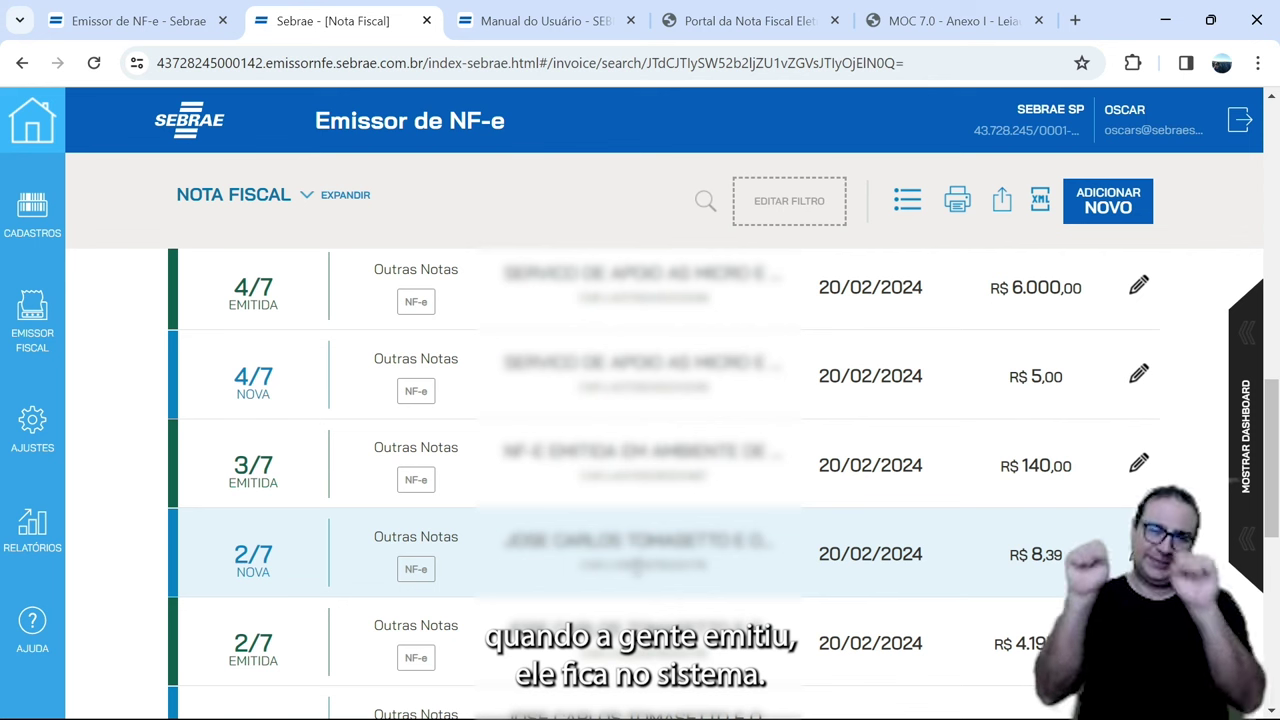
pyautogui.scroll(7, 686, 545)
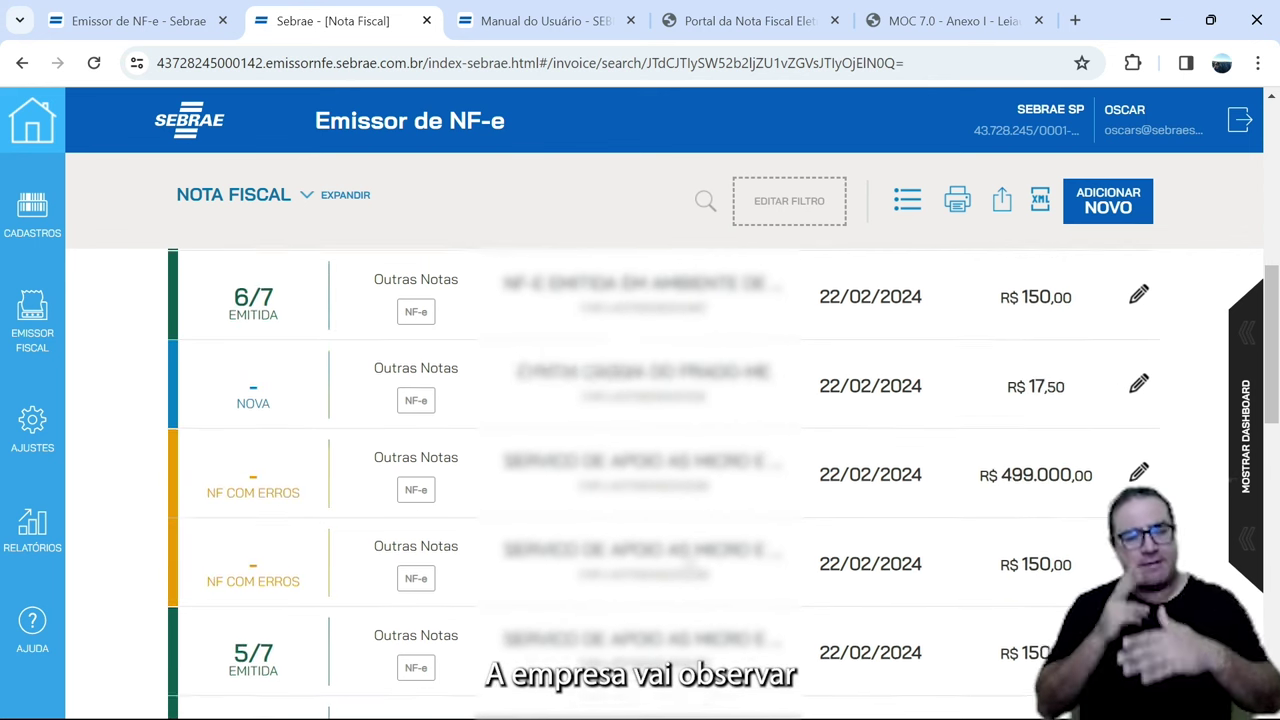
pyautogui.scroll(2, 686, 545)
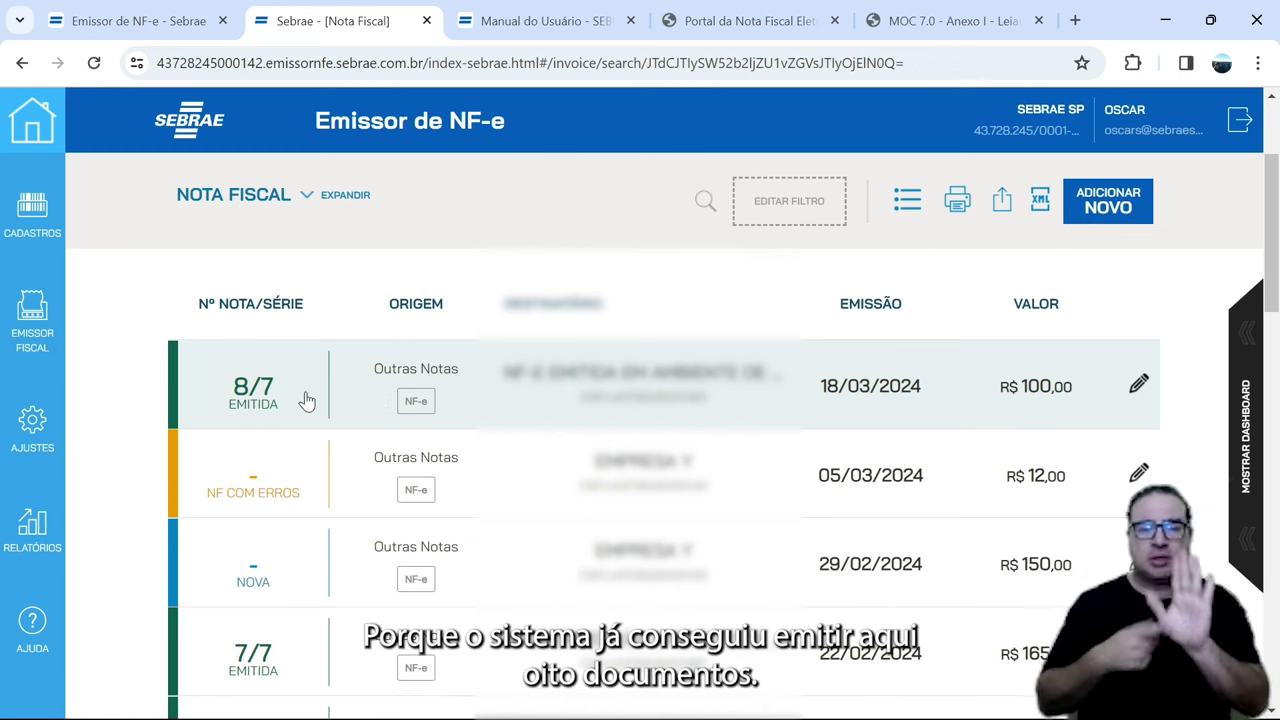
pyautogui.scroll(-3, 850, 440)
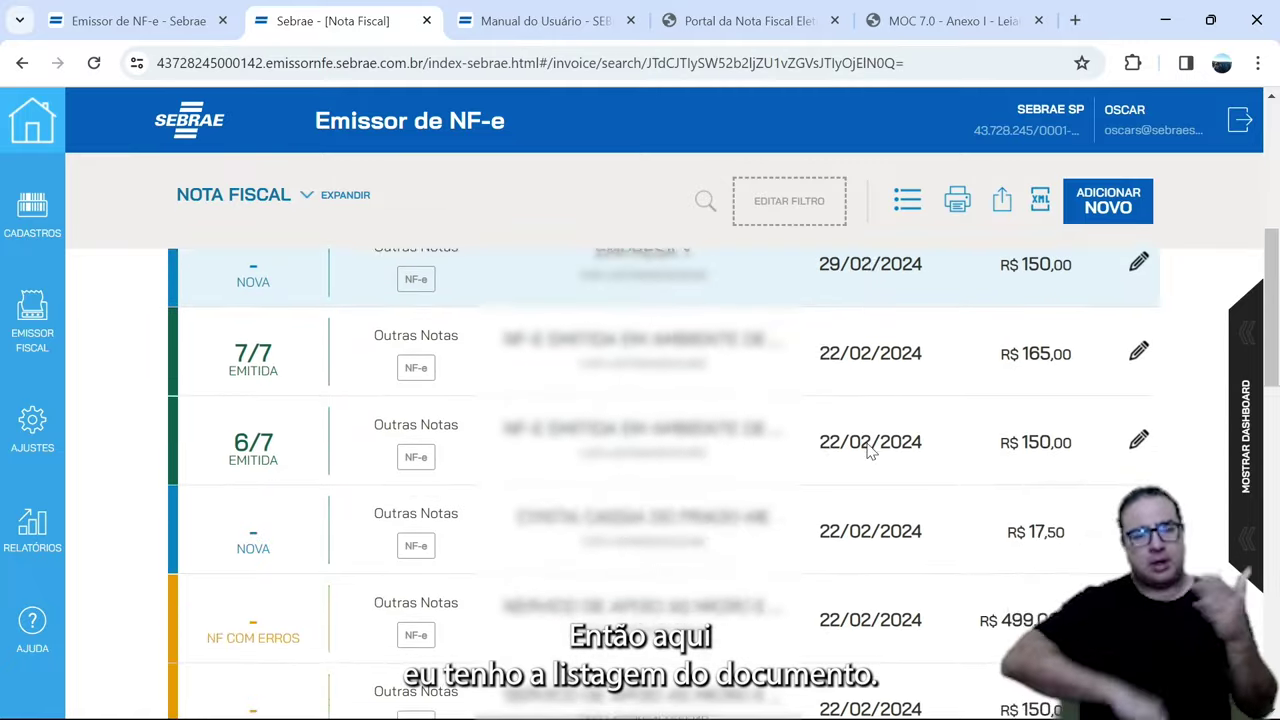
pyautogui.scroll(3, 860, 450)
# - Open issued invoice 8/7 and examine its general data, recipient, addresses, operation settings, items, carrier and payment sections
pyautogui.click(862, 455)
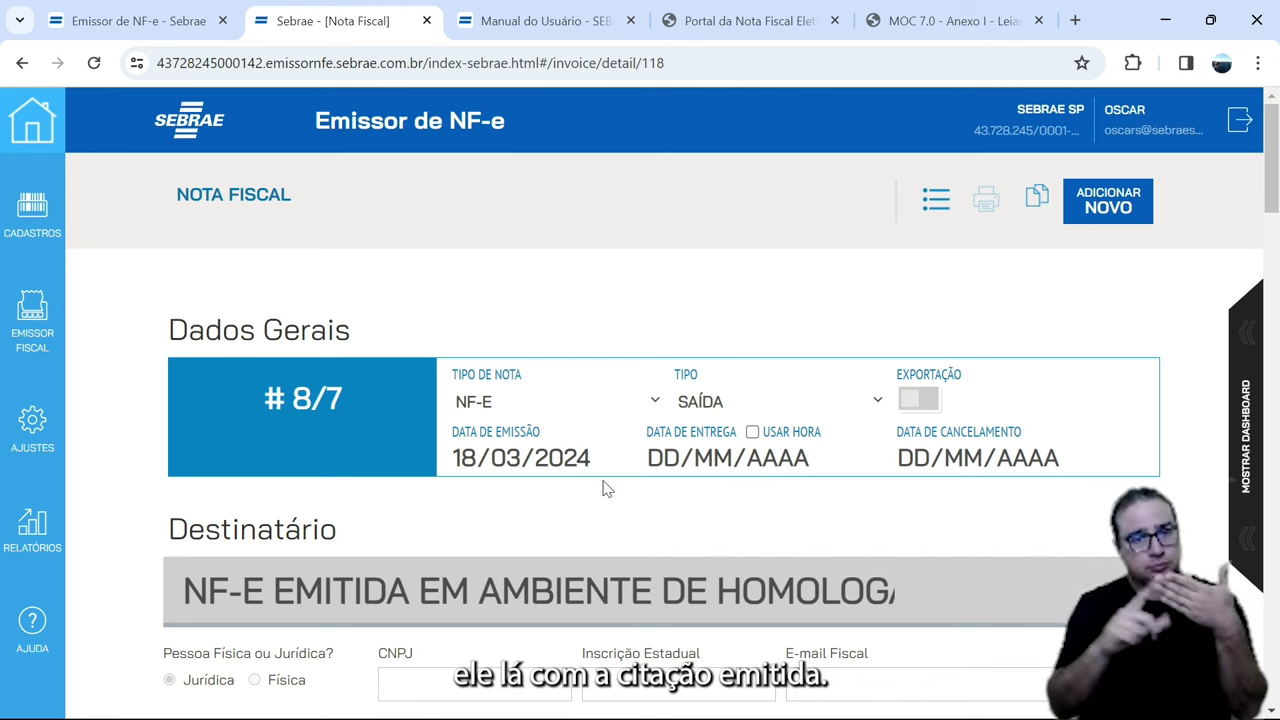
pyautogui.scroll(-2, 685, 485)
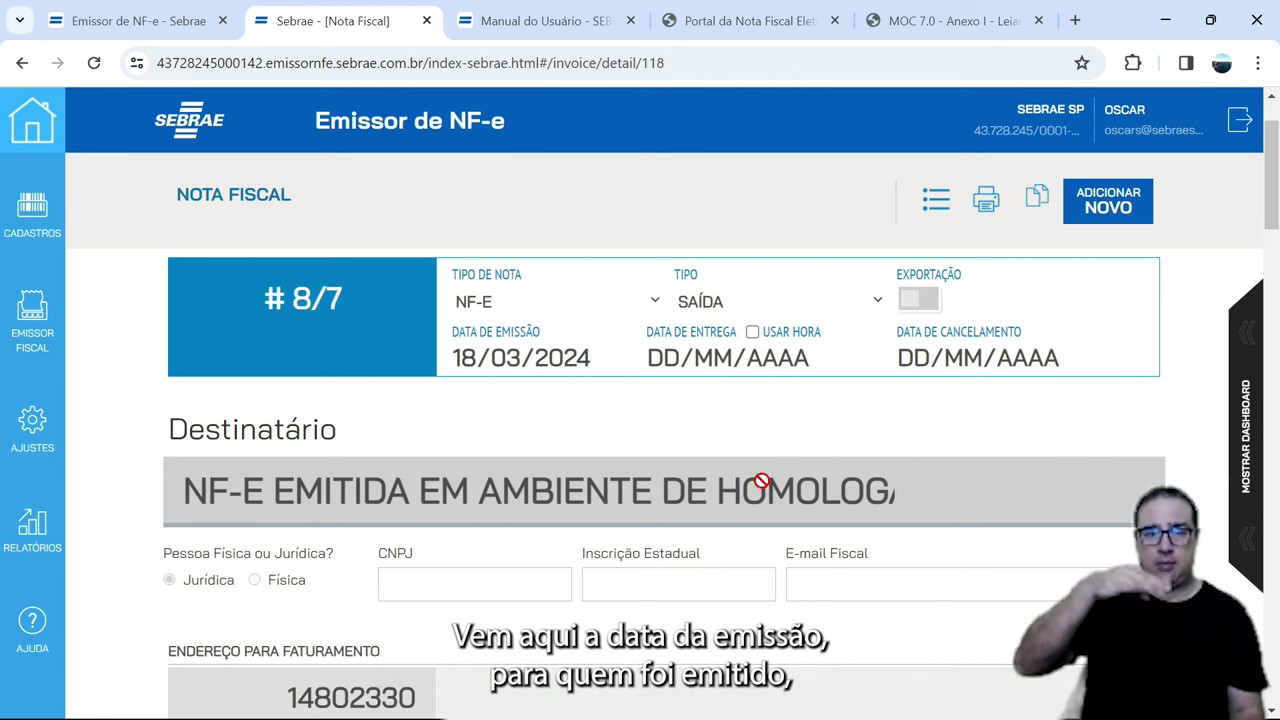
pyautogui.scroll(-1, 667, 478)
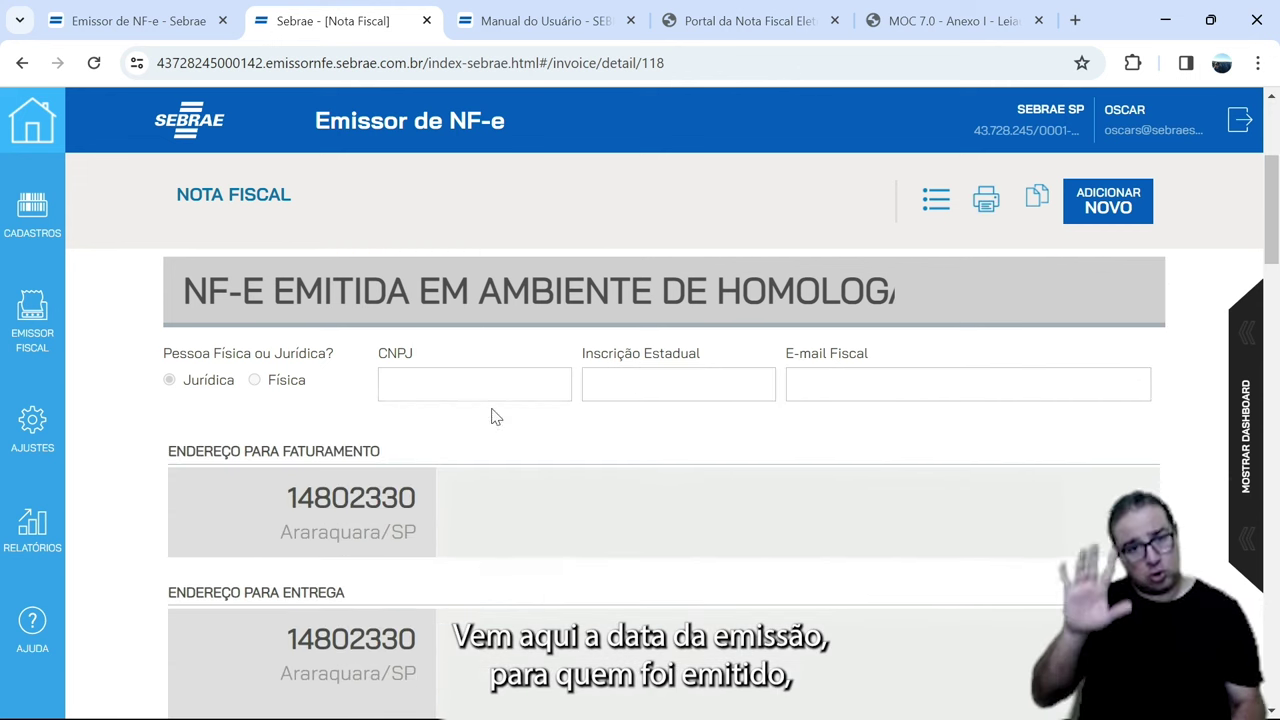
pyautogui.scroll(-1, 419, 414)
pyautogui.scroll(-3, 697, 472)
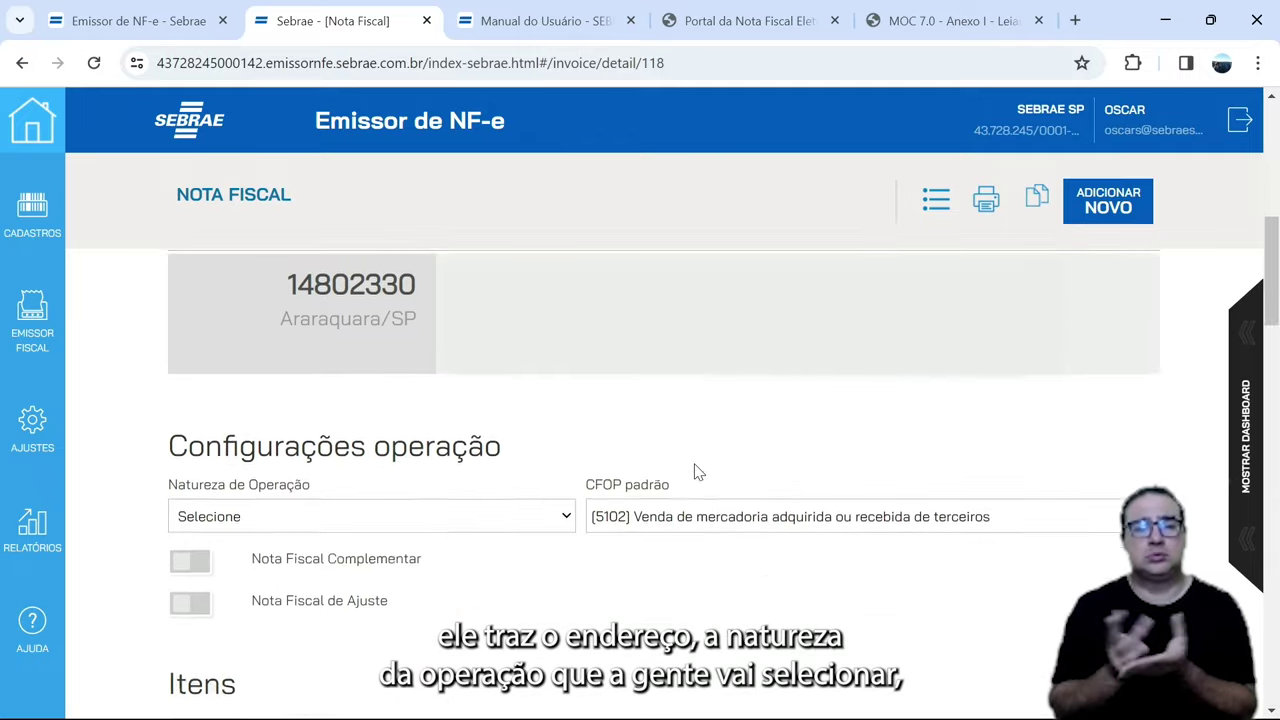
pyautogui.scroll(-1, 697, 472)
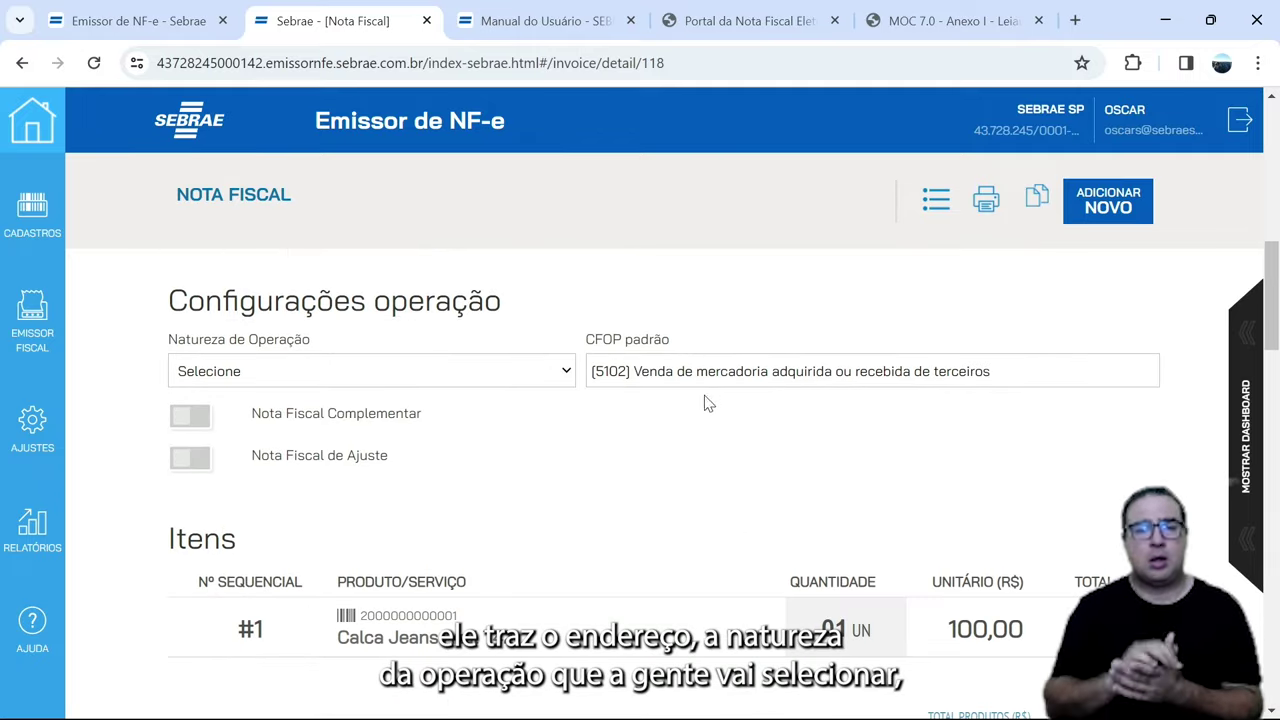
pyautogui.scroll(-2, 650, 440)
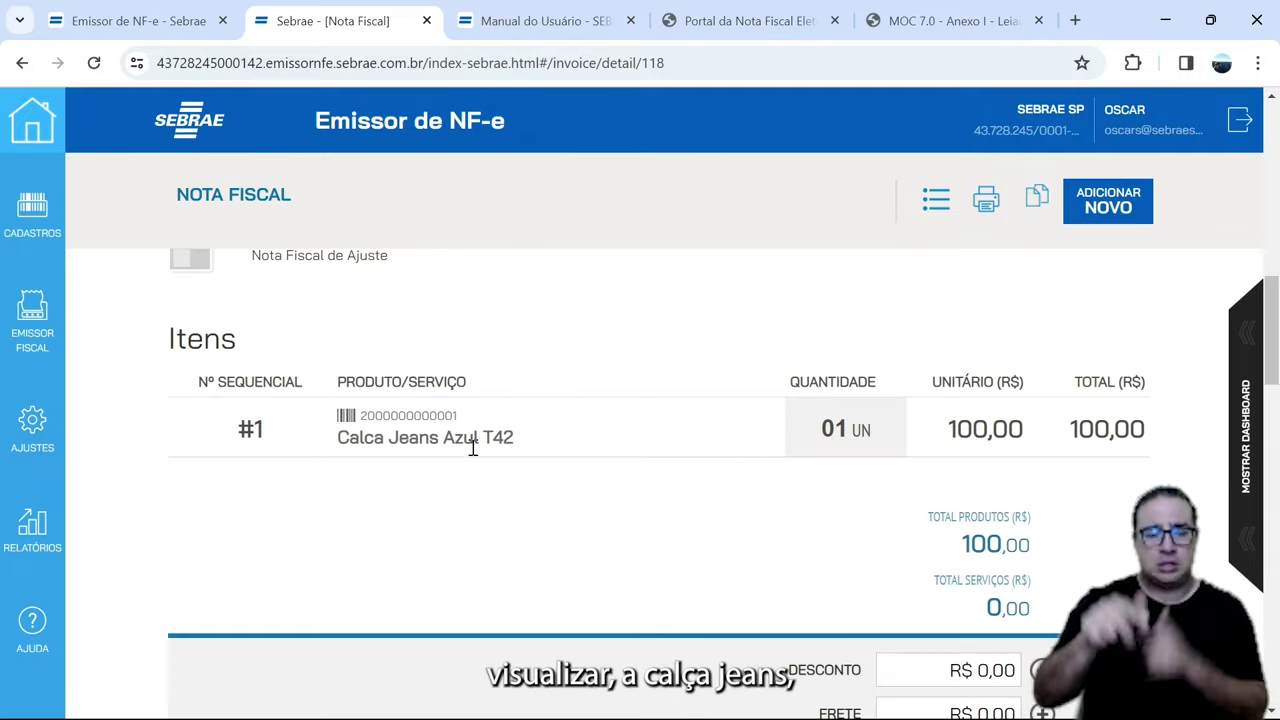
pyautogui.scroll(-5, 734, 452)
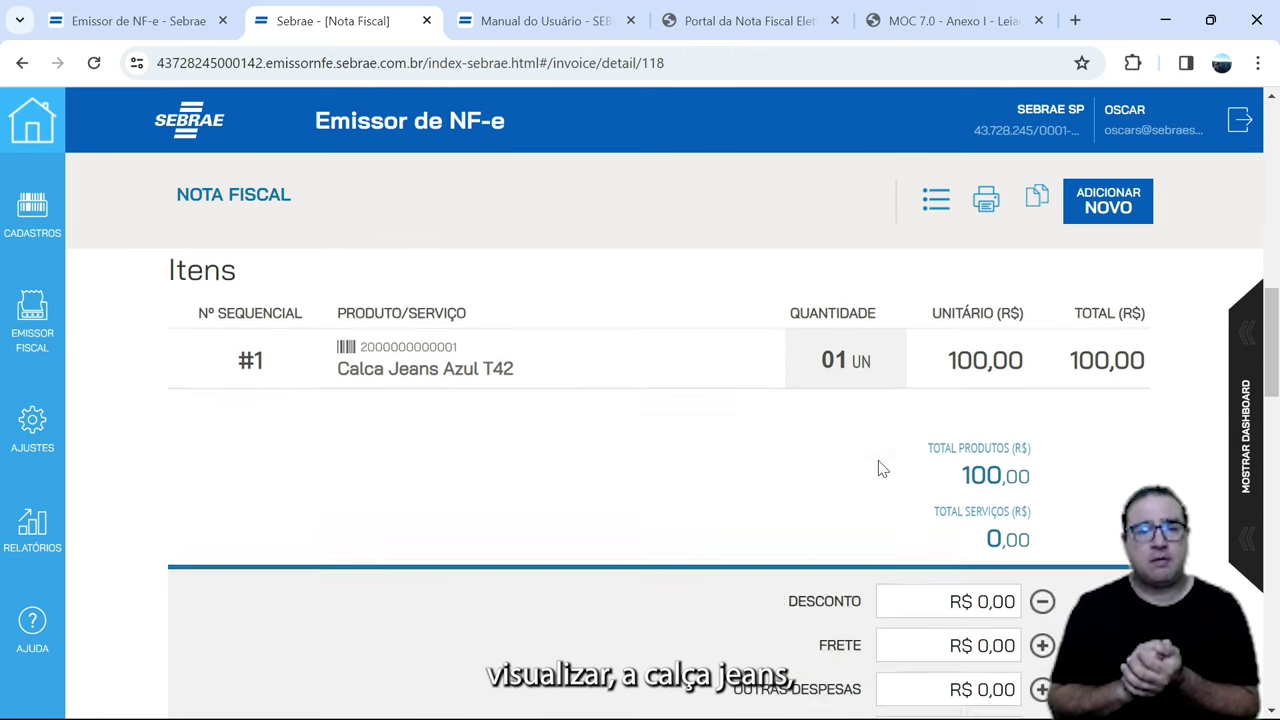
pyautogui.scroll(-1, 523, 559)
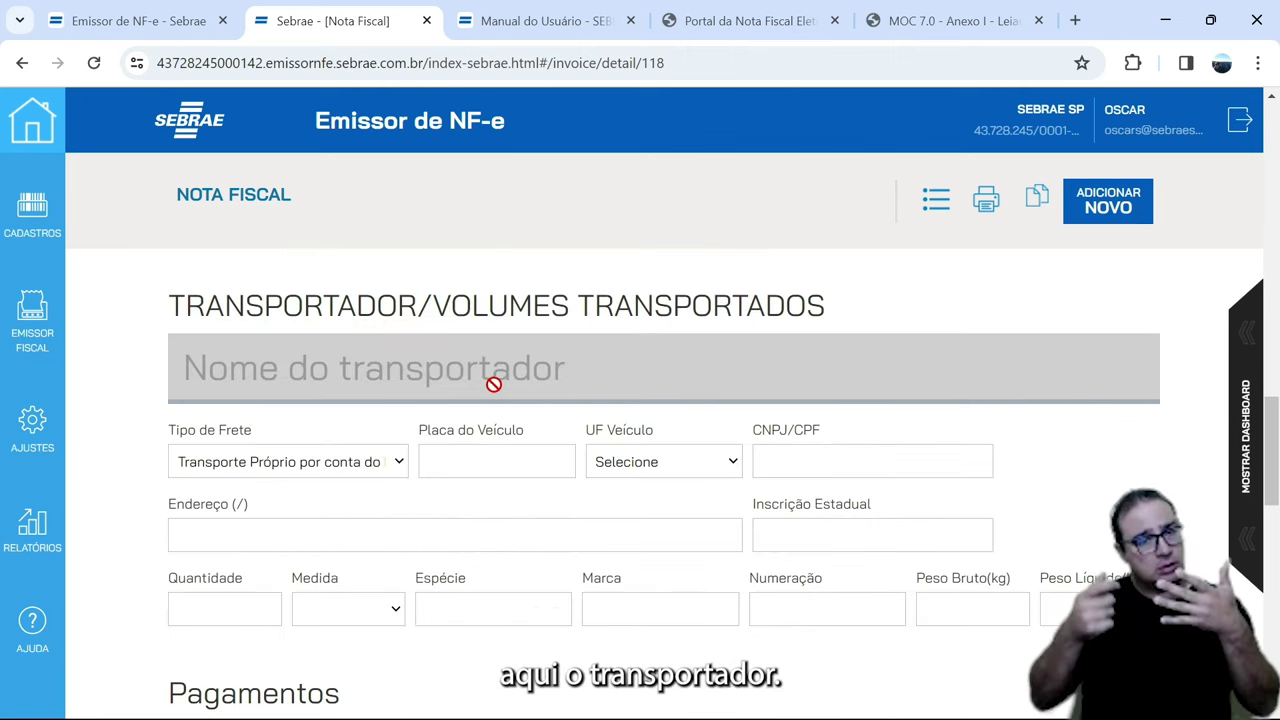
pyautogui.scroll(-4, 569, 523)
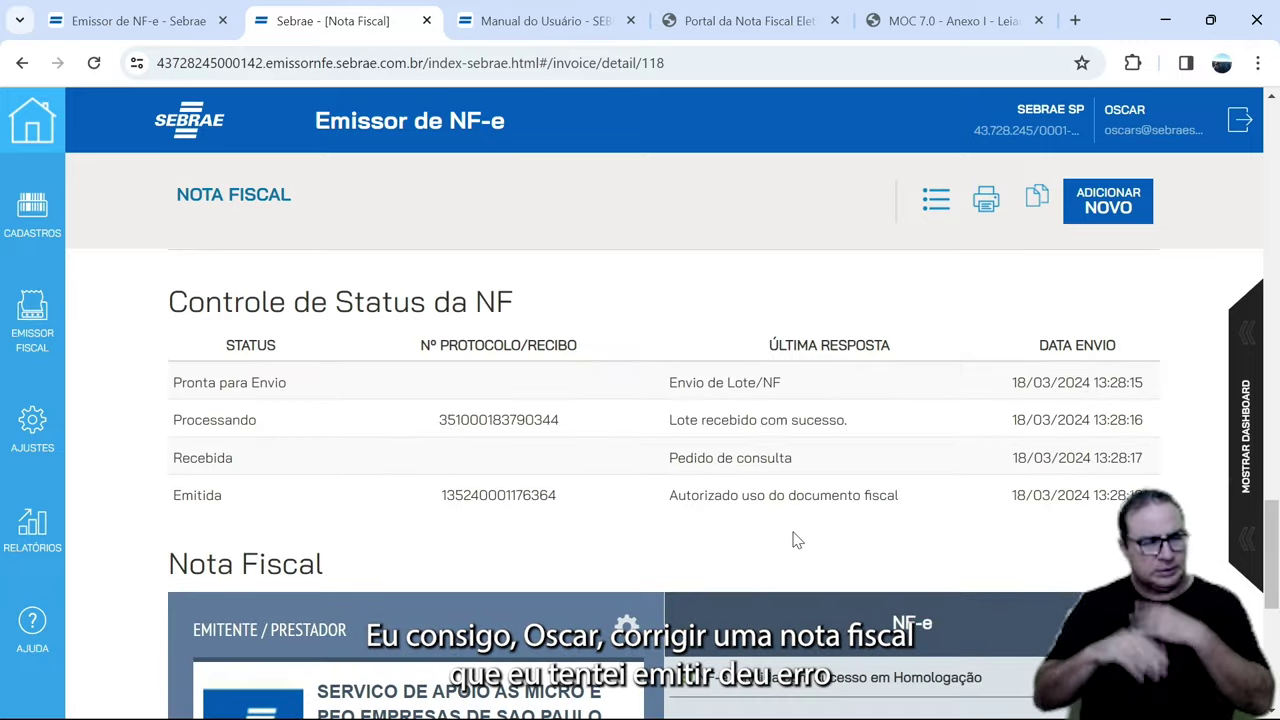
# - Examine the issued invoice's authorization panel, highlighting part of the access key and the homologation status text
pyautogui.scroll(-1, 797, 540)
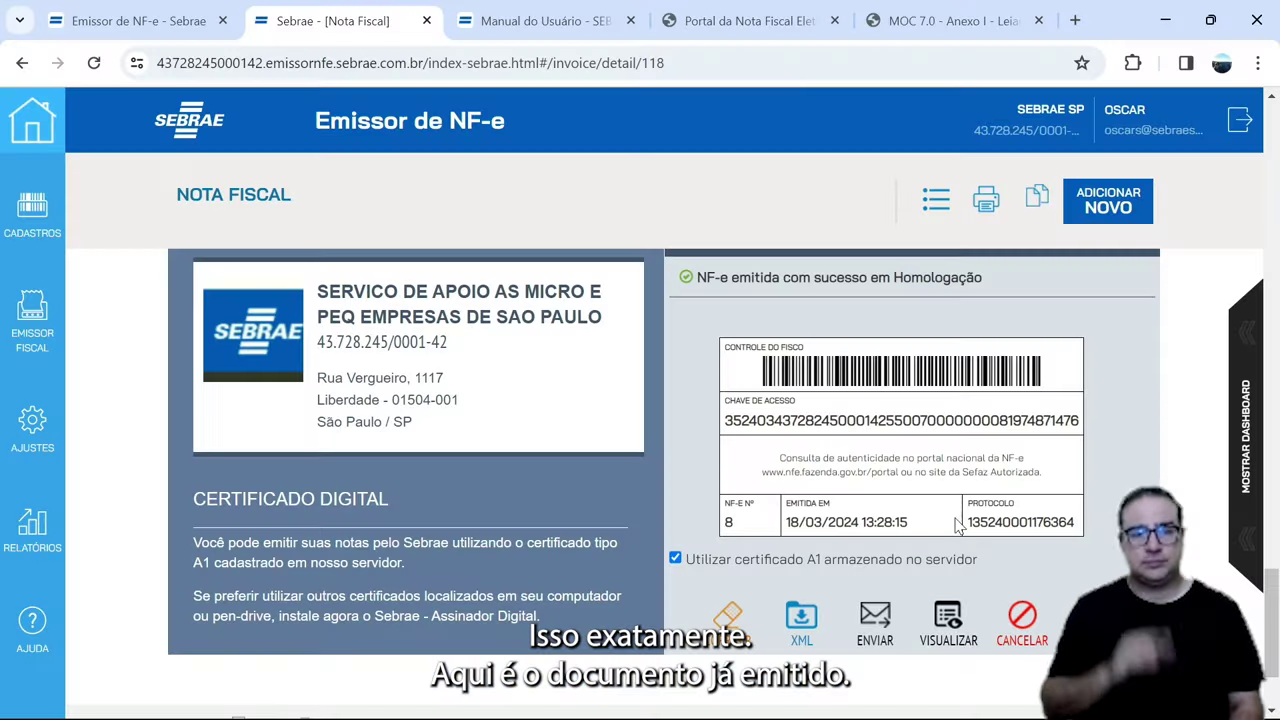
pyautogui.moveTo(990, 421); pyautogui.dragTo(862, 424)
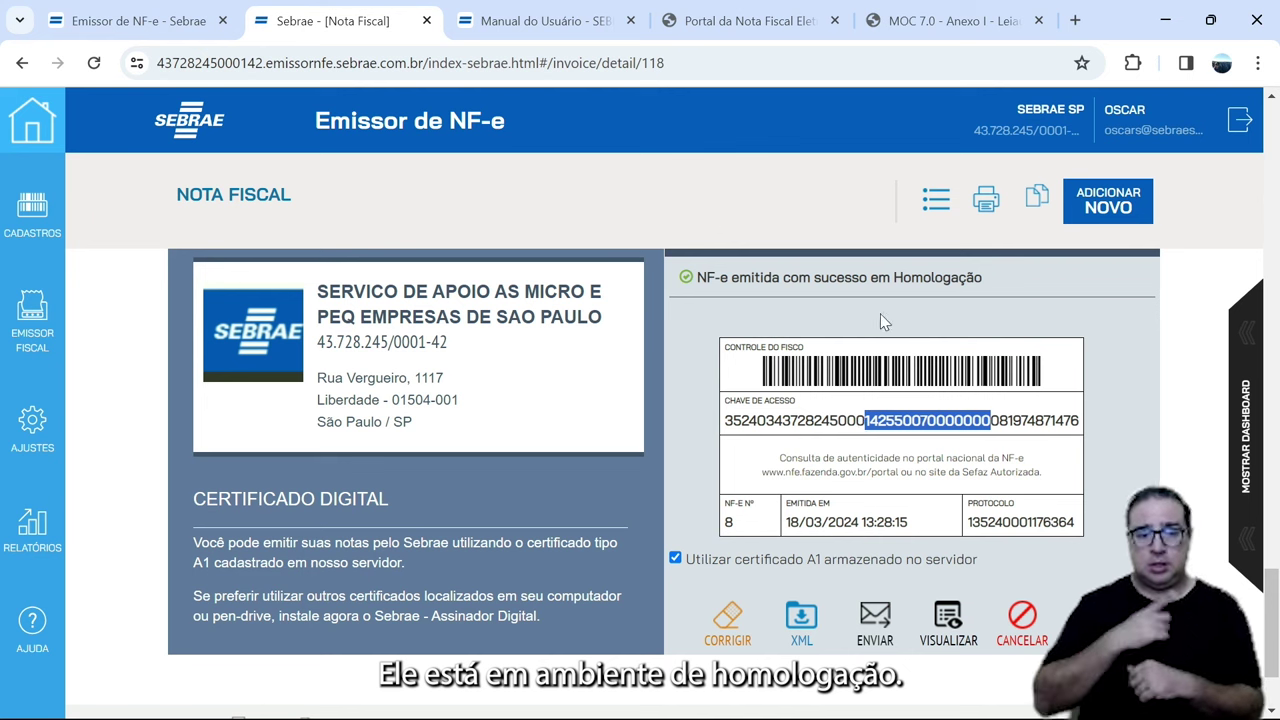
pyautogui.moveTo(976, 278); pyautogui.dragTo(811, 270)
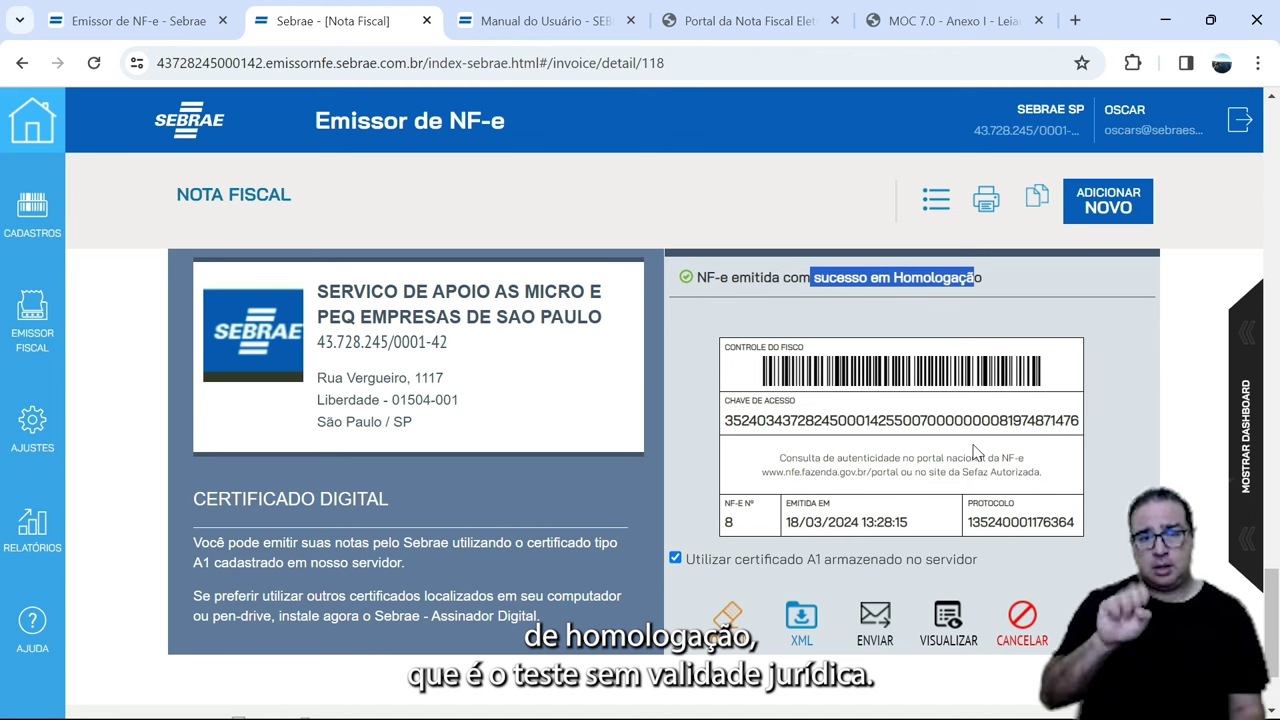
# - Open the form for sending the invoice by e-mail, look at its recipient fields and cancel it
pyautogui.scroll(-1, 873, 458)
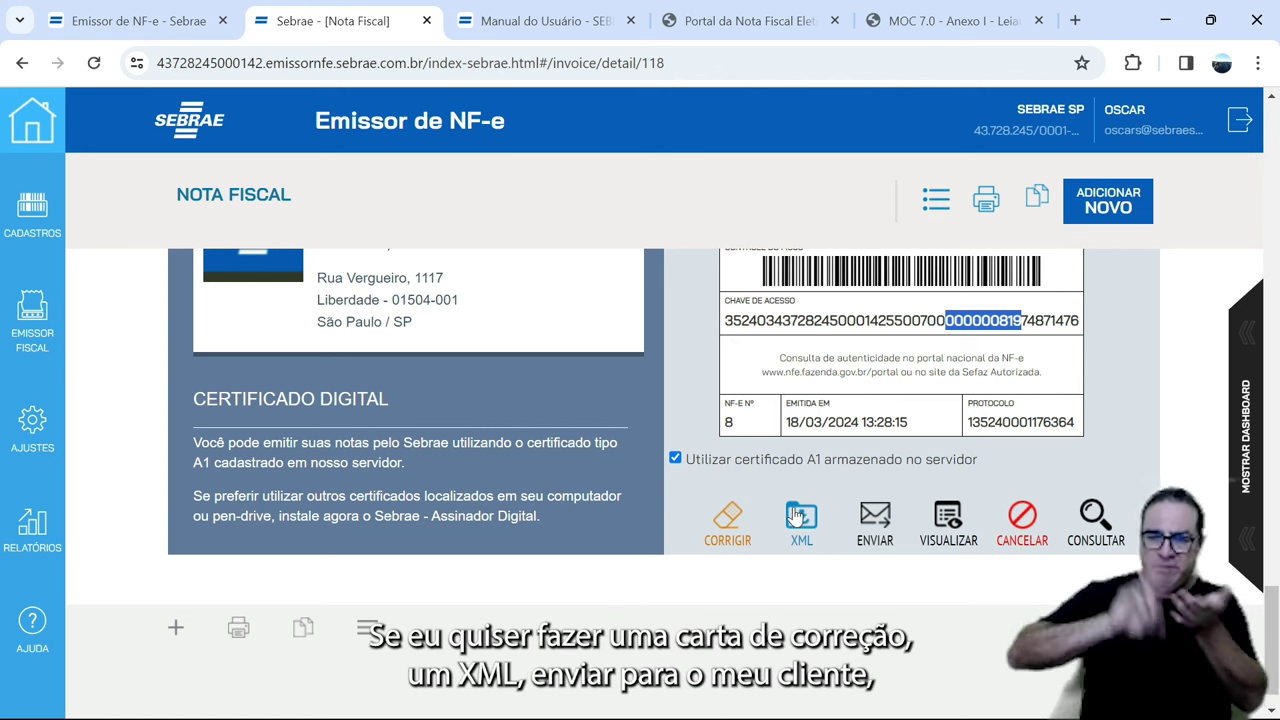
pyautogui.click(876, 522)
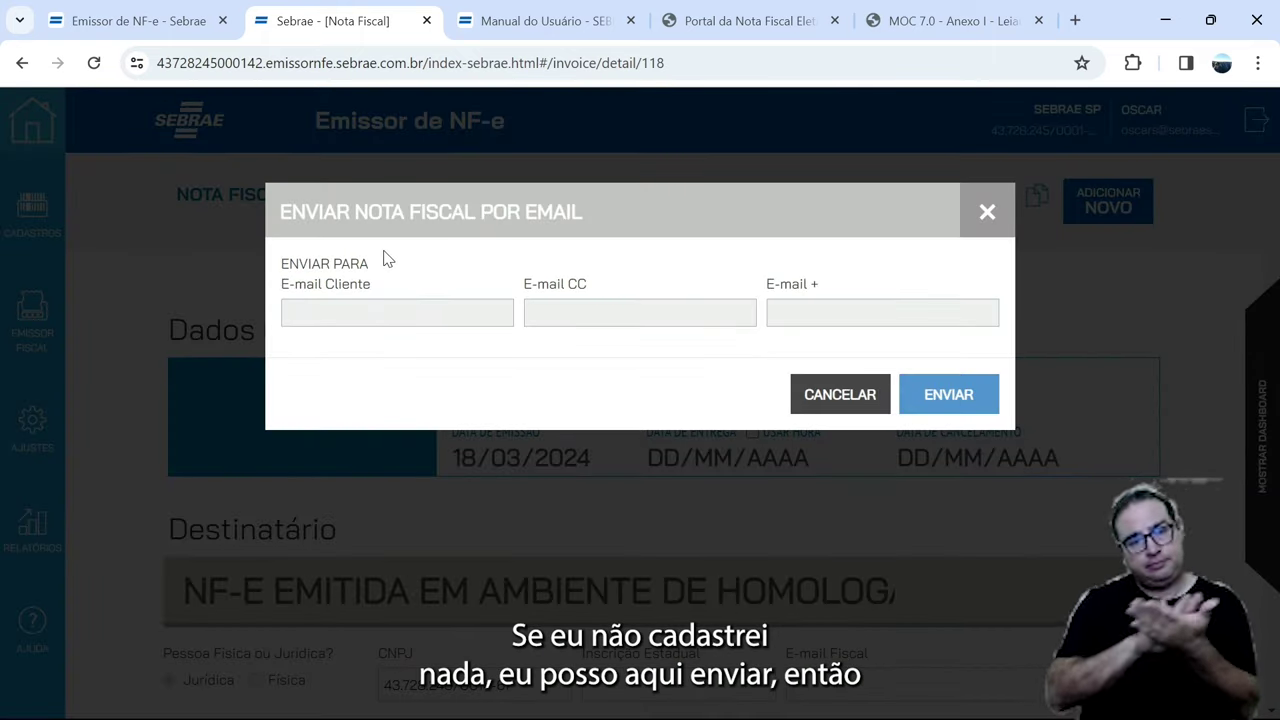
pyautogui.click(840, 395)
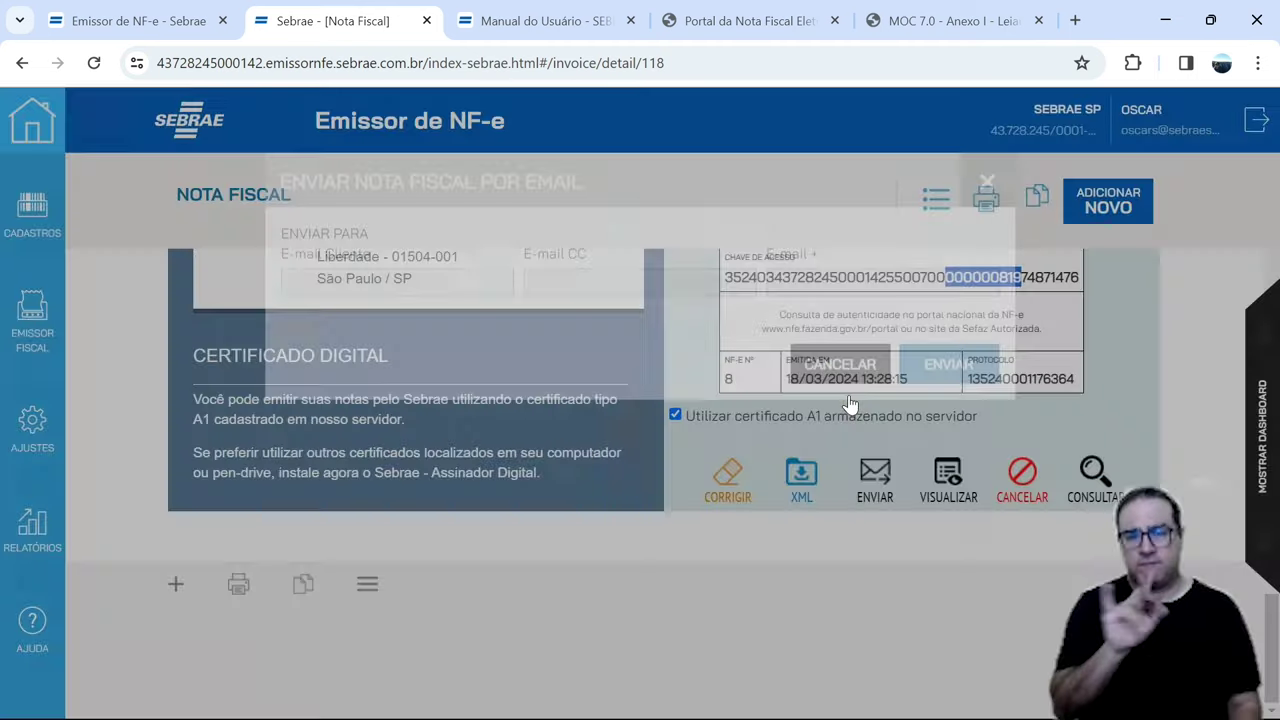
# - Review the invoice's status control history and the authorization details of the issued NF-e
pyautogui.scroll(-5, 950, 550)
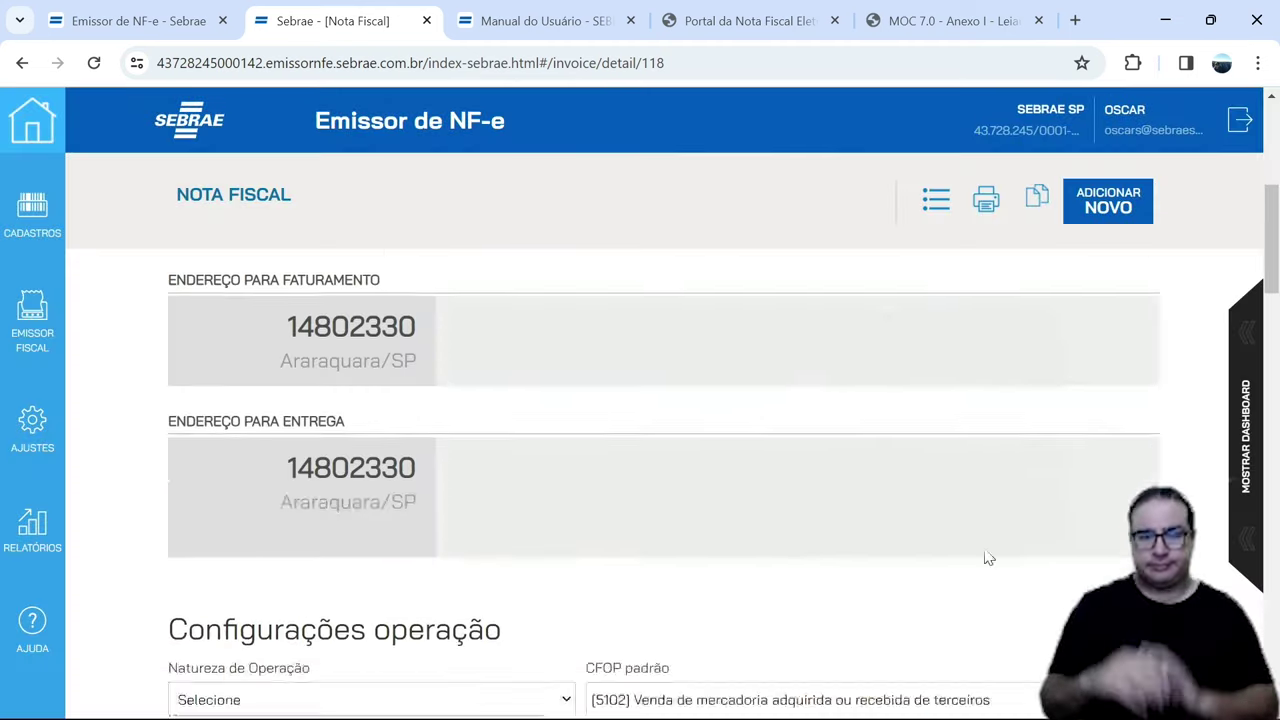
pyautogui.scroll(-15, 988, 558)
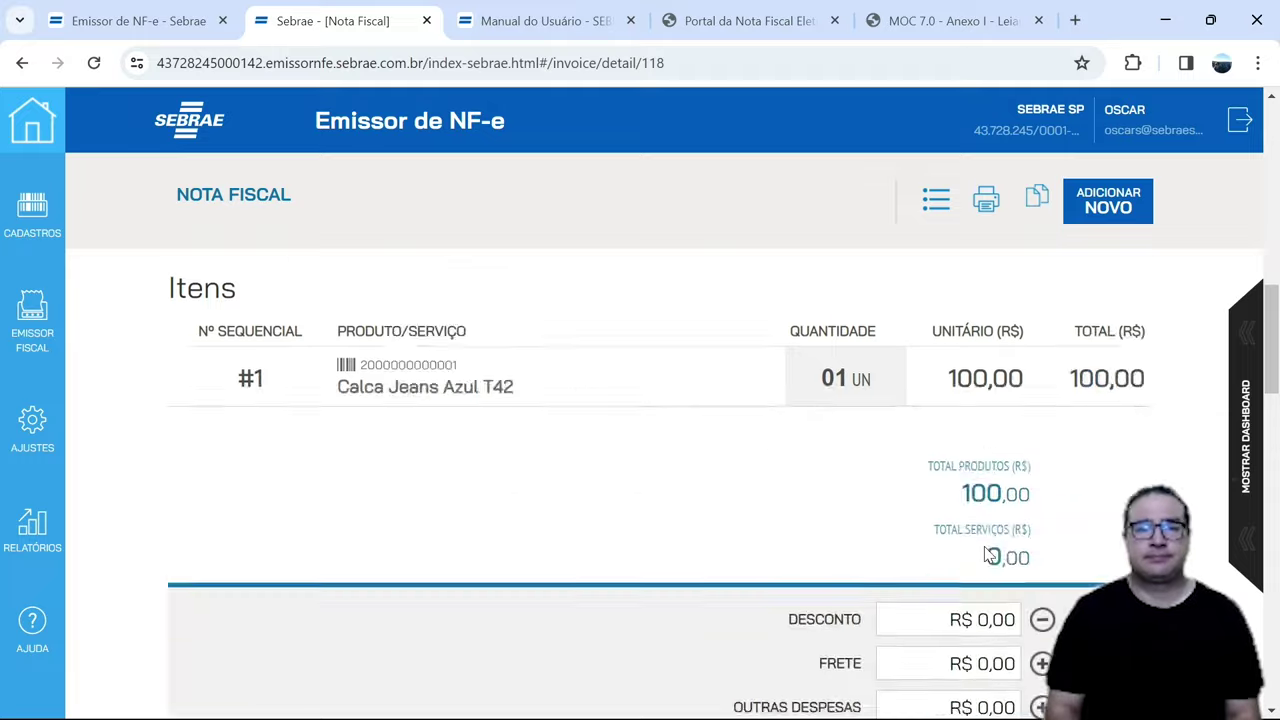
pyautogui.scroll(-2, 988, 555)
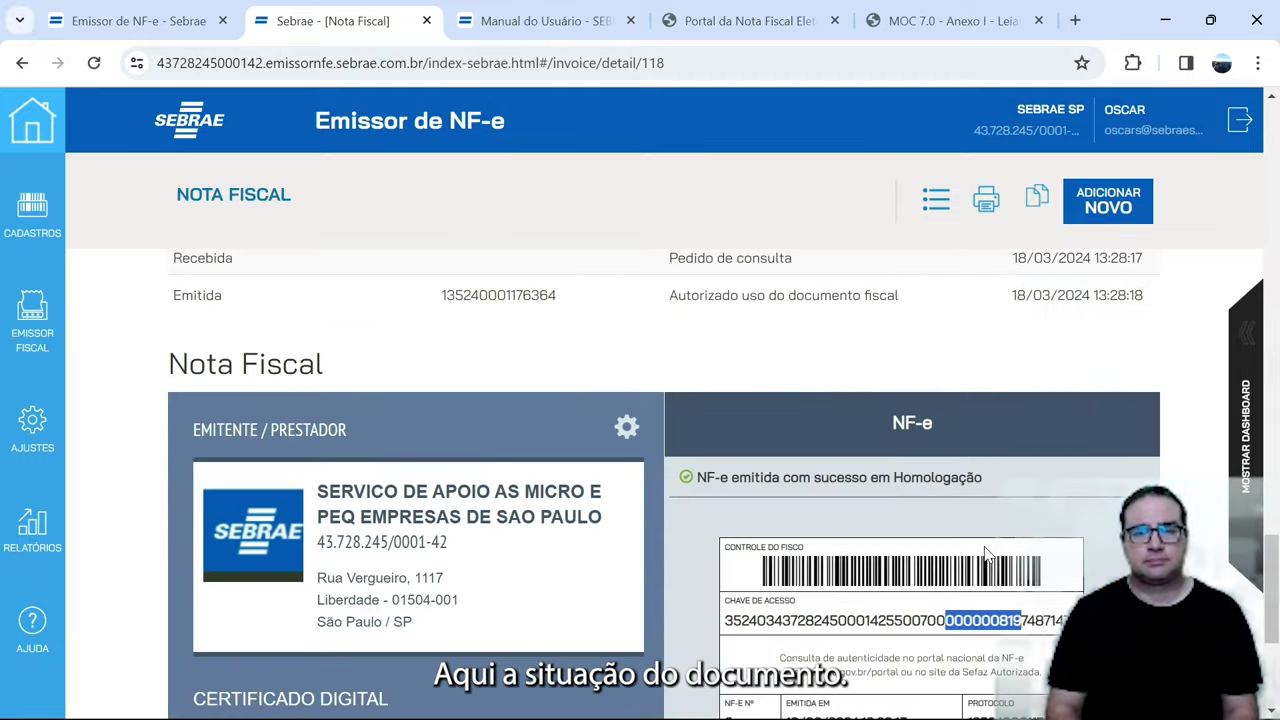
pyautogui.scroll(3, 824, 542)
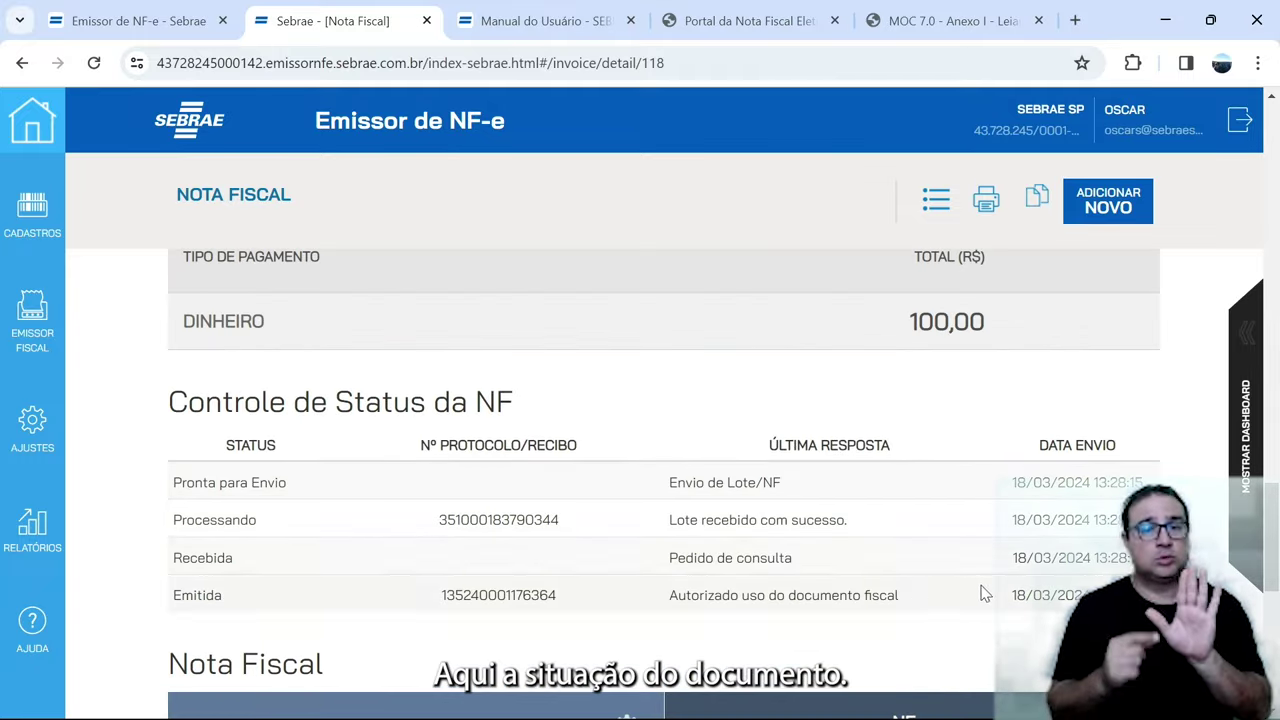
pyautogui.scroll(-5, 1031, 594)
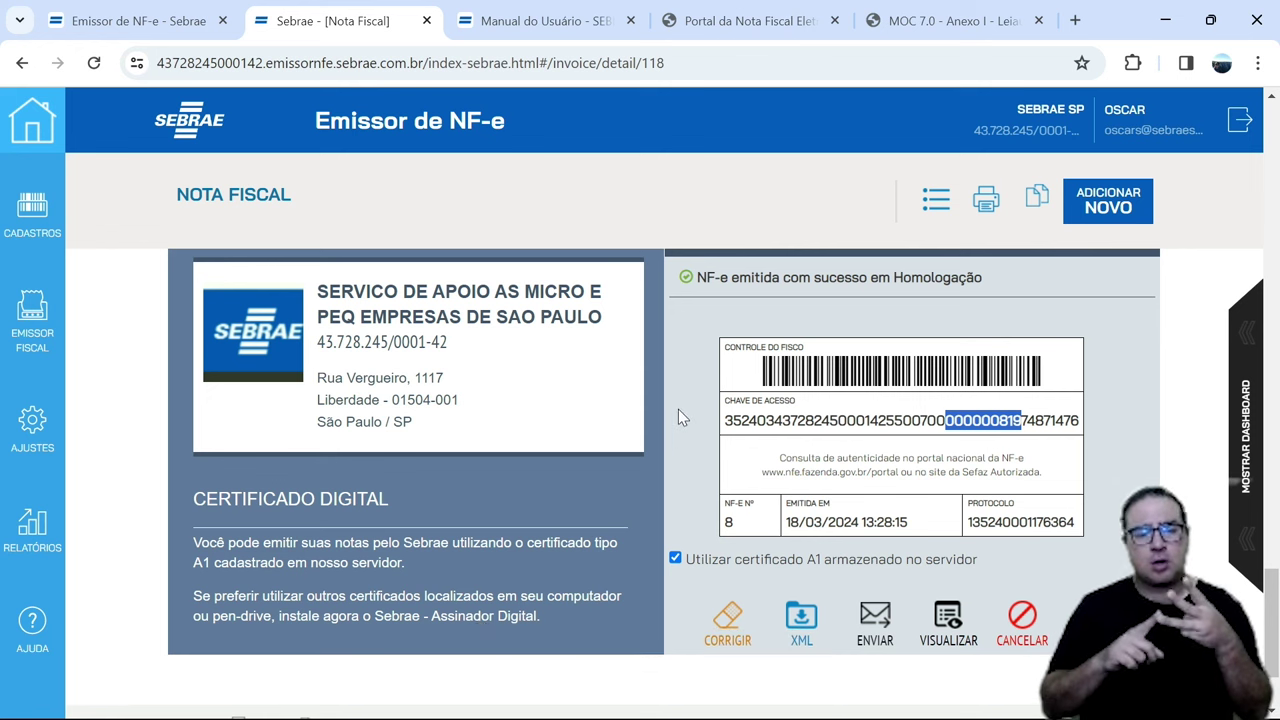
pyautogui.scroll(4, 670, 425)
# - Return to the NF-e invoice list and start a new invoice from the end of the list
pyautogui.click(40, 335)
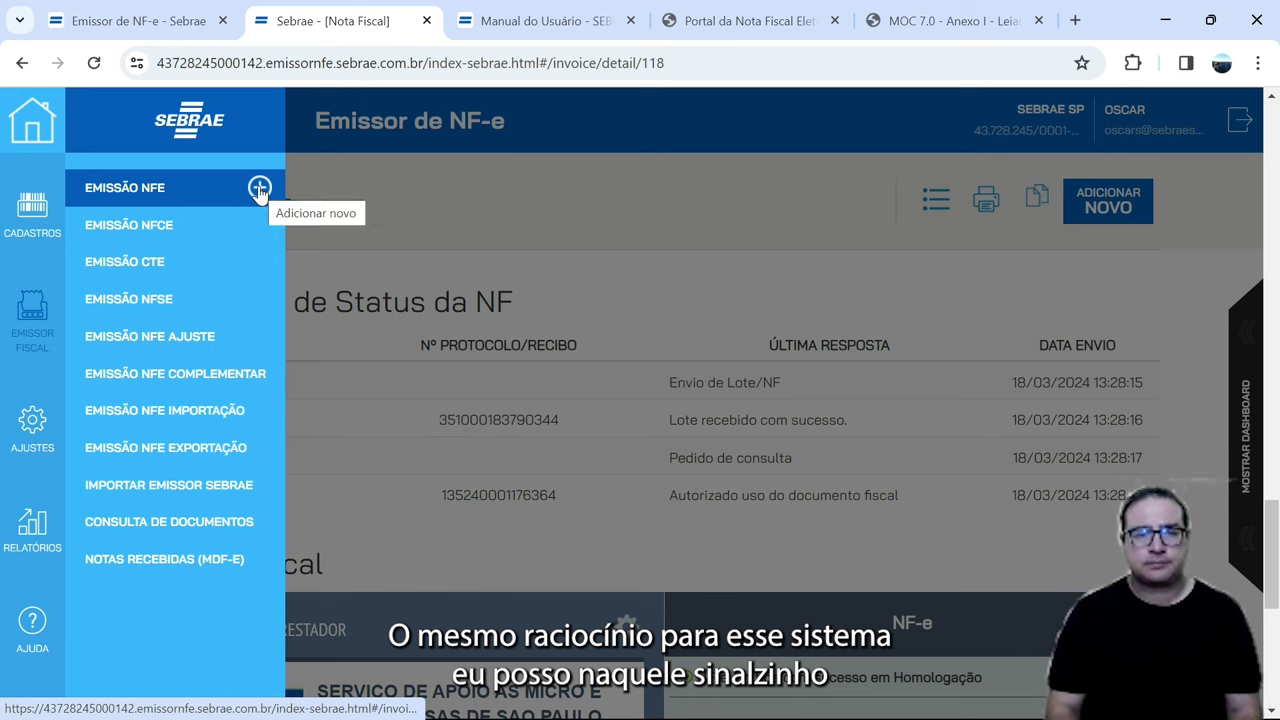
pyautogui.click(141, 203)
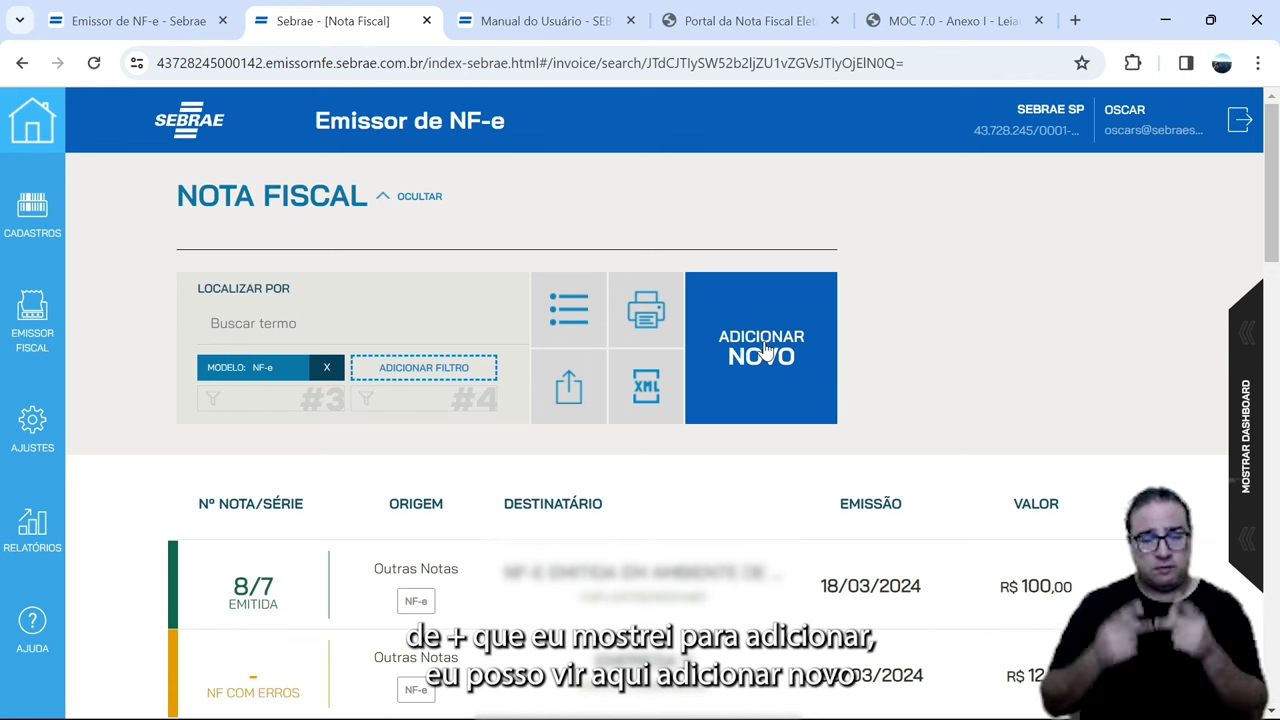
pyautogui.scroll(-8, 477, 557)
pyautogui.scroll(-10, 461, 573)
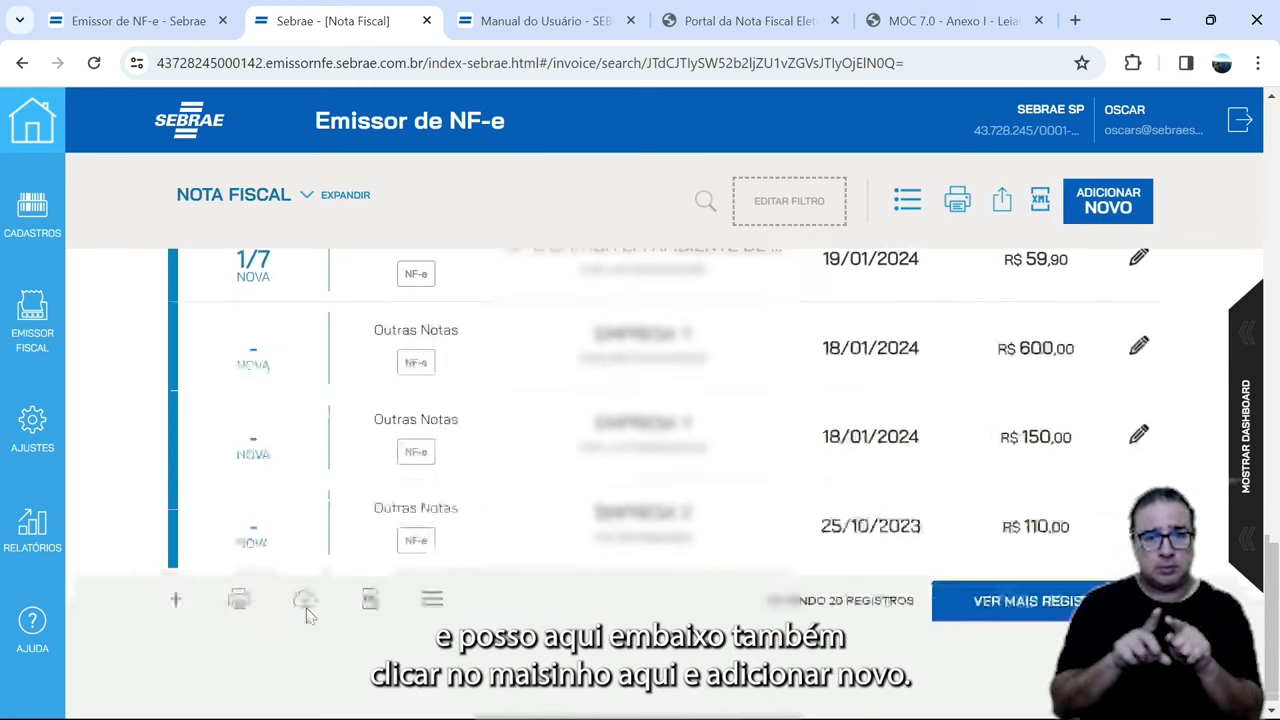
pyautogui.click(176, 596)
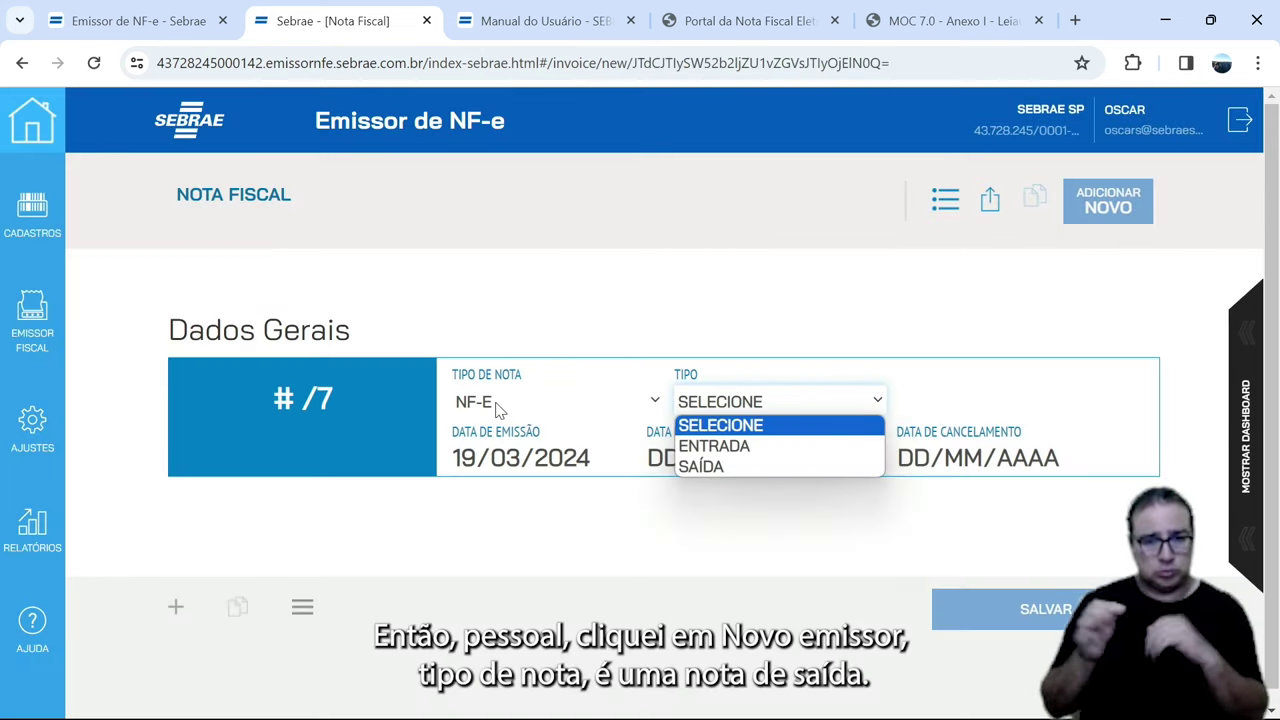
# - Set the new NF-e's type to Saída and its delivery date to 19/03/2024
pyautogui.click(743, 467)
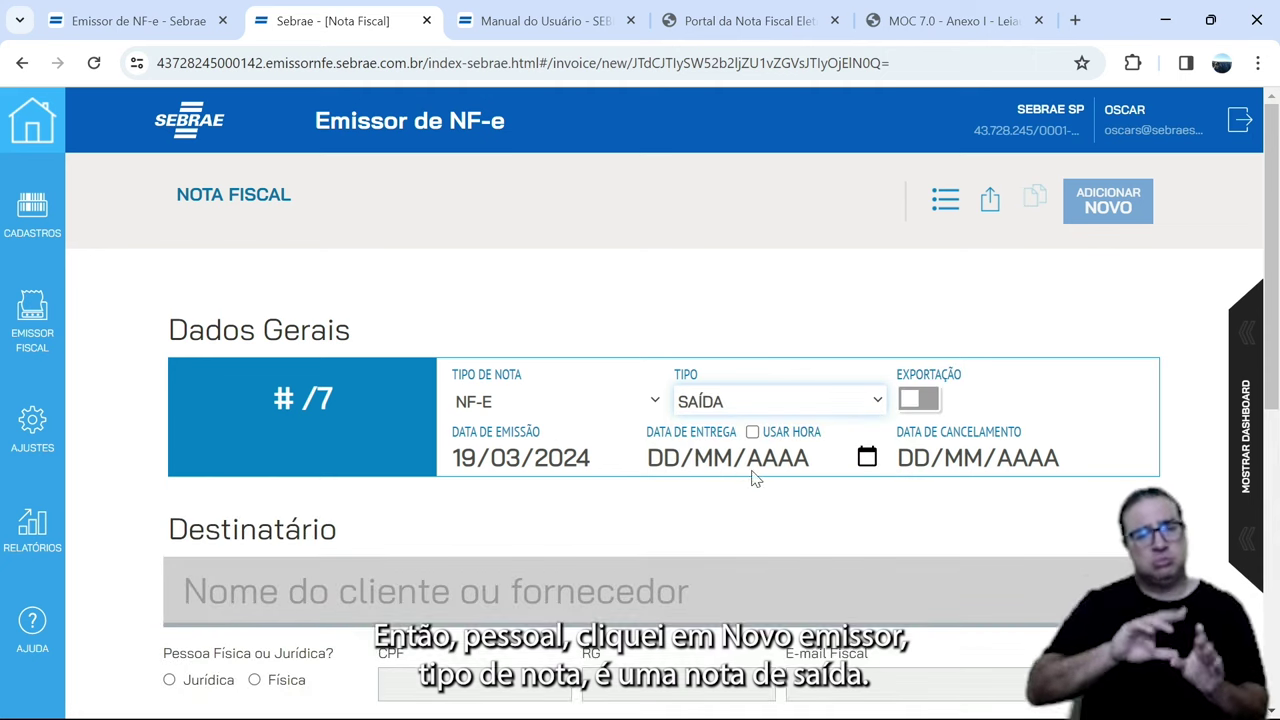
pyautogui.click(662, 459)
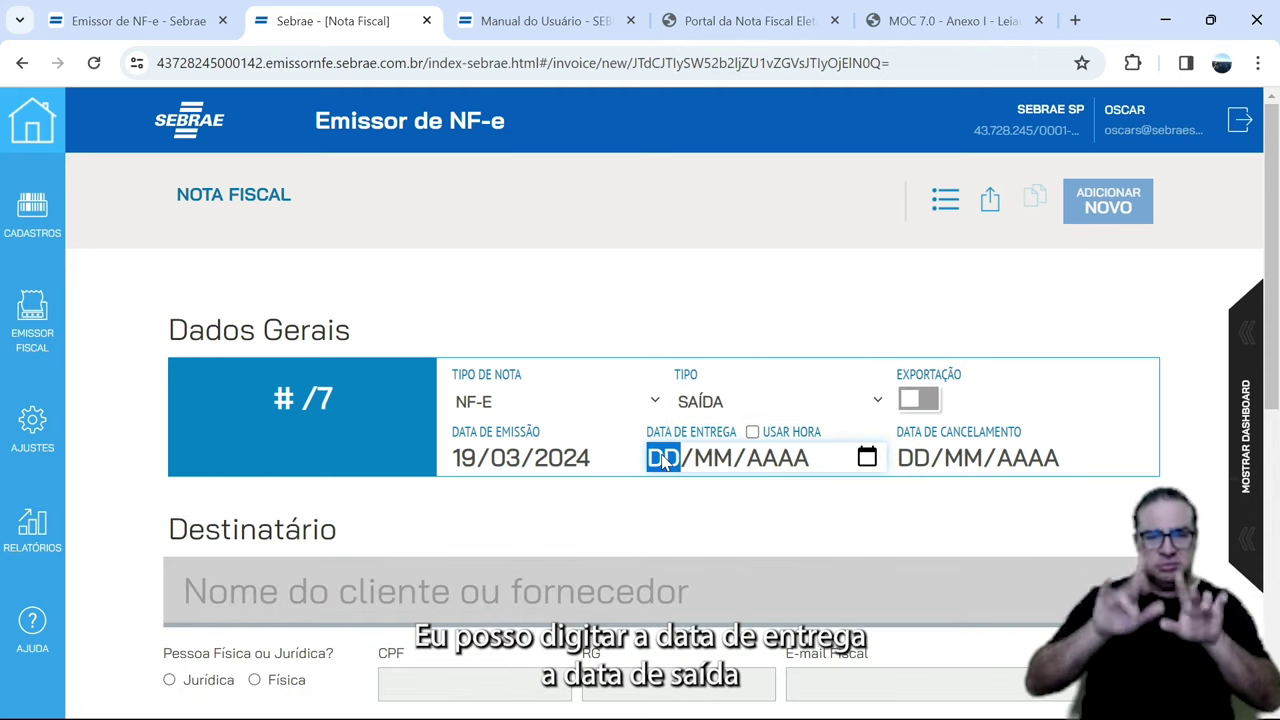
pyautogui.click(867, 458)
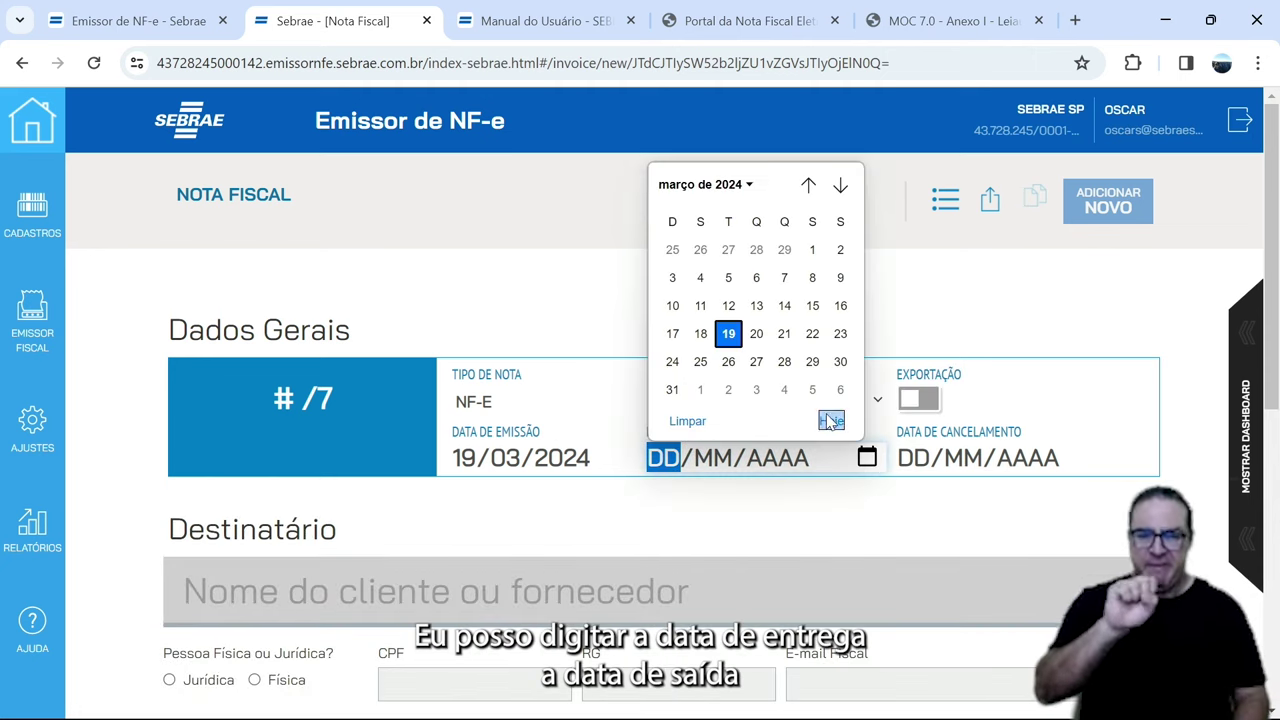
pyautogui.click(728, 334)
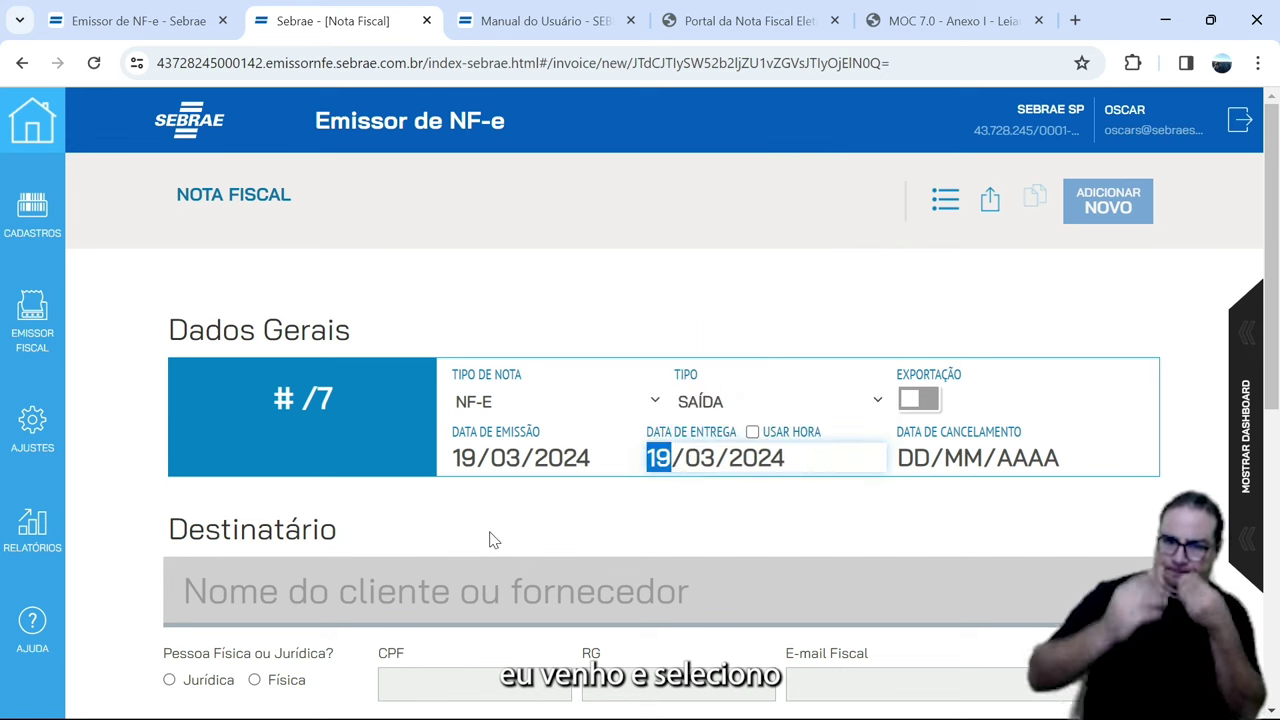
# - Search the recipients for SERV, choose SERVICO DE APOIO AS MICRO E PEQ EMPRESAS DE SAO PAULO, and check the filled-in registration data
pyautogui.click(212, 580)
pyautogui.write('SERV')
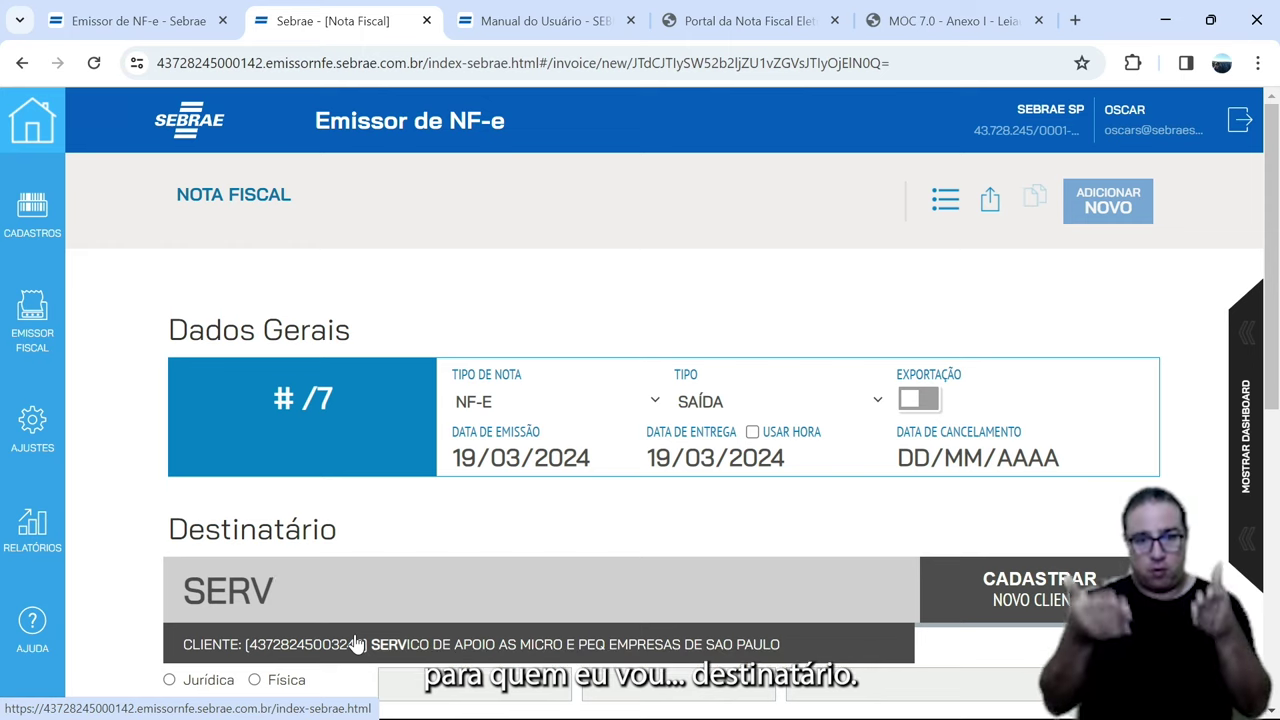
pyautogui.click(355, 641)
pyautogui.scroll(-1, 400, 600)
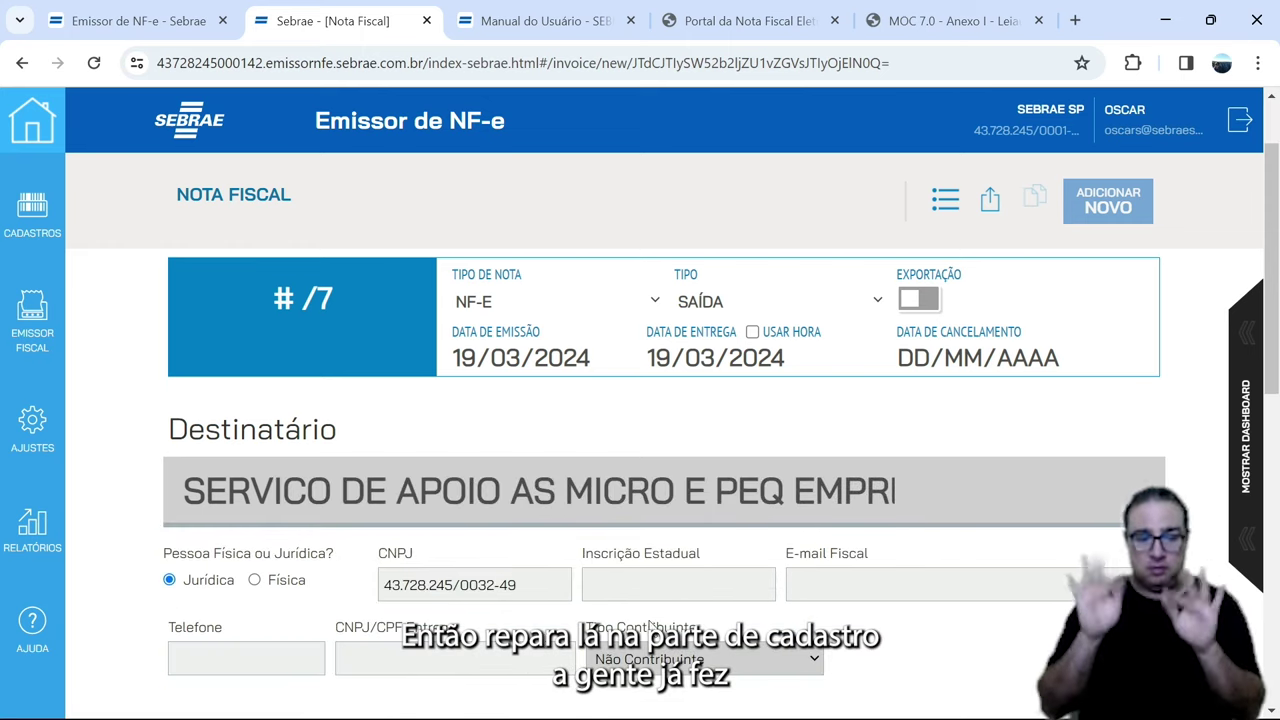
pyautogui.scroll(-1, 937, 553)
pyautogui.scroll(-1, 931, 550)
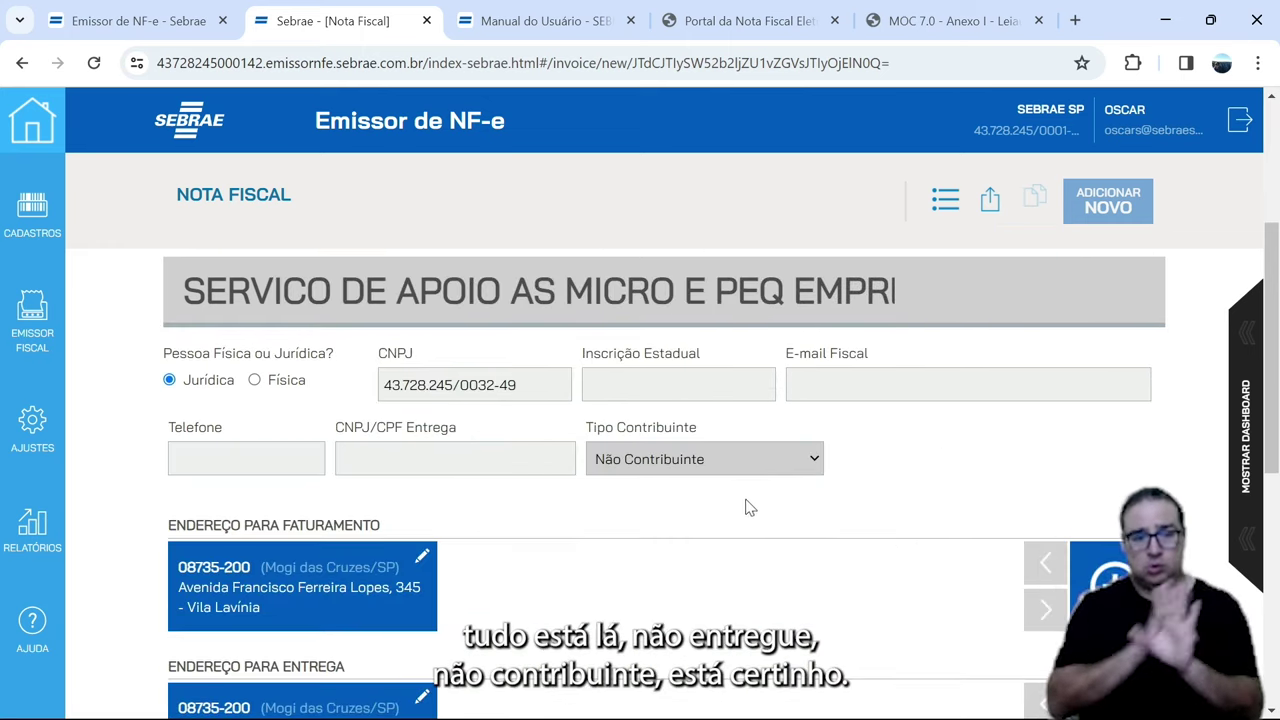
# - Set the nature of operation to Venda Dentro do Estado and the default CFOP to 5102, Venda de mercadoria adquirida ou recebida de terceiros
pyautogui.scroll(-4, 800, 512)
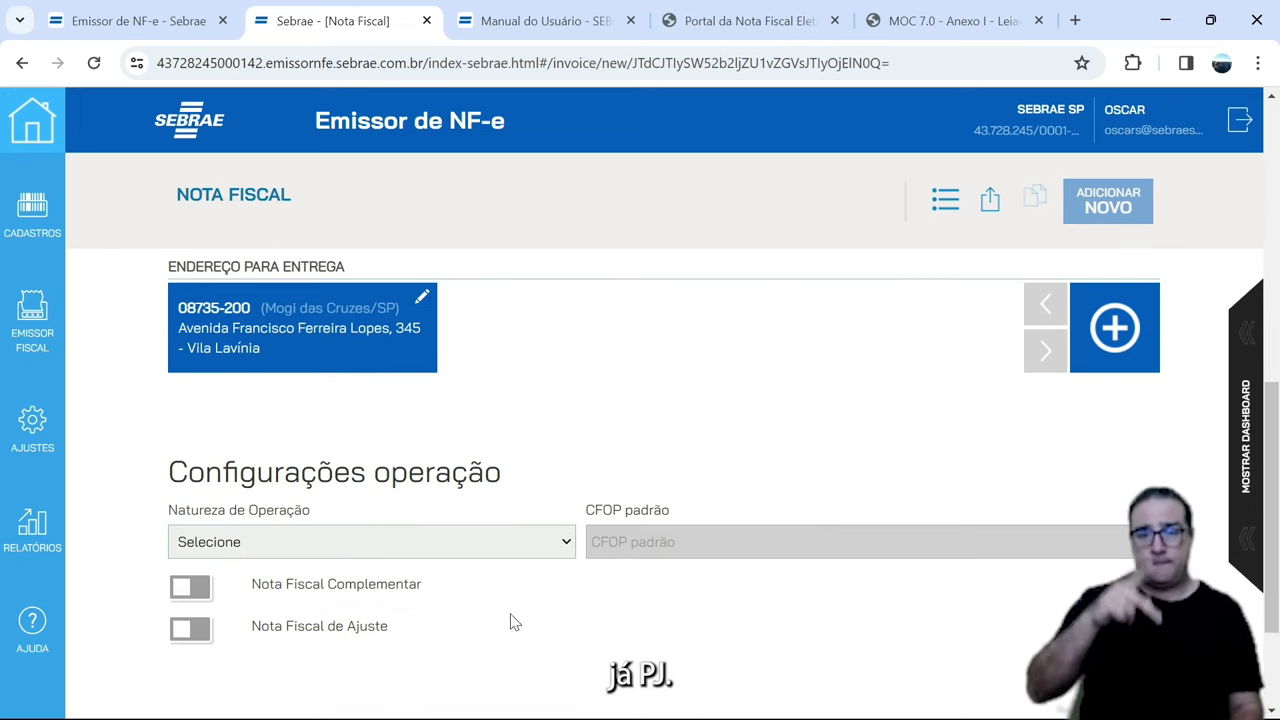
pyautogui.click(494, 554)
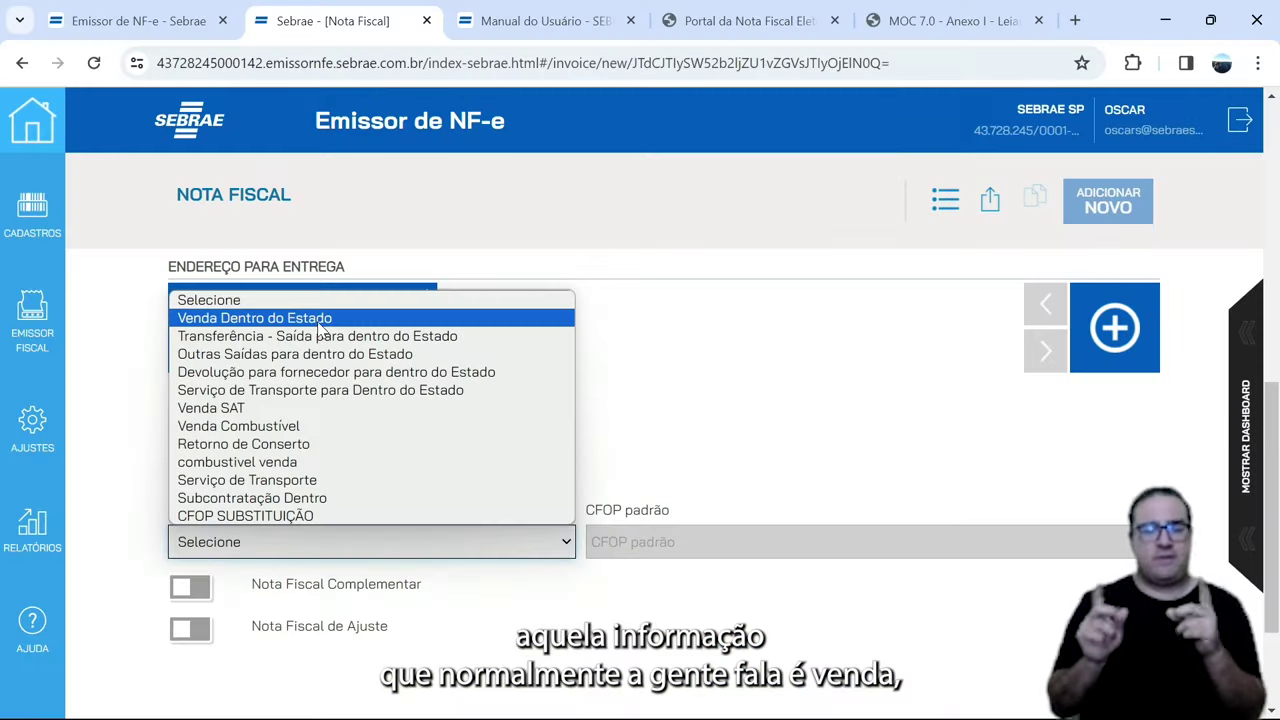
pyautogui.click(318, 318)
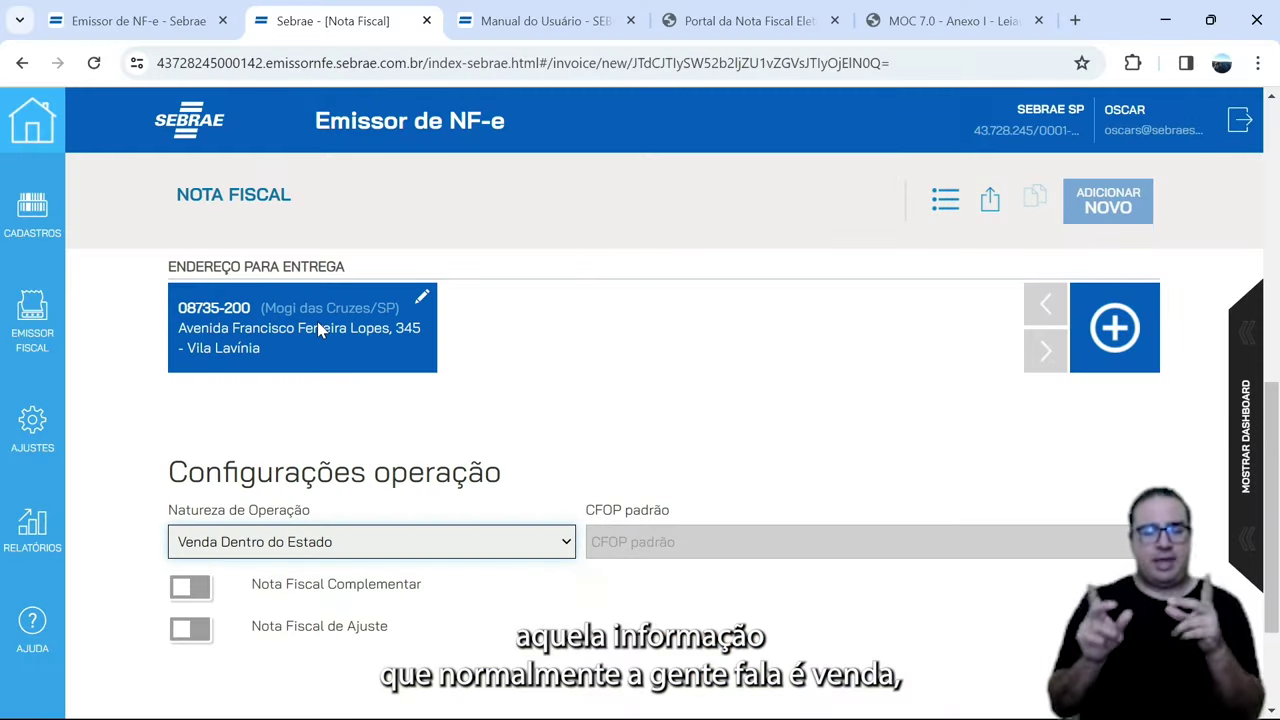
pyautogui.click(631, 541)
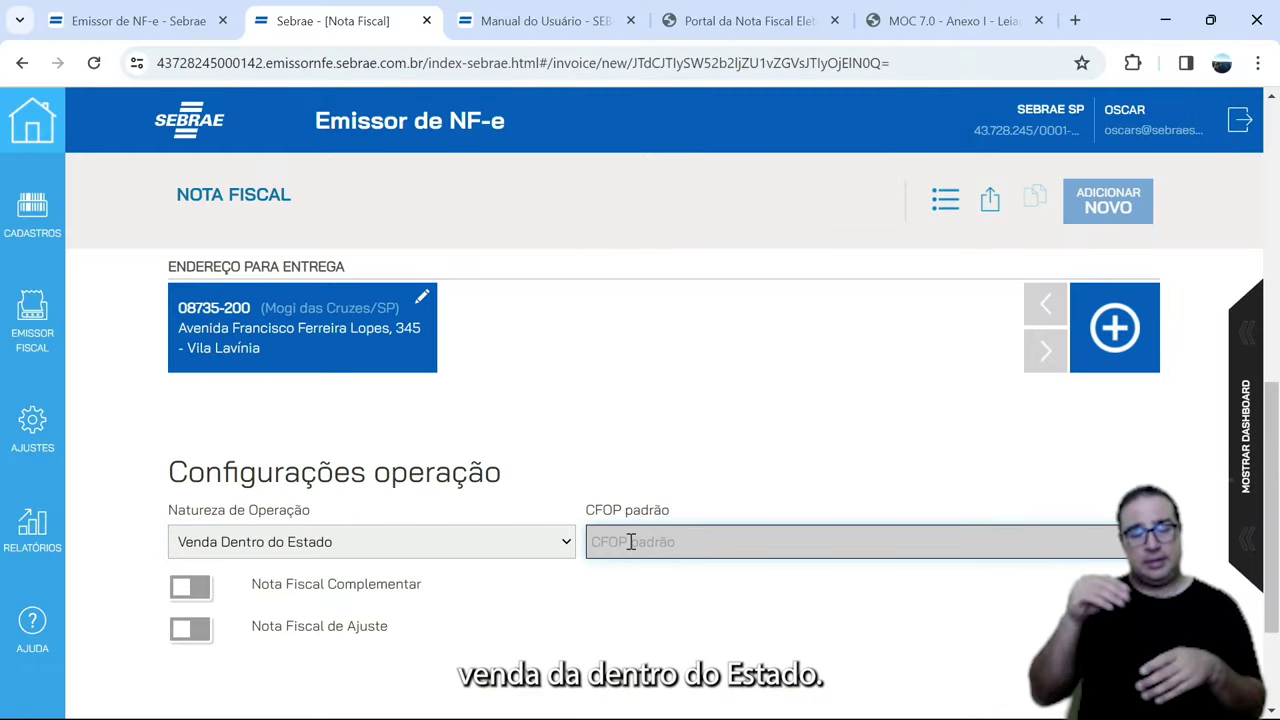
pyautogui.write('5')
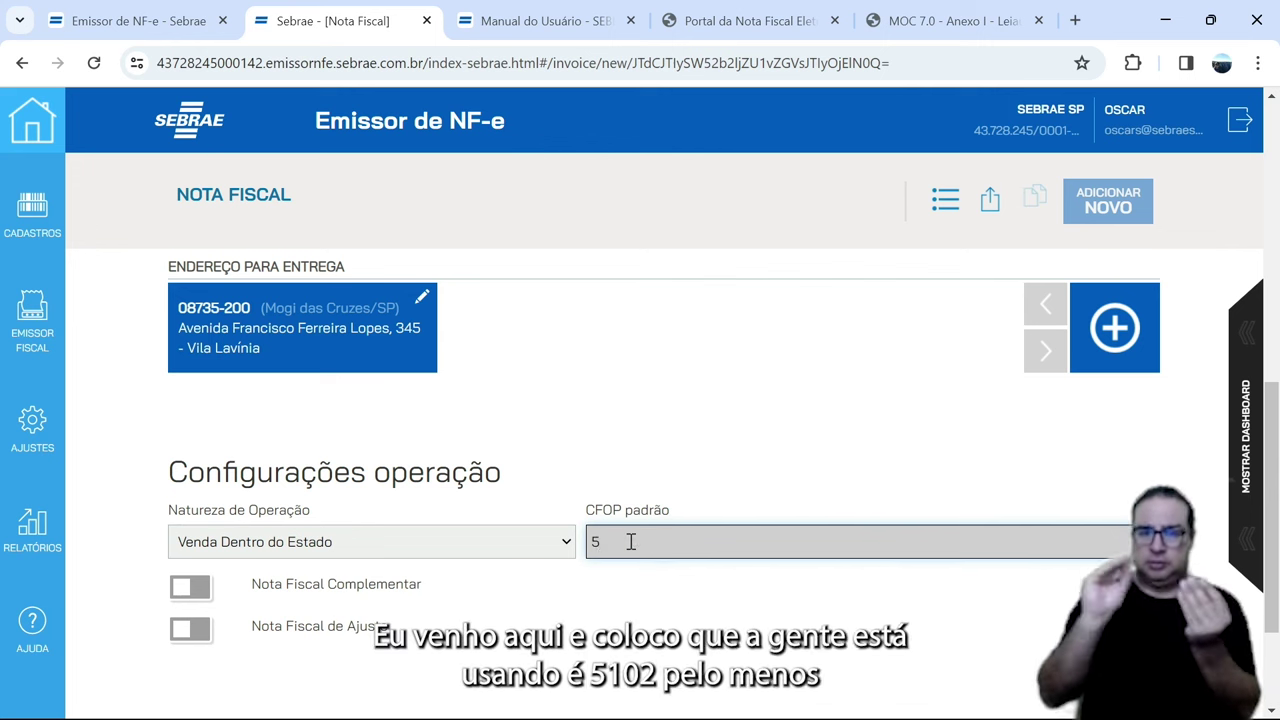
pyautogui.write('102')
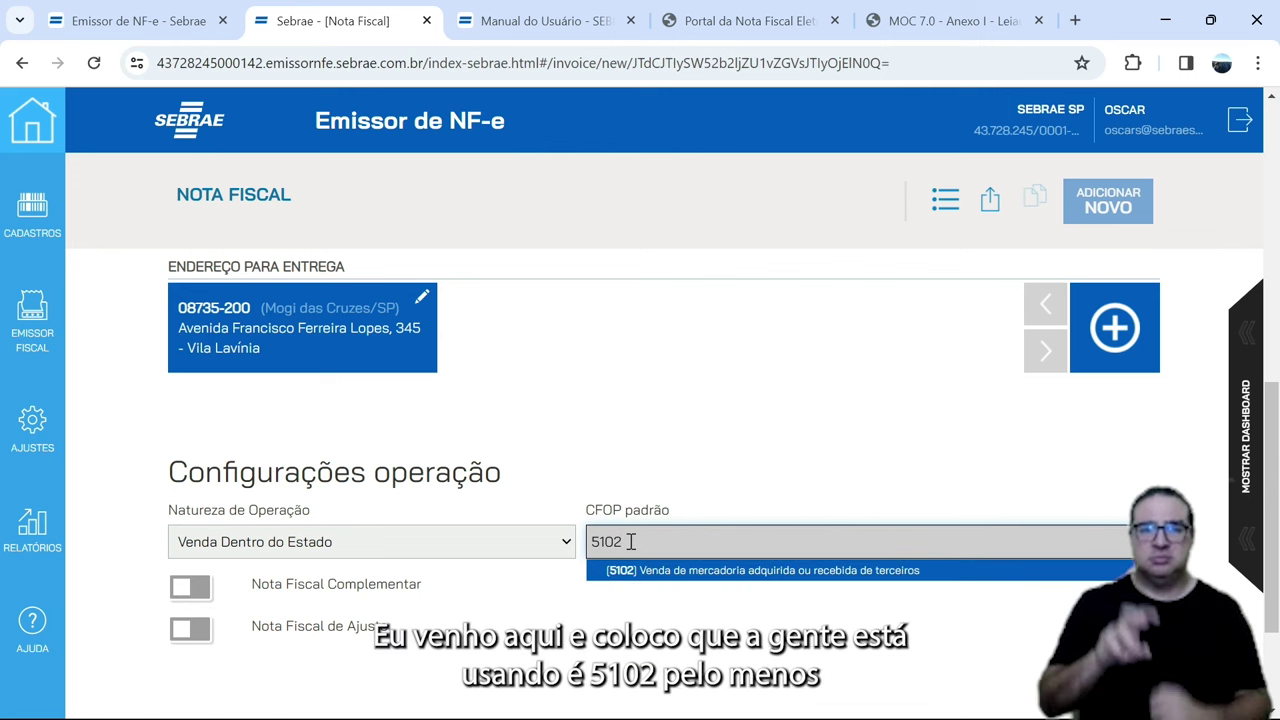
pyautogui.click(660, 572)
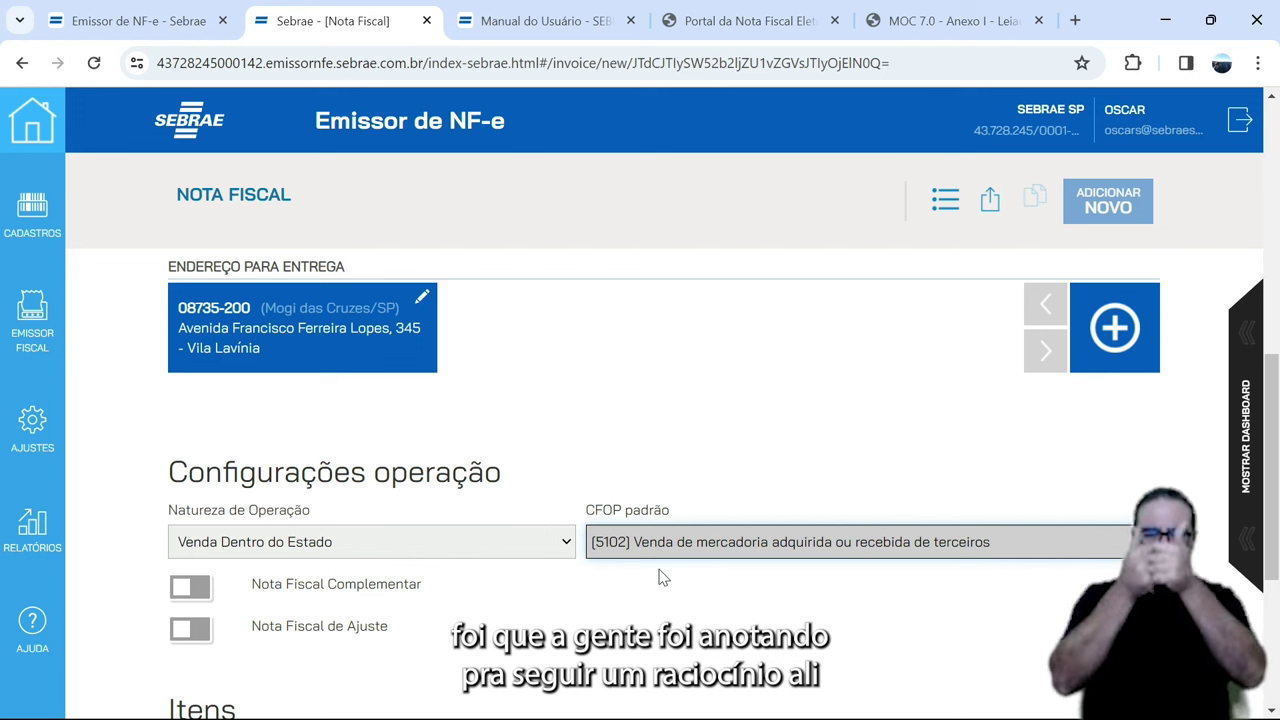
# - Search the items for 001 and include one unit of 001CALCA - CALÇA JEANS AZUL in the invoice
pyautogui.scroll(-1, 658, 578)
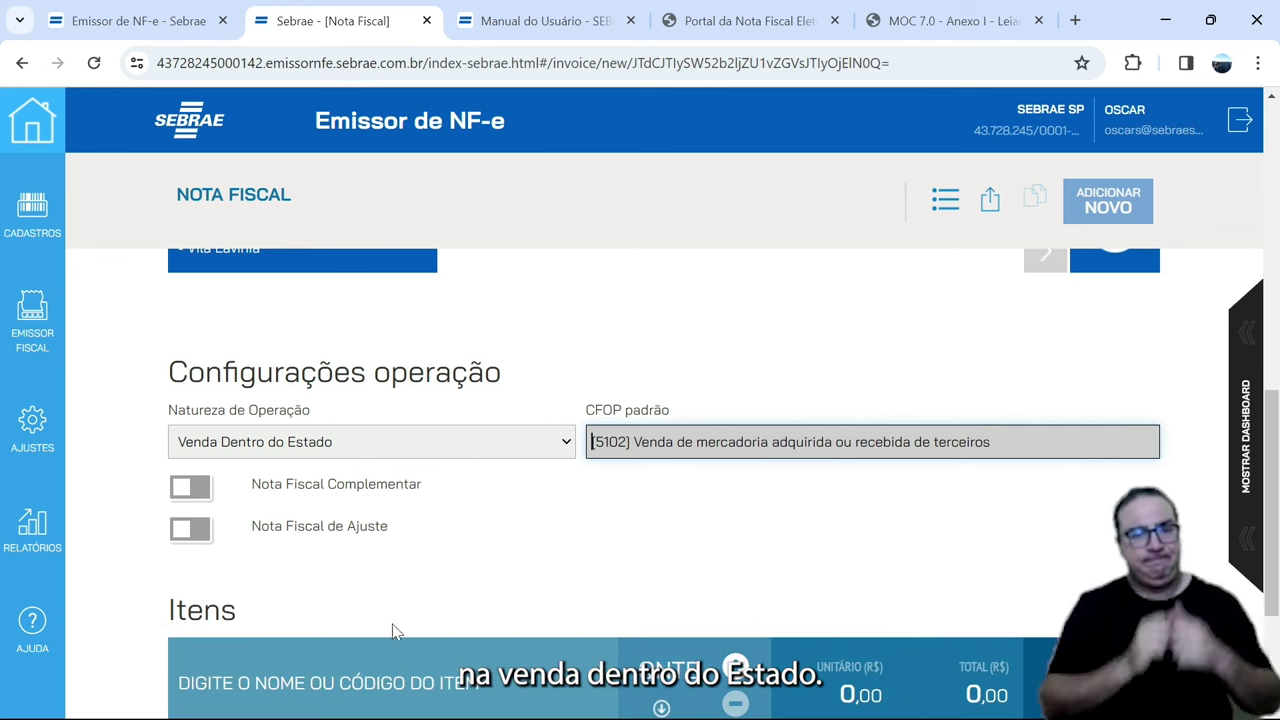
pyautogui.click(322, 679)
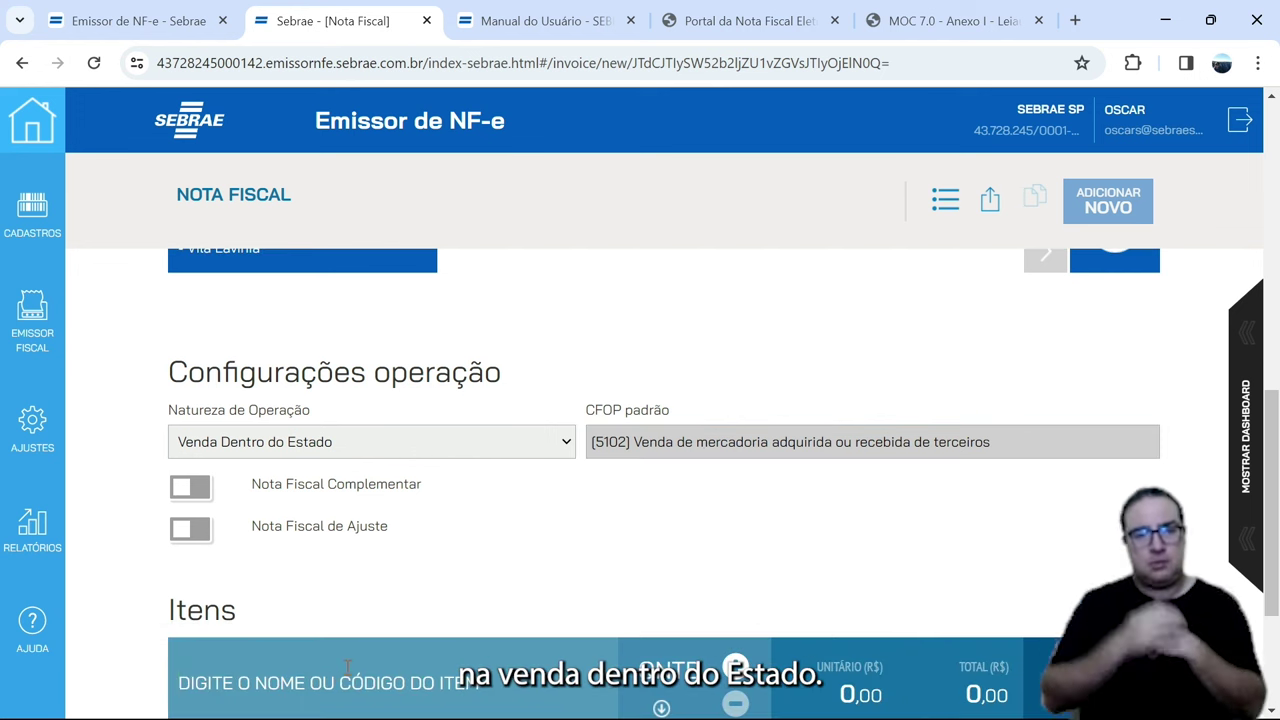
pyautogui.scroll(-1, 347, 667)
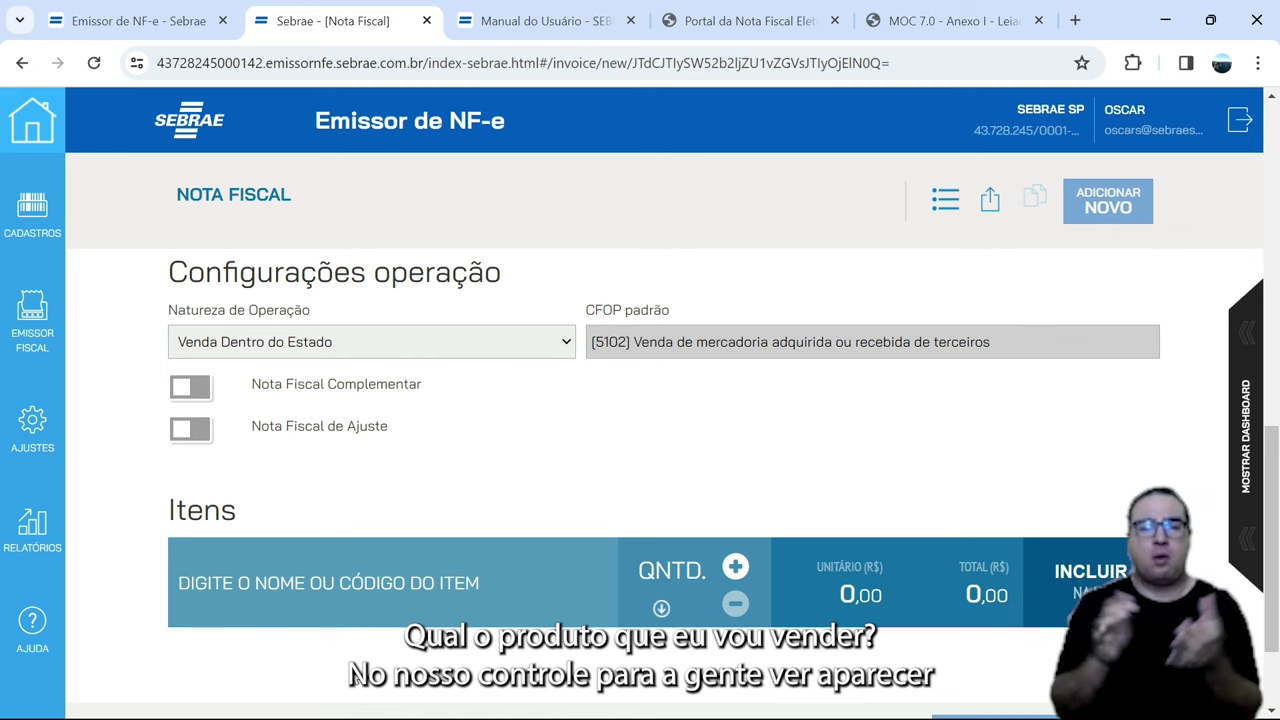
pyautogui.write('001')
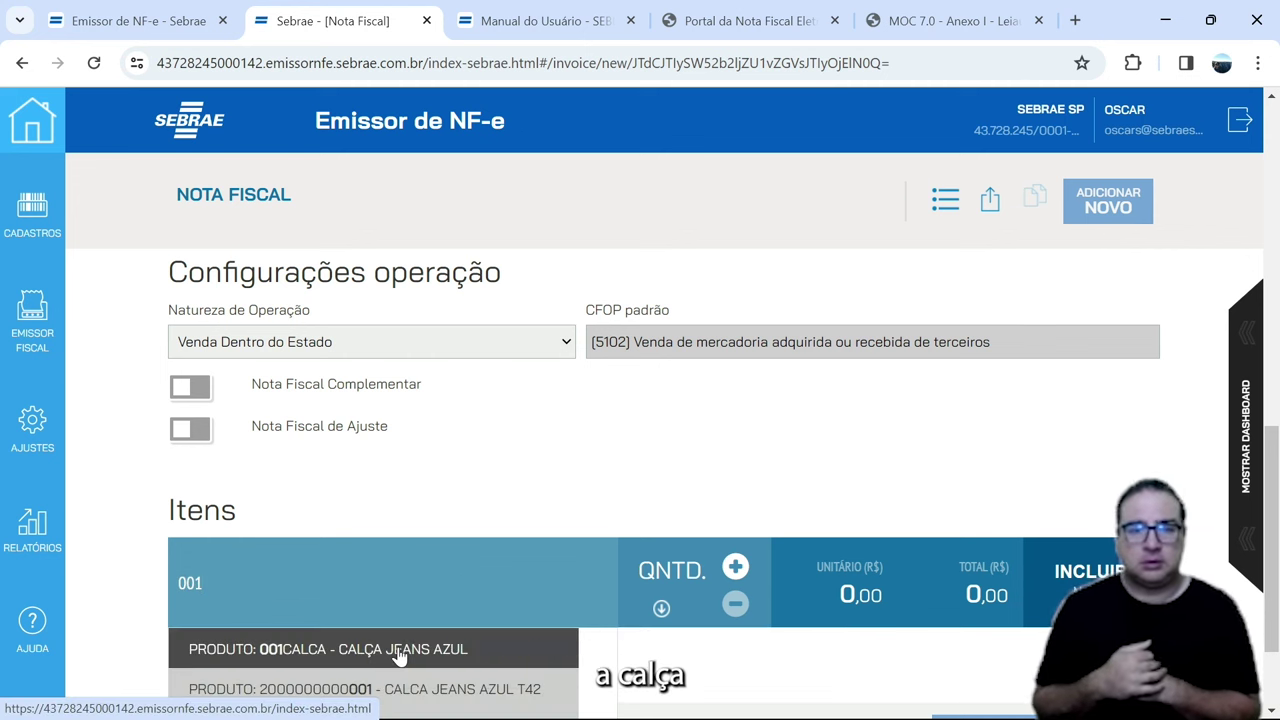
pyautogui.click(398, 652)
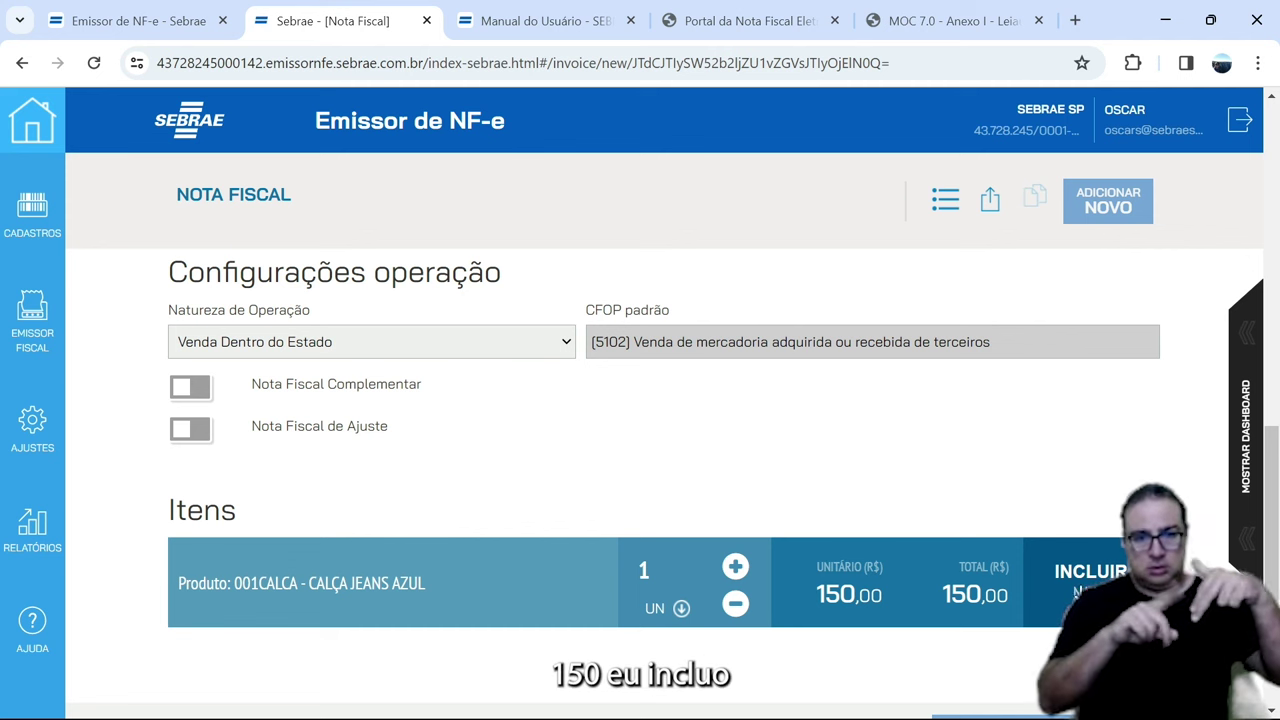
pyautogui.click(1030, 590)
pyautogui.scroll(-1, 772, 590)
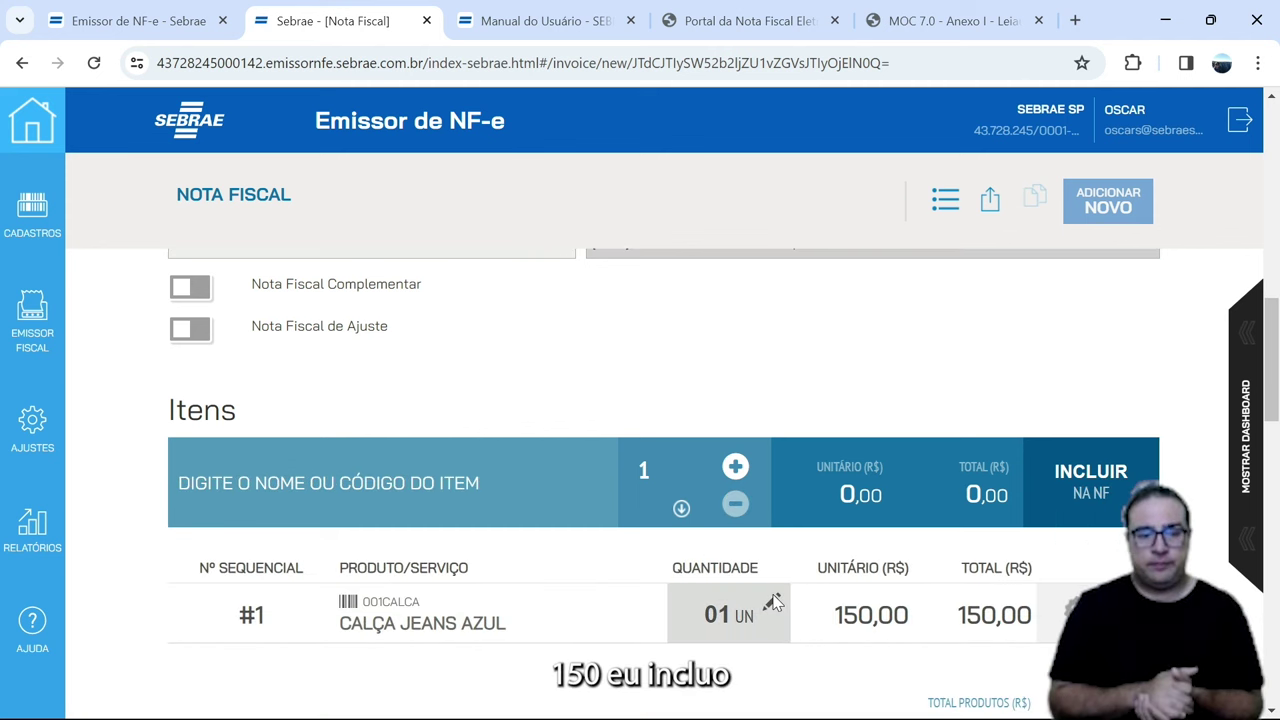
# - Review the first item's details, set its unit value to R$ 120,00, and save the item
pyautogui.scroll(1, 768, 550)
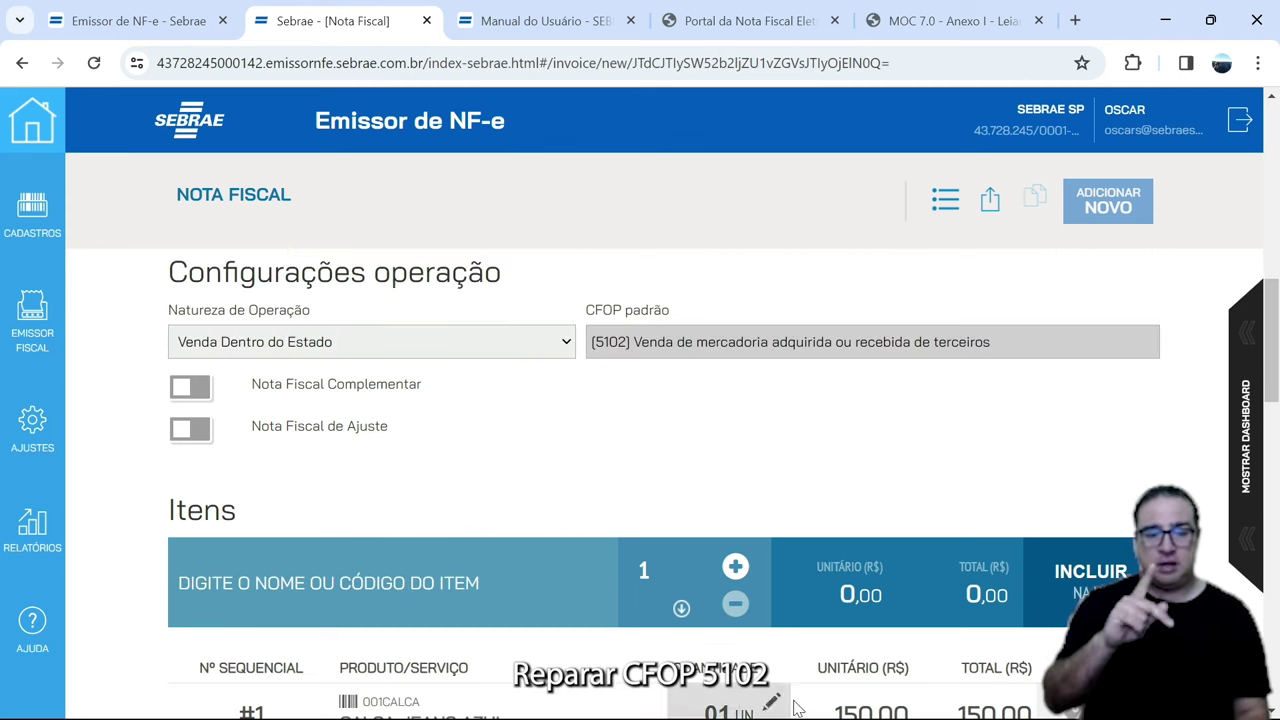
pyautogui.scroll(-1, 785, 693)
pyautogui.click(771, 603)
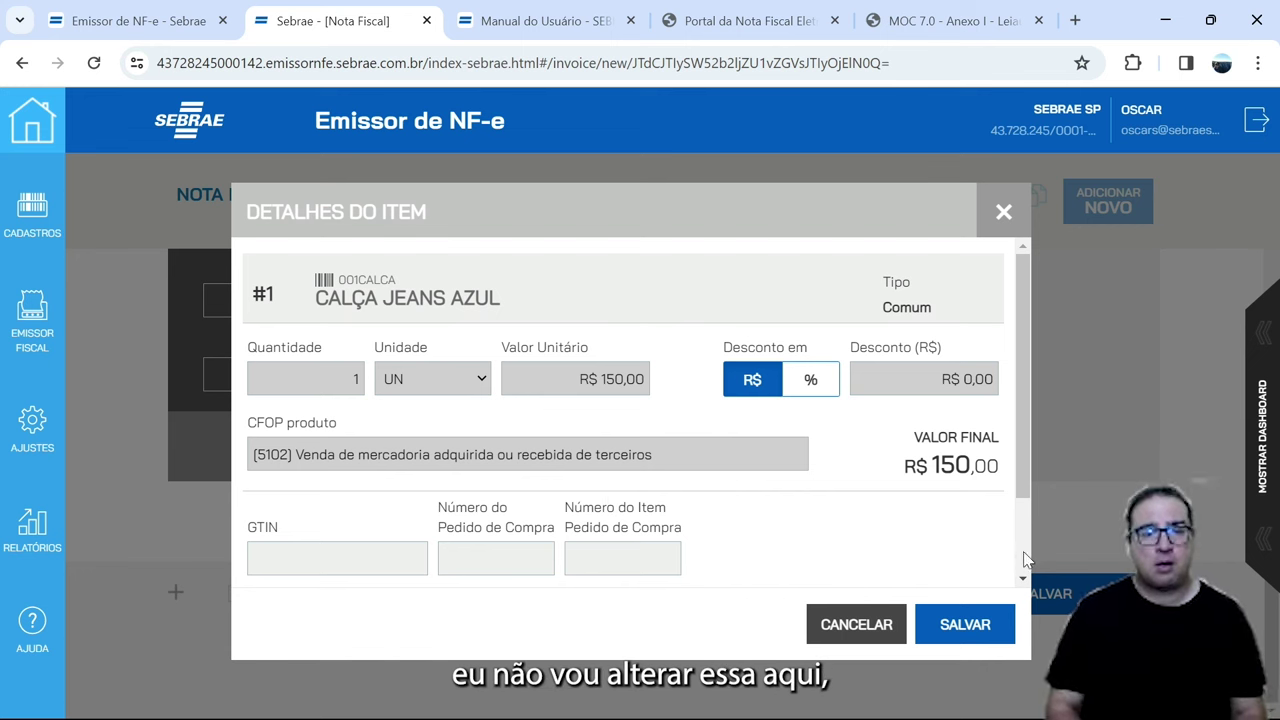
pyautogui.scroll(-1, 1022, 562)
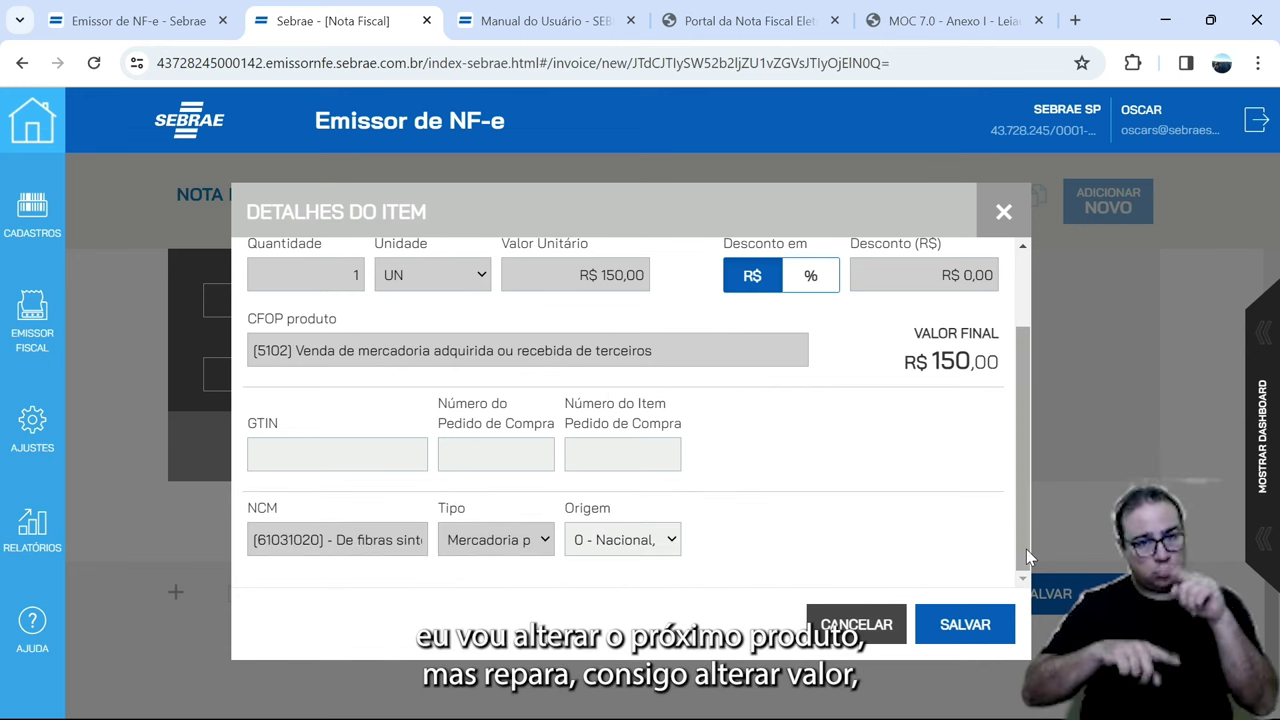
pyautogui.scroll(1, 1026, 549)
pyautogui.click(523, 374)
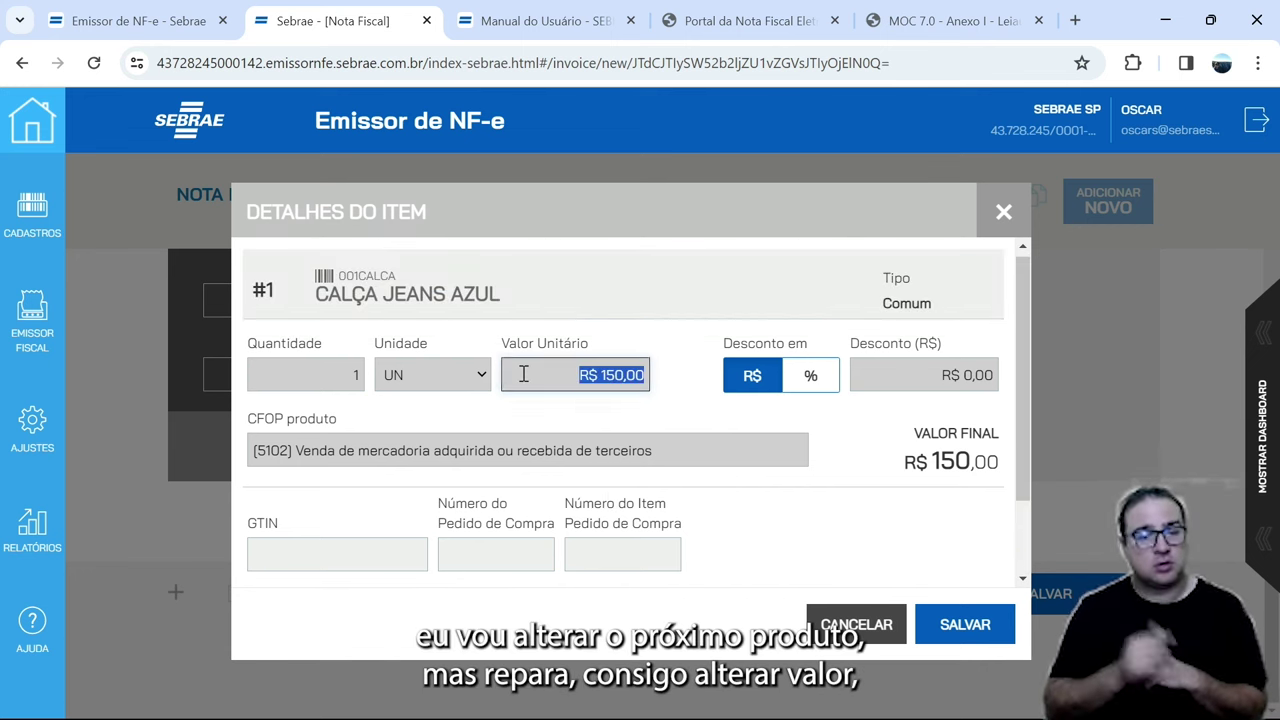
pyautogui.write('120,00')
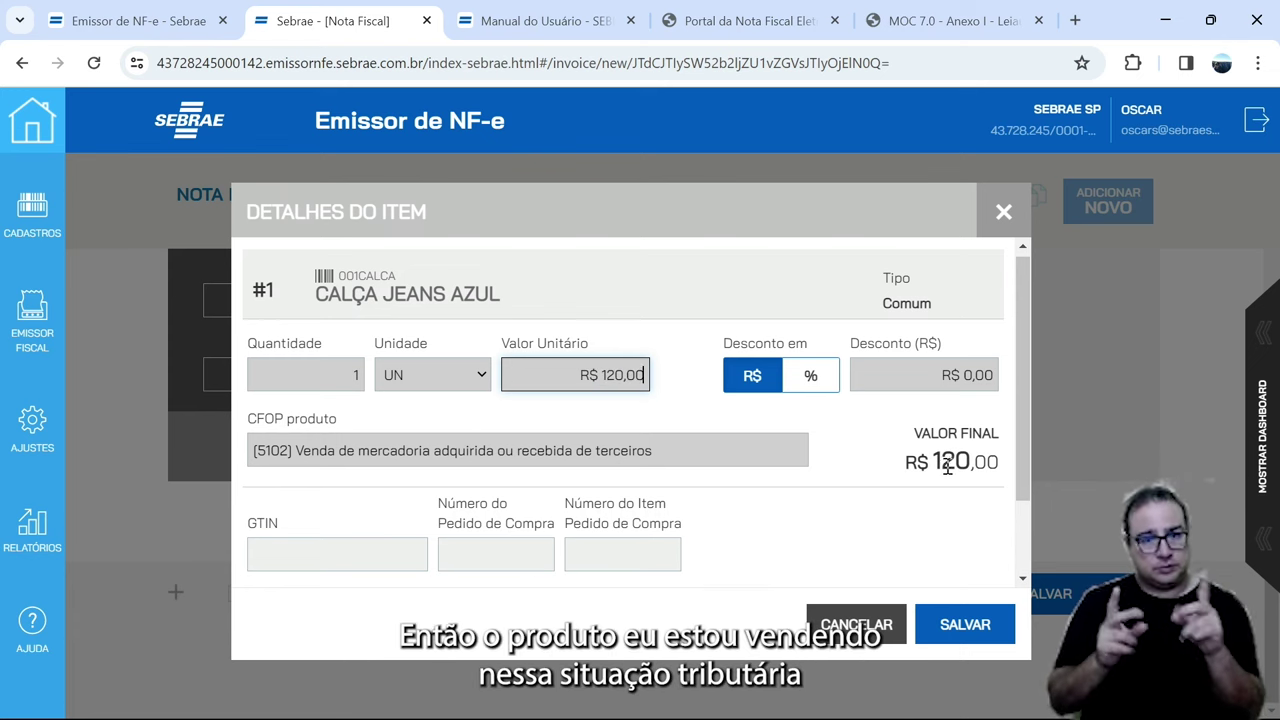
pyautogui.click(965, 624)
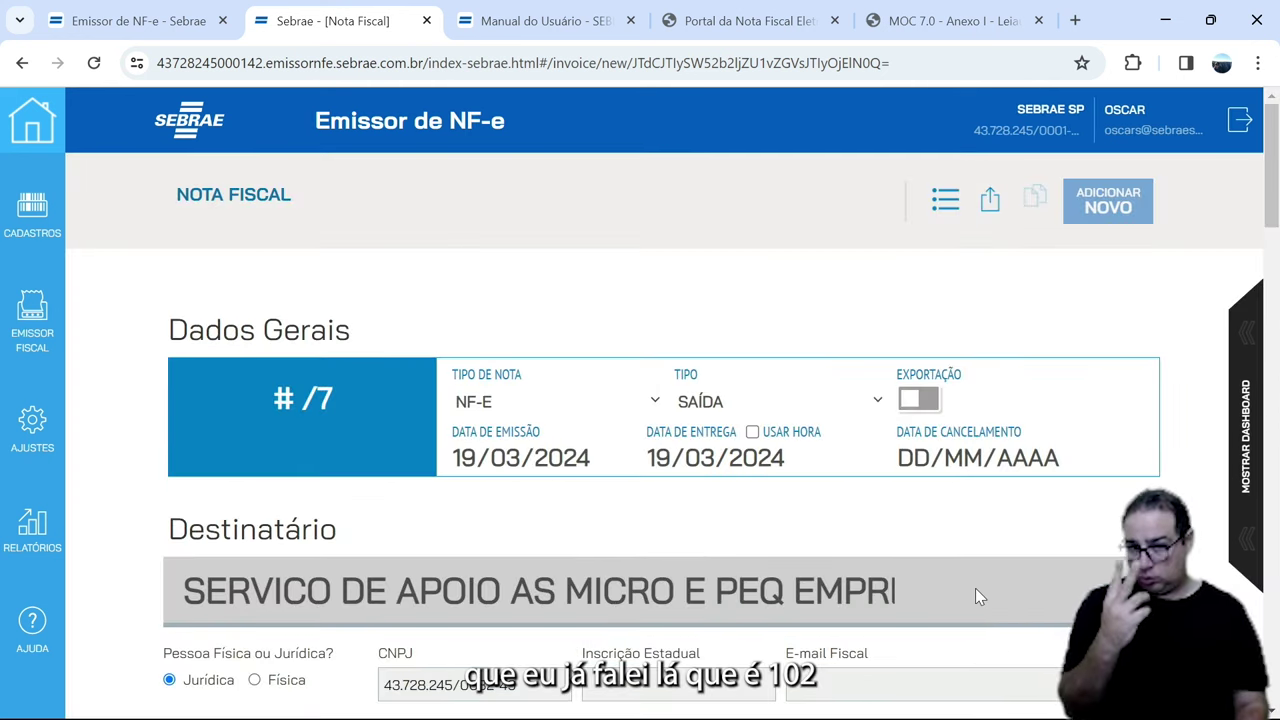
# - Include the 001CALCA - CALÇA JEANS AZUL product in the invoice again as a second item
pyautogui.scroll(-9, 975, 596)
pyautogui.scroll(-2, 975, 596)
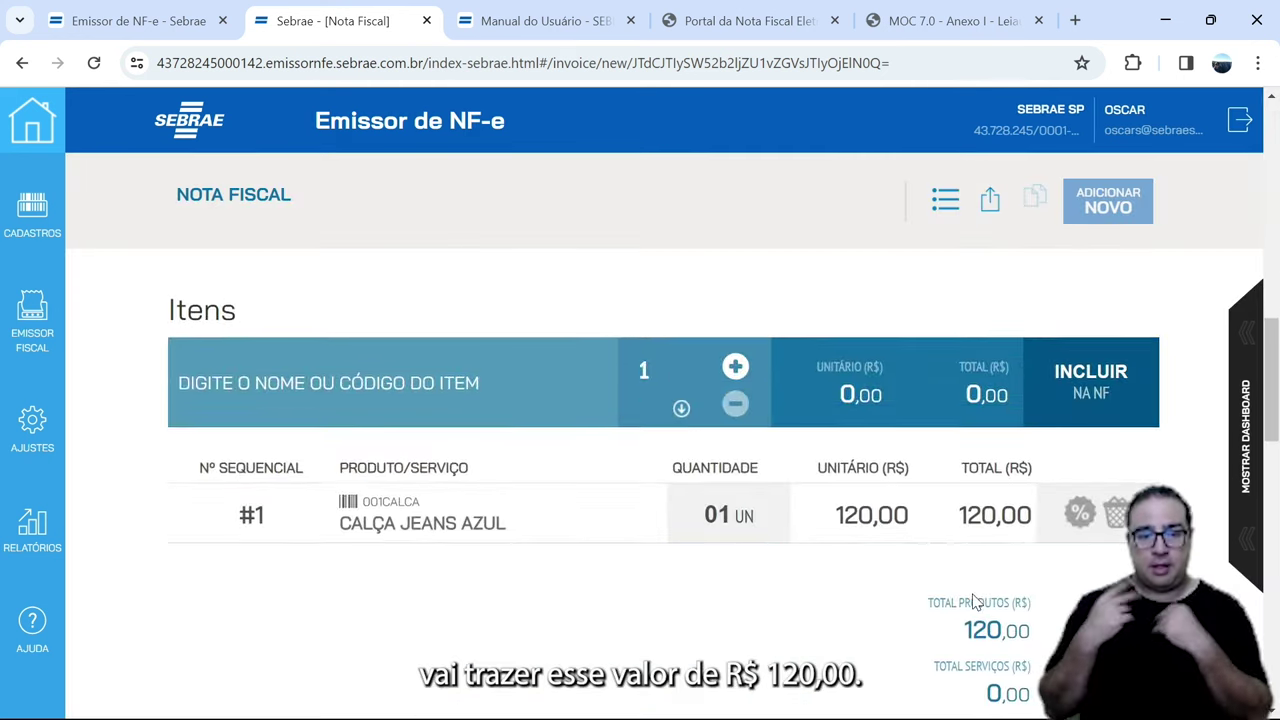
pyautogui.click(415, 378)
pyautogui.write('001')
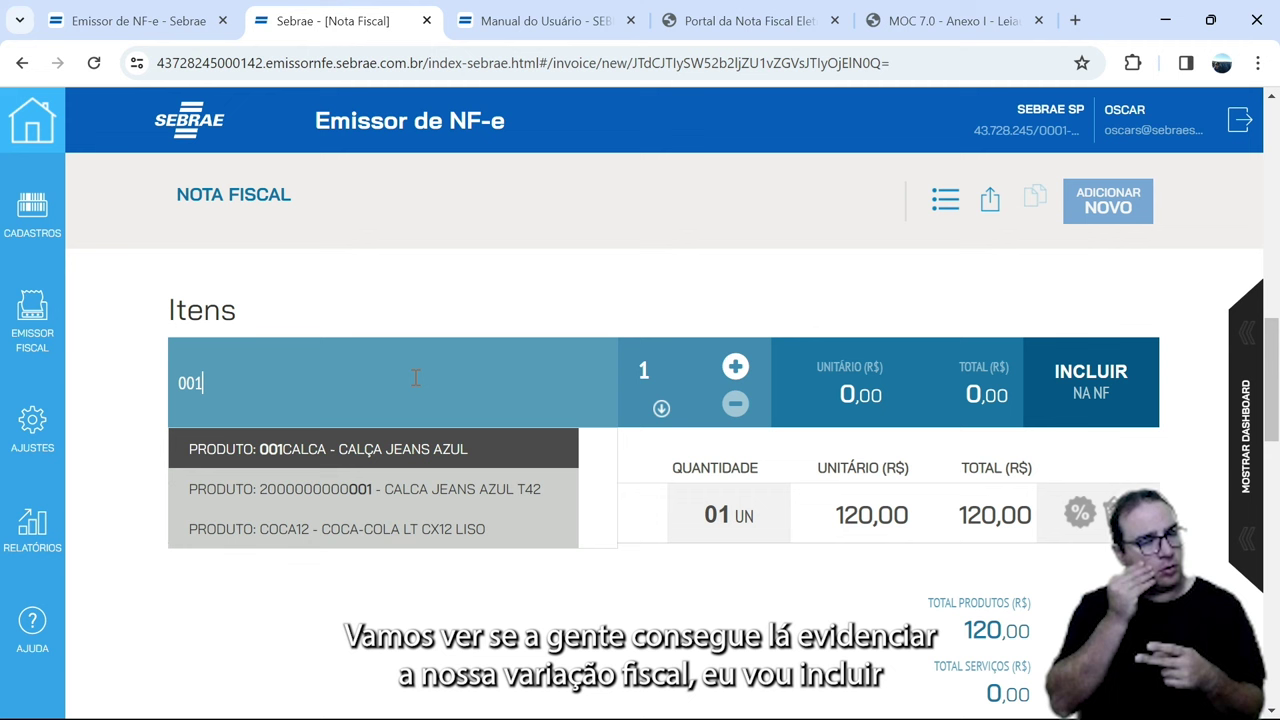
pyautogui.click(388, 450)
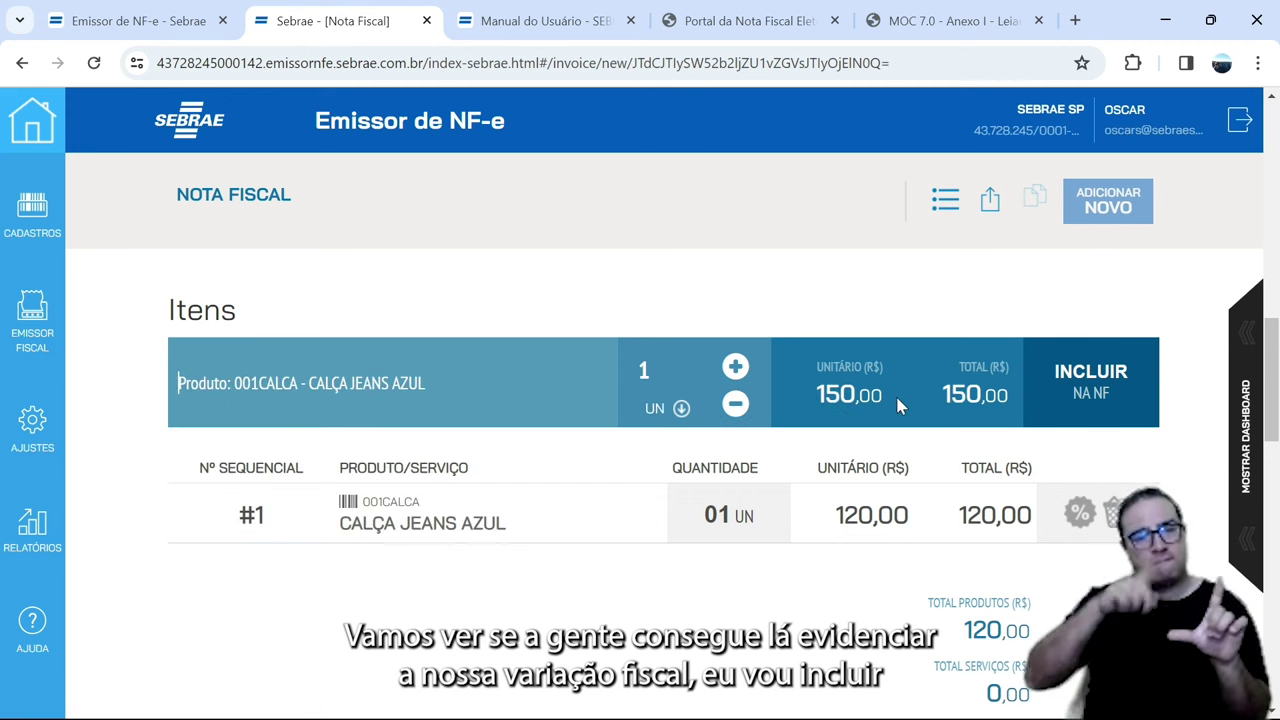
pyautogui.click(1103, 393)
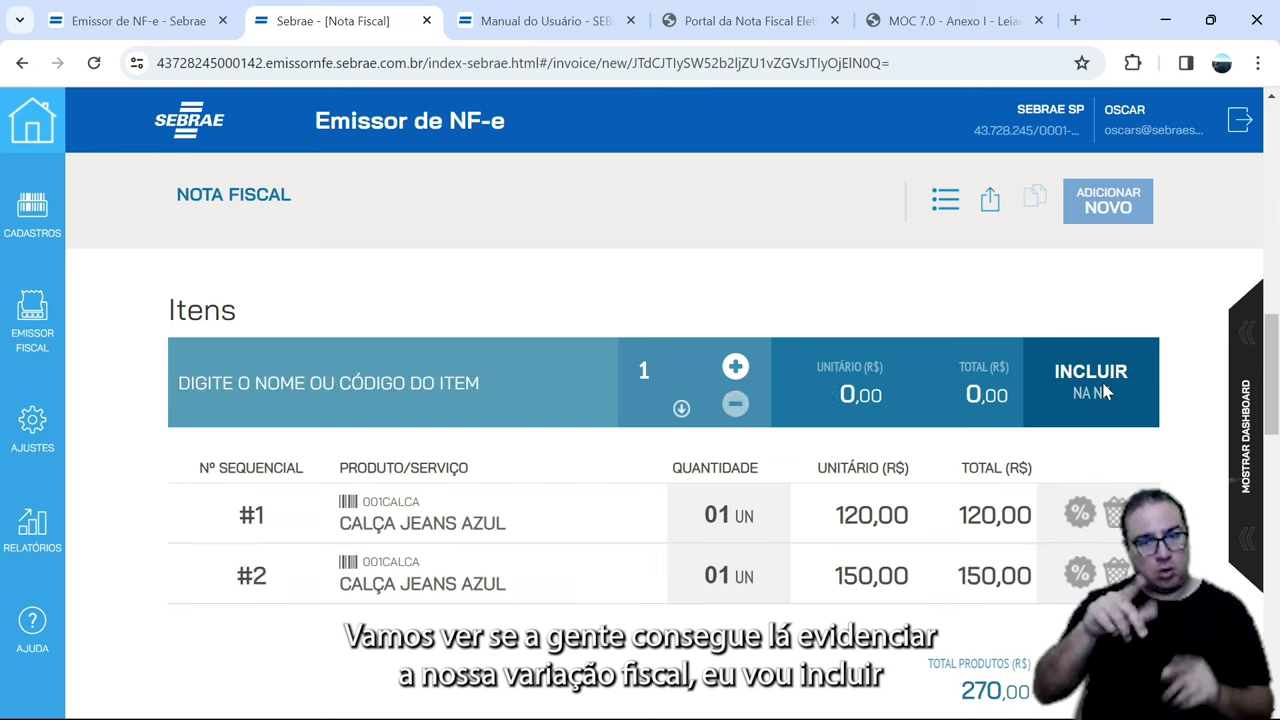
# - Set the second item's product CFOP to 5401, save the item, and check the item list and product total
pyautogui.click(773, 566)
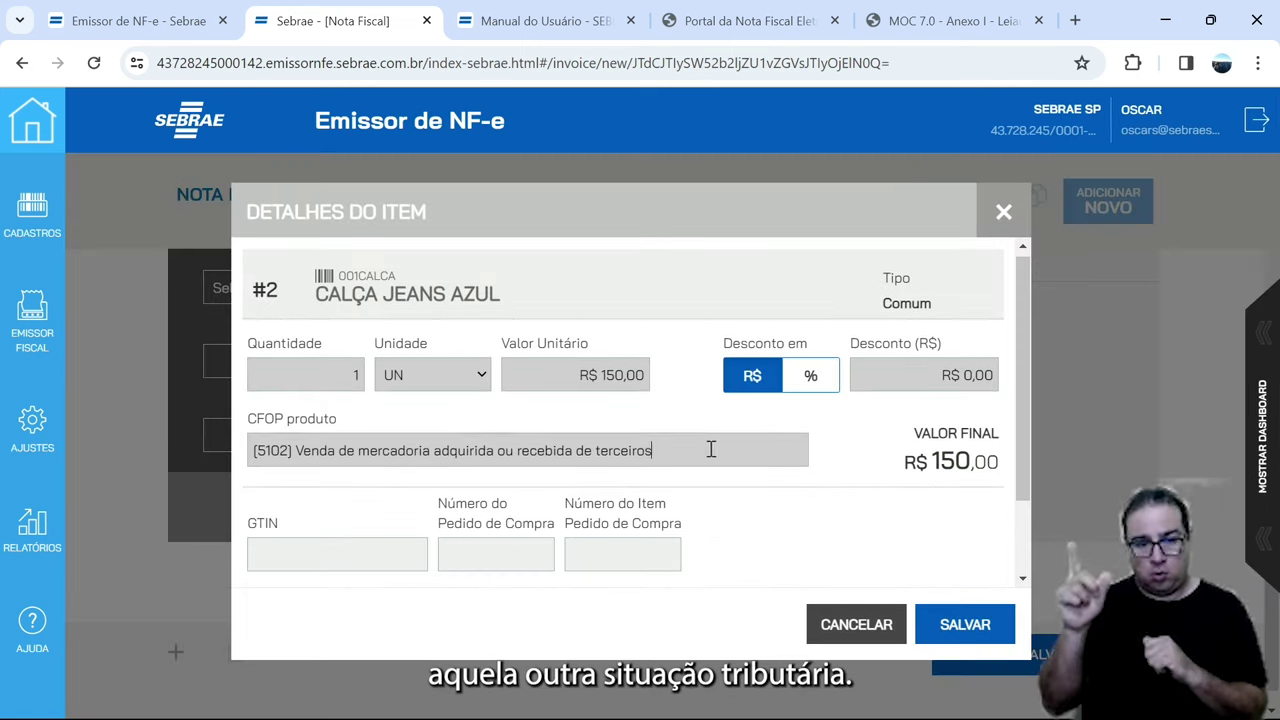
pyautogui.moveTo(708, 449); pyautogui.dragTo(296, 455)
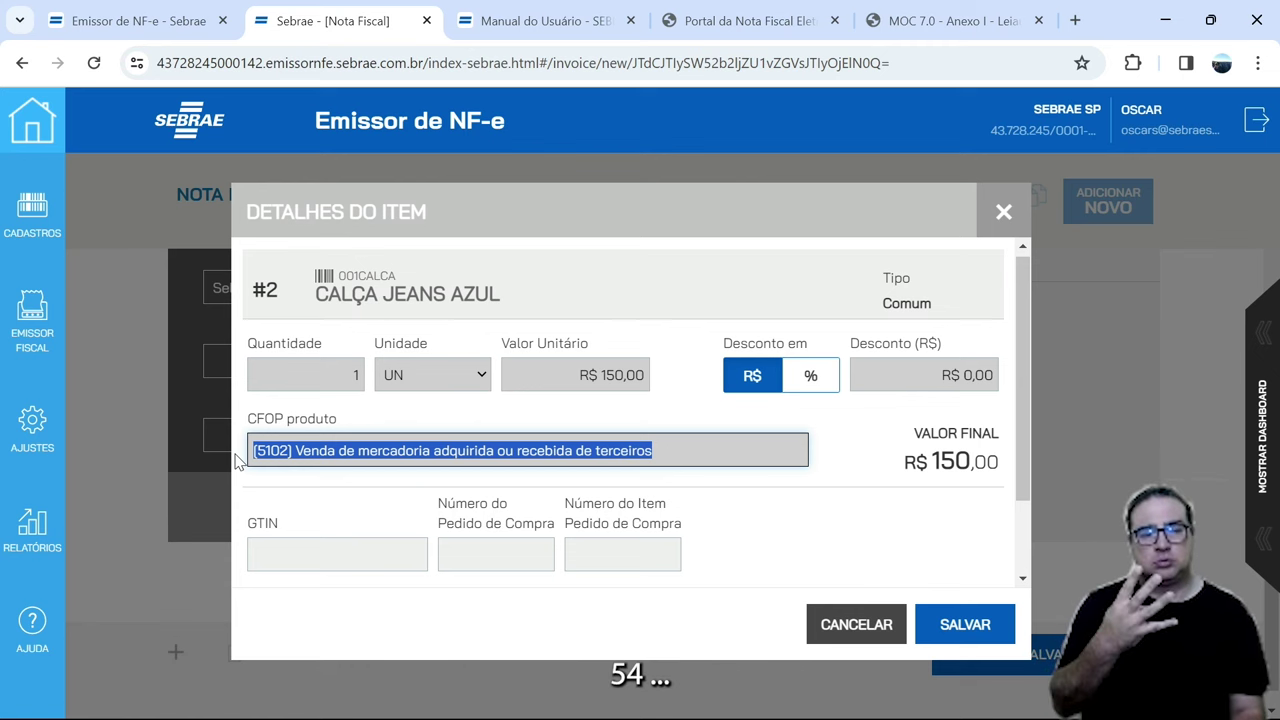
pyautogui.write('54')
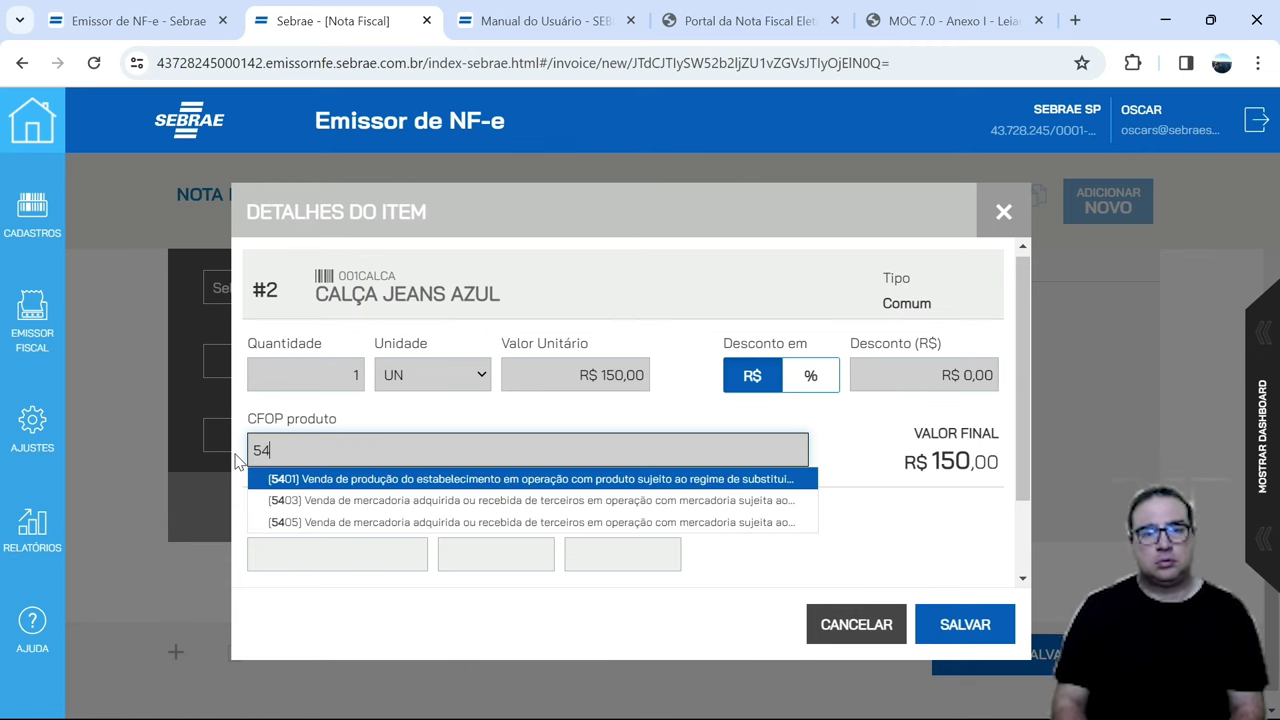
pyautogui.click(318, 480)
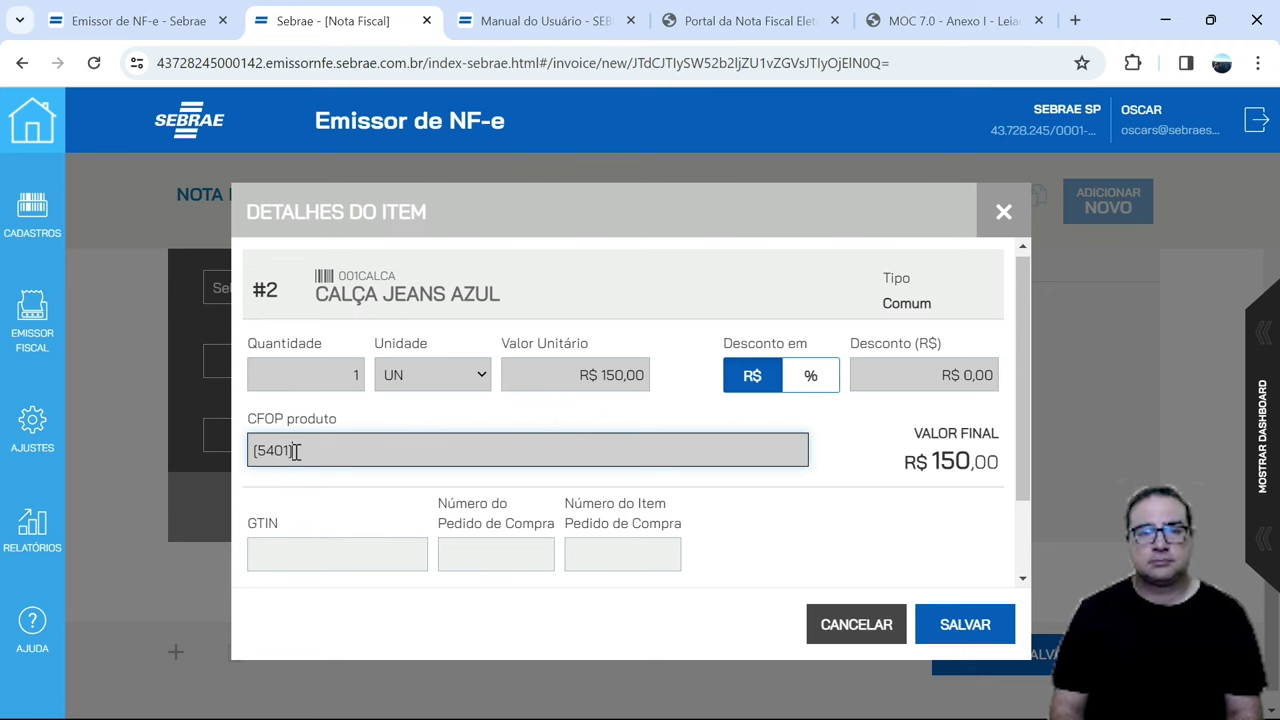
pyautogui.press('BackSpace')
pyautogui.press('BackSpace')
pyautogui.press('BackSpace')
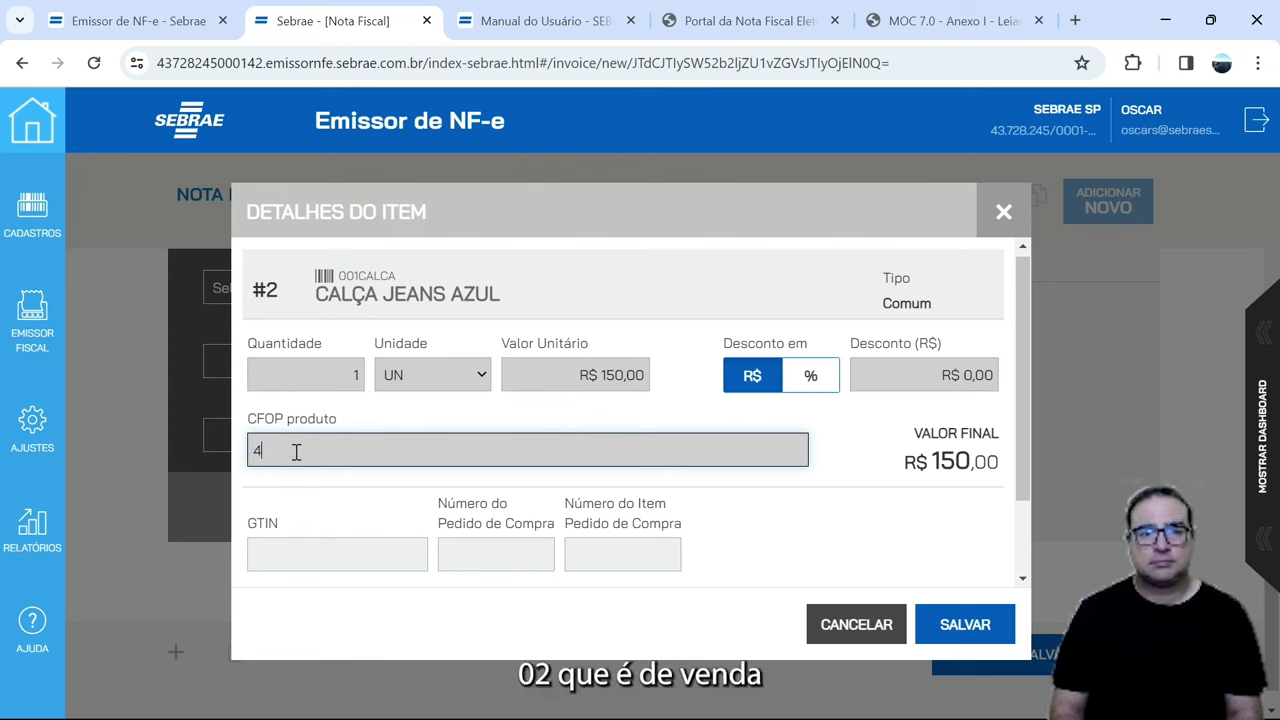
pyautogui.press('BackSpace')
pyautogui.write('540')
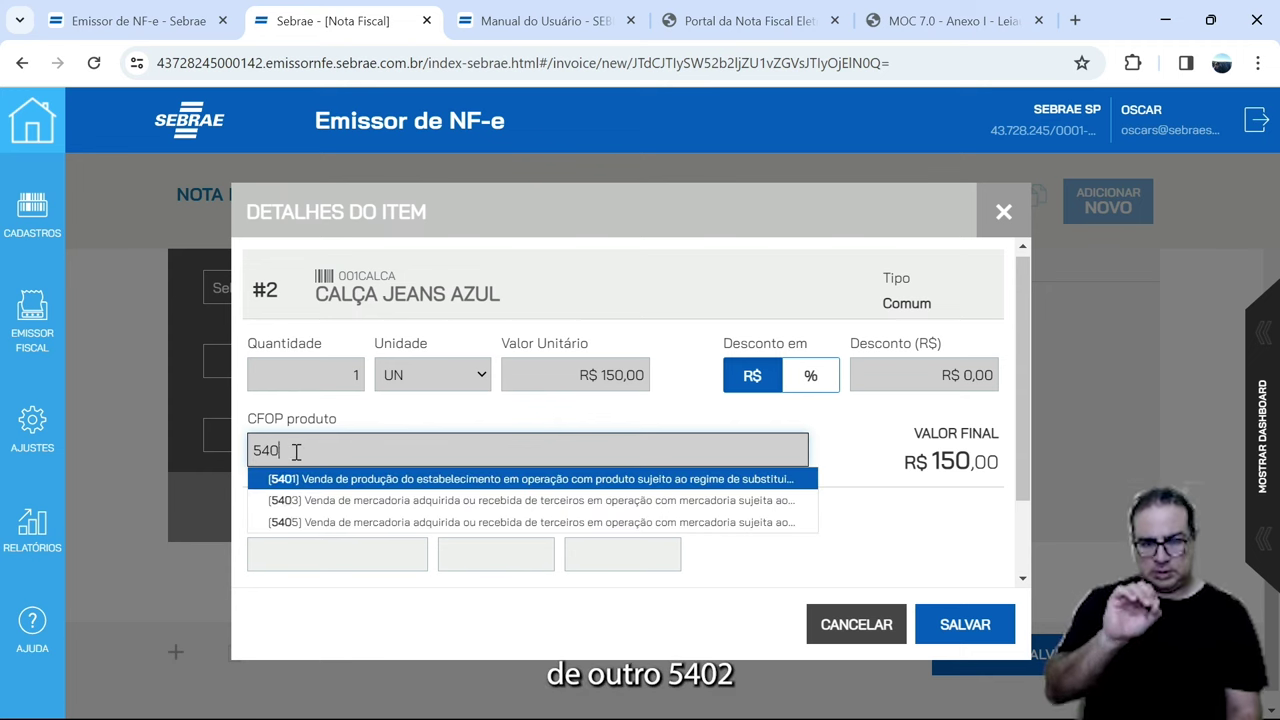
pyautogui.write('2')
pyautogui.press('BackSpace')
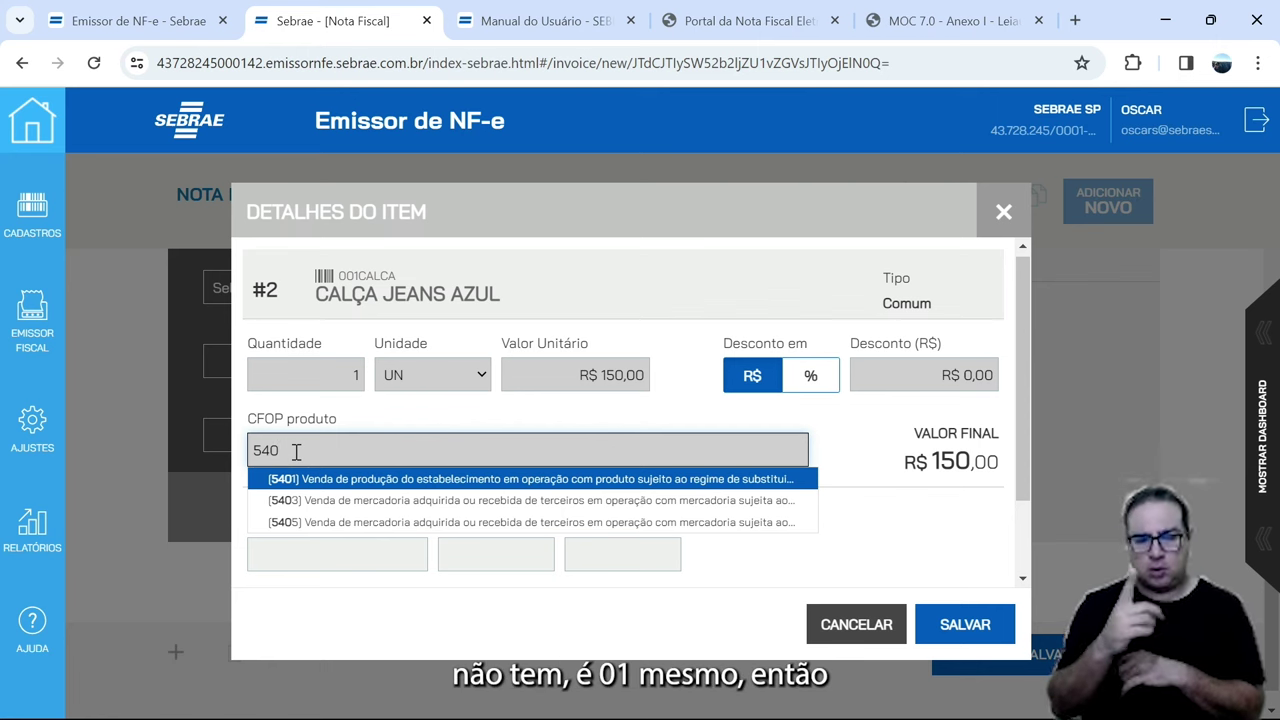
pyautogui.press('Return')
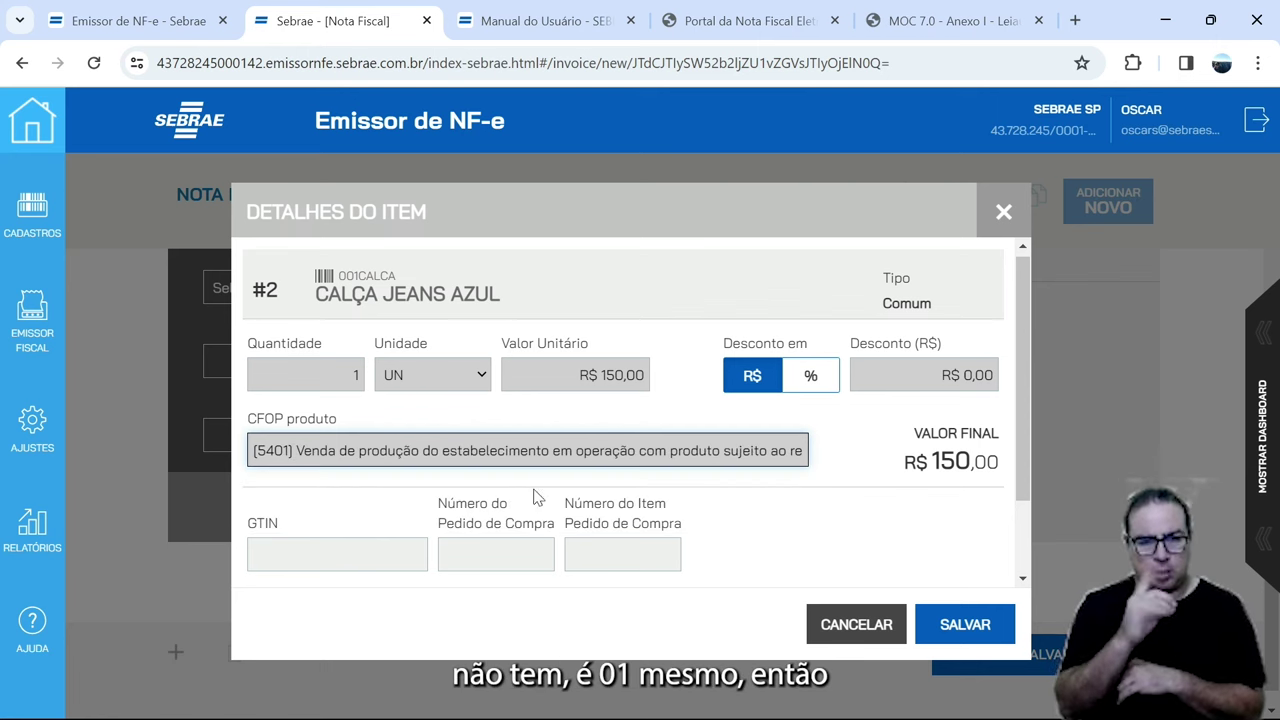
pyautogui.click(955, 622)
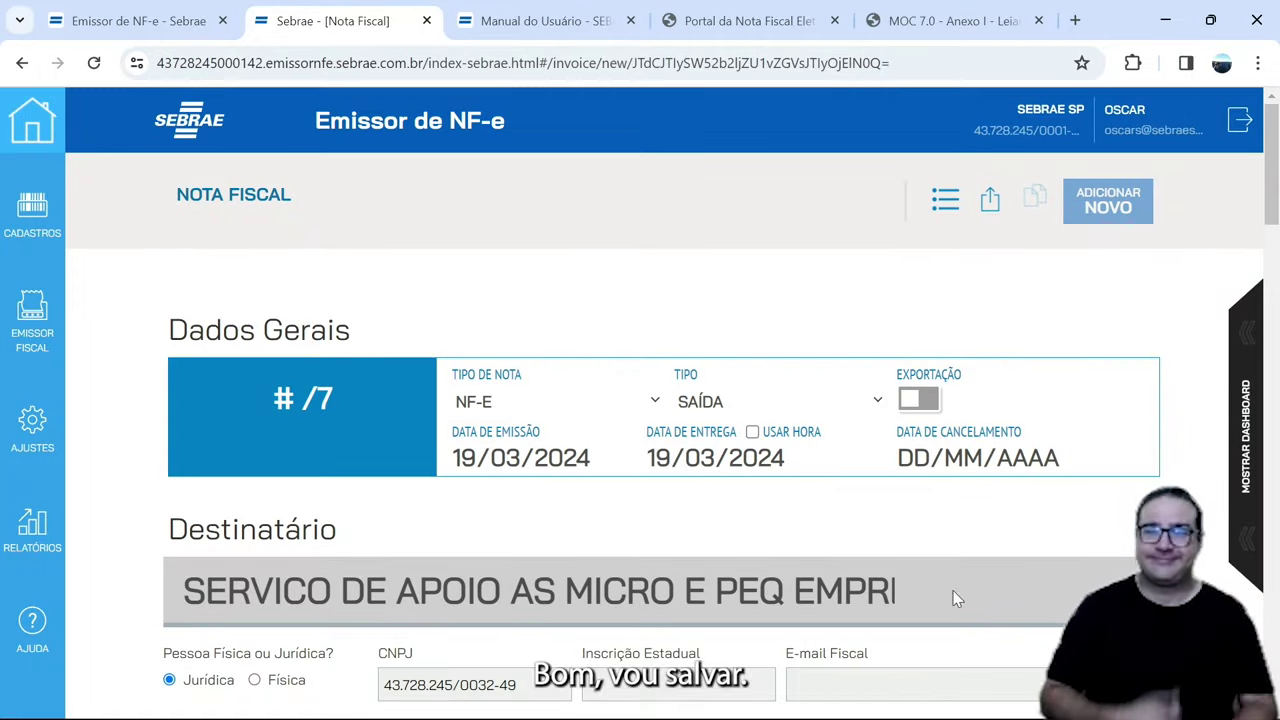
pyautogui.scroll(-10, 977, 473)
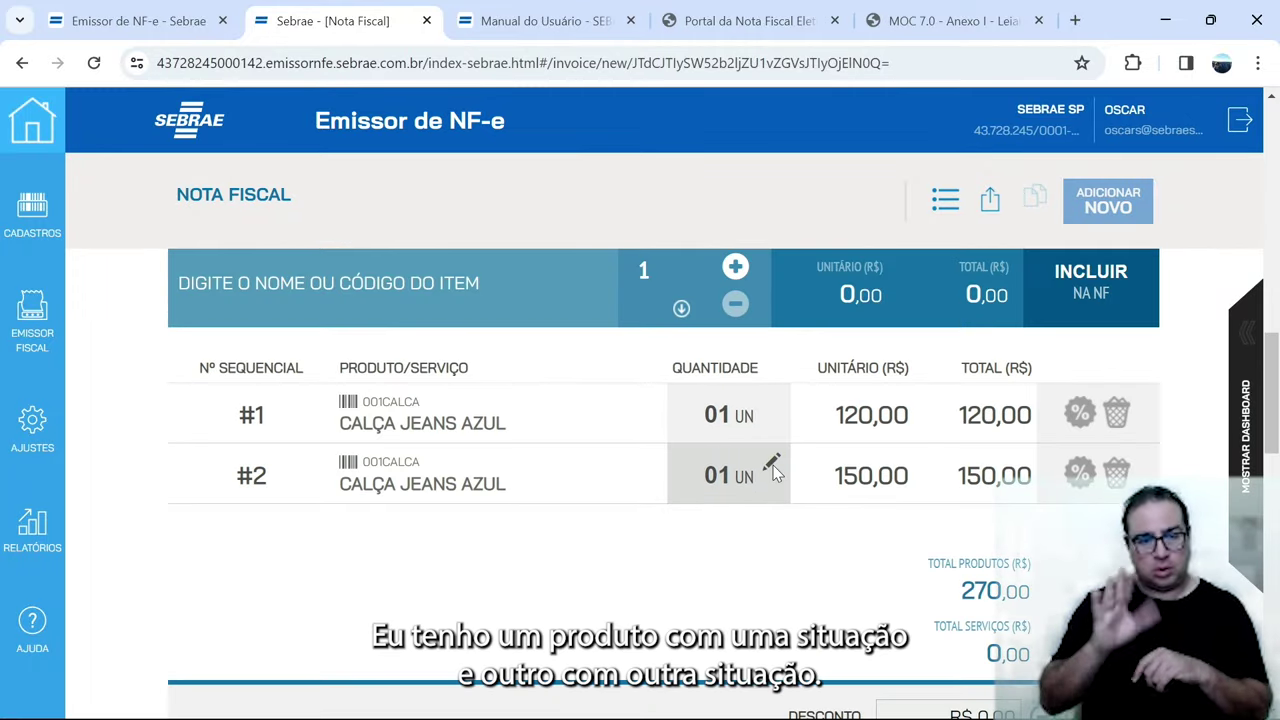
pyautogui.scroll(-2, 777, 473)
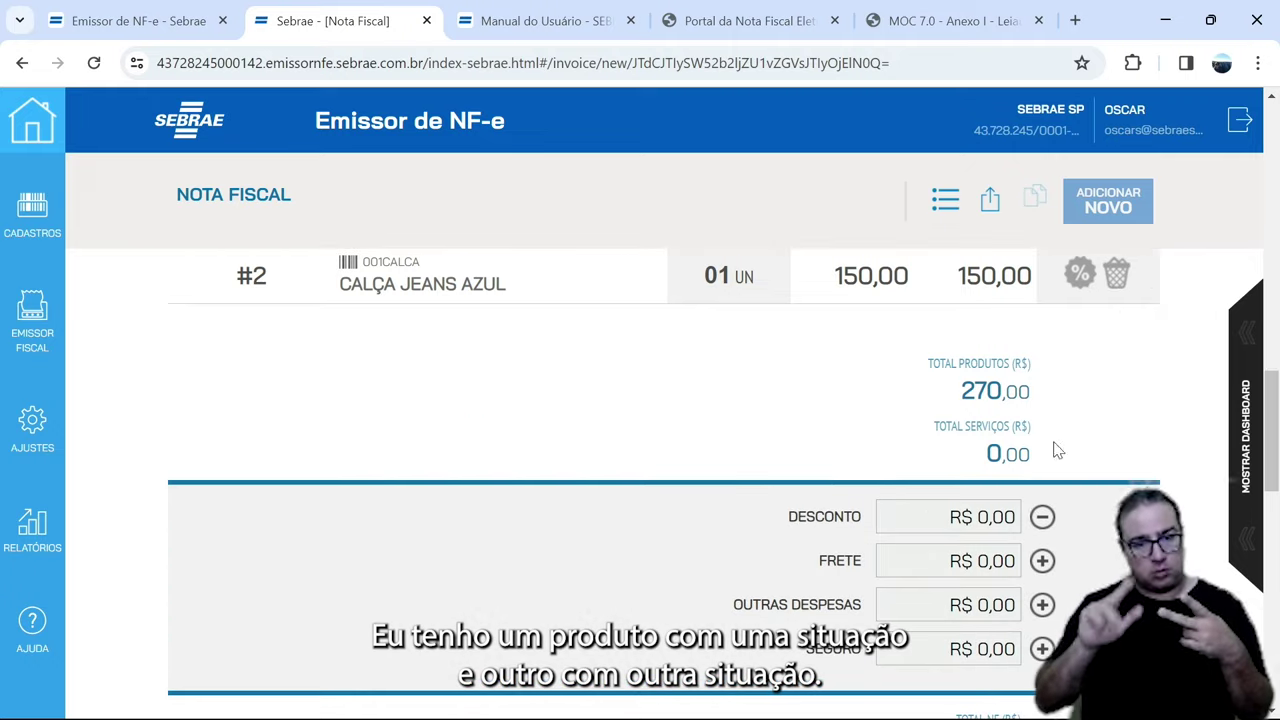
pyautogui.scroll(1, 995, 398)
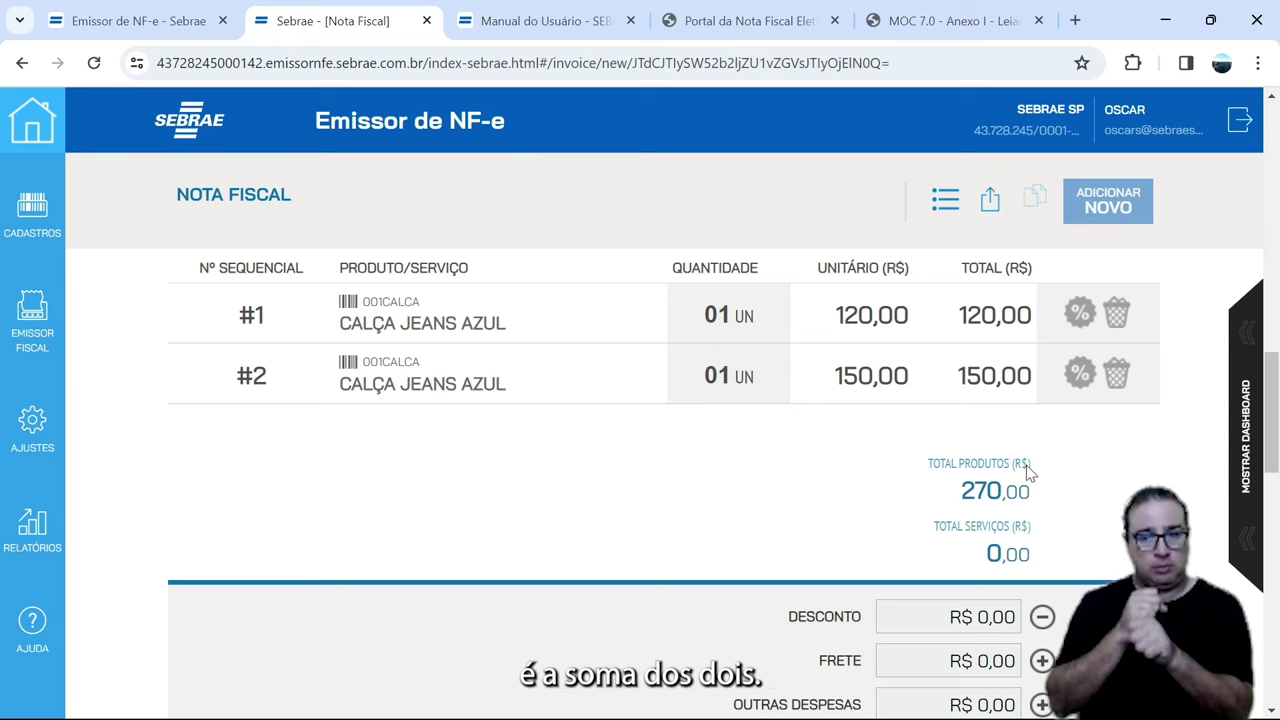
# - Set the invoice discount (Desconto) to R$ 12,00 and check its effect on the item values and invoice total
pyautogui.scroll(-1, 1020, 455)
pyautogui.click(973, 562)
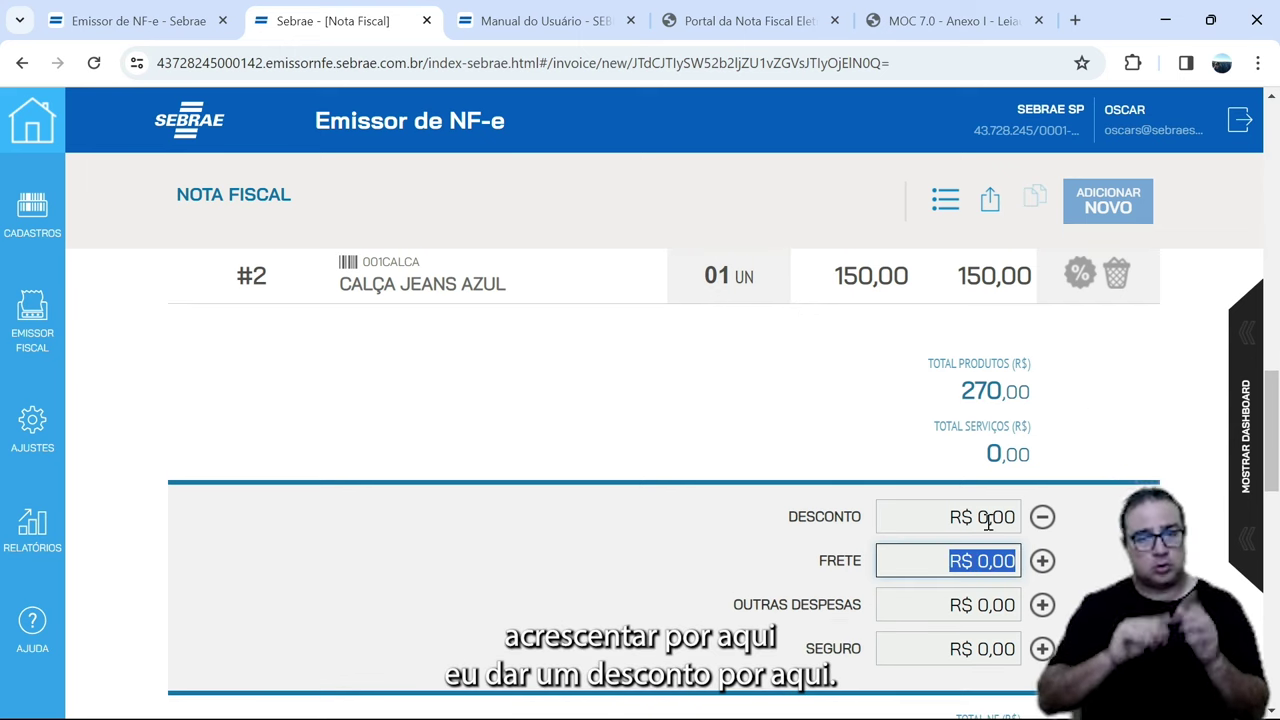
pyautogui.click(988, 522)
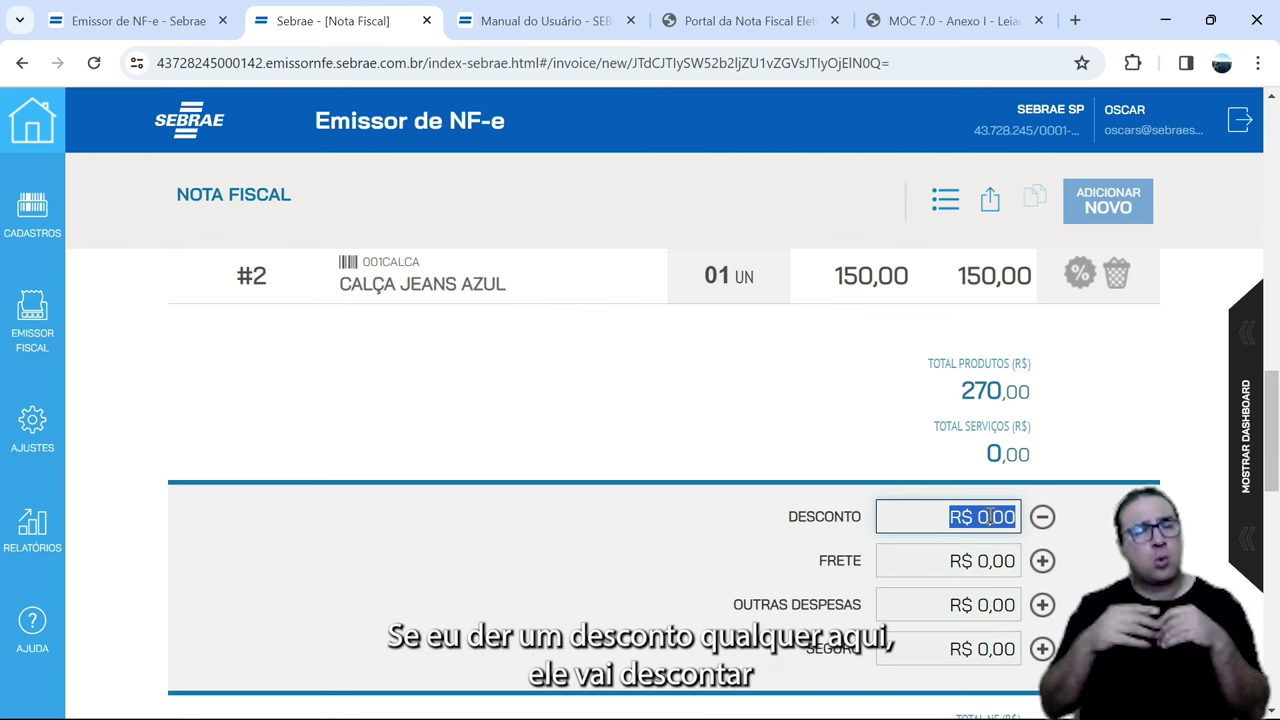
pyautogui.scroll(1, 1005, 340)
pyautogui.scroll(2, 1008, 345)
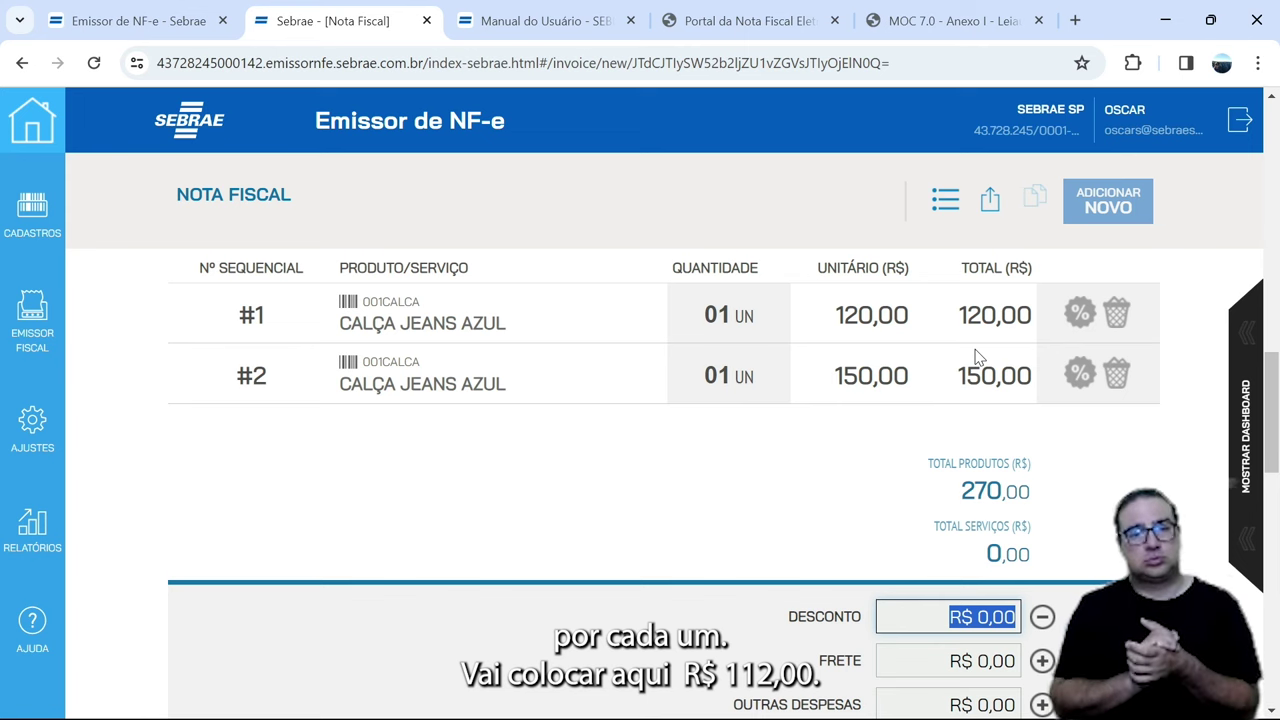
pyautogui.write('12')
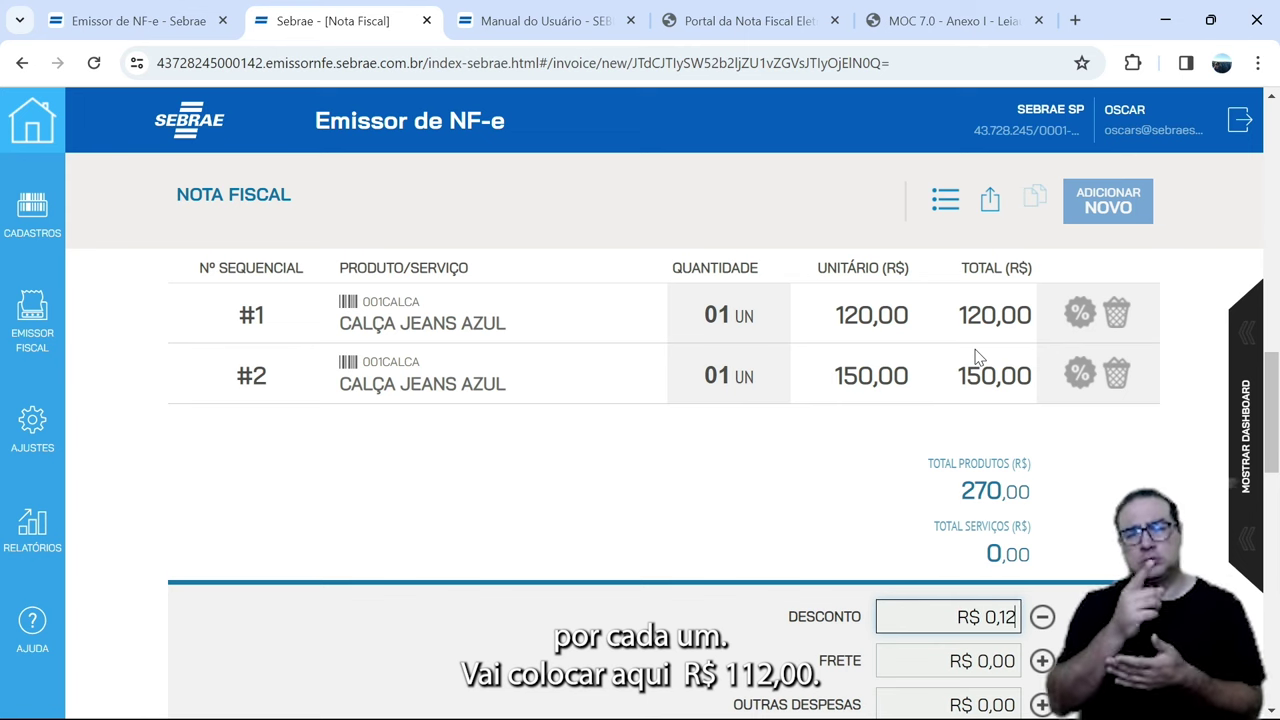
pyautogui.write(',00')
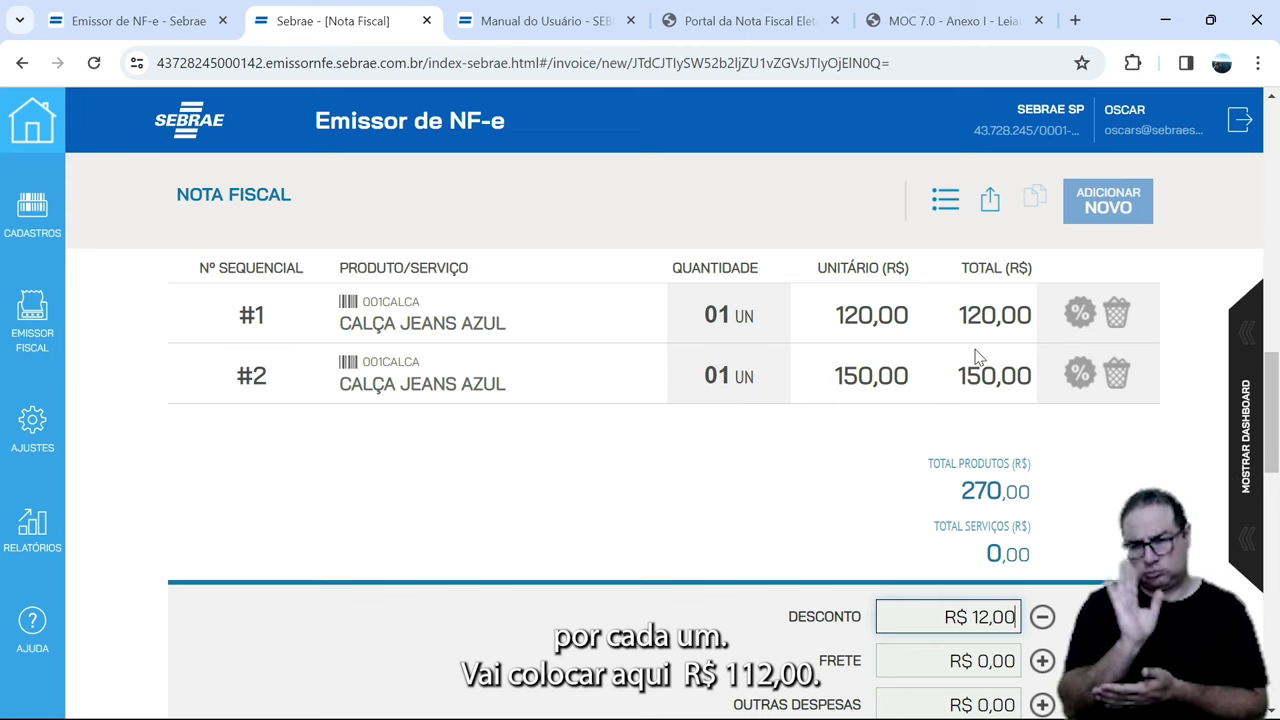
pyautogui.press('Tab')
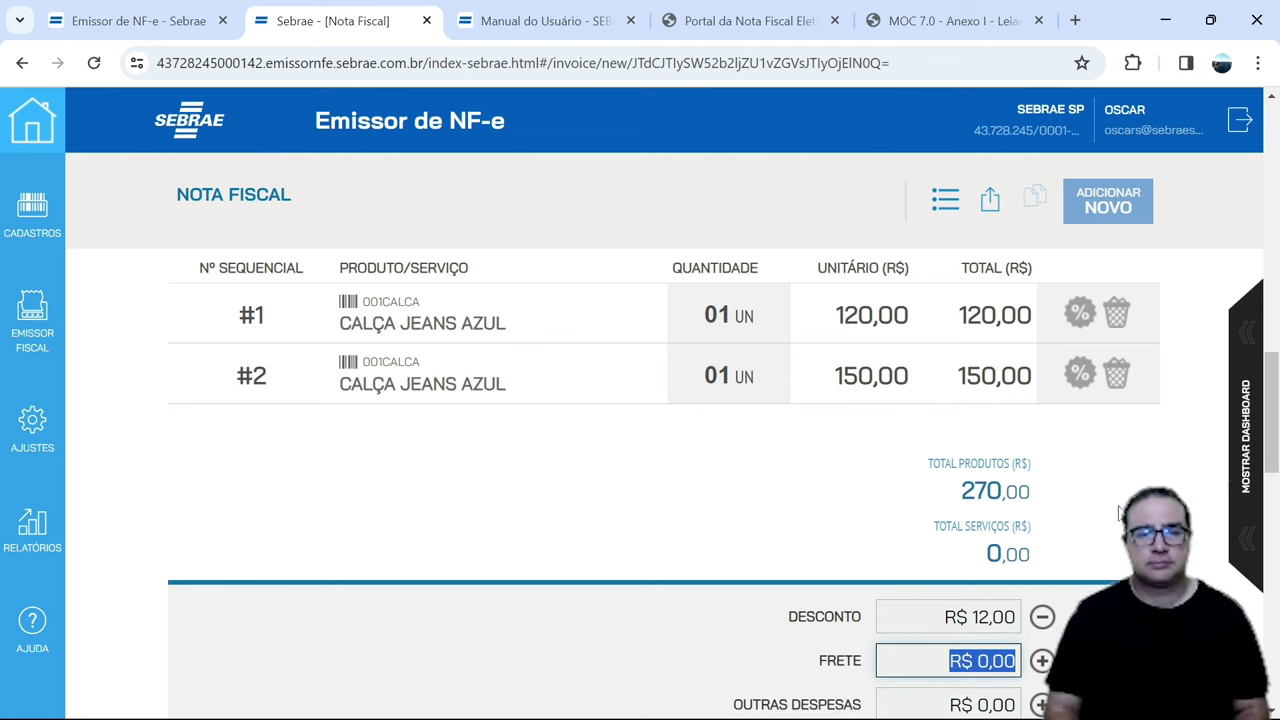
pyautogui.scroll(-3, 1110, 510)
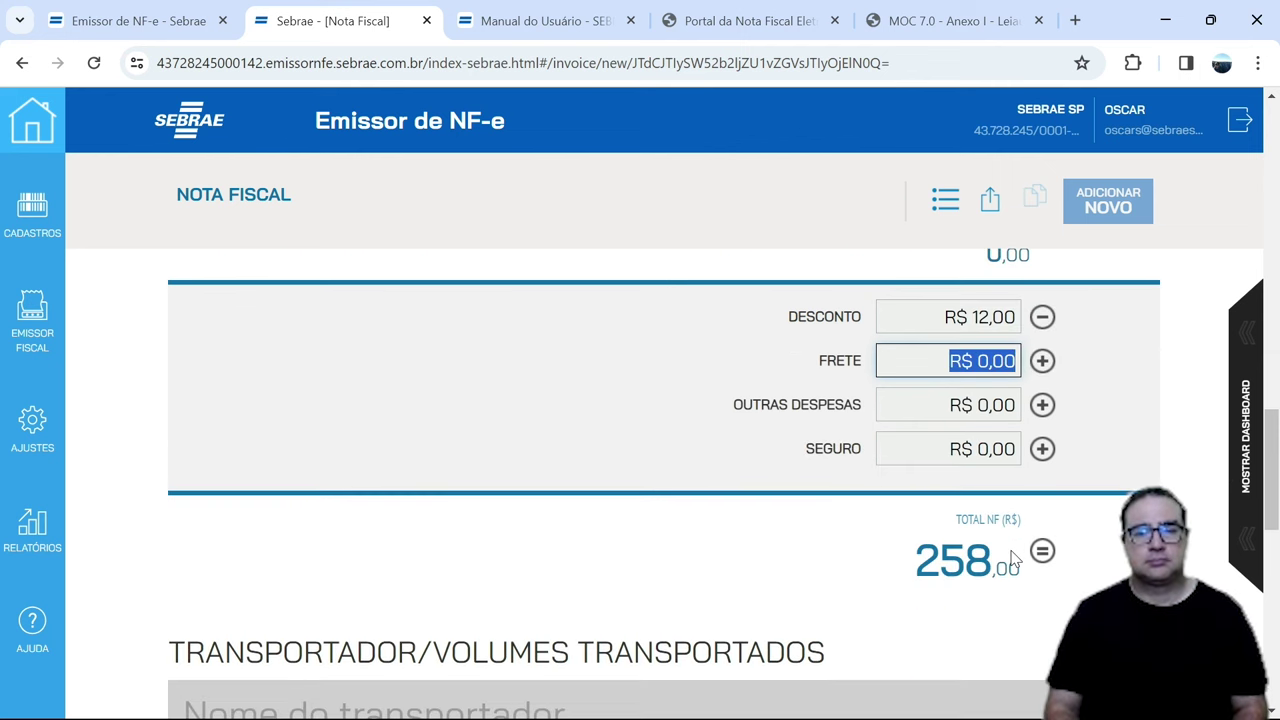
pyautogui.scroll(2, 1020, 510)
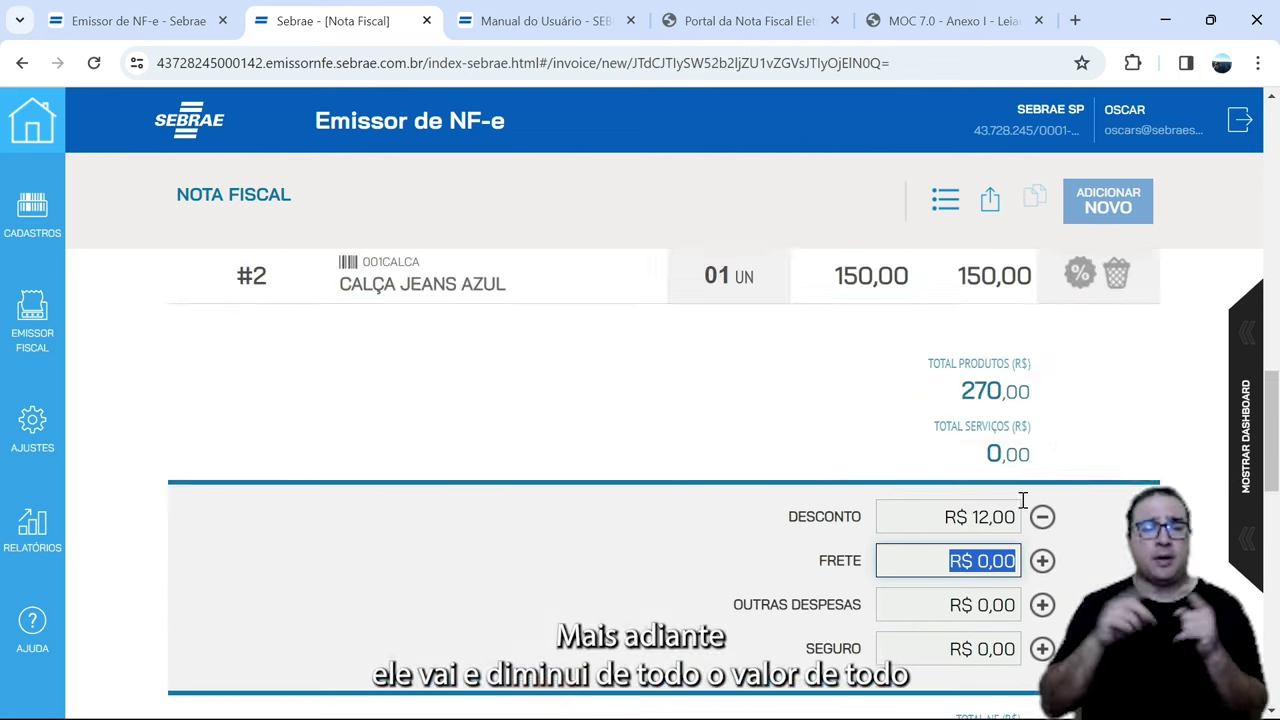
pyautogui.scroll(2, 1022, 500)
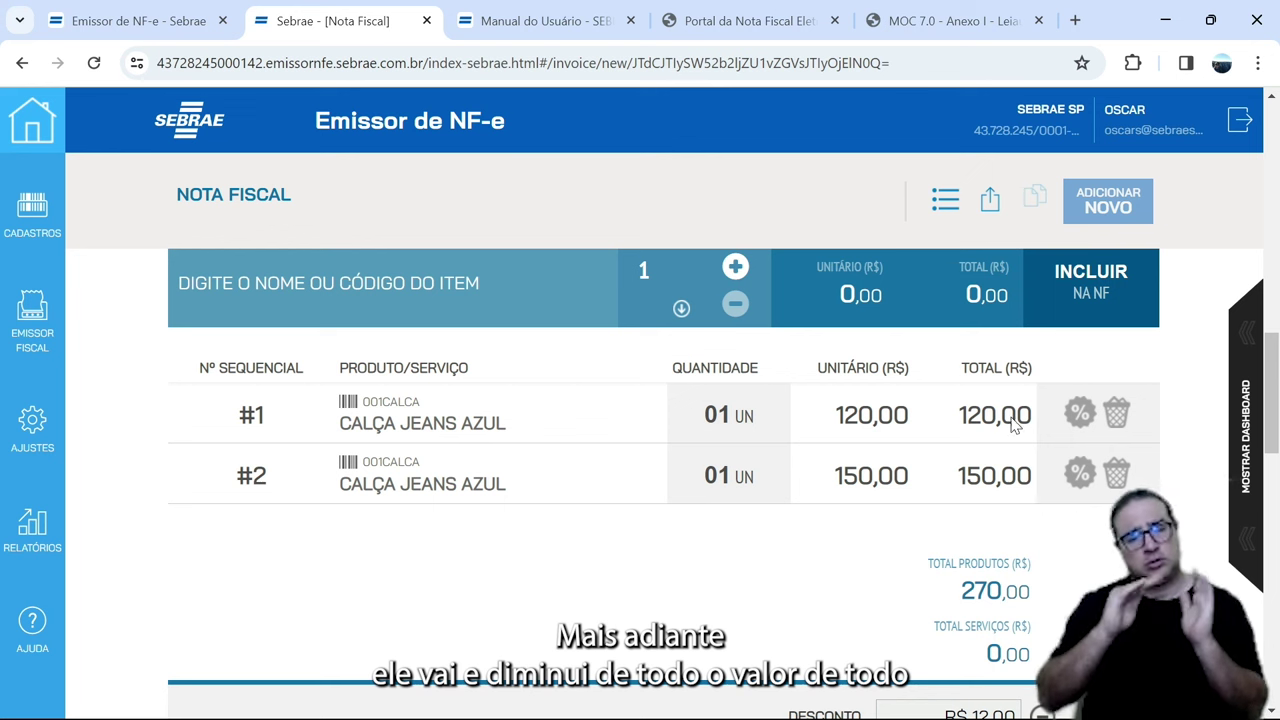
pyautogui.scroll(-2, 1040, 520)
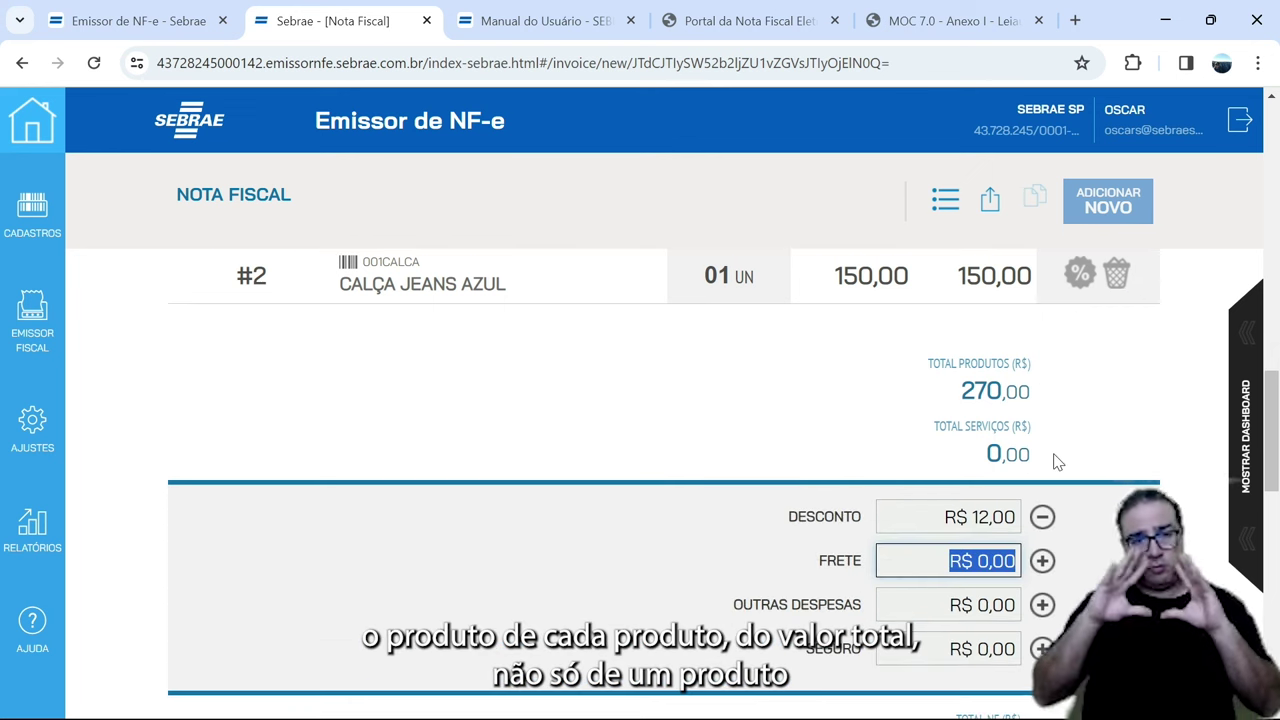
pyautogui.scroll(-2, 1058, 462)
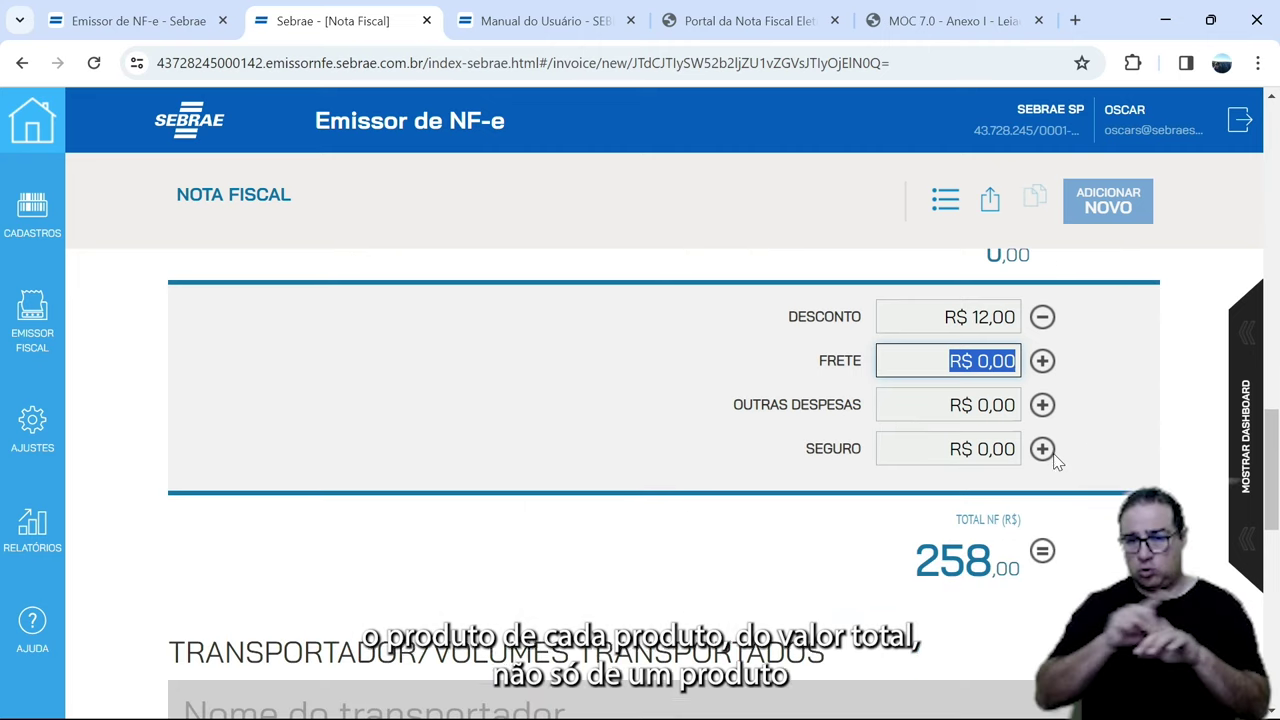
# - Set the carrier section's freight type to Contratação do Frete por conta do Destinatário (FOB)
pyautogui.scroll(-1, 1080, 470)
pyautogui.scroll(-1, 550, 592)
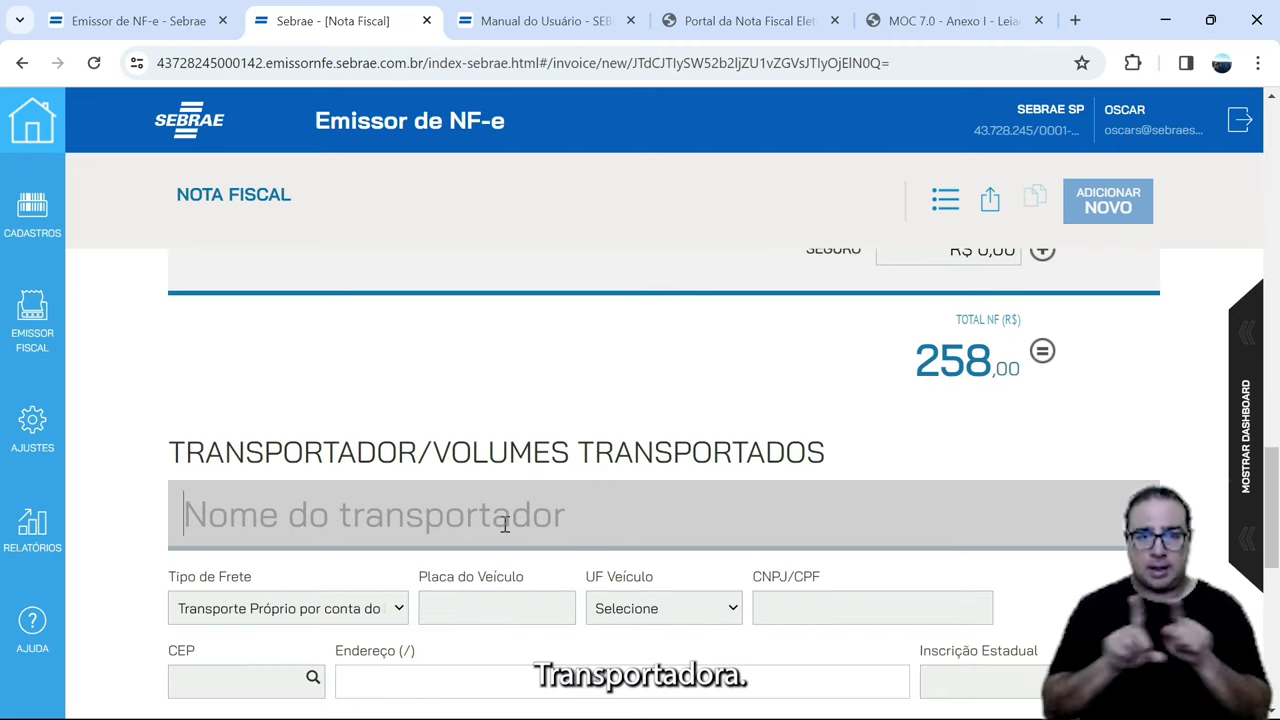
pyautogui.scroll(-1, 540, 514)
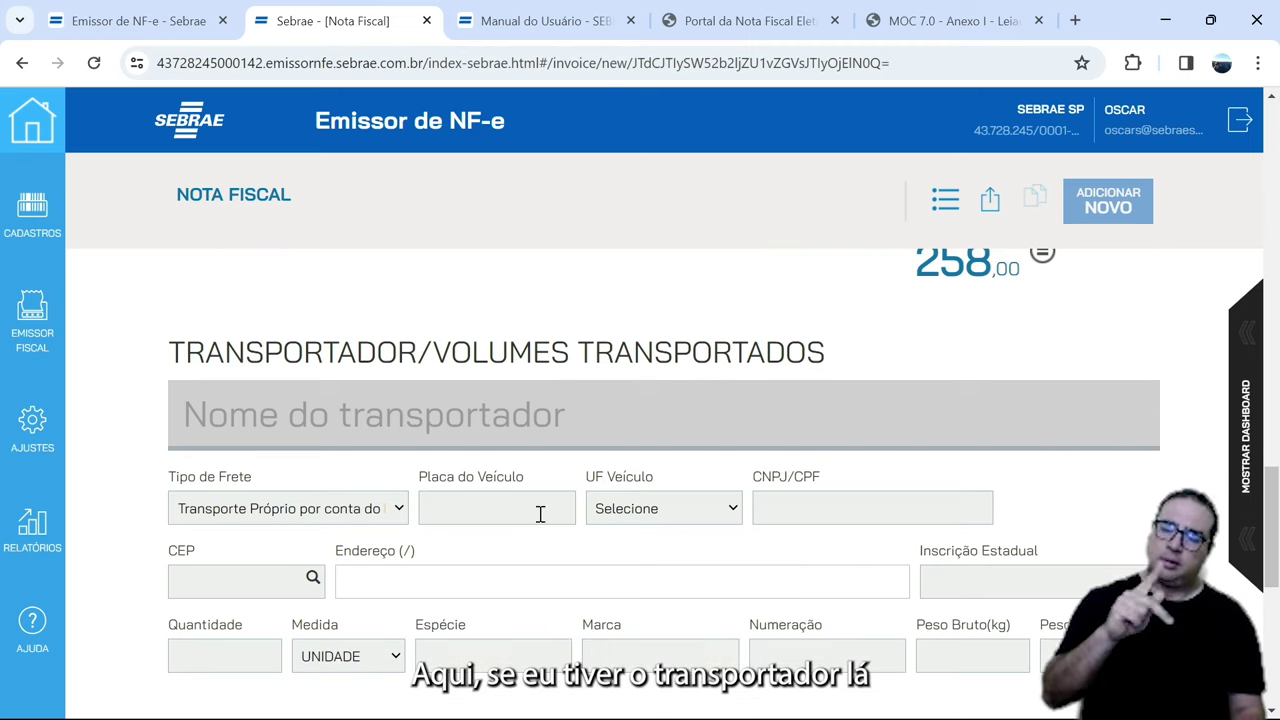
pyautogui.click(399, 509)
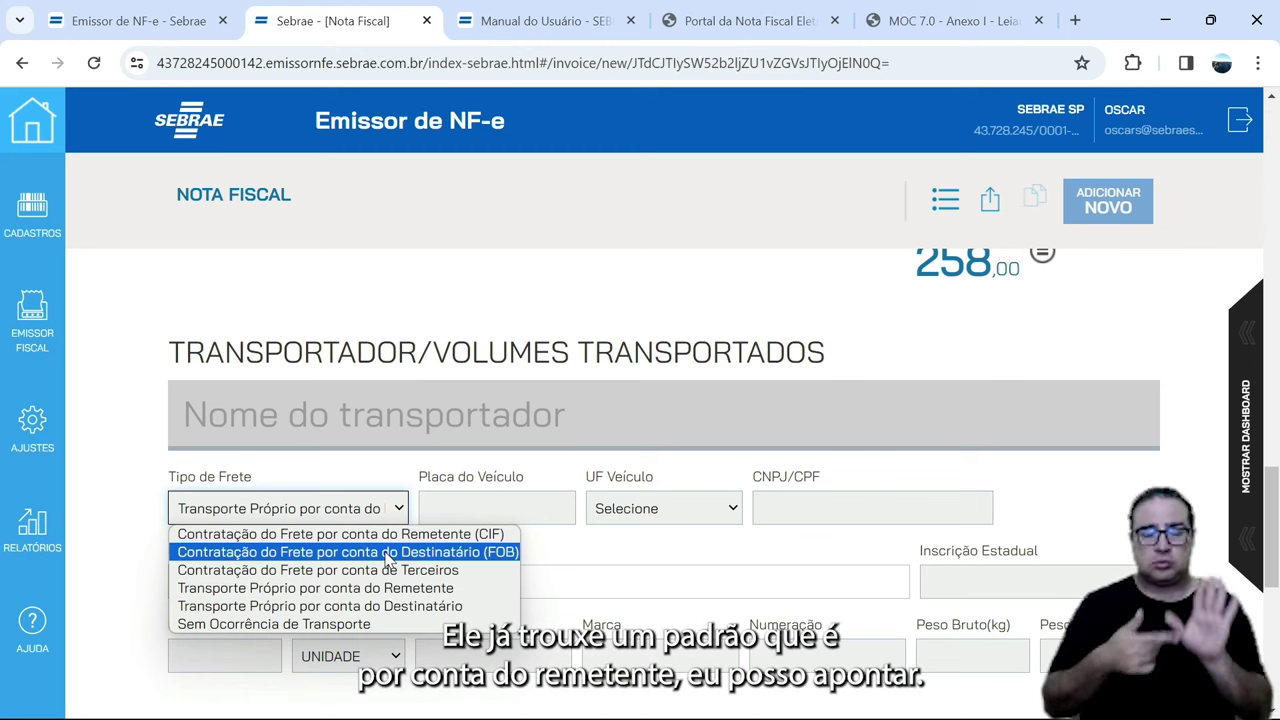
pyautogui.click(386, 553)
# - Examine the transported volumes' quantity field and the available units of measure without choosing another unit
pyautogui.scroll(-2, 700, 537)
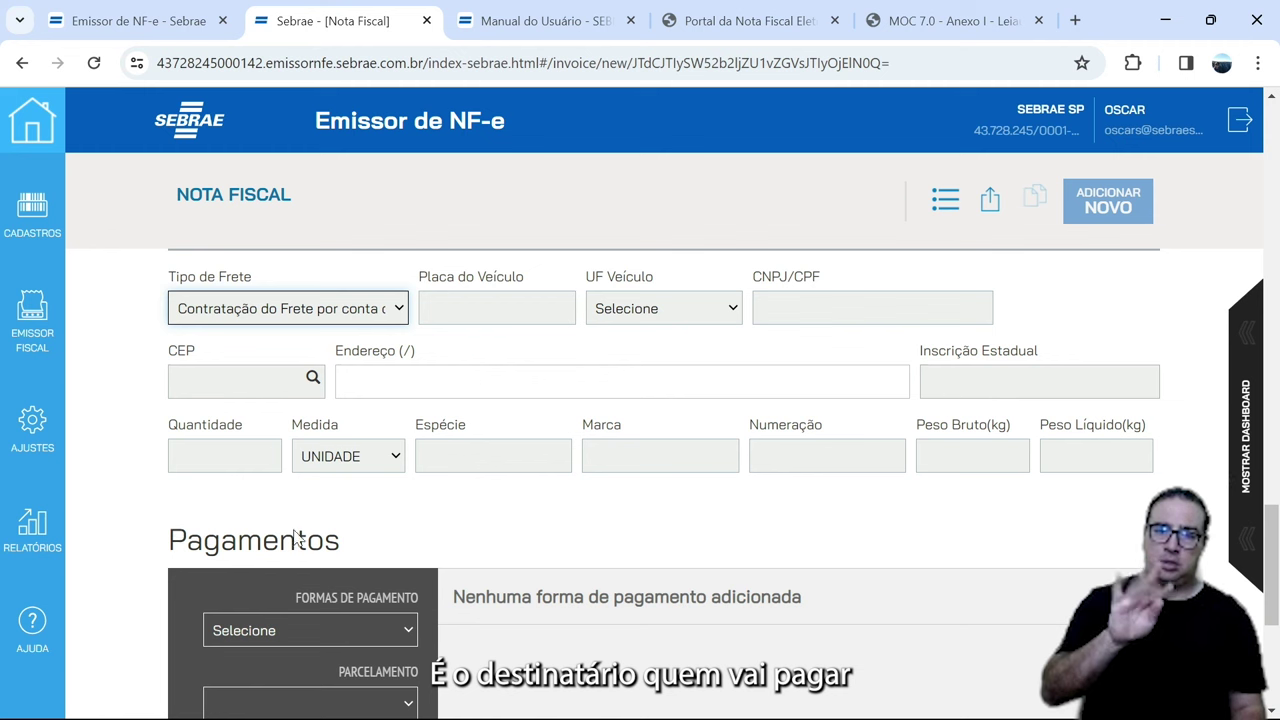
pyautogui.click(211, 457)
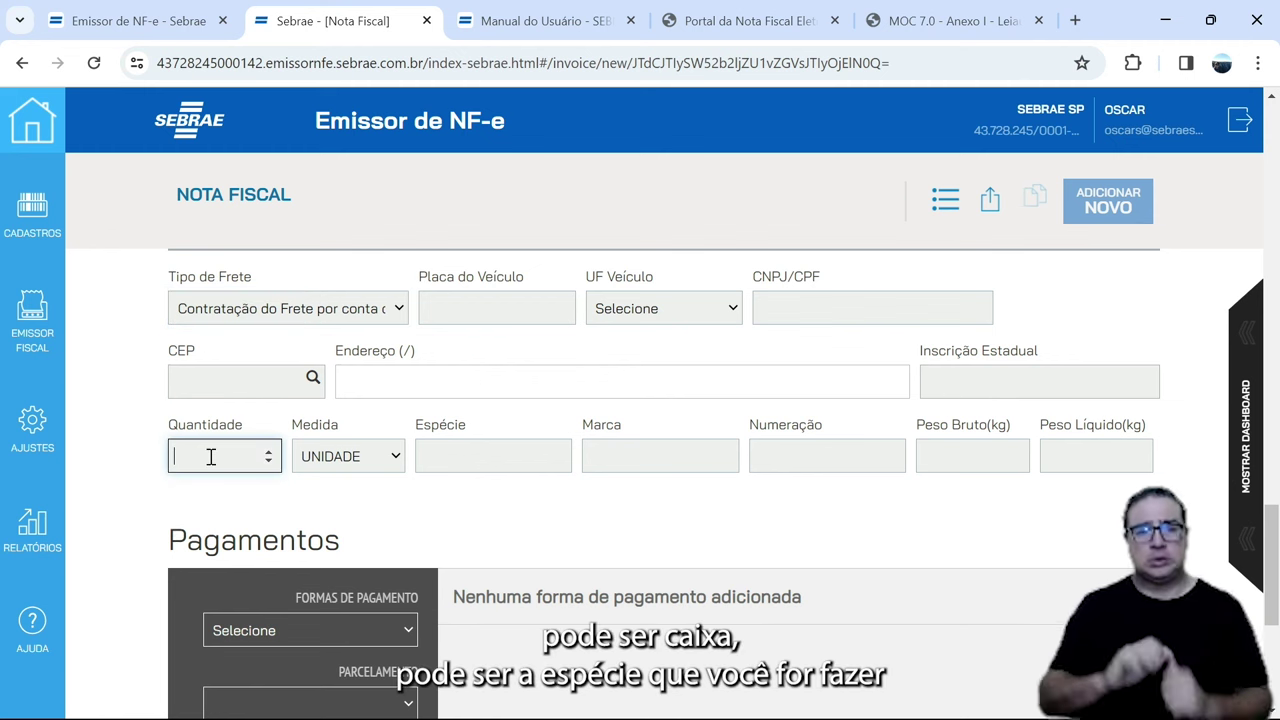
pyautogui.click(398, 457)
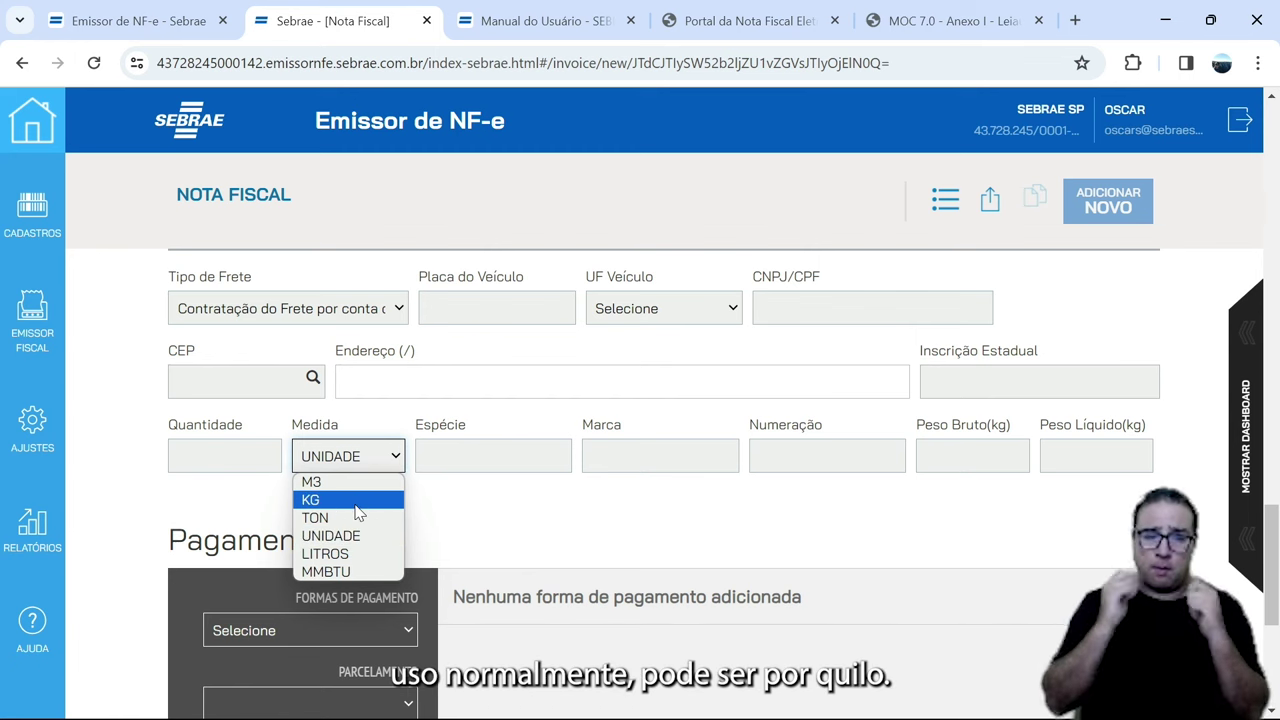
pyautogui.click(468, 513)
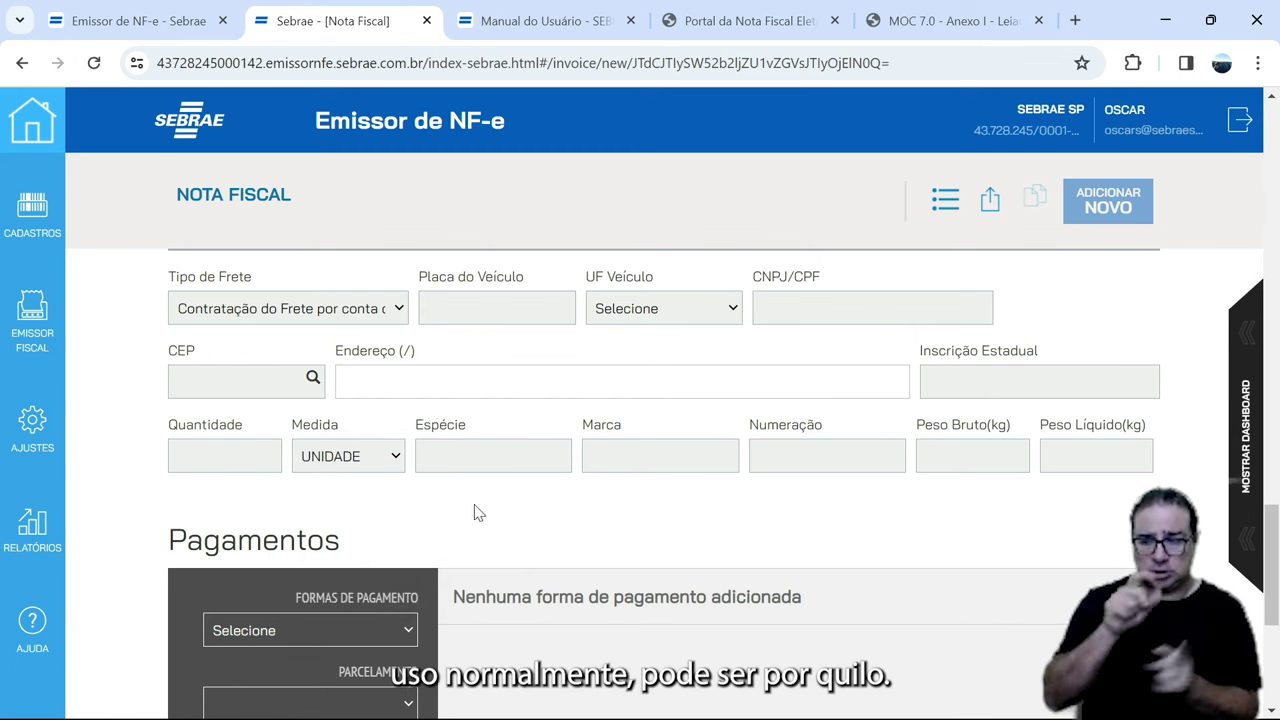
# - Include a PIX payment by QR Code for R$ 258,00 in the invoice
pyautogui.scroll(-1, 516, 513)
pyautogui.click(392, 527)
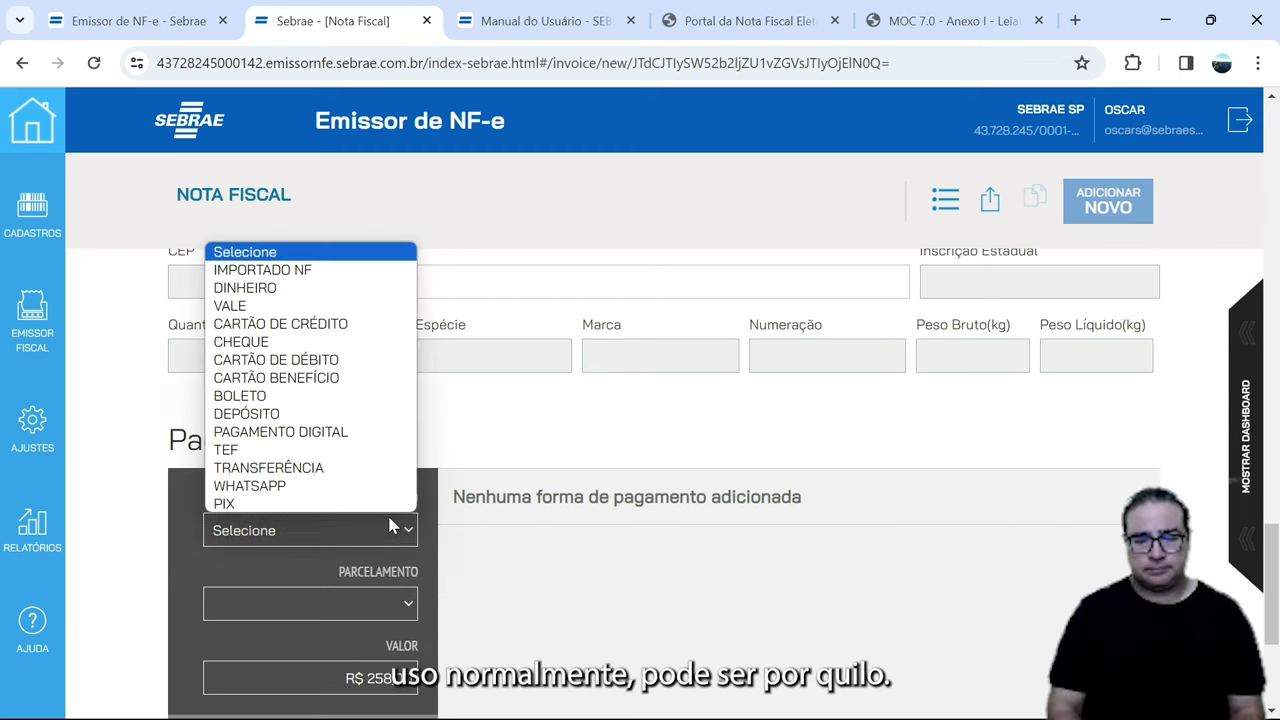
pyautogui.click(323, 503)
pyautogui.scroll(-2, 452, 500)
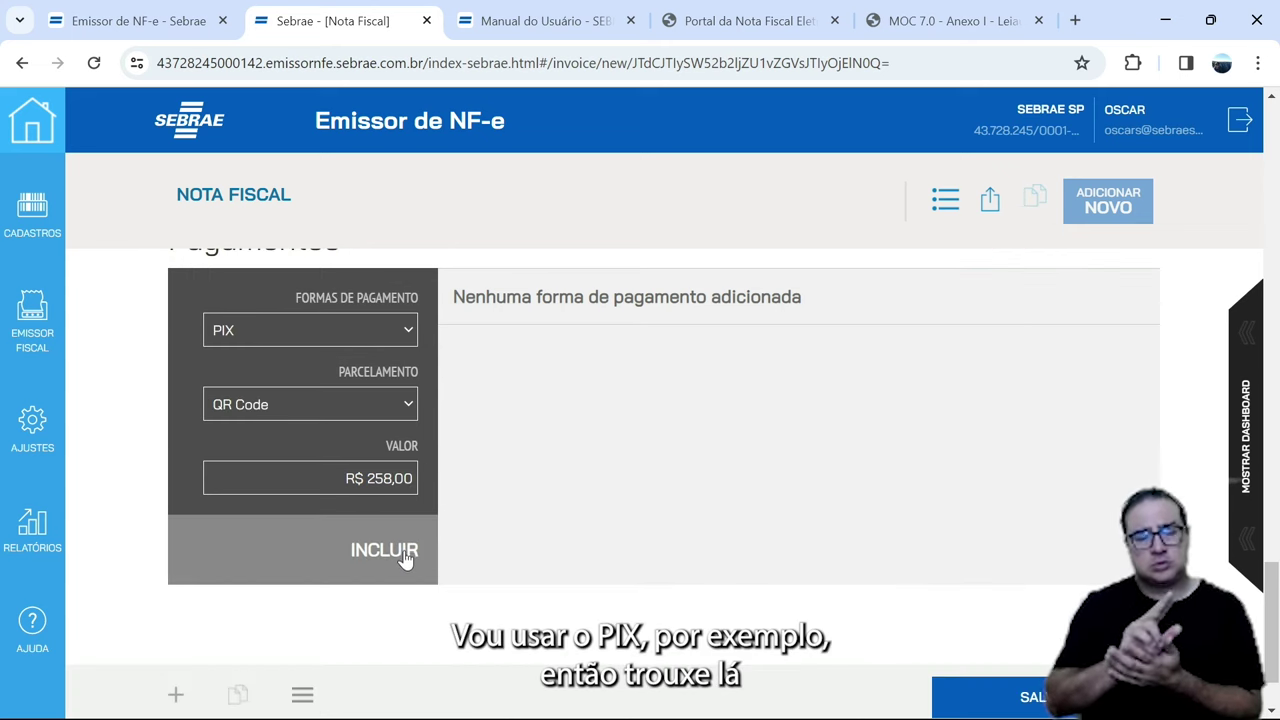
pyautogui.click(405, 557)
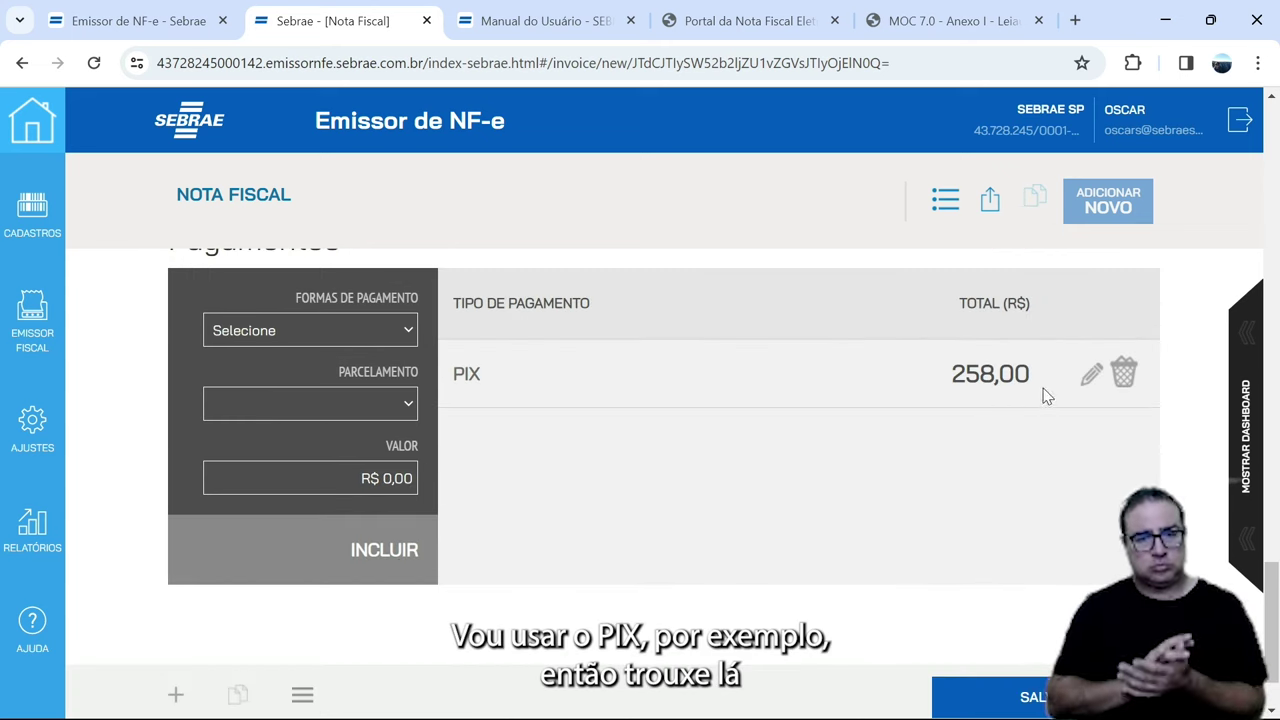
# - Save the invoice and dismiss the confirmation notice
pyautogui.scroll(-1, 1060, 590)
pyautogui.click(1063, 598)
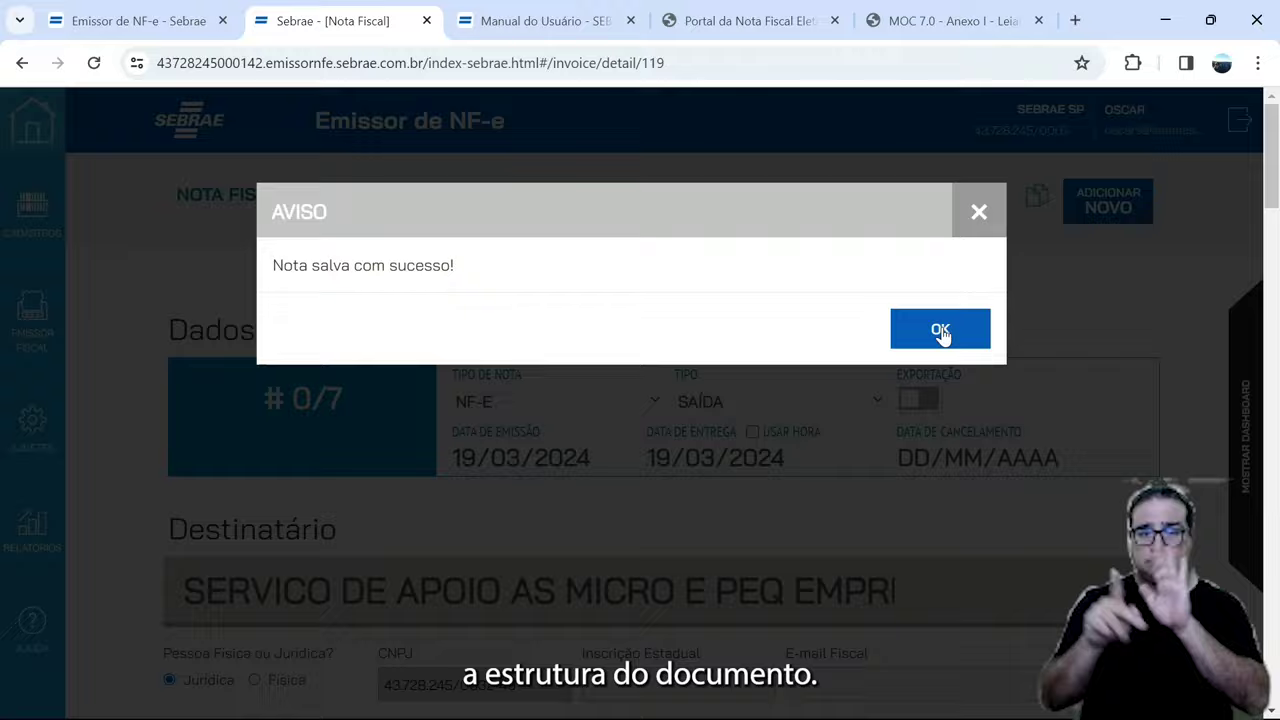
pyautogui.click(940, 331)
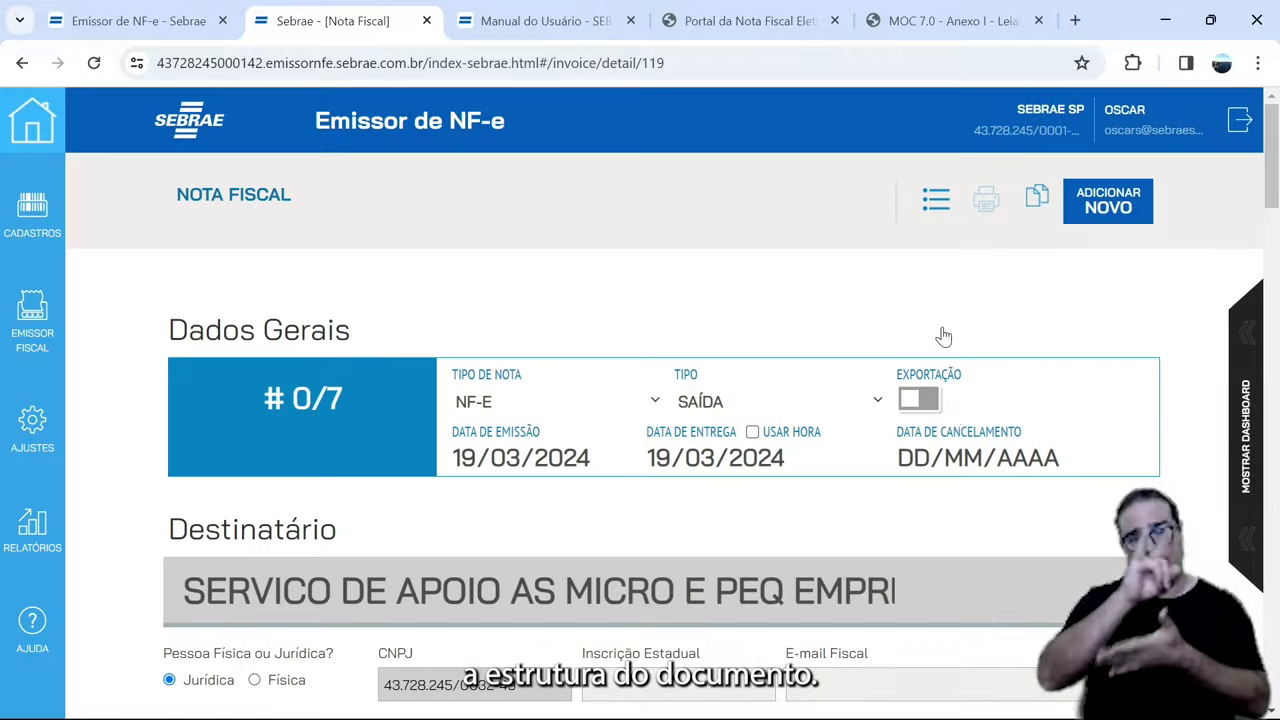
# - Review the saved invoice from the recipient to the payments, then examine the NF-e section's issuing environment and prerequisite status
pyautogui.scroll(-6, 1047, 494)
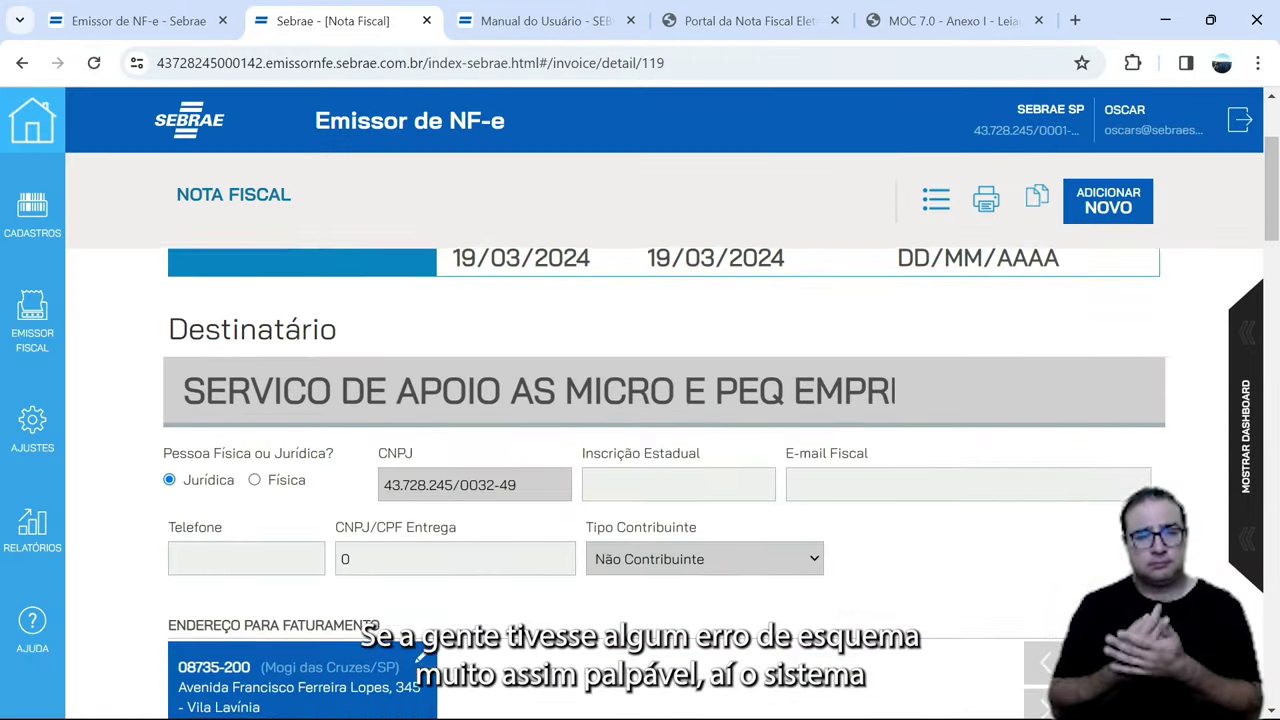
pyautogui.scroll(-4, 660, 450)
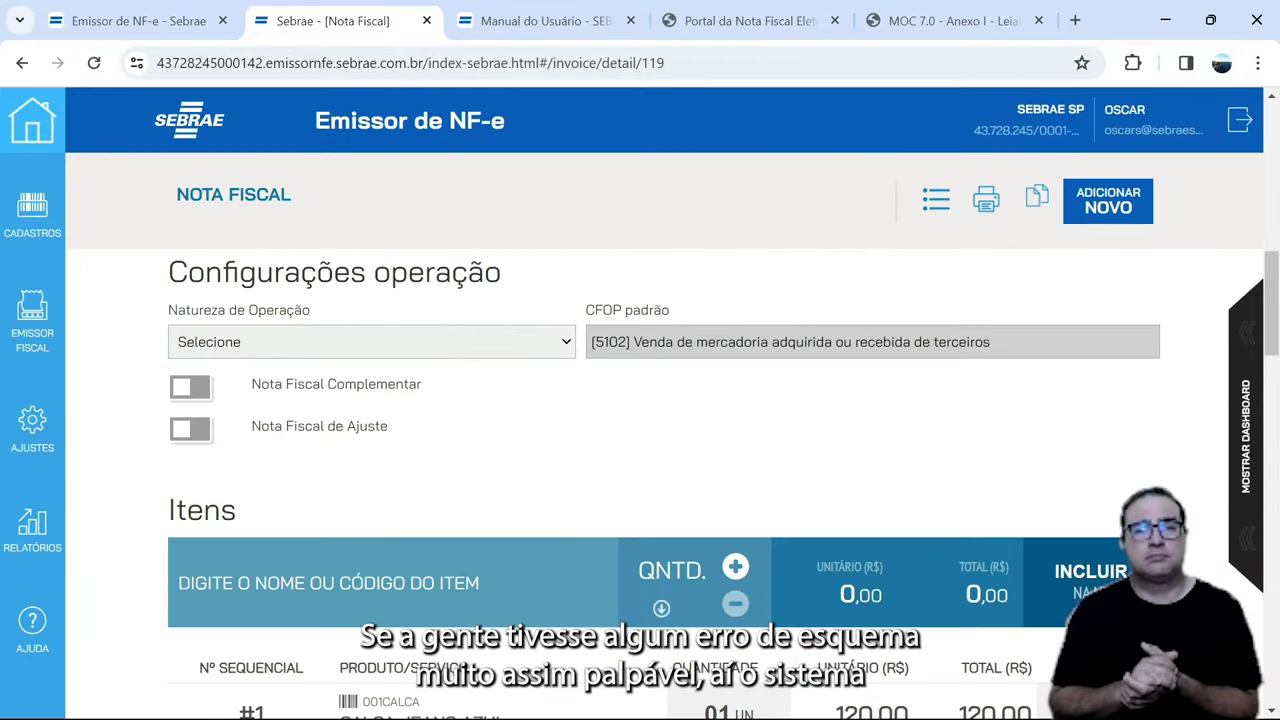
pyautogui.scroll(-3, 660, 450)
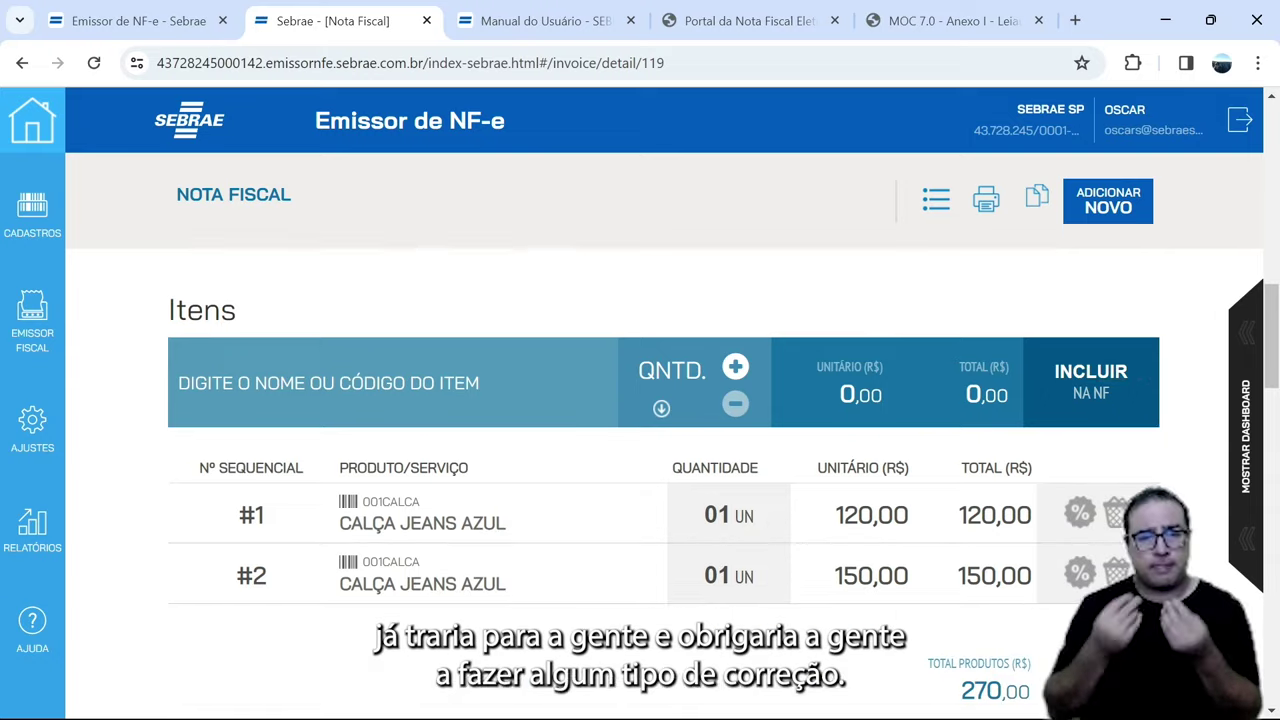
pyautogui.scroll(-4, 660, 450)
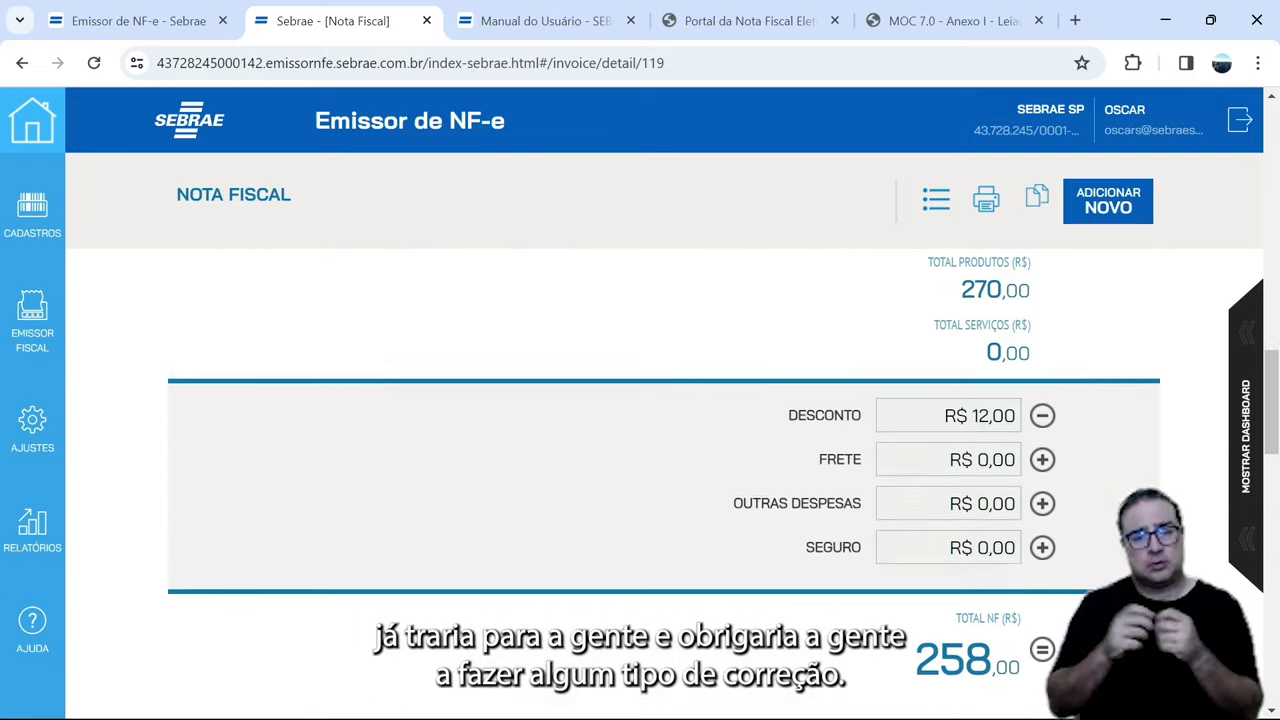
pyautogui.scroll(-8, 660, 450)
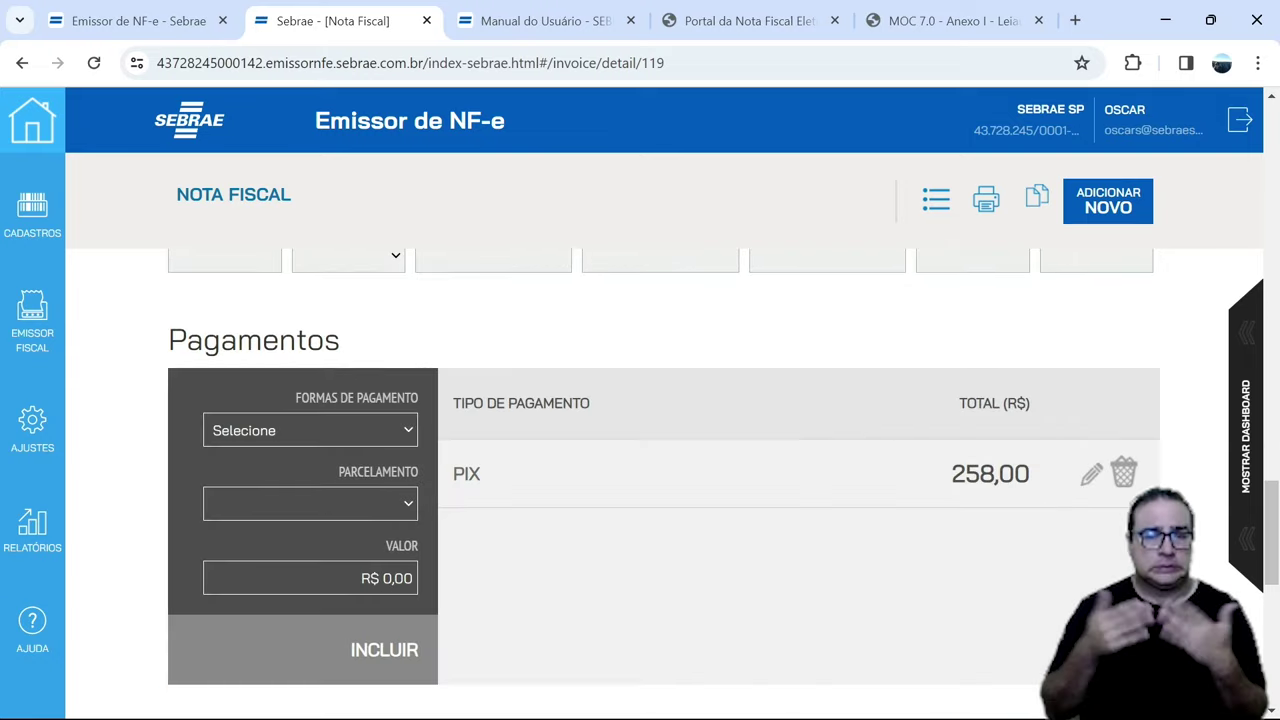
pyautogui.scroll(-1, 660, 450)
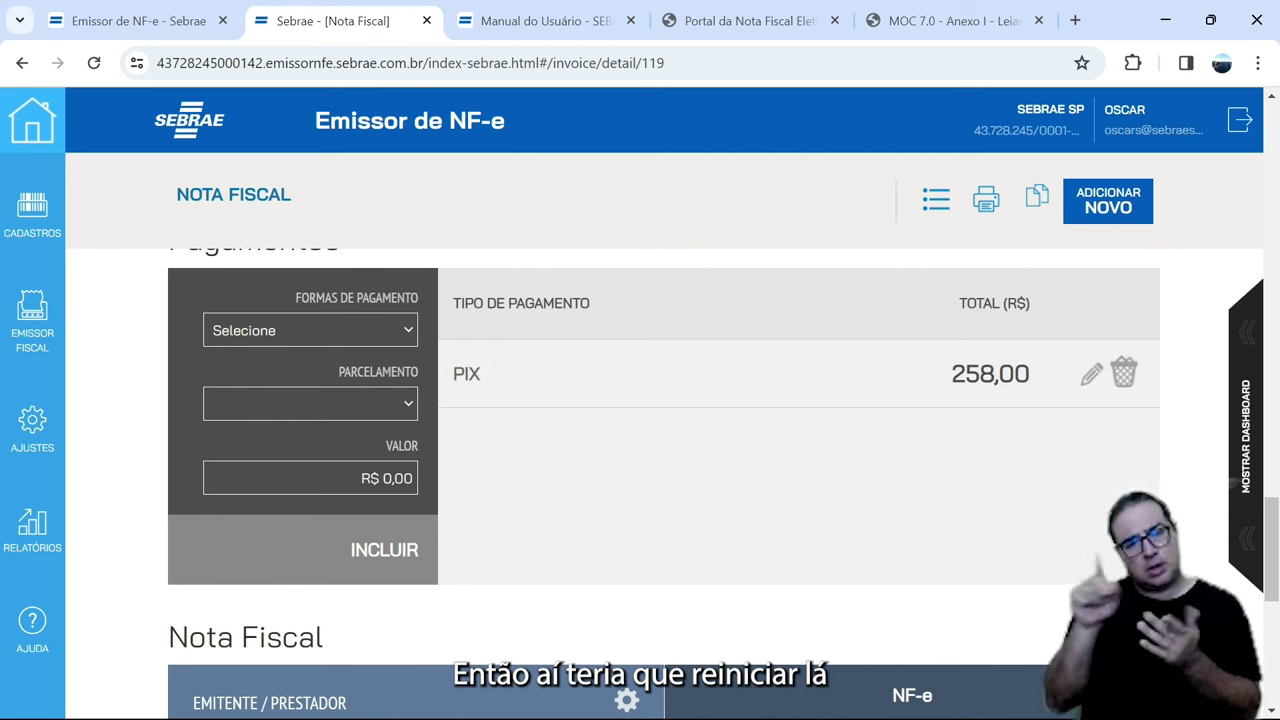
pyautogui.scroll(-2, 660, 450)
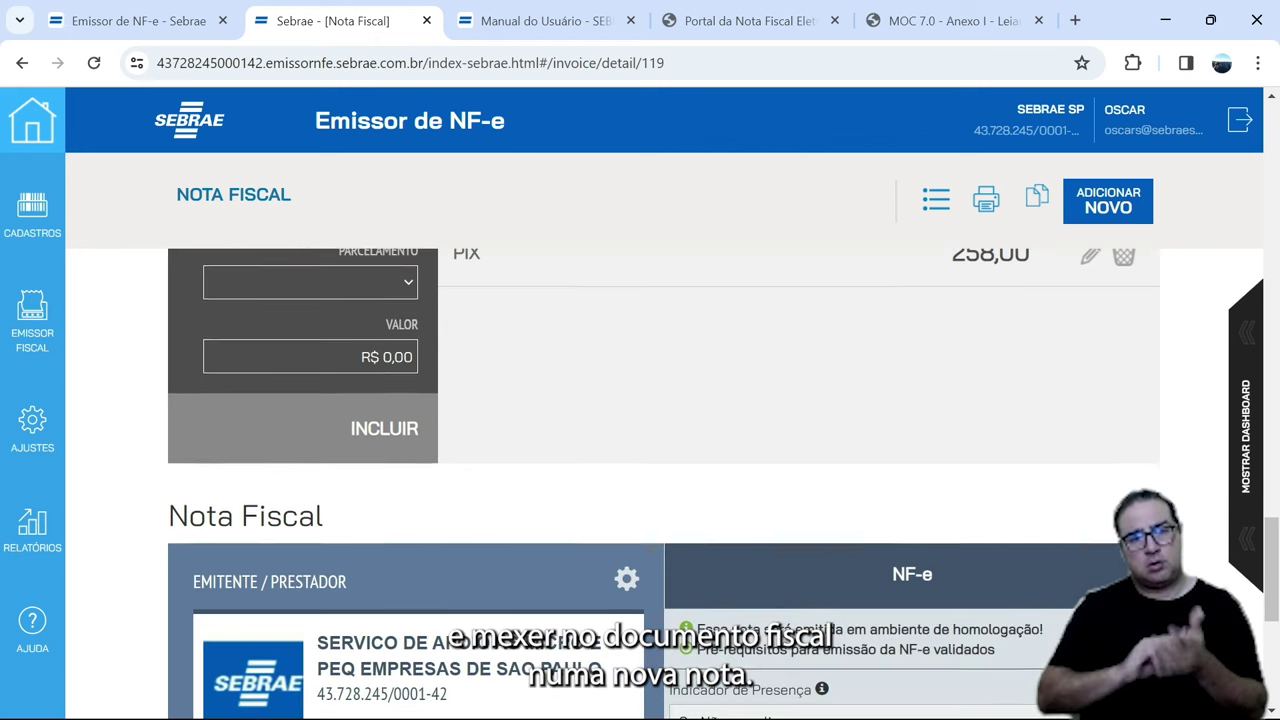
pyautogui.scroll(-1, 1190, 543)
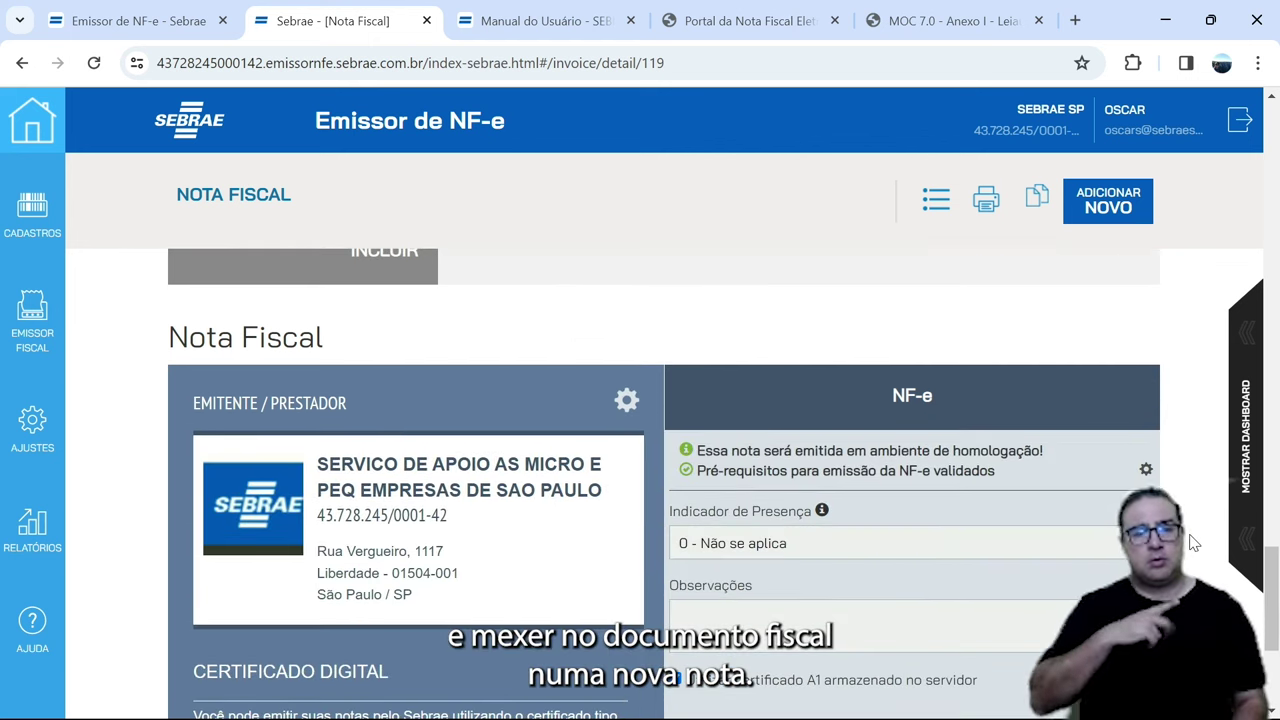
pyautogui.scroll(-1, 1192, 543)
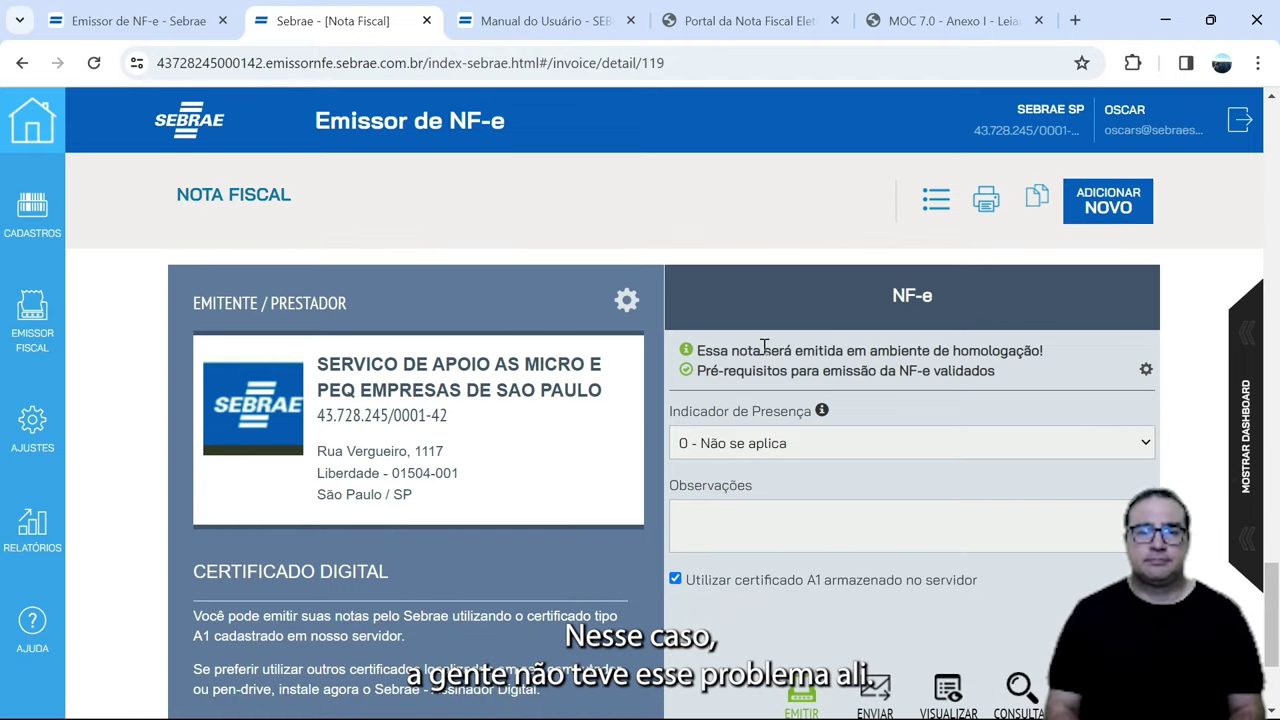
pyautogui.moveTo(764, 350); pyautogui.dragTo(1017, 350)
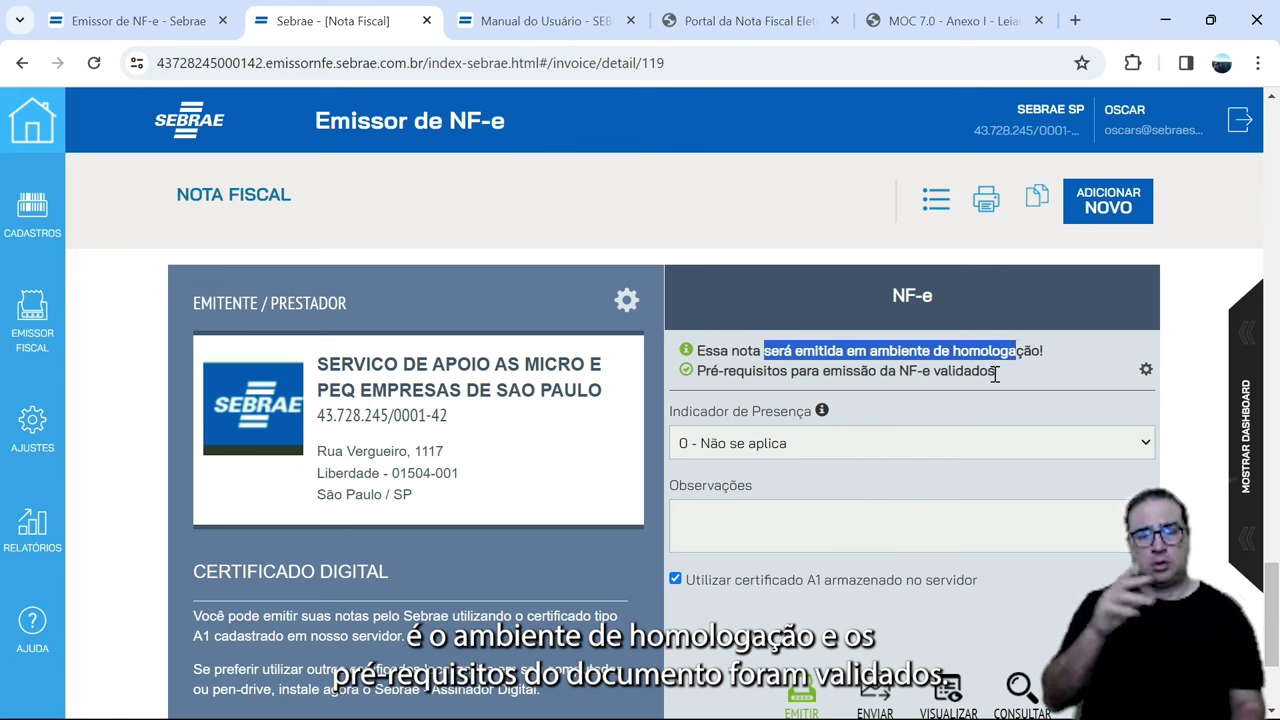
pyautogui.moveTo(996, 372); pyautogui.dragTo(888, 372)
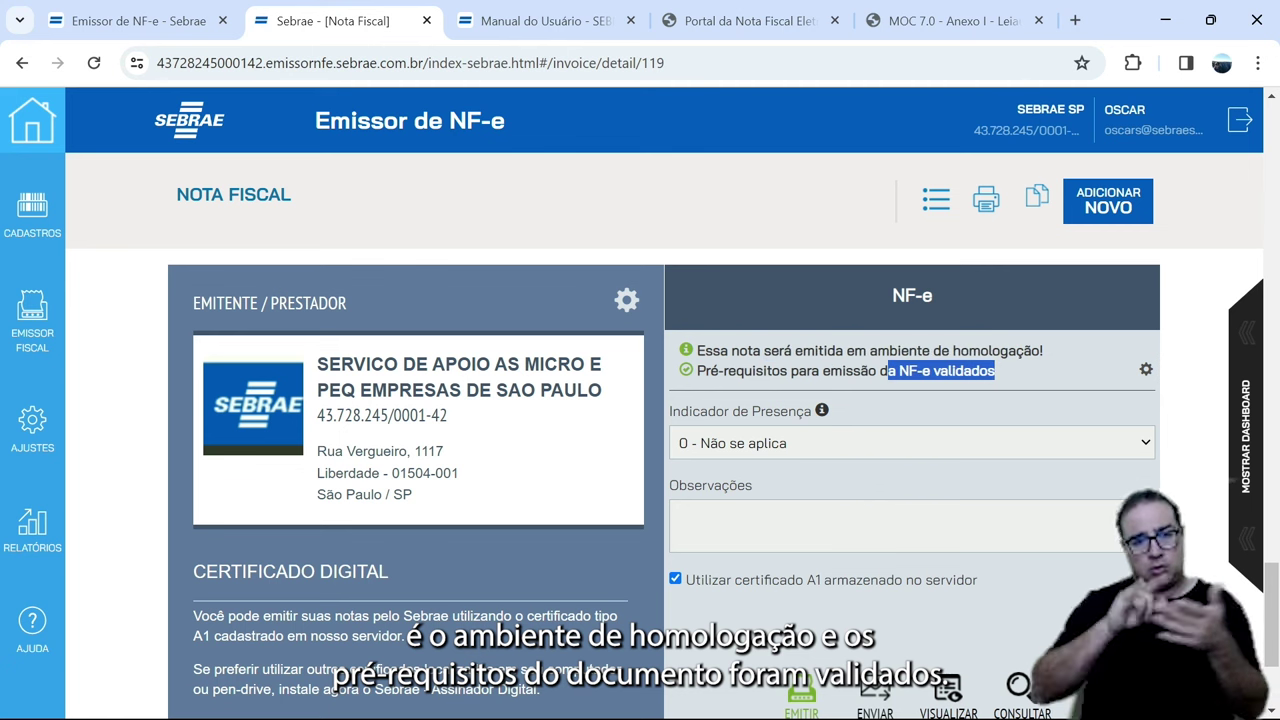
pyautogui.scroll(-1, 958, 615)
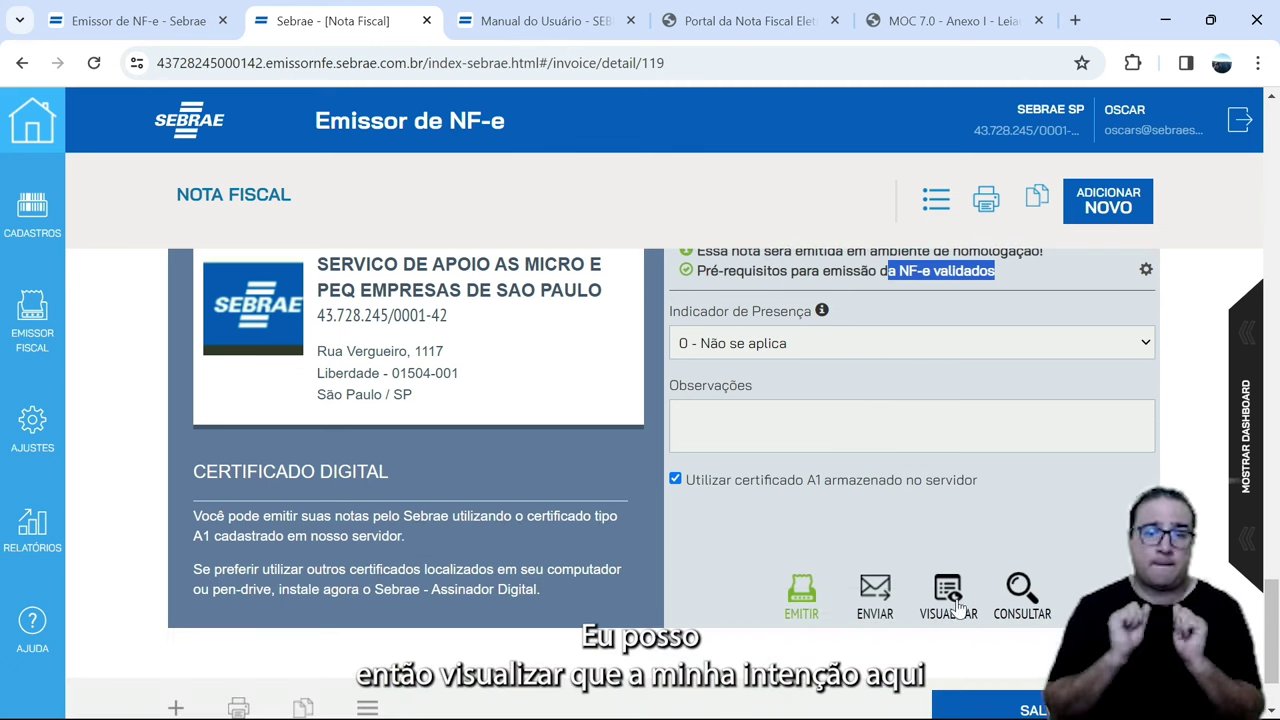
# - Preview the invoice's DANFE and examine the CST and CFOP codes of its two product lines
pyautogui.click(956, 605)
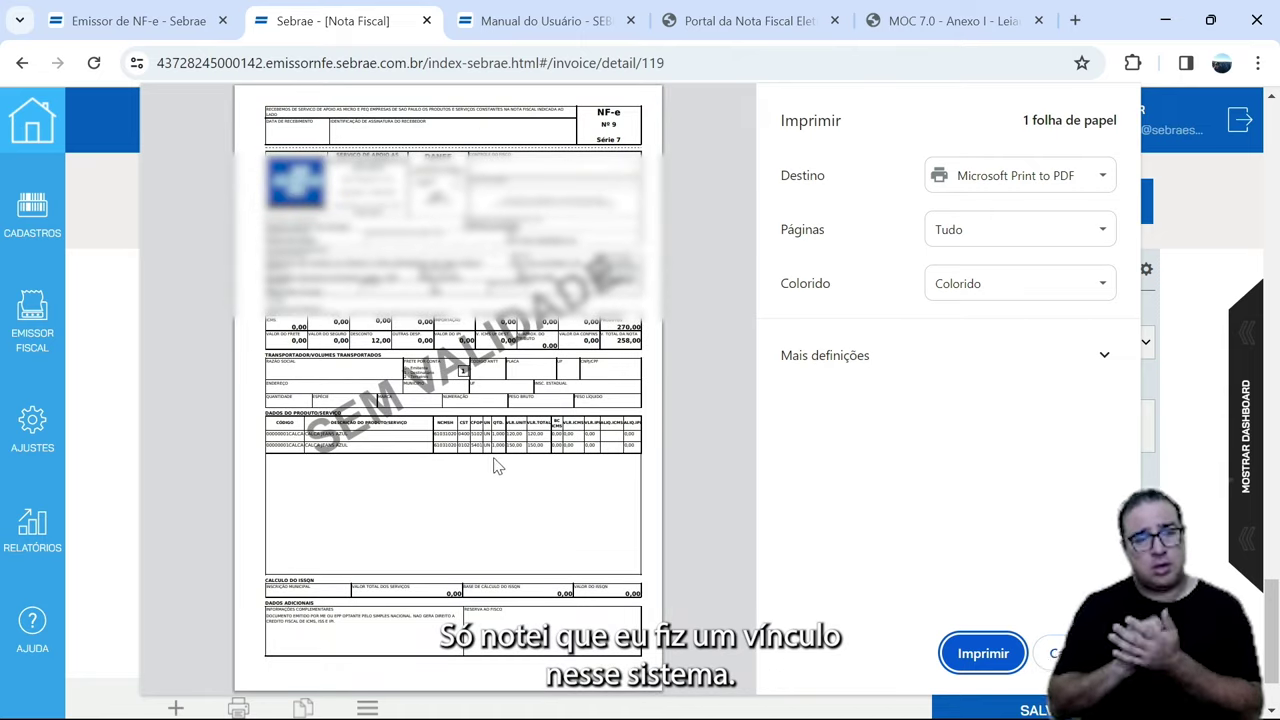
pyautogui.keyDown('ctrl'); pyautogui.scroll(5, 502, 478); pyautogui.keyUp('ctrl')
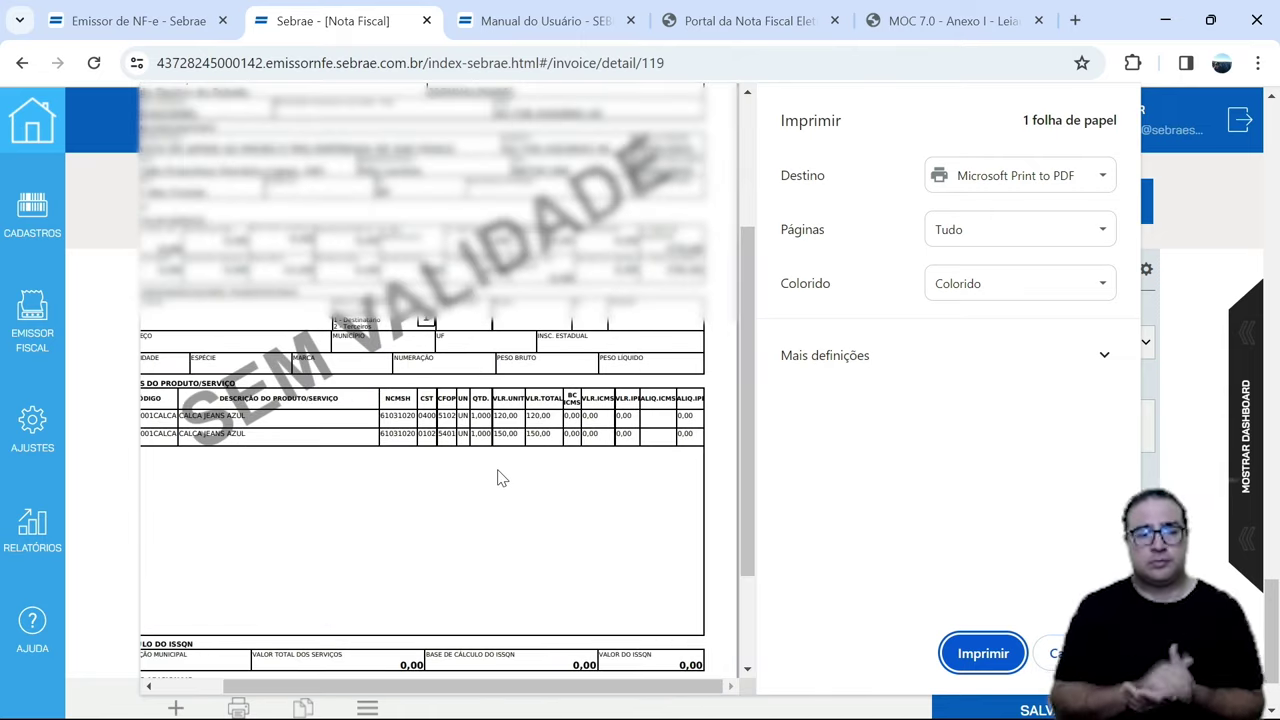
pyautogui.keyDown('ctrl'); pyautogui.scroll(1, 502, 478); pyautogui.keyUp('ctrl')
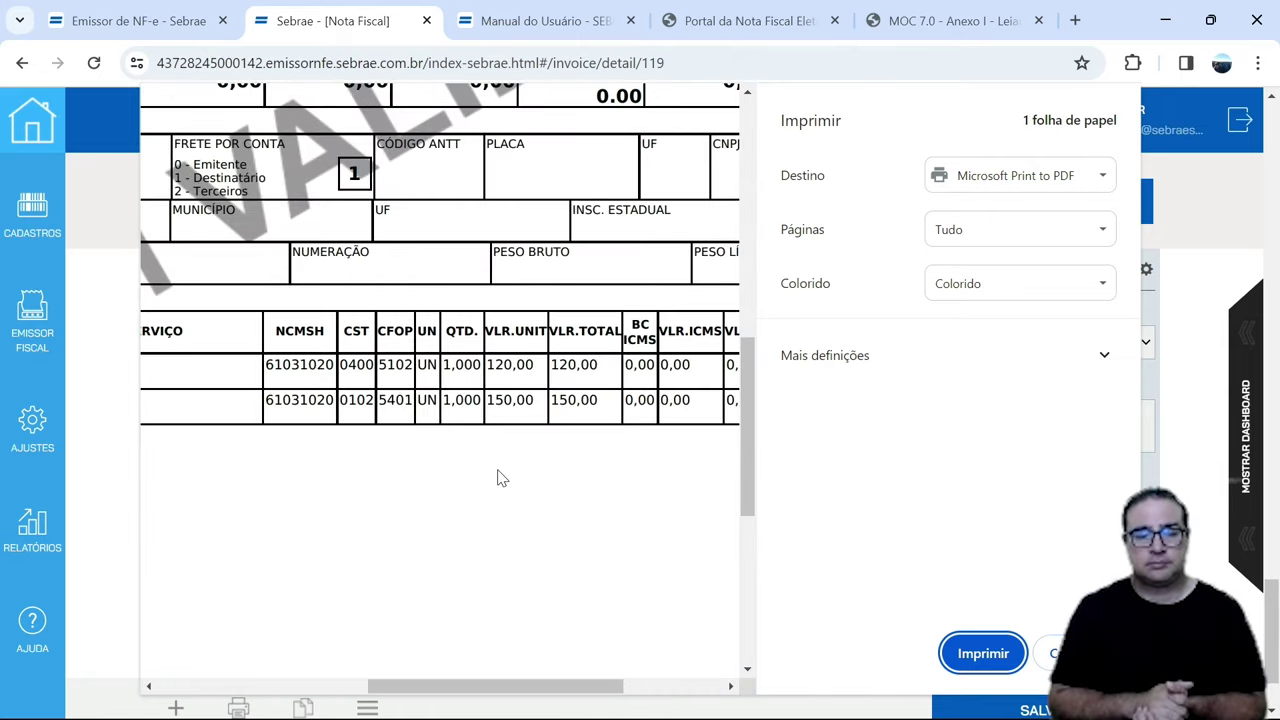
pyautogui.scroll(1, 502, 478)
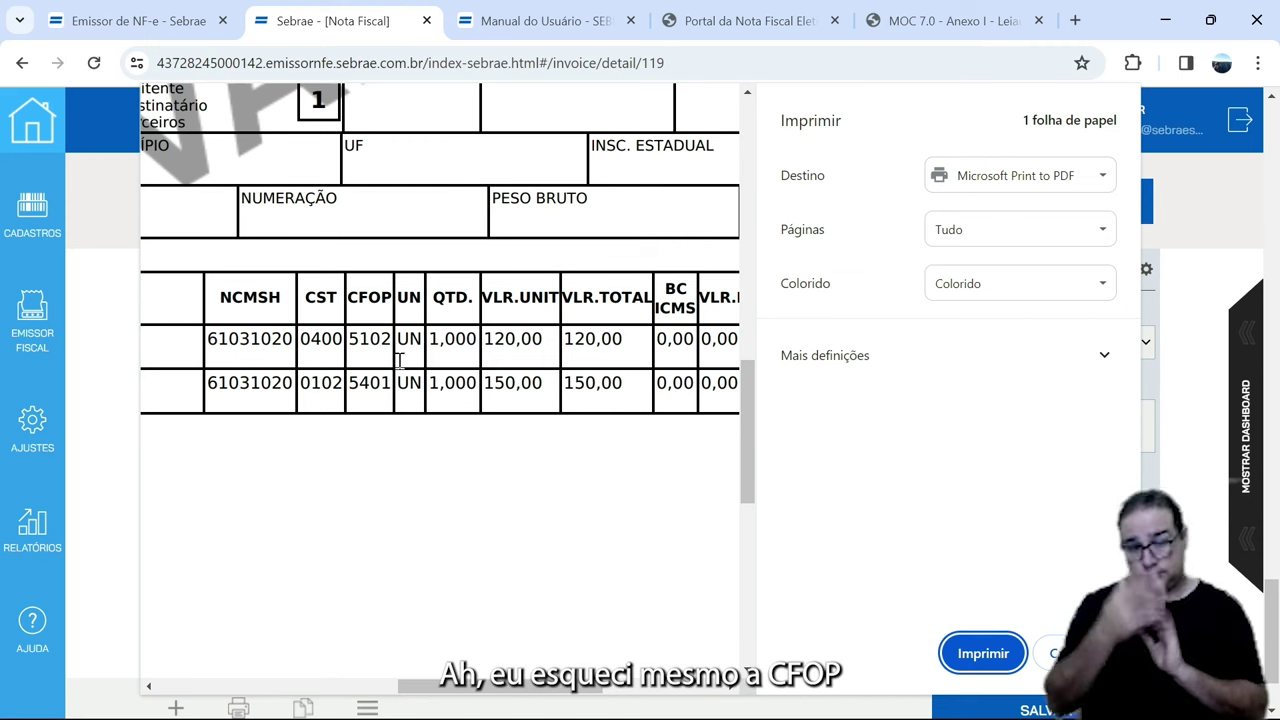
pyautogui.moveTo(377, 341); pyautogui.dragTo(365, 341)
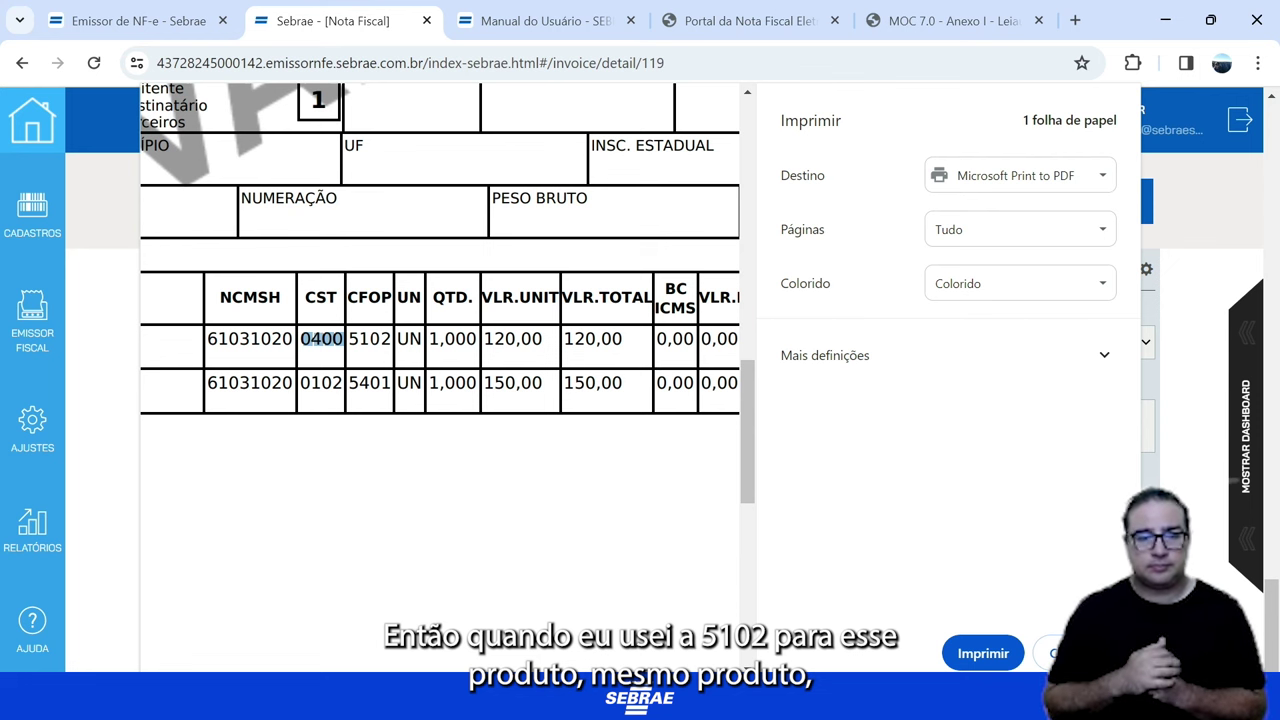
# - Compare the two product lines across the preview, from their descriptions to the unit values and the ICMS and IPI columns
pyautogui.hscroll(-10, 440, 380)
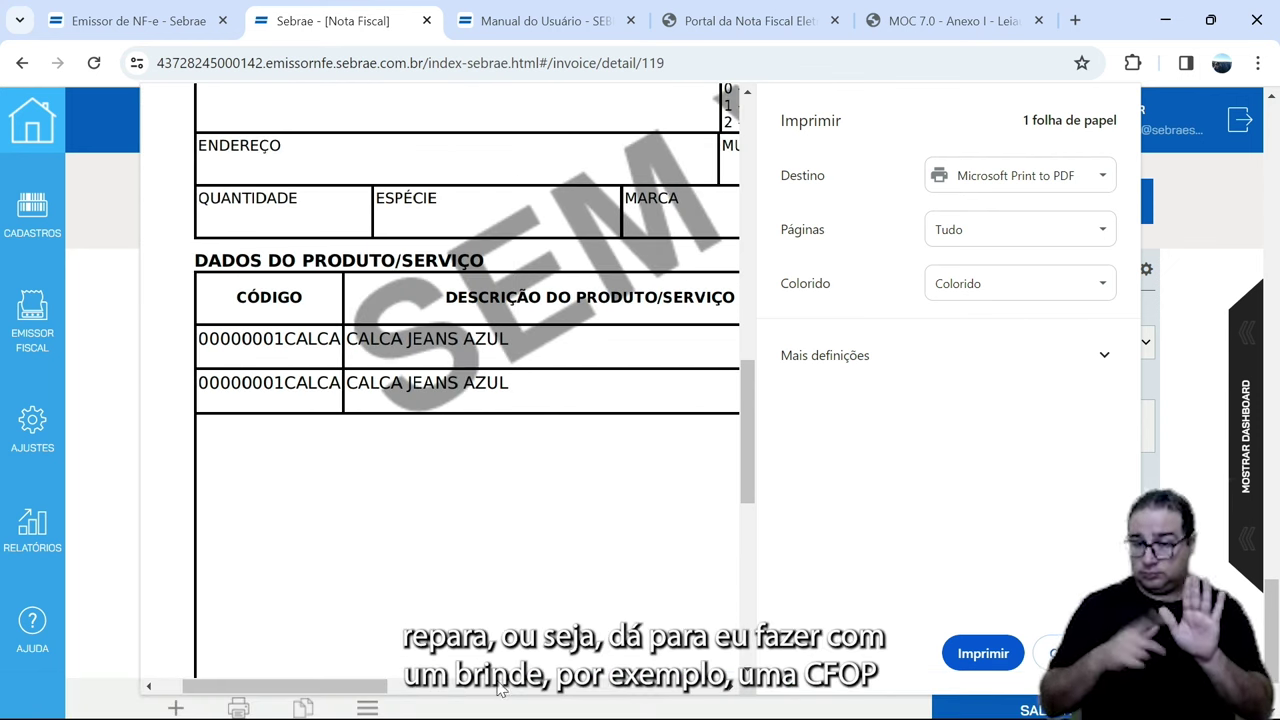
pyautogui.moveTo(387, 688); pyautogui.dragTo(509, 690)
pyautogui.moveTo(552, 688); pyautogui.dragTo(630, 692)
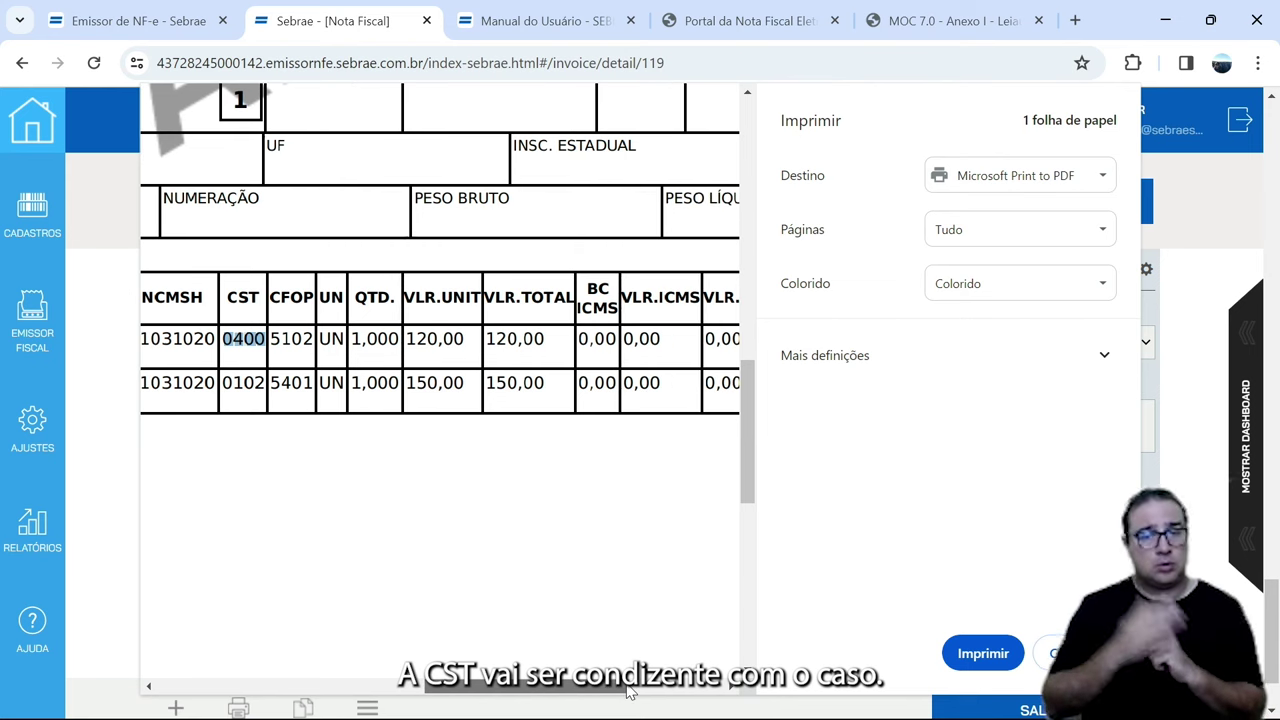
pyautogui.moveTo(630, 692); pyautogui.dragTo(706, 703)
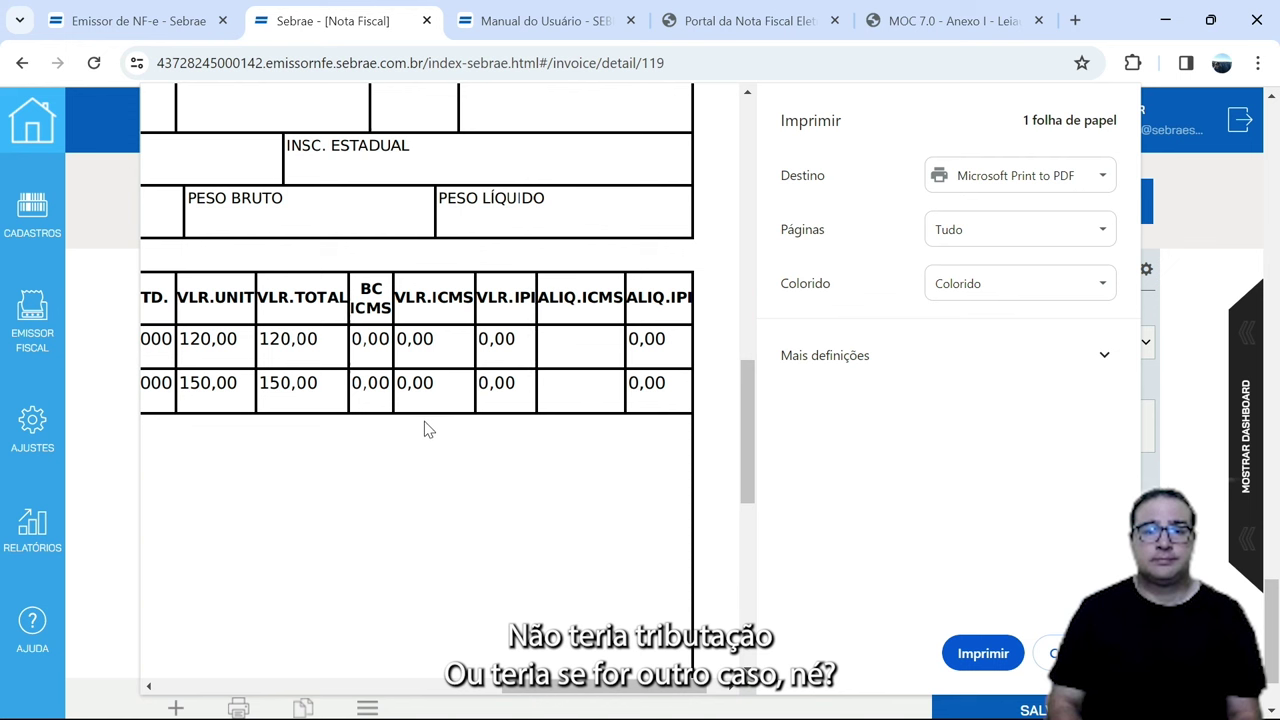
# - Read the supplementary information at the end of the preview and check it against the CST codes of both products
pyautogui.scroll(-5, 418, 456)
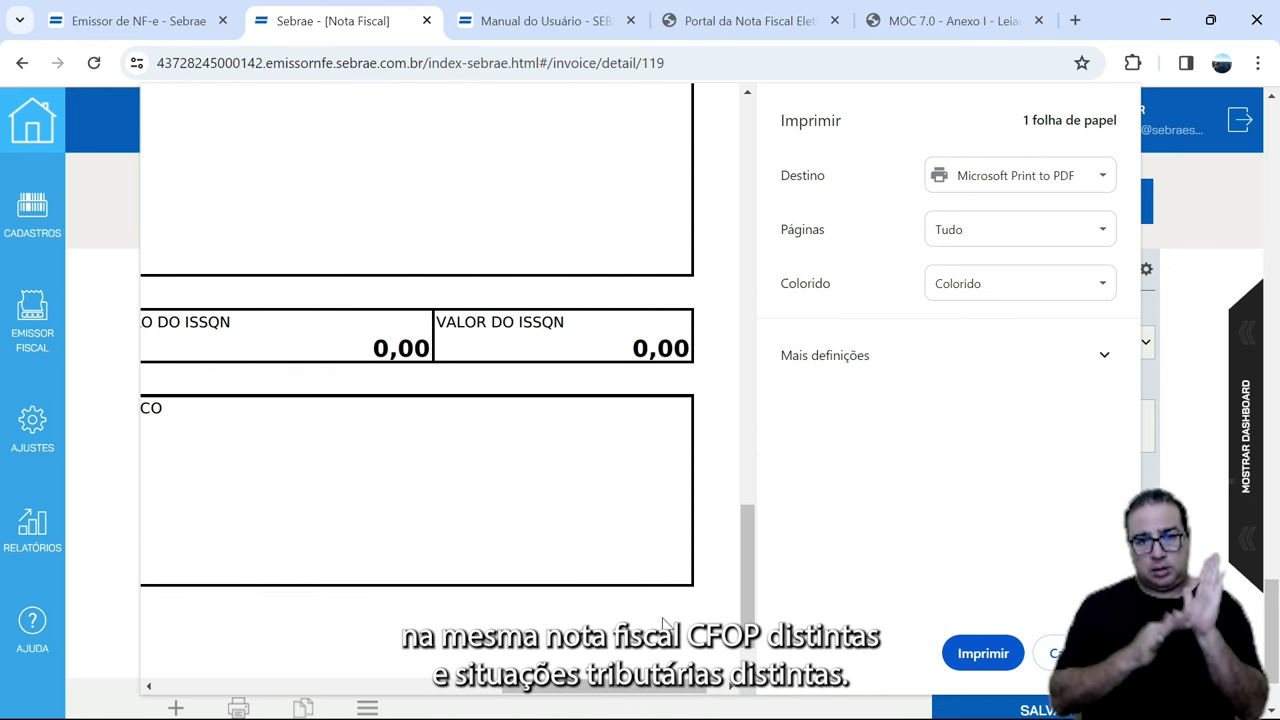
pyautogui.moveTo(648, 693); pyautogui.dragTo(313, 667)
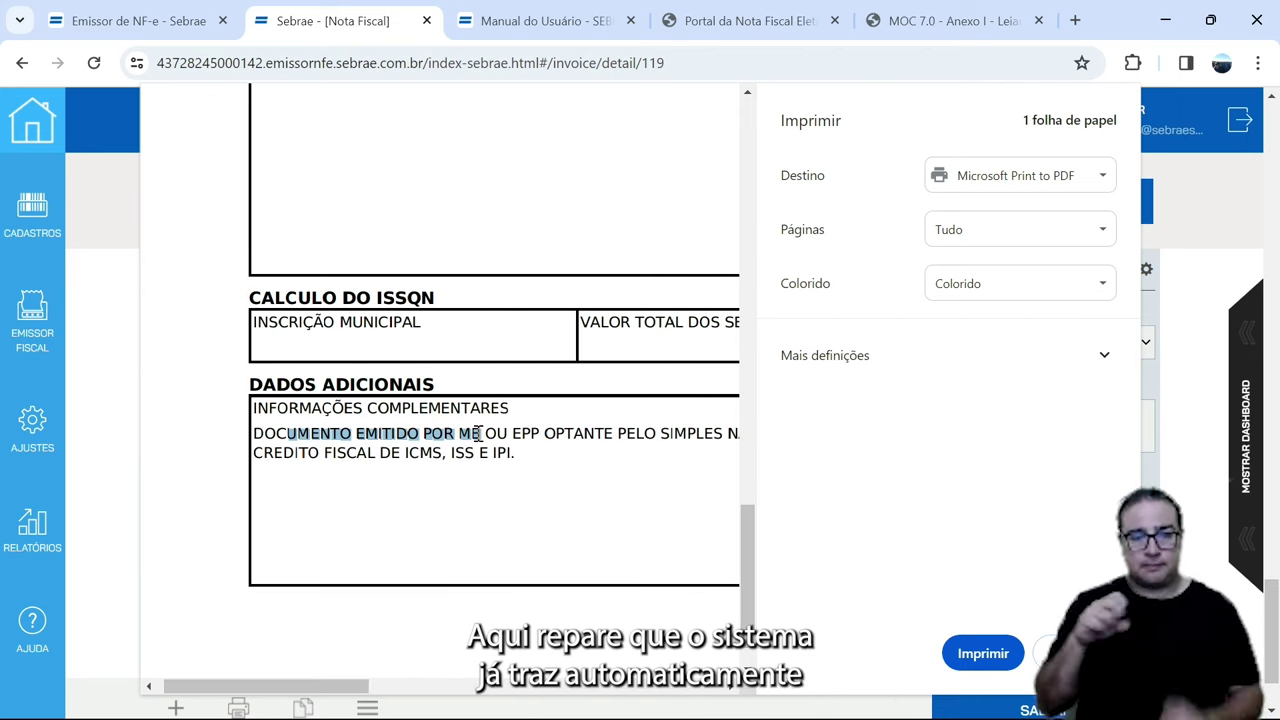
pyautogui.moveTo(362, 690); pyautogui.dragTo(519, 692)
pyautogui.scroll(10, 558, 571)
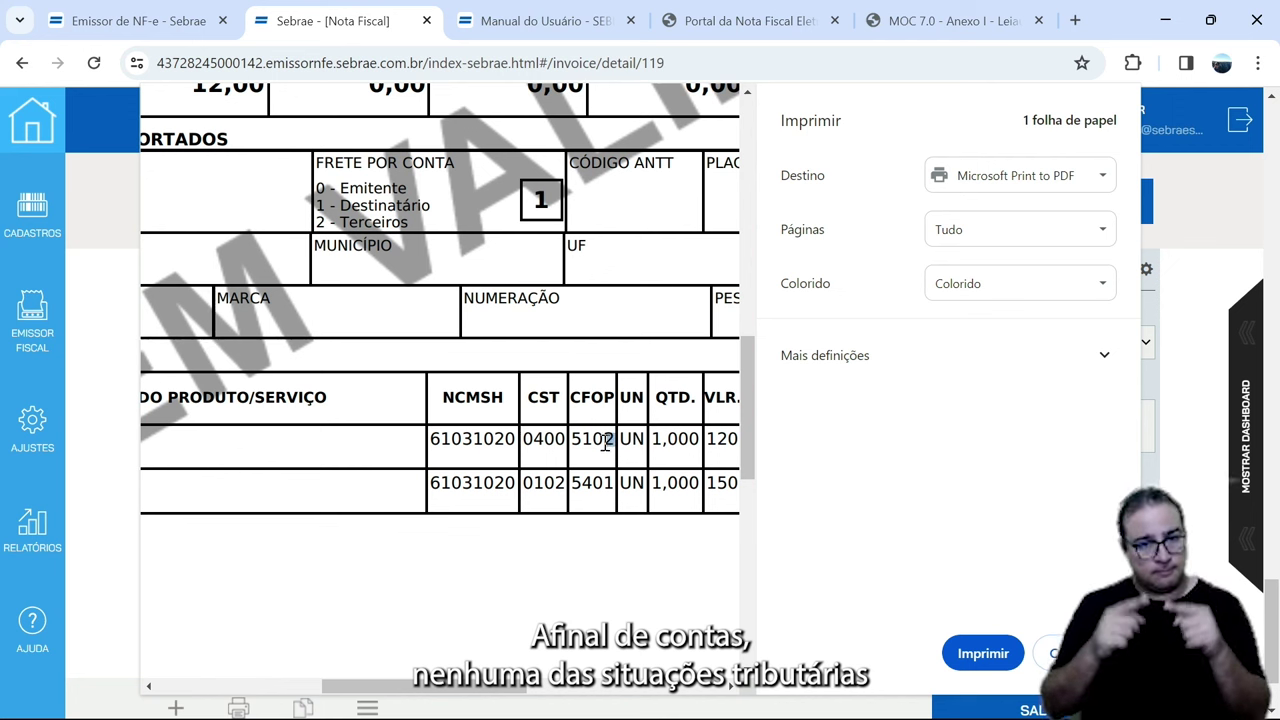
pyautogui.moveTo(605, 443); pyautogui.dragTo(601, 443)
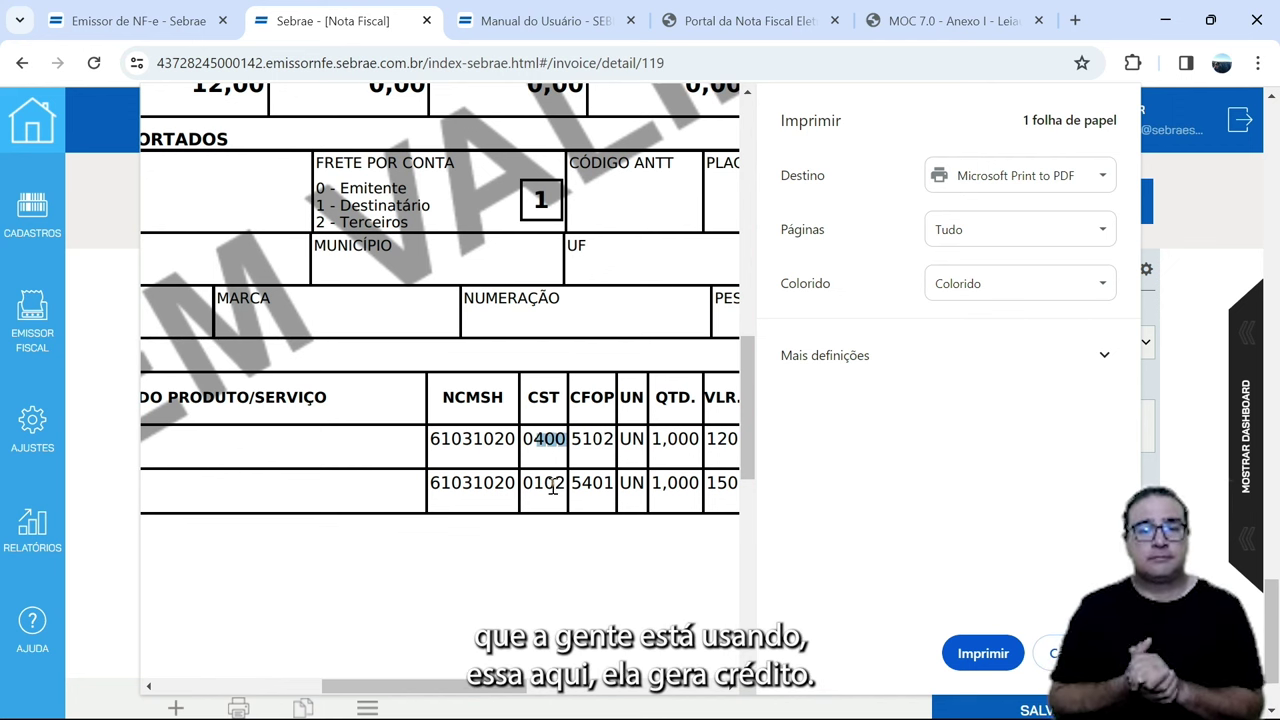
pyautogui.moveTo(535, 484); pyautogui.dragTo(555, 484)
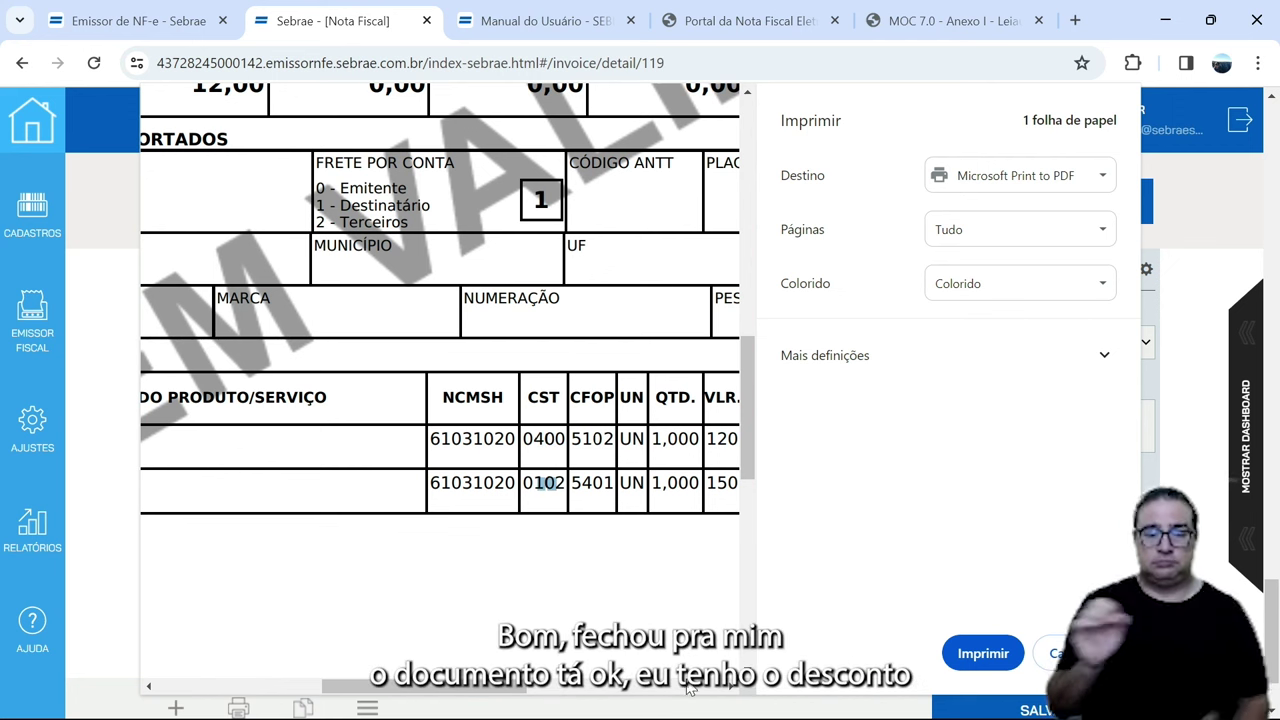
# - Check the product total, invoice total and discount in the preview's tax calculation section, and close the preview
pyautogui.click(688, 686)
pyautogui.scroll(4, 665, 467)
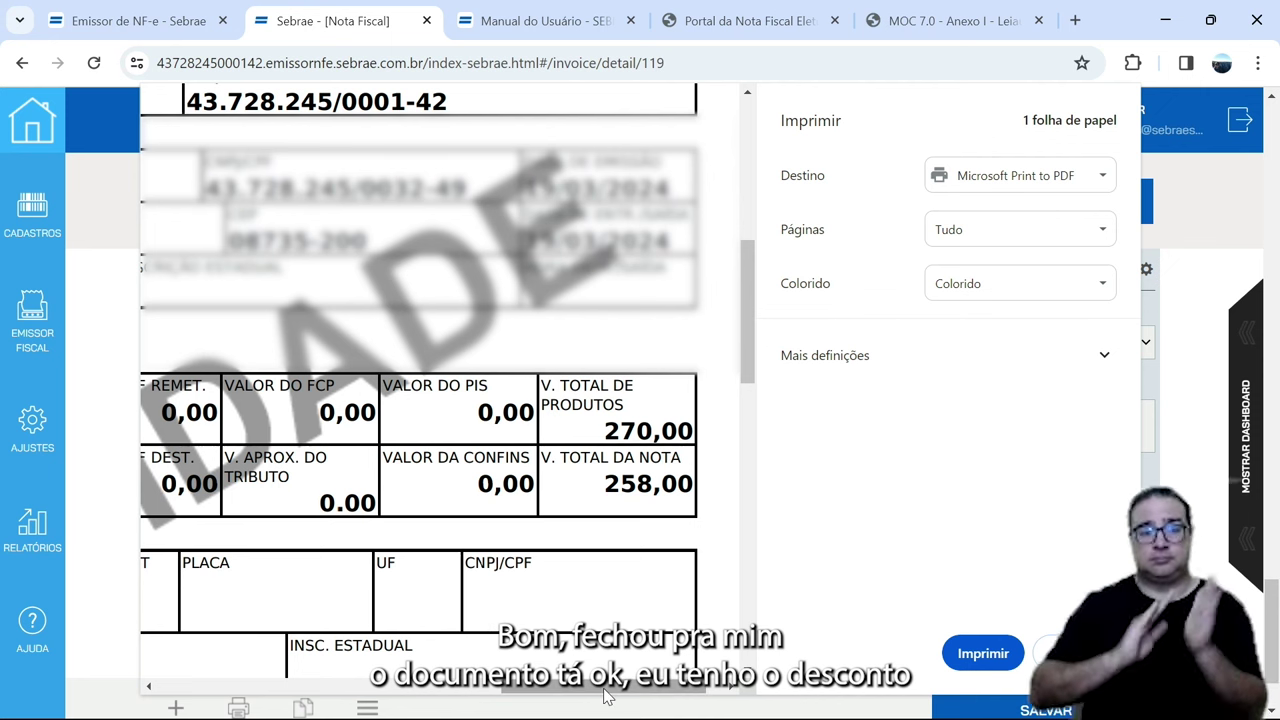
pyautogui.moveTo(604, 690); pyautogui.dragTo(375, 688)
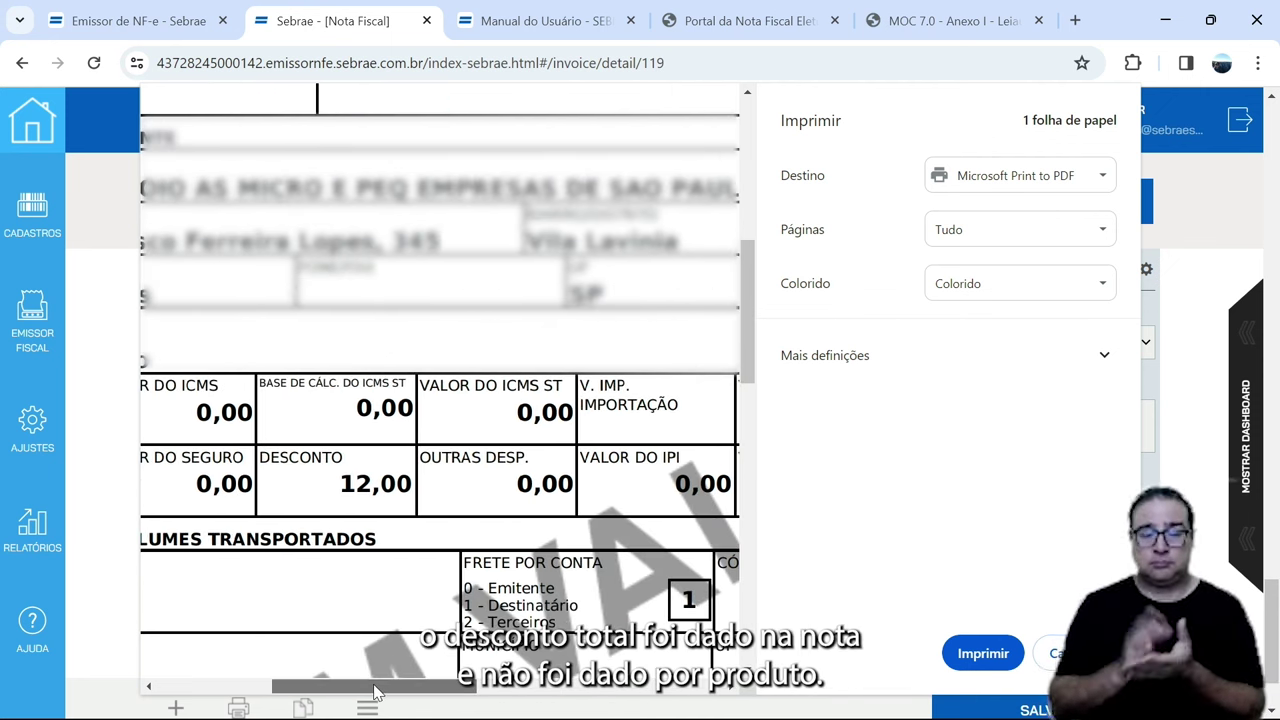
pyautogui.moveTo(396, 490); pyautogui.dragTo(342, 486)
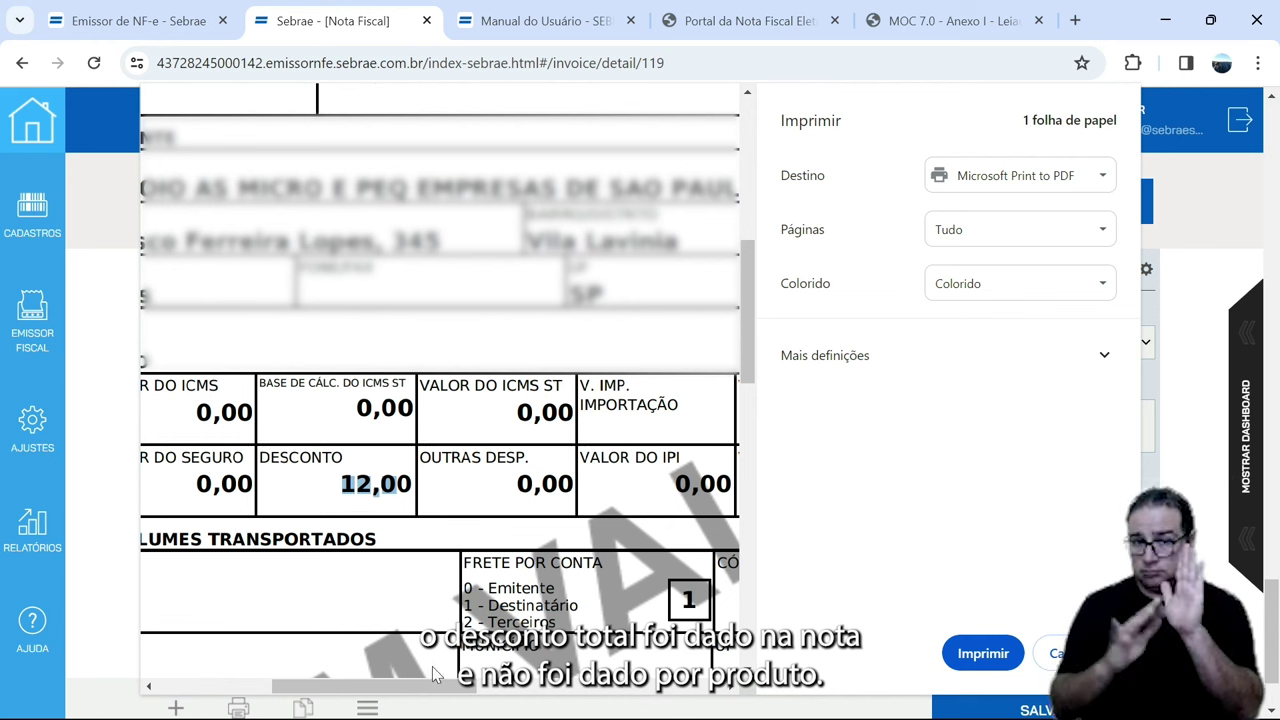
pyautogui.moveTo(436, 686); pyautogui.dragTo(682, 686)
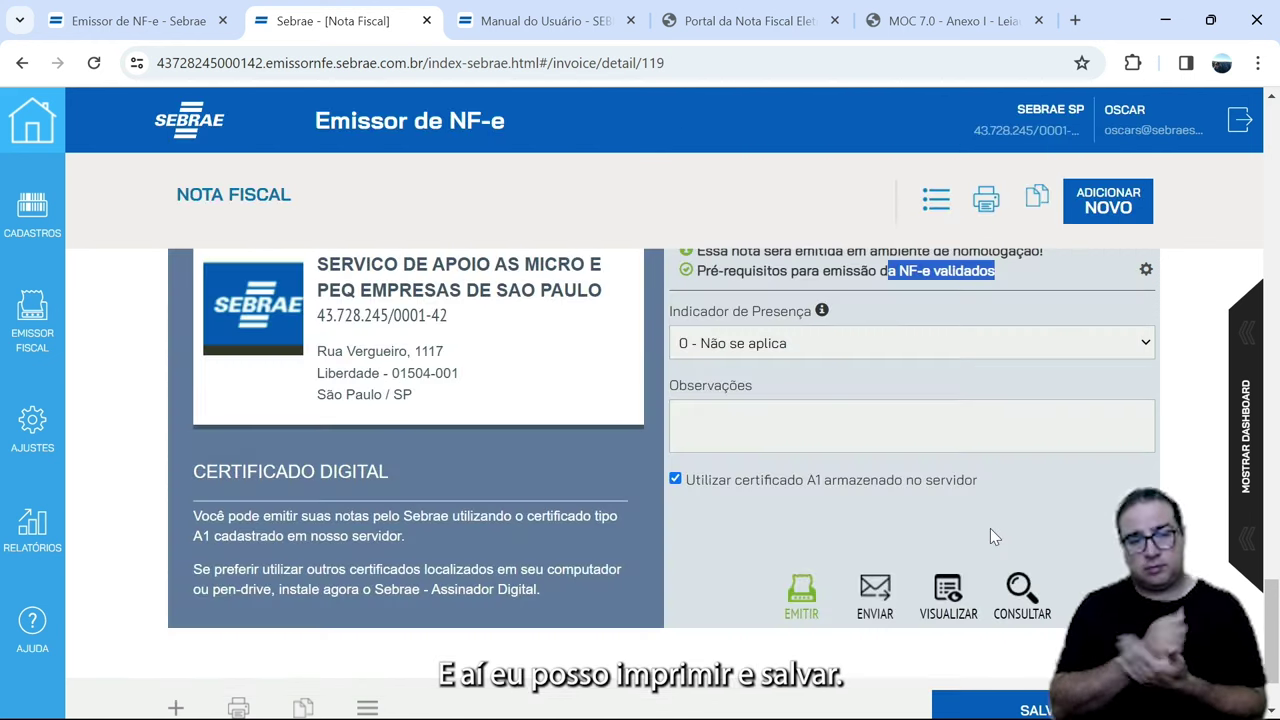
# - Issue the NF-e in the homologation environment and check the no-fiscal-value notice in the issued DANFE's header
pyautogui.click(799, 593)
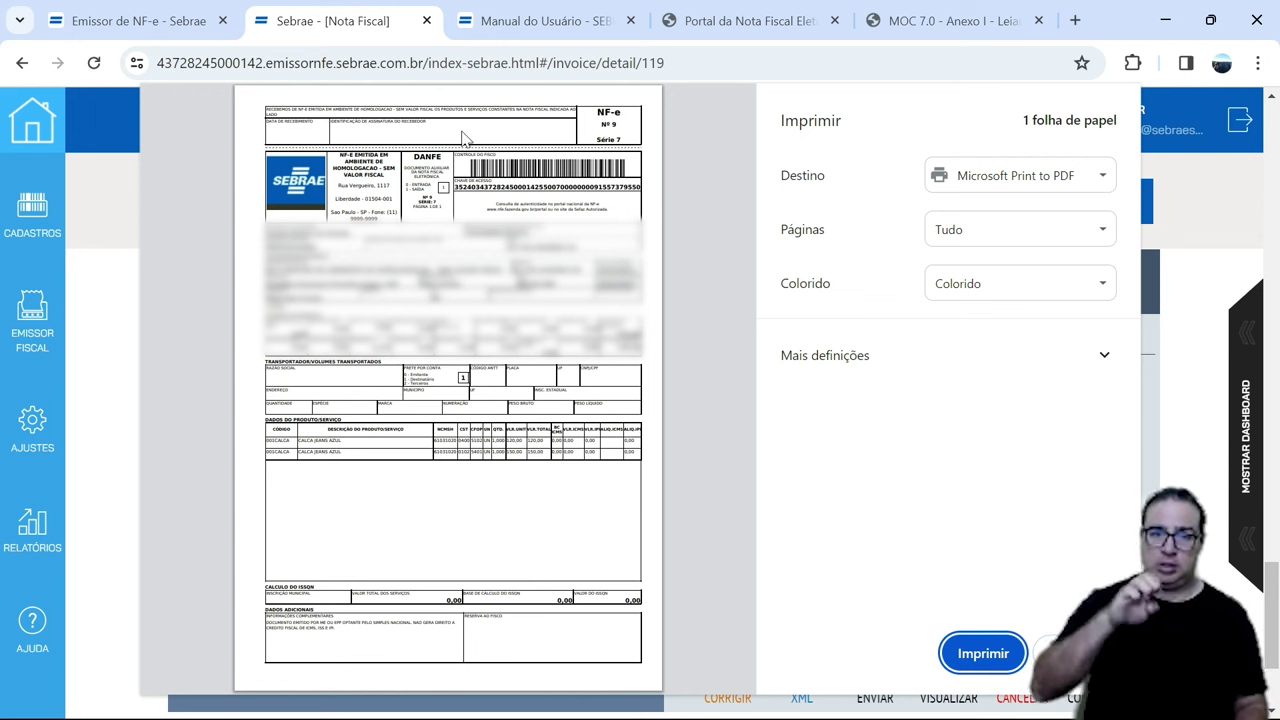
pyautogui.click(439, 174)
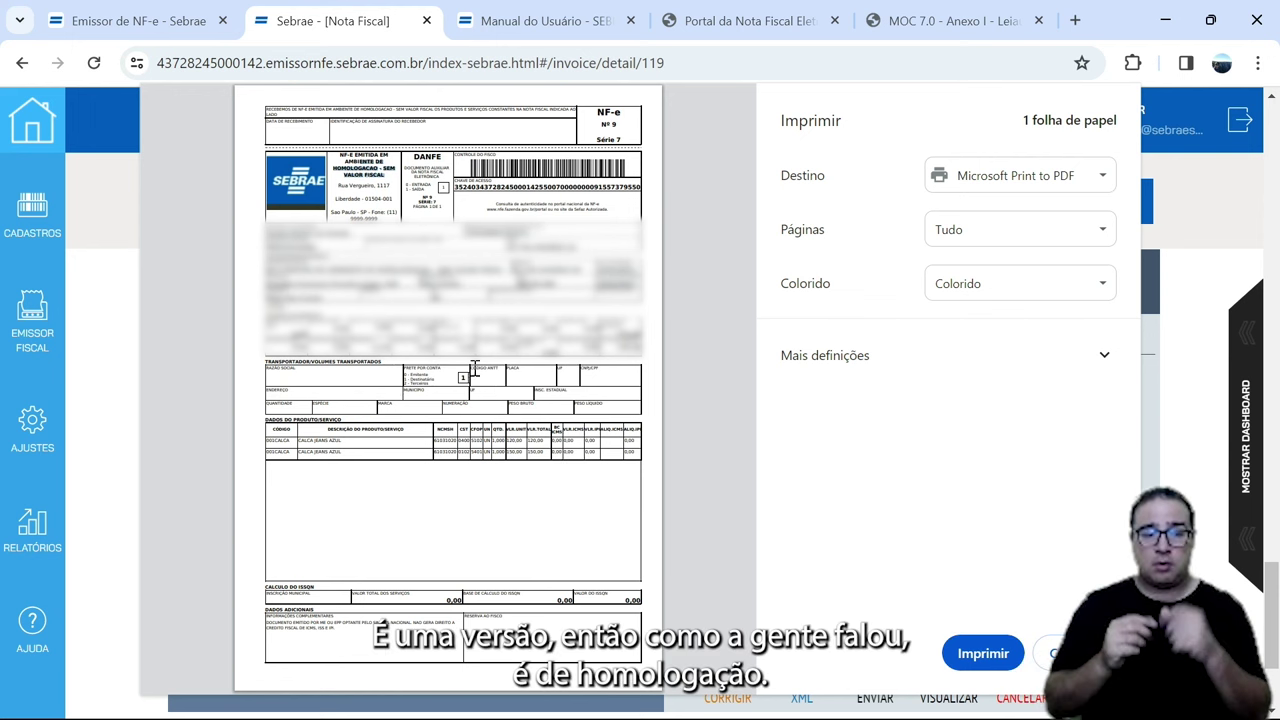
# - Enlarge the issued DANFE, review it from the header through the tax totals and products to the additional data, and close it
pyautogui.moveTo(187, 636)
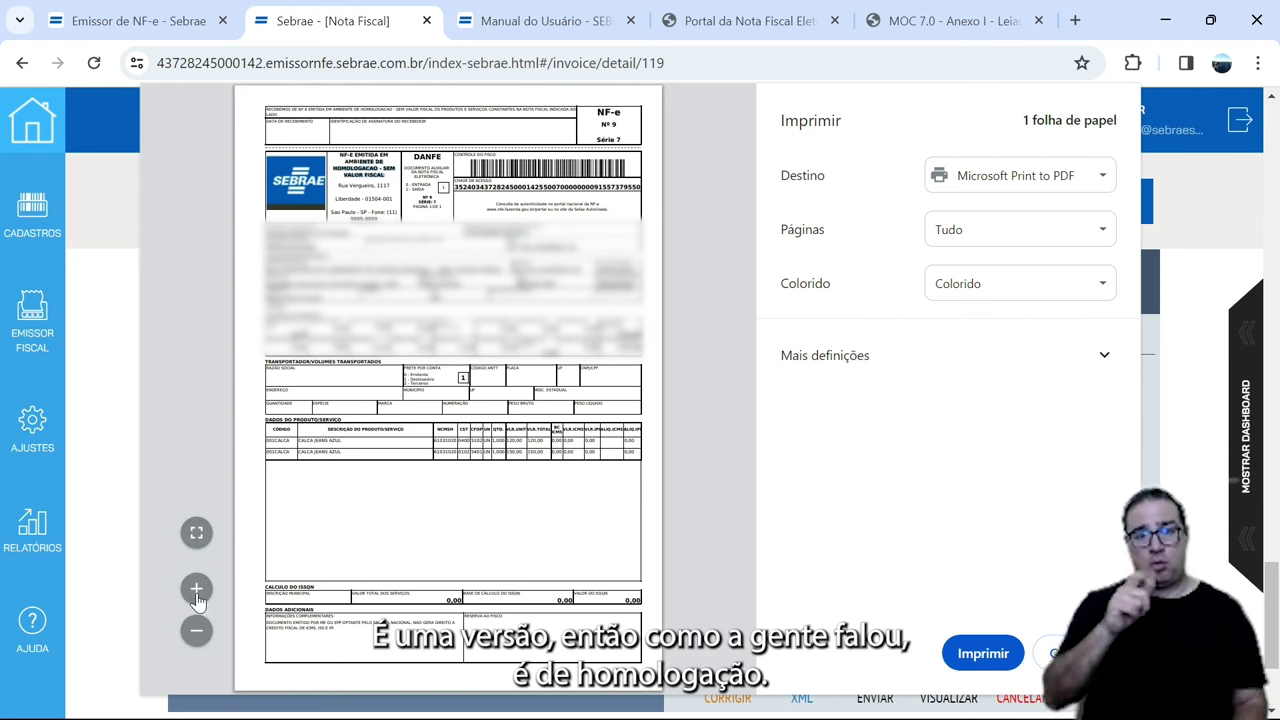
pyautogui.click(197, 592)
pyautogui.click(197, 594)
pyautogui.click(197, 594)
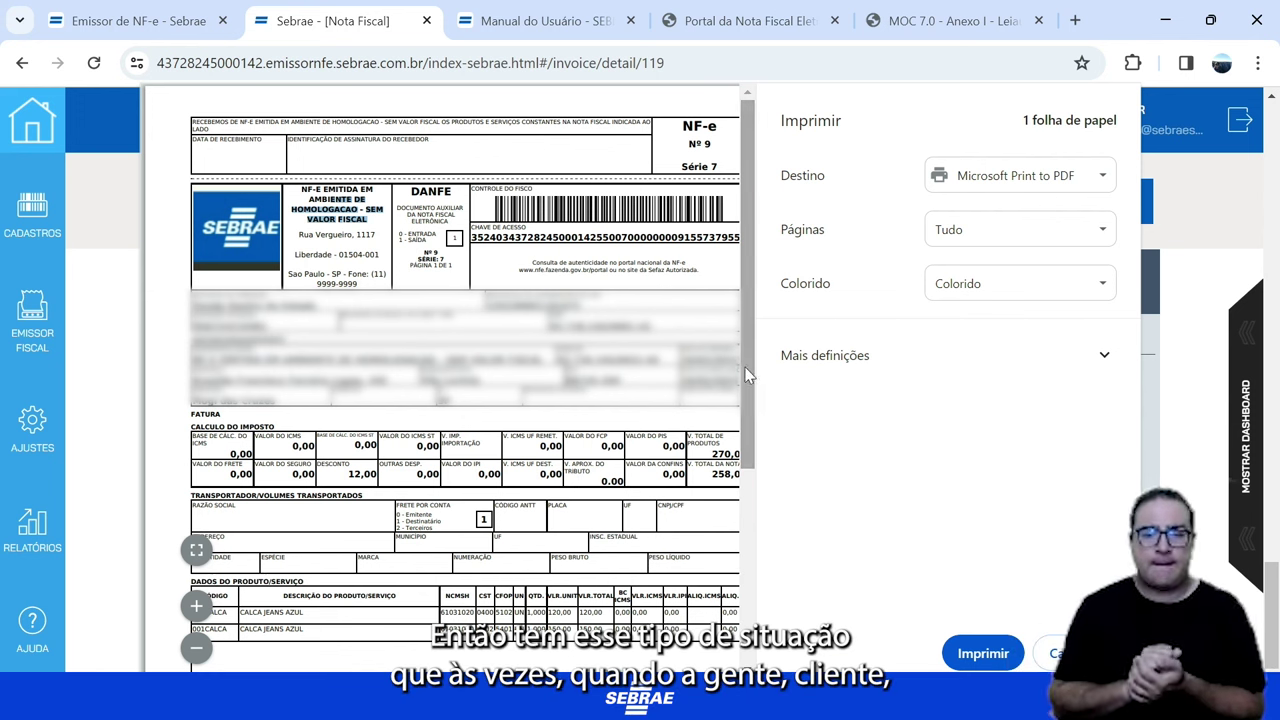
pyautogui.moveTo(750, 378); pyautogui.dragTo(750, 410)
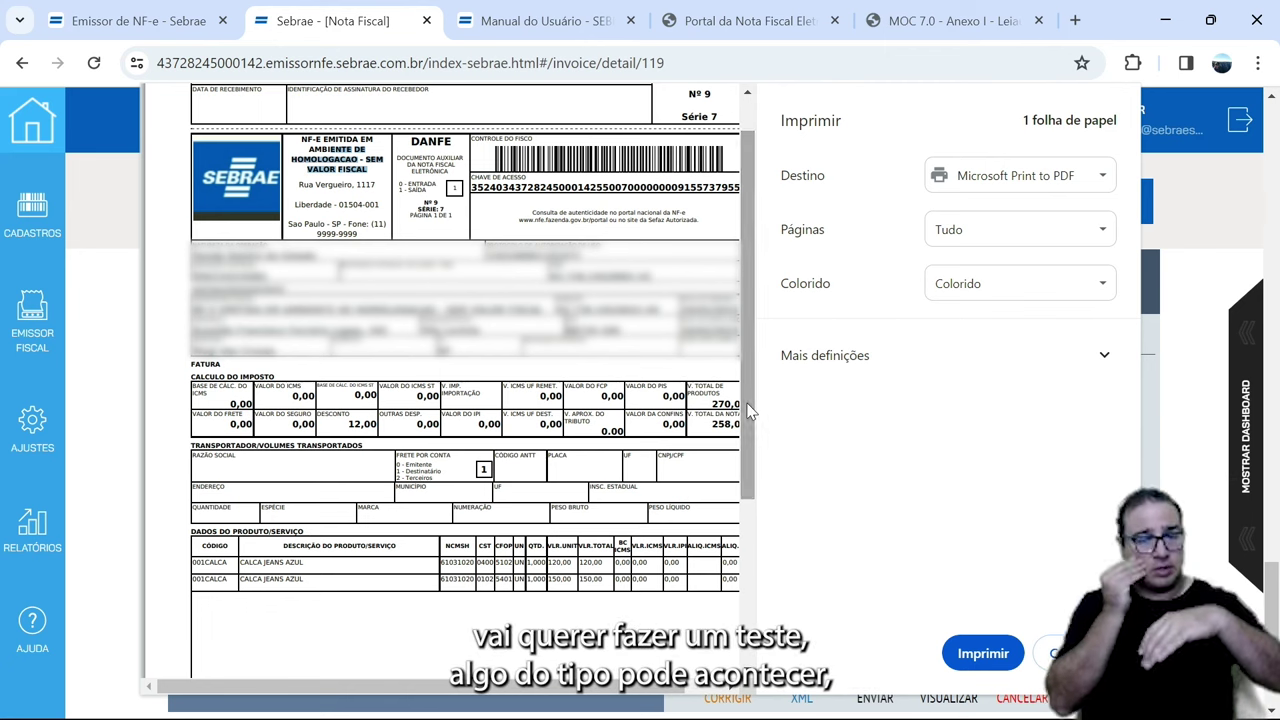
pyautogui.moveTo(750, 410); pyautogui.dragTo(746, 638)
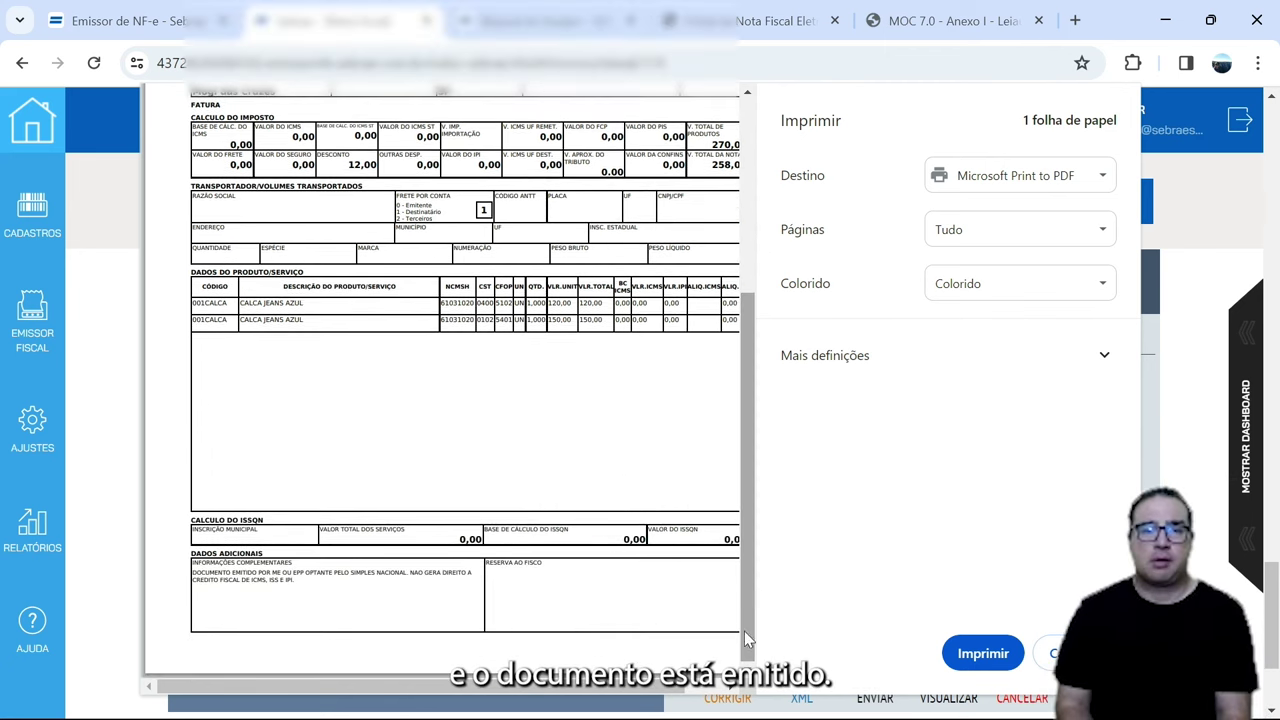
pyautogui.click(731, 687)
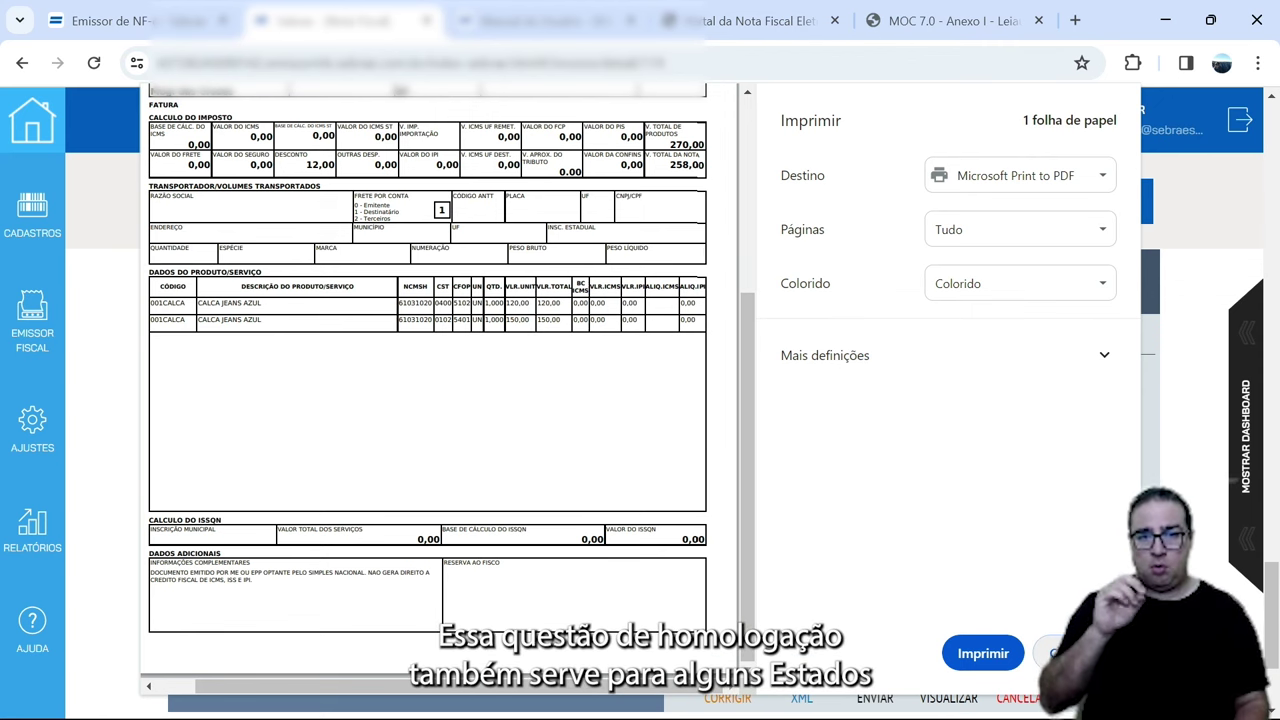
pyautogui.press('Escape')
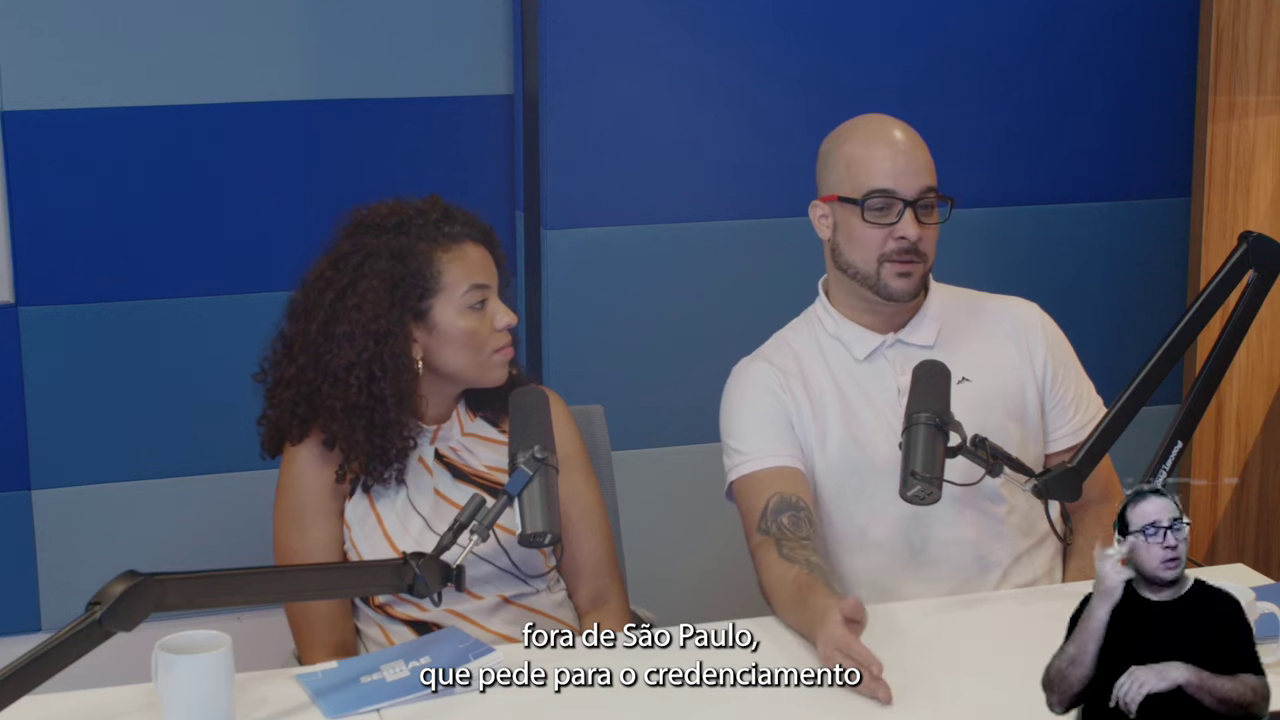